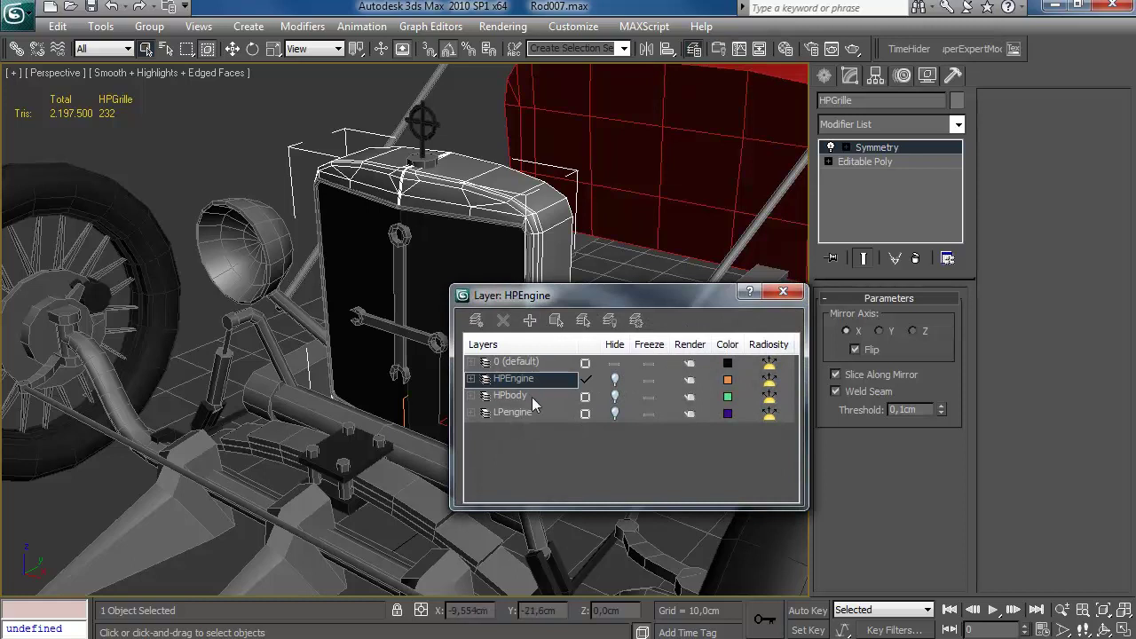
Step: Hide the 0 (default) layer, show the HPbody layer, and close the layer manager
click(615, 363)
click(615, 396)
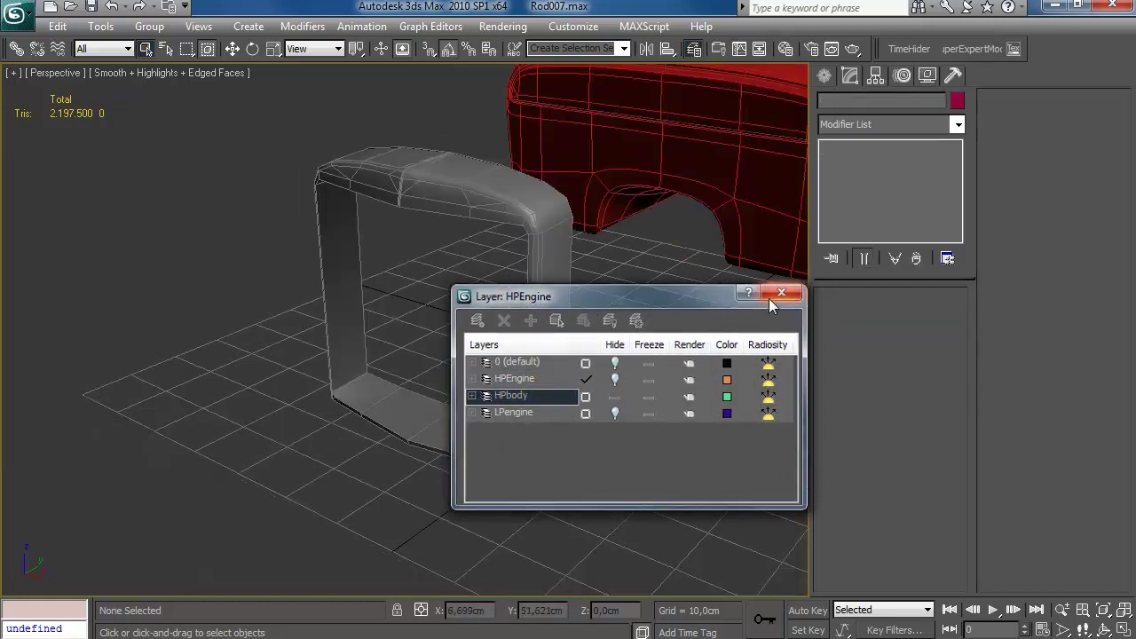
click(783, 293)
Step: Select the grille frame and edit its base Editable Poly at edge level, with the lengthwise edges of the upright selected
alt+middle_drag(391, 284, 586, 266)
scroll(533, 213, up, 3)
middle_drag(506, 133, 390, 265)
click(390, 232)
scroll(390, 265, up, 3)
alt+middle_drag(381, 311, 405, 275)
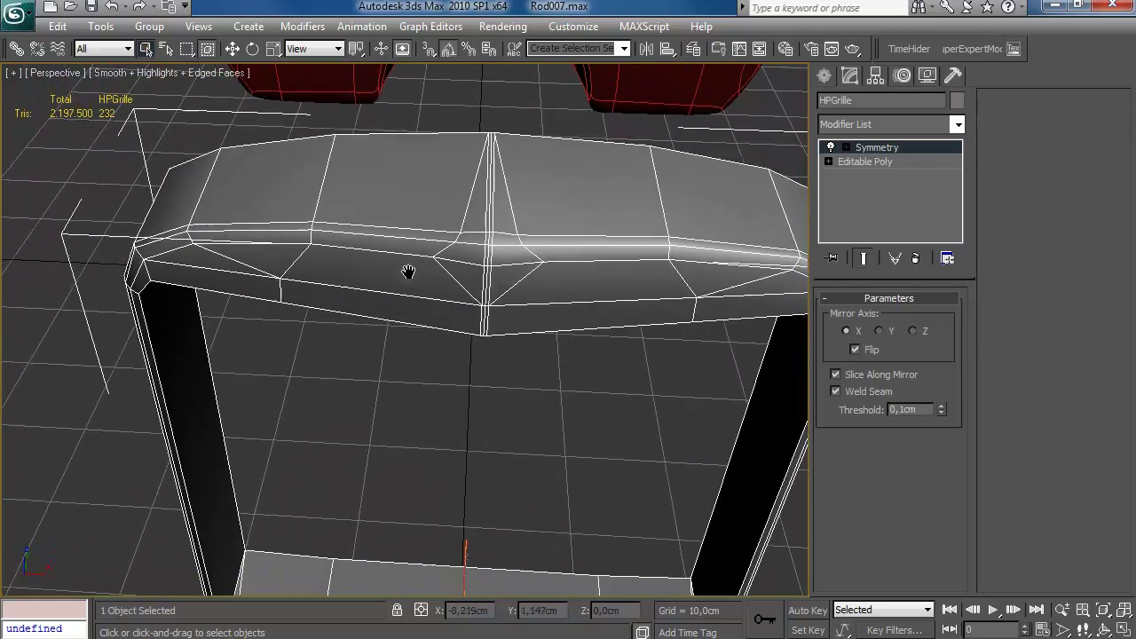
click(866, 161)
scroll(572, 298, down, 3)
alt+middle_drag(572, 298, 389, 468)
key(2)
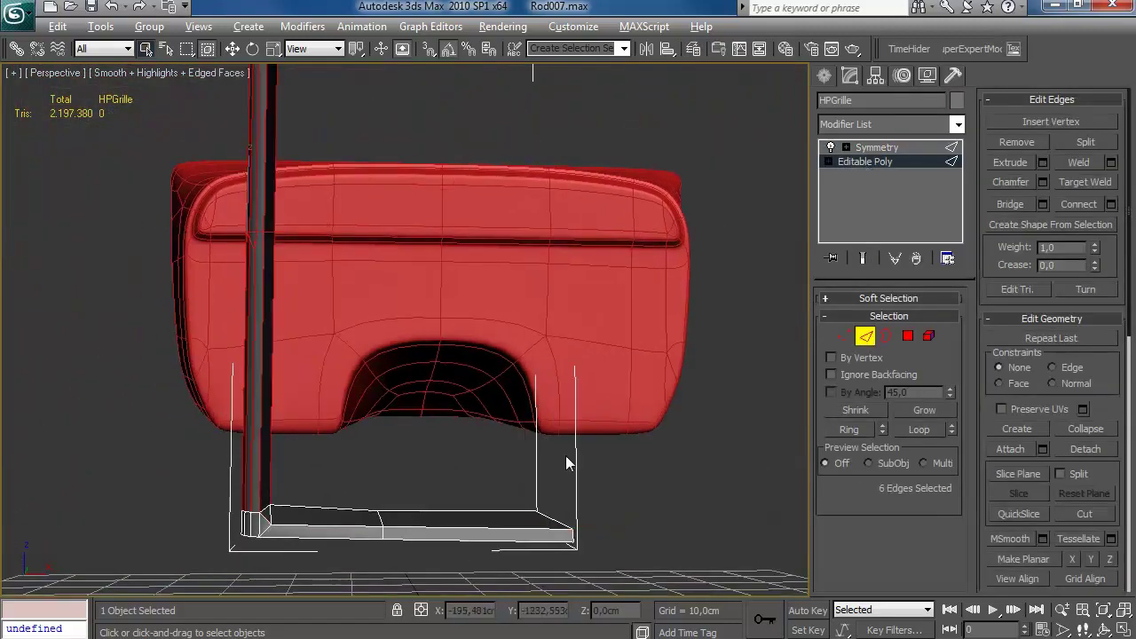
Step: Connect the selected edges of the grille frame twice with one segment each, adding edges across the upright near its lower corner
click(1111, 205)
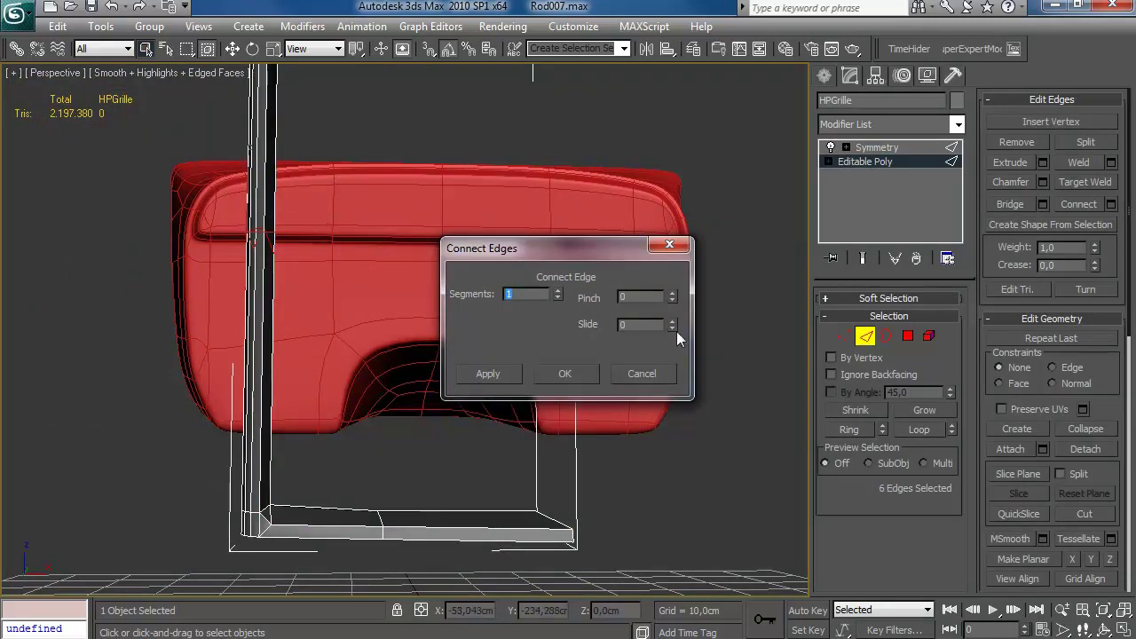
click(581, 373)
click(1110, 203)
click(565, 374)
alt+middle_drag(583, 373, 846, 339)
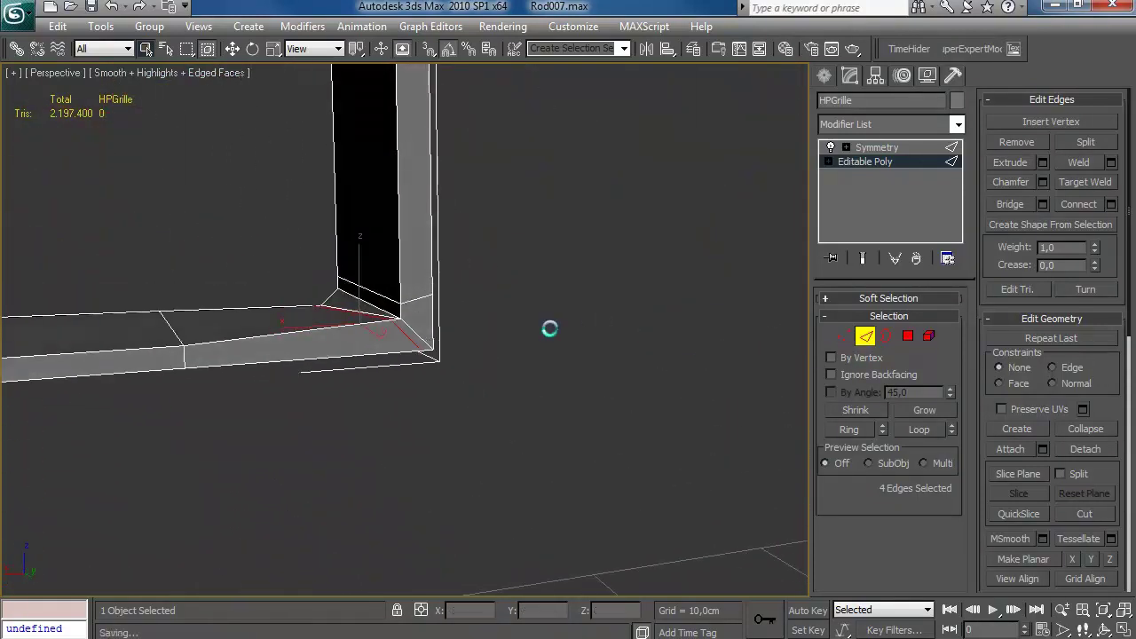
Step: Adjust the snap settings and move the two front vertices at the frame's lower corner inward along the bottom bar
key(1)
alt+middle_drag(409, 337, 360, 330)
click(359, 327)
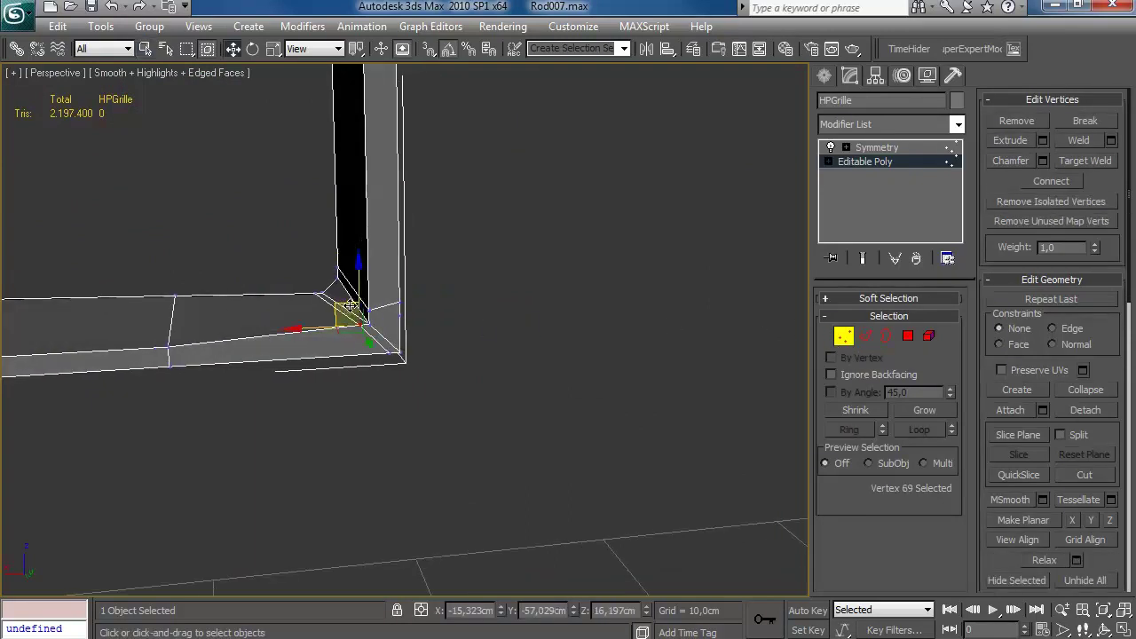
right_click(430, 54)
click(515, 278)
click(698, 205)
drag(360, 328, 307, 302)
alt+middle_drag(309, 300, 455, 290)
drag(341, 351, 232, 347)
alt+middle_drag(233, 347, 58, 357)
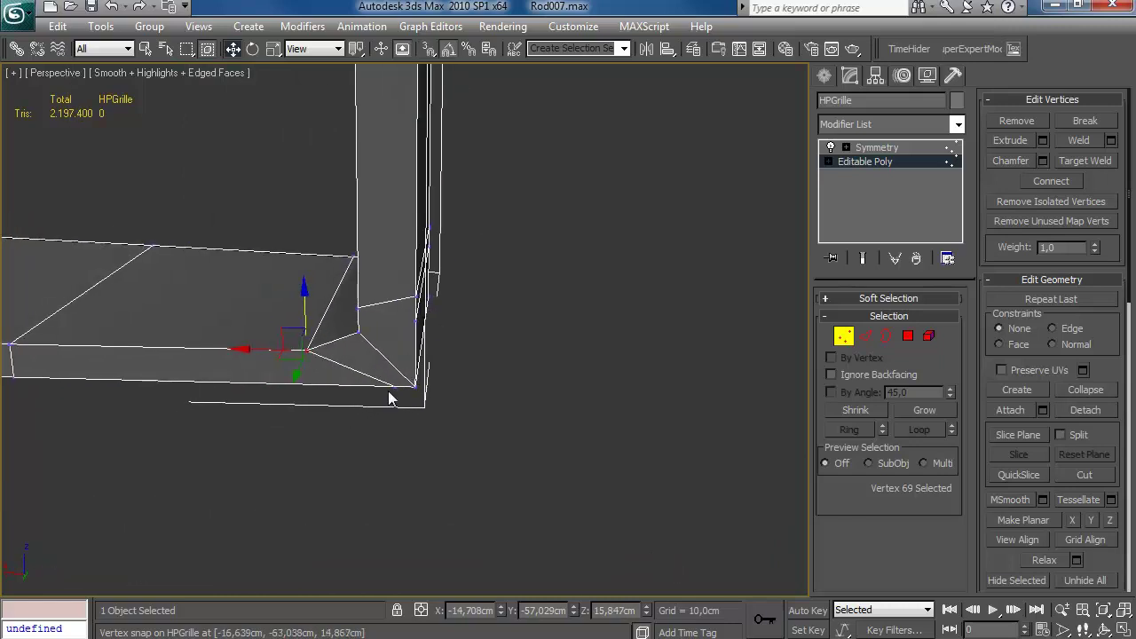
alt+middle_drag(270, 383, 429, 358)
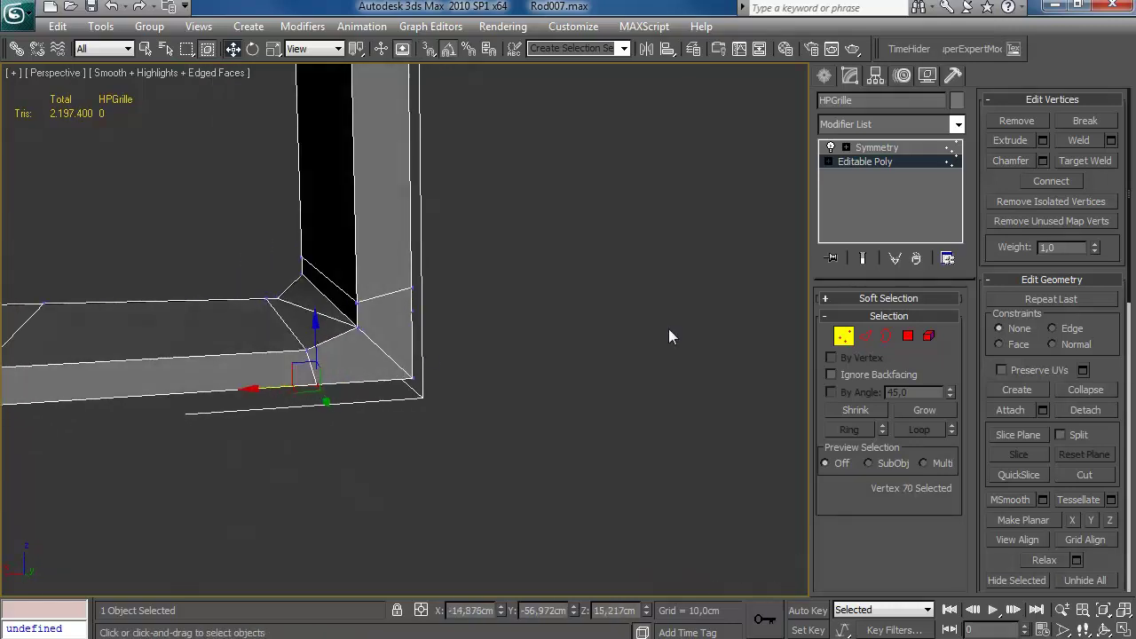
Step: Connect the two short edges on the front face of the lower corner with one segment
click(866, 336)
ctrl+click(351, 382)
alt+middle_drag(351, 382, 373, 333)
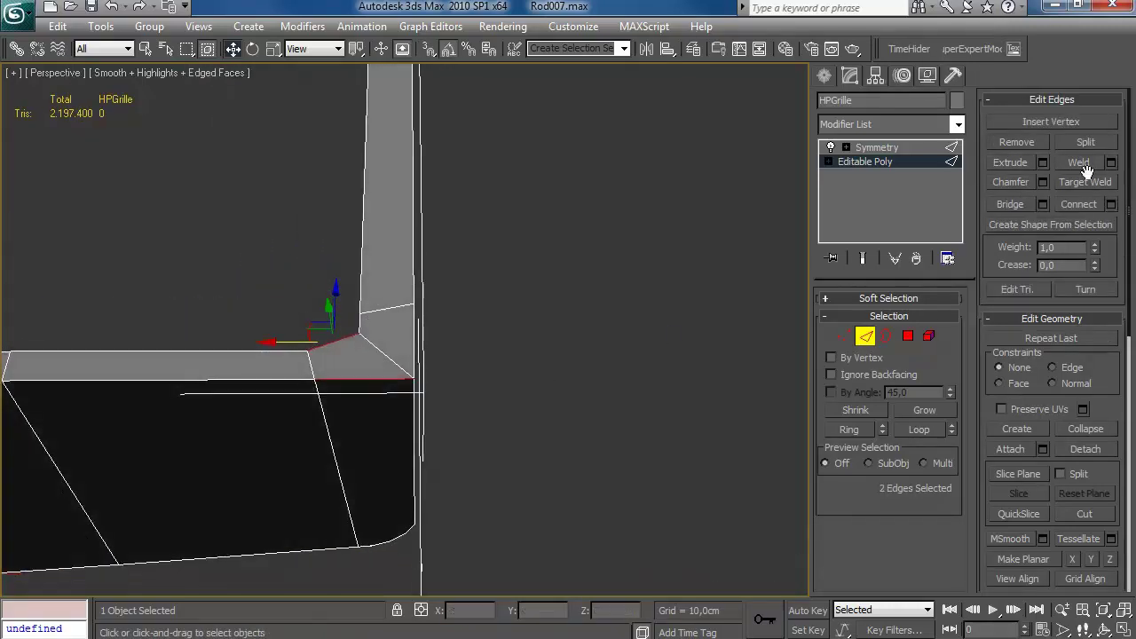
click(1111, 205)
click(565, 374)
alt+middle_drag(521, 361, 338, 342)
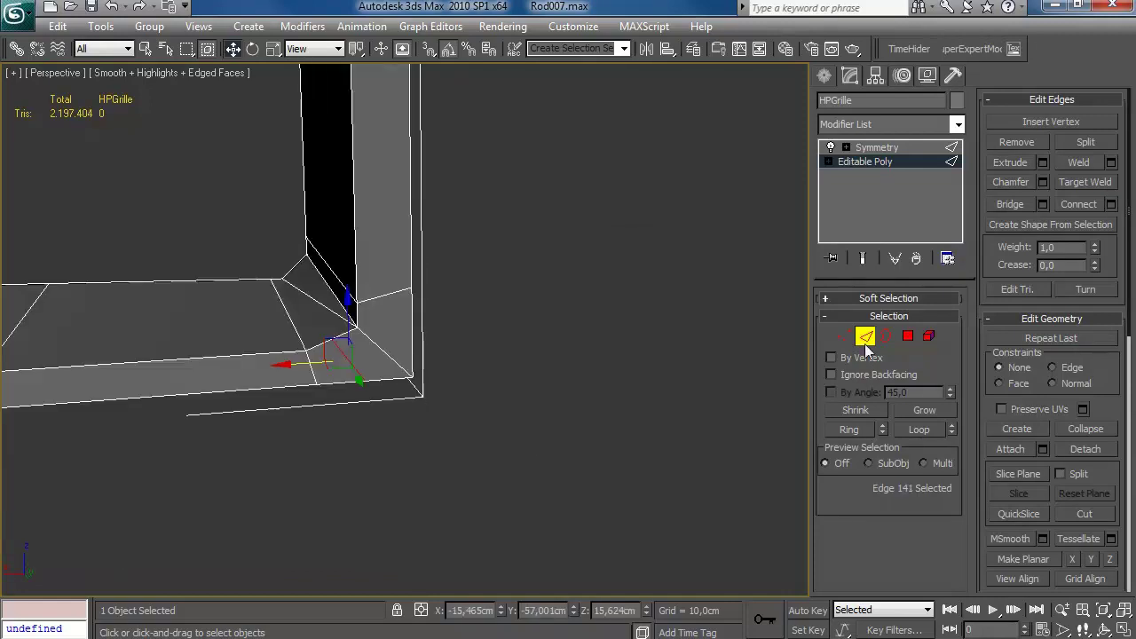
Step: Connect the new inner corner vertex to the matching rear vertex across the upper face of the bottom bar
key(1)
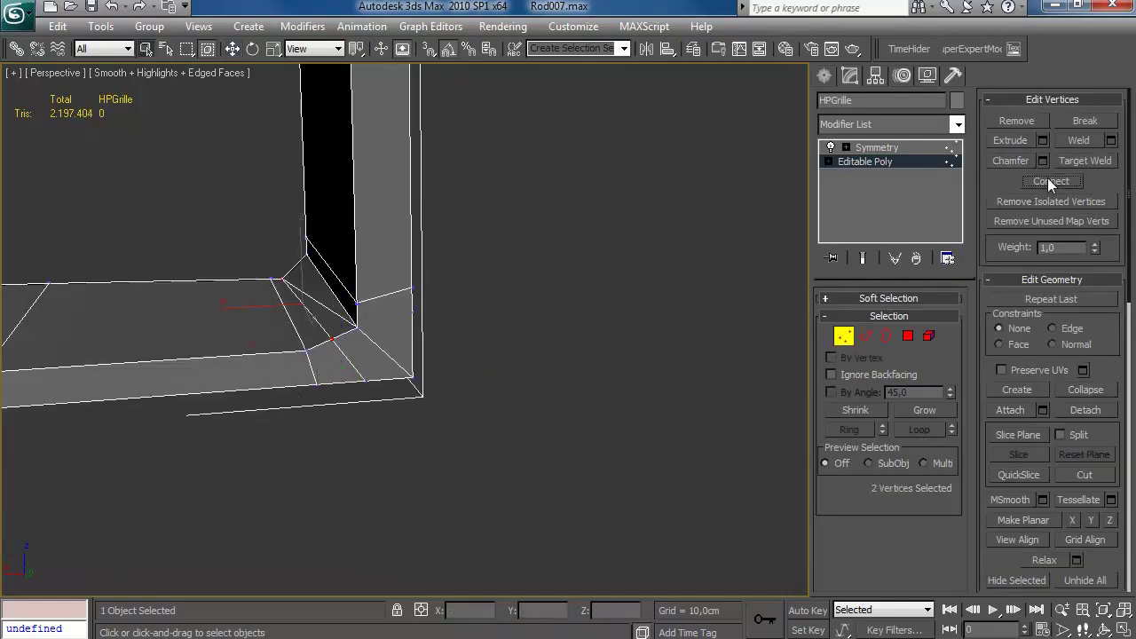
click(1049, 181)
key(2)
key(1)
Step: Connect the new outer corner vertex to the matching rear vertex across the underside of the bottom bar
click(333, 343)
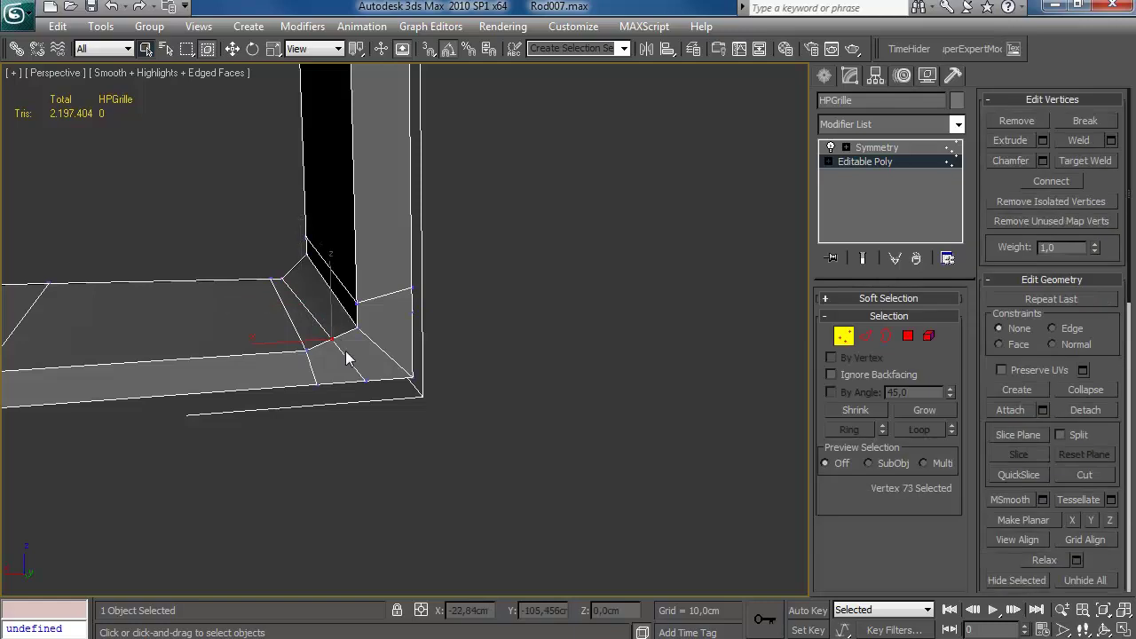
alt+middle_drag(330, 300, 564, 244)
alt+middle_drag(295, 371, 319, 378)
ctrl+click(348, 261)
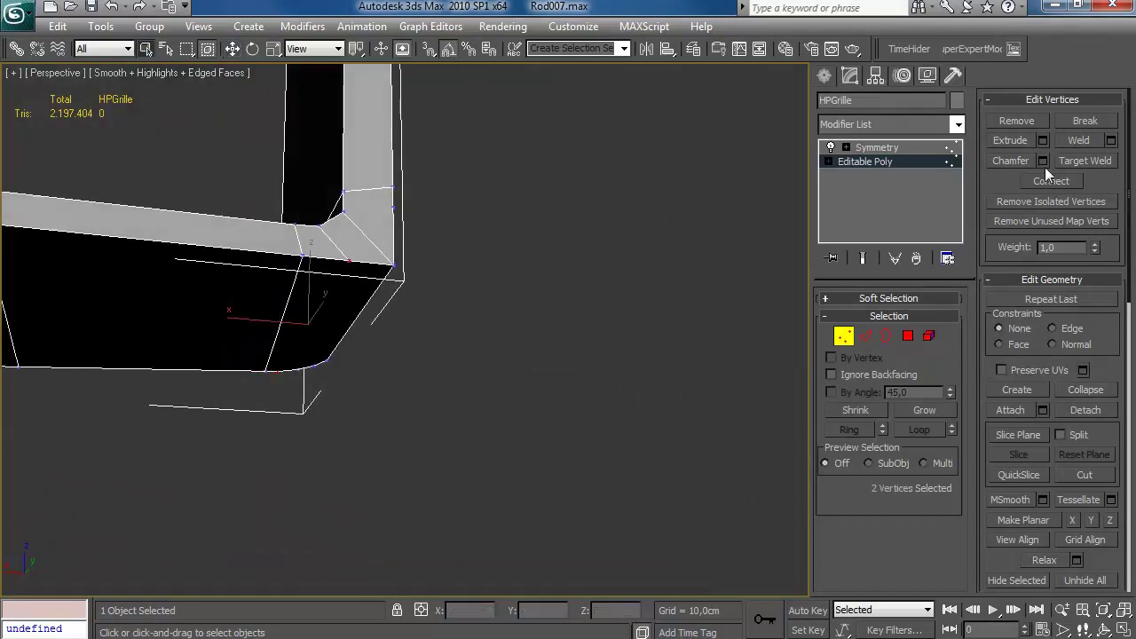
alt+middle_drag(294, 256, 721, 335)
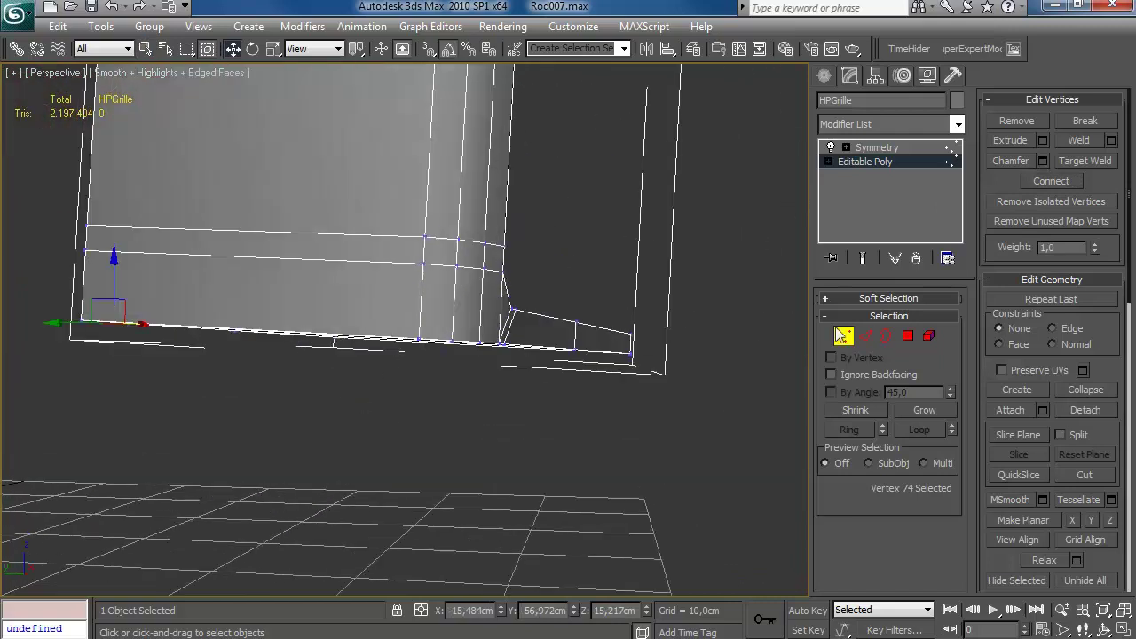
Step: Connect the short vertical edges around the frame's base with a one-segment loop, slide it toward the rim and raise it slightly
key(2)
ctrl+click(455, 328)
ctrl+click(421, 330)
alt+middle_drag(417, 336, 508, 332)
alt+middle_drag(408, 349, 470, 284)
click(1111, 204)
drag(673, 328, 654, 512)
click(564, 374)
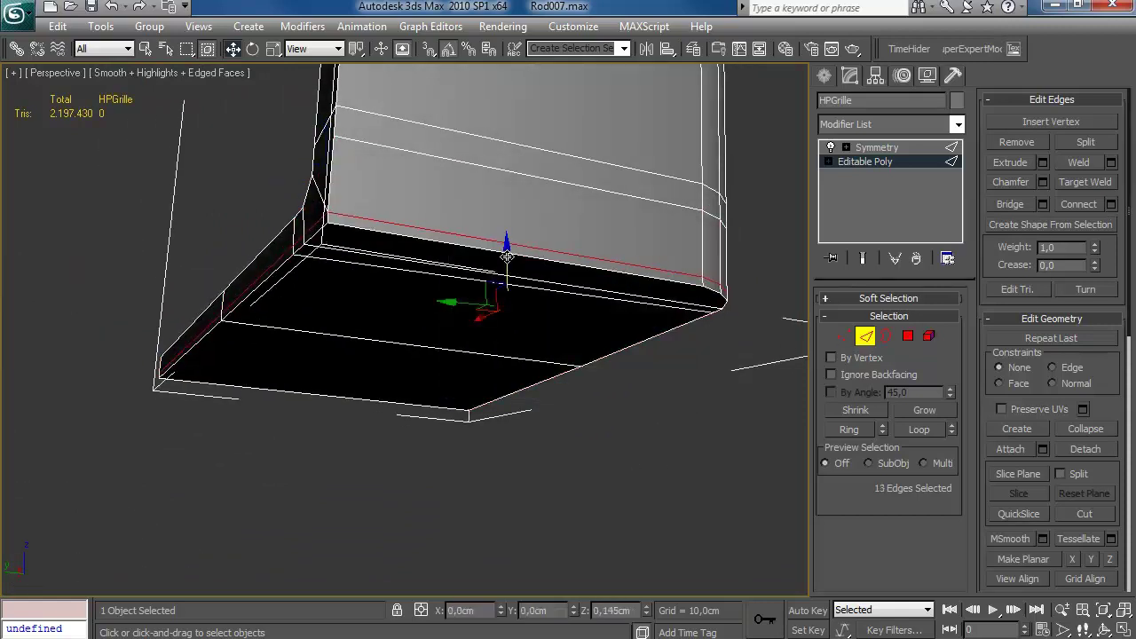
alt+middle_drag(547, 247, 604, 293)
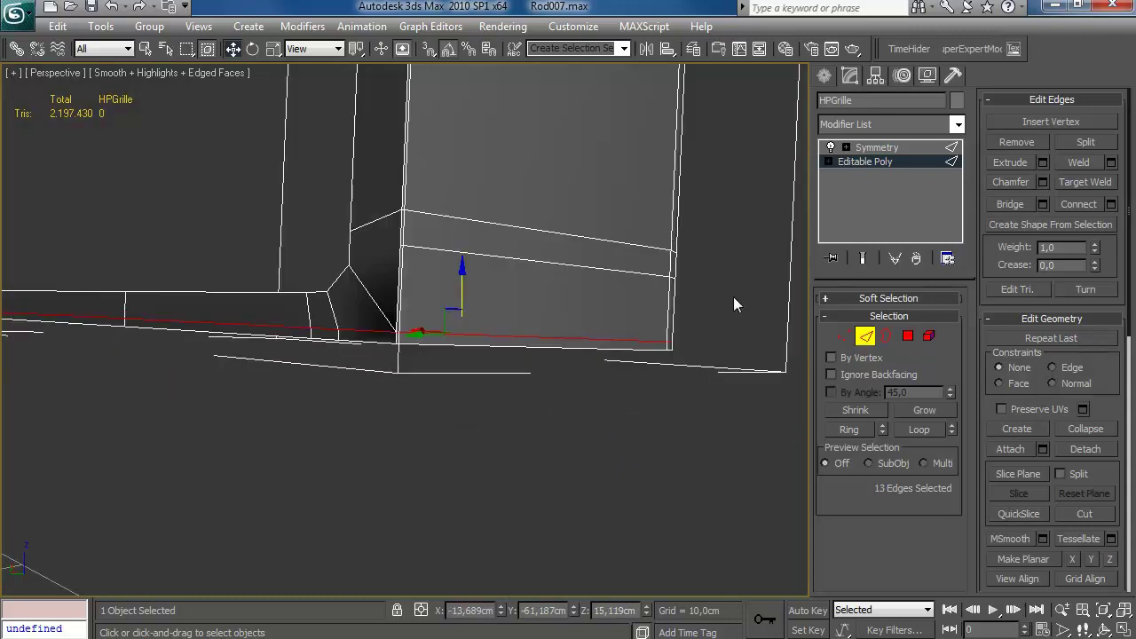
Step: Weld the stray vertex pairs where the new base loop meets the frame's lower corner
key(1)
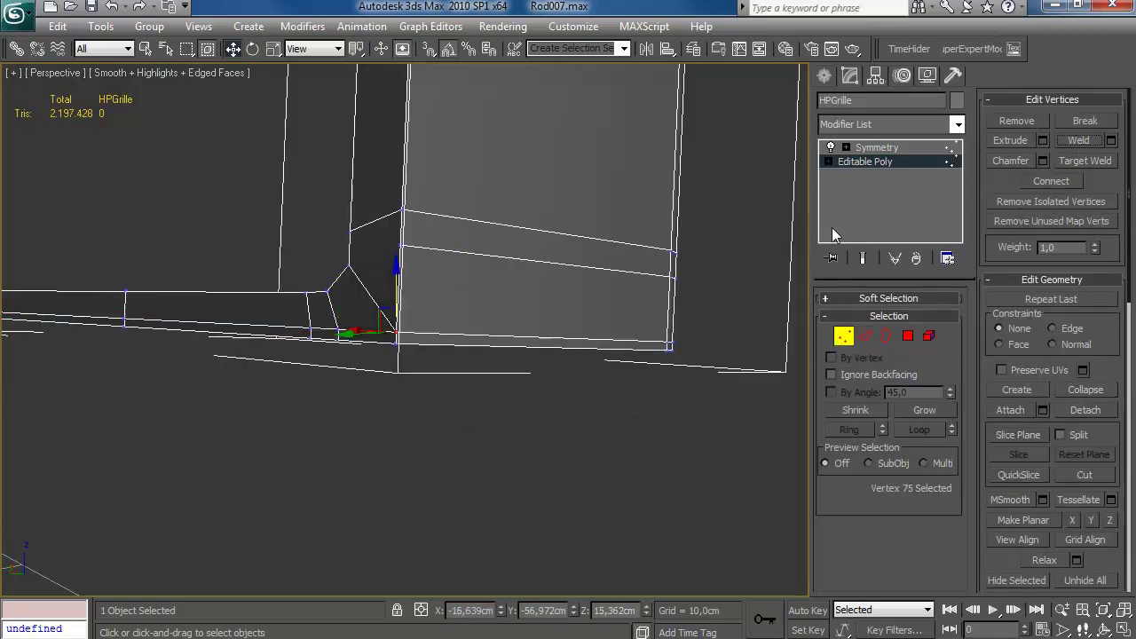
click(1074, 140)
alt+middle_drag(520, 352, 102, 358)
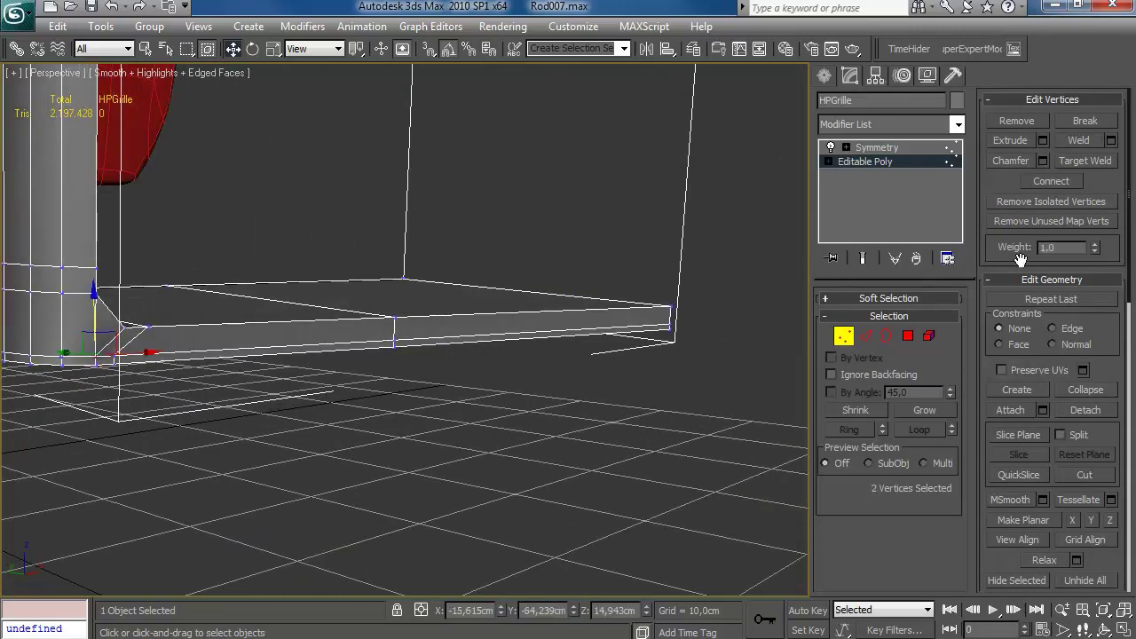
alt+middle_drag(453, 325, 772, 337)
Step: Select the ring of ten edges across the frame's outer surface and connect them with one segment slid toward the border
key(2)
double_click(478, 416)
alt+middle_drag(473, 419, 402, 358)
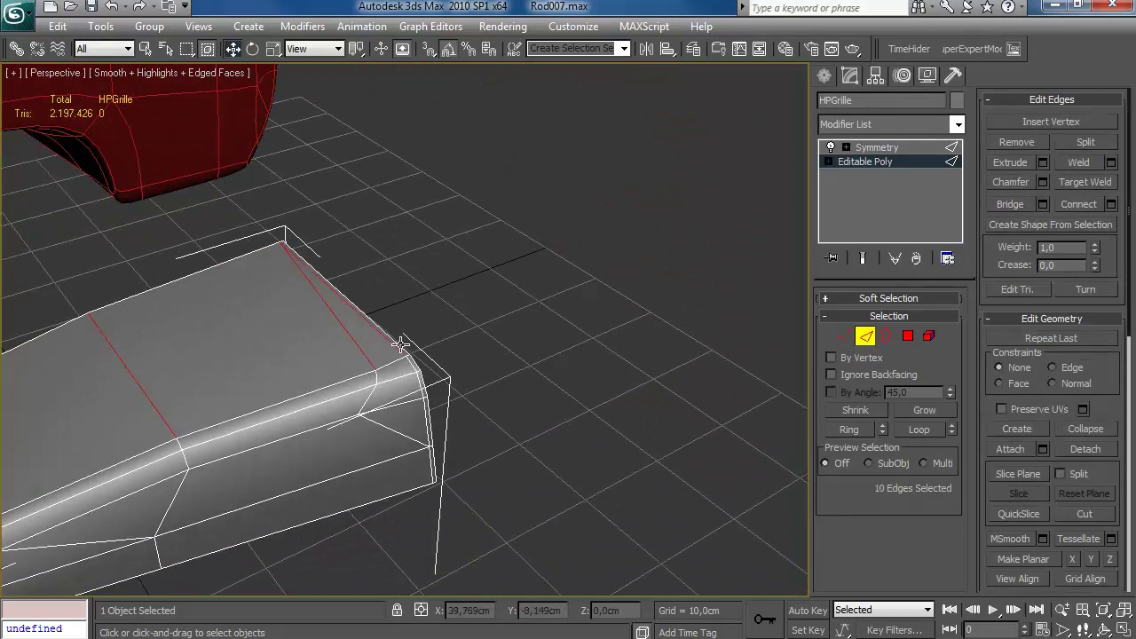
scroll(581, 317, up, 5)
alt+middle_drag(492, 336, 550, 319)
click(1110, 204)
drag(672, 324, 630, 151)
click(565, 374)
alt+middle_drag(576, 373, 425, 358)
scroll(431, 361, down, 5)
mouse_move(464, 284)
alt+middle_down()
mouse_move(434, 254)
mouse_move(473, 266)
alt+middle_up()
Step: Copy the TurboSmooth modifier from the red car body and paste it as an instance above Symmetry on the grille frame
click(866, 336)
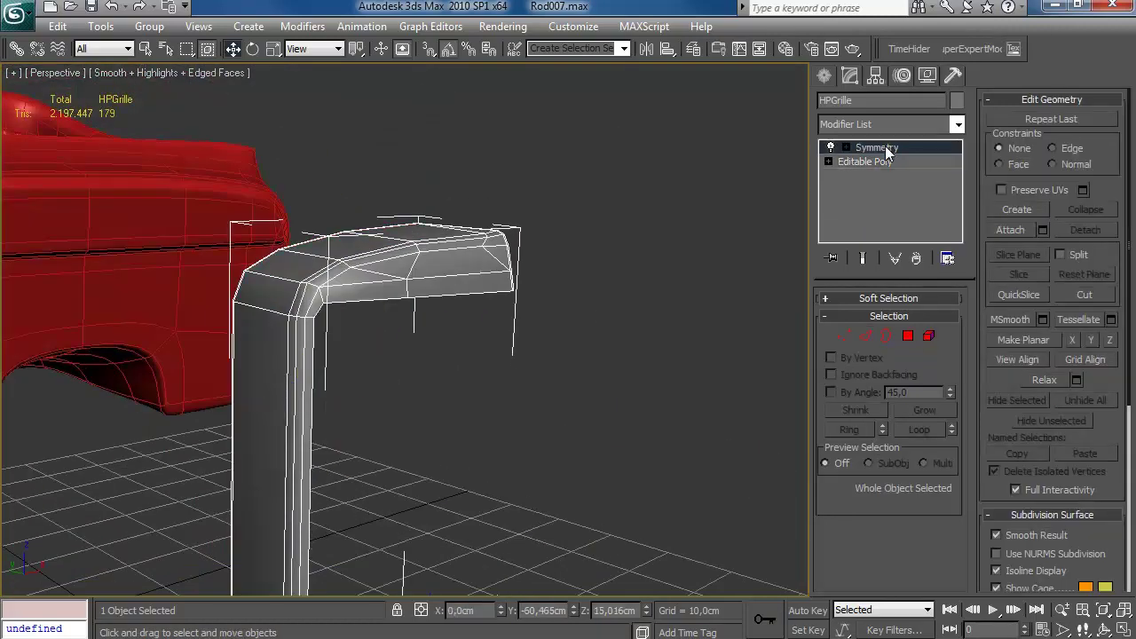
click(890, 124)
click(221, 229)
right_click(832, 149)
click(591, 275)
click(591, 274)
right_click(879, 148)
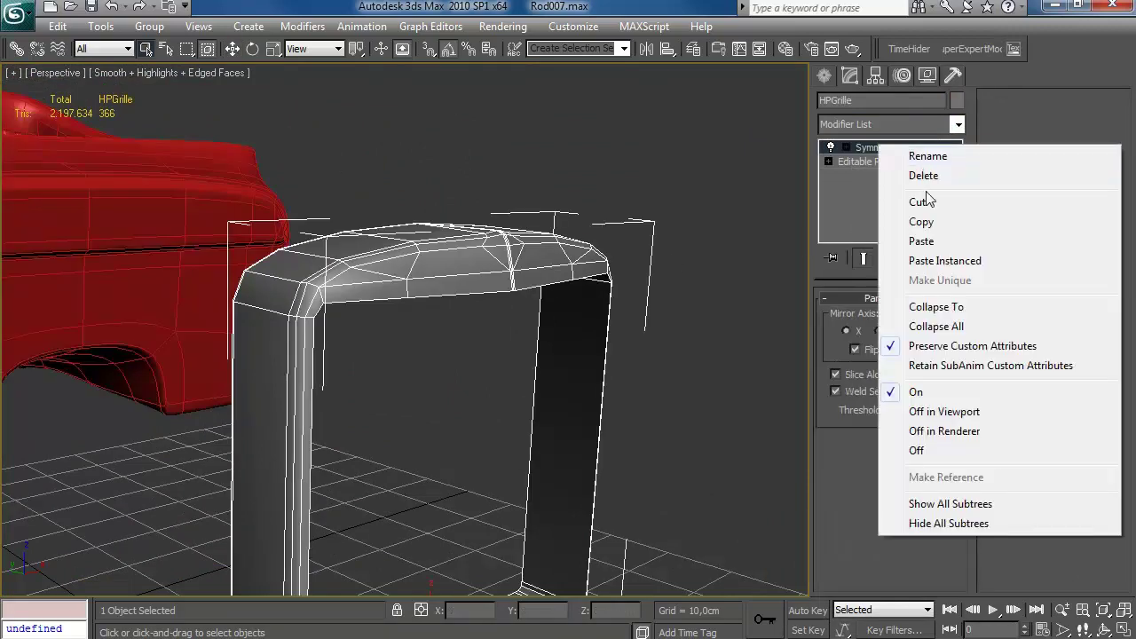
click(936, 263)
alt+middle_drag(675, 279, 507, 267)
key(F4)
Step: Connect the eleven cross edges on the frame's inner faces with two segments and a pinch of about 81
click(865, 176)
alt+middle_drag(701, 267, 655, 257)
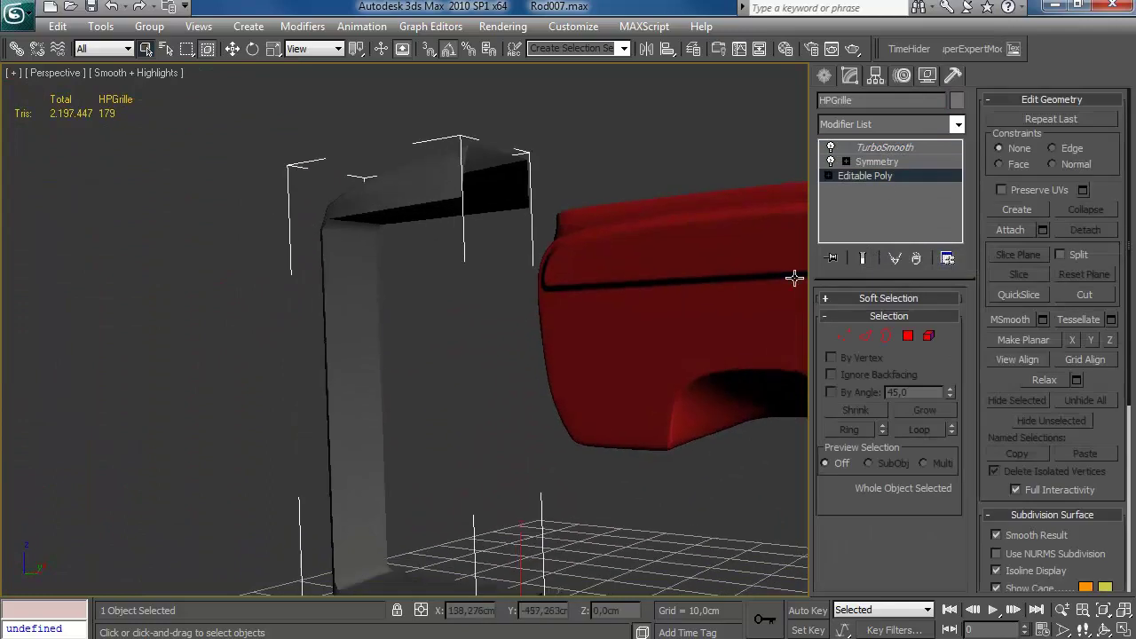
key(2)
key(alt+r)
middle_drag(501, 459, 477, 413)
key(F4)
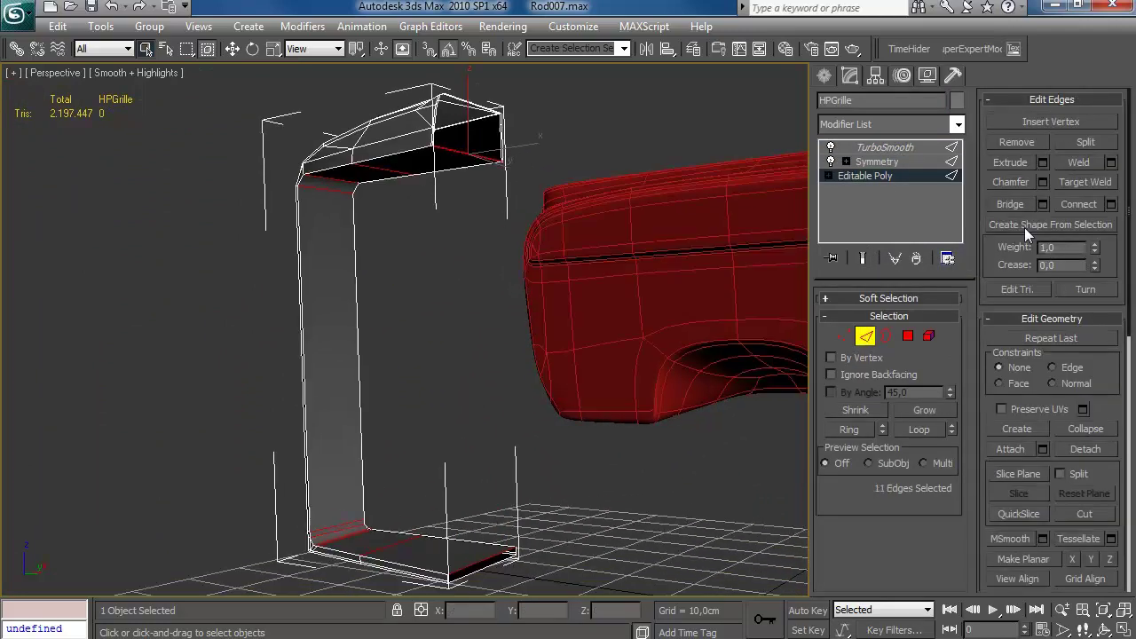
click(1111, 206)
click(559, 292)
right_click(672, 325)
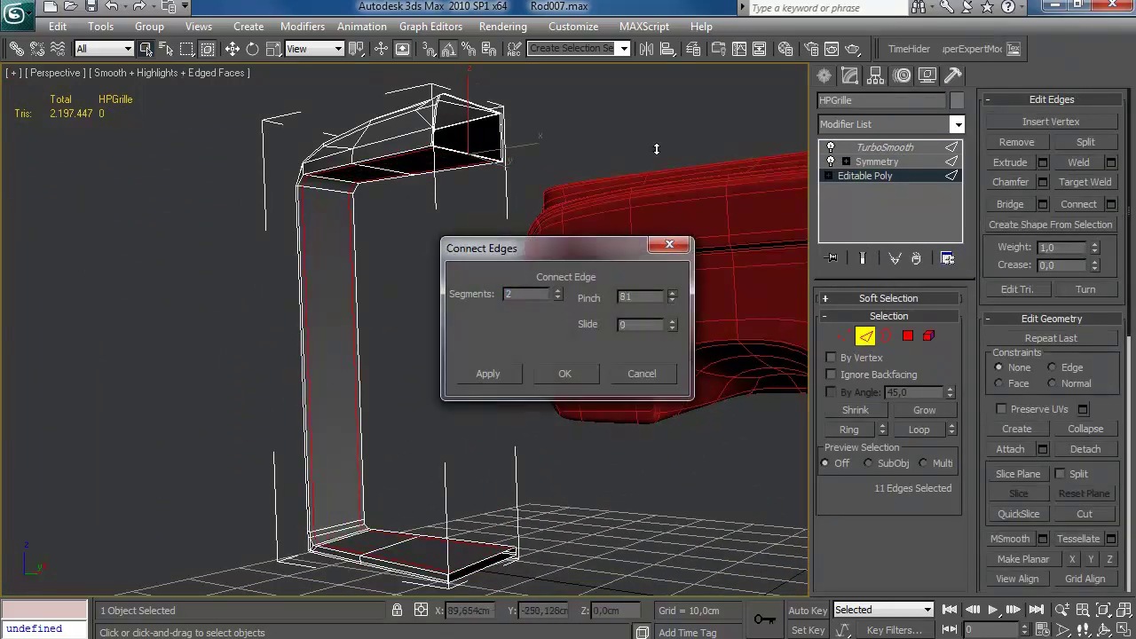
key(Return)
Step: Inspect the smoothed grille frame from several angles, with and without edged faces
key(2)
click(889, 143)
alt+middle_drag(568, 248, 582, 291)
key(F4)
alt+middle_drag(604, 243, 462, 348)
click(674, 287)
alt+middle_drag(527, 293, 594, 306)
key(F4)
click(434, 430)
Step: Connect the ring of nine edges along the frame's front rim with two segments and pinch 87, and show the smoothed result
click(893, 176)
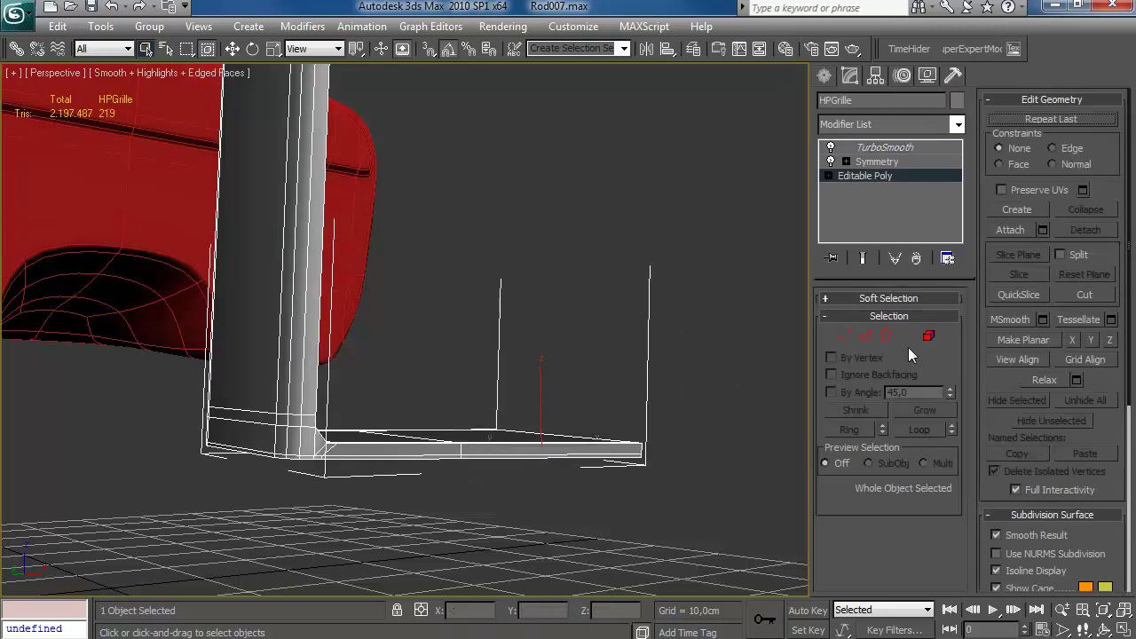
click(866, 337)
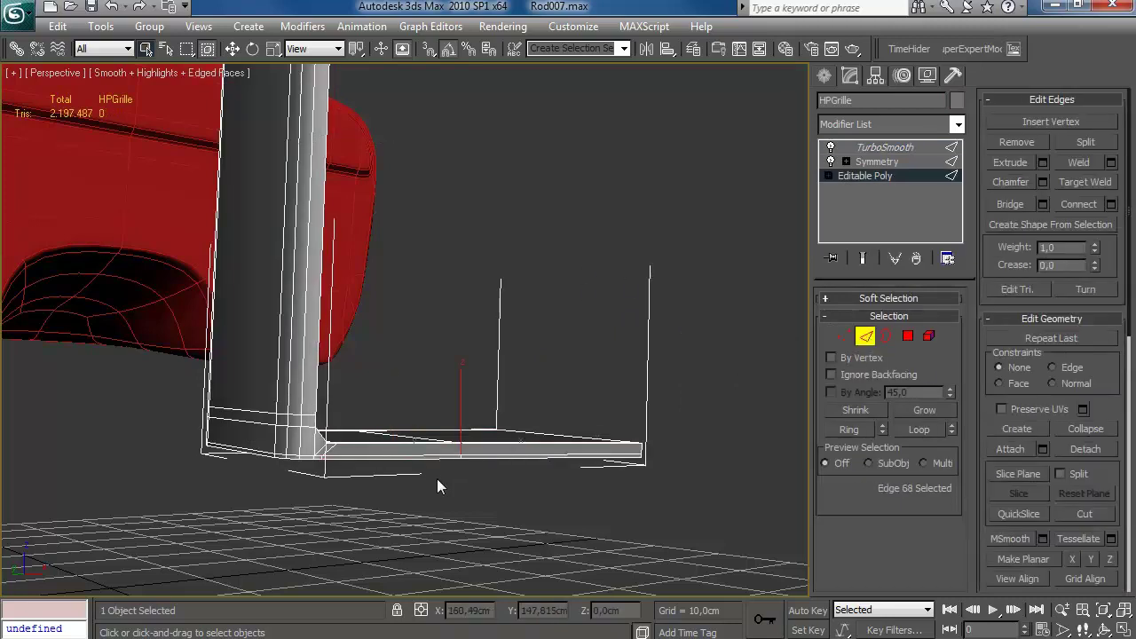
alt+middle_drag(310, 448, 338, 362)
click(1109, 205)
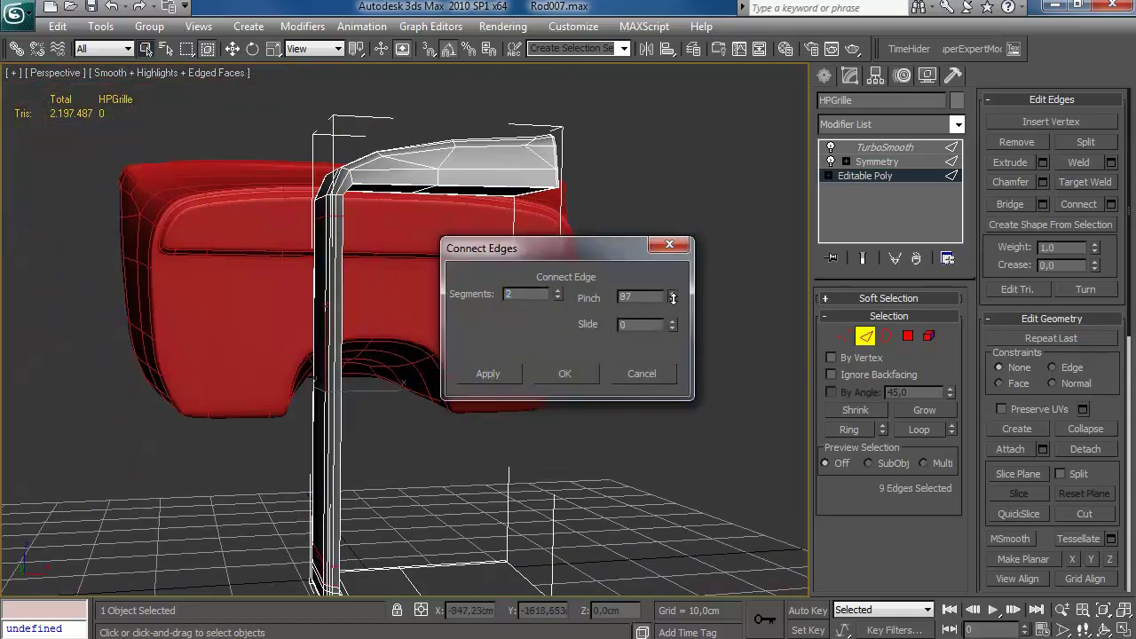
click(569, 374)
click(885, 148)
click(599, 295)
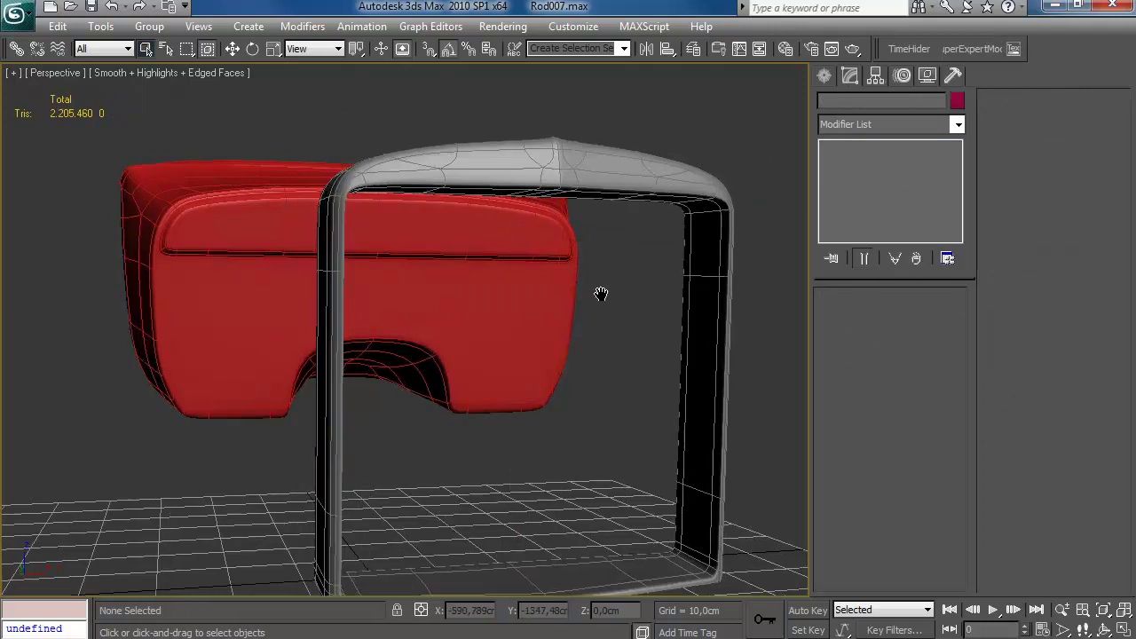
scroll(599, 295, down, 2)
alt+middle_drag(599, 294, 514, 334)
key(F4)
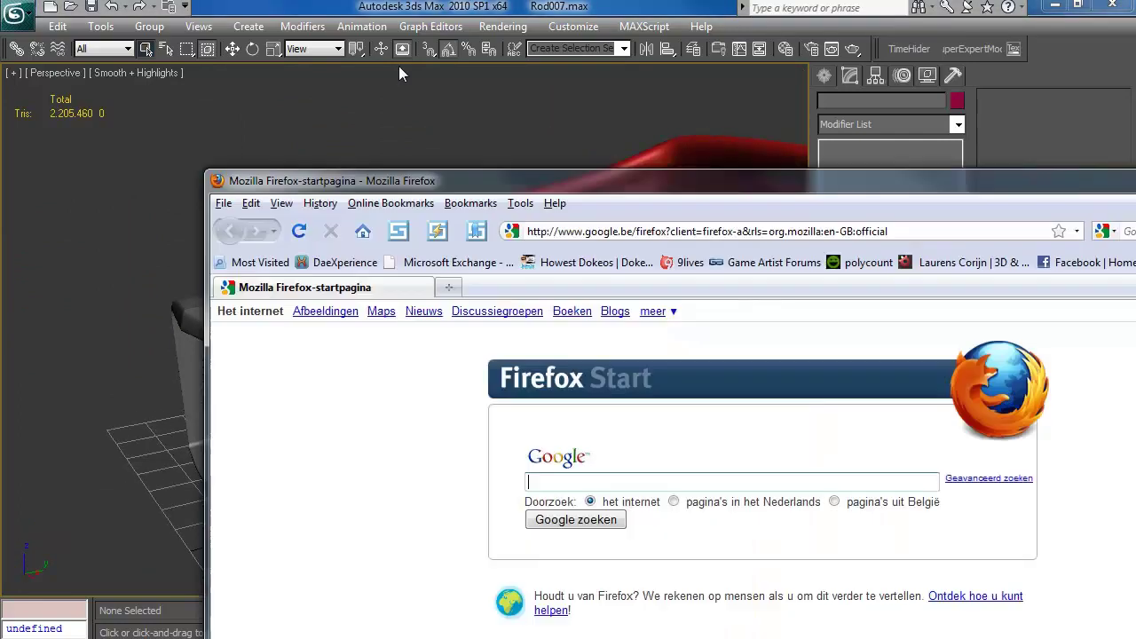
Step: Switch to Firefox and maximize its window
double_click(391, 182)
right_click(1099, 628)
click(1052, 590)
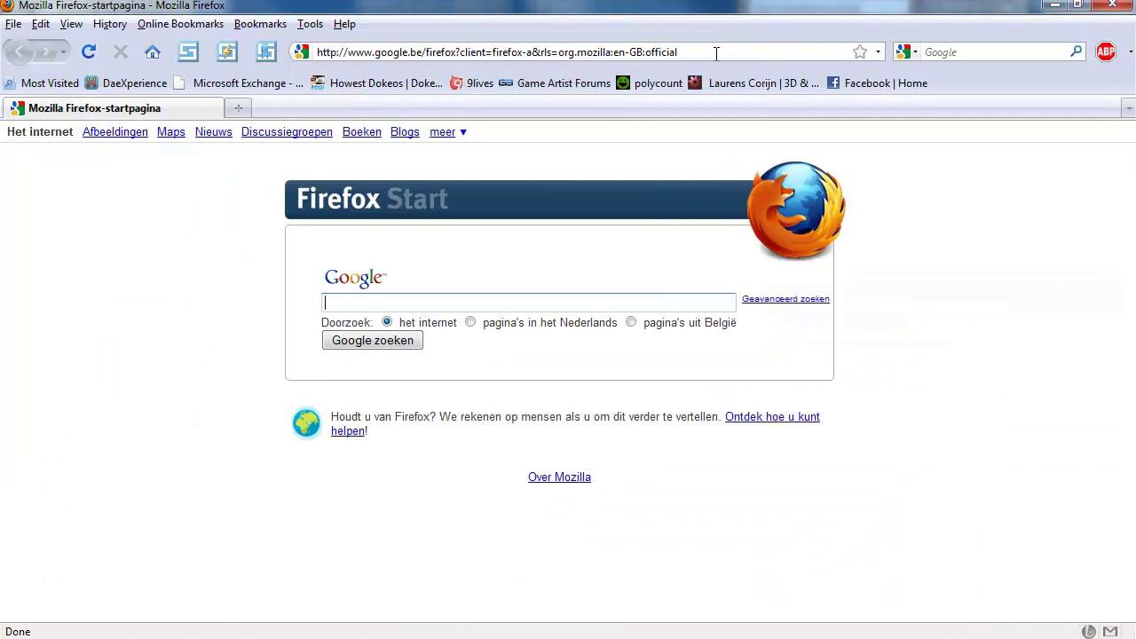
click(716, 53)
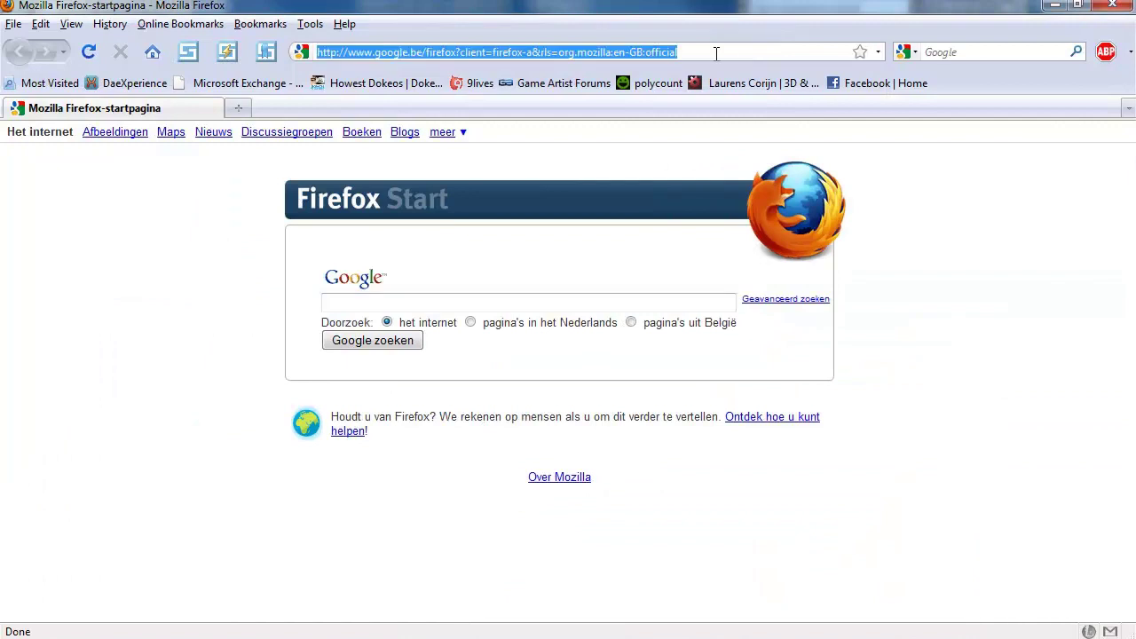
Step: Search Google for "t-bucket window" and browse the image results
click(959, 49)
text(t-bucket window)
key(Return)
click(105, 125)
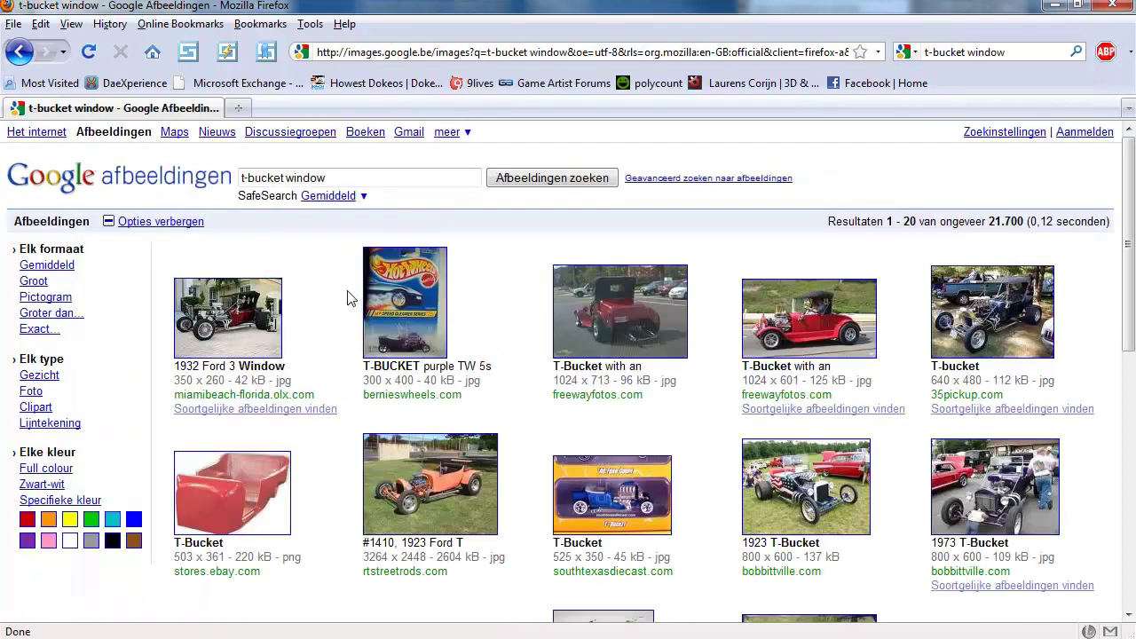
scroll(351, 298, down, 5)
scroll(302, 271, up, 4)
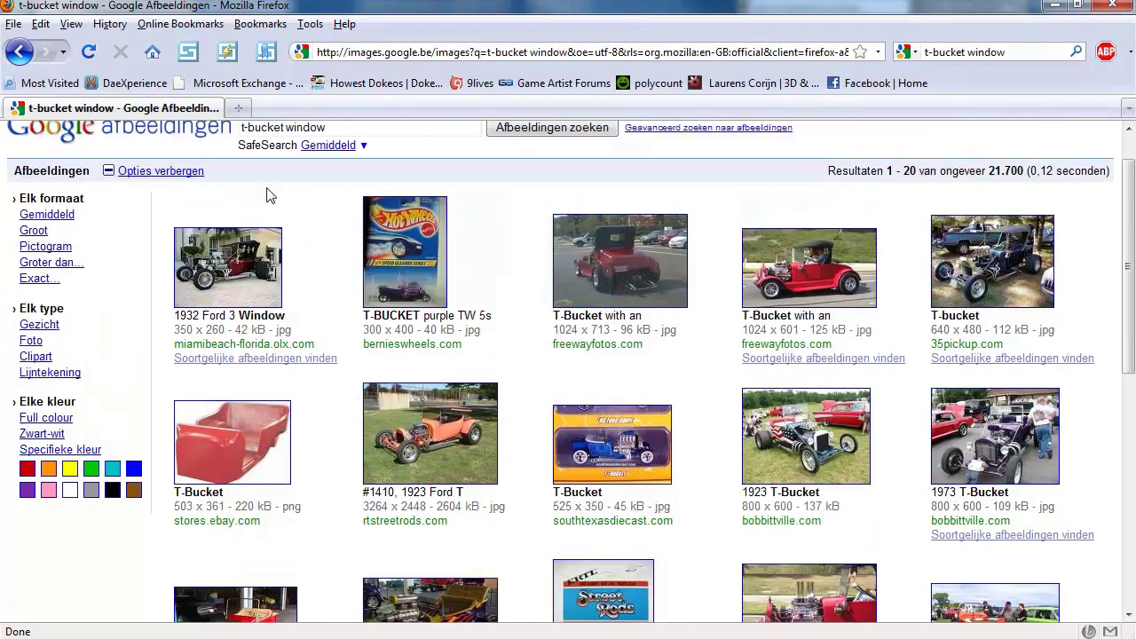
Step: Change the image search to "t-bucket windshield" and view the results
text(shield)
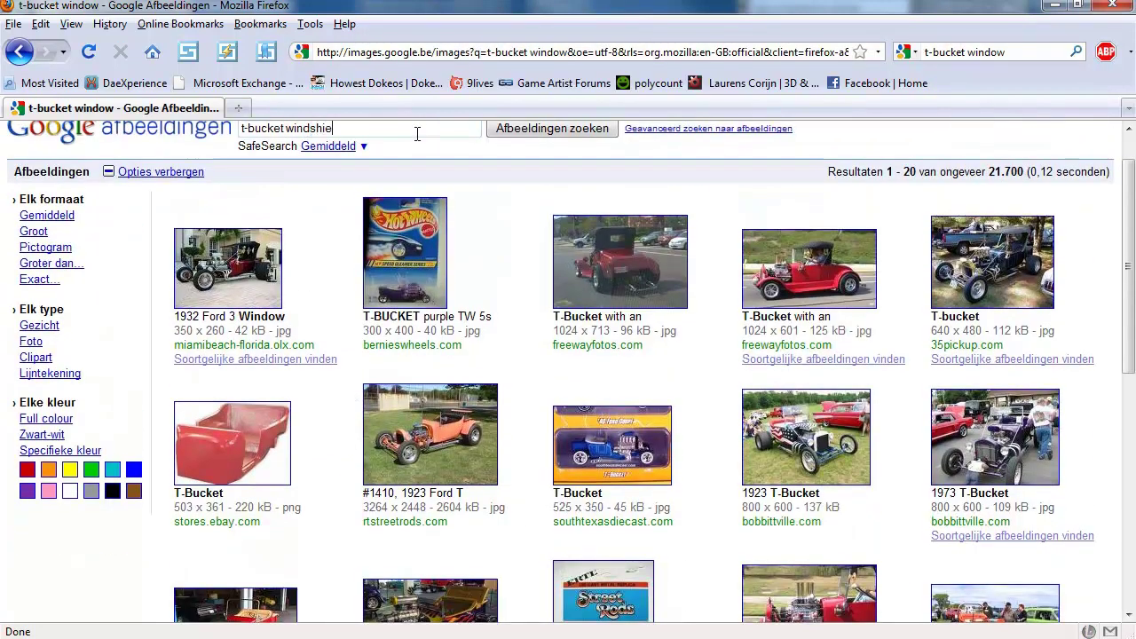
key(Return)
scroll(319, 370, down, 1)
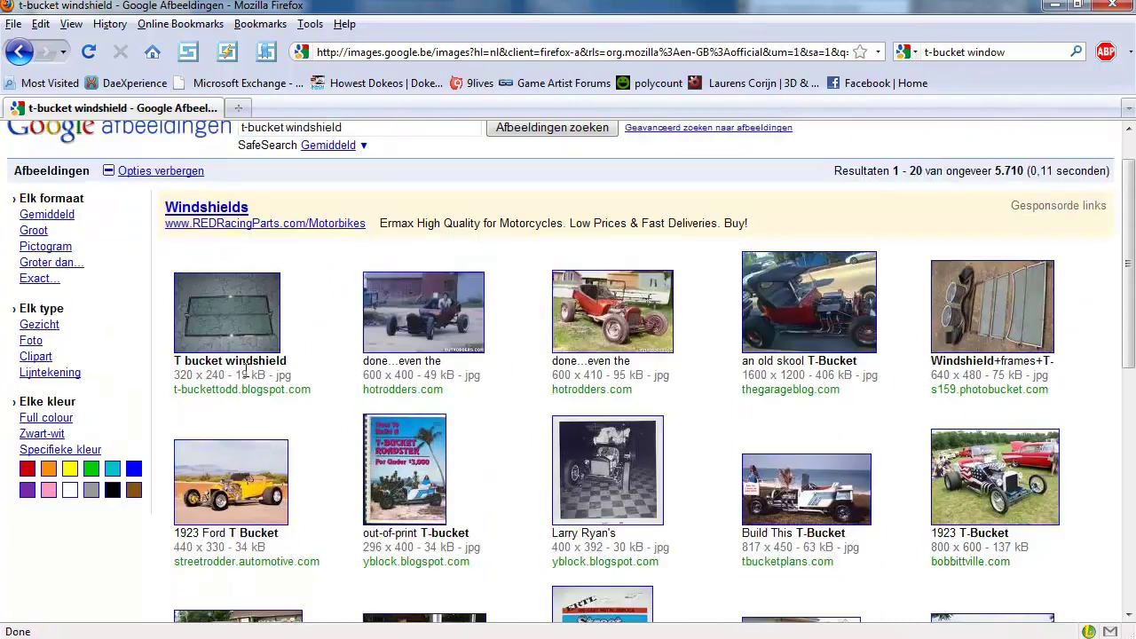
Step: Open the windshield frames image result, and zoom in on the black T-bucket's windshield mount in Windows Photo Viewer
middle_click(941, 328)
scroll(733, 349, down, 8)
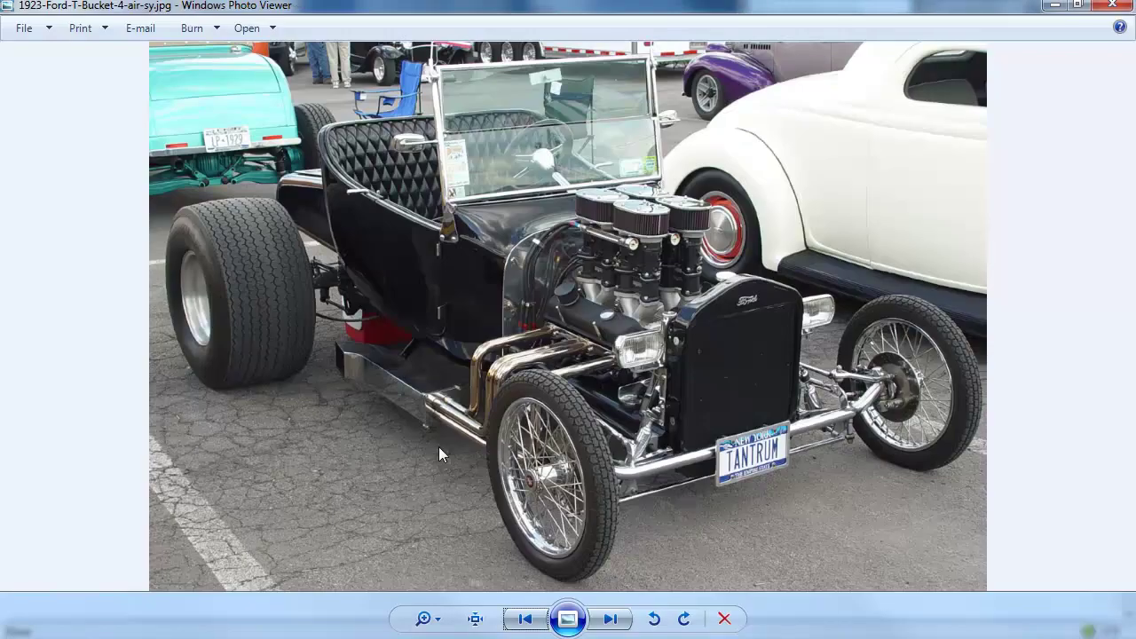
scroll(439, 447, up, 5)
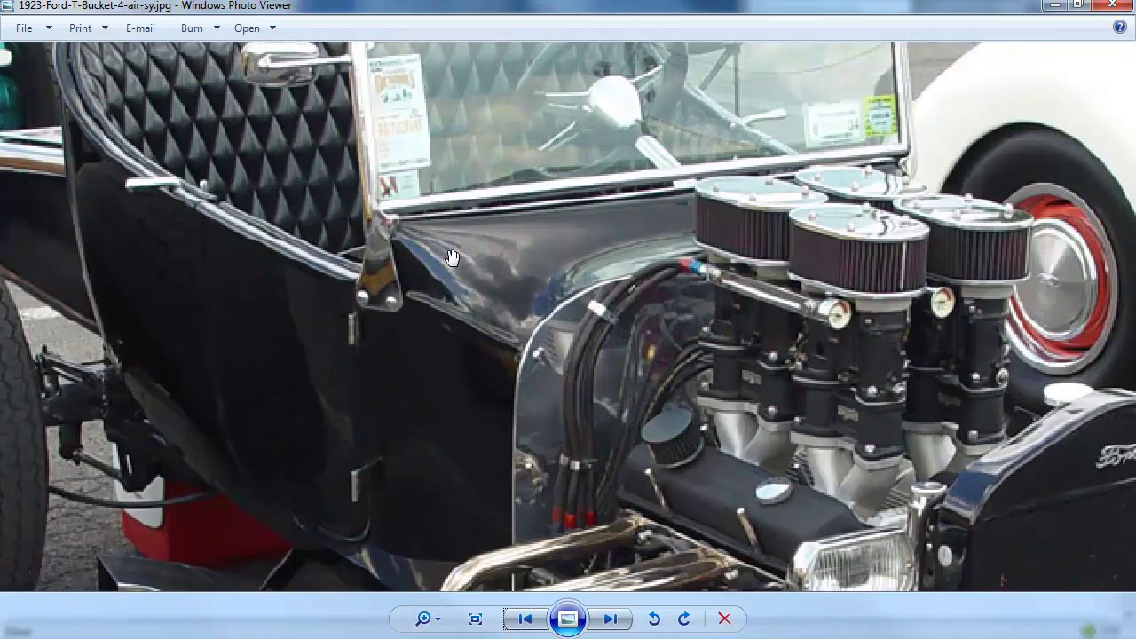
Step: Browse the saved T-bucket reference photos for a clear view of the windshield and its side mounts
key(Right)
key(Left)
key(Right)
key(Right)
key(Right)
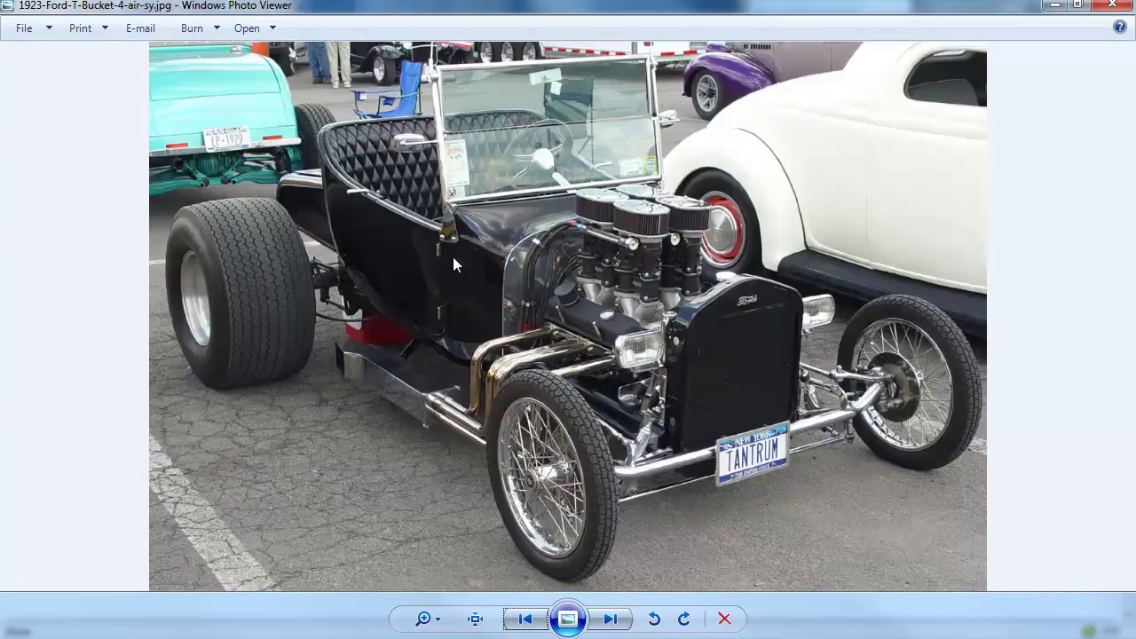
key(Right)
key(Left)
key(Right)
key(Right)
key(Right)
key(Right)
key(Right)
key(Right)
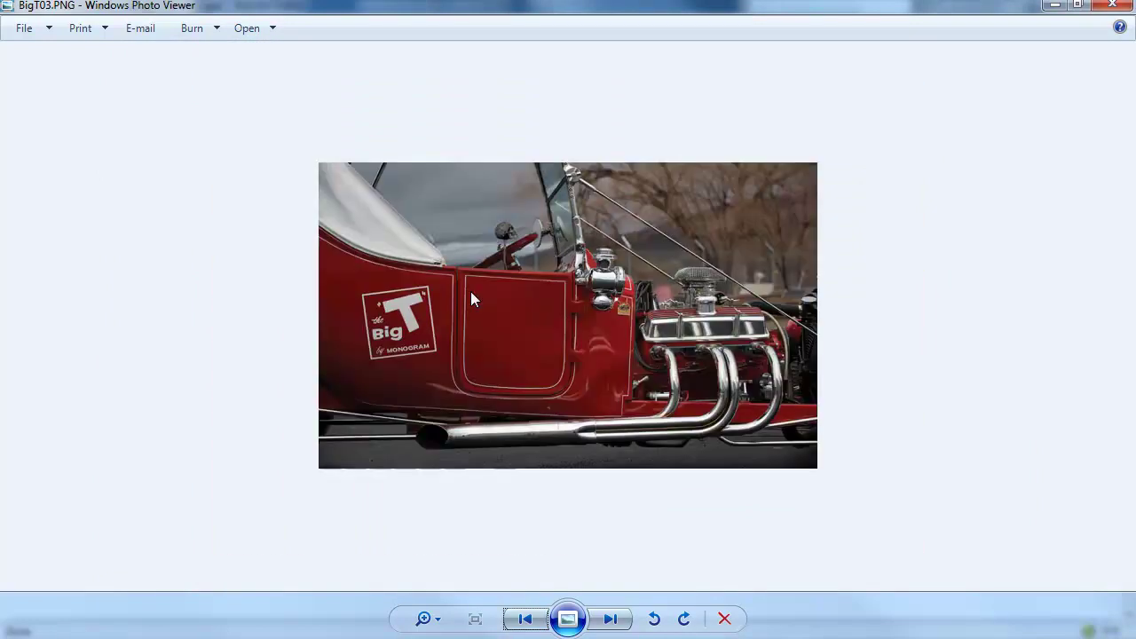
Step: Go back to BigT01.PNG and examine the red car's windshield frame and side bracket up close
key(Left)
key(Left)
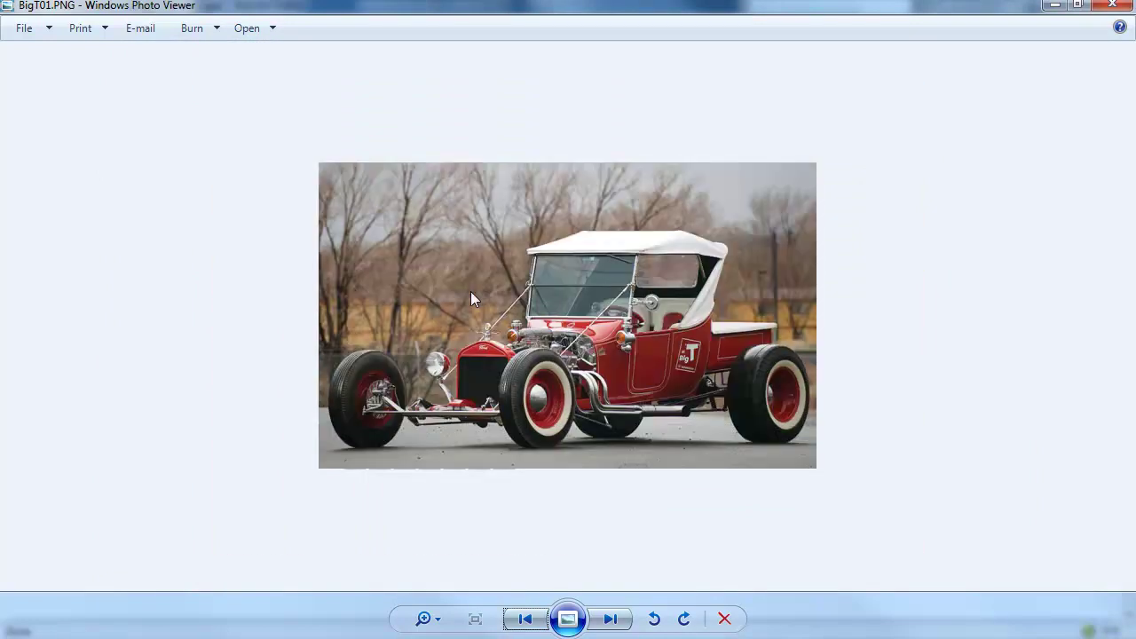
scroll(470, 292, up, 3)
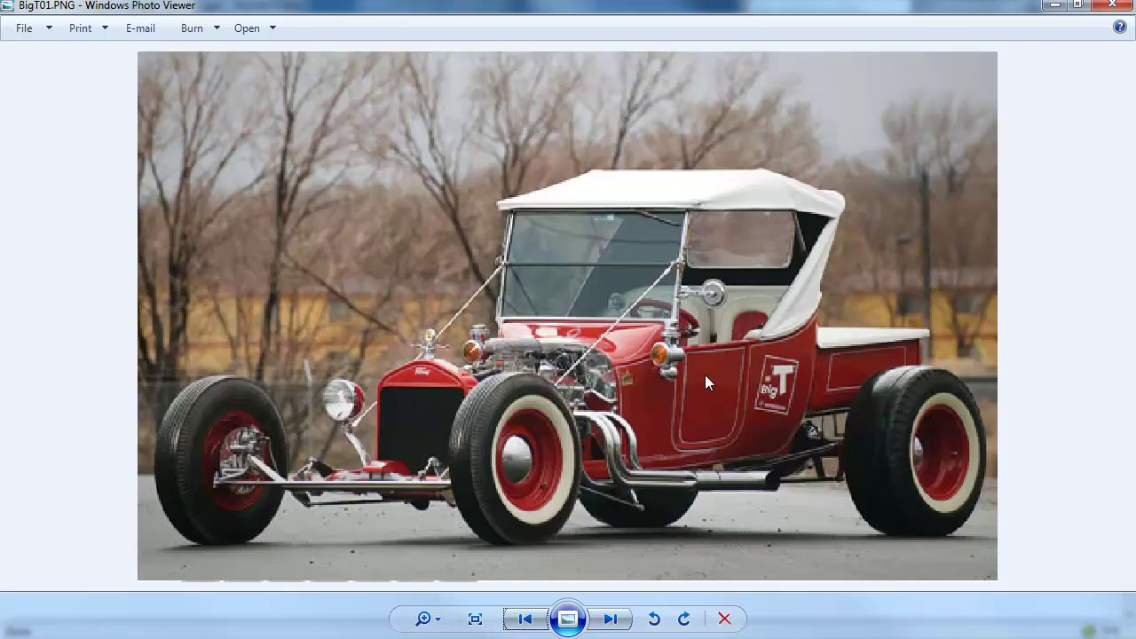
scroll(672, 372, up, 1)
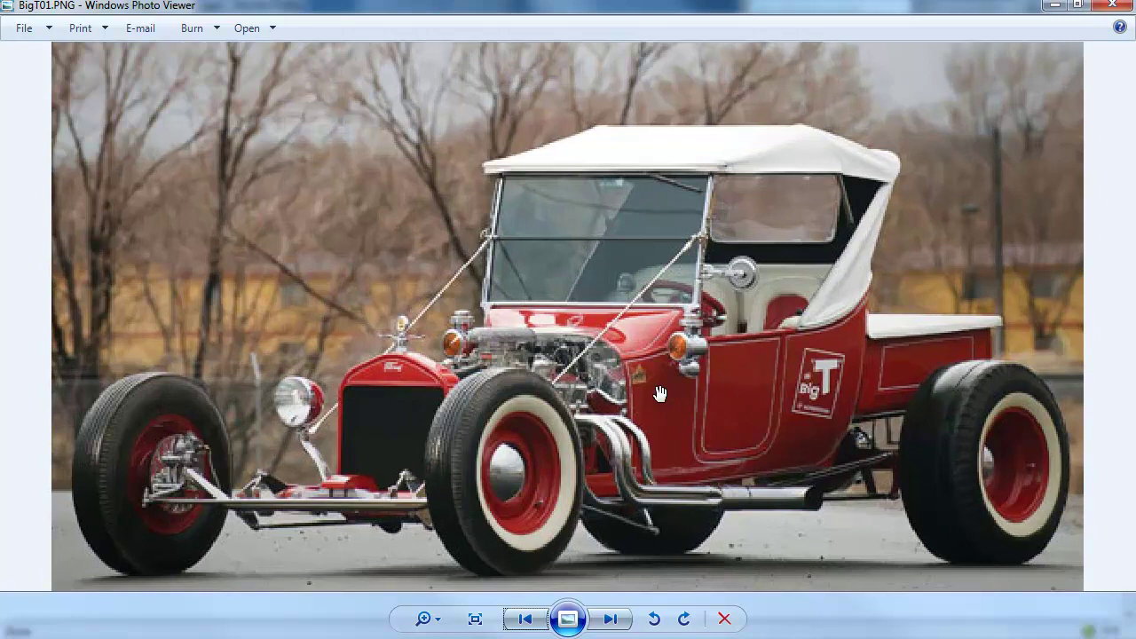
Step: Compare the remaining reference photos from BigT02.PNG onward and return to the black T-bucket photo
key(Right)
key(Right)
key(Right)
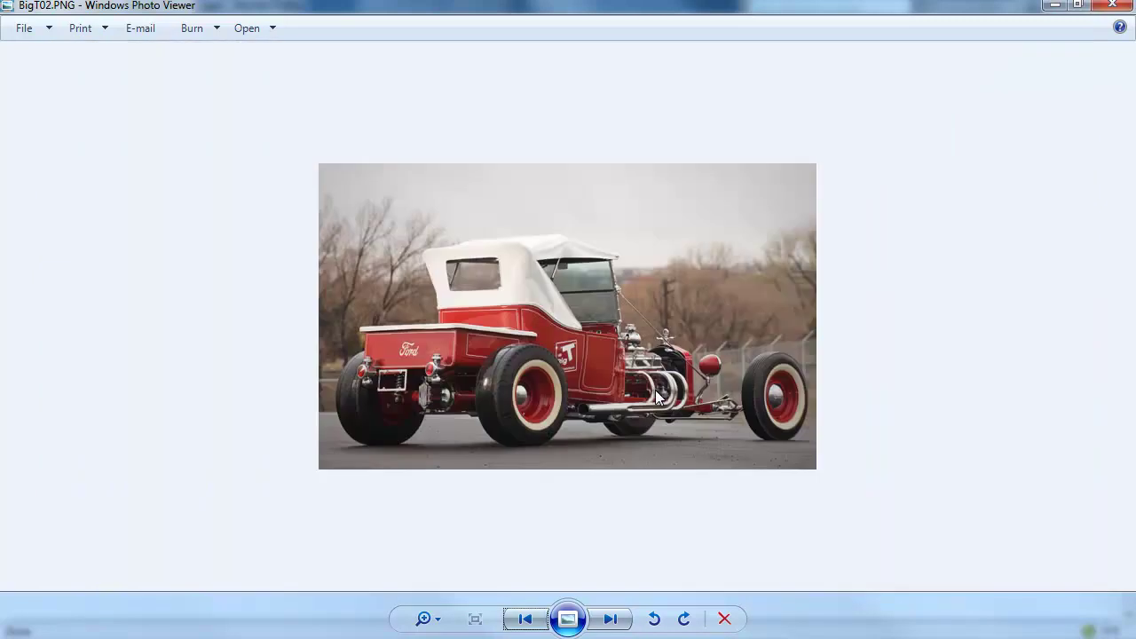
key(Left)
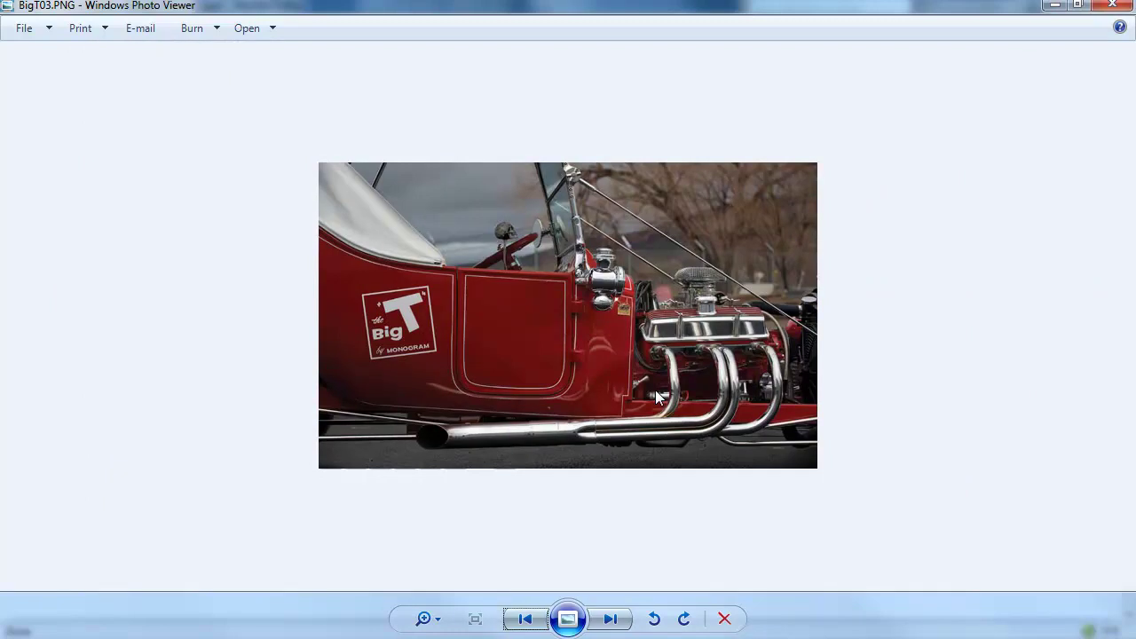
key(Right)
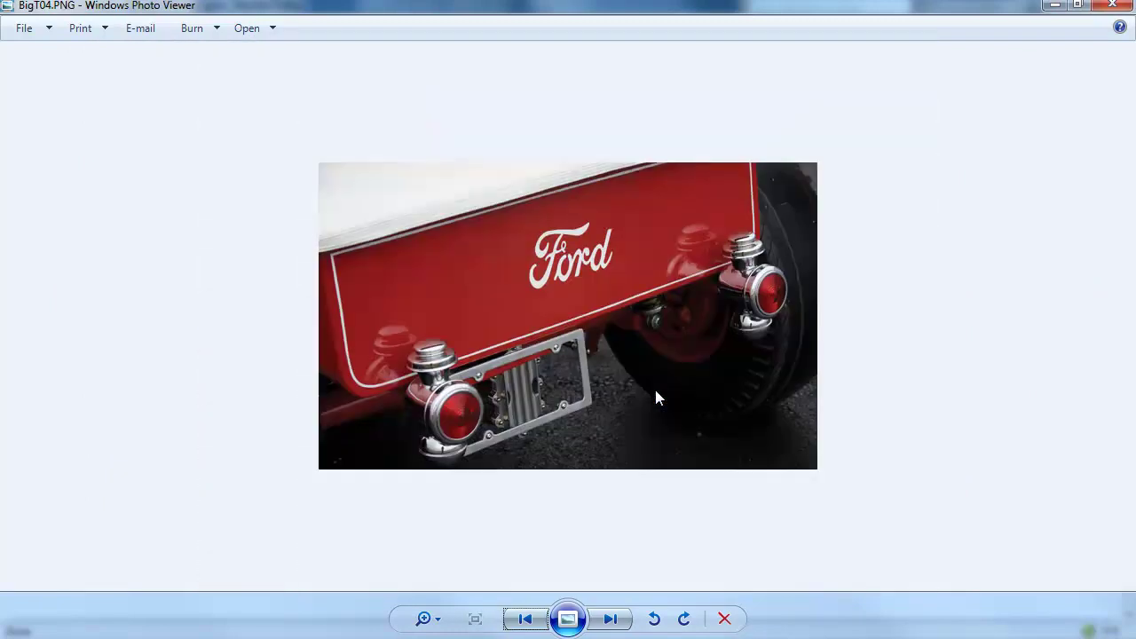
key(Right)
key(Right)
key(Right)
key(Right)
key(Right)
key(Right)
key(Right)
key(Right)
key(Right)
key(Right)
key(Right)
key(Right)
key(Right)
key(Right)
key(Right)
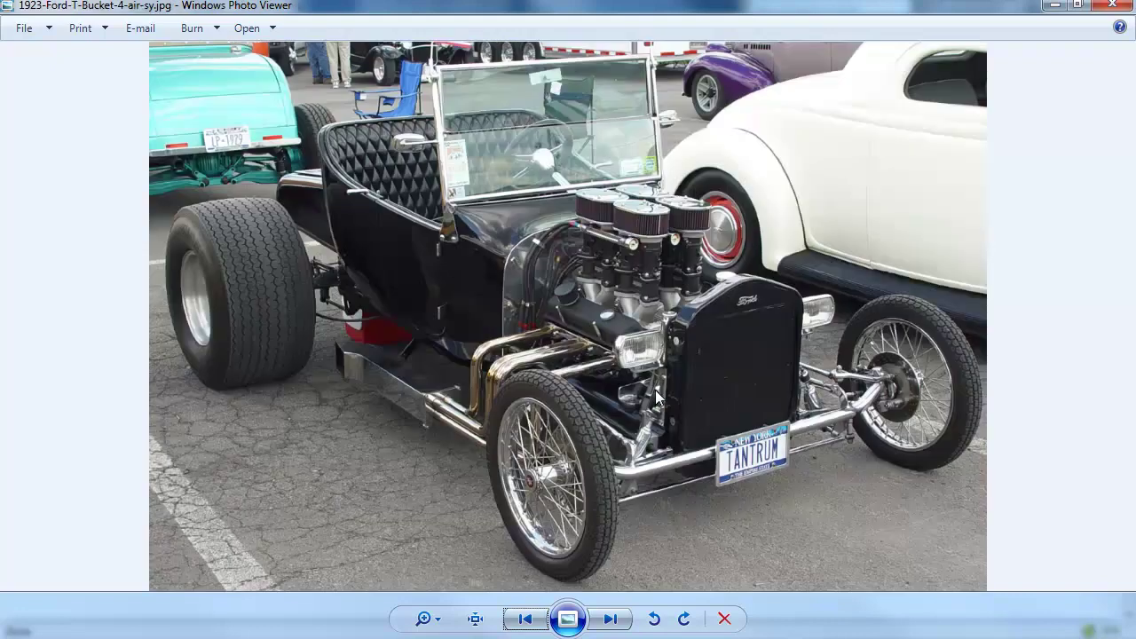
Step: Switch to 3ds Max and view the hot rod body from its front side
mouse_move(243, 635)
click(243, 568)
alt+middle_drag(239, 373, 827, 193)
Step: Create a small box in the Right view over the cowl's side, just ahead of the door
click(824, 77)
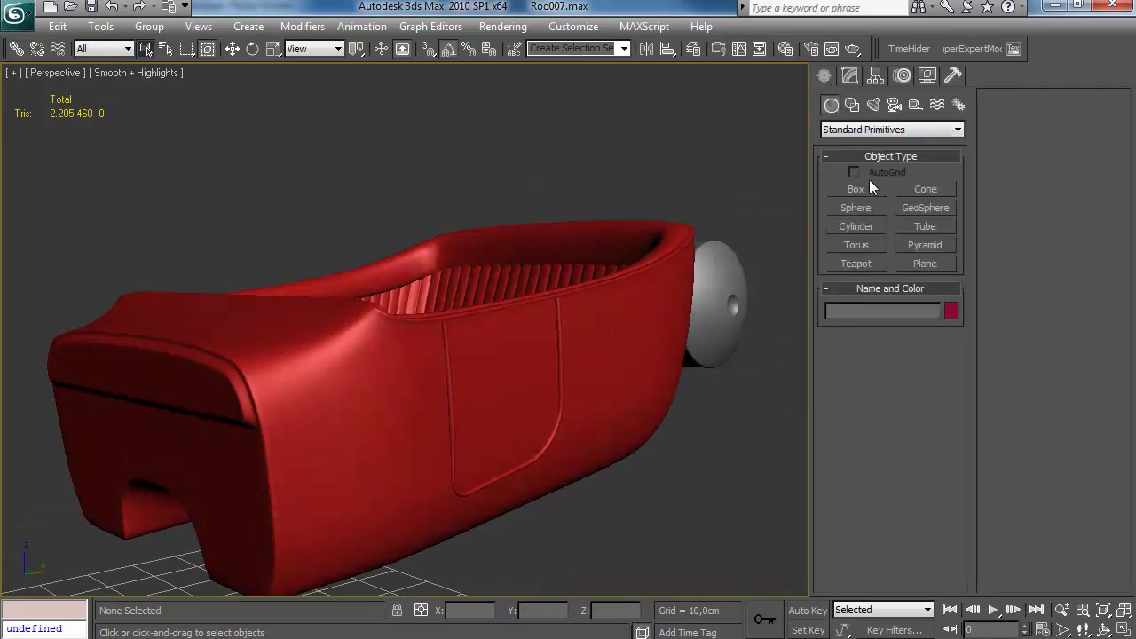
click(858, 189)
key(alt+w)
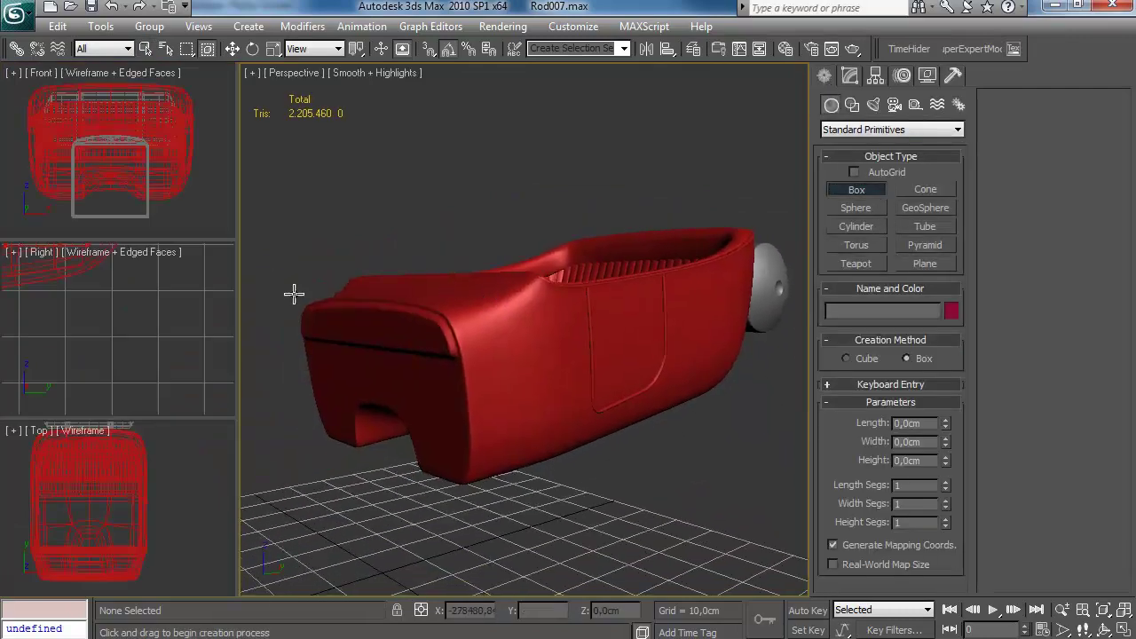
key(alt+w)
mouse_move(332, 357)
middle_down()
mouse_move(435, 322)
mouse_move(491, 399)
mouse_move(571, 430)
middle_up()
scroll(426, 358, up, 5)
key(F3)
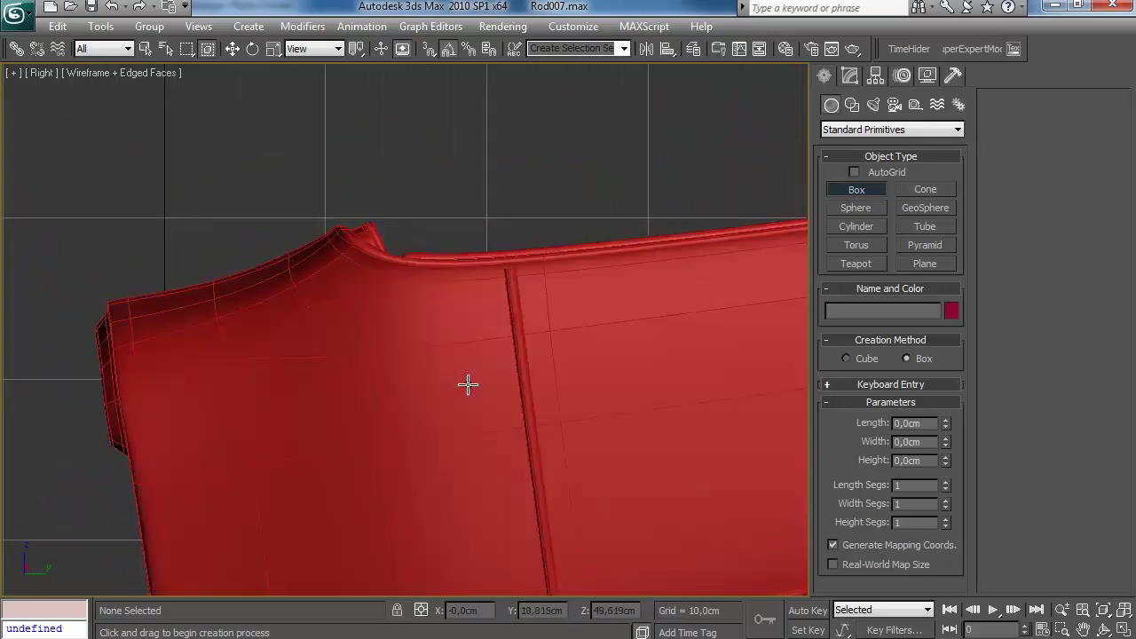
right_click(489, 329)
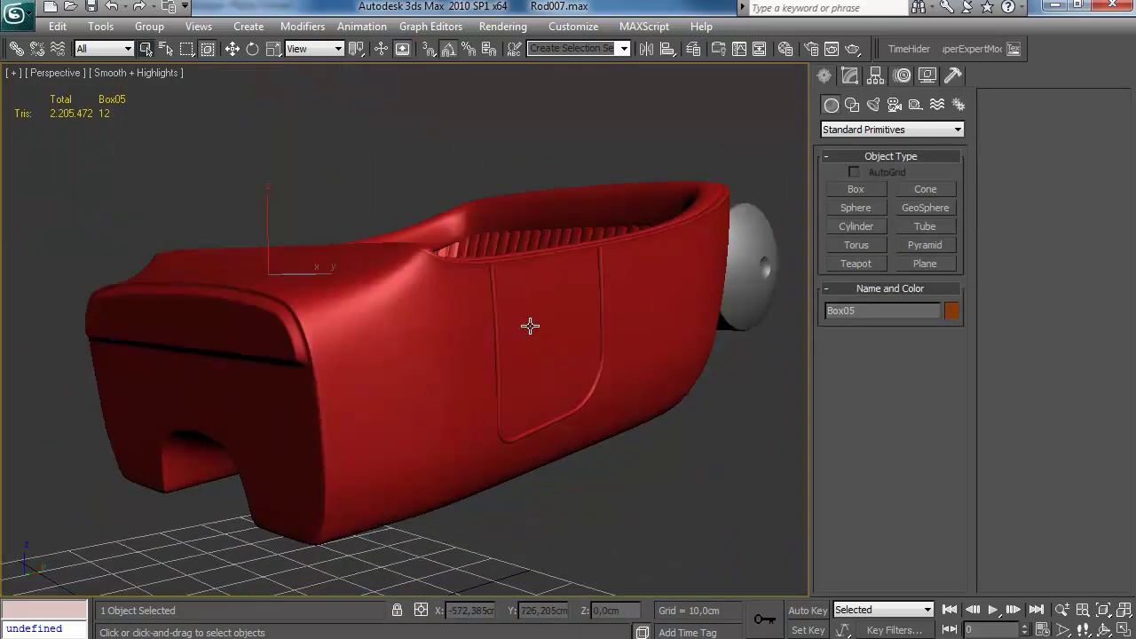
Step: Move the new box along X to the outer side of the cowl, at about X 37 cm
key(w)
alt+middle_drag(530, 325, 413, 348)
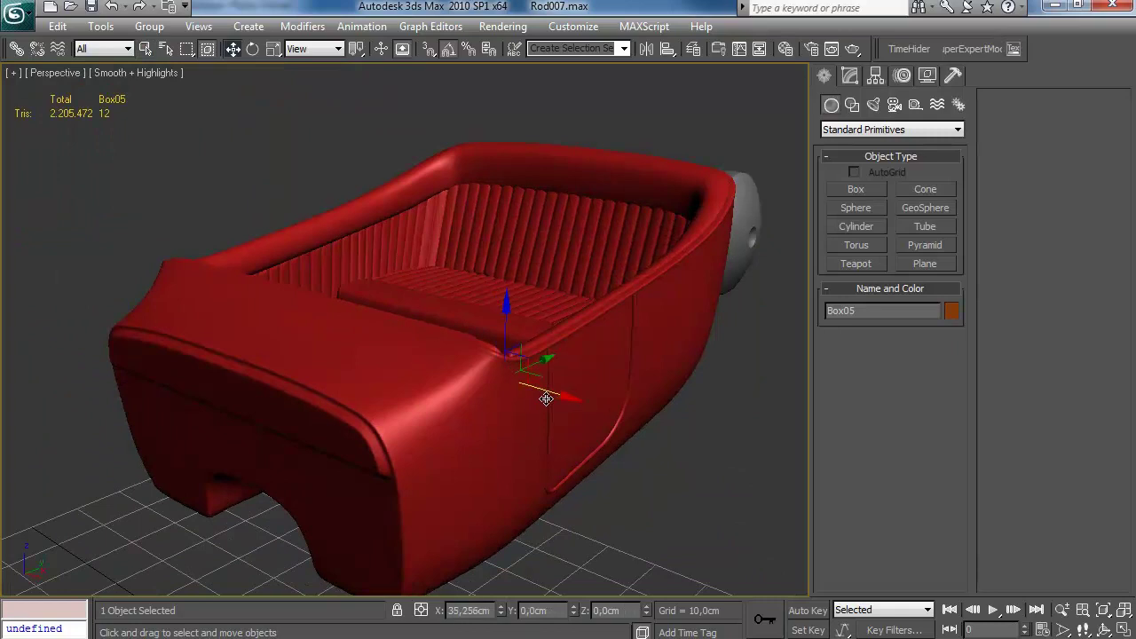
click(694, 49)
click(781, 294)
alt+middle_drag(710, 337, 758, 169)
scroll(645, 341, up, 3)
scroll(757, 169, up, 4)
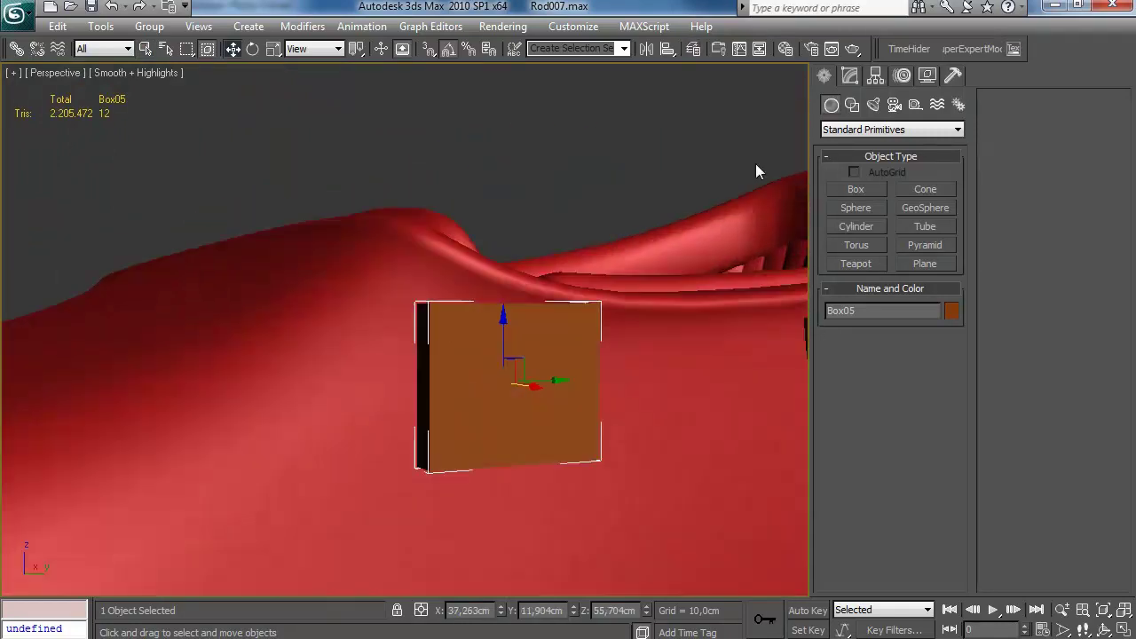
Step: Convert the box to an Editable Poly and position it against the side of the cowl
right_click(846, 147)
click(914, 281)
alt+middle_drag(710, 382, 551, 418)
drag(550, 418, 402, 373)
key(w)
key(w)
alt+middle_drag(404, 371, 388, 277)
Step: Show edged faces and extrude the box's bottom polygon to add a lower section to the bracket
click(878, 332)
click(411, 363)
alt+middle_drag(531, 468, 532, 435)
key(F4)
click(382, 409)
click(1043, 141)
click(567, 356)
Step: Set the reference coordinate system to Parent and move the bracket's top and outer polygons to fit the body
click(315, 49)
click(315, 98)
alt+middle_drag(452, 357, 341, 373)
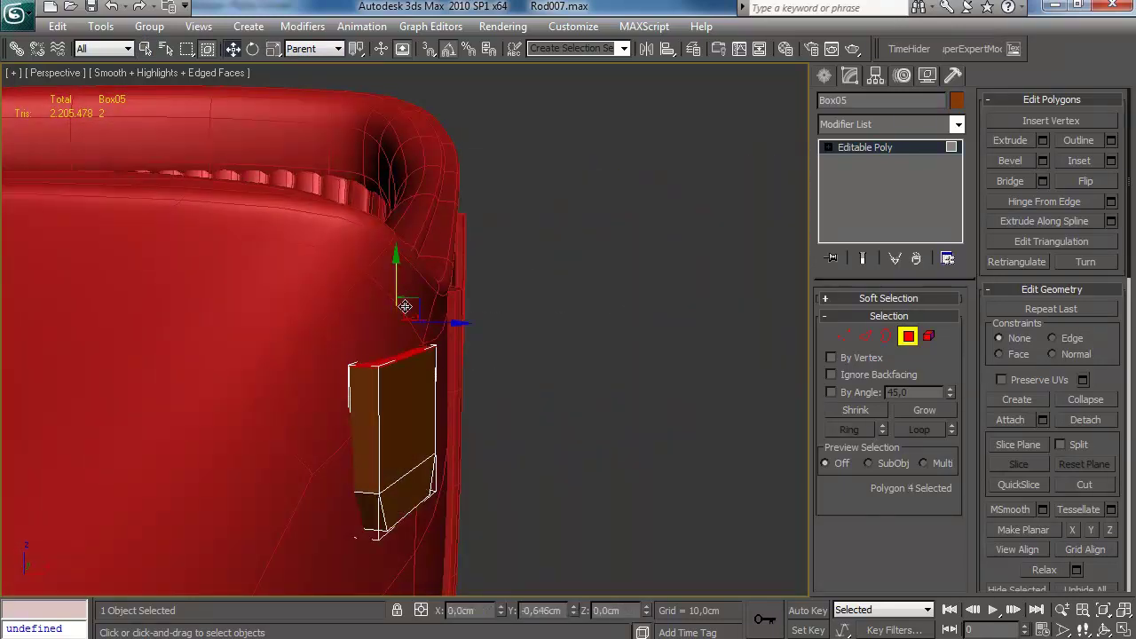
alt+middle_drag(444, 382, 360, 510)
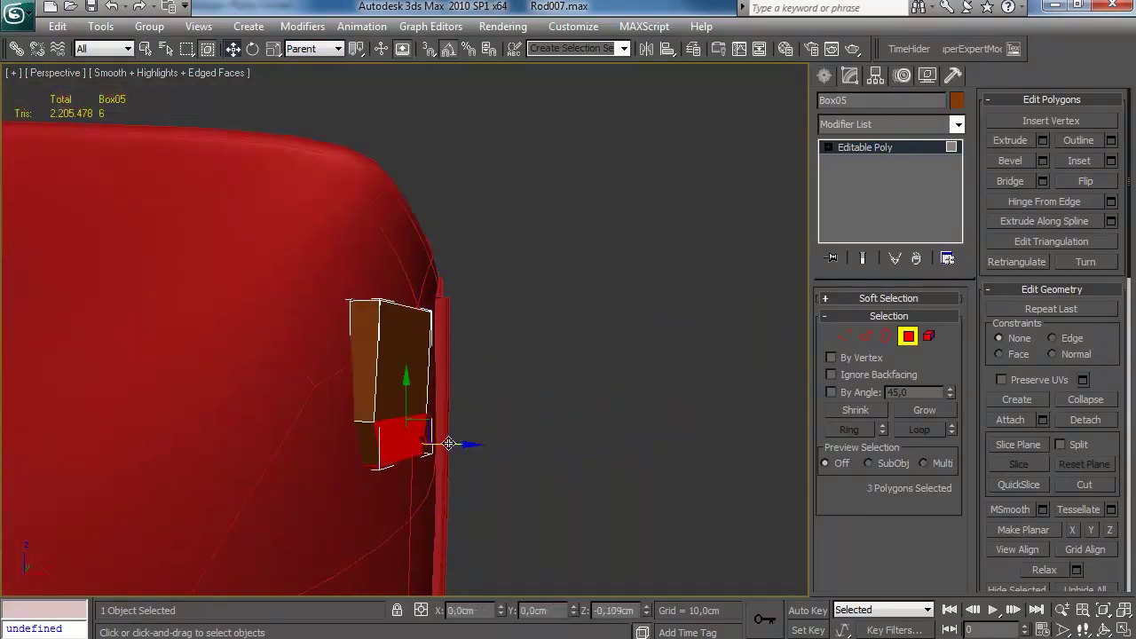
alt+middle_drag(384, 429, 241, 557)
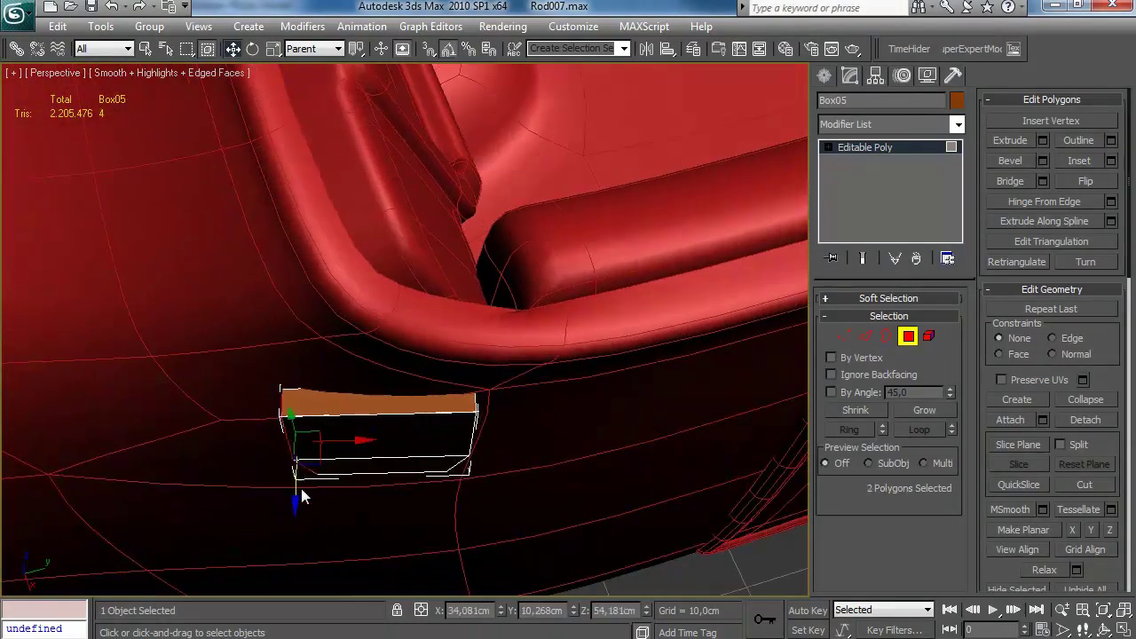
drag(295, 493, 295, 495)
Step: Extrude the bracket's top polygon upward to add an upper section
alt+middle_drag(297, 492, 538, 359)
click(458, 355)
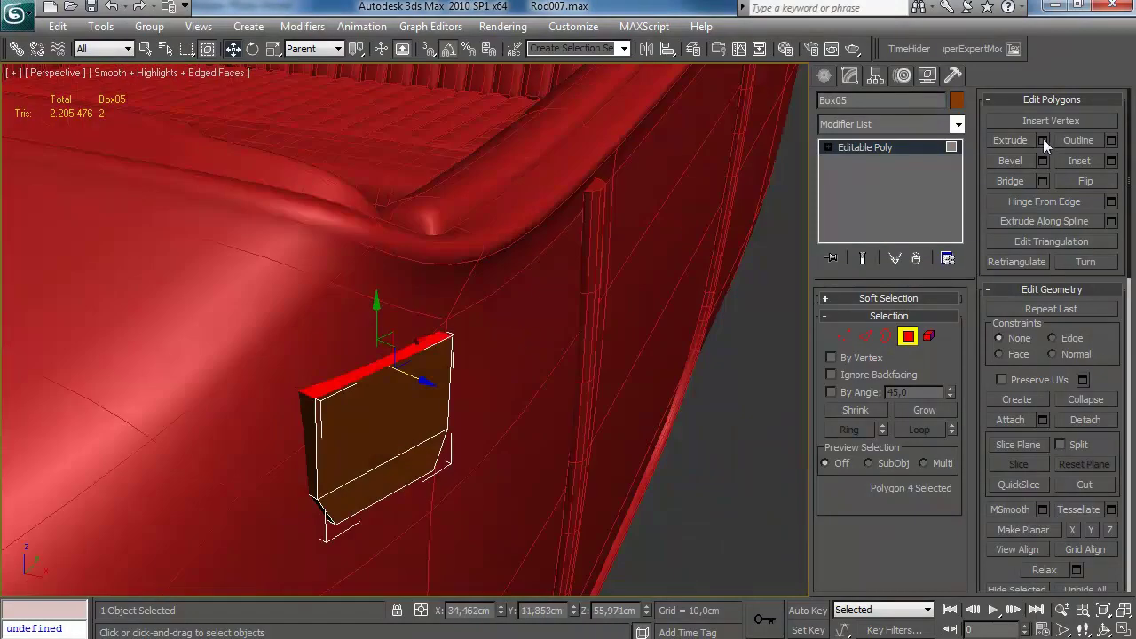
click(1044, 142)
drag(655, 296, 655, 277)
click(567, 356)
alt+middle_drag(560, 362, 370, 338)
Step: Adjust the front vertices of the bracket's upper section to follow the body surface
key(1)
drag(362, 261, 321, 308)
alt+middle_drag(329, 311, 352, 440)
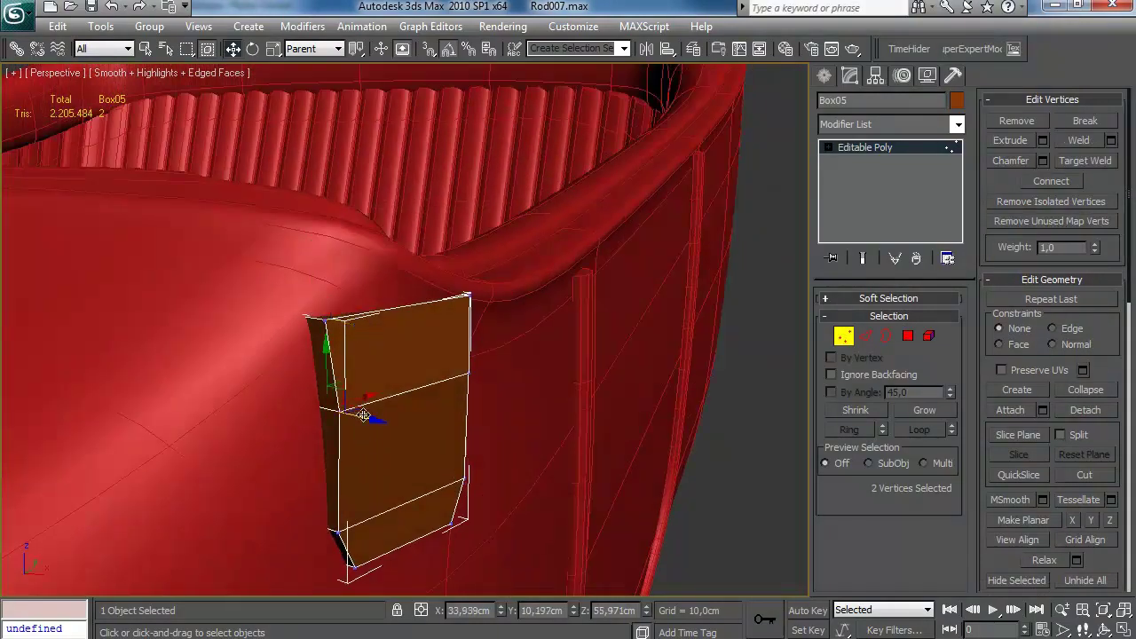
Step: Scale the bracket's top polygon narrower and move its vertices so the top slopes down toward the door
key(4)
click(380, 347)
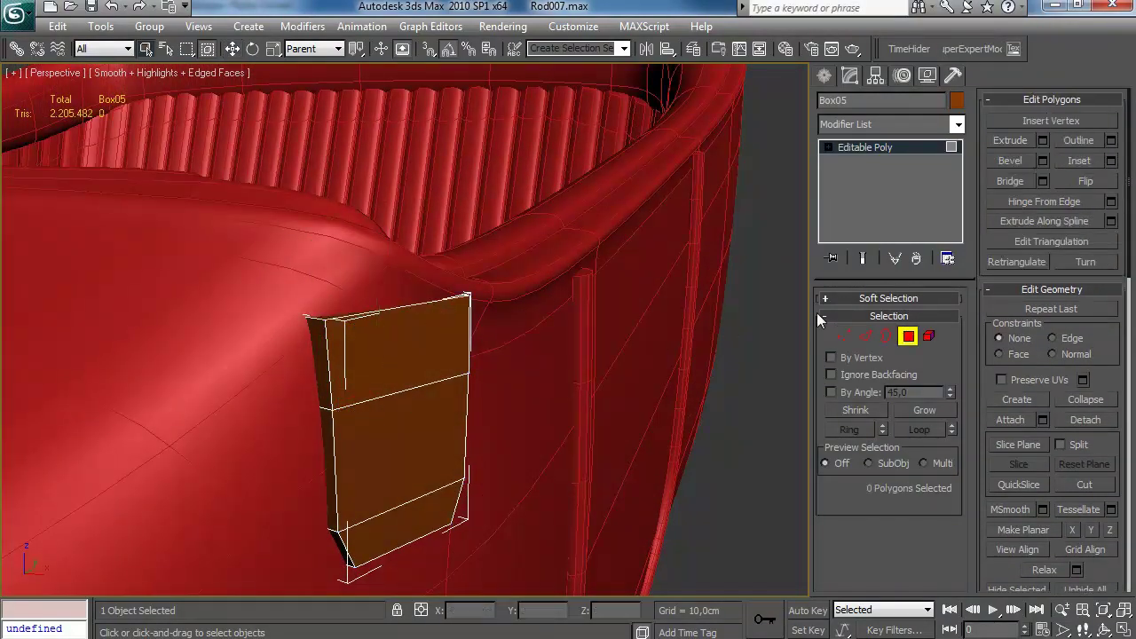
alt+middle_drag(402, 339, 471, 300)
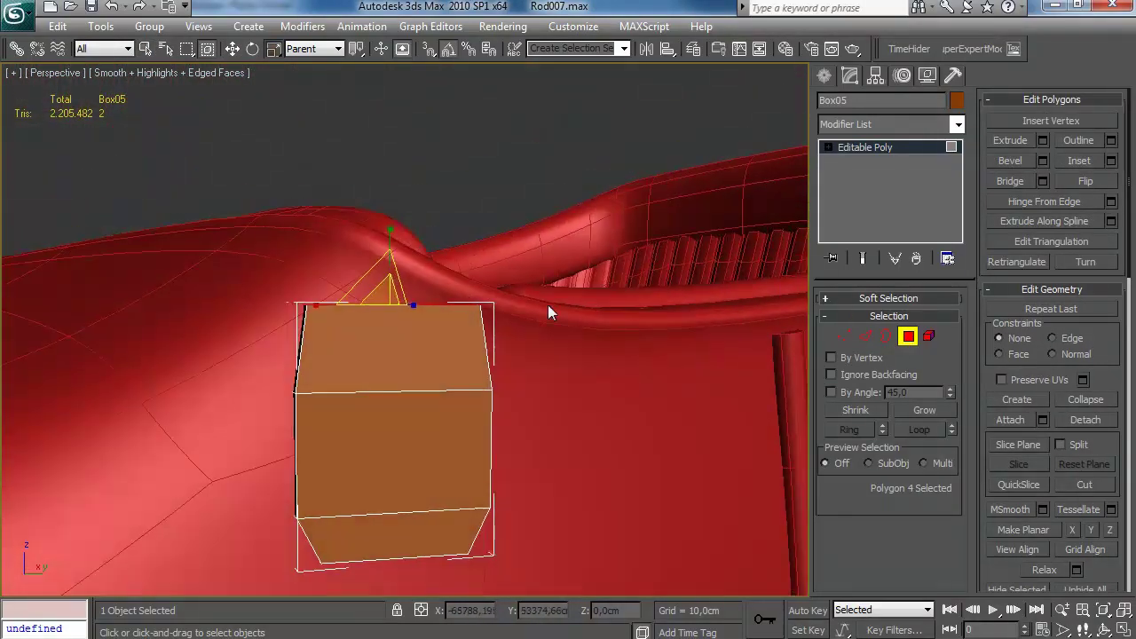
key(1)
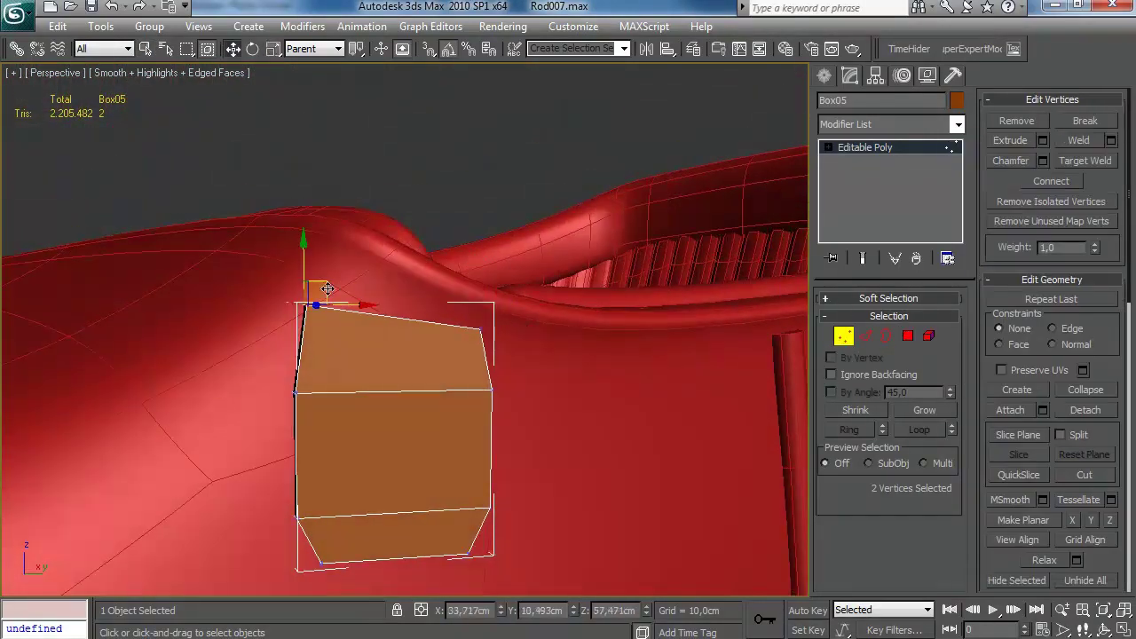
alt+middle_drag(484, 350, 508, 346)
Step: Extrude the sloped top polygon once more toward the cockpit rim
key(4)
click(1042, 142)
right_click(655, 290)
drag(655, 288, 659, 245)
click(570, 355)
alt+middle_drag(538, 344, 546, 323)
Step: Reposition the newest section's vertices using the Edge constraint to shape the bracket's top
key(1)
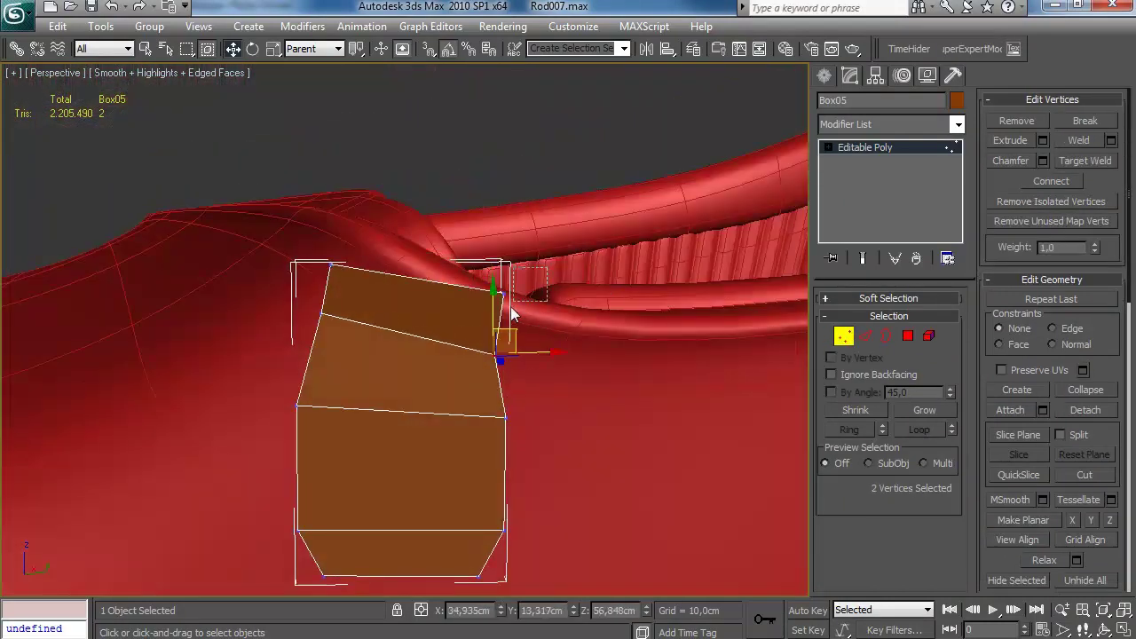
alt+middle_drag(526, 280, 532, 348)
alt+middle_drag(364, 360, 332, 263)
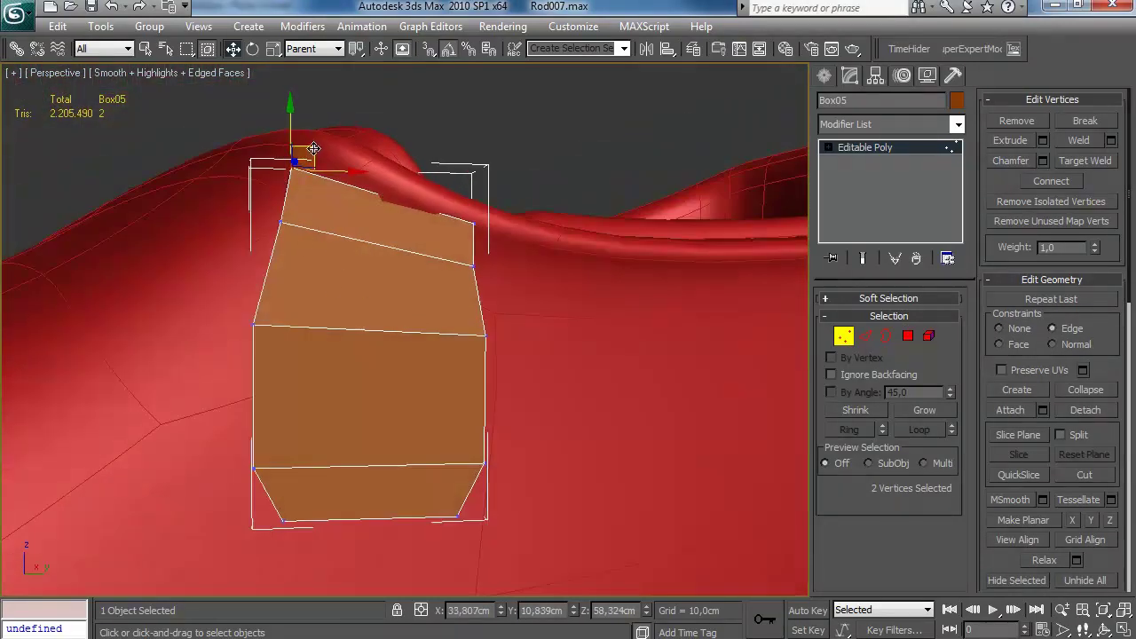
alt+middle_drag(304, 216, 441, 300)
Step: Move the bracket's upper edges to bring its top closer to the curve of the cowl
click(866, 335)
scroll(426, 272, down, 3)
scroll(426, 272, down, 3)
click(869, 338)
scroll(453, 340, up, 3)
drag(453, 339, 412, 361)
alt+middle_drag(432, 353, 581, 388)
drag(436, 388, 429, 391)
alt+middle_drag(430, 390, 507, 312)
Step: Level the bracket's top by moving its upper vertices, and check the fit against the body
key(1)
drag(441, 371, 471, 348)
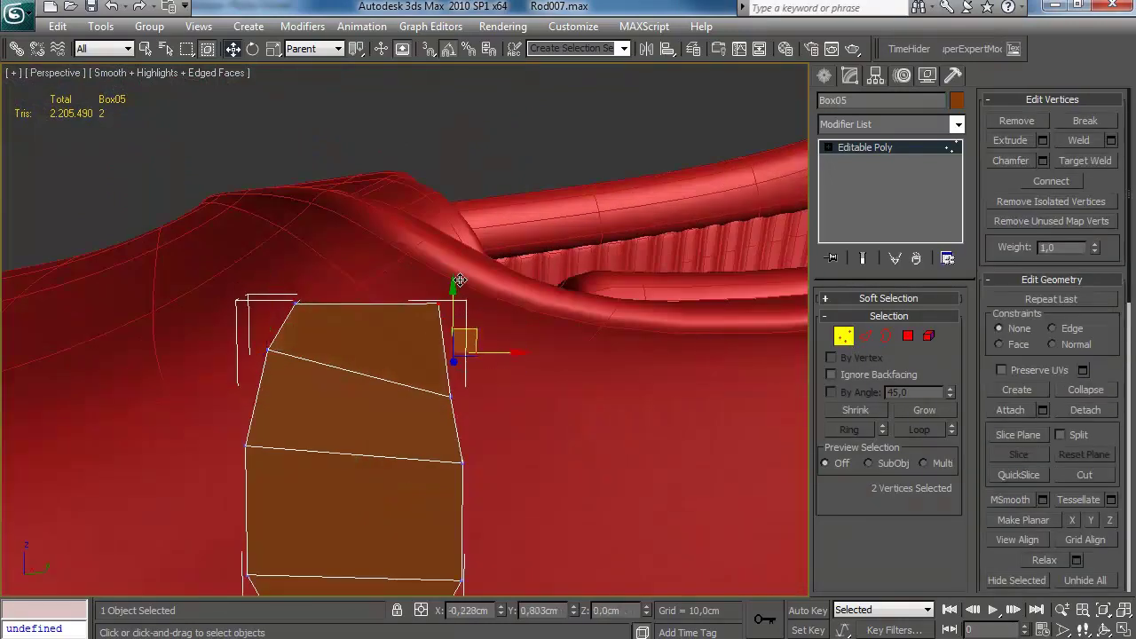
alt+middle_drag(456, 292, 506, 279)
scroll(484, 313, up, 5)
scroll(370, 308, down, 6)
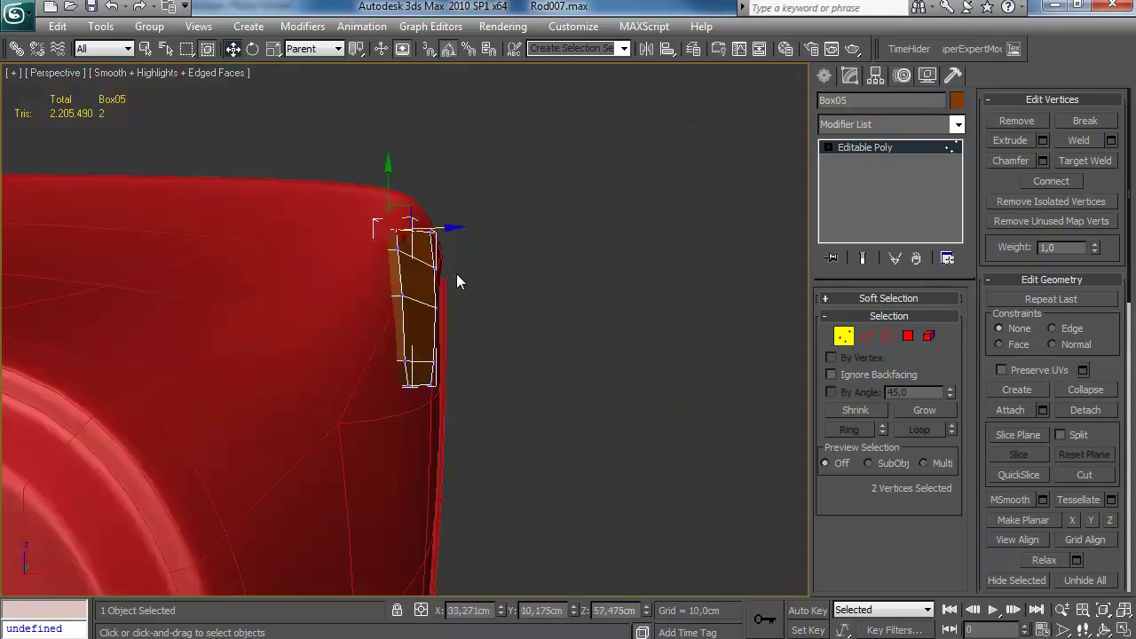
scroll(393, 325, up, 5)
alt+middle_drag(393, 325, 387, 247)
scroll(387, 246, down, 4)
alt+middle_drag(418, 310, 452, 304)
Step: Connect the ring of eight horizontal edges across the bracket with two segments
key(2)
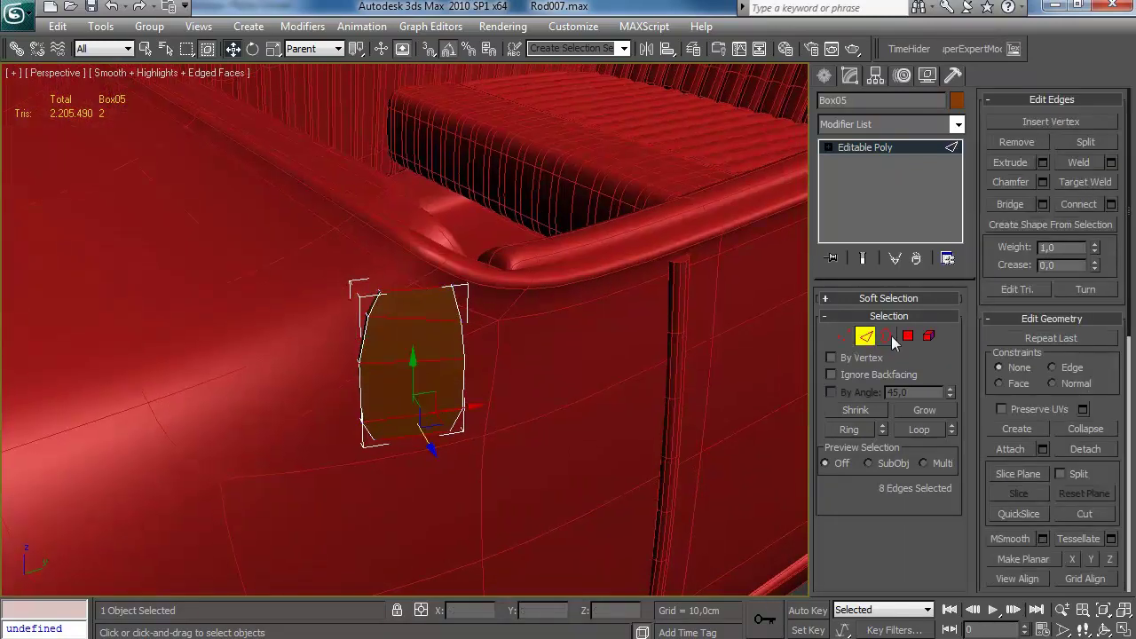
click(1110, 204)
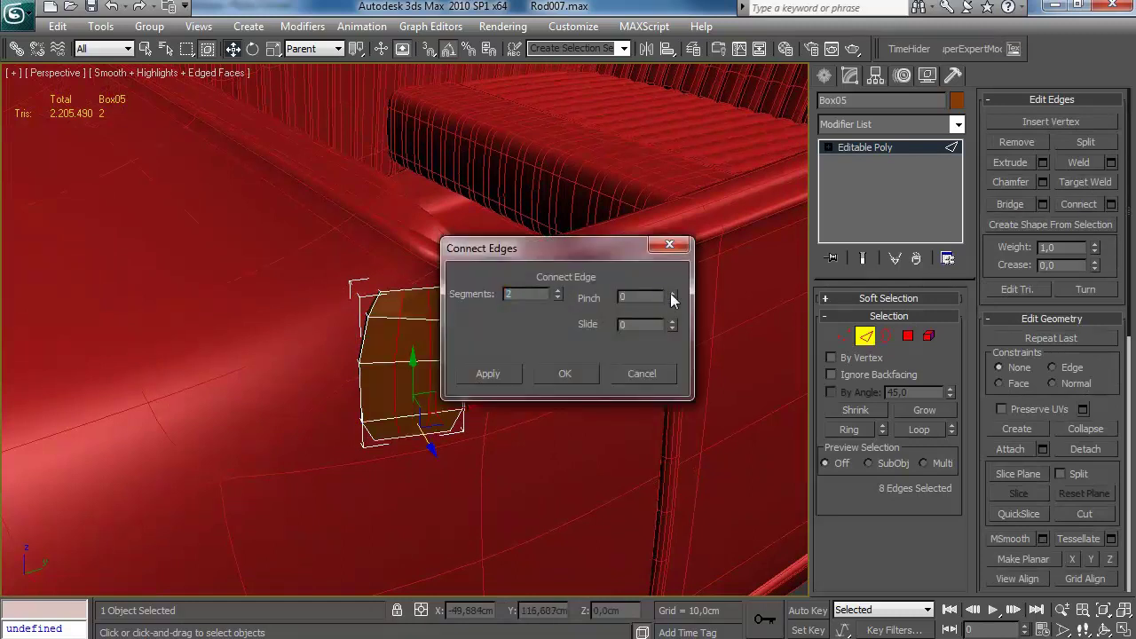
click(565, 374)
Step: Extrude the two upper middle polygons of the bracket outward and shift them up and inward
key(4)
click(426, 310)
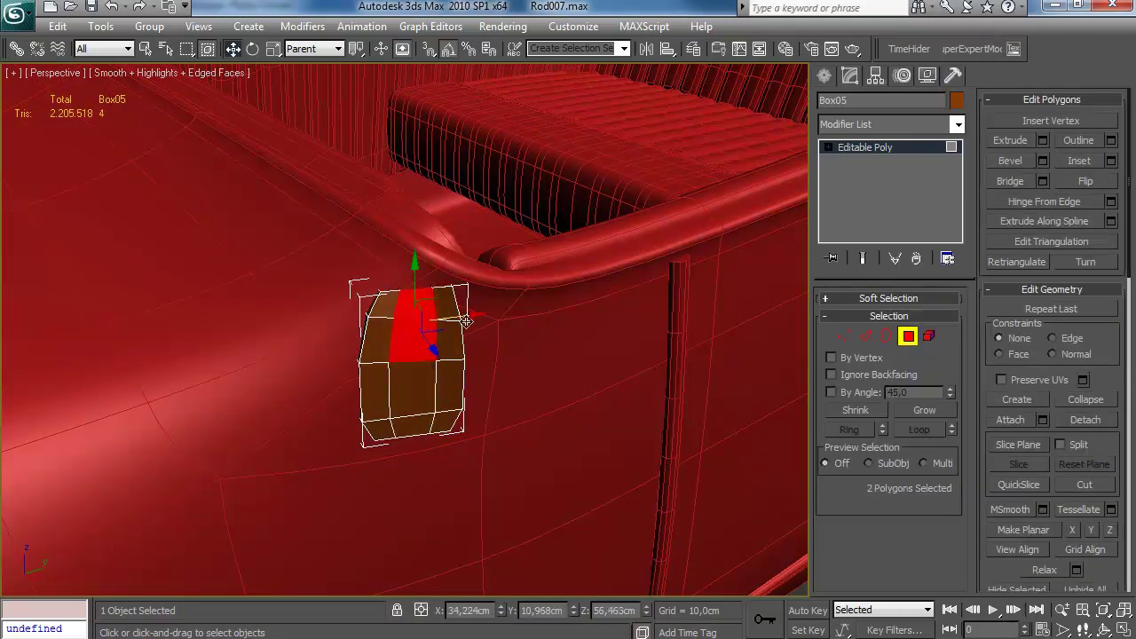
click(1042, 140)
click(568, 355)
alt+middle_drag(569, 356, 557, 297)
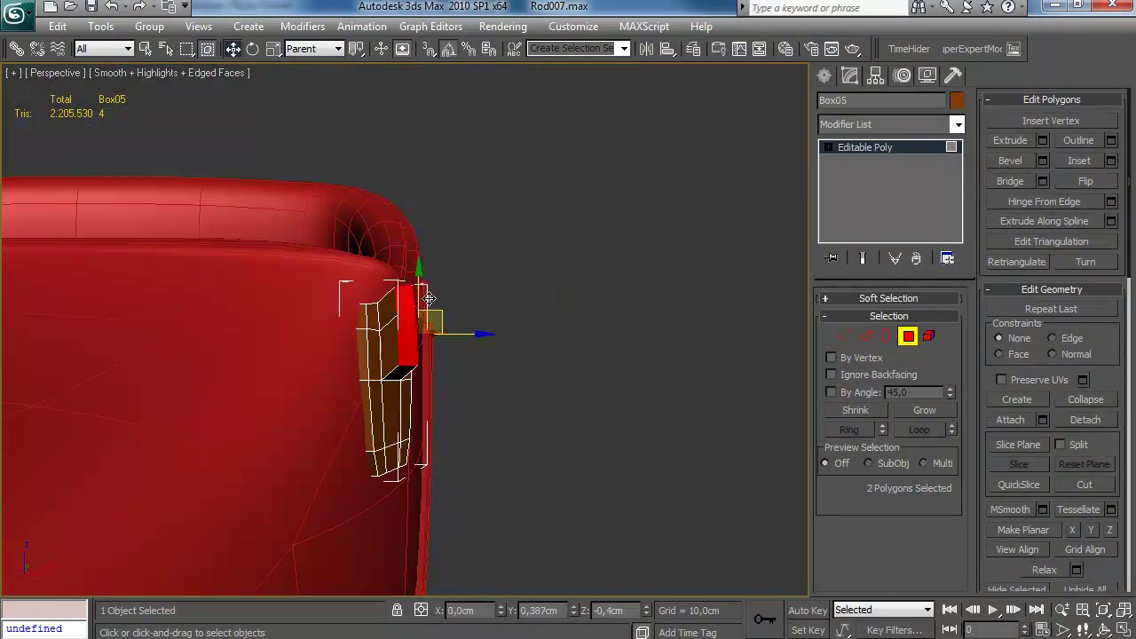
Step: Reshape the extruded middle block by moving its vertices and edges so it rises and leans outward
click(845, 340)
alt+middle_drag(586, 330, 620, 312)
scroll(619, 313, up, 5)
key(2)
click(441, 451)
drag(450, 434, 483, 280)
drag(408, 193, 388, 234)
alt+middle_drag(433, 261, 420, 286)
click(420, 286)
drag(458, 311, 468, 284)
alt+middle_drag(468, 284, 293, 311)
Step: Flatten the two top polygons of the middle block by scaling them vertically
click(908, 336)
click(543, 257)
ctrl+click(515, 274)
alt+middle_drag(515, 274, 703, 285)
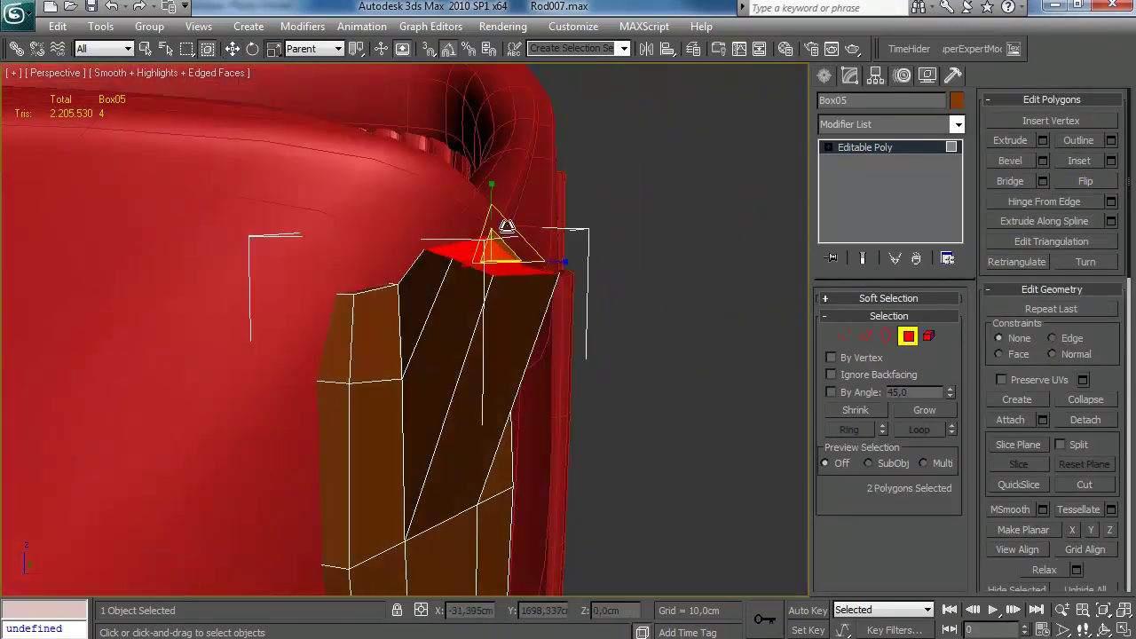
drag(528, 264, 499, 631)
alt+middle_drag(492, 192, 465, 461)
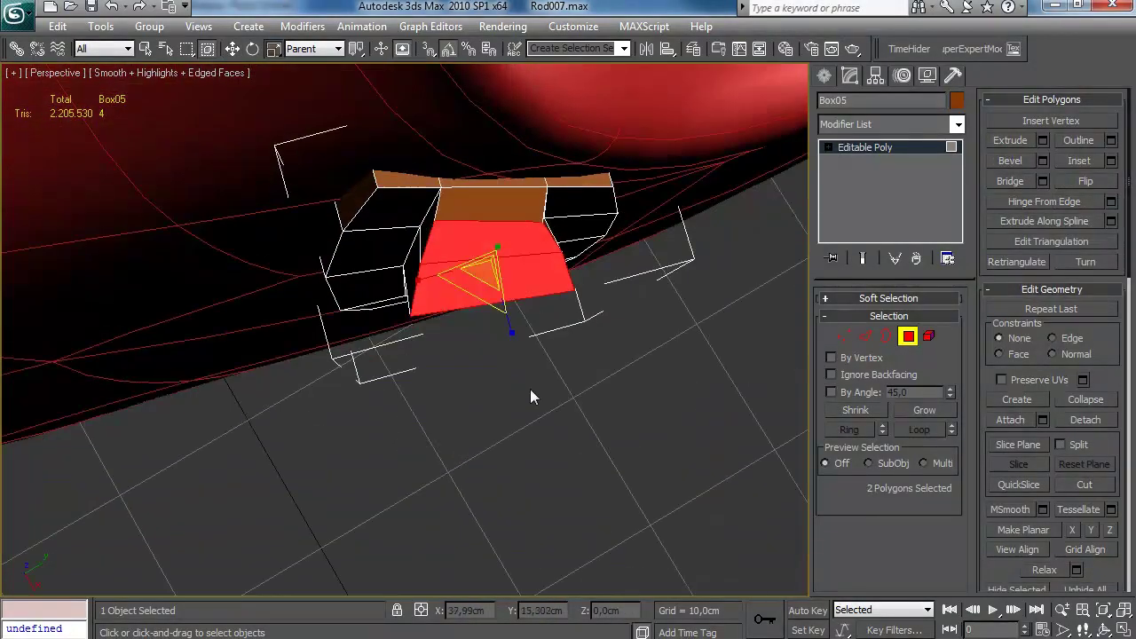
Step: Narrow the lower edge of the bracket's raised middle block by scaling it and shift its polygons to refine the shape
key(2)
click(419, 324)
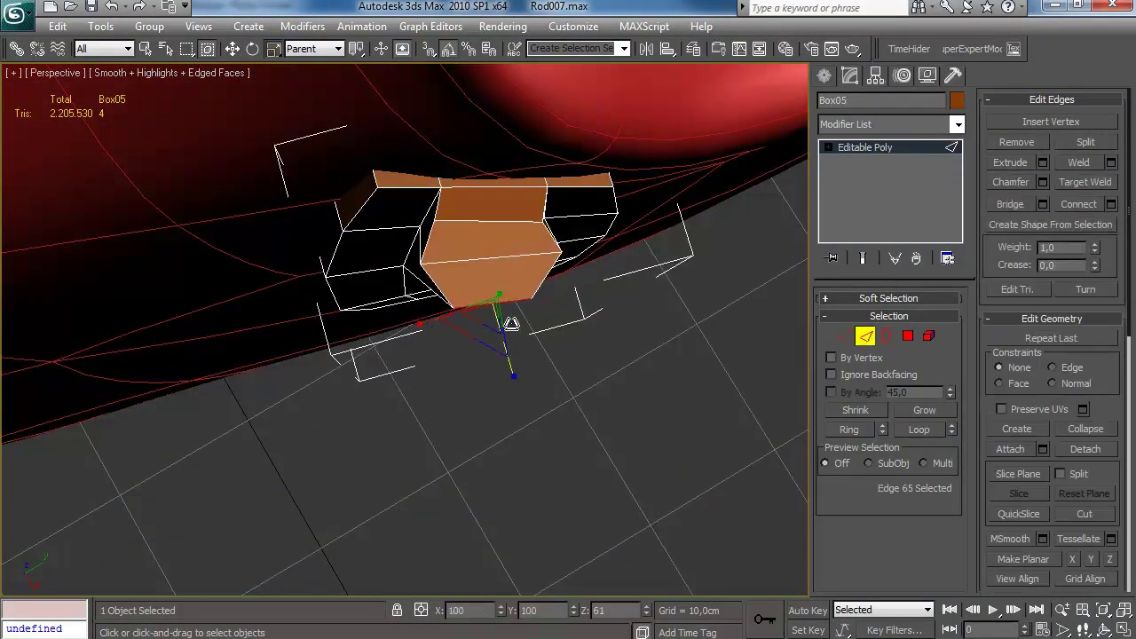
alt+middle_drag(471, 300, 538, 253)
click(533, 273)
key(4)
key(w)
drag(434, 260, 461, 263)
alt+middle_drag(462, 263, 622, 319)
Step: Connect the ring of six edges around the bracket's raised middle block
key(2)
click(419, 402)
key(alt+r)
alt+middle_drag(419, 402, 710, 377)
click(1110, 204)
drag(612, 247, 740, 219)
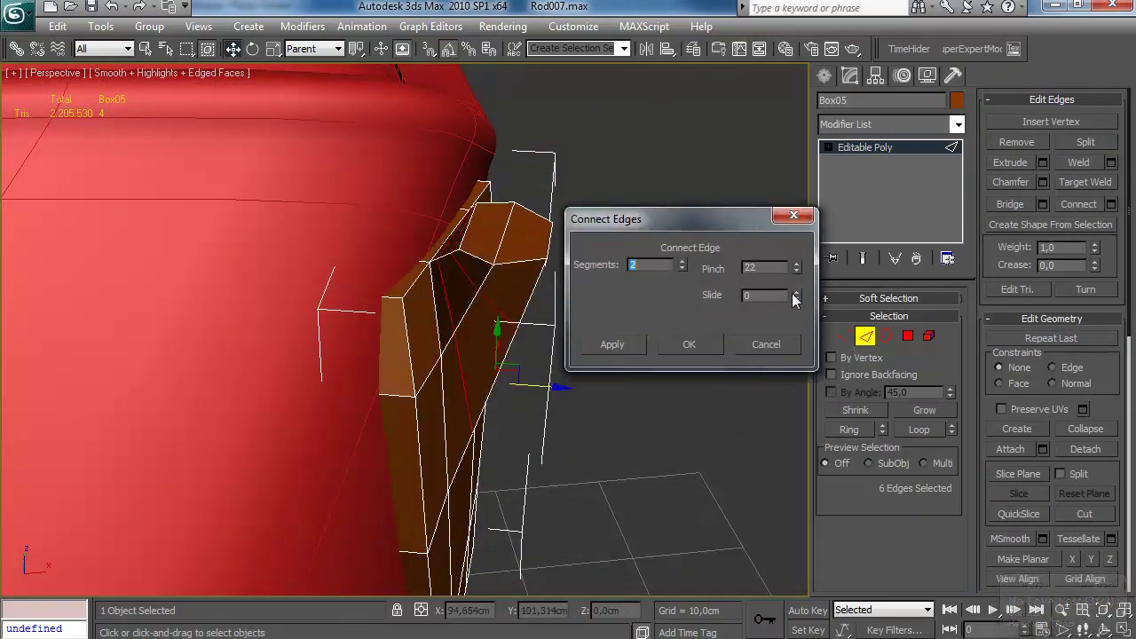
drag(746, 399, 747, 397)
click(687, 345)
Step: Extrude the two top polygons of the middle block upward a short distance as a group
alt+middle_drag(631, 358, 541, 351)
click(907, 337)
alt+middle_drag(621, 311, 759, 373)
click(1041, 141)
alt+middle_drag(435, 351, 572, 297)
drag(780, 267, 783, 332)
click(672, 334)
Step: Extrude the two top polygons again and raise them well above the car body to form a tall windshield post
scroll(659, 339, down, 8)
alt+middle_drag(499, 349, 428, 364)
scroll(428, 364, up, 5)
click(1042, 142)
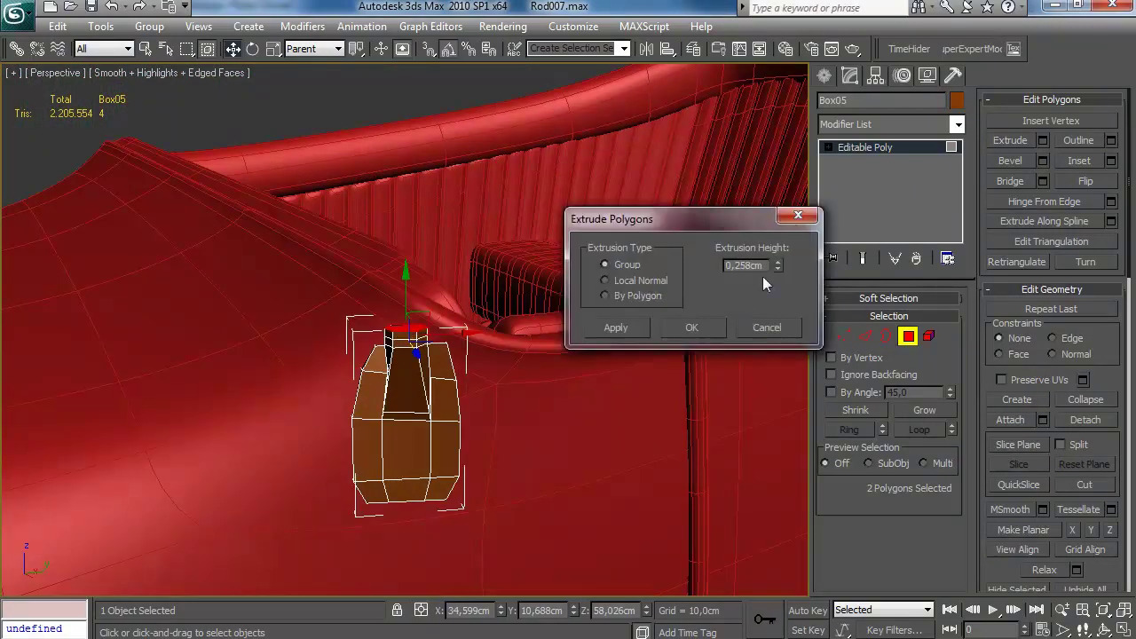
drag(761, 114, 761, 111)
click(687, 329)
alt+middle_drag(618, 326, 675, 297)
scroll(636, 297, down, 7)
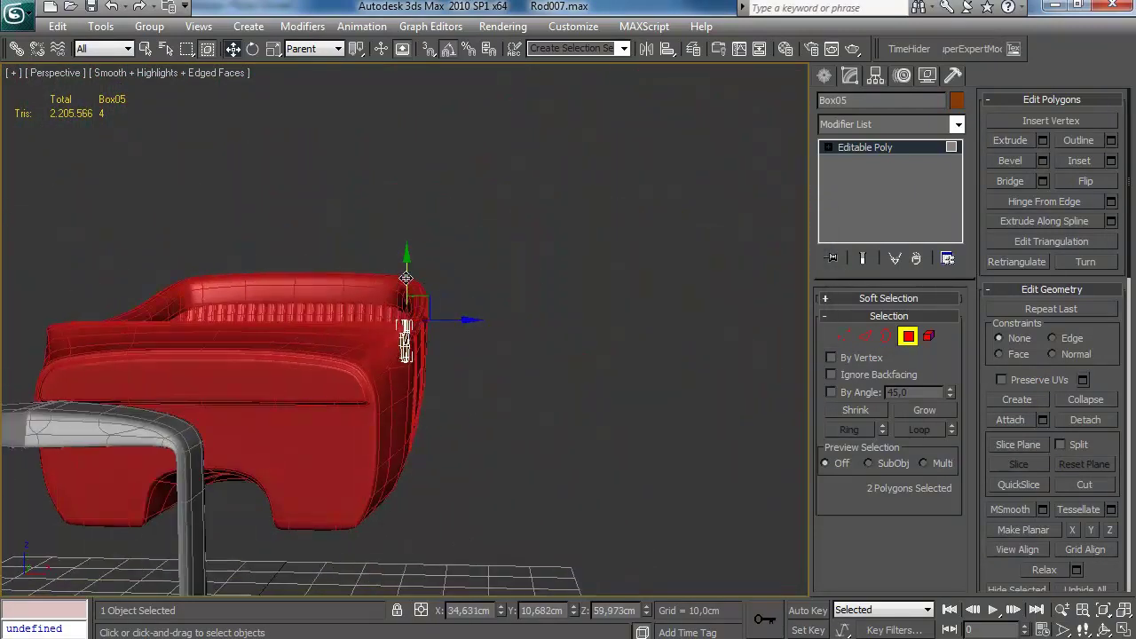
drag(418, 197, 419, 204)
alt+middle_drag(419, 203, 472, 336)
Step: Extrude the two polygons on top of the tall post slightly to form a thin end section
scroll(471, 337, up, 6)
scroll(471, 336, up, 3)
click(1044, 139)
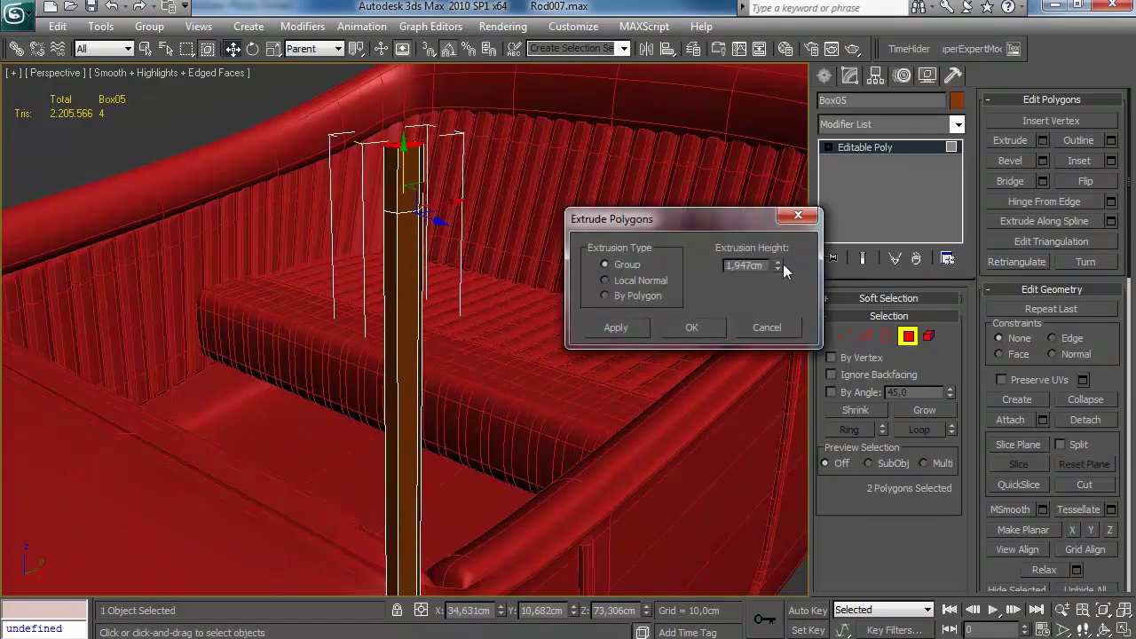
key(Return)
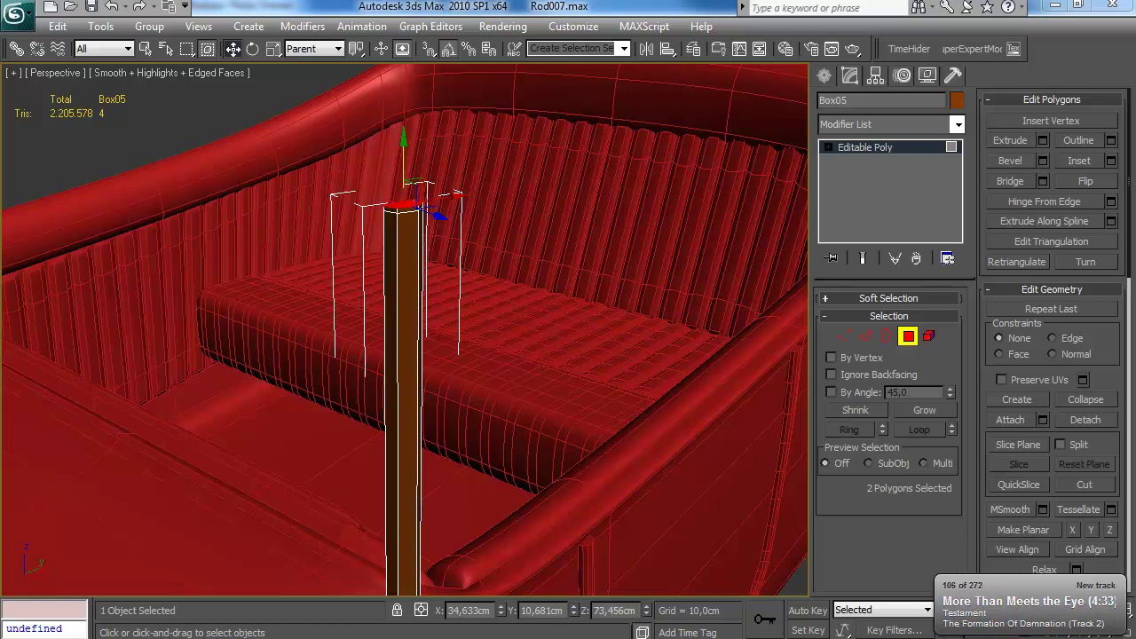
Step: Add a TurboSmooth modifier to the bracket and check the smoothed shape without edge display
scroll(494, 293, down, 5)
alt+middle_drag(491, 309, 461, 311)
scroll(509, 348, up, 3)
scroll(509, 348, up, 3)
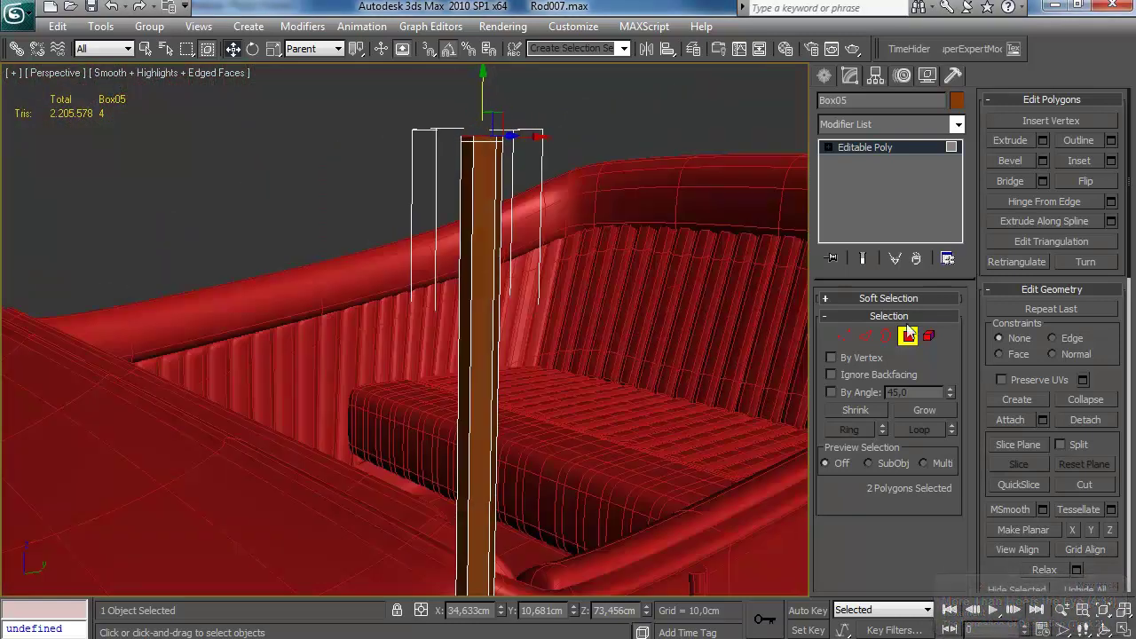
click(874, 147)
right_click(882, 145)
click(947, 171)
key(F4)
scroll(592, 284, down, 3)
alt+middle_drag(591, 284, 510, 317)
scroll(619, 293, up, 5)
scroll(619, 293, down, 3)
scroll(510, 317, up, 2)
Step: Add a supporting edge loop near the lower end of the sloping middle block on the unsmoothed bracket mesh
click(866, 161)
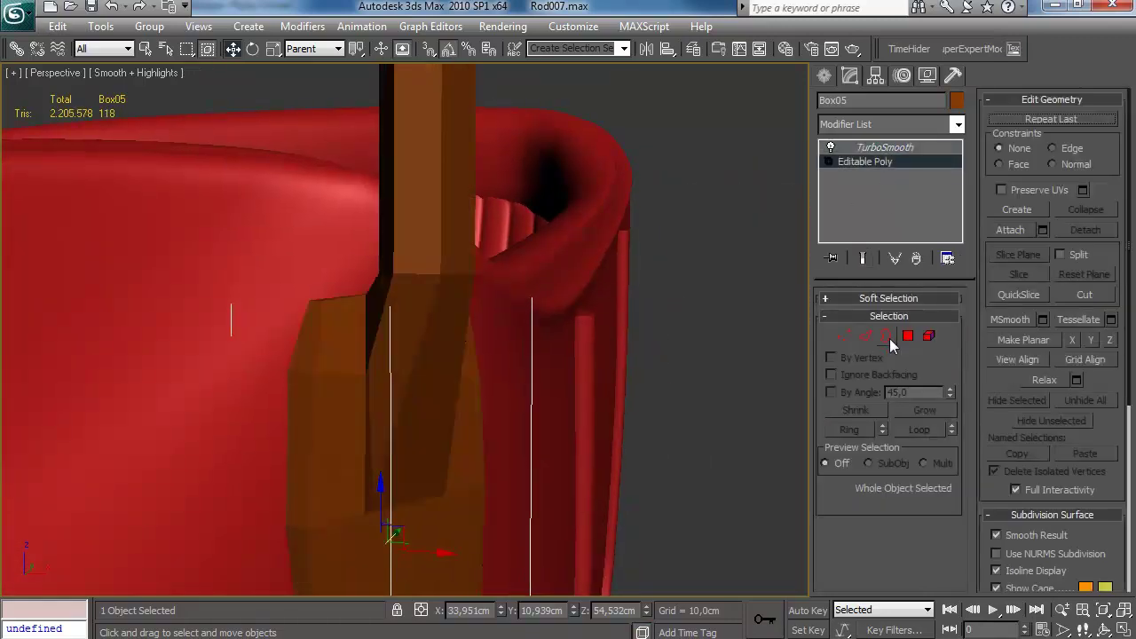
key(2)
key(F4)
click(384, 491)
click(1112, 204)
drag(796, 295, 797, 295)
click(691, 344)
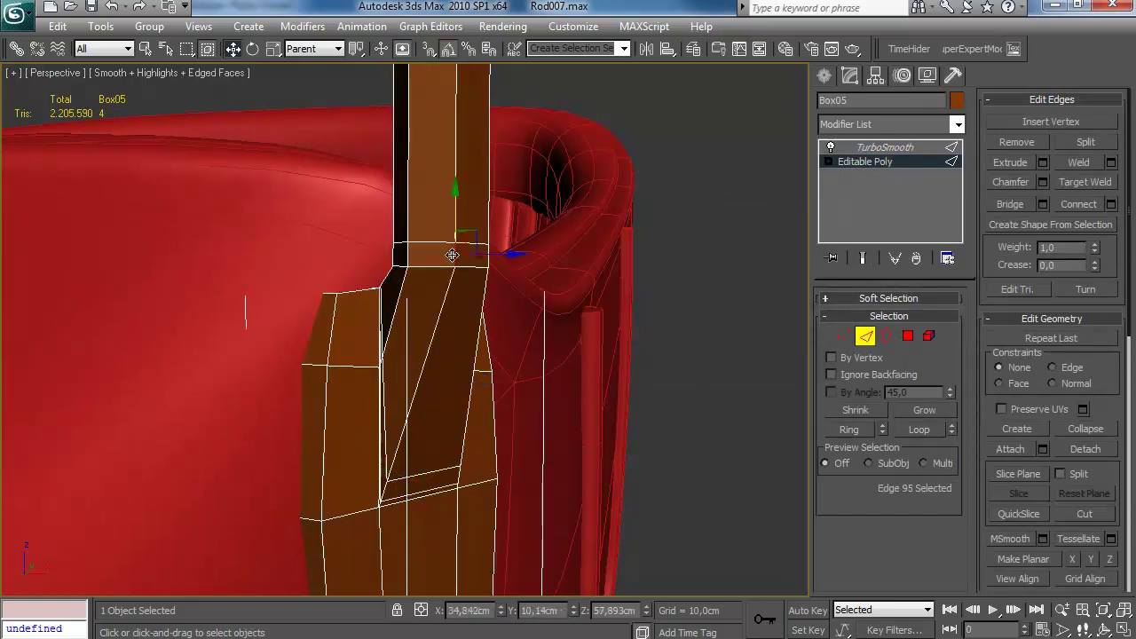
Step: Add an unshifted edge loop around the short neck between the middle block and the post
click(1111, 204)
right_click(795, 295)
click(708, 341)
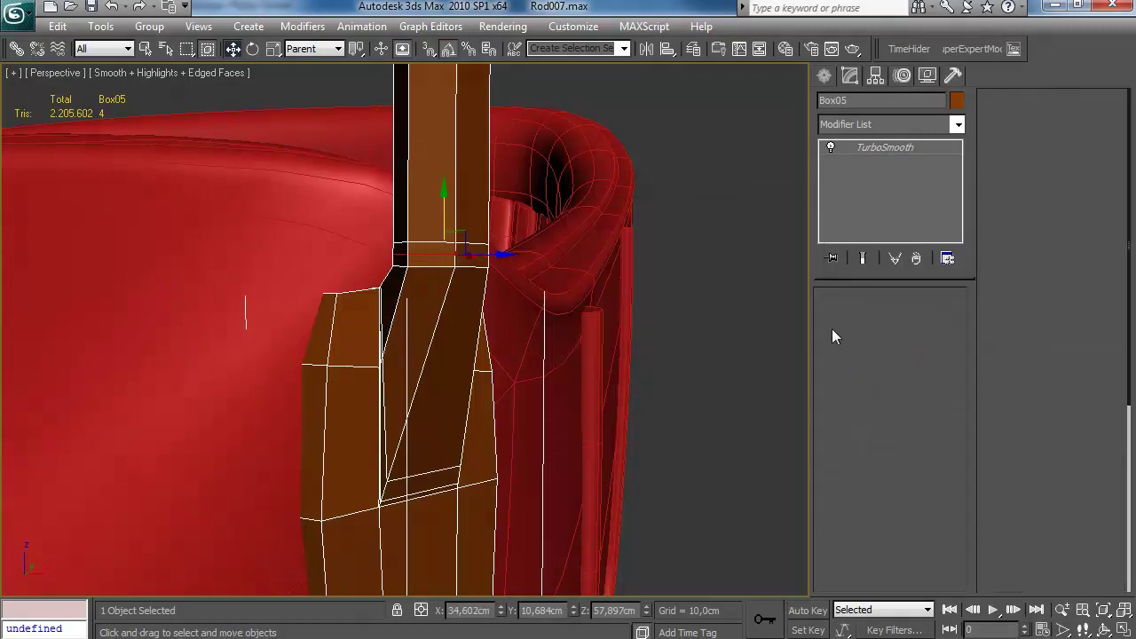
key(2)
Step: Inset the two polygons on top of the windshield post by a small amount
middle_drag(548, 182, 620, 380)
scroll(620, 381, down, 3)
click(907, 335)
click(1112, 160)
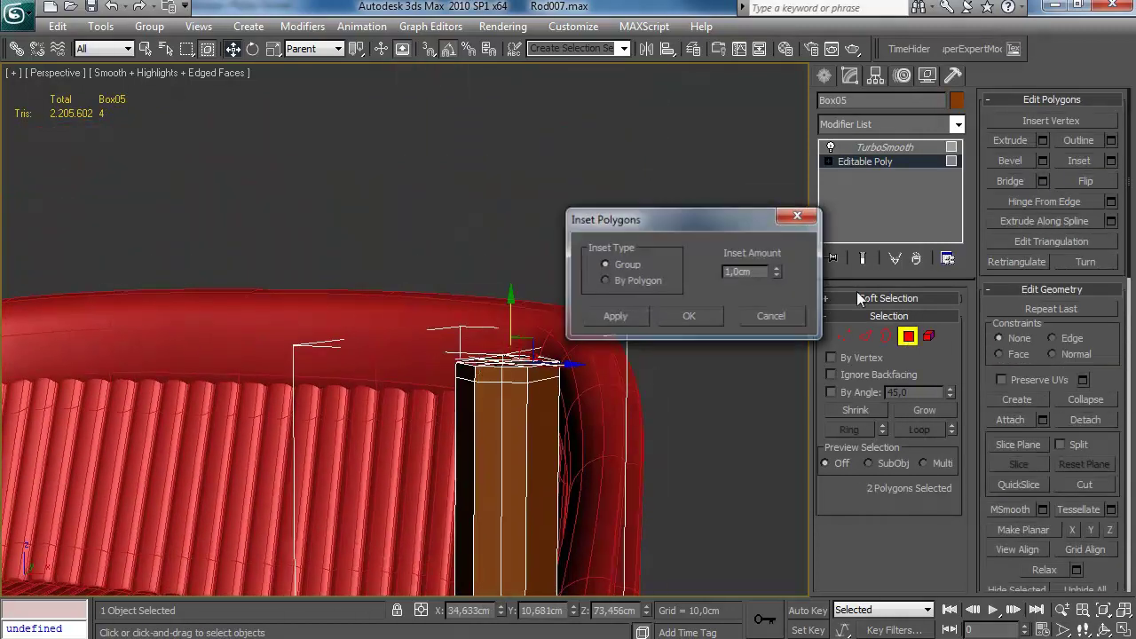
mouse_move(571, 398)
alt+middle_down()
mouse_move(606, 402)
mouse_move(575, 423)
mouse_move(578, 406)
alt+middle_up()
click(777, 275)
click(690, 316)
click(907, 336)
click(745, 368)
key(ctrl+z)
Step: Connect the ring of six long vertical post edges to add loops along the post's length
click(865, 336)
click(395, 326)
click(1111, 204)
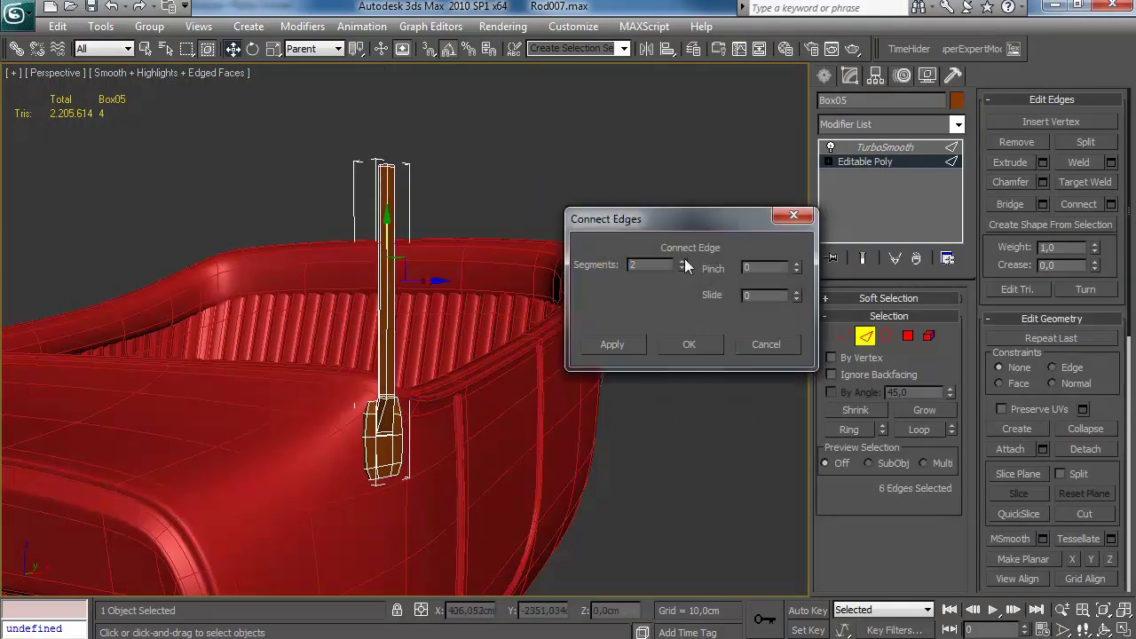
click(702, 346)
key(2)
Step: Delete the hidden back polygons of the bracket that face the car body
scroll(648, 424, up, 10)
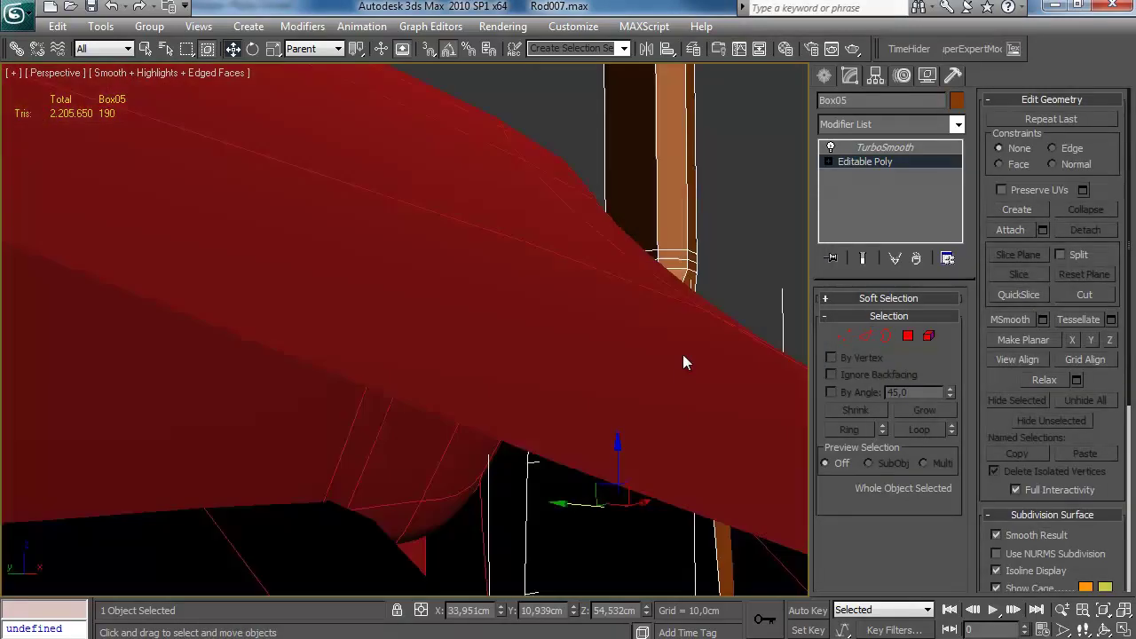
click(908, 335)
click(609, 299)
key(Delete)
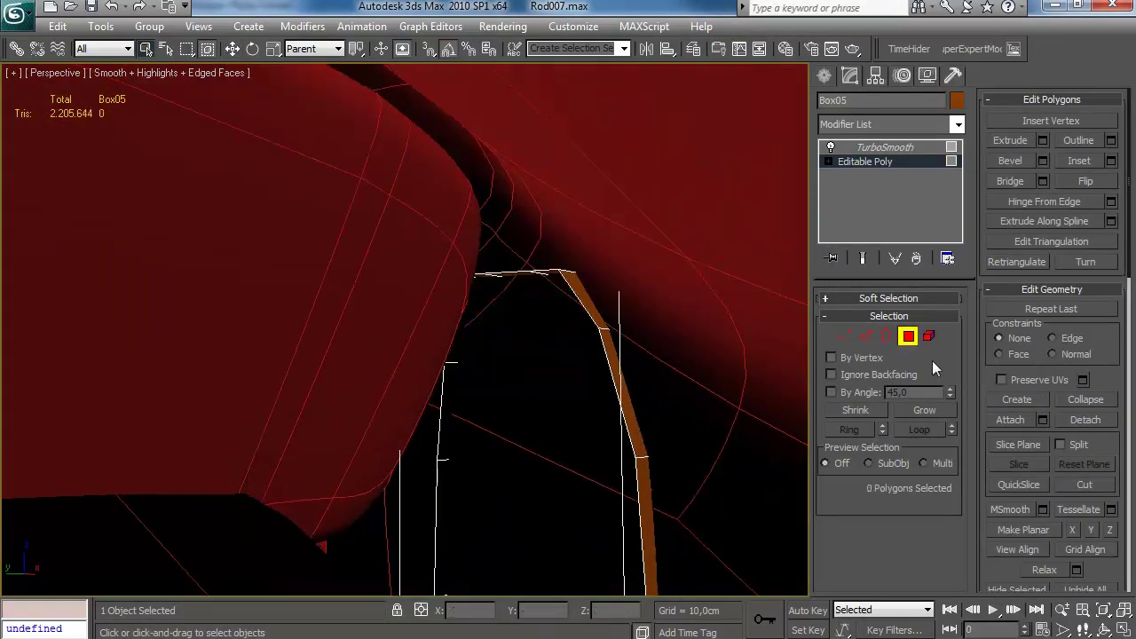
key(4)
Step: Connect the ring of 14 edges around the bracket plate with one segment
scroll(647, 343, down, 8)
click(645, 335)
alt+middle_drag(644, 330, 599, 372)
scroll(647, 372, down, 3)
scroll(535, 330, up, 4)
scroll(600, 373, up, 6)
click(436, 370)
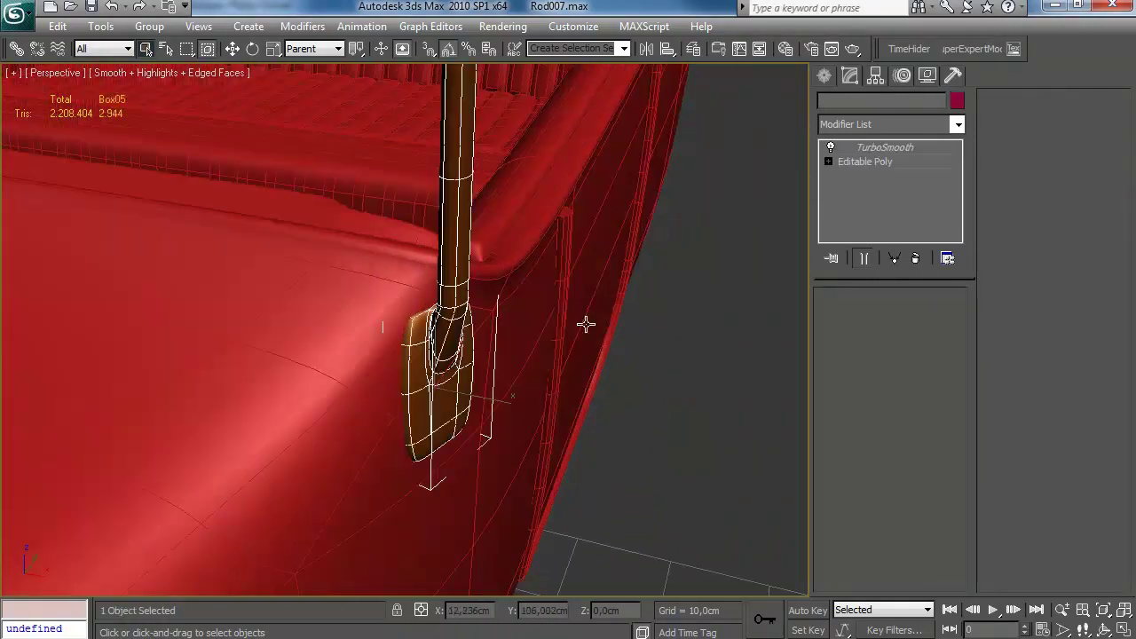
click(866, 162)
click(865, 335)
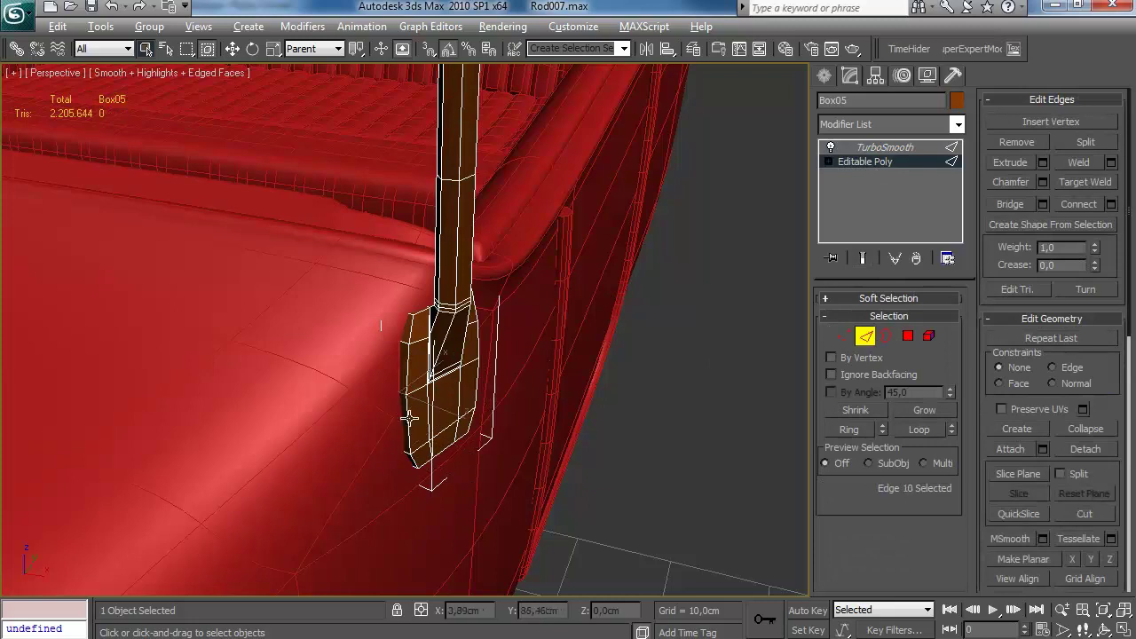
click(1111, 203)
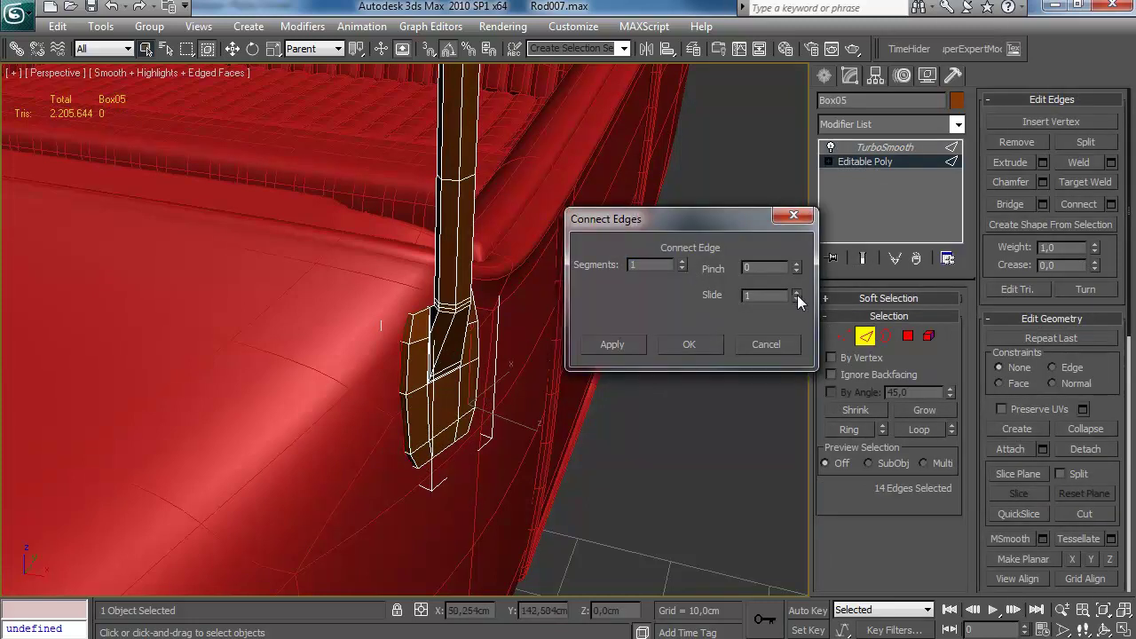
click(781, 342)
click(676, 394)
Step: Create a thin windshield box aligned with the post in the side view, about 14.76 cm long, 0.165 cm wide and 21.37 cm high
alt+middle_drag(675, 394, 454, 278)
scroll(507, 319, down, 3)
alt+middle_drag(507, 319, 609, 378)
scroll(614, 340, down, 3)
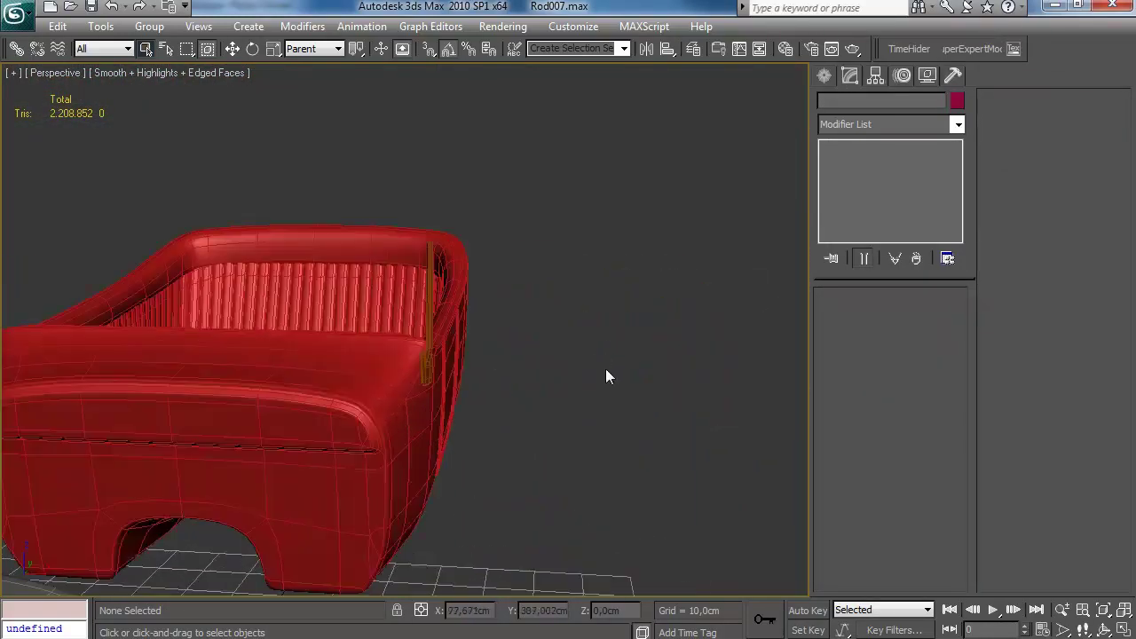
scroll(494, 395, up, 3)
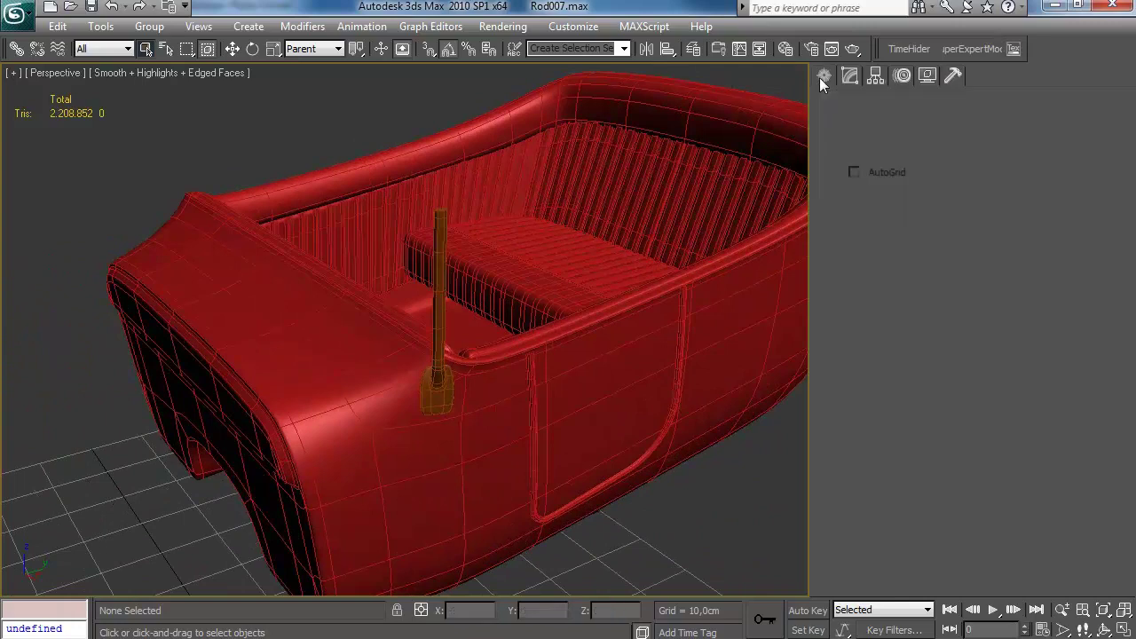
key(alt+w)
key(alt+w)
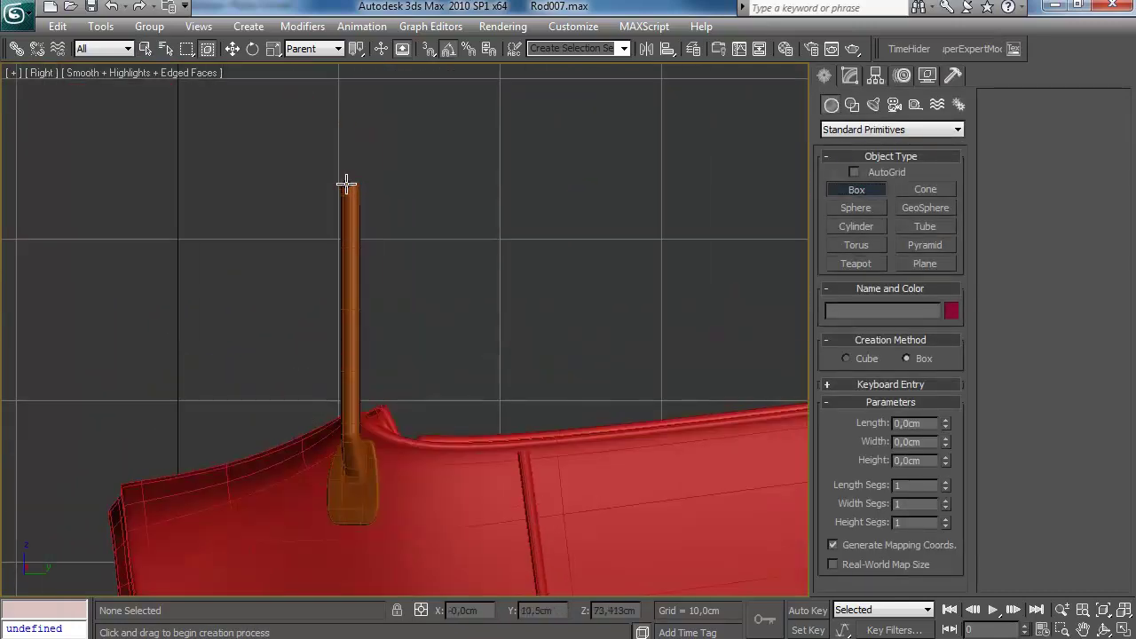
key(alt+w)
click(654, 394)
key(alt+w)
click(850, 75)
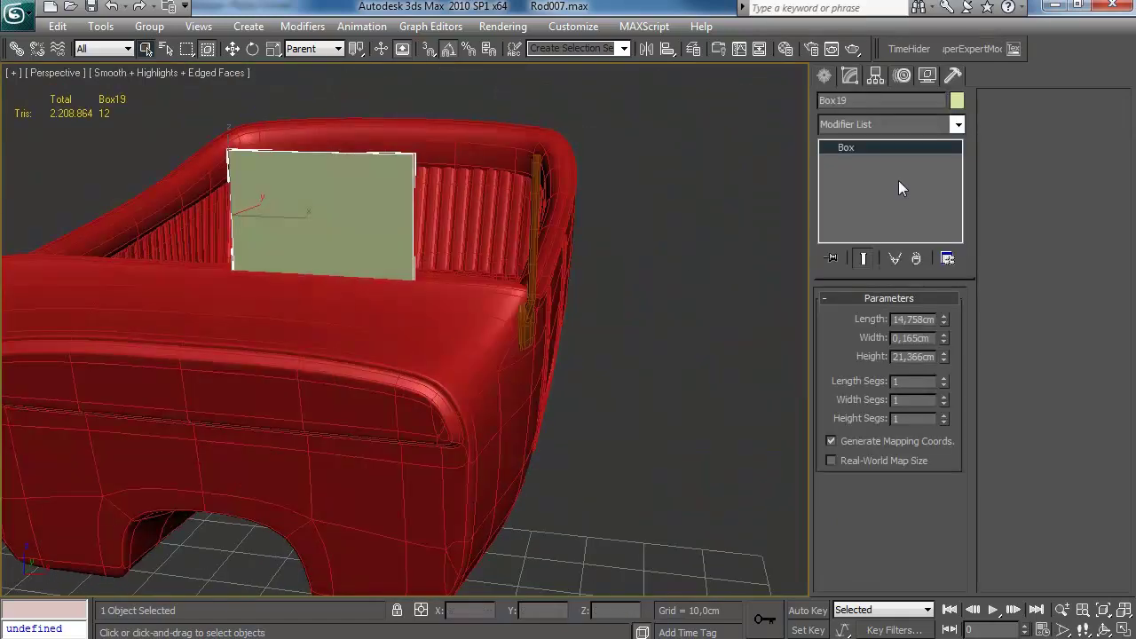
Step: Set the windshield box's height to 34.266 cm so it reaches the post, and convert it to an editable poly
alt+middle_drag(646, 281, 510, 346)
scroll(509, 346, up, 2)
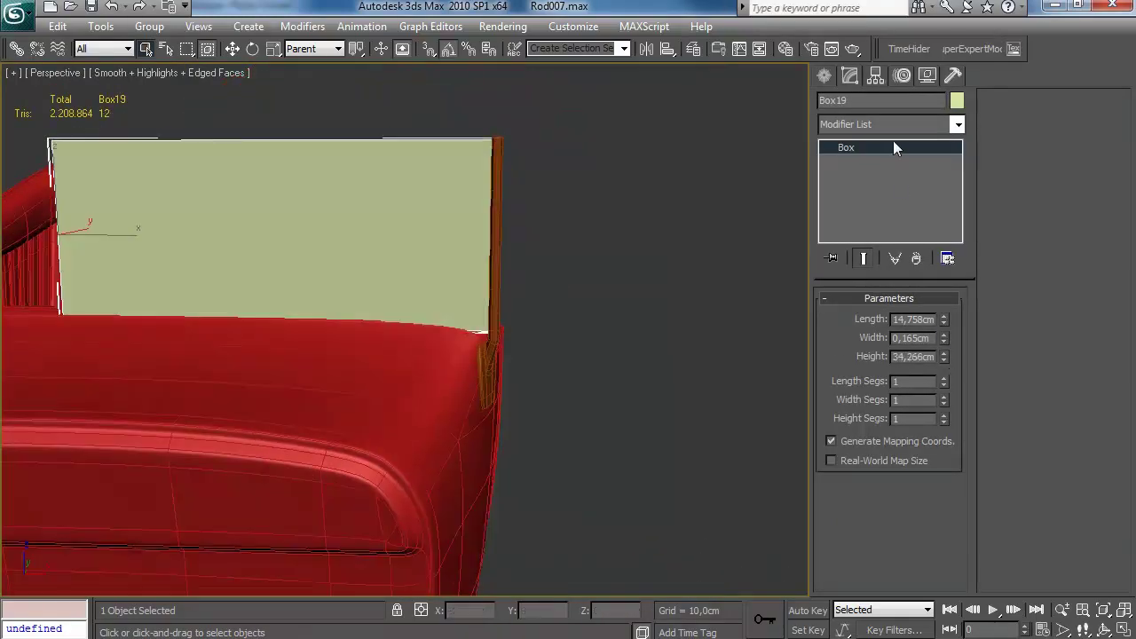
right_click(893, 143)
click(952, 278)
Step: Delete the two end polygons of the windshield box, at the post and at the car's centre
alt+middle_drag(614, 343, 690, 276)
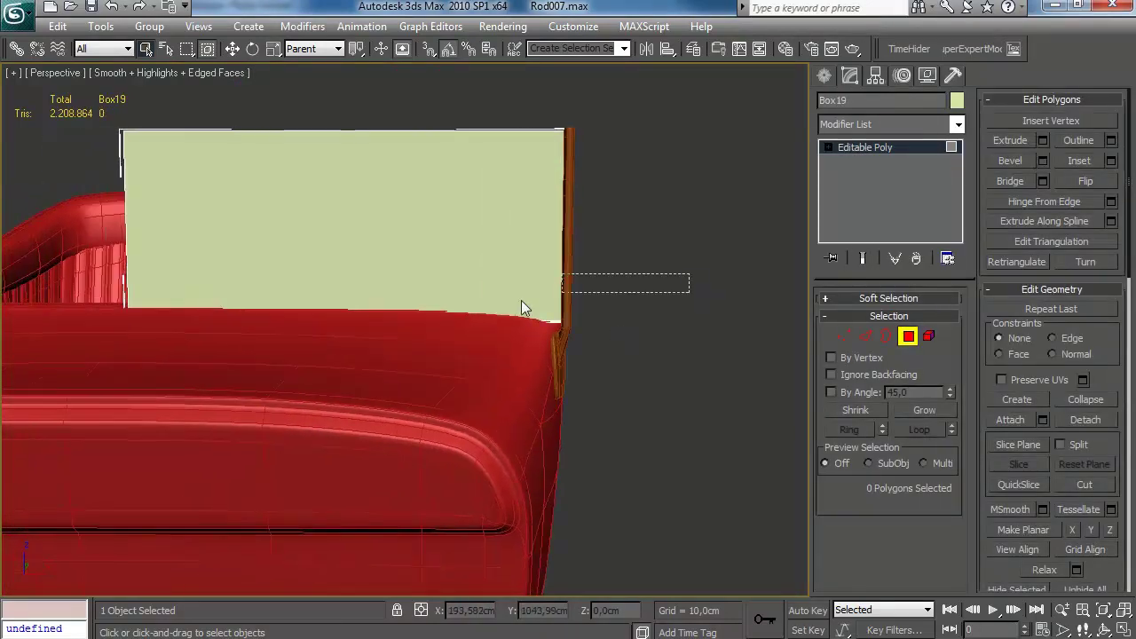
mouse_move(385, 264)
alt+middle_down()
mouse_move(299, 233)
mouse_move(269, 238)
mouse_move(251, 258)
mouse_move(343, 271)
mouse_move(402, 263)
alt+middle_up()
alt+middle_drag(331, 265, 502, 311)
click(489, 352)
alt+middle_drag(489, 351, 590, 361)
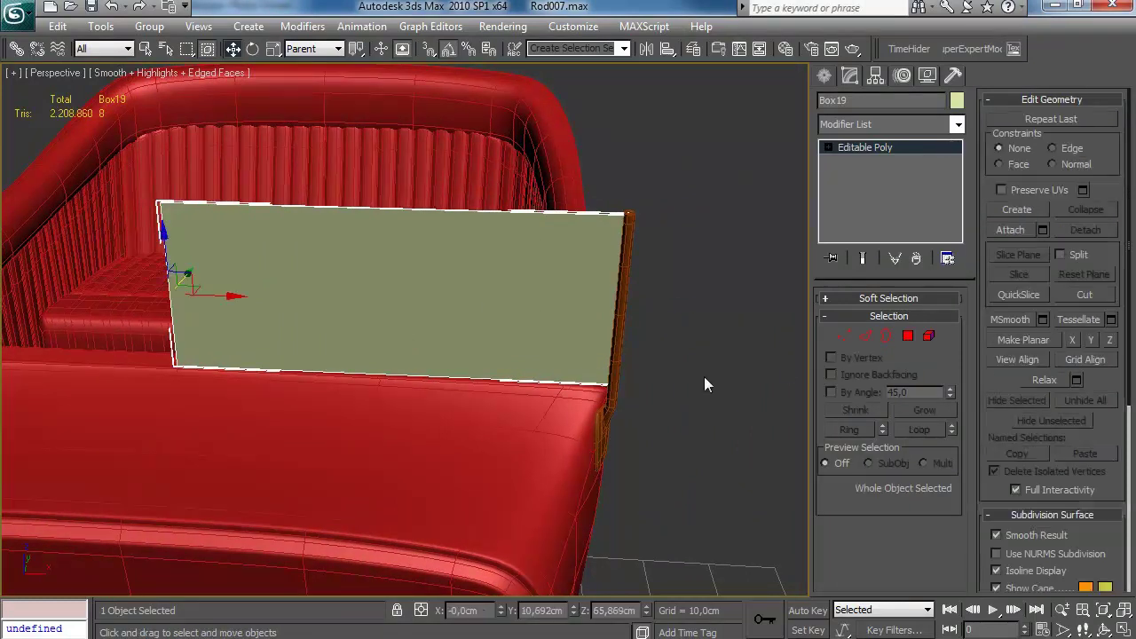
Step: Give the windshield glass a white object color and make it see-through
alt+middle_drag(763, 355, 552, 331)
click(956, 100)
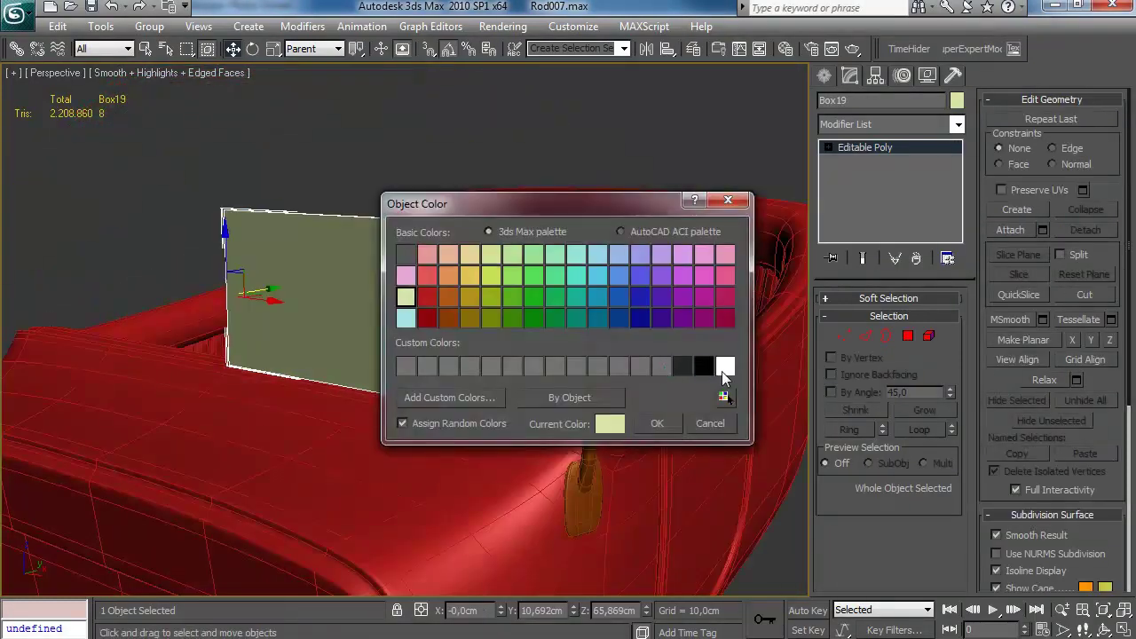
click(720, 372)
click(647, 422)
key(alt+x)
click(792, 534)
Step: Change the windshield bracket's object color to gray
scroll(606, 372, down, 4)
alt+middle_drag(606, 372, 497, 411)
click(957, 100)
click(649, 426)
click(577, 165)
Step: Examine the shaded windshield glass, post and bracket on the car body from several angles
alt+middle_drag(553, 266, 533, 299)
key(F4)
scroll(532, 299, down, 6)
alt+middle_drag(558, 340, 601, 345)
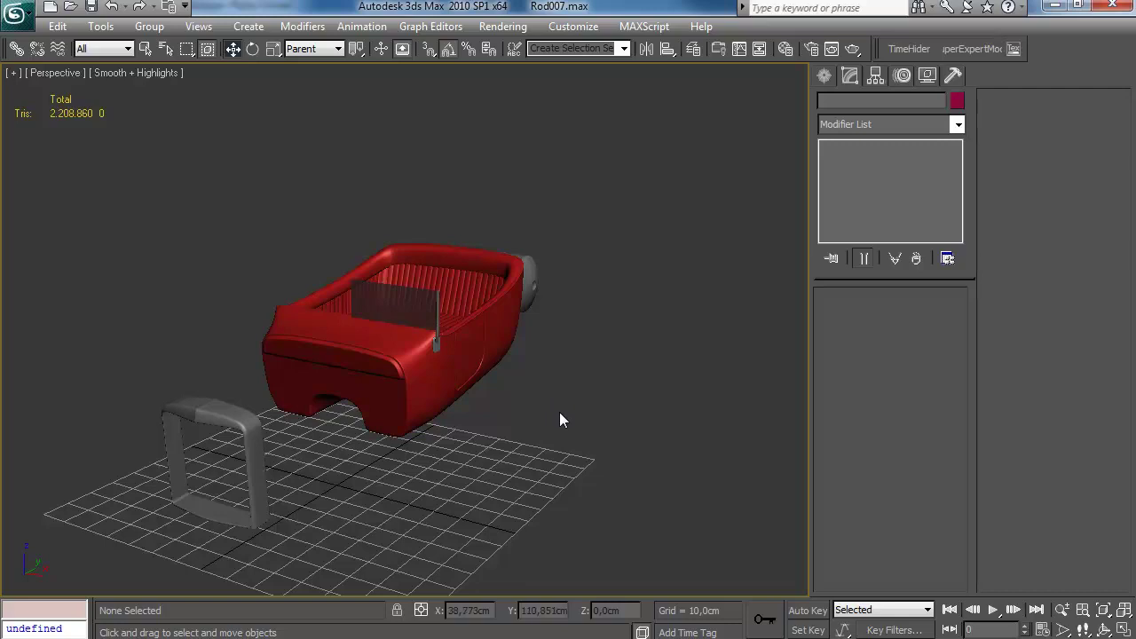
scroll(586, 373, up, 8)
alt+middle_drag(586, 355, 451, 429)
scroll(605, 359, up, 5)
mouse_move(472, 381)
alt+middle_down()
mouse_move(376, 434)
mouse_move(459, 312)
mouse_move(578, 312)
mouse_move(469, 310)
mouse_move(467, 373)
alt+middle_up()
scroll(665, 329, down, 5)
alt+middle_drag(665, 329, 561, 364)
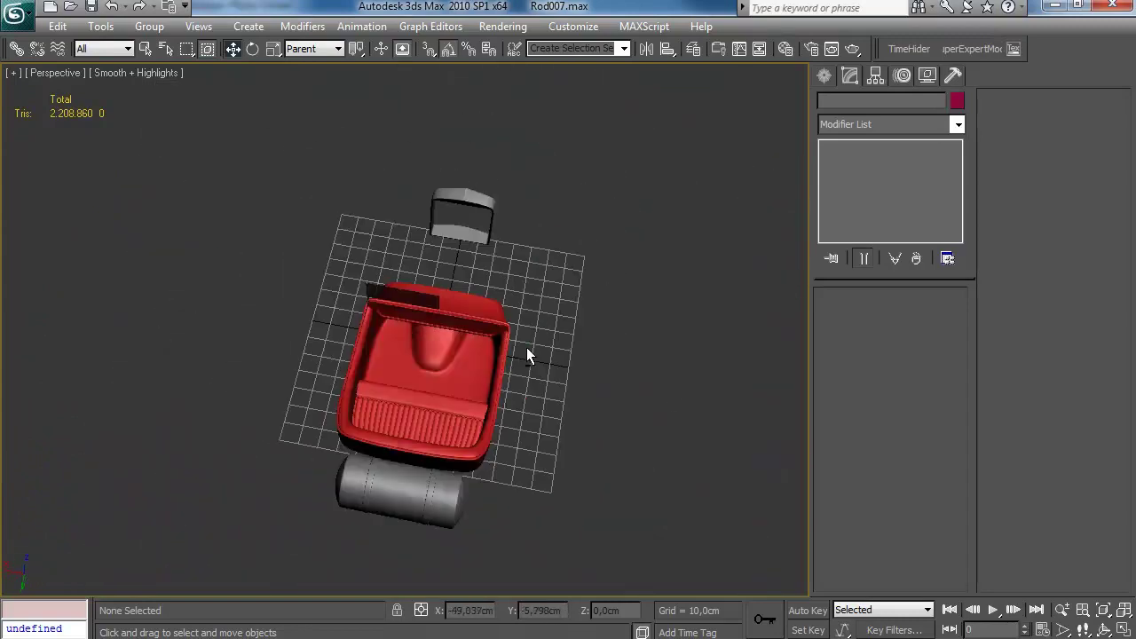
scroll(639, 305, up, 8)
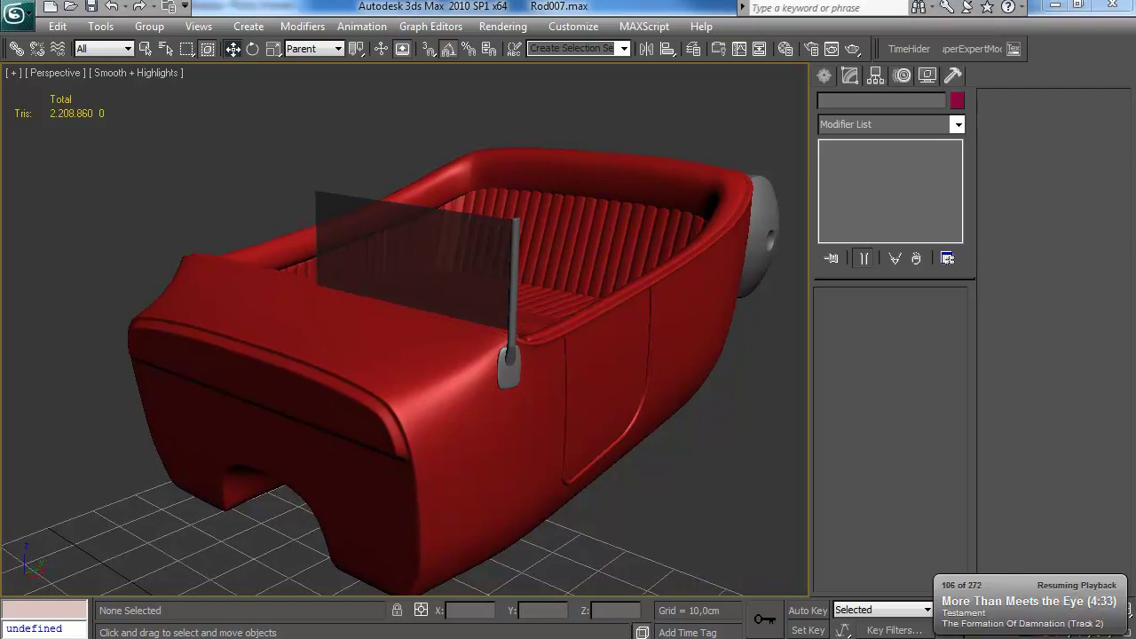
mouse_move(469, 350)
alt+middle_down()
mouse_move(520, 329)
mouse_move(459, 363)
alt+middle_up()
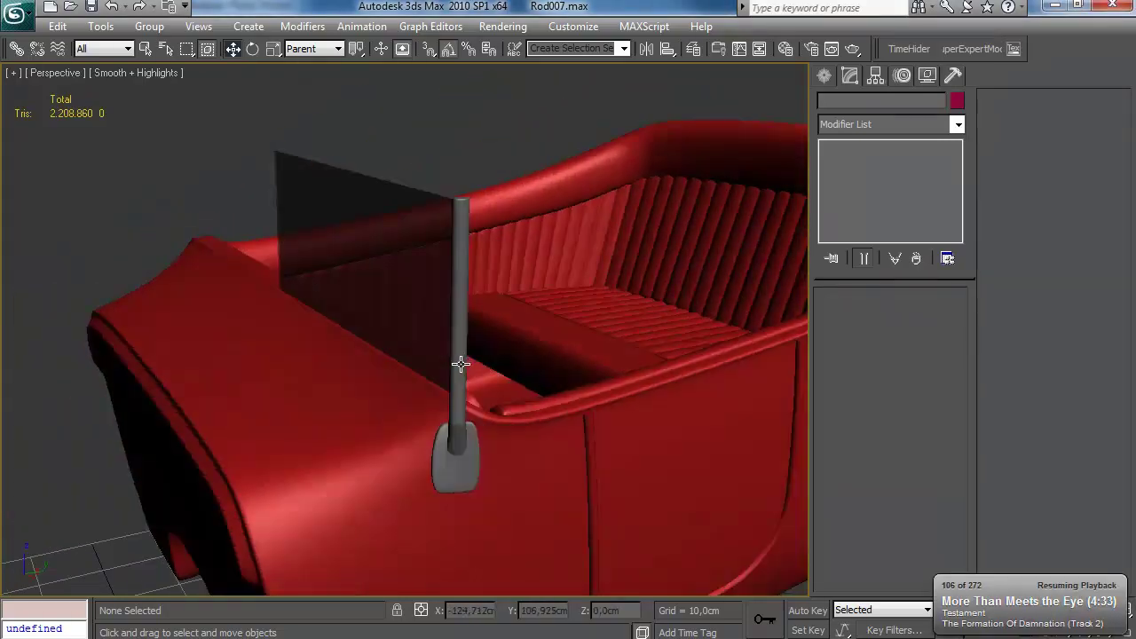
Step: Create a six-sided cylinder with one height segment on the plate's lower corner, about 0.345 cm in radius and 0.275 cm high, using AutoGrid
scroll(466, 366, up, 5)
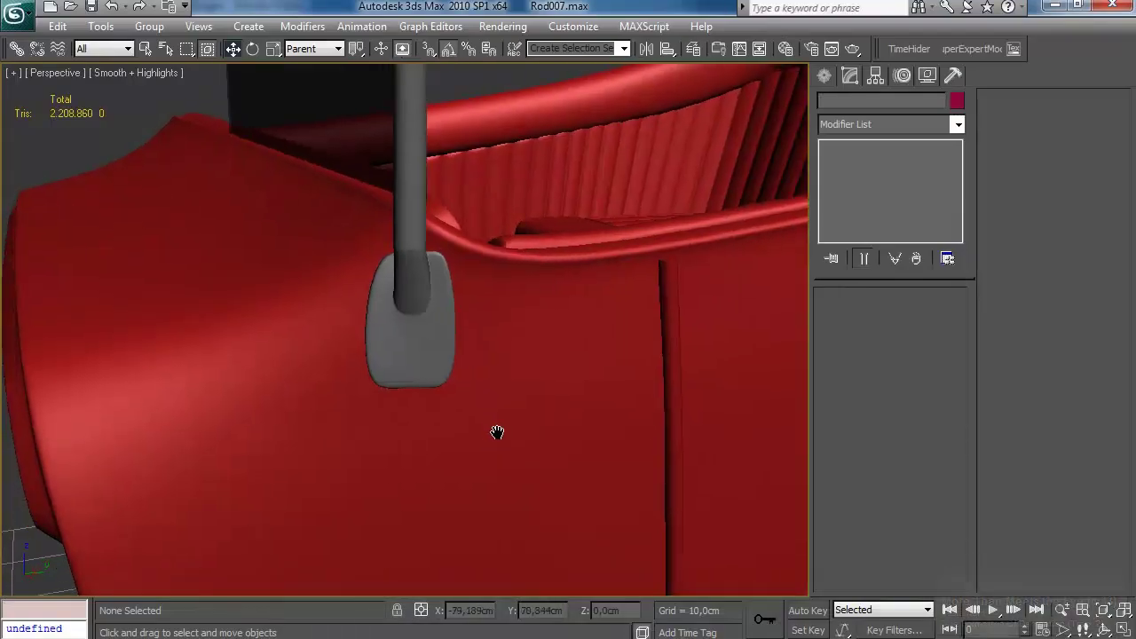
scroll(497, 436, up, 5)
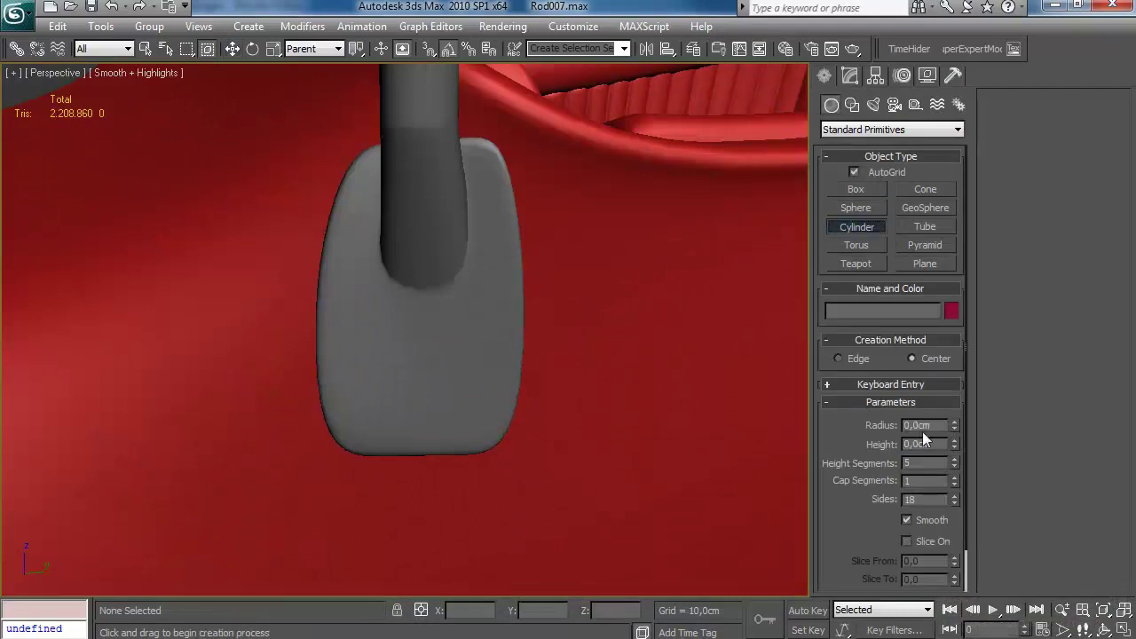
right_click(955, 462)
right_click(957, 498)
click(956, 497)
click(957, 497)
click(957, 497)
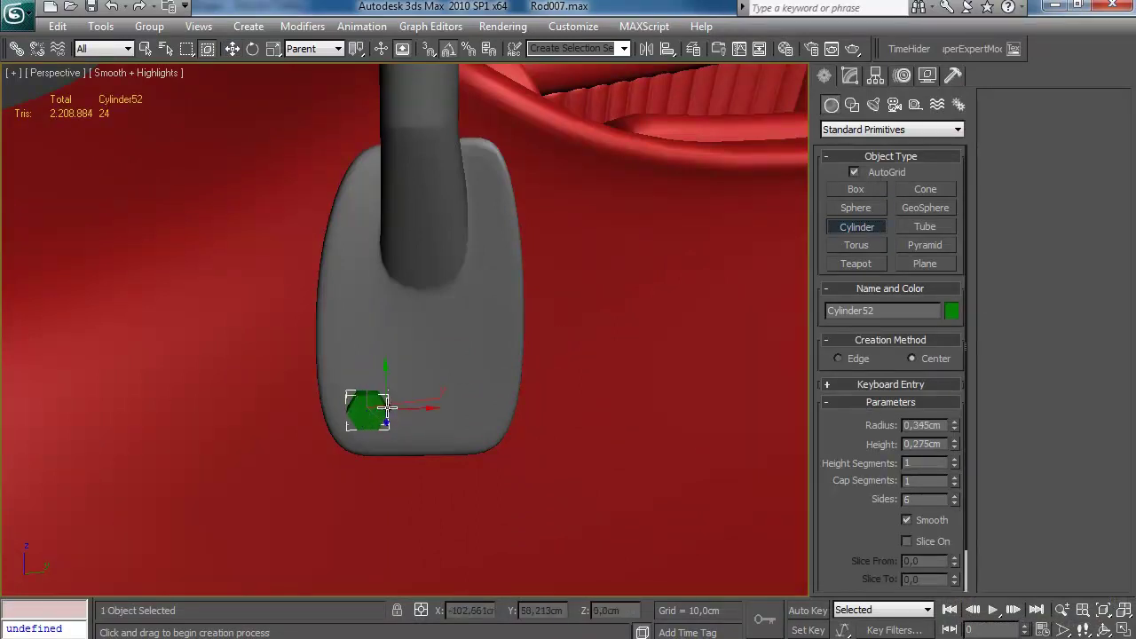
right_click(385, 405)
Step: Convert the hexagonal bolt cylinder to an editable poly and chamfer its six side edges
alt+middle_drag(385, 406, 570, 387)
right_click(840, 148)
click(900, 287)
key(F4)
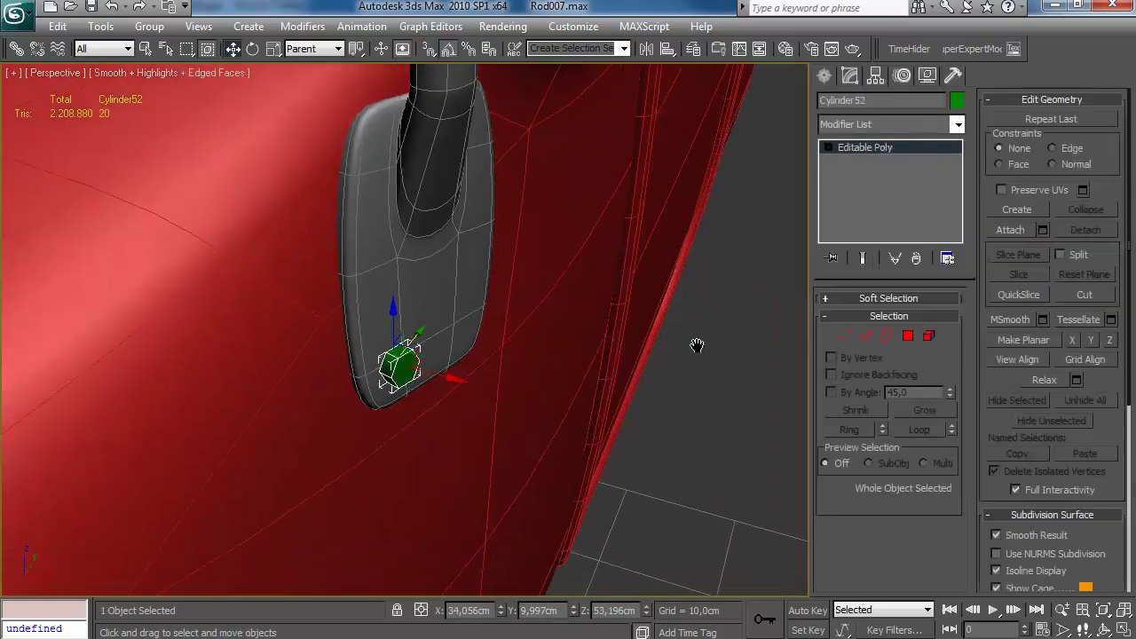
key(z)
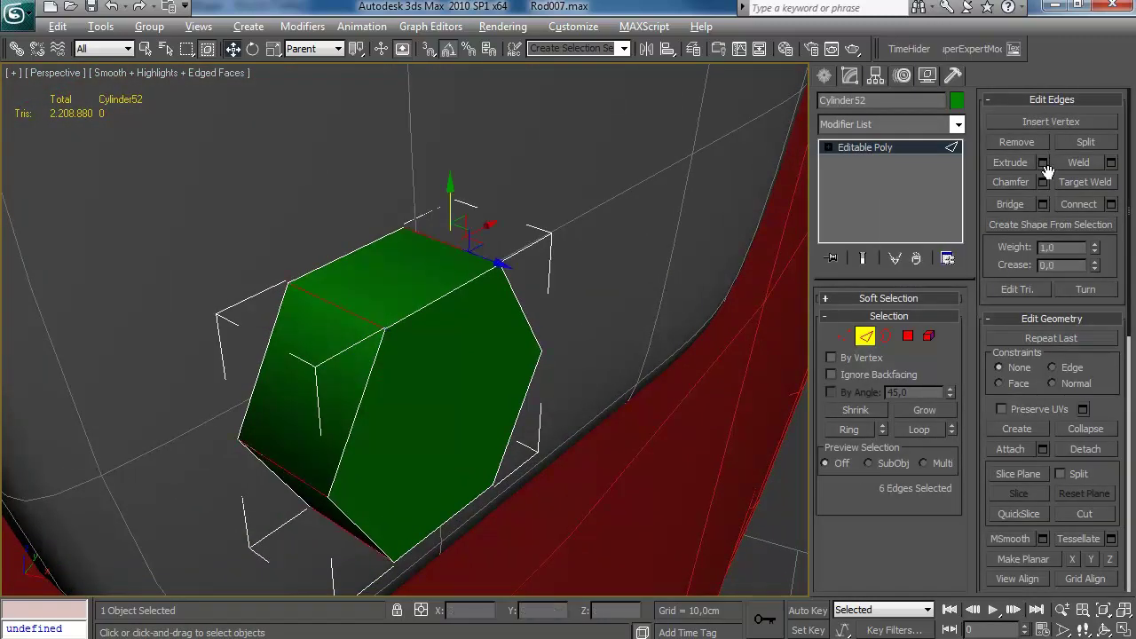
click(1043, 182)
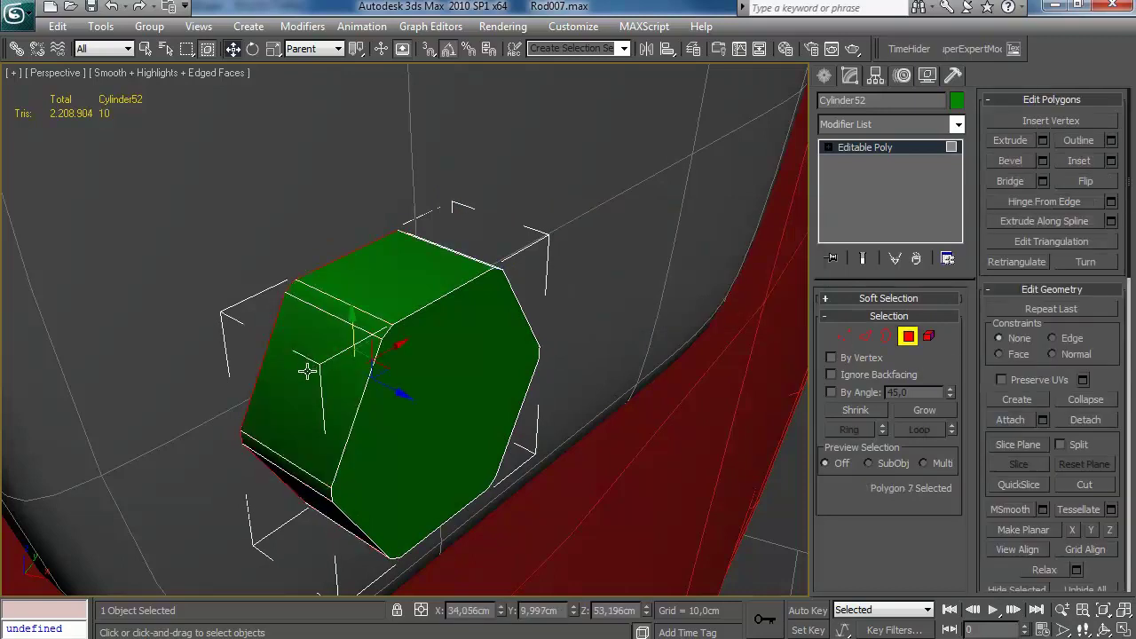
Step: Inset the hexagonal bolt's front face by 0.05 cm and connect its twelve side edges with one segment
click(1111, 161)
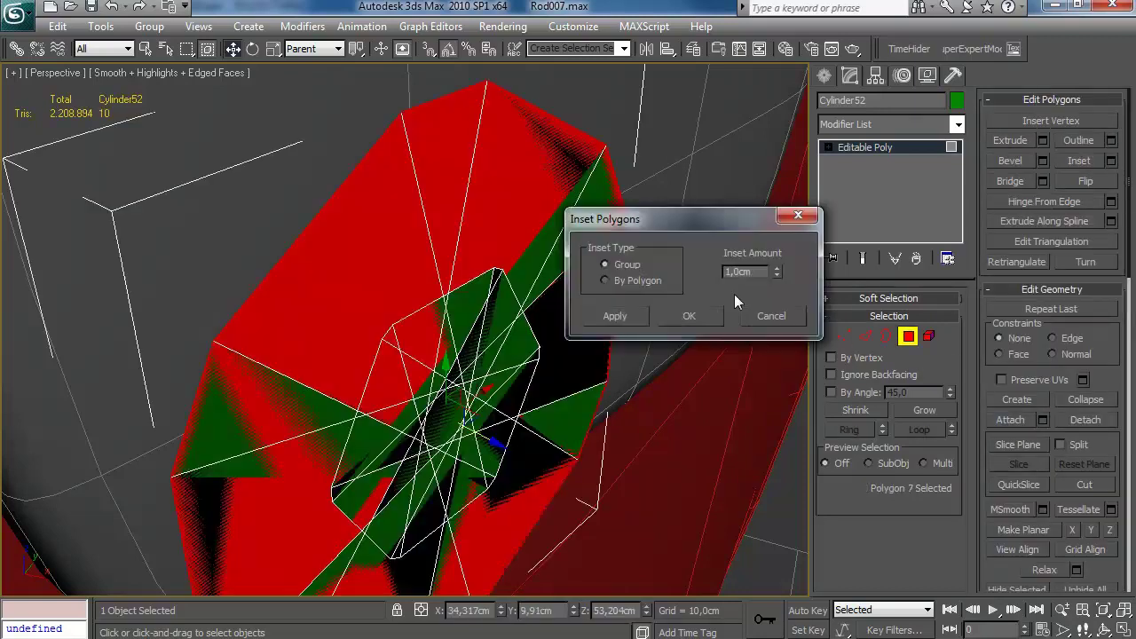
drag(778, 269, 779, 266)
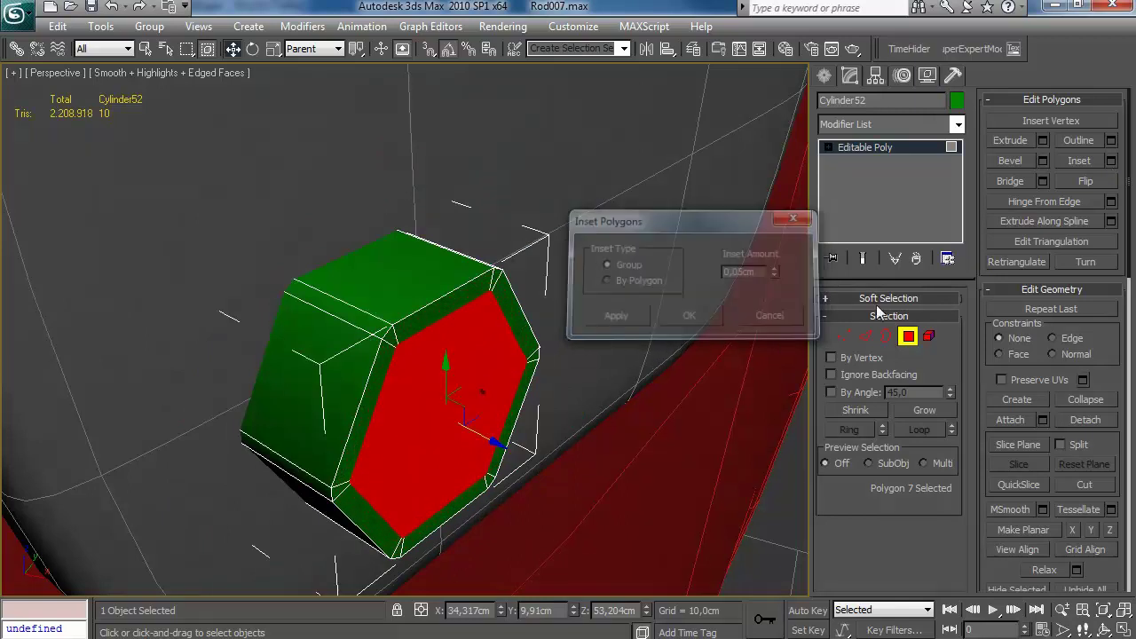
click(691, 316)
key(2)
click(1112, 204)
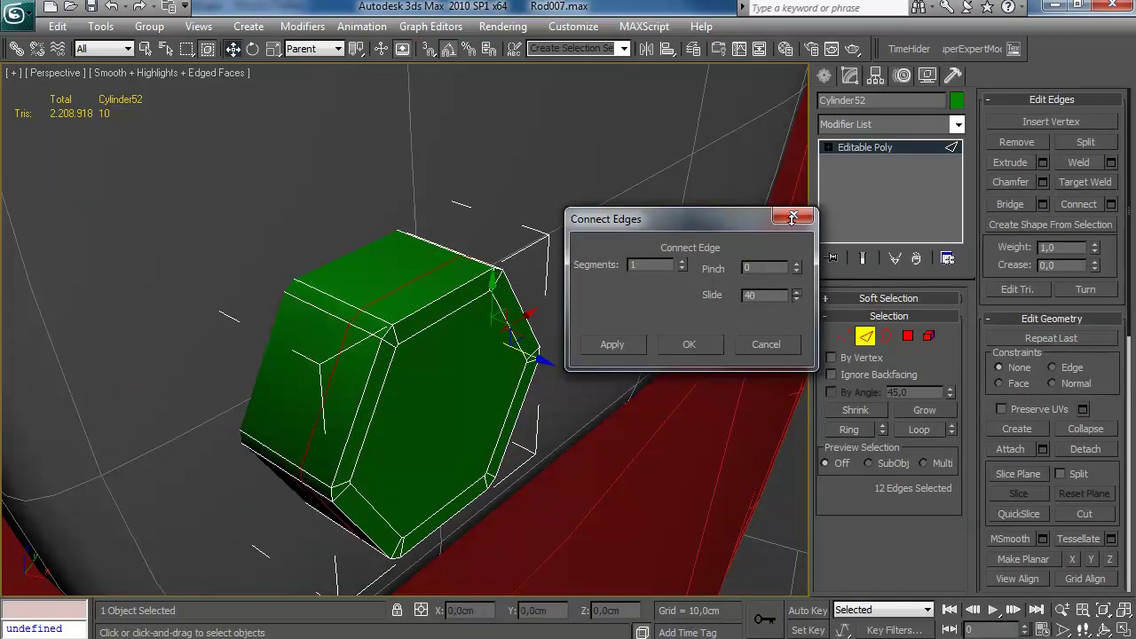
click(749, 342)
key(6)
Step: Clone the bolt as an element onto the plate's other lower corner and attach both bolts to the windshield bracket
alt+middle_drag(663, 280, 551, 286)
scroll(541, 285, down, 3)
middle_drag(541, 286, 527, 340)
scroll(523, 299, down, 4)
scroll(523, 299, up, 5)
scroll(526, 340, down, 5)
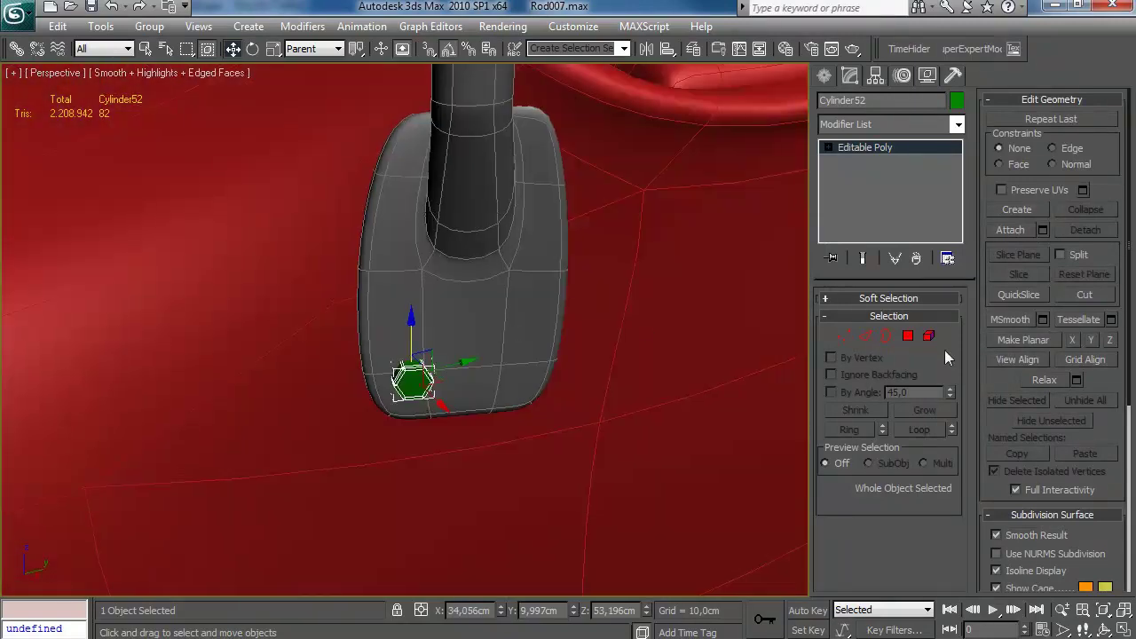
shift+click(558, 370)
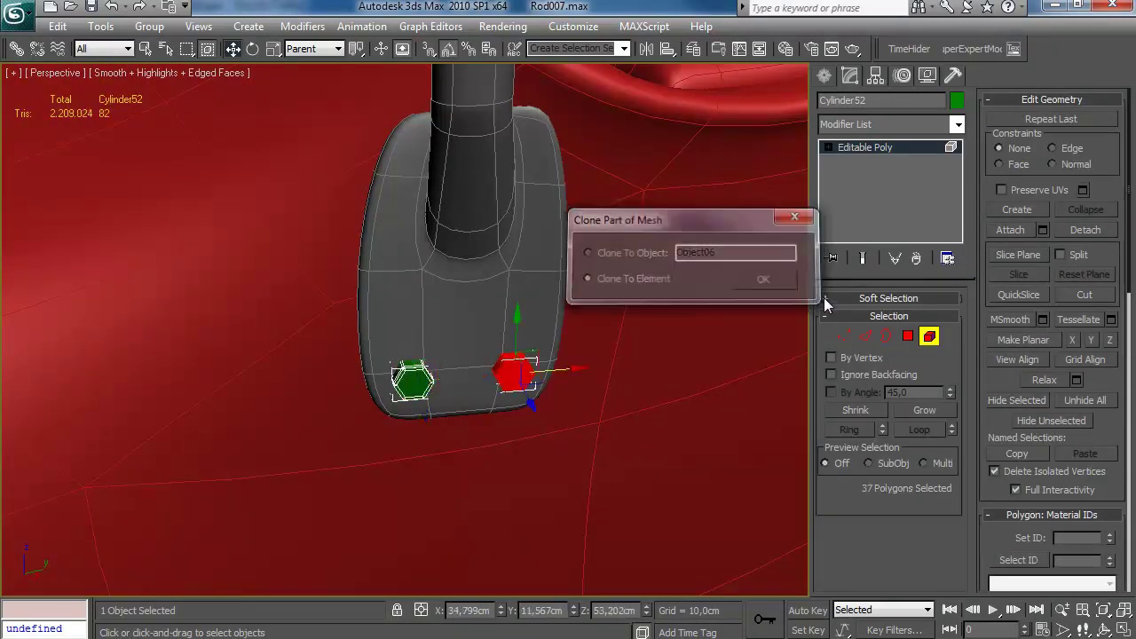
key(q)
click(499, 315)
click(879, 163)
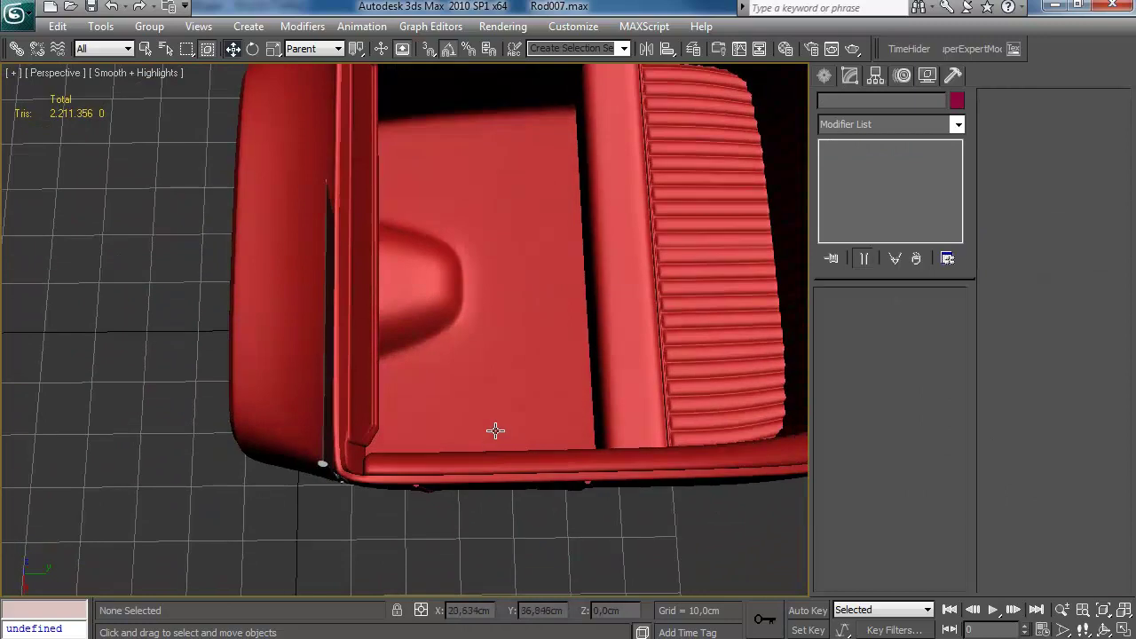
Step: Select the polygons of the windshield post above its base by growing the selection on the bracket's Editable Poly
scroll(560, 358, up, 4)
middle_drag(496, 431, 511, 374)
click(865, 161)
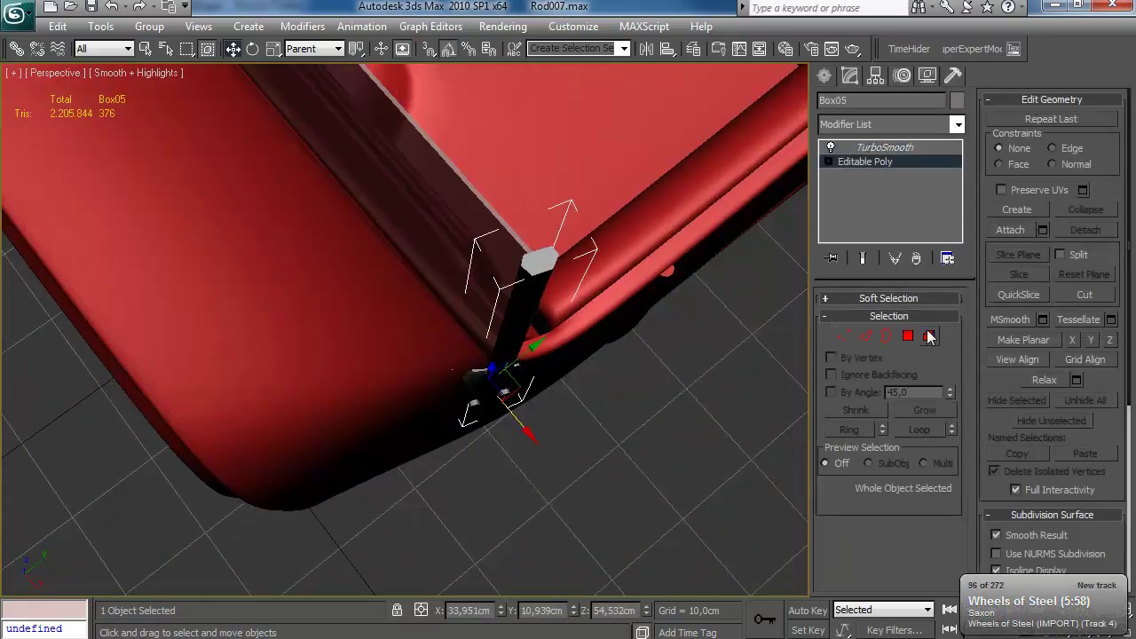
click(926, 411)
click(926, 411)
click(927, 411)
key(e)
alt+middle_drag(579, 334, 473, 386)
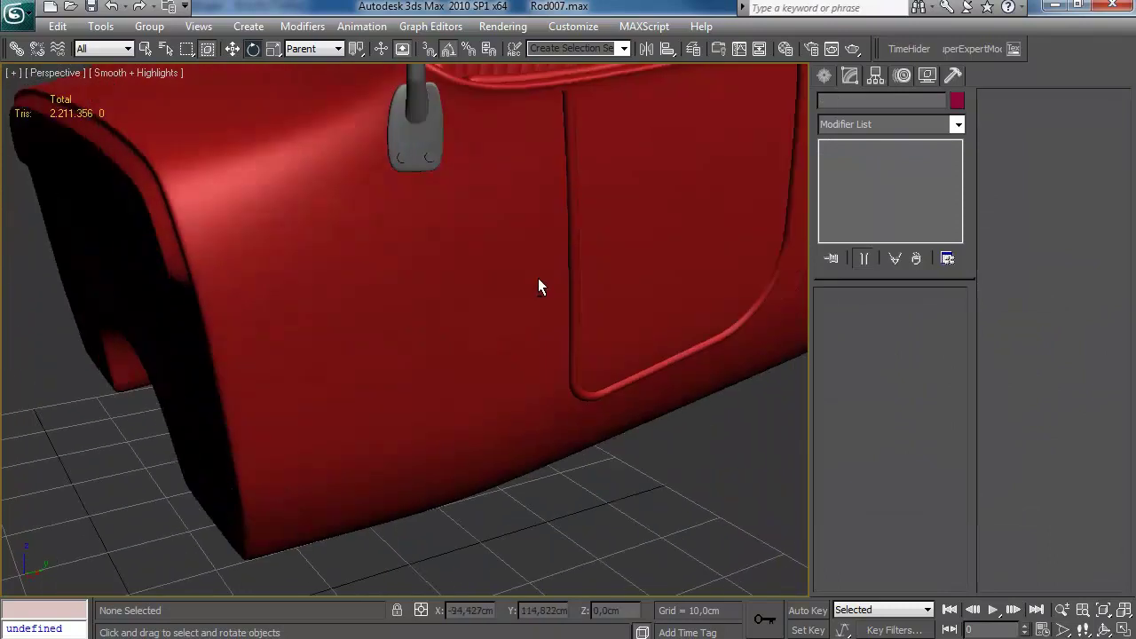
Step: Rotate the post's selected polygons by -5 degrees in the Right view so that the post leans backward
alt+middle_drag(538, 278, 421, 423)
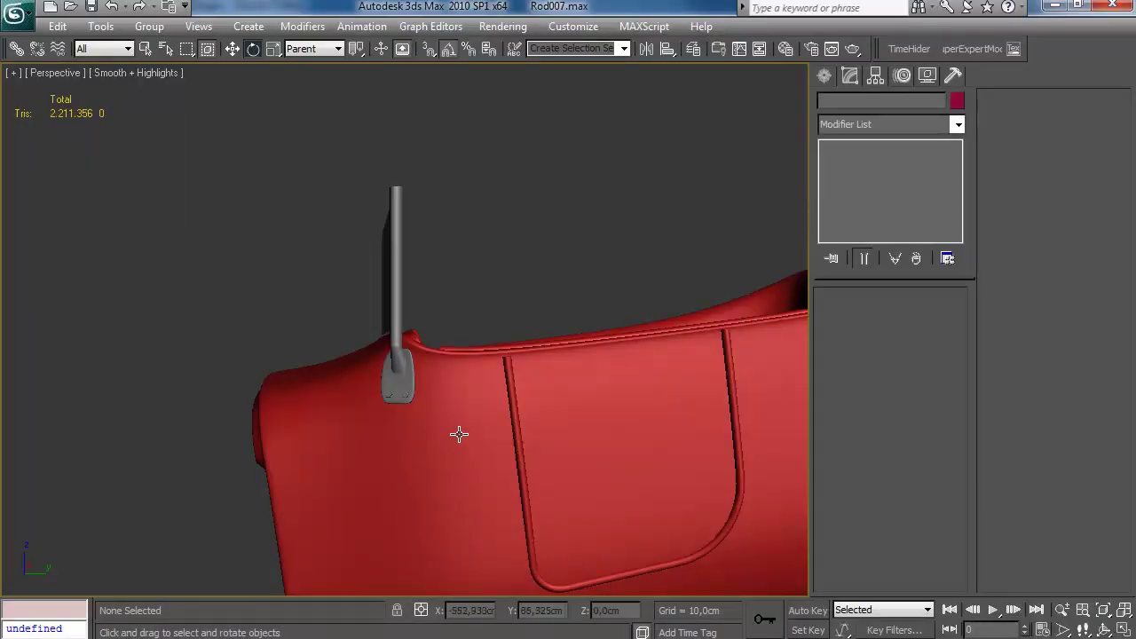
alt+middle_drag(459, 434, 459, 436)
scroll(459, 435, up, 3)
click(410, 422)
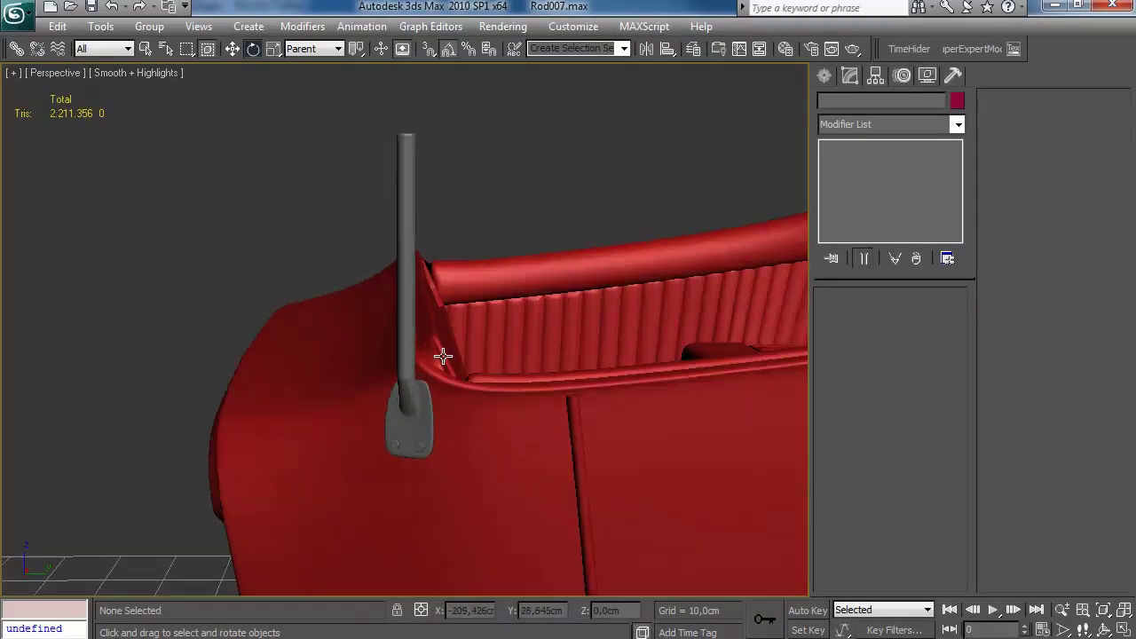
click(866, 161)
alt+middle_drag(539, 379, 598, 354)
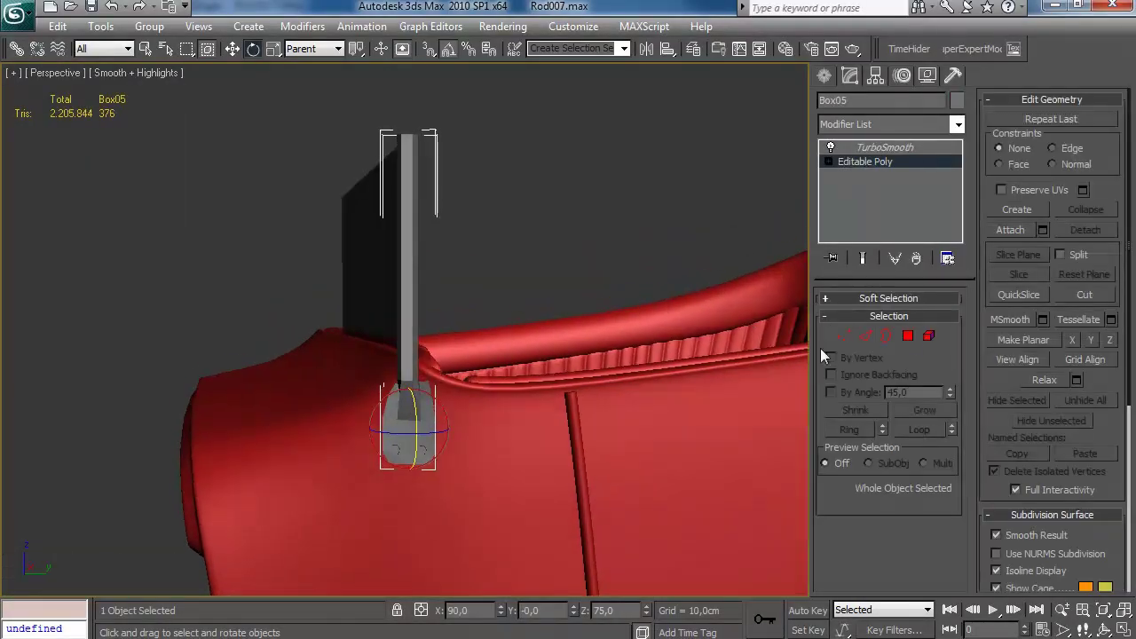
key(4)
key(alt+w)
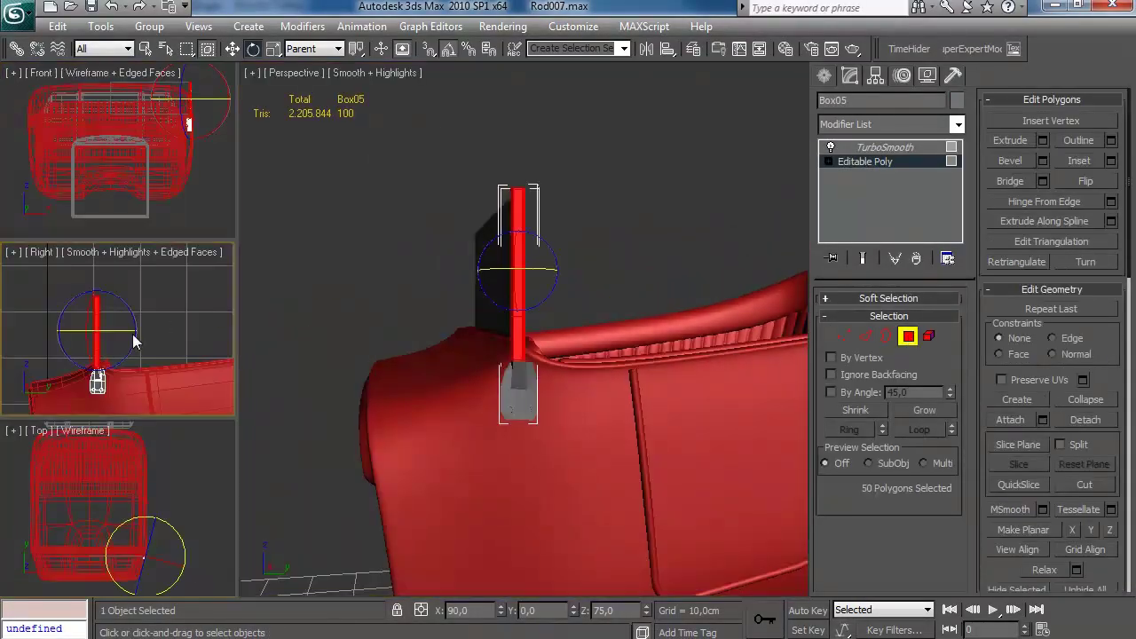
middle_click(160, 315)
key(alt+w)
scroll(405, 363, up, 2)
middle_drag(459, 373, 609, 266)
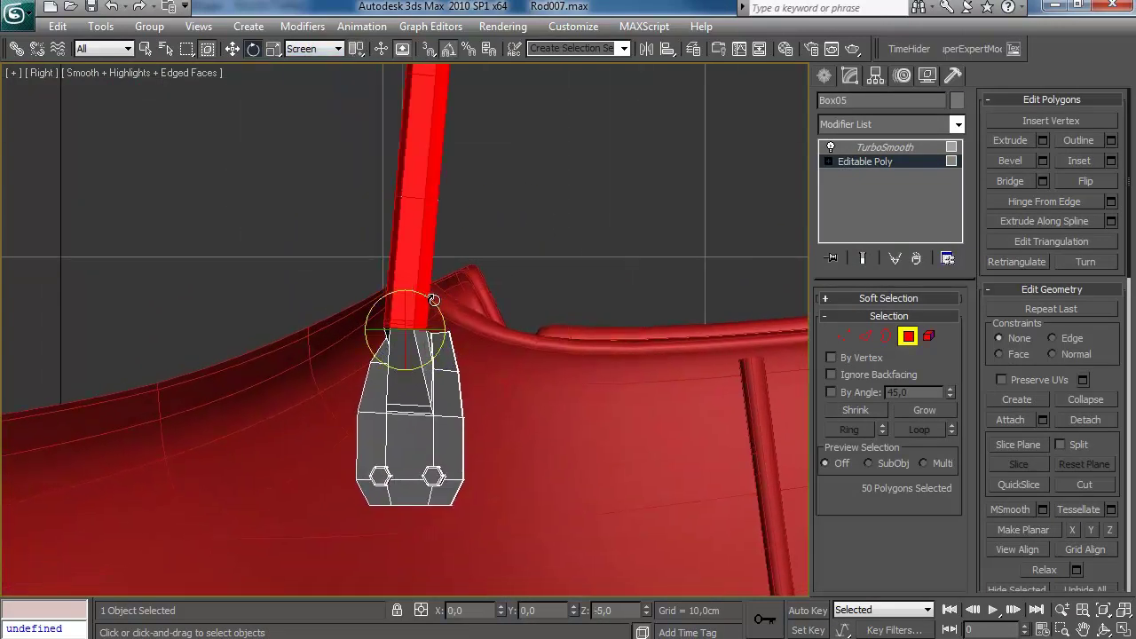
click(908, 337)
Step: Rotate the windshield glass by -5 degrees in the Right view to match the post's tilt
click(604, 253)
middle_drag(604, 254, 594, 423)
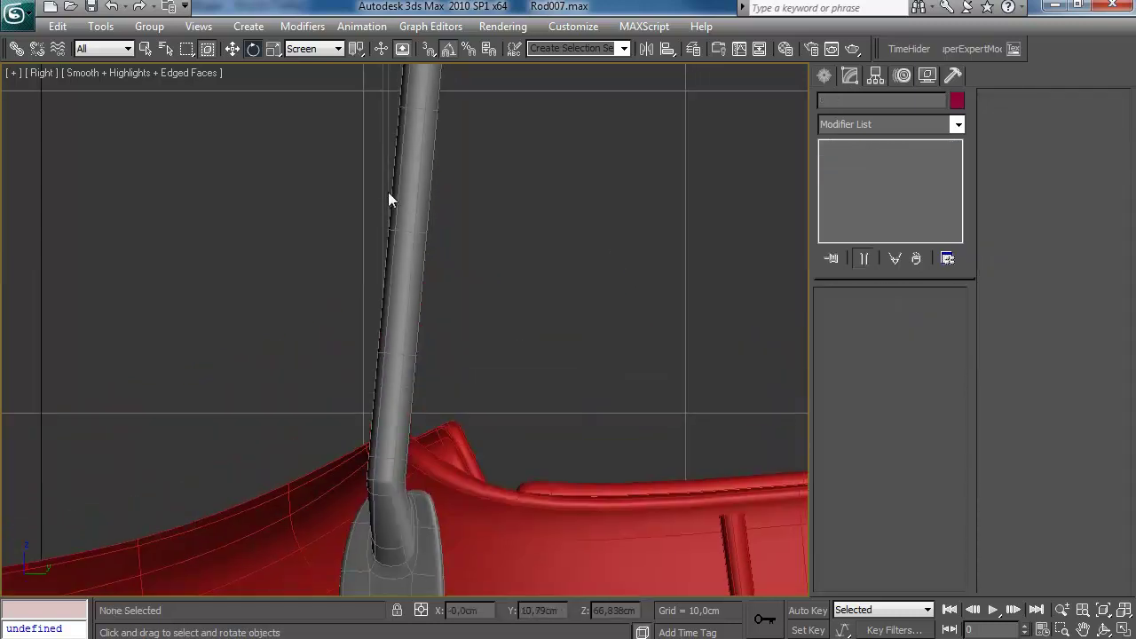
click(388, 192)
middle_drag(551, 208, 556, 329)
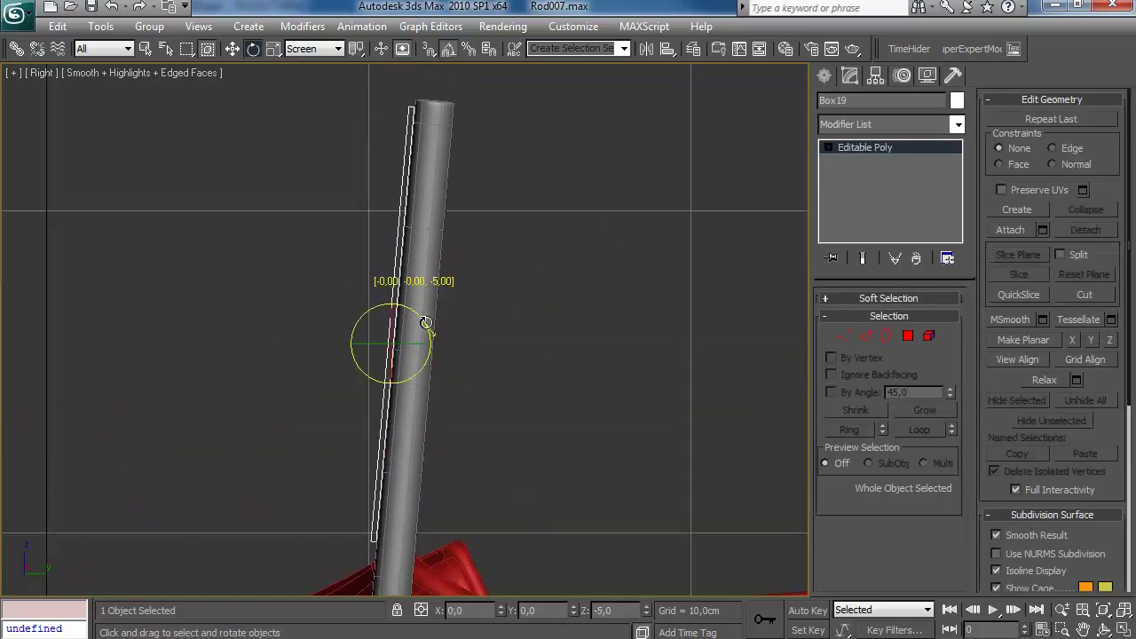
key(alt+w)
right_click(480, 363)
key(alt+w)
alt+middle_drag(550, 376, 583, 201)
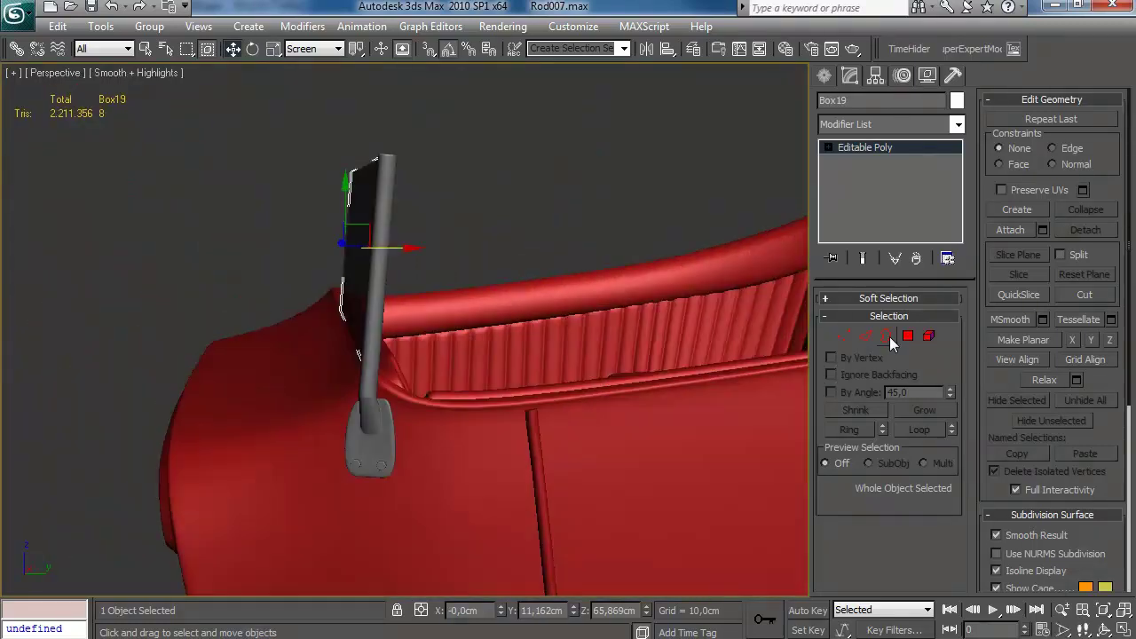
Step: Nudge the windshield glass about 0.25 cm so that it lines up with the post
scroll(441, 329, down, 5)
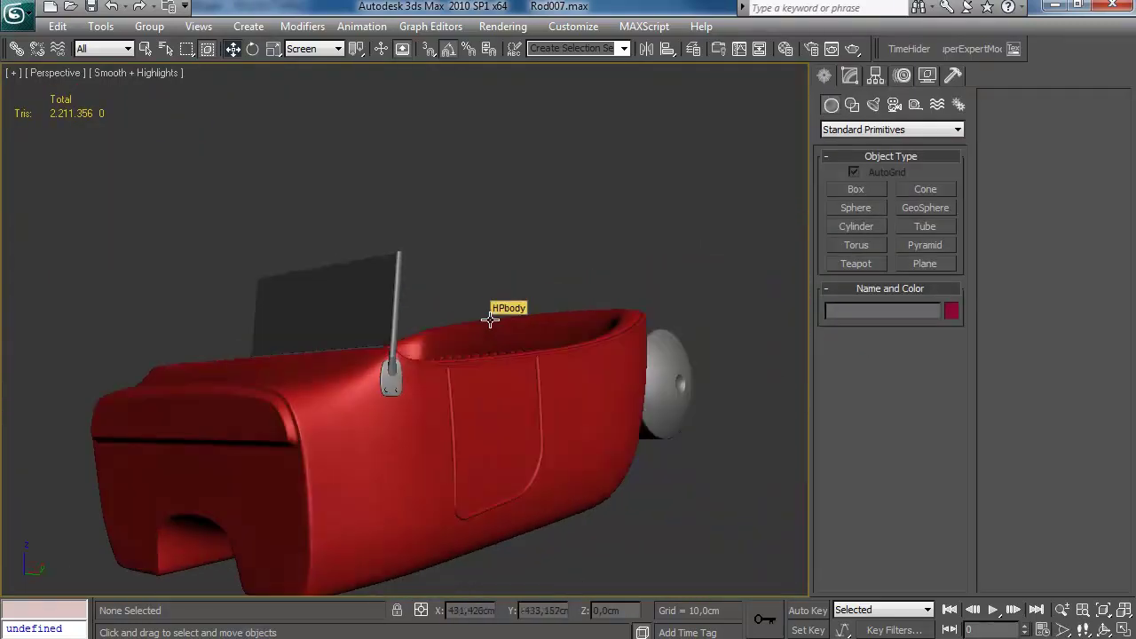
key(z)
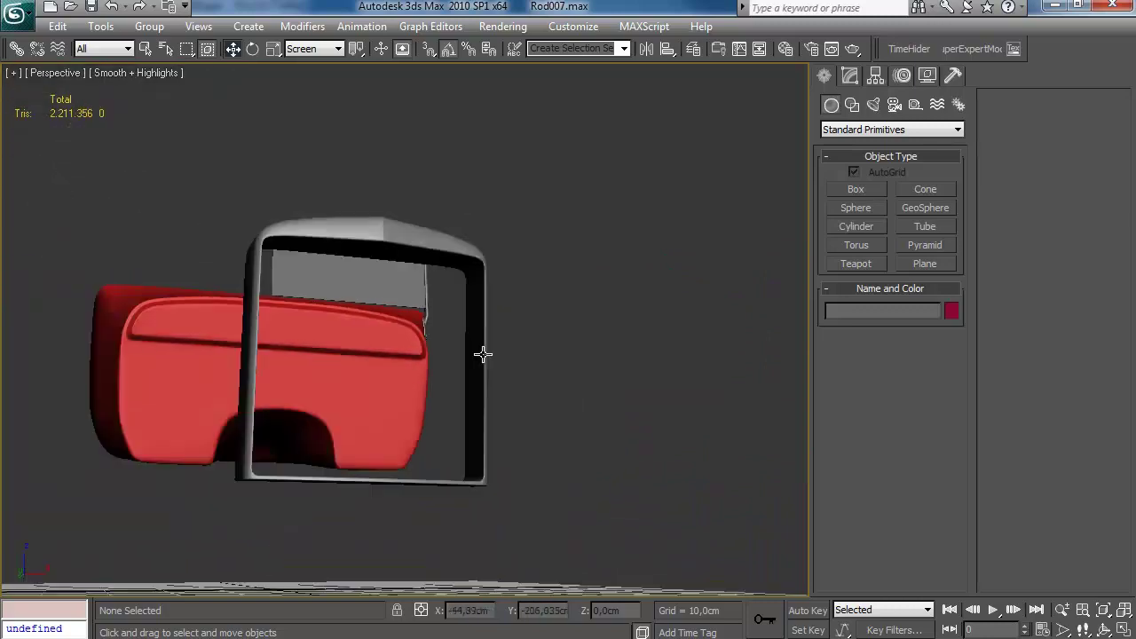
scroll(338, 420, up, 10)
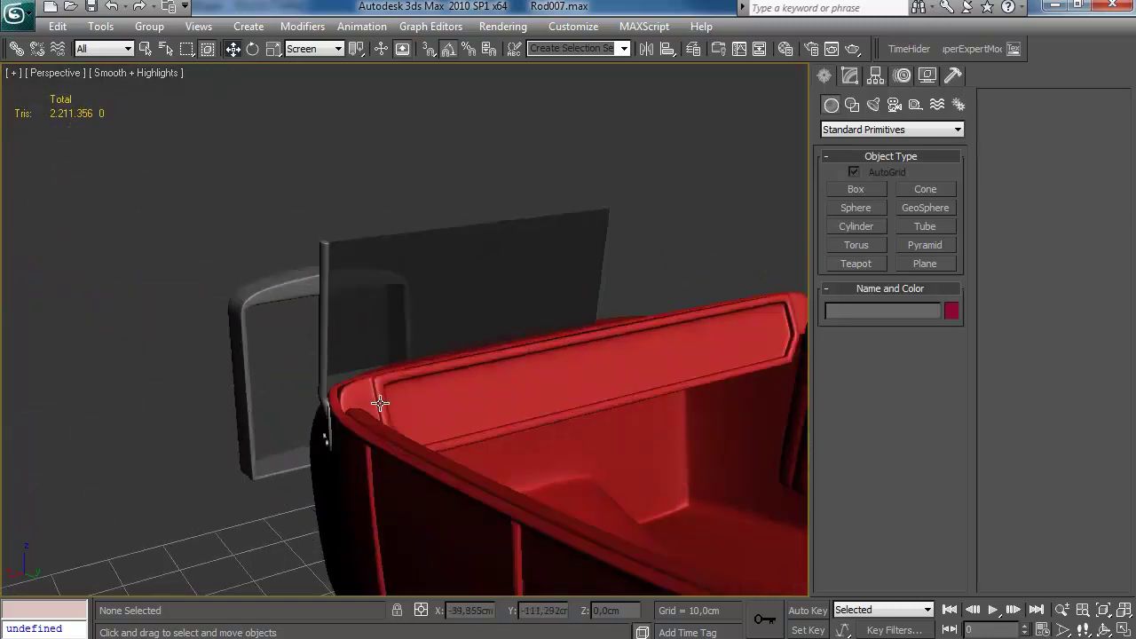
alt+middle_drag(280, 440, 384, 325)
scroll(384, 325, up, 3)
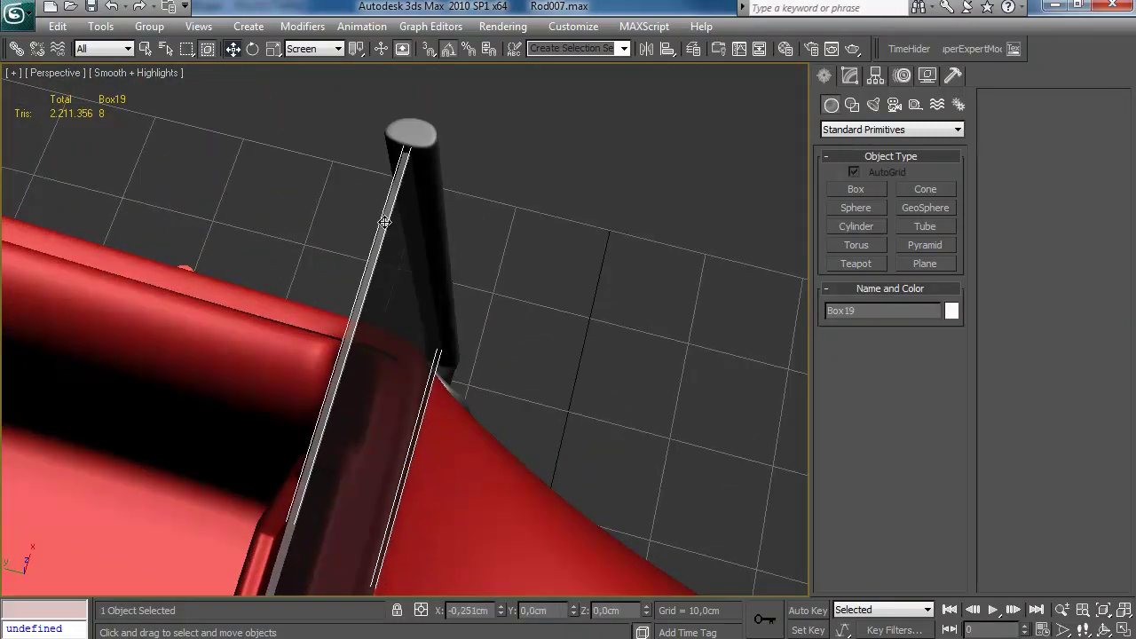
alt+middle_drag(386, 224, 444, 327)
click(396, 294)
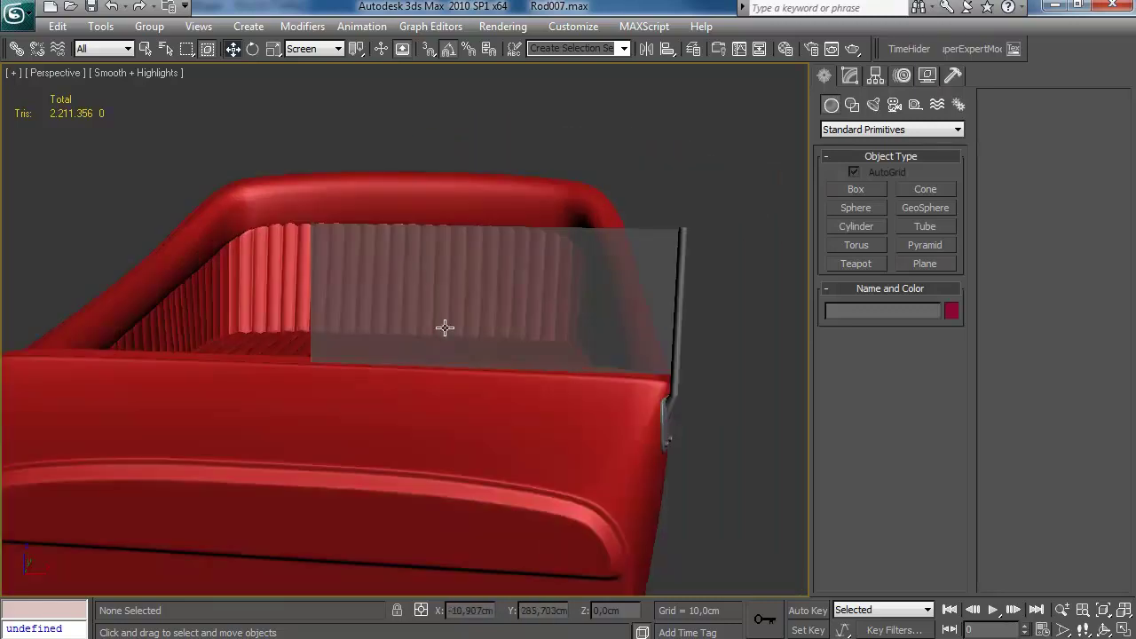
Step: Set the X position of the four vertices at the glass's open end to -34.208 cm, spanning the full body width
click(849, 76)
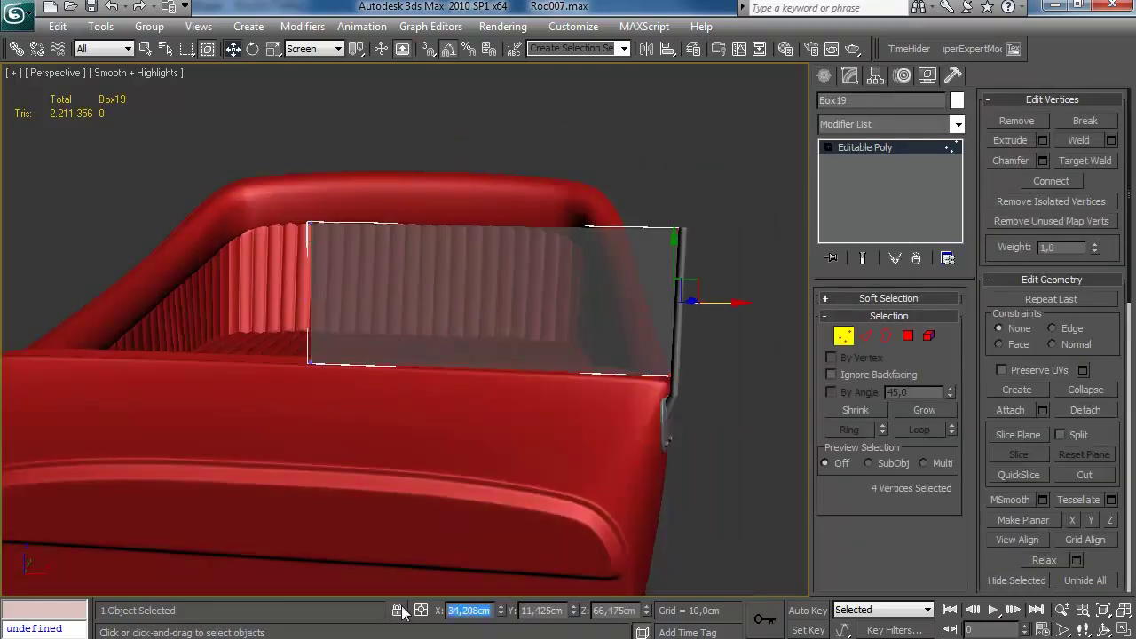
text(-)
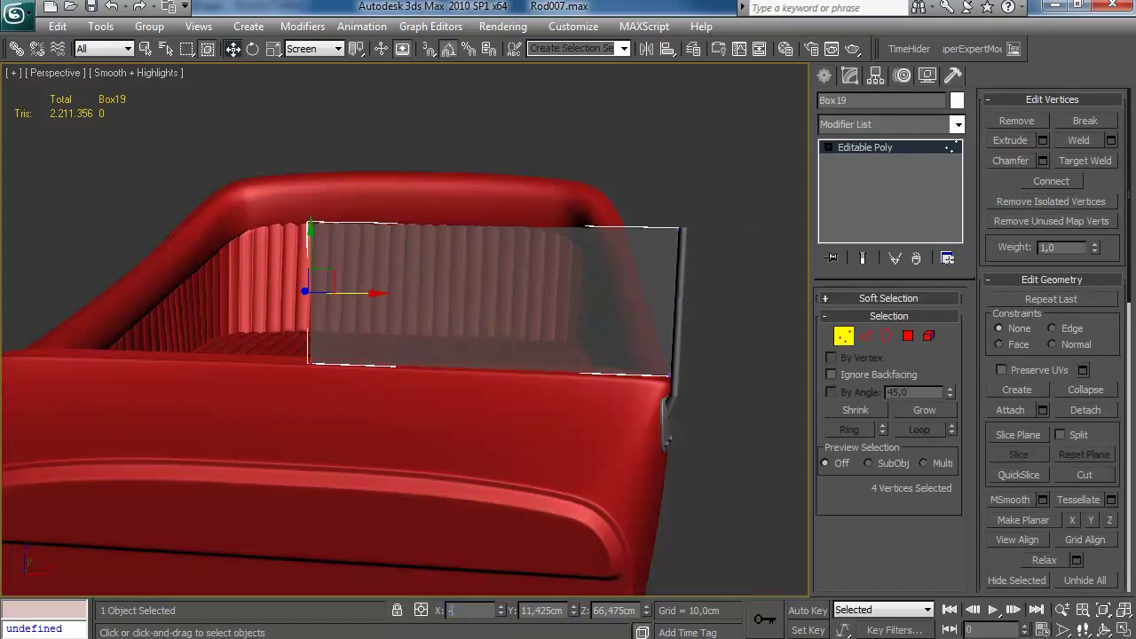
text(34,208)
key(Return)
click(746, 373)
Step: Mirror a copy of the windshield bracket with its post and bolts to the other side of the body, using World coordinates
scroll(573, 393, down, 3)
alt+middle_drag(574, 393, 601, 388)
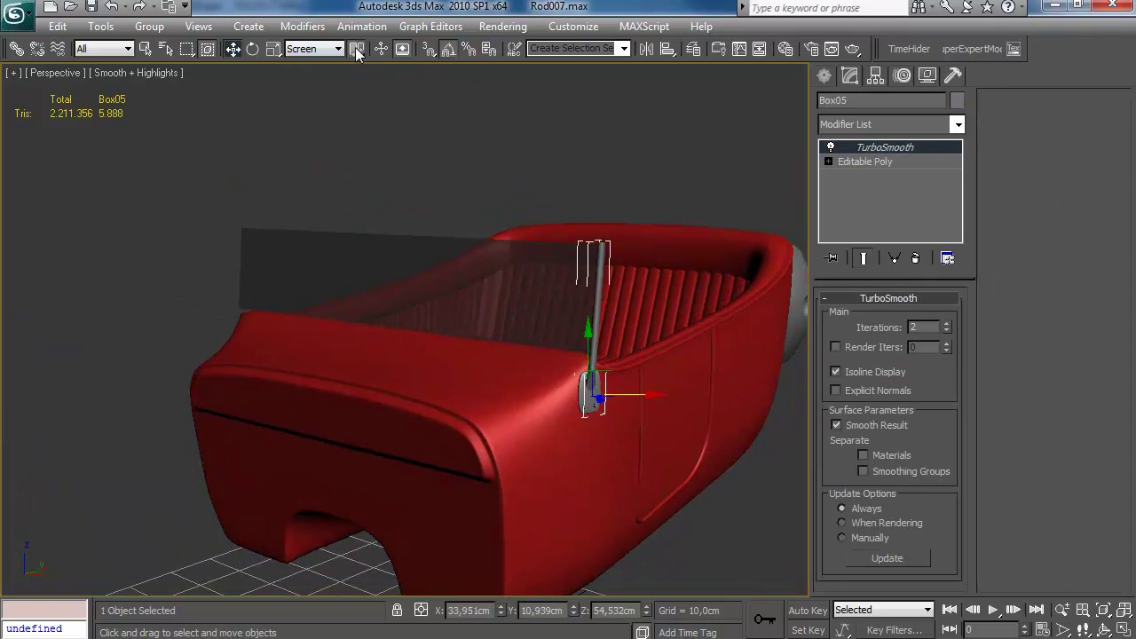
click(314, 49)
click(100, 26)
click(178, 278)
click(547, 463)
click(555, 185)
Step: Examine the complete windshield with both posts on the car body from several angles
alt+middle_drag(555, 186, 520, 279)
scroll(484, 286, down, 3)
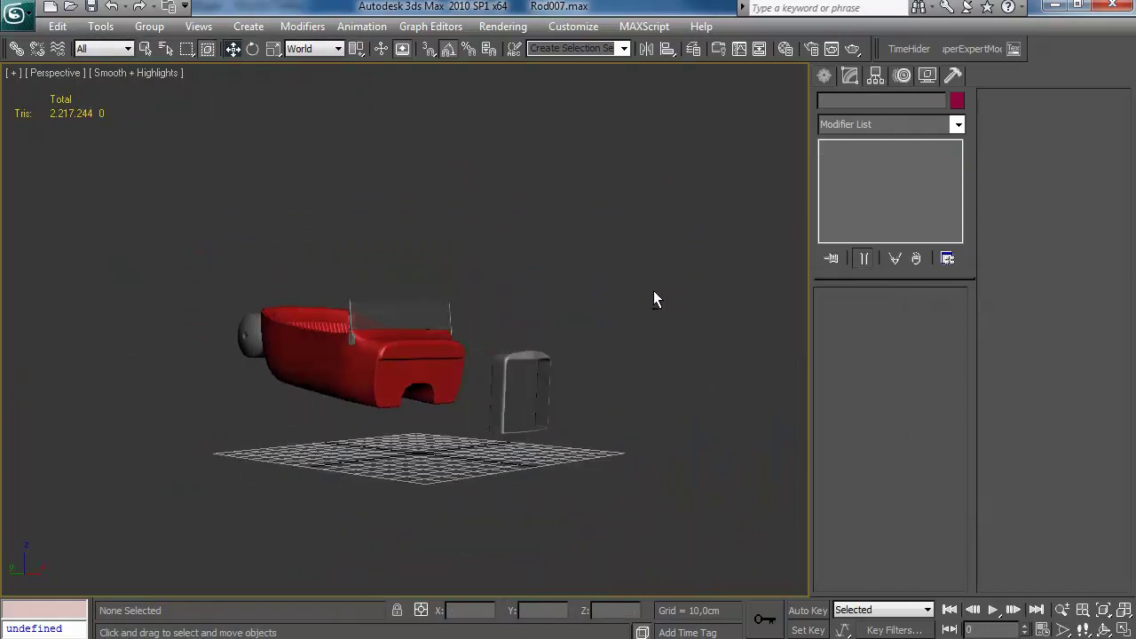
scroll(496, 309, up, 4)
alt+middle_drag(495, 332, 419, 459)
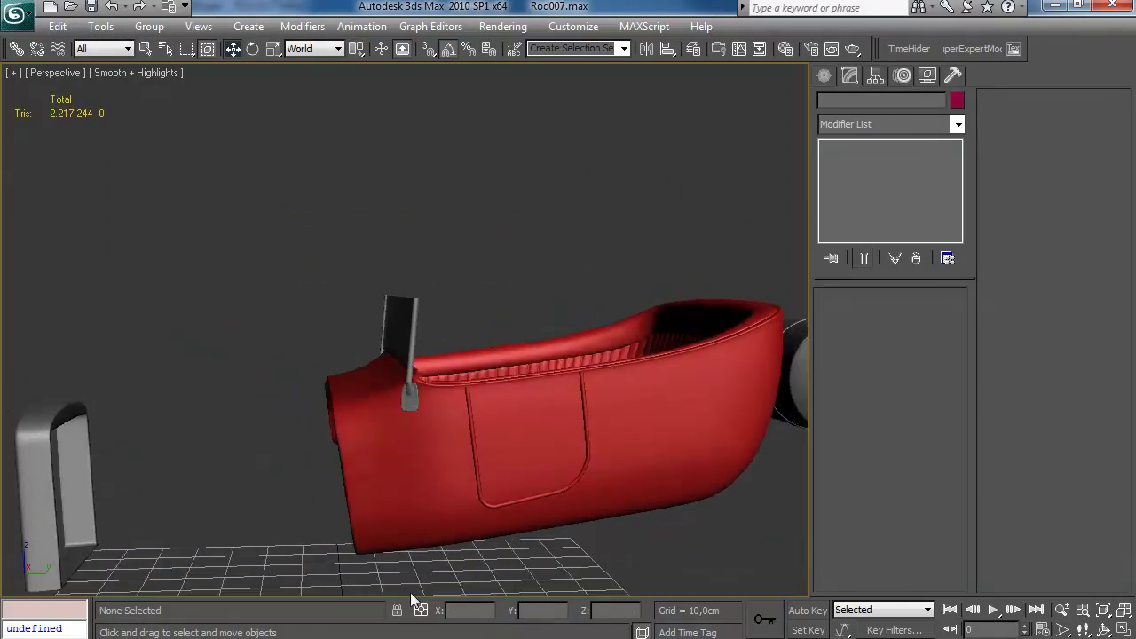
key(alt+Tab)
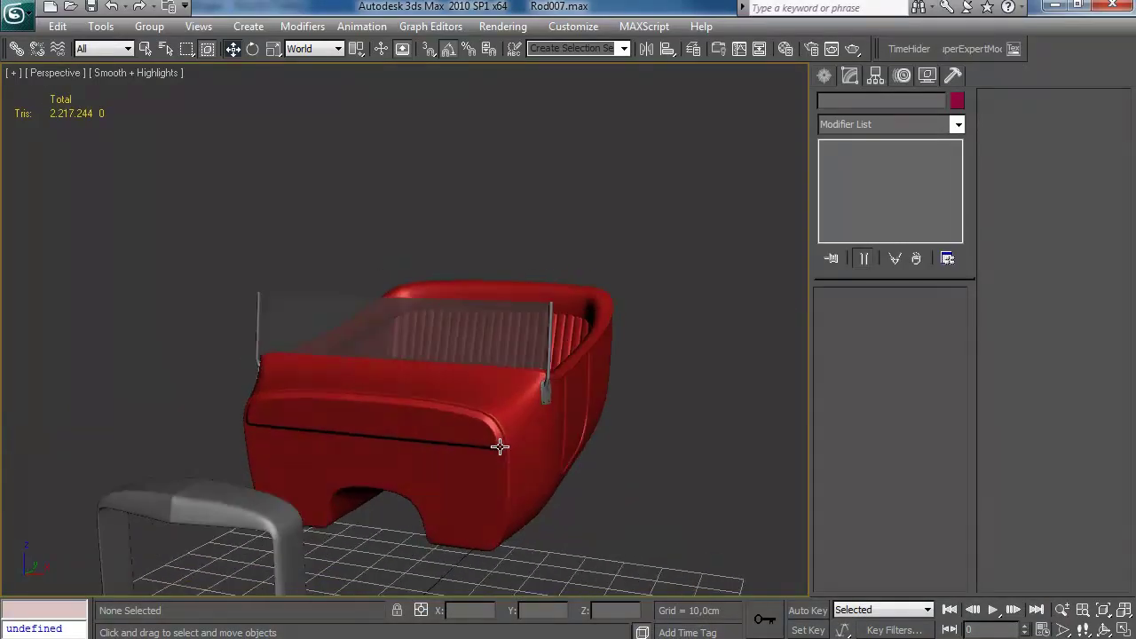
scroll(506, 422, down, 5)
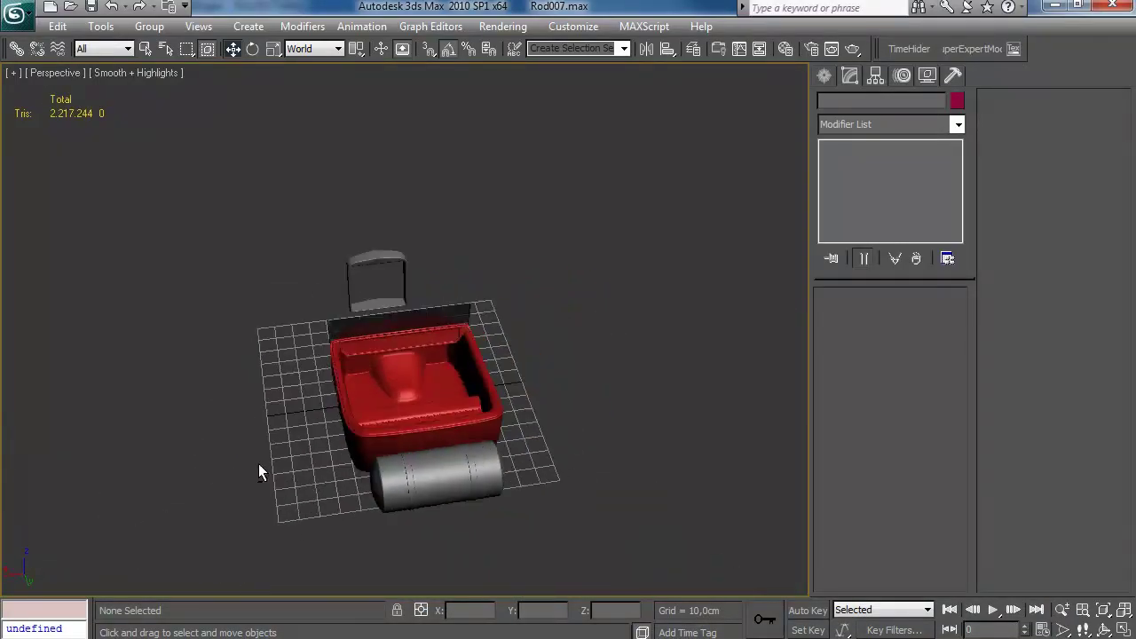
alt+middle_drag(363, 416, 503, 351)
Step: Show the HPEngine layer to examine the engine against the body and windshield, and hide the layer again
click(693, 48)
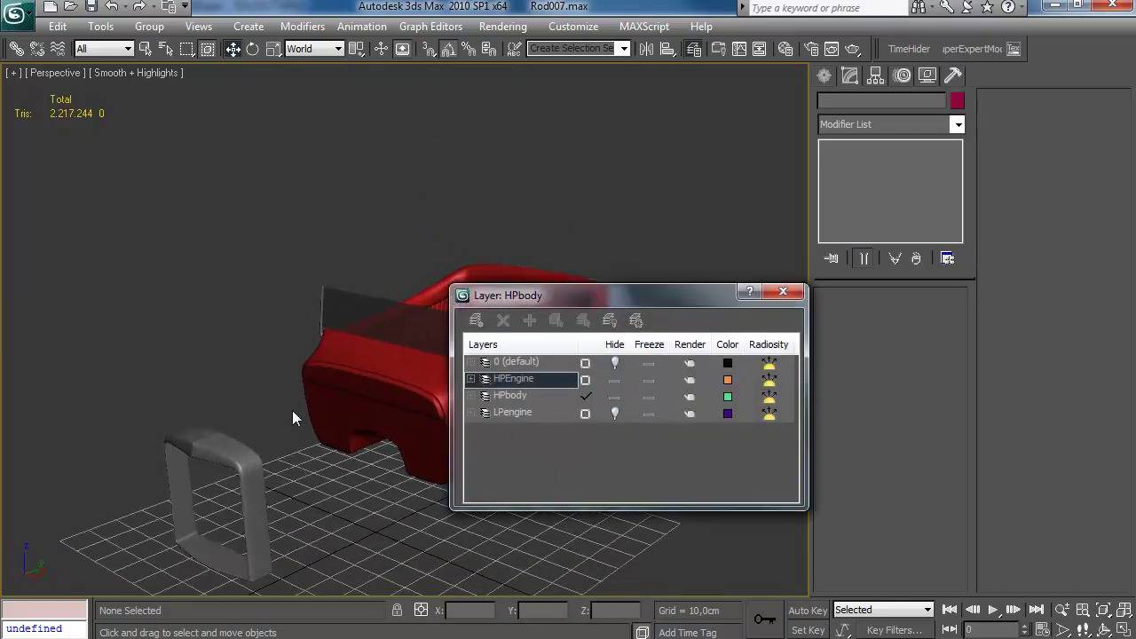
drag(598, 294, 766, 296)
alt+middle_drag(550, 355, 346, 308)
alt+middle_drag(511, 299, 547, 356)
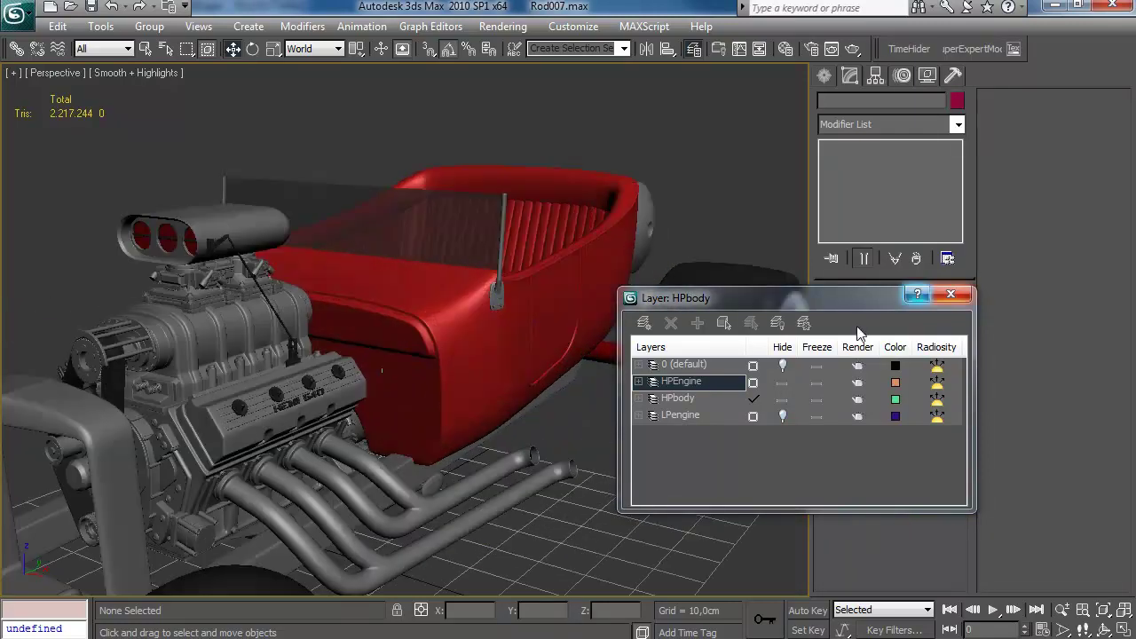
click(782, 382)
click(951, 294)
alt+middle_drag(593, 435, 476, 401)
Step: Open the Interior folder of the reference library and look through its T-bucket interior photos
key(alt+Tab)
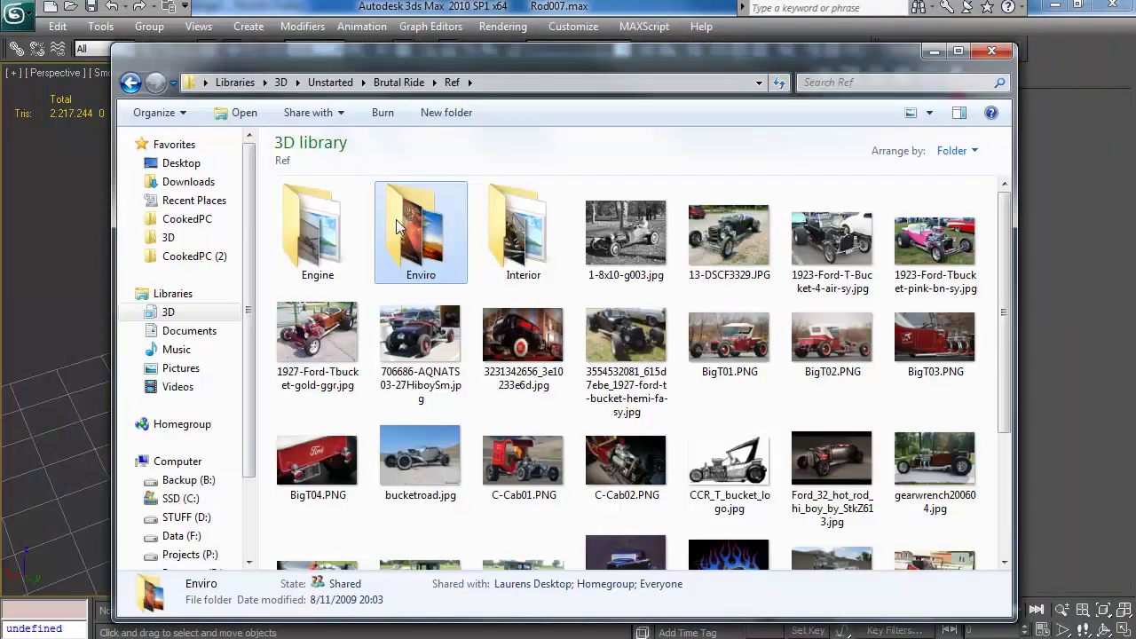
double_click(525, 217)
double_click(317, 251)
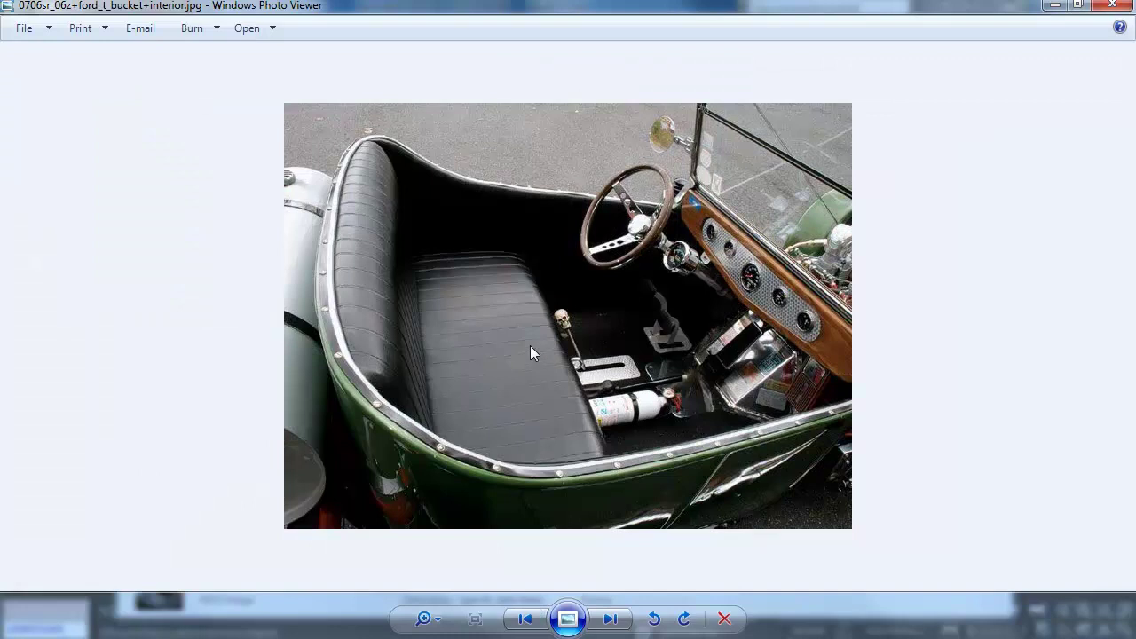
key(Right)
key(Right)
key(Right)
key(Right)
key(Left)
Step: Delete the displayed interior reference photo and look through the remaining steering wheel and dashboard photos
key(Delete)
key(Return)
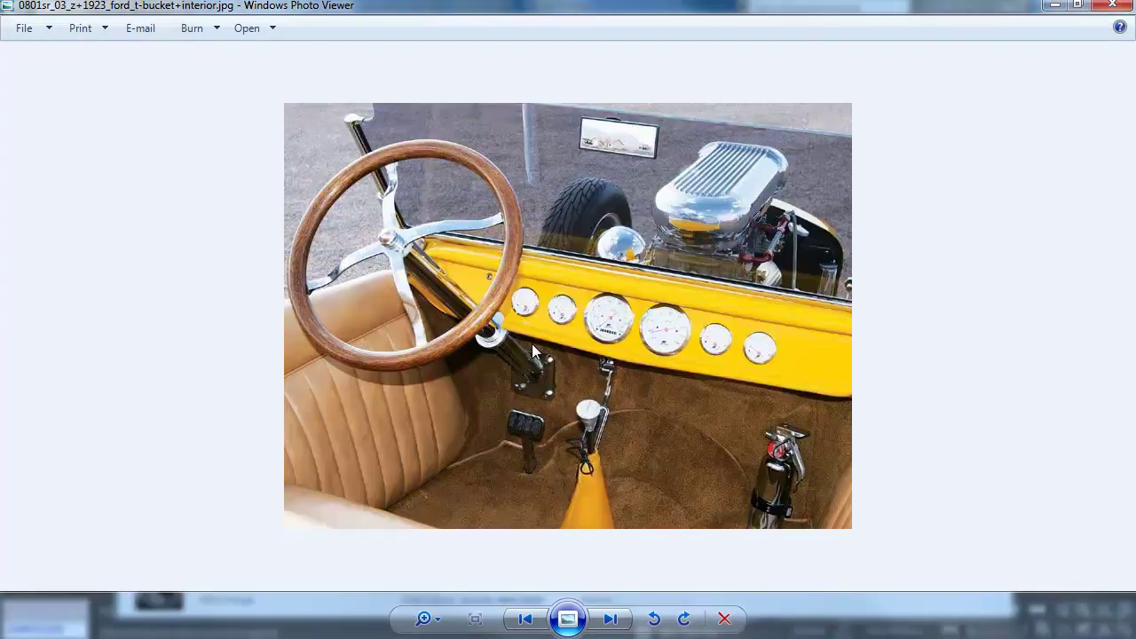
key(Right)
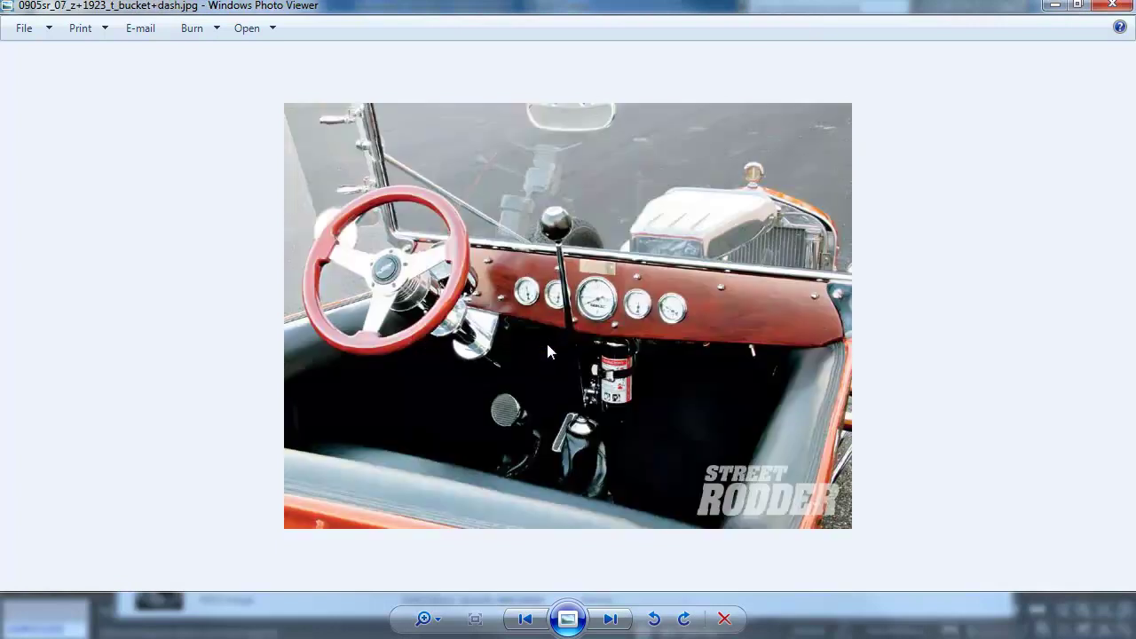
key(Right)
key(Left)
key(Left)
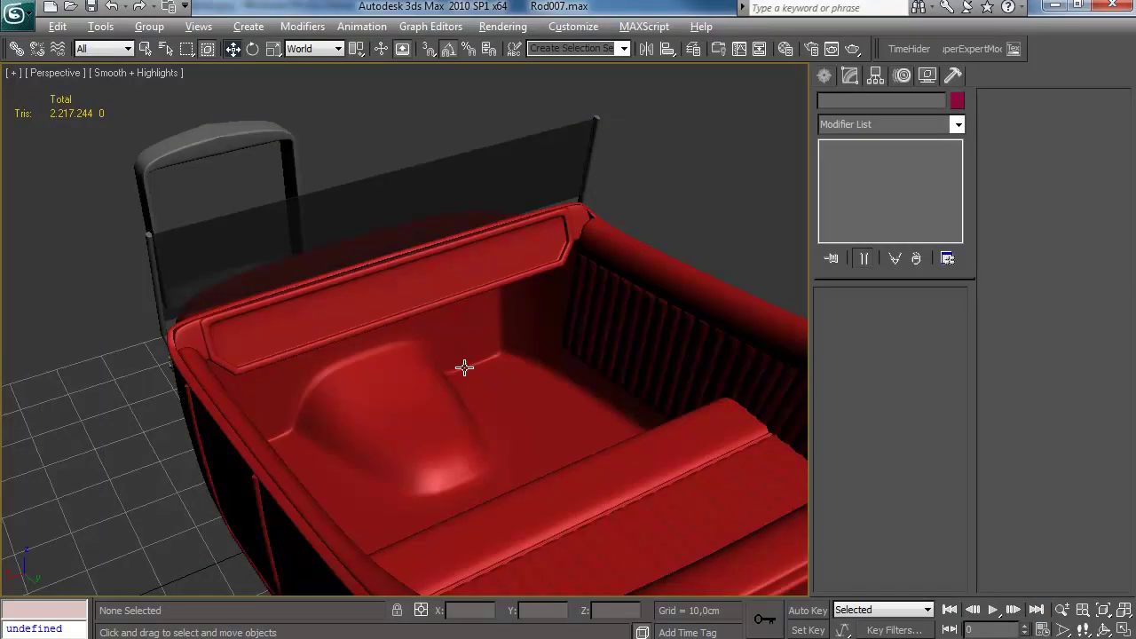
Step: Switch to the browser and search Google Images for "t-bucket steering wheel" and "hot rod steering wheel"
mouse_move(465, 368)
alt+middle_down()
mouse_move(502, 363)
mouse_move(462, 381)
alt+middle_up()
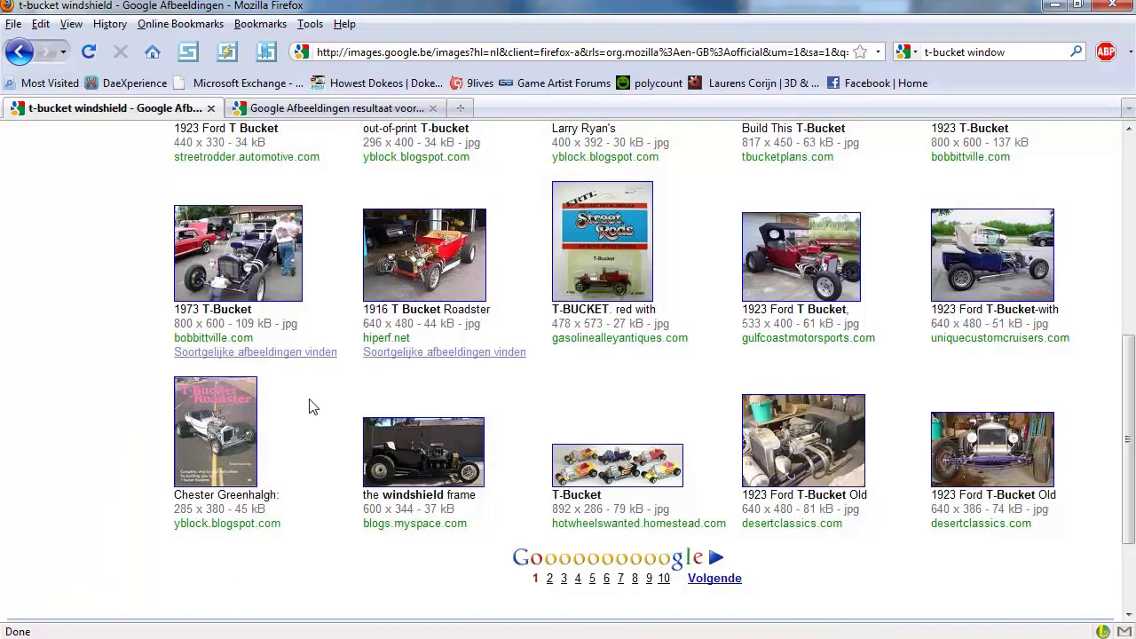
scroll(313, 407, up, 10)
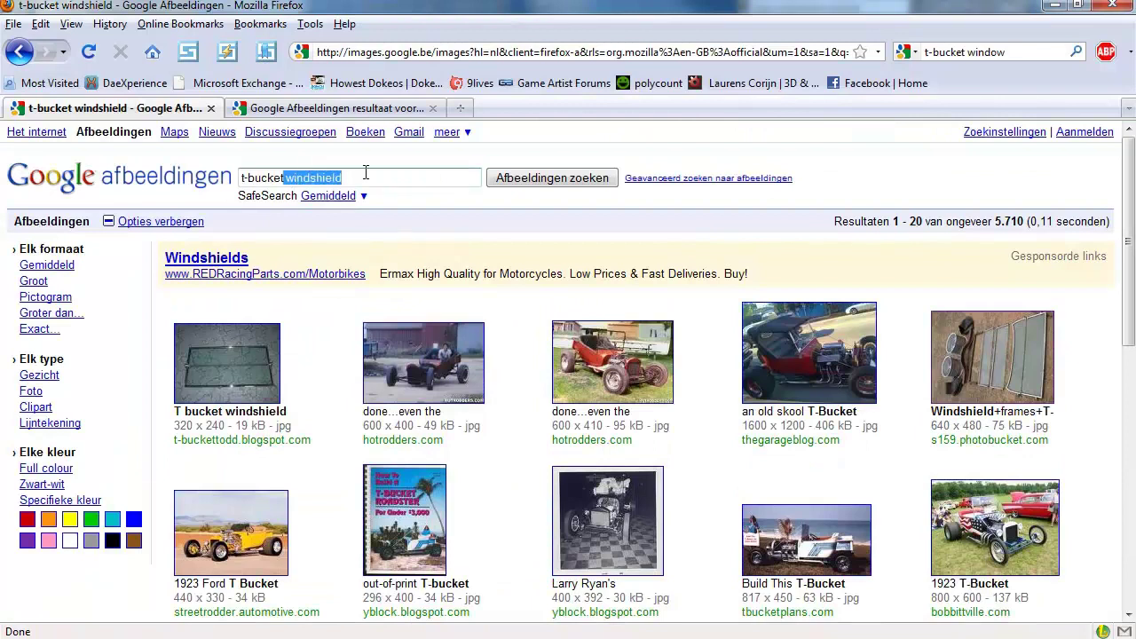
key(Return)
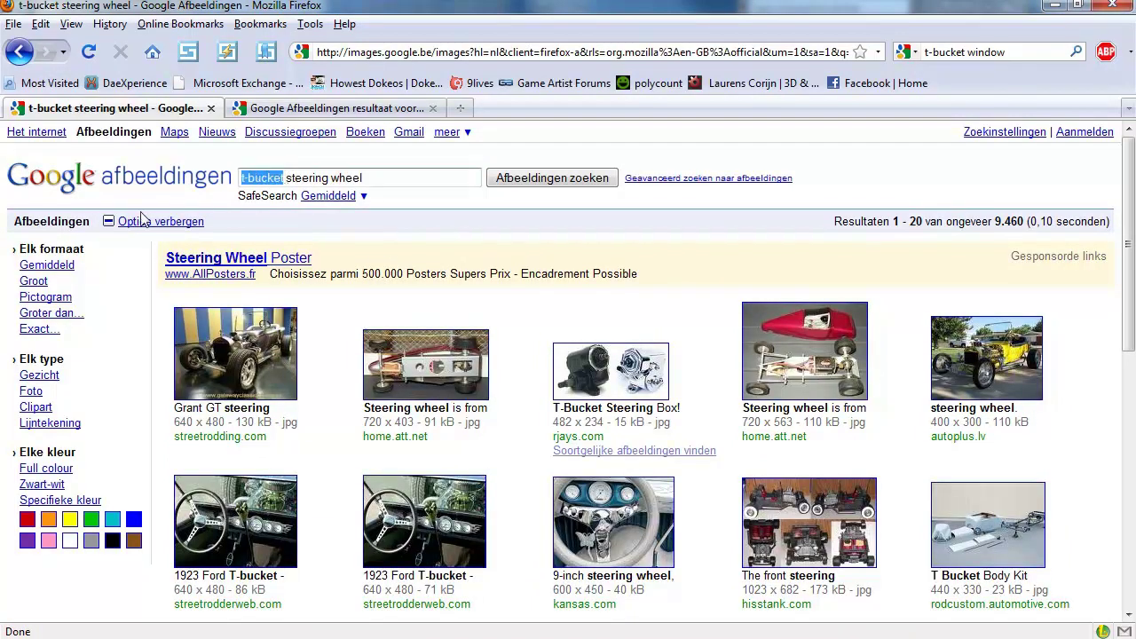
text(t rod)
key(Return)
Step: Open the red hot rod wooden steering wheel photo from the image results at full size
click(217, 364)
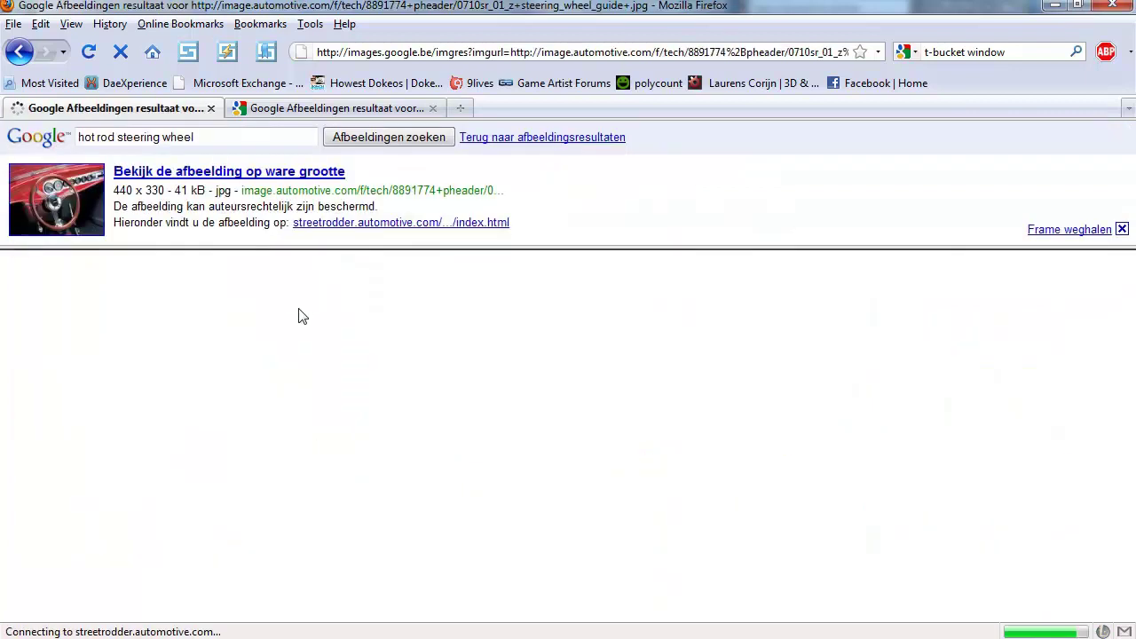
click(85, 220)
right_click(147, 242)
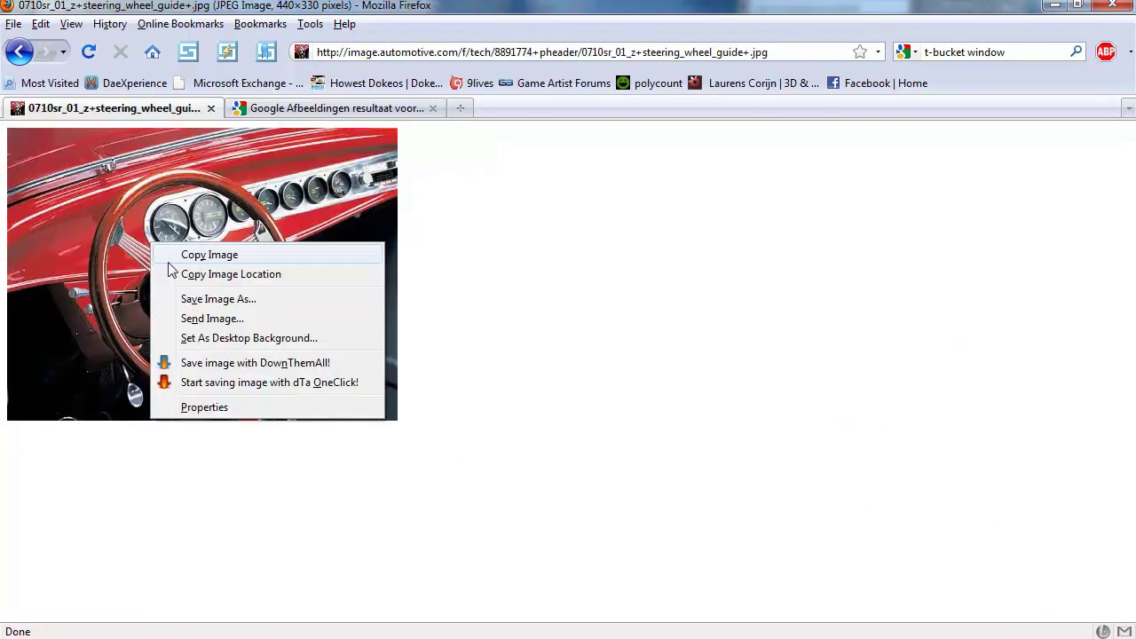
Step: Save the steering wheel photo in a subfolder of 3D > Unstarted > Brutal Ride > Ref, keeping its file name
click(199, 300)
click(269, 56)
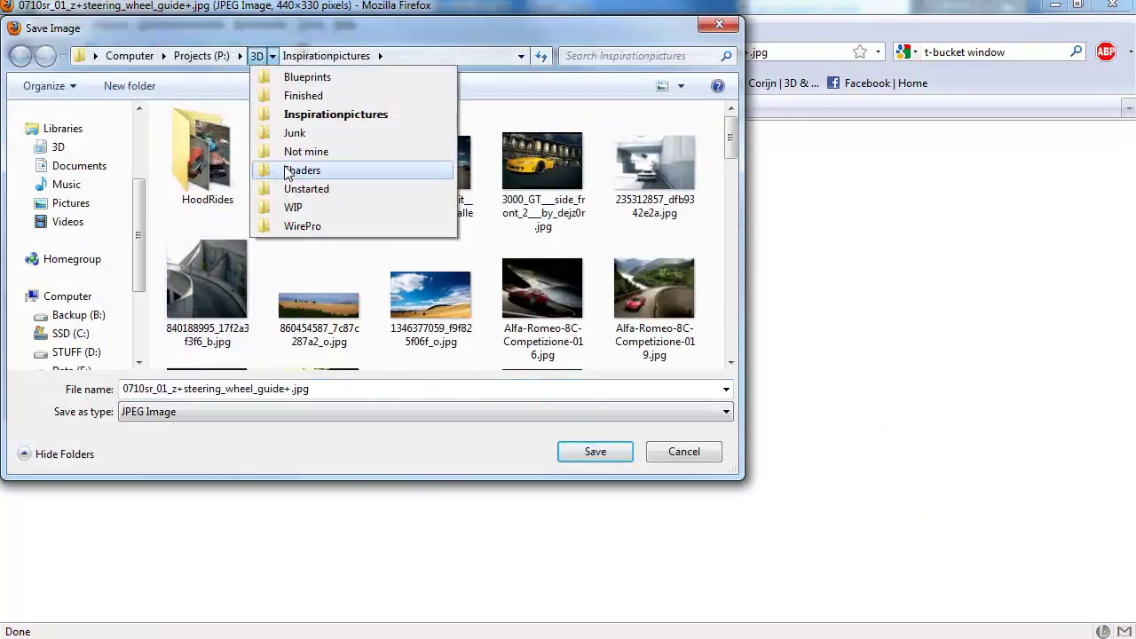
click(304, 177)
click(338, 56)
click(373, 115)
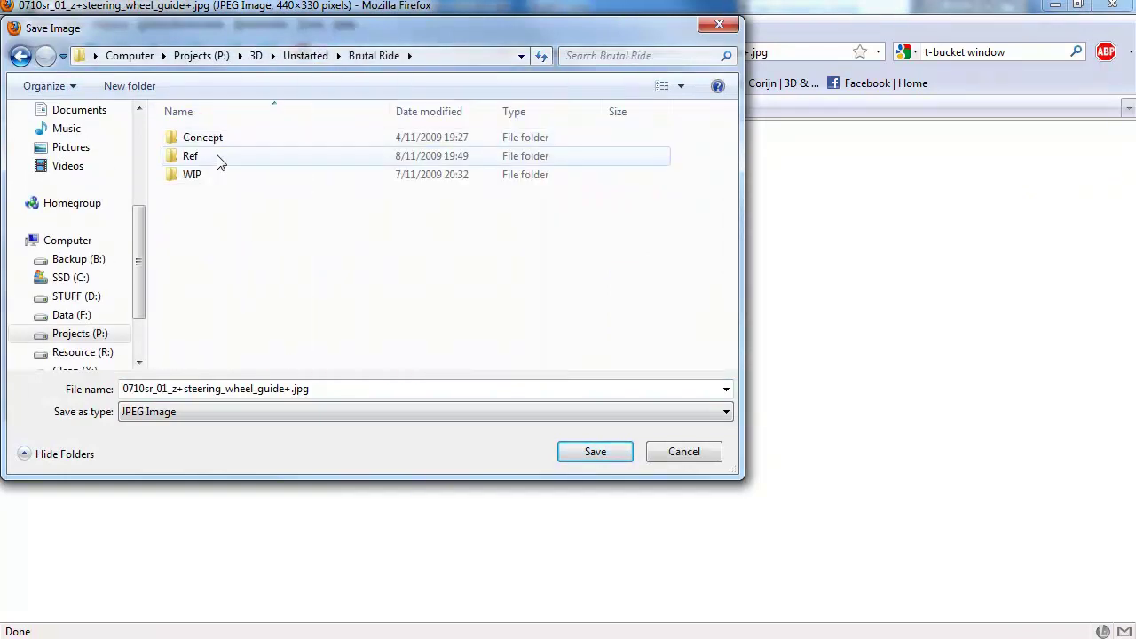
double_click(218, 158)
double_click(426, 156)
click(593, 451)
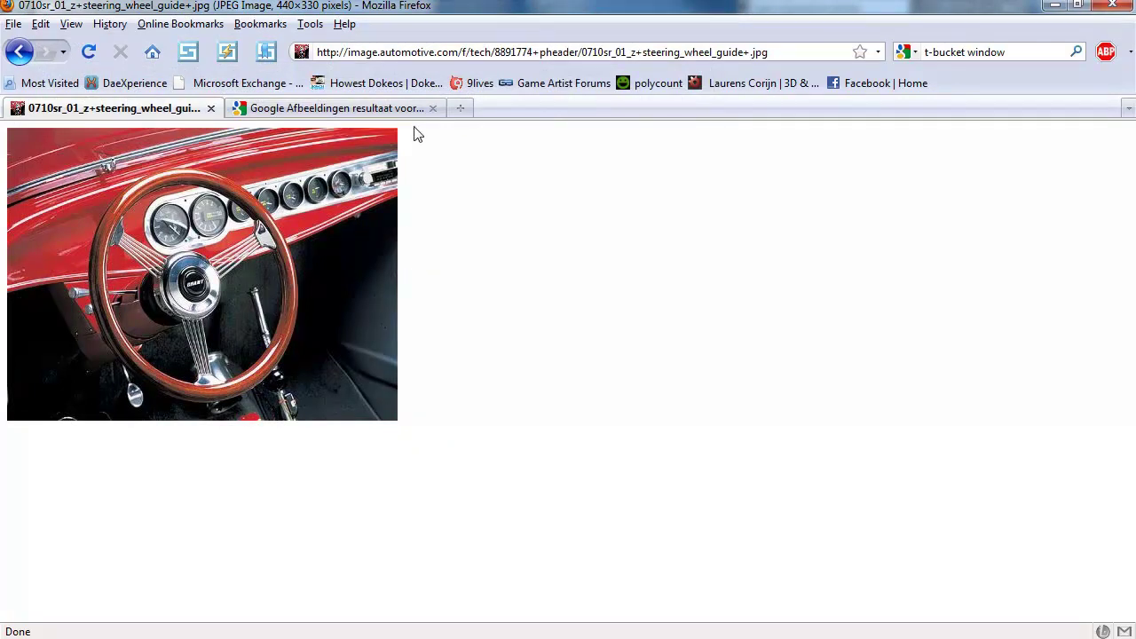
Step: Close the photo's tab and look through the T-bucket photo album for body, windshield and interior references
click(212, 108)
mouse_move(924, 467)
middle_down()
mouse_move(929, 536)
mouse_move(928, 519)
middle_up()
mouse_move(921, 435)
middle_down()
mouse_move(926, 418)
mouse_move(926, 436)
middle_up()
click(263, 331)
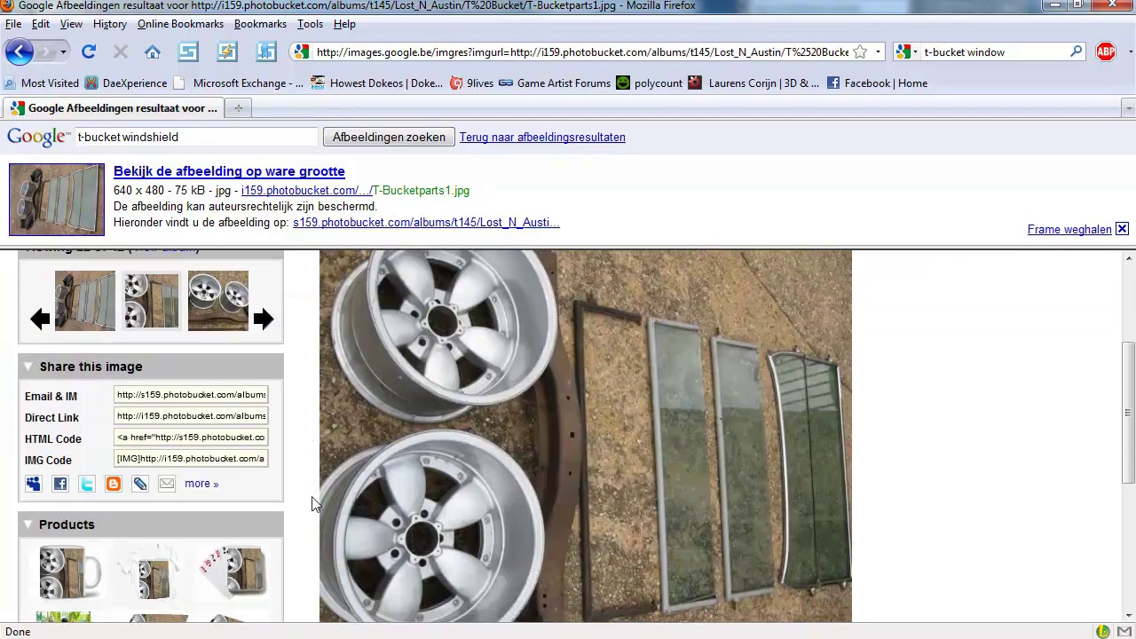
click(264, 322)
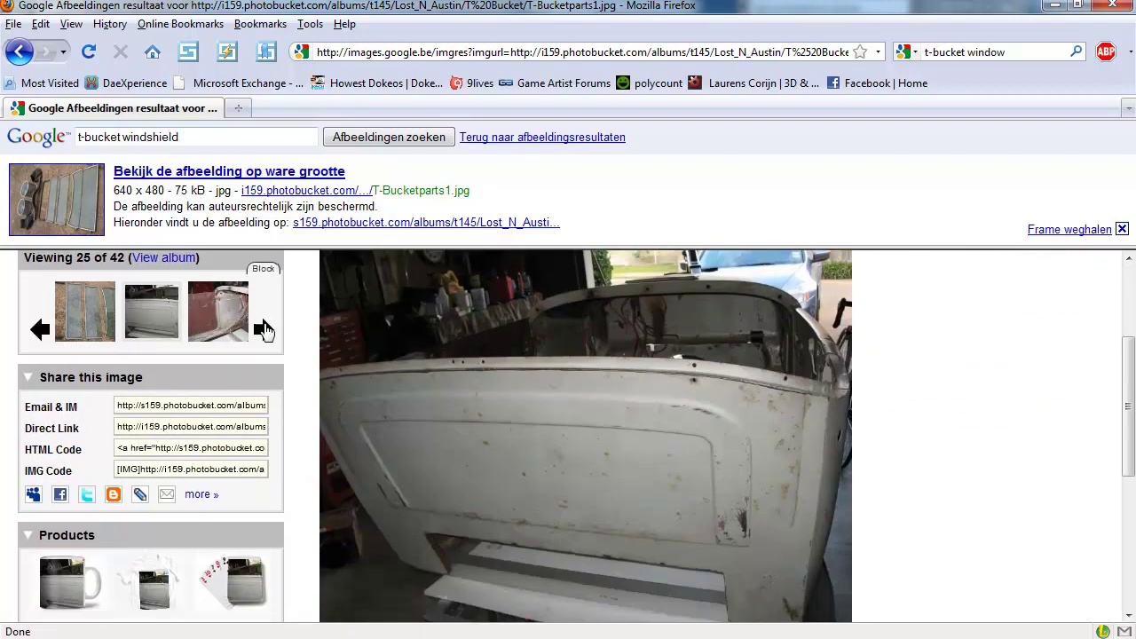
click(264, 328)
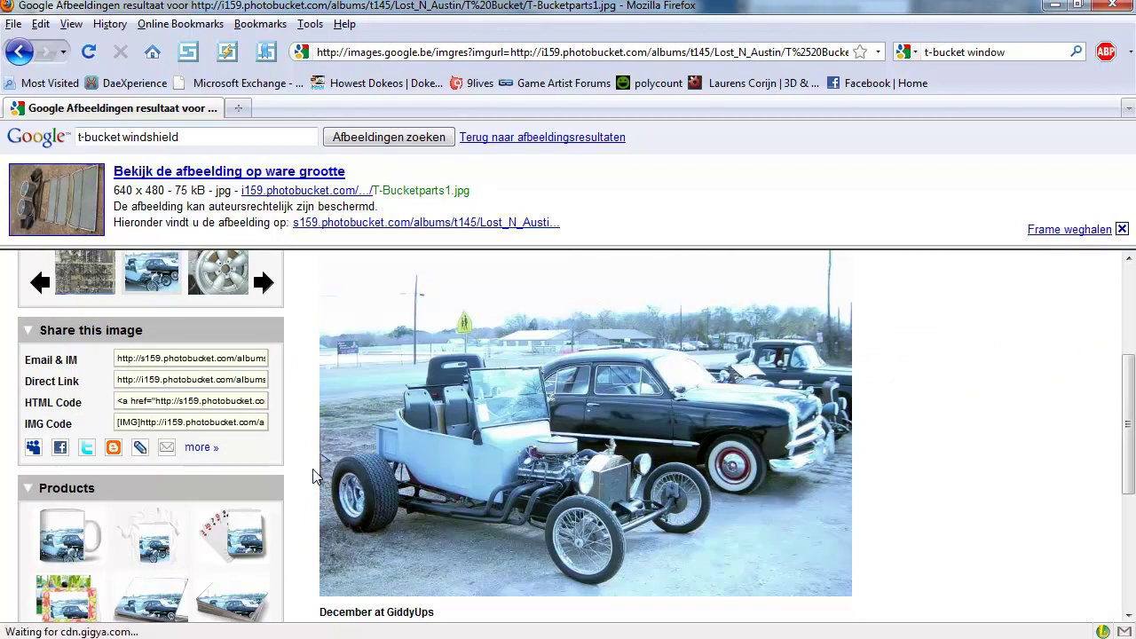
click(262, 304)
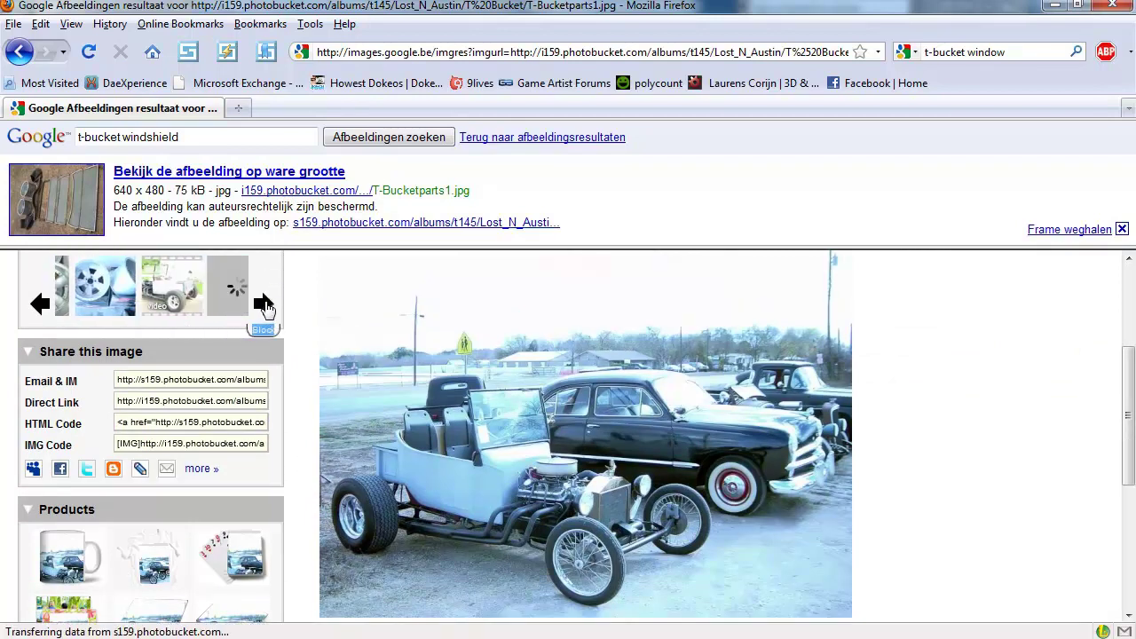
click(264, 308)
click(180, 313)
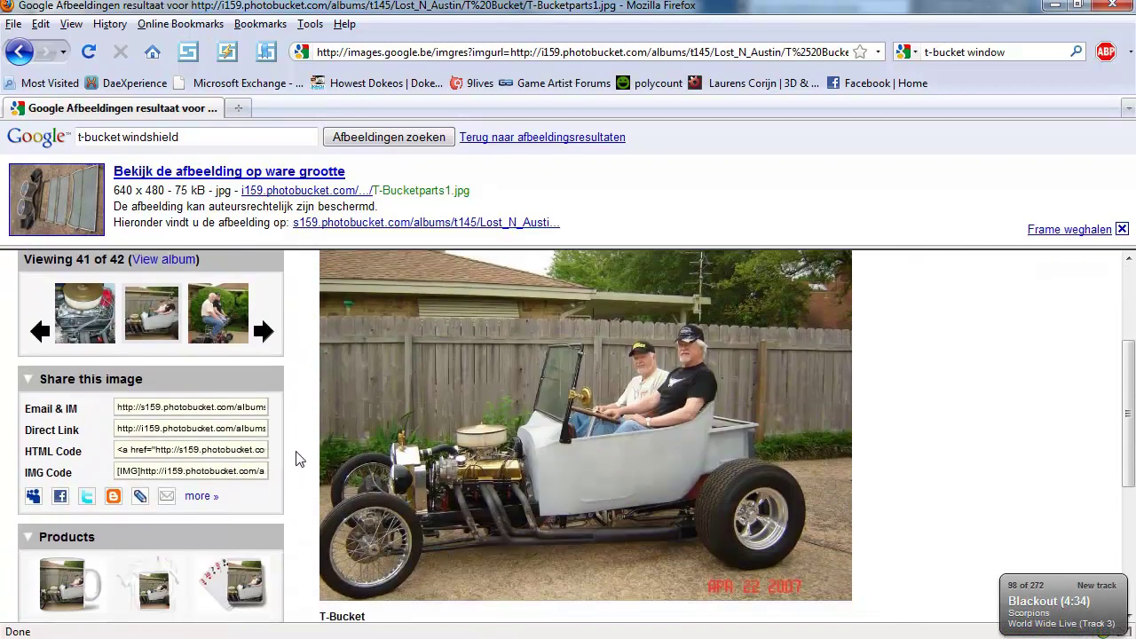
scroll(296, 465, down, 3)
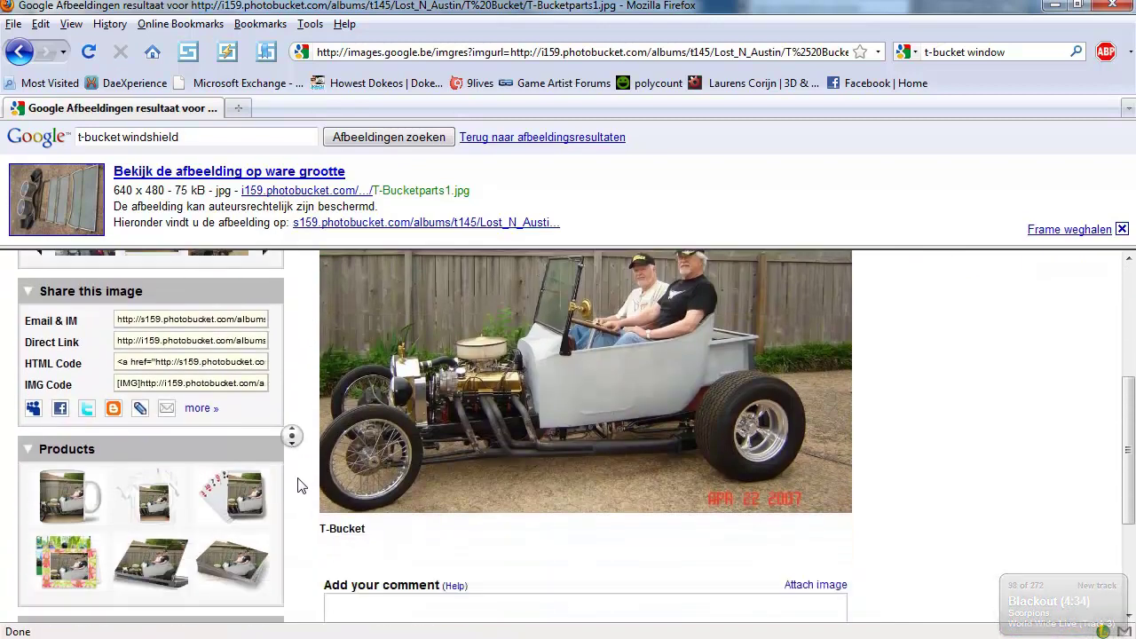
scroll(296, 465, up, 2)
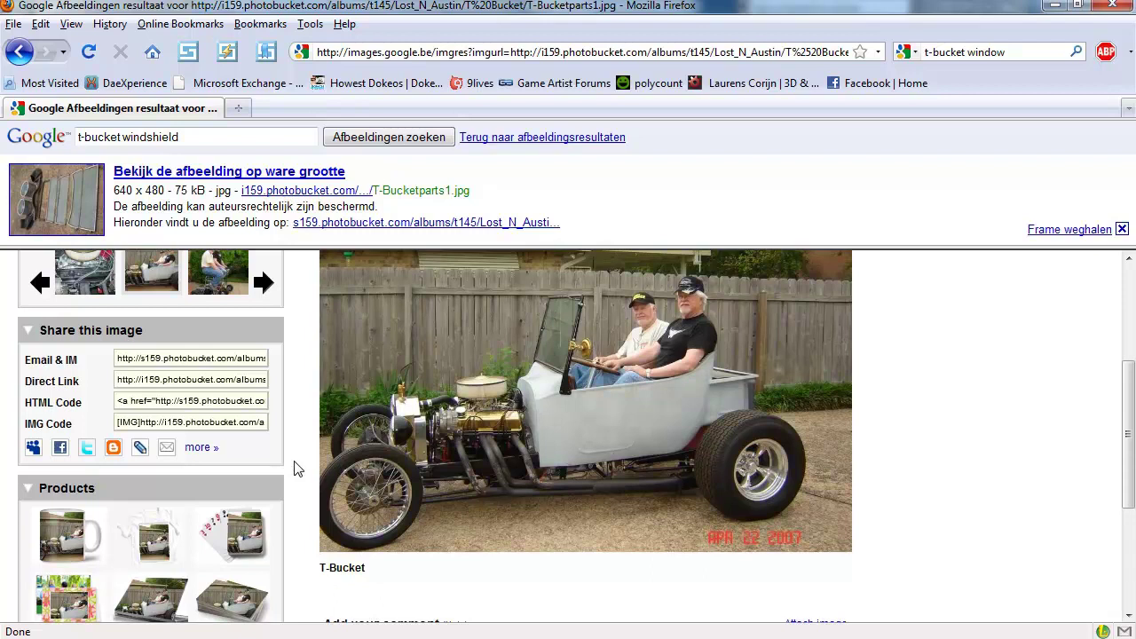
scroll(299, 469, down, 1)
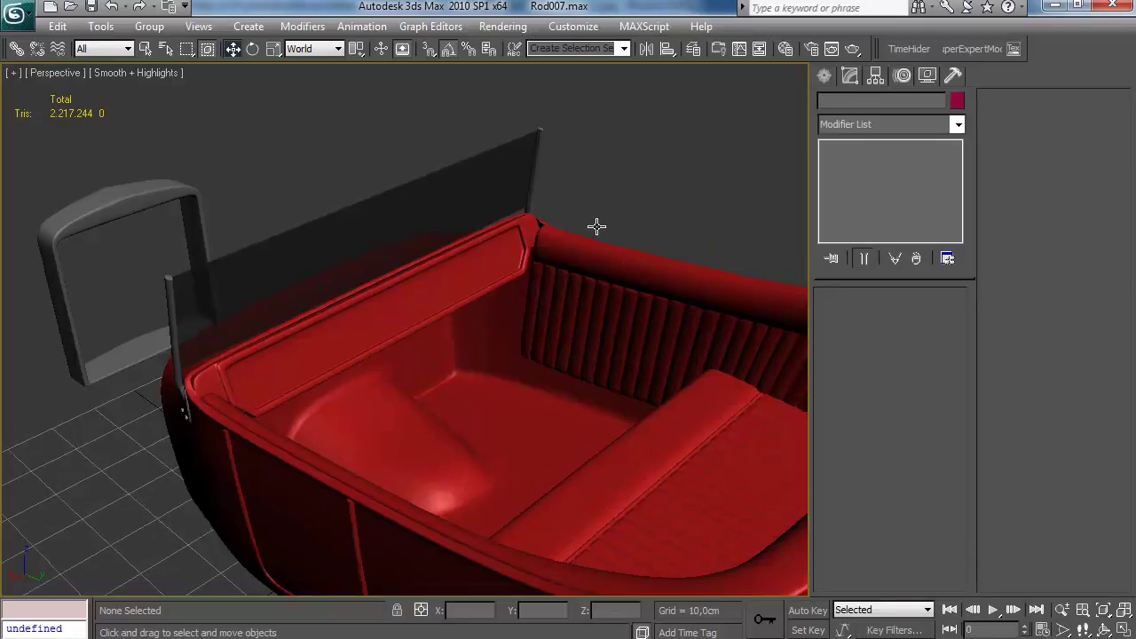
Step: Create a tube in the Front view for the steering wheel rim, about 8,1 cm outer and 7,2 cm inner radius and 0,9 cm high
click(824, 76)
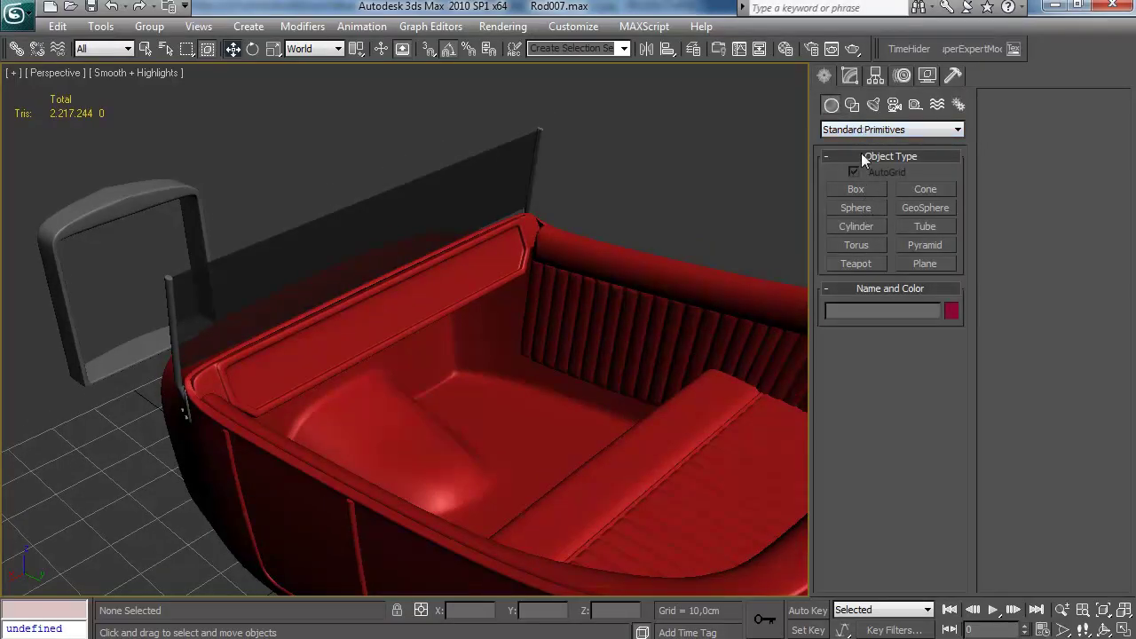
click(921, 227)
key(alt+w)
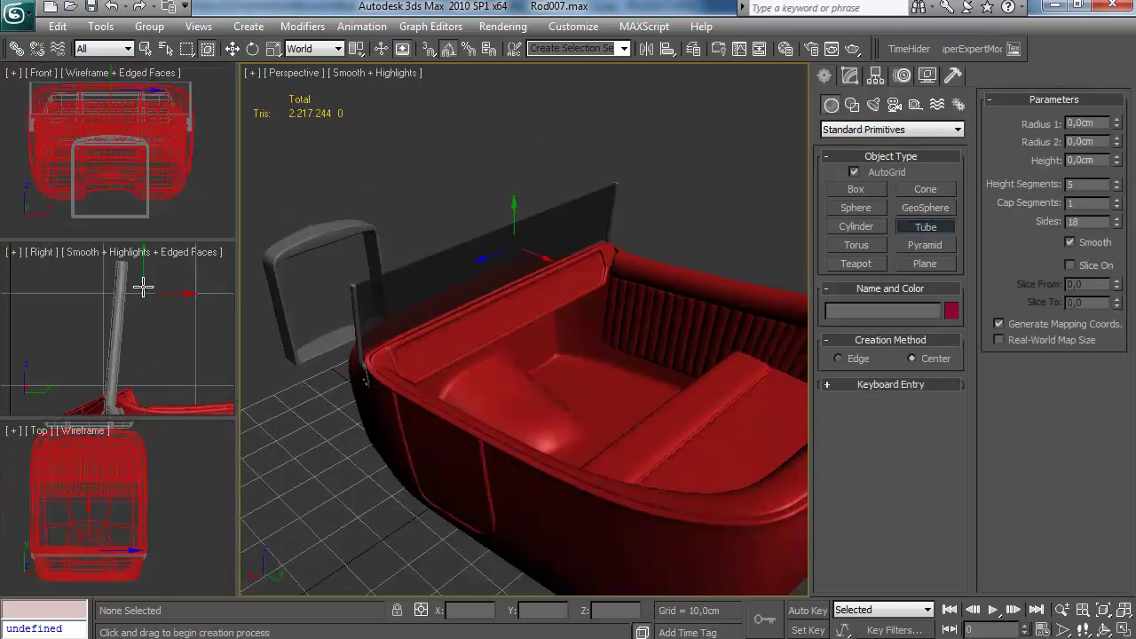
right_click(168, 140)
key(alt+w)
scroll(454, 263, up, 2)
drag(436, 273, 515, 211)
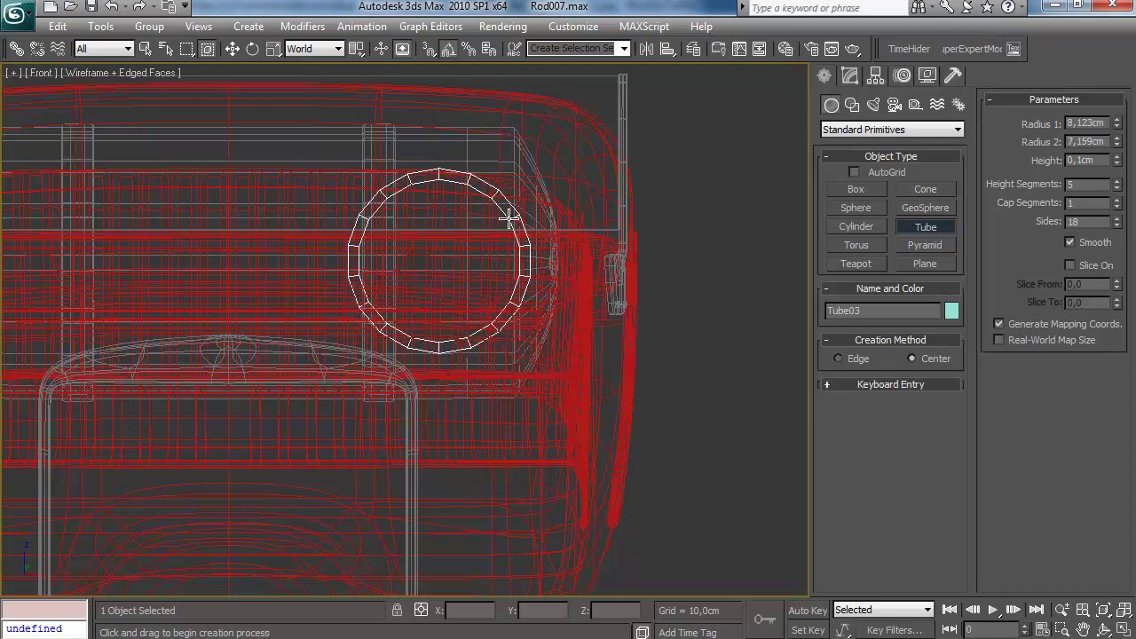
click(509, 210)
key(w)
Step: Move the rim tube into the cockpit in front of one end of the dashboard, to about Y 25,4 cm
key(alt+w)
right_click(545, 355)
key(alt+w)
alt+middle_drag(545, 355, 495, 160)
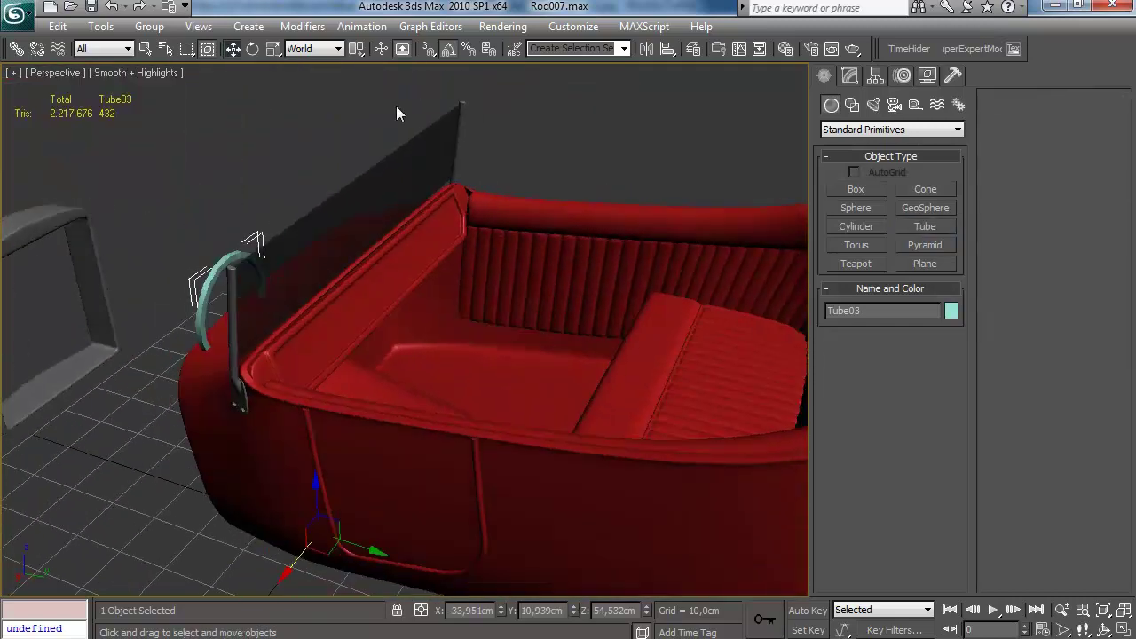
drag(361, 72, 360, 70)
drag(269, 312, 405, 346)
alt+middle_drag(405, 347, 311, 307)
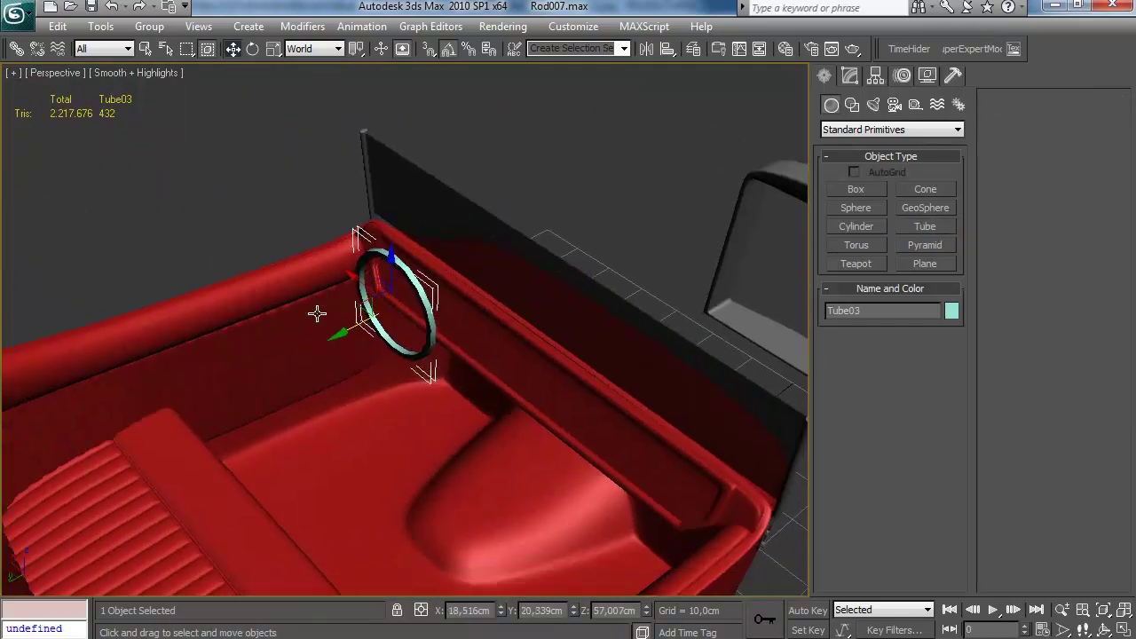
scroll(371, 269, up, 3)
alt+middle_drag(371, 269, 375, 327)
drag(335, 311, 279, 334)
alt+middle_drag(461, 288, 569, 241)
Step: Set the rim tube's outer radius to 8,367 cm and its height to 1,317 cm
click(856, 78)
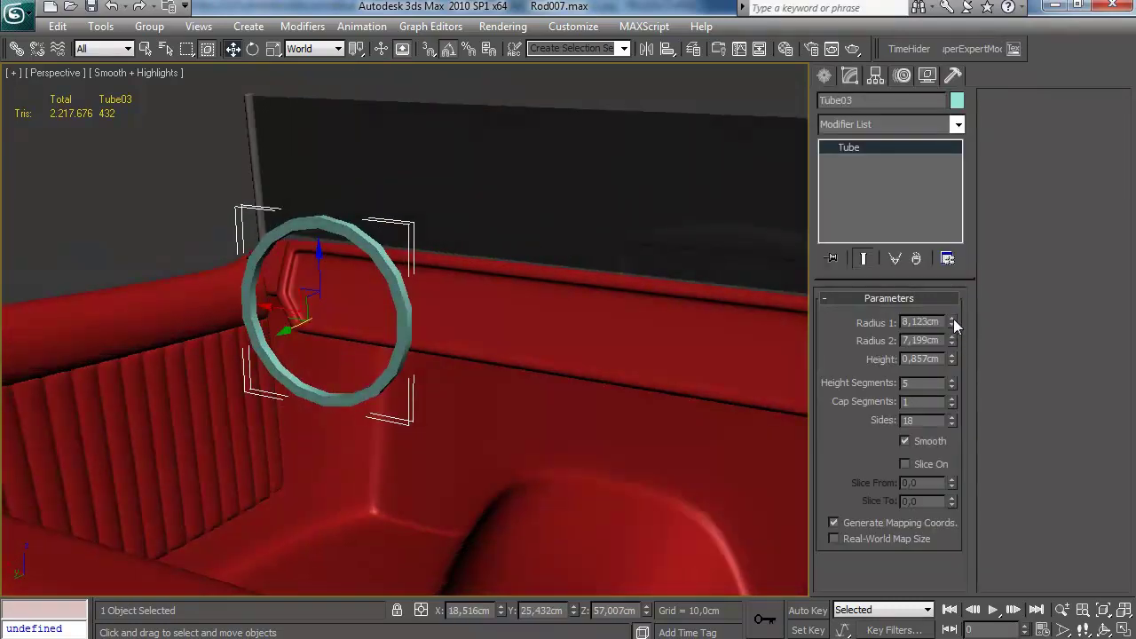
drag(954, 321, 953, 313)
drag(953, 357, 952, 350)
Step: Raise the rim tube clear above the car body to about Z 88,4 cm
alt+middle_drag(515, 310, 399, 323)
key(e)
key(w)
drag(371, 318, 382, 67)
scroll(382, 71, down, 2)
middle_drag(383, 115, 401, 170)
drag(385, 233, 391, 169)
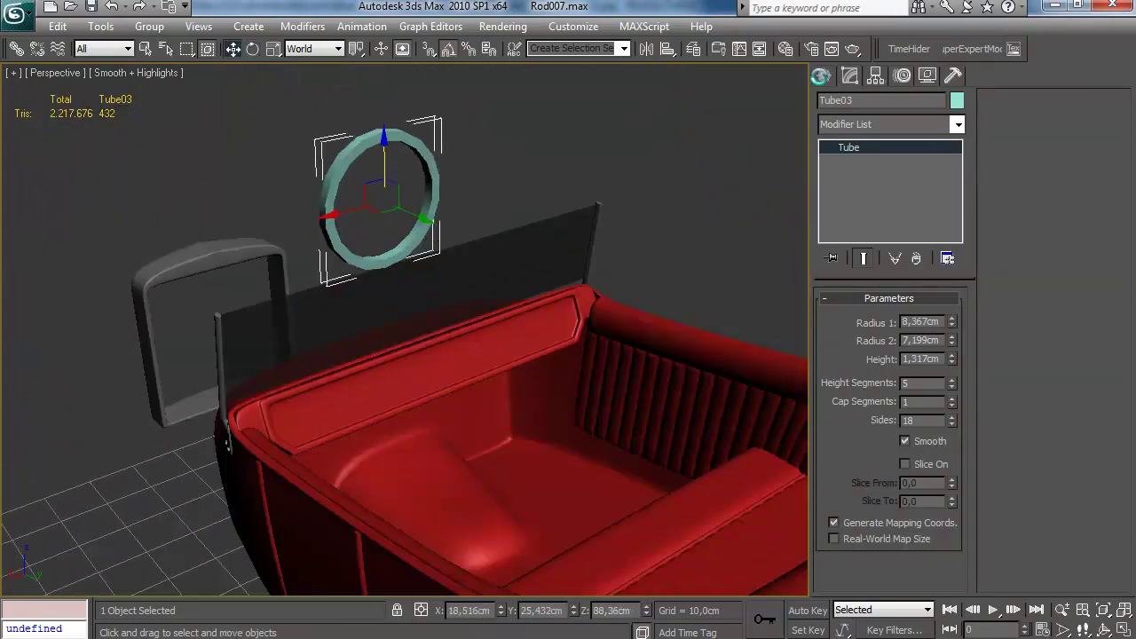
Step: Create a small cylinder in the Front view for the wheel hub, about 1,4 cm in radius and 1 cm deep
click(832, 75)
click(855, 225)
key(alt+w)
right_click(135, 219)
key(alt+w)
drag(516, 238, 518, 239)
key(w)
Step: Align the hub cylinder center to center with the rim tube
key(alt+w)
middle_click(665, 380)
key(alt+w)
alt+middle_drag(665, 380, 631, 363)
scroll(637, 353, up, 3)
click(693, 50)
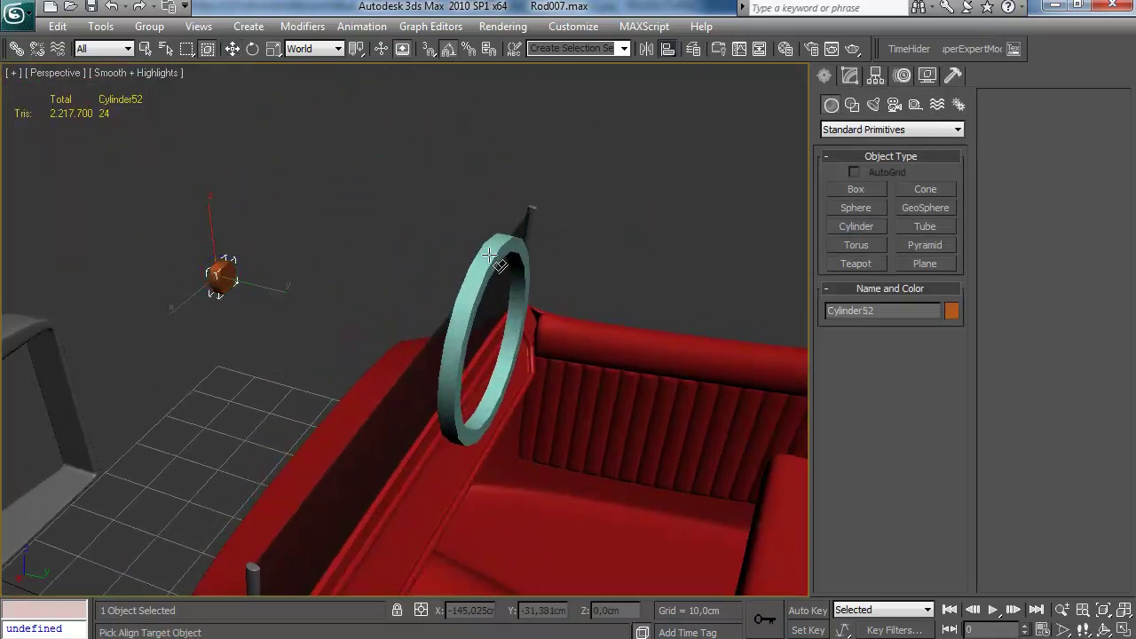
click(522, 267)
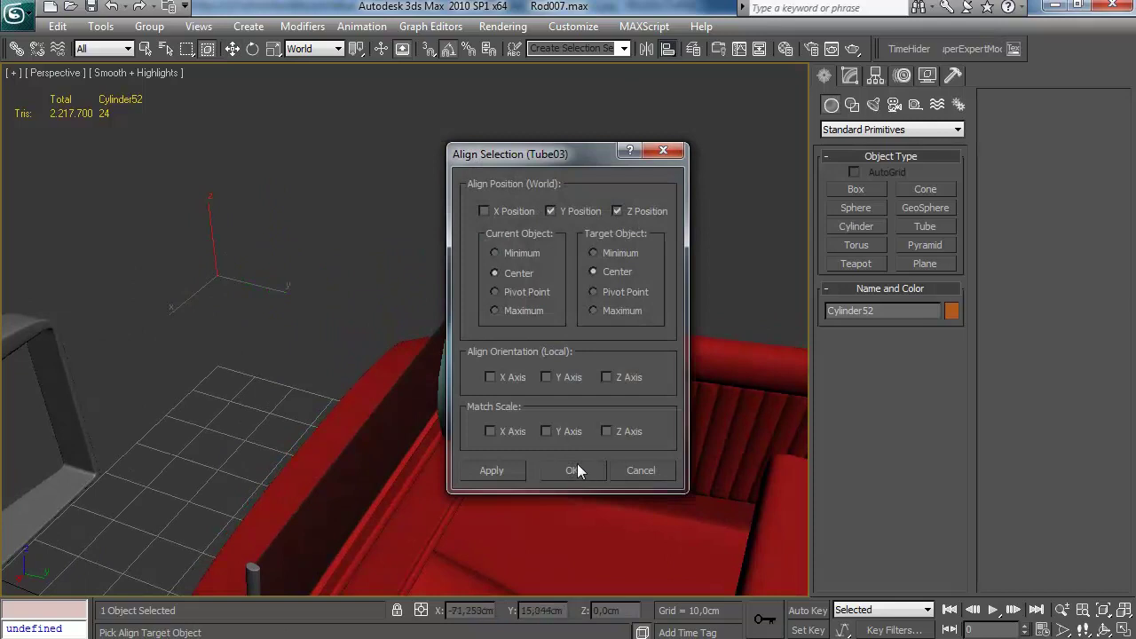
click(576, 464)
Step: Set the hub cylinder to 12 sides, show edged faces and reduce the rim tube to 1 height segment
click(850, 75)
click(954, 392)
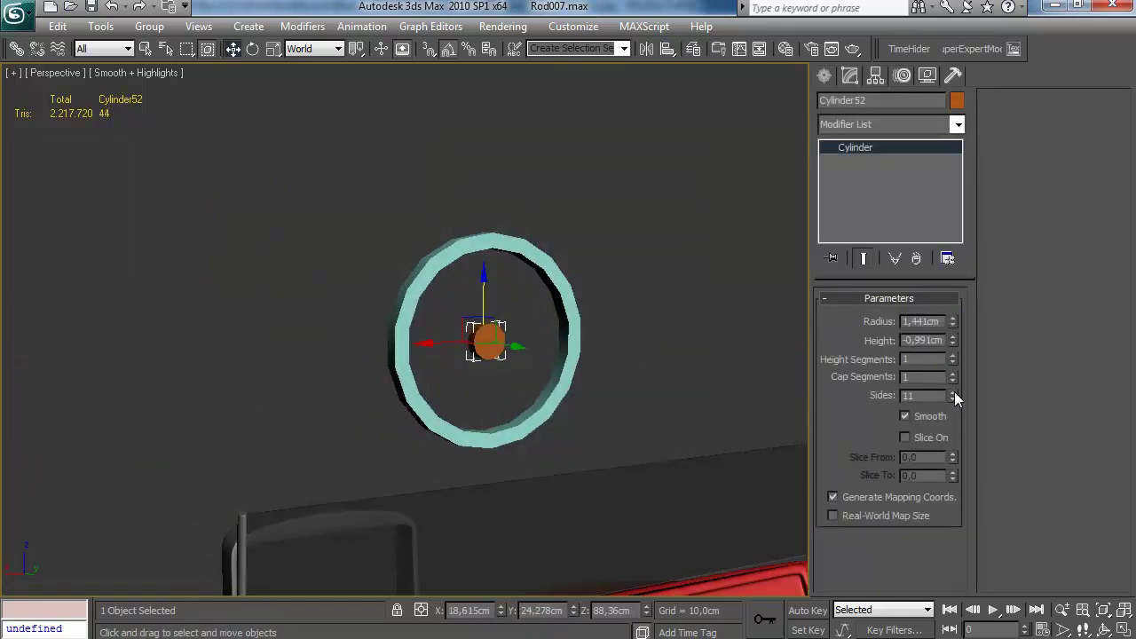
alt+middle_drag(545, 313, 539, 313)
key(F4)
click(540, 311)
right_click(952, 387)
Step: Convert the rim to an Editable Poly with the hub cylinder attached, and select the hub's front polygon
alt+middle_drag(617, 403, 556, 362)
scroll(556, 361, up, 4)
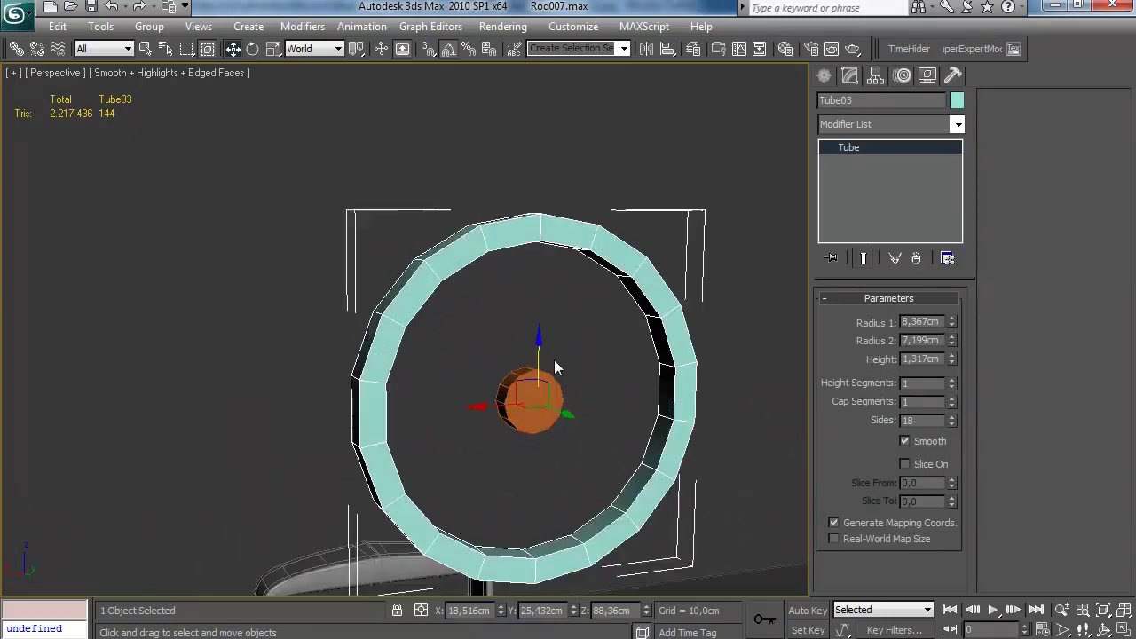
right_click(879, 147)
click(959, 282)
key(4)
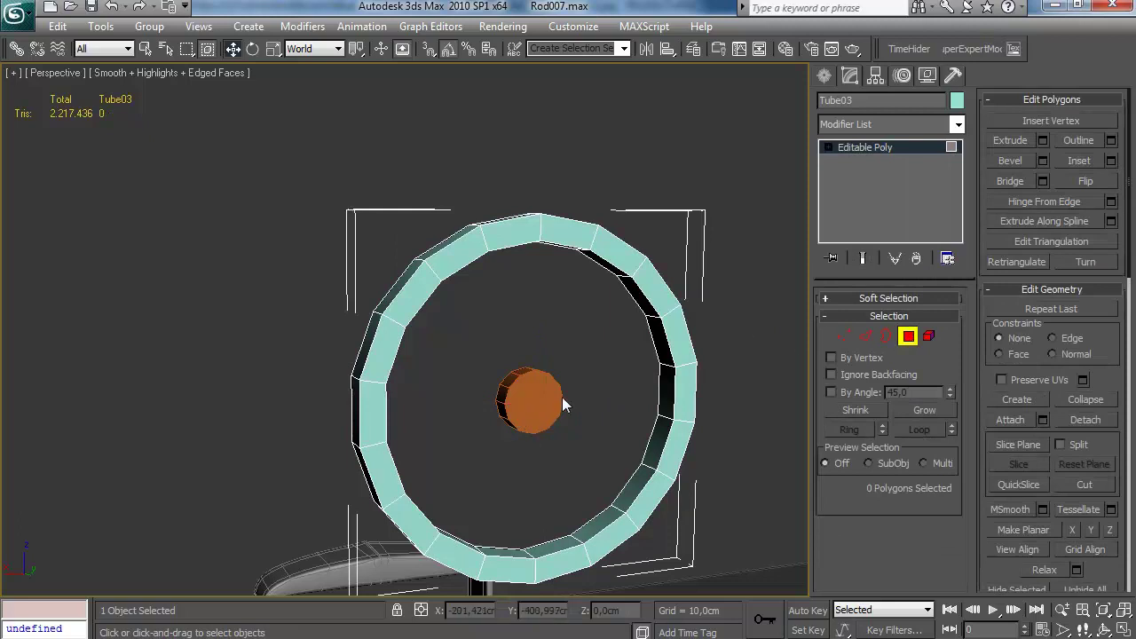
click(530, 399)
click(516, 413)
scroll(533, 382, up, 3)
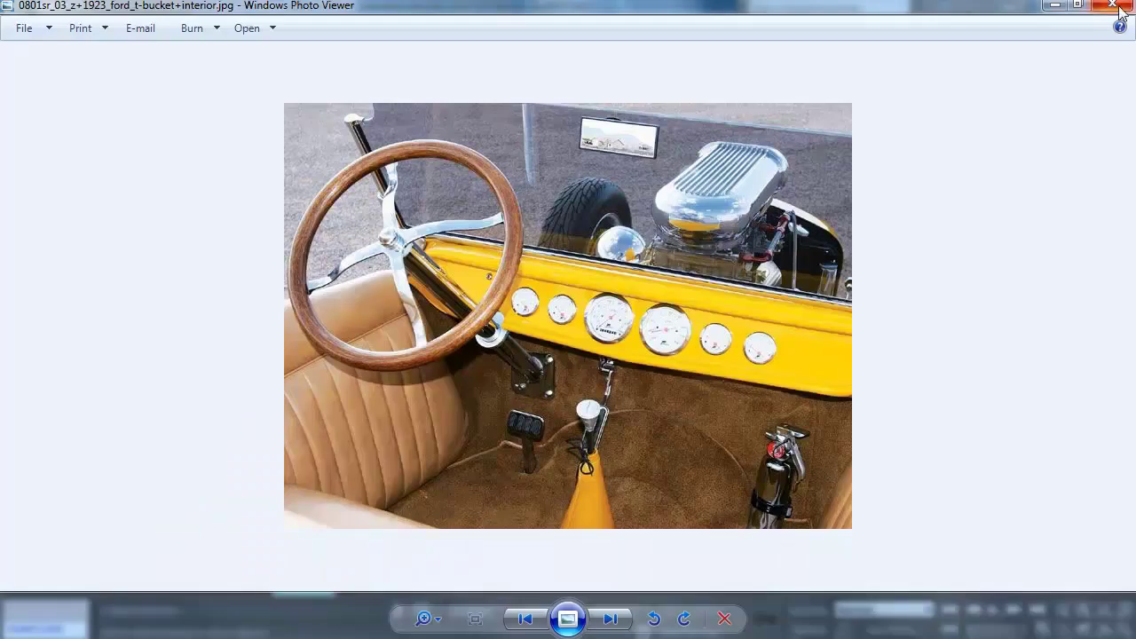
Step: Open the saved steering wheel photo and zoom in to examine the hub and spokes
click(1112, 6)
double_click(530, 240)
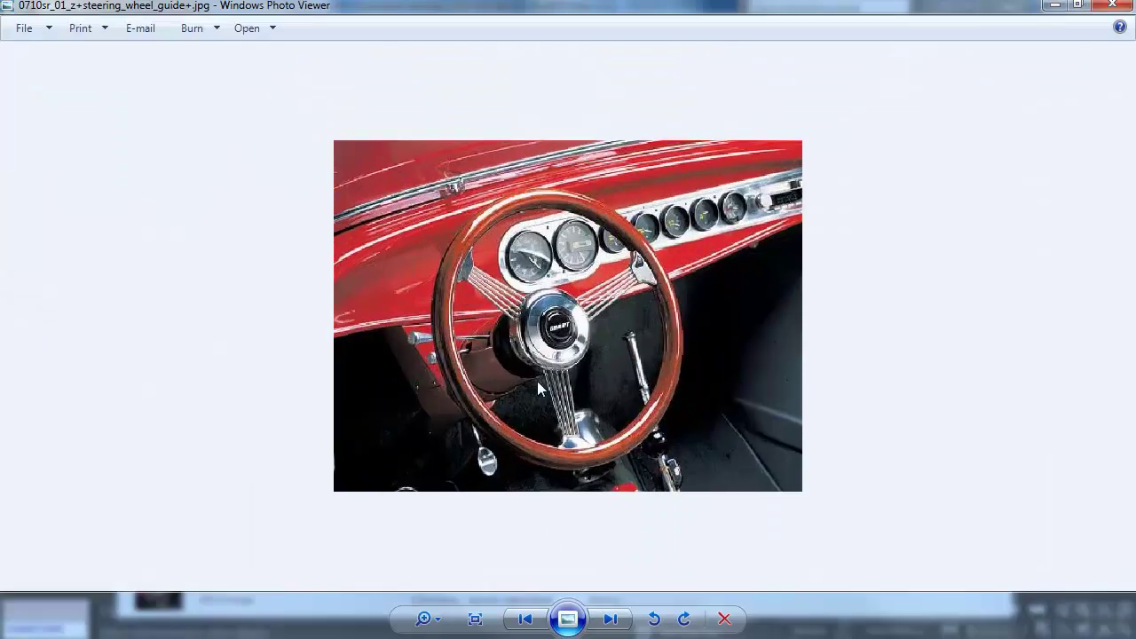
scroll(559, 404, up, 3)
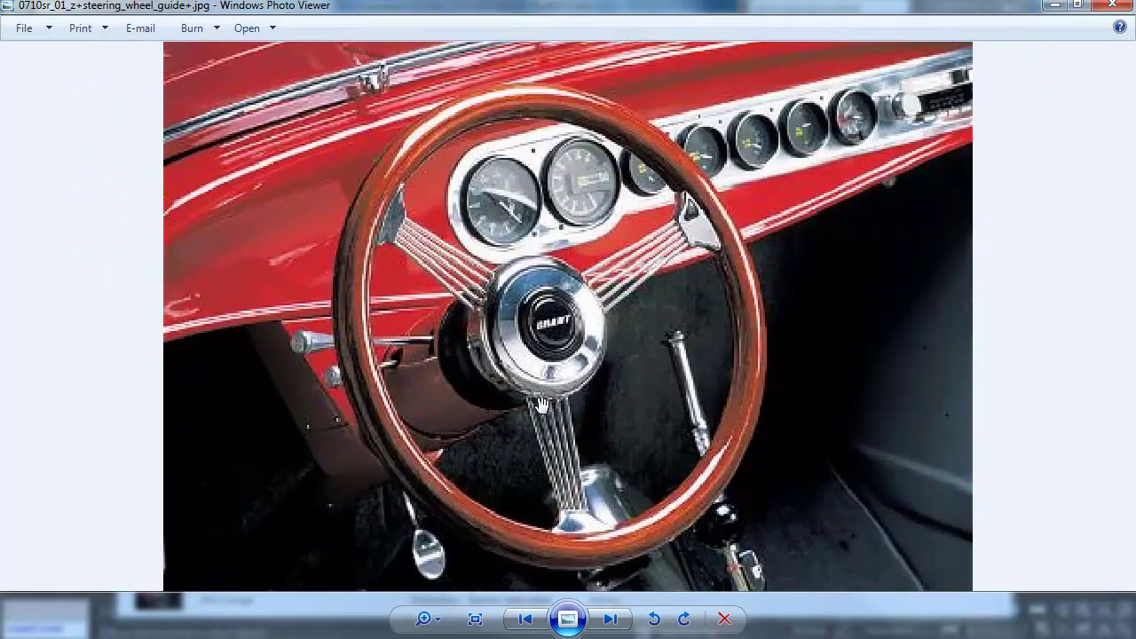
drag(532, 439, 531, 416)
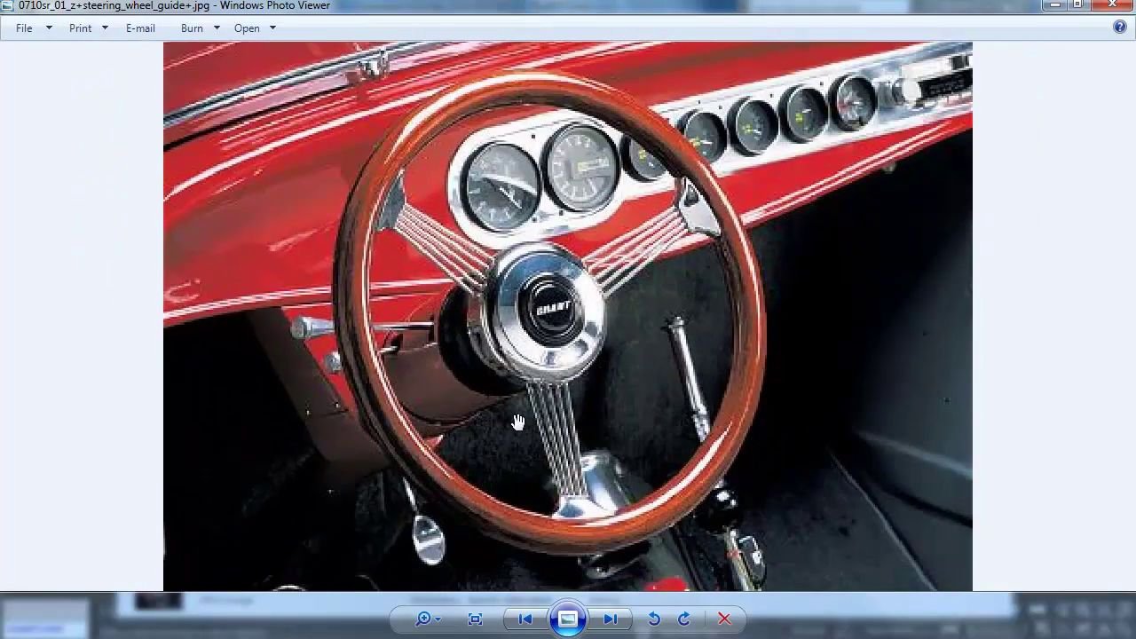
click(376, 630)
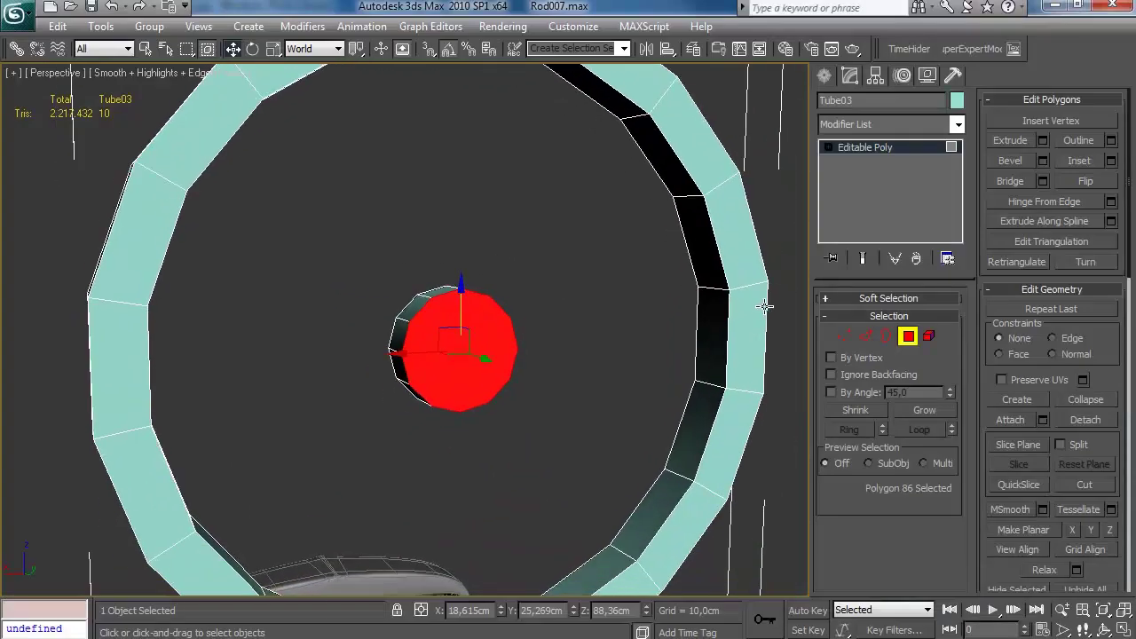
Step: Scale up the hub inside the wheel rim and reselect its front polygon
drag(354, 451, 354, 451)
key(r)
drag(441, 319, 419, 291)
click(522, 350)
key(w)
alt+middle_drag(580, 403, 497, 328)
Step: Inset the hub's front polygon by 0,51 cm and pull the inner face slightly outward
click(1110, 161)
drag(777, 271, 776, 319)
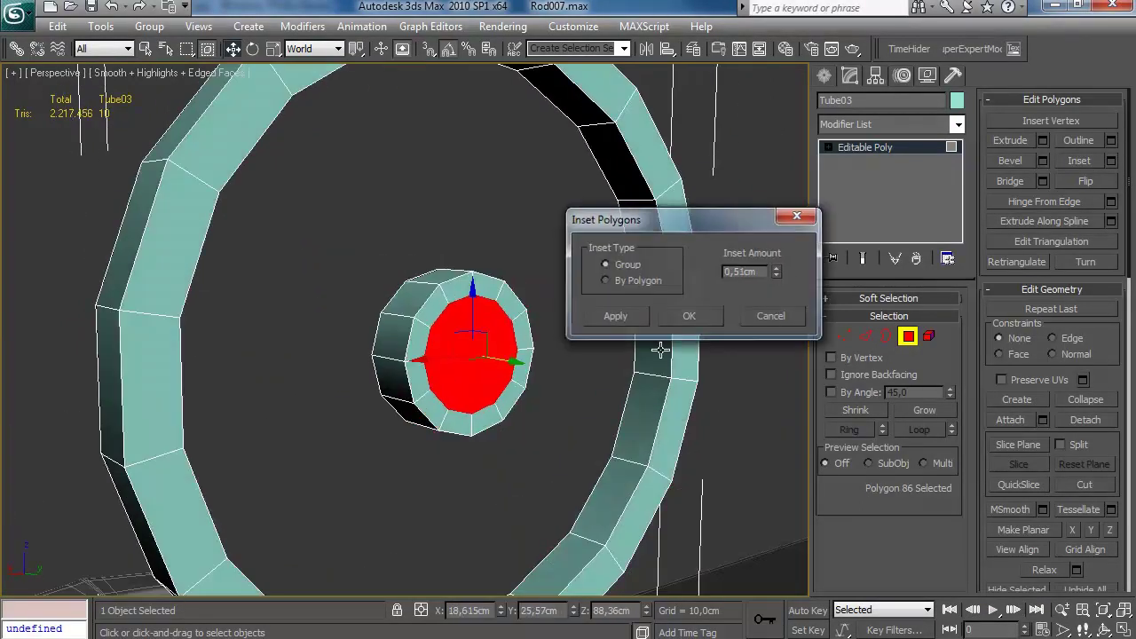
click(707, 320)
alt+middle_drag(503, 333, 538, 361)
drag(514, 374, 528, 380)
Step: Inset the hub's inner front polygon again with a reduced amount and extrude the resulting face
click(1111, 161)
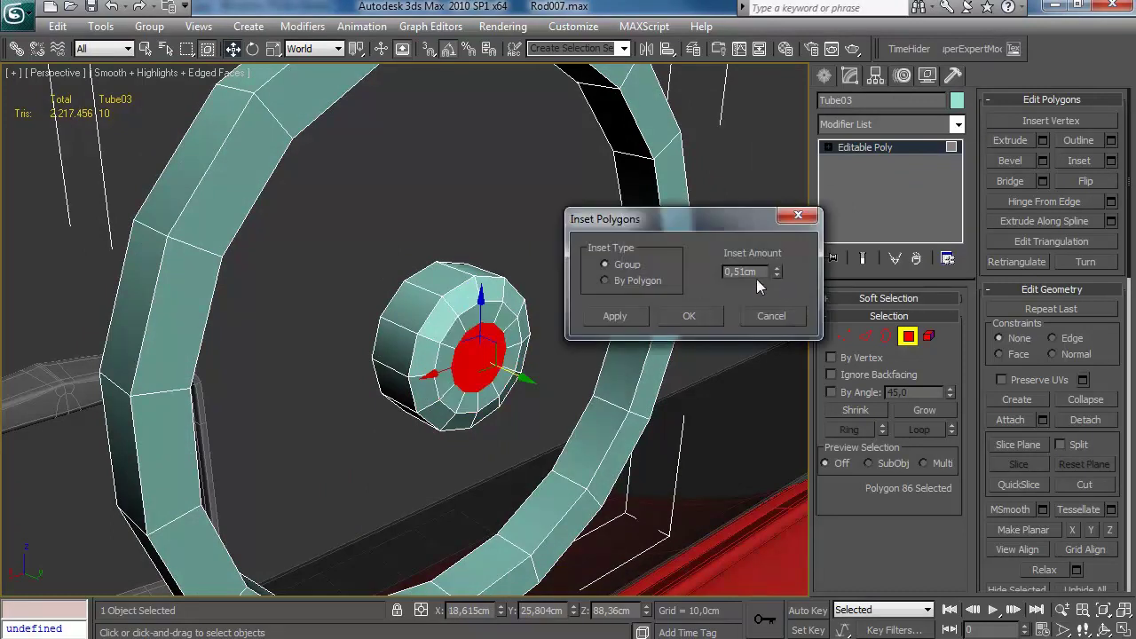
drag(777, 280, 776, 348)
click(692, 317)
click(1043, 140)
right_click(776, 266)
click(693, 325)
Step: Bevel the hub's inner front face, grow the selection by one ring, and shift it slightly
click(1043, 160)
mouse_move(577, 426)
alt+middle_down()
mouse_move(340, 403)
mouse_move(588, 416)
alt+middle_up()
click(691, 333)
click(925, 411)
scroll(589, 416, up, 5)
drag(660, 472, 658, 464)
scroll(644, 446, down, 5)
alt+middle_drag(643, 446, 536, 380)
scroll(576, 413, up, 5)
Step: Add two-segment supporting edge loops to the two edge rings around the recess in the hub's front face
click(869, 337)
click(544, 299)
key(alt+r)
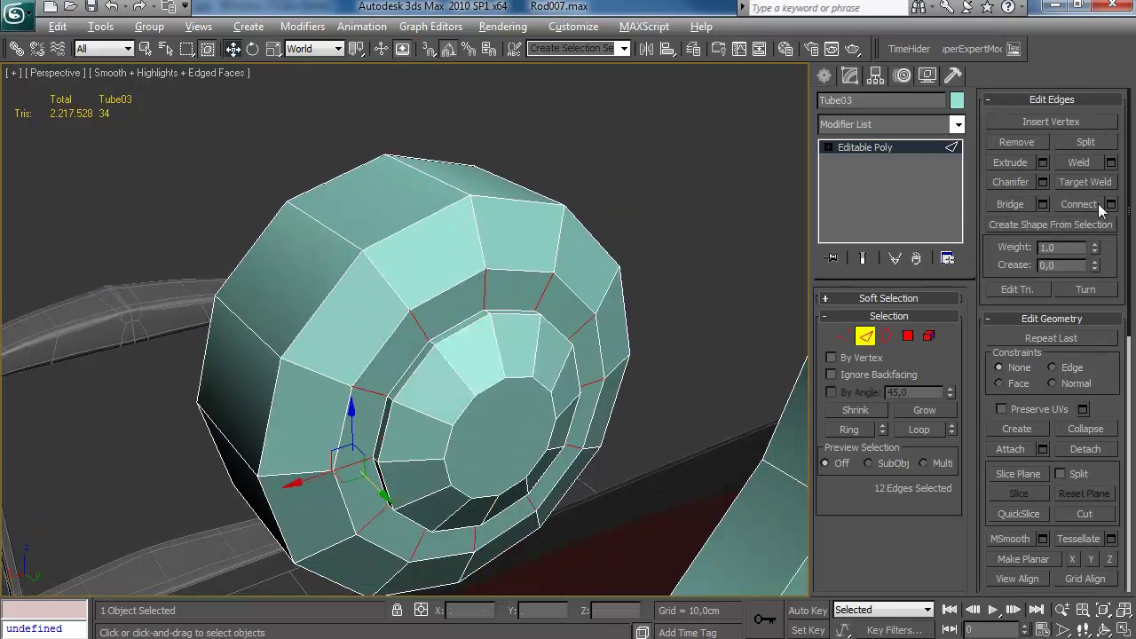
click(1112, 204)
click(689, 344)
key(alt+r)
click(1111, 205)
click(709, 346)
Step: Bevel the hub's central front polygon with a height of 0,1 cm and an outline amount of -0,45 cm
key(4)
click(531, 419)
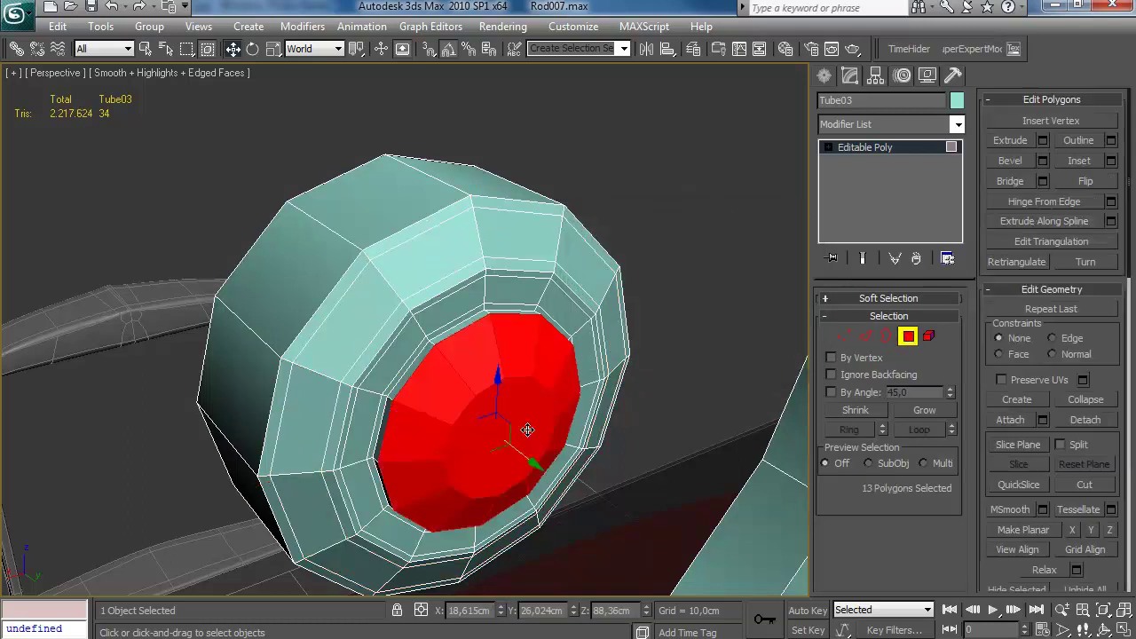
click(1043, 161)
drag(782, 282, 782, 302)
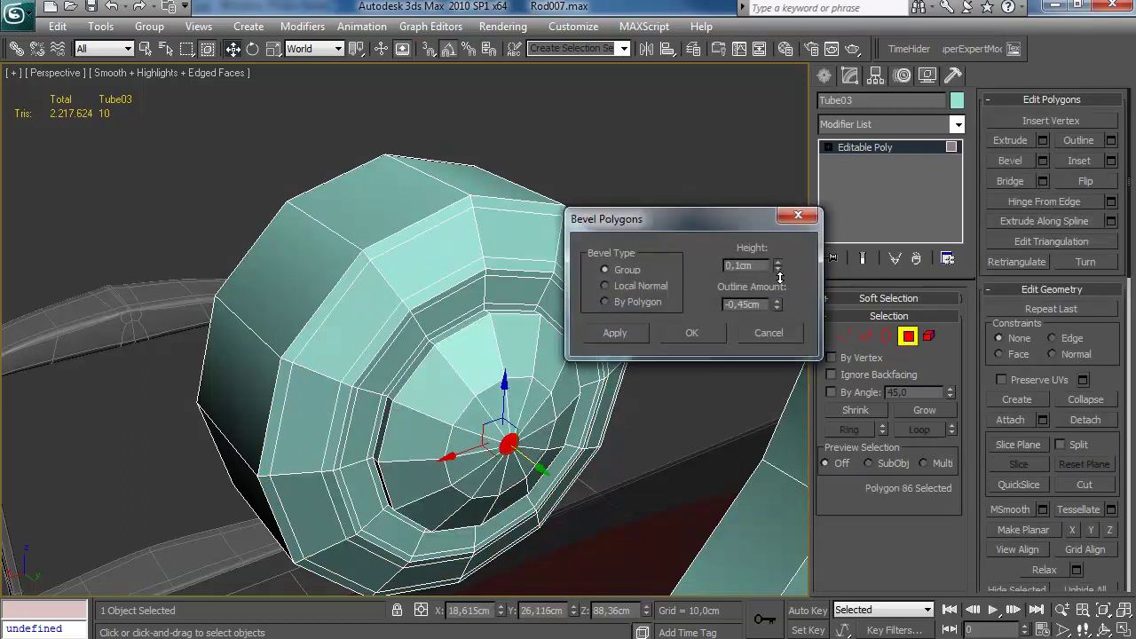
click(705, 336)
Step: Collapse the 12 vertices at the hub's centre into a single point and leave vertex editing
key(r)
key(1)
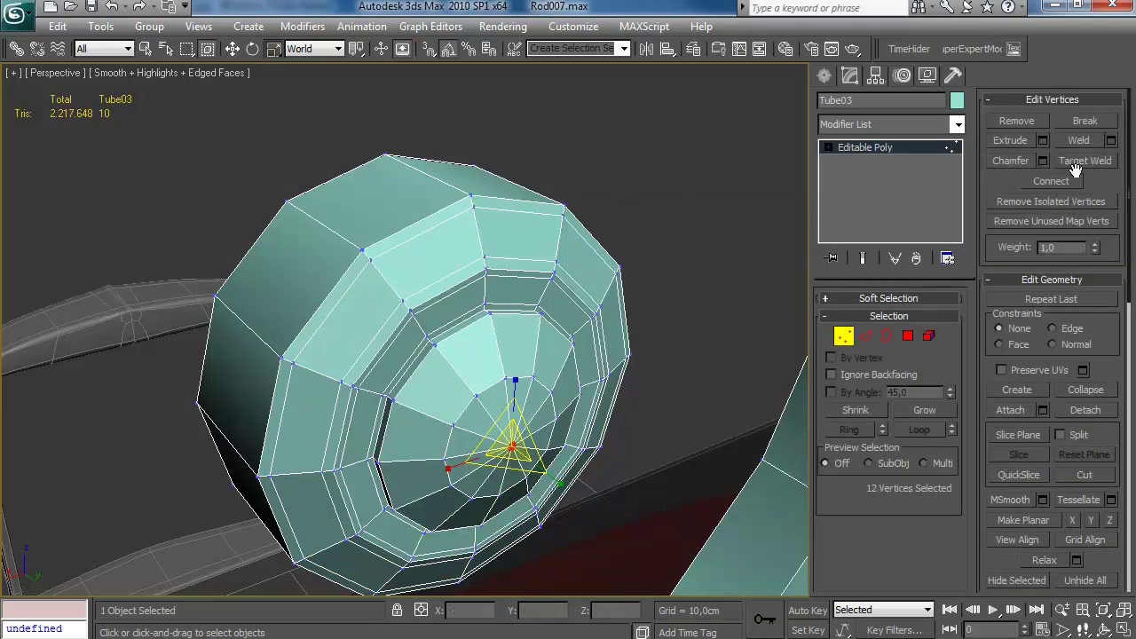
key(1)
click(685, 303)
alt+middle_drag(684, 304, 553, 495)
scroll(685, 300, down, 4)
click(483, 317)
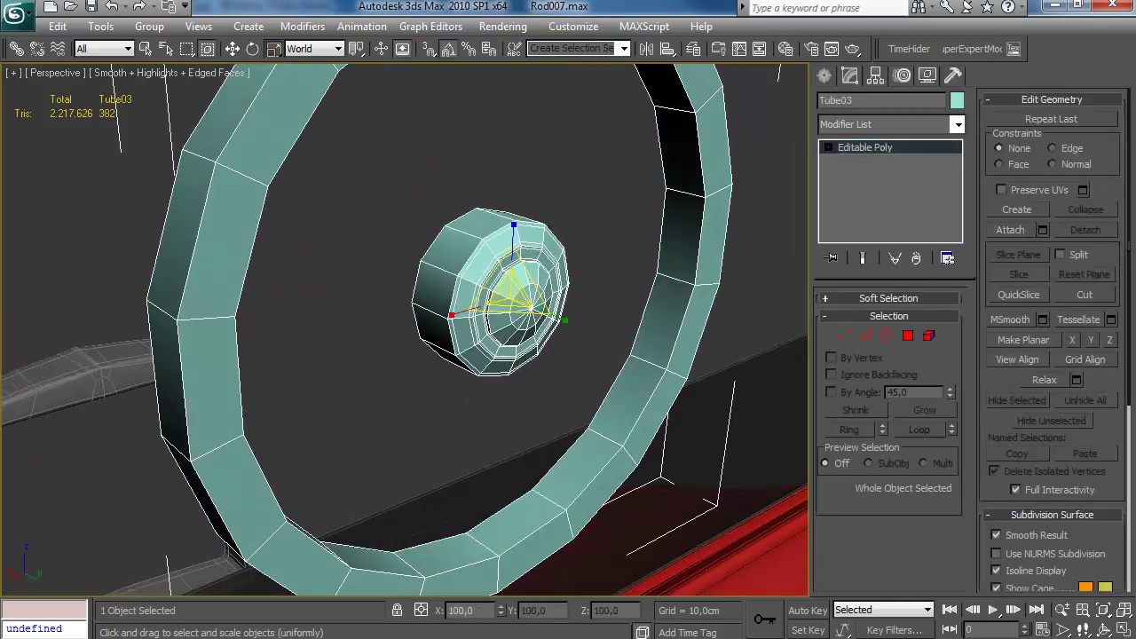
Step: Check the steering wheel photo and connect the hub's side edges with 2 segments and a pinch of 58
click(506, 577)
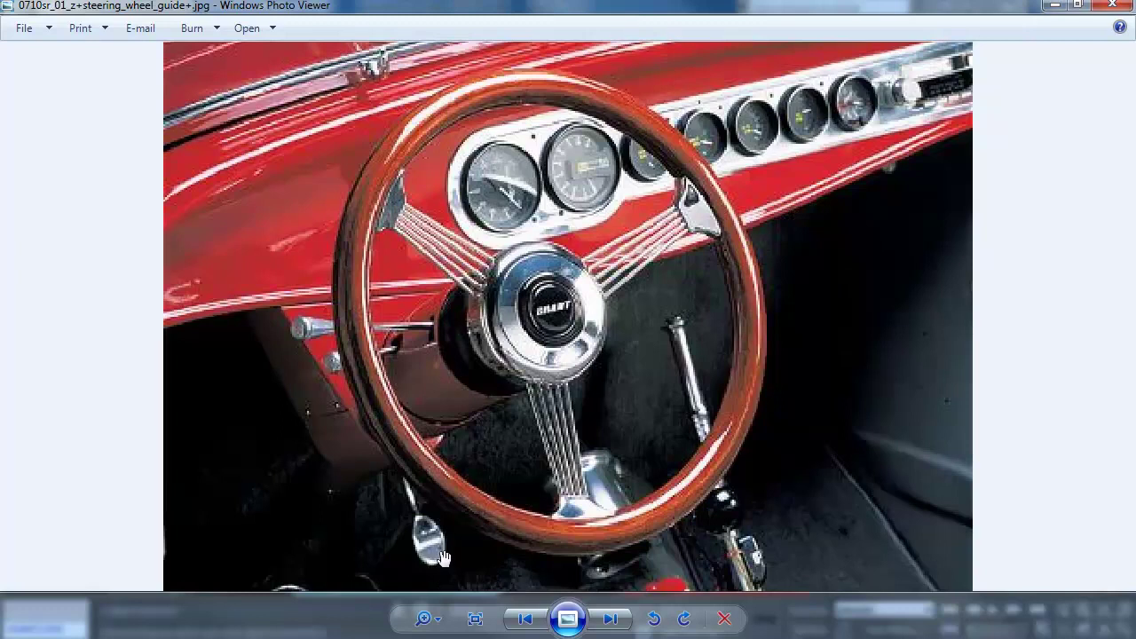
key(alt+Tab)
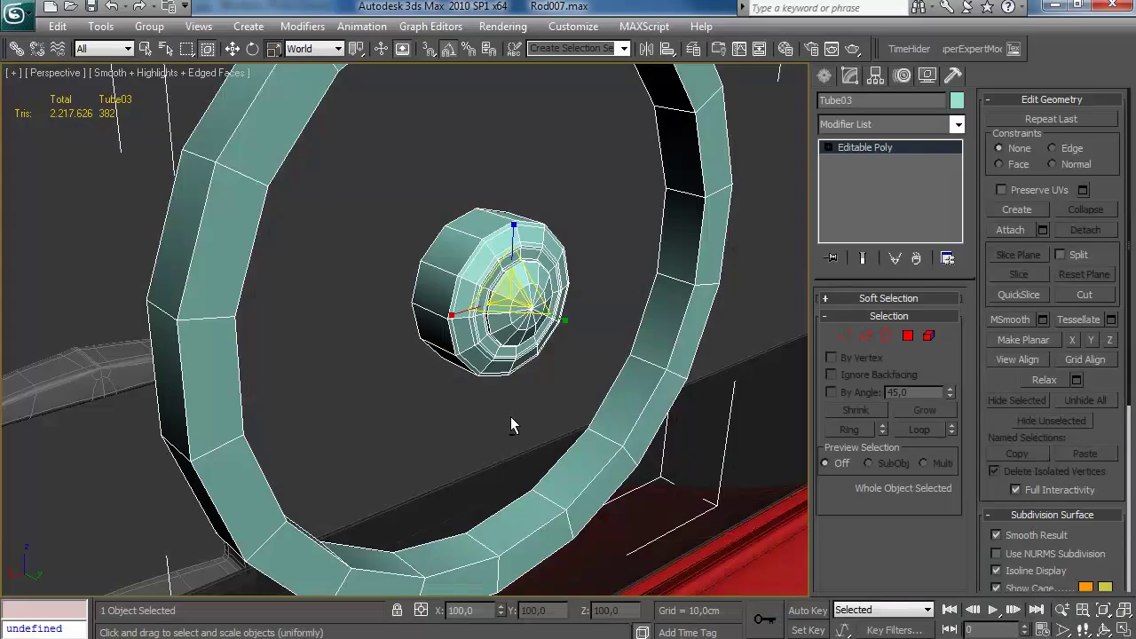
click(866, 335)
click(1111, 204)
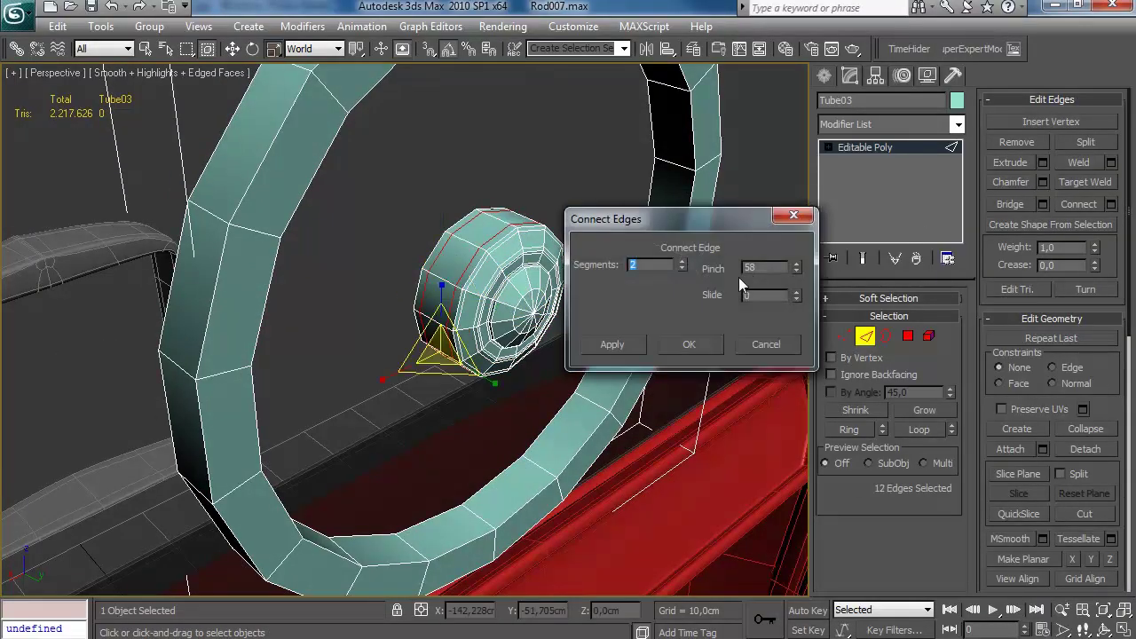
click(716, 343)
Step: Extrude the 12-polygon band around the hub's side 0,07 cm by local normal and inset it by 0,07 cm
click(479, 297)
click(908, 336)
click(1044, 140)
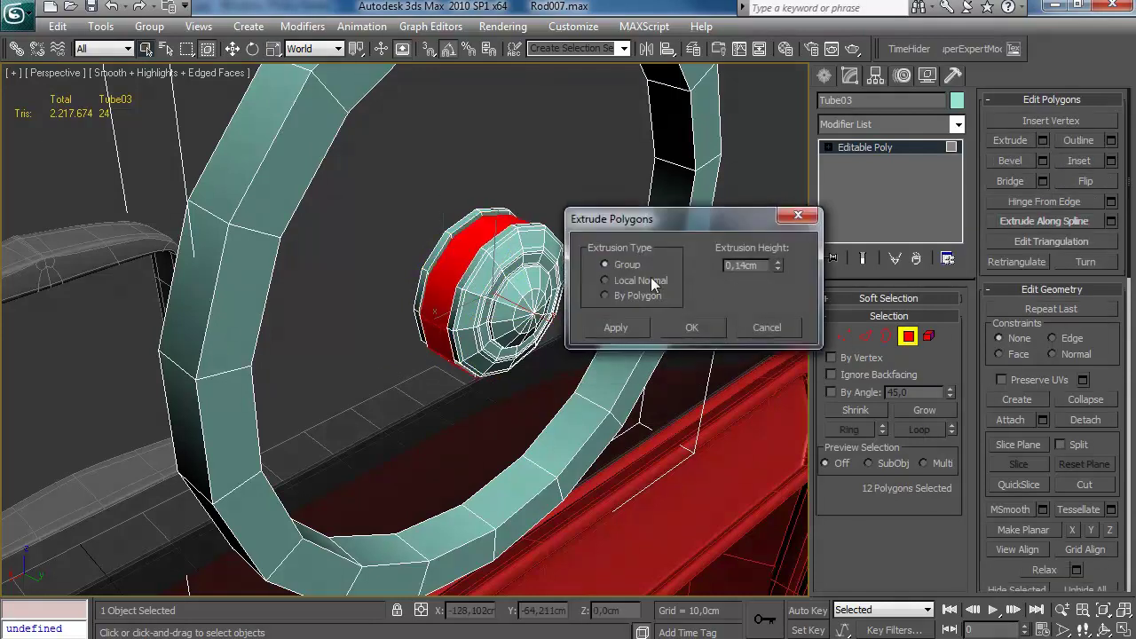
drag(778, 265, 782, 272)
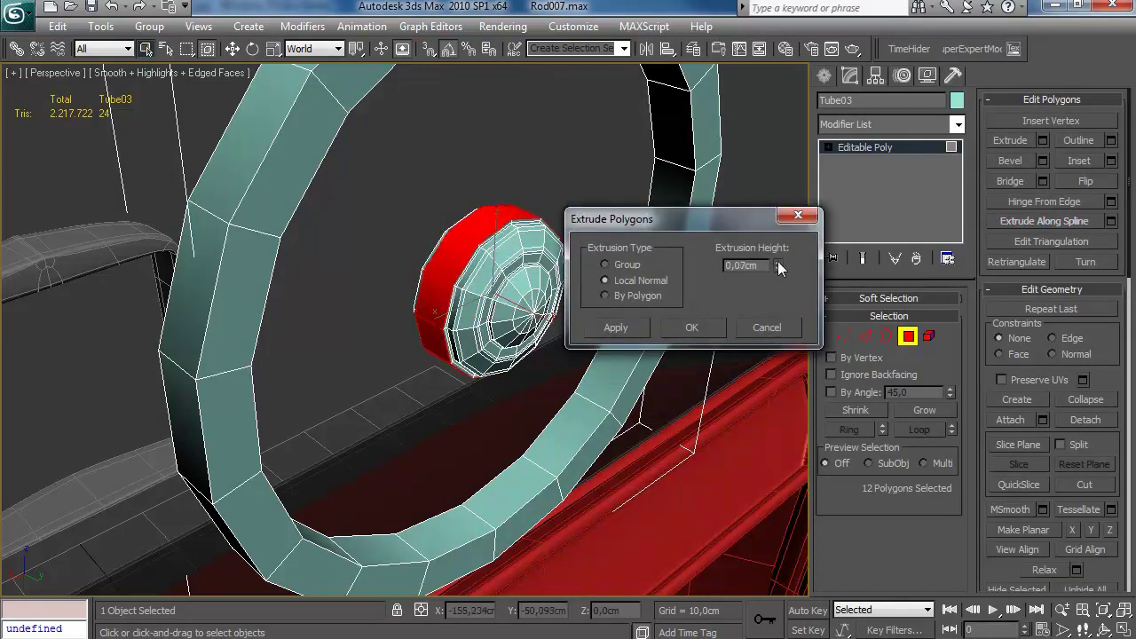
key(Return)
click(1110, 160)
click(689, 316)
alt+middle_drag(658, 323, 791, 322)
Step: Inset the hub's back polygon by 0,07 cm and extrude it
click(510, 330)
click(1111, 160)
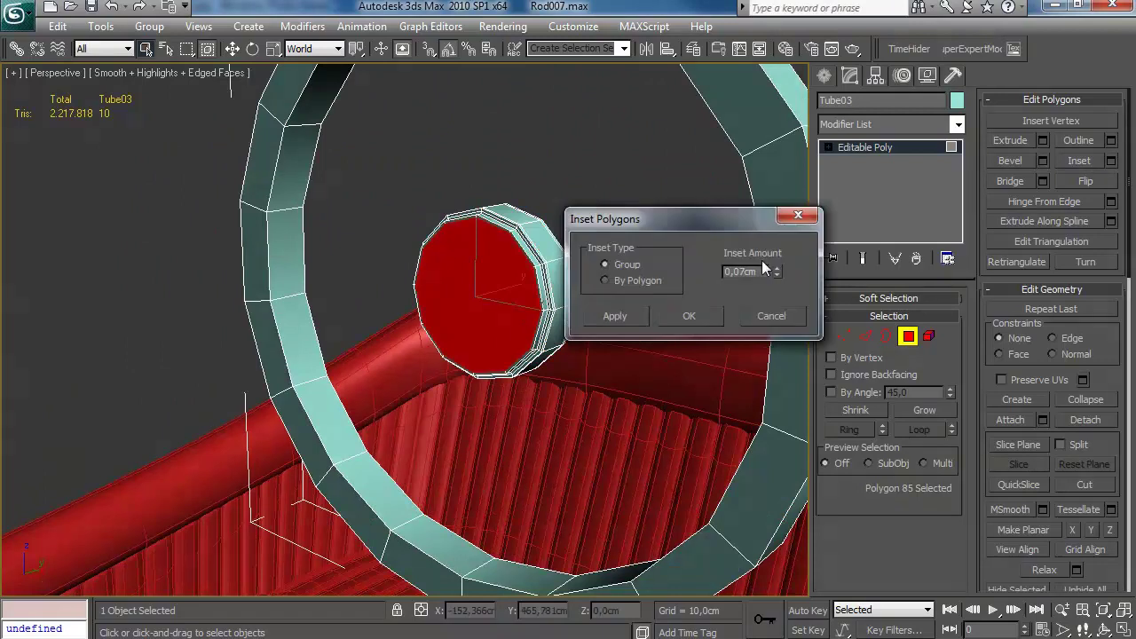
click(708, 315)
click(1043, 140)
click(692, 328)
Step: Inset the hub's back polygon again with an increased amount and extrude it with an adjusted height
click(1110, 161)
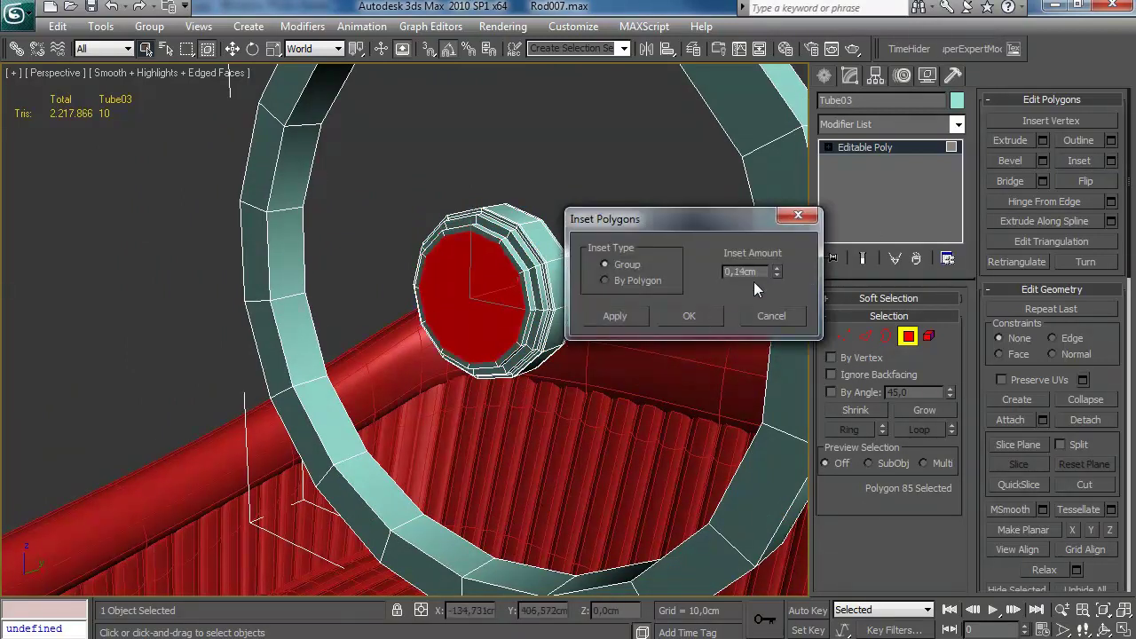
drag(779, 272, 779, 262)
click(689, 316)
click(1043, 141)
alt+middle_drag(552, 320, 486, 316)
drag(779, 265, 779, 254)
click(685, 325)
Step: Pull the hub's back polygon outward, inset it by 0,45 cm and delete the inner face
alt+middle_drag(685, 322, 617, 350)
key(w)
drag(622, 294, 565, 293)
alt+middle_drag(568, 302, 674, 267)
click(1111, 160)
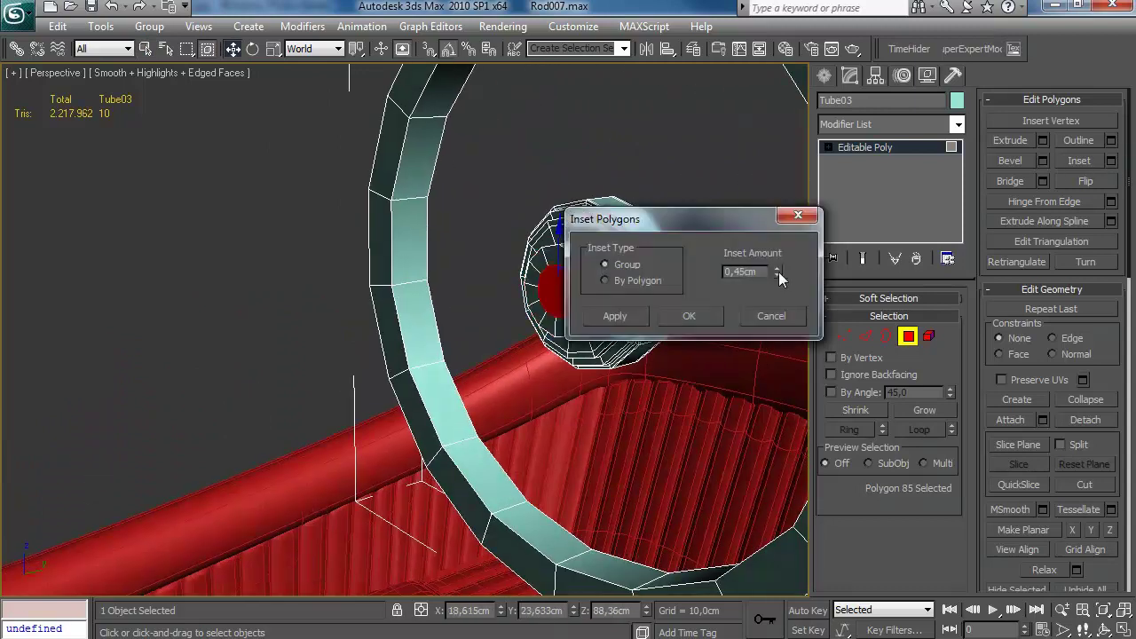
click(711, 319)
alt+middle_drag(711, 320, 760, 314)
key(Delete)
Step: Apply TurboSmooth with 2 iterations to the steering wheel and turn off the edged-faces display
alt+middle_drag(666, 377, 472, 345)
scroll(472, 346, down, 3)
click(908, 335)
click(929, 177)
key(F4)
scroll(609, 316, down, 3)
alt+middle_drag(602, 311, 659, 335)
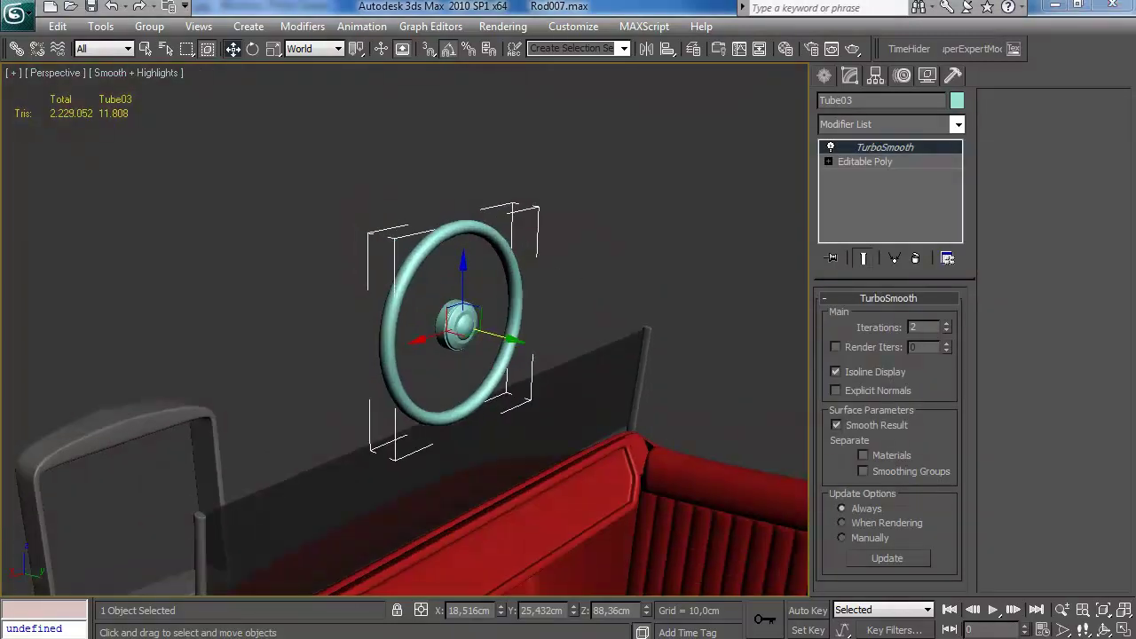
Step: Check the spoke mounts in the photo and draw a box about 2,34 by 0,826 cm on the rim's bottom in the Front view
click(481, 573)
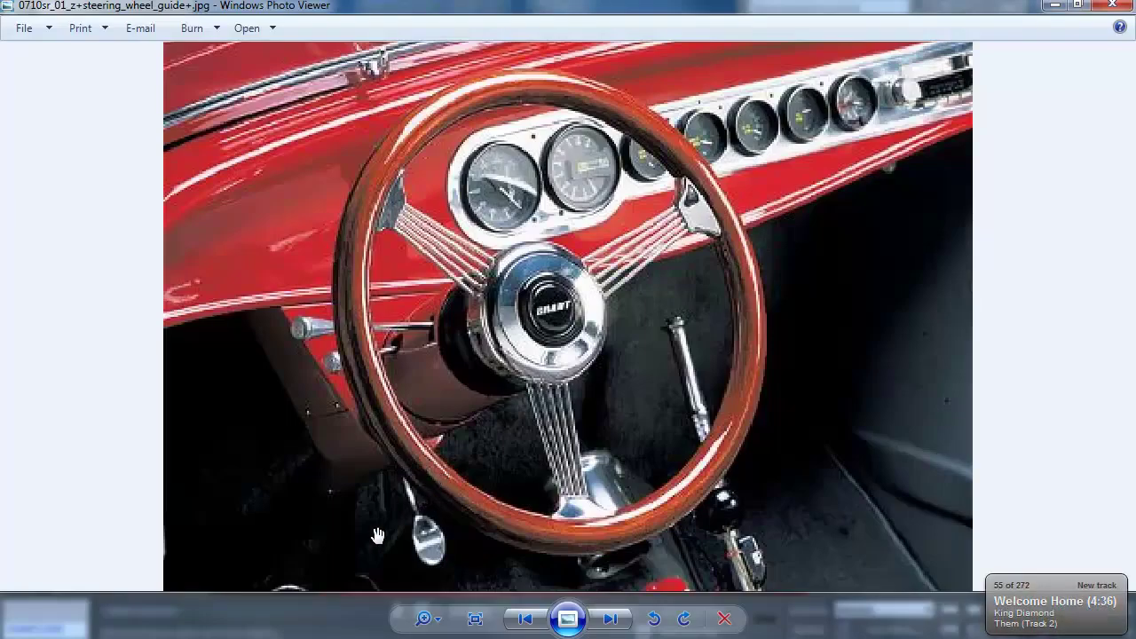
key(alt+Tab)
click(824, 76)
click(855, 190)
key(alt+w)
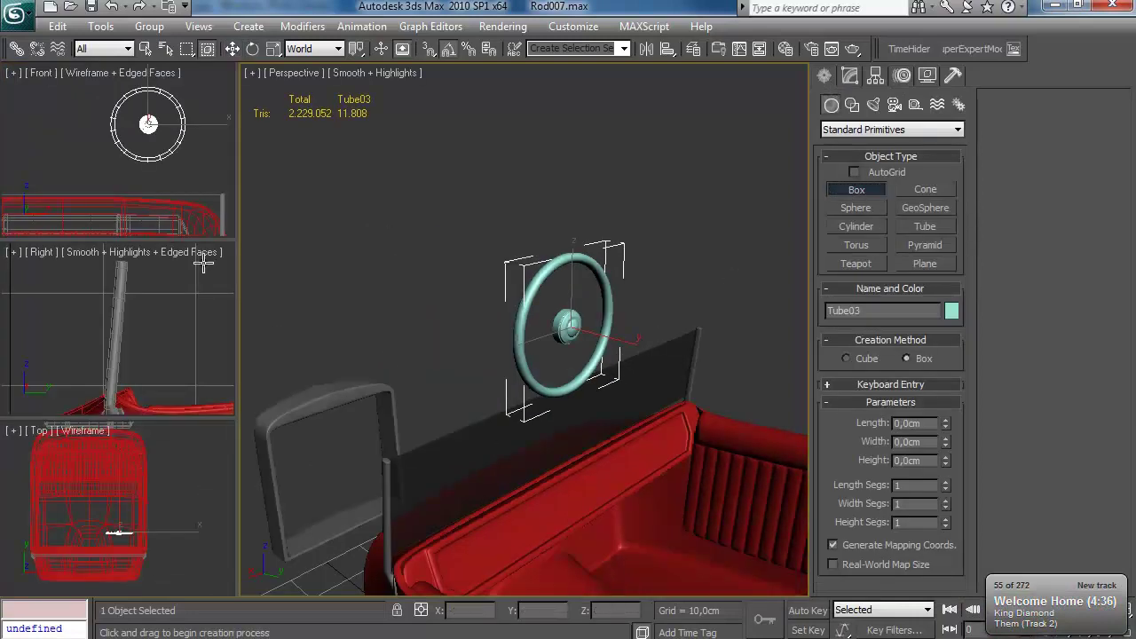
middle_click(169, 151)
key(alt+w)
scroll(477, 365, up, 3)
drag(476, 365, 548, 390)
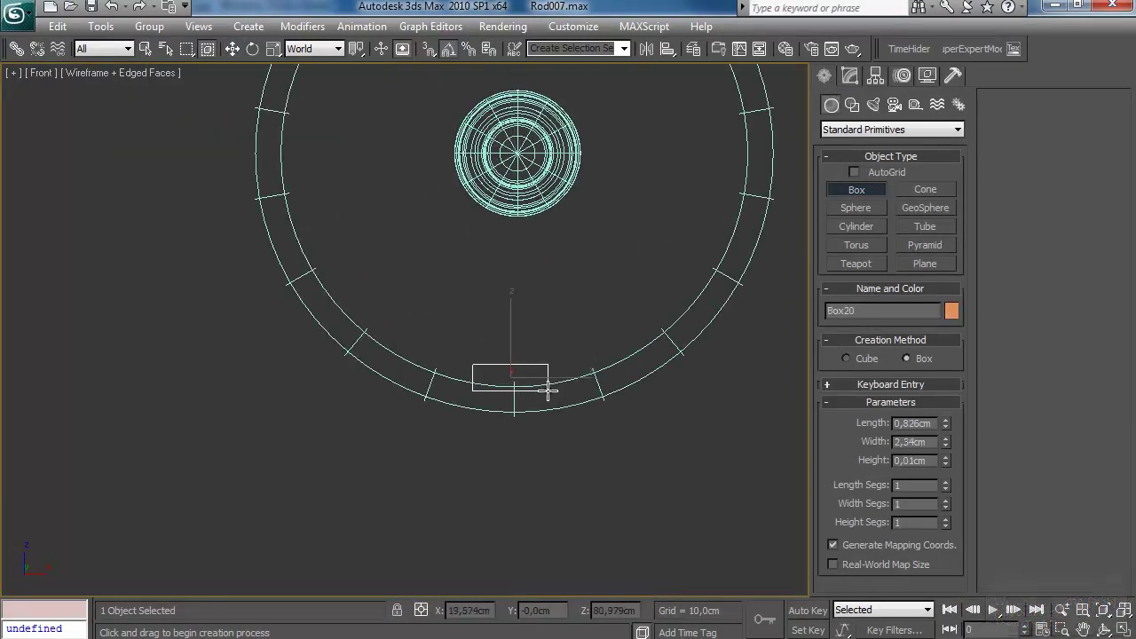
click(549, 390)
right_click(538, 355)
Step: Align the small box with the steering wheel's centre in X and Y
click(667, 49)
click(540, 205)
click(571, 471)
scroll(508, 382, up, 4)
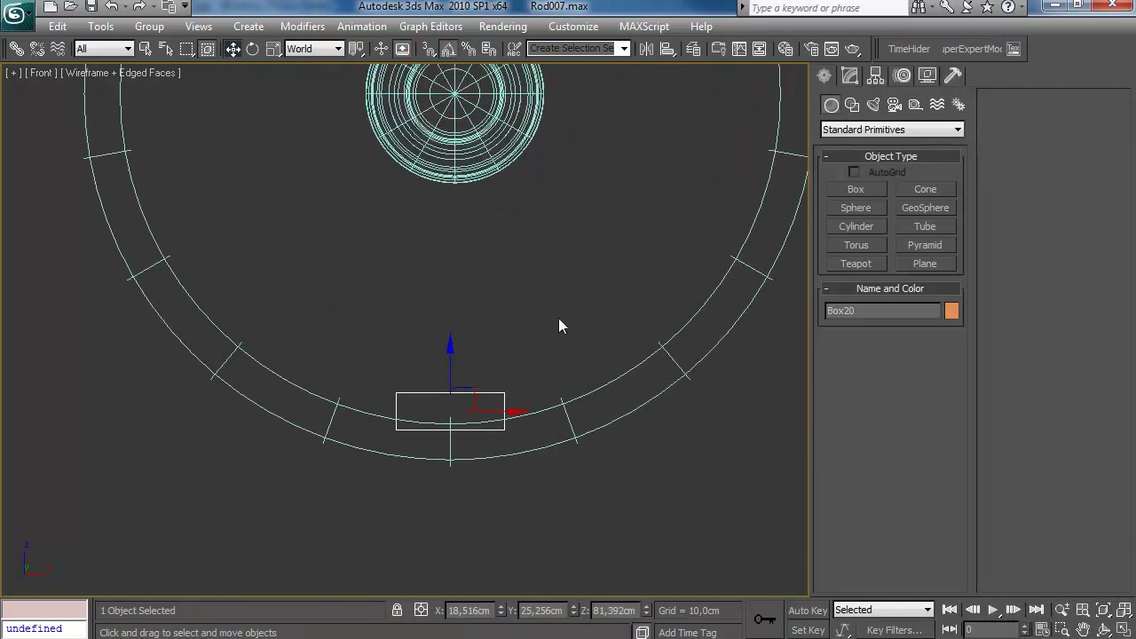
Step: Convert the small box to an Editable Poly and scale its upper edges to 78% in X
click(850, 75)
key(ctrl+y)
key(ctrl+z)
right_click(869, 151)
click(874, 277)
click(865, 336)
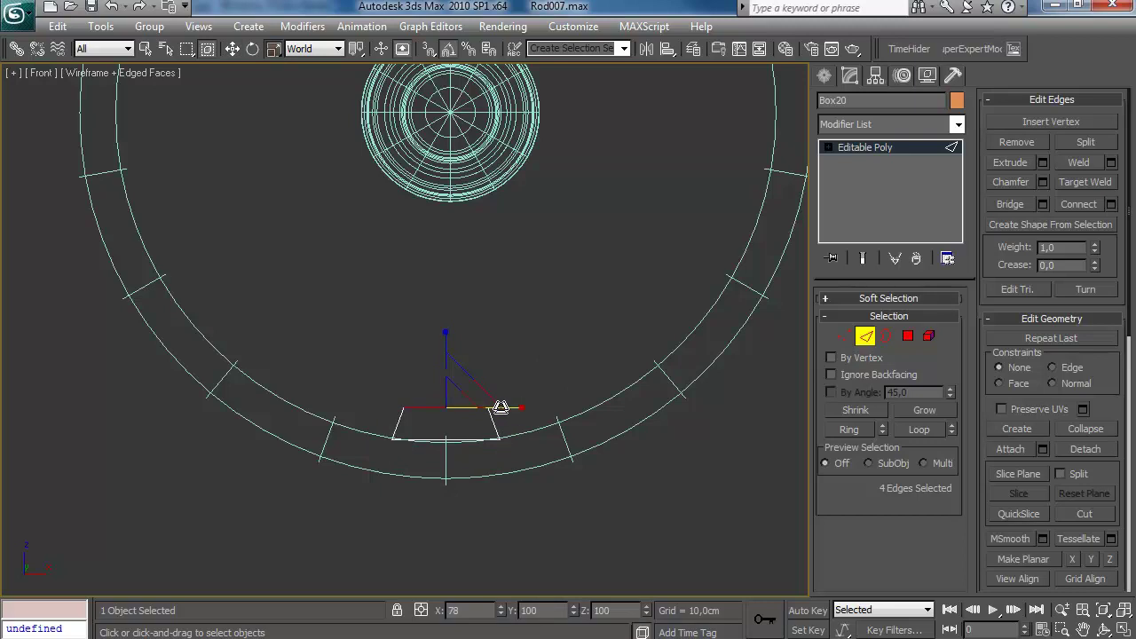
Step: Connect the box's horizontal edges with 2 segments and shift edges vertically to follow the rim's curve
click(1112, 204)
click(684, 259)
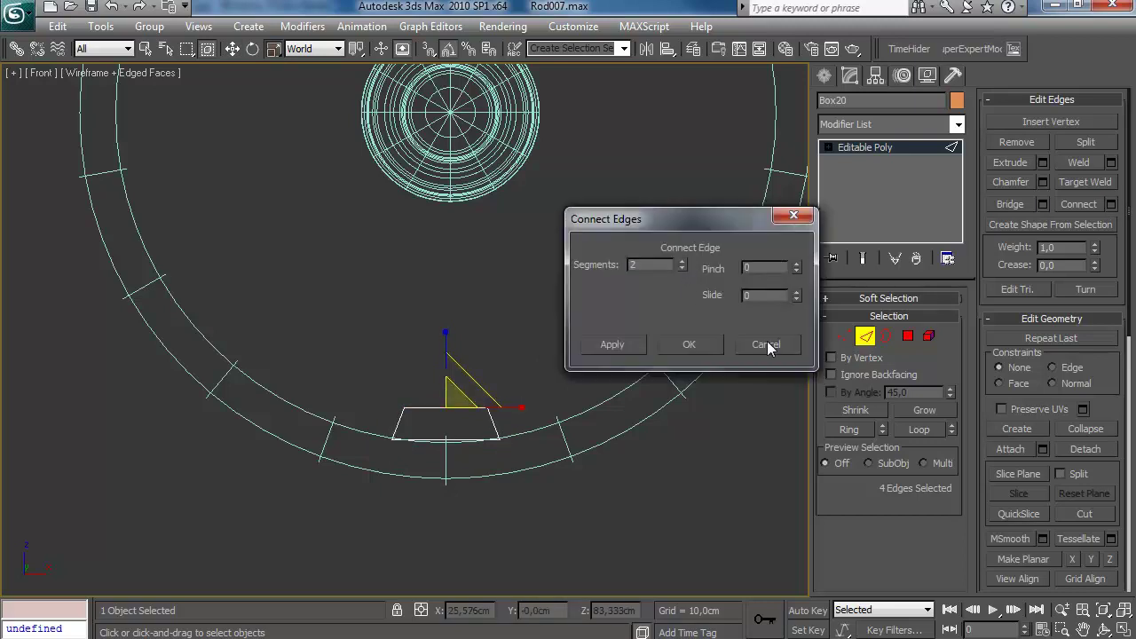
click(756, 338)
click(1111, 204)
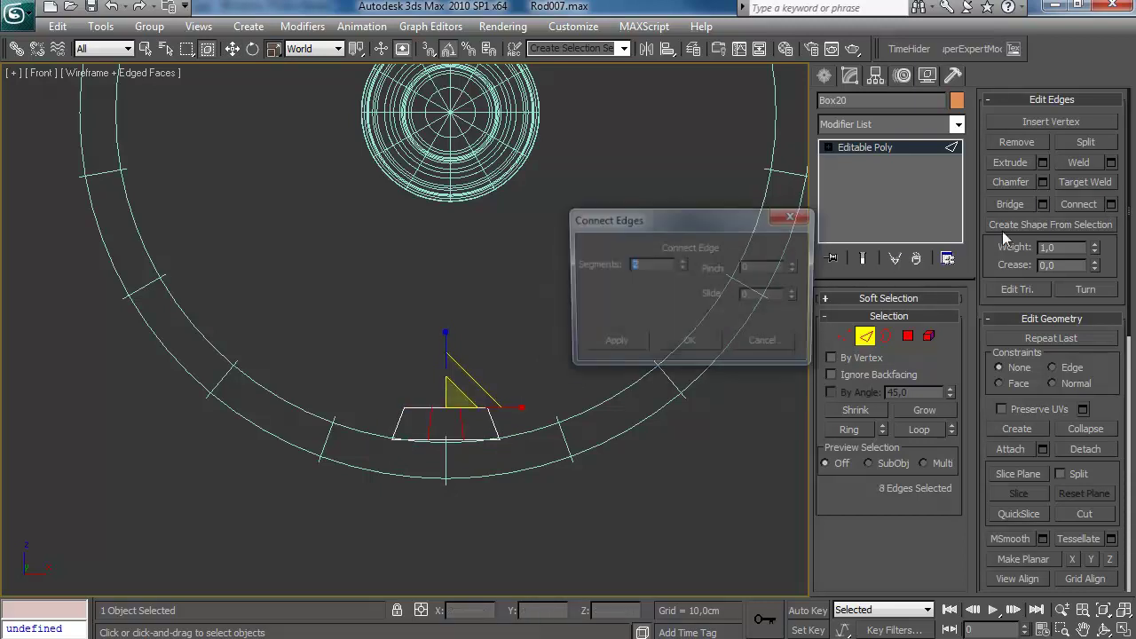
click(687, 344)
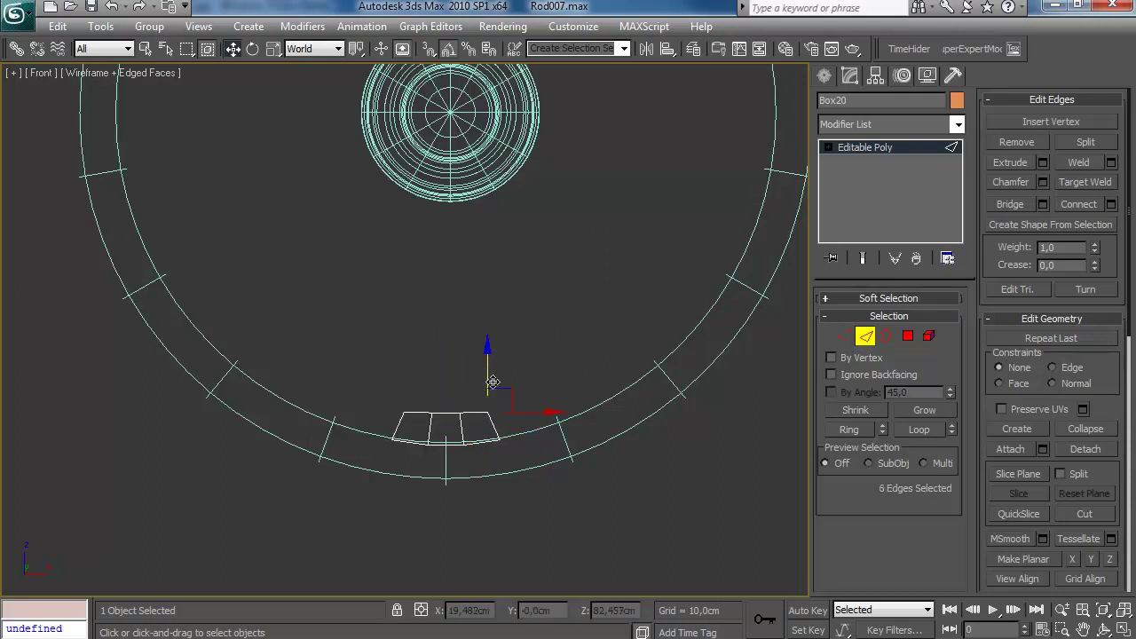
Step: Scale the box's selected edges in the Perspective view to fit it around the rim's thickness
key(alt+w)
right_click(632, 436)
key(alt+w)
mouse_move(634, 436)
middle_down()
mouse_move(540, 307)
mouse_move(507, 378)
mouse_move(554, 424)
middle_up()
scroll(540, 307, up, 3)
scroll(507, 378, up, 5)
key(r)
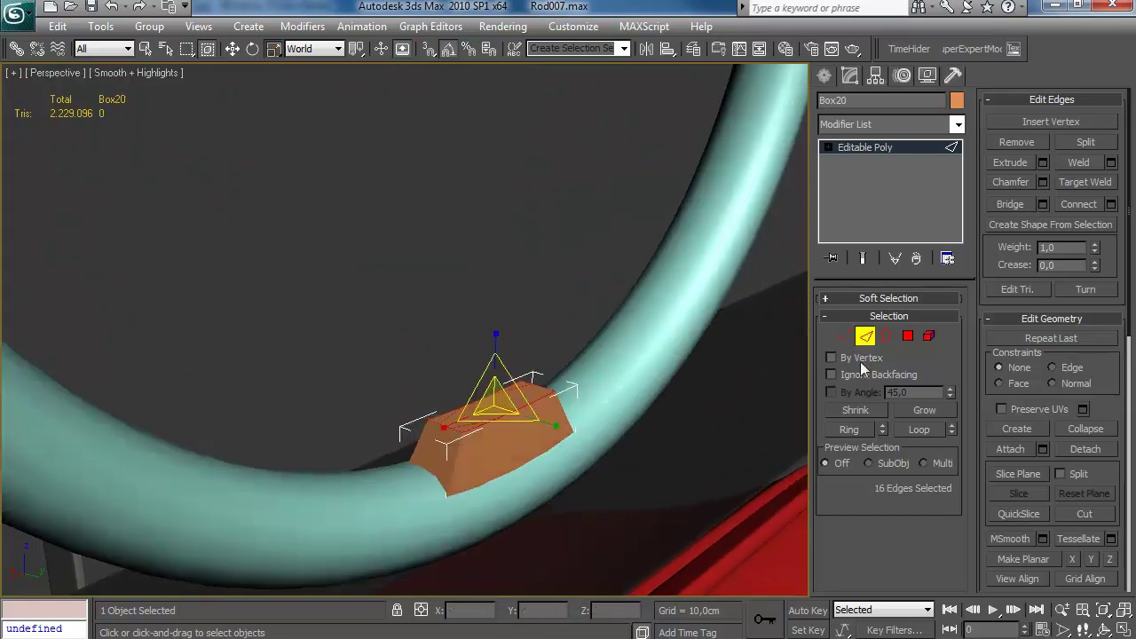
Step: Show edged faces and remove the extra edge loop running through the middle of the box's thickness
alt+click(457, 457)
scroll(607, 392, down, 4)
key(F4)
click(444, 475)
alt+middle_drag(443, 474, 515, 471)
alt+middle_drag(541, 433, 384, 471)
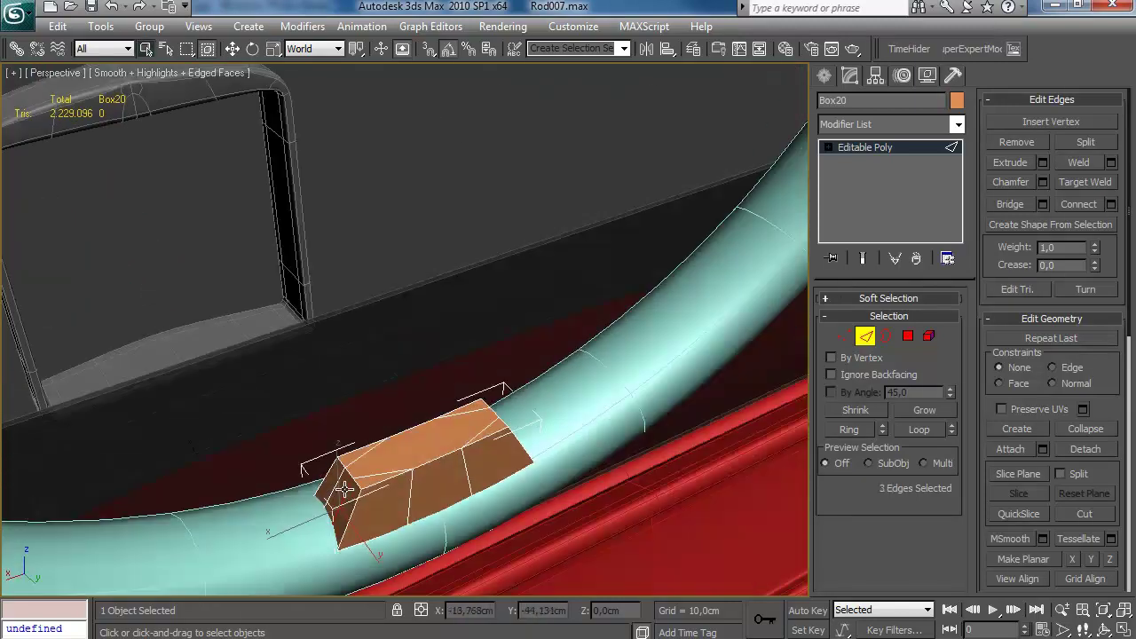
key(alt+r)
alt+middle_drag(464, 471, 396, 478)
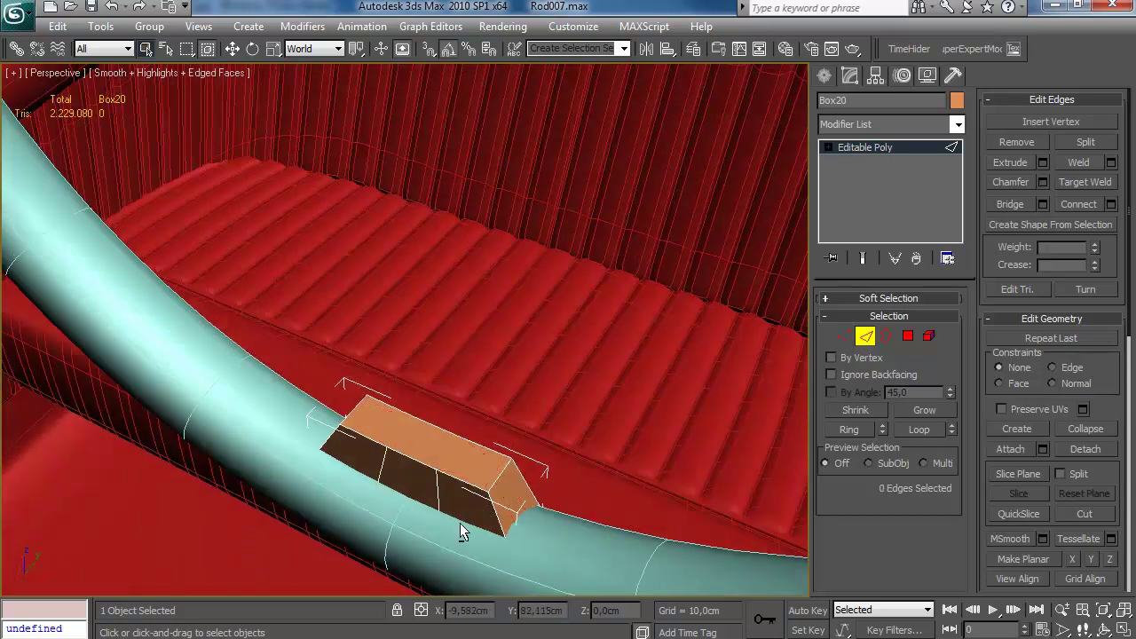
Step: Connect the box's top vertices across its thickness and move the eight vertices on one side about 0,076 cm in negative Y
key(1)
alt+middle_drag(684, 391, 378, 411)
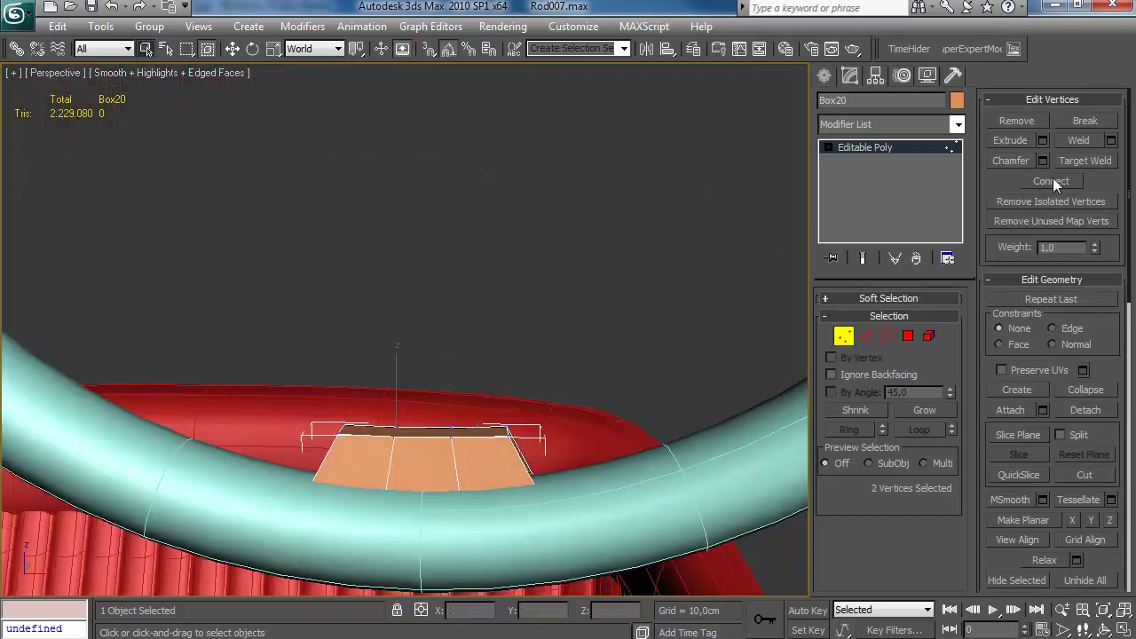
alt+middle_drag(621, 338, 348, 555)
drag(349, 555, 468, 351)
key(w)
drag(451, 427, 504, 427)
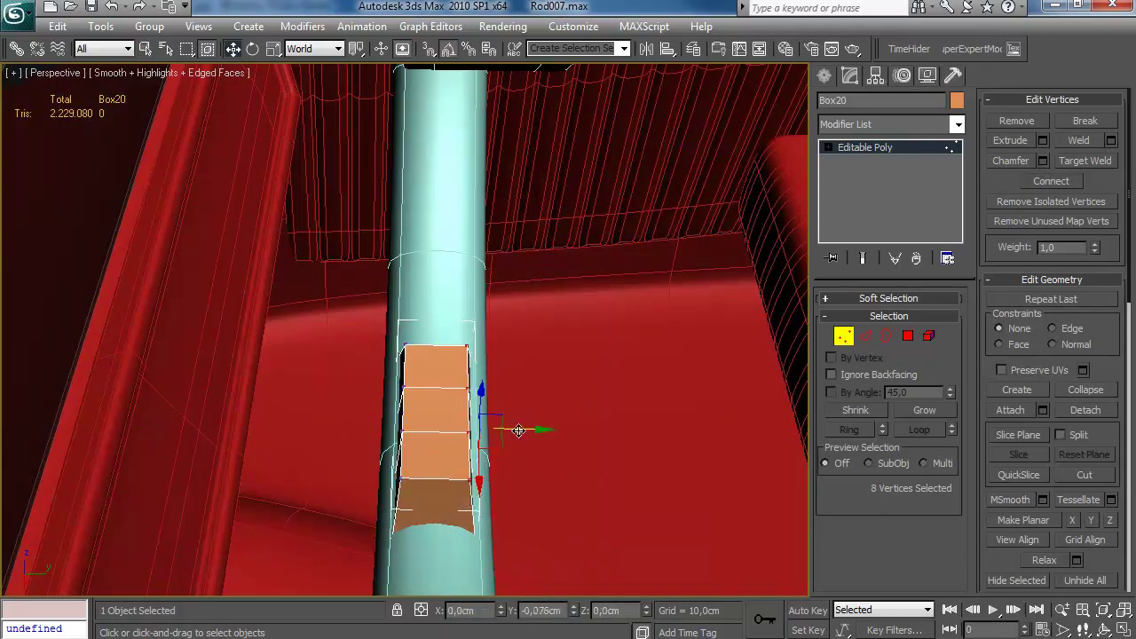
Step: Connect the ring of 8 edges around the box's sides with a single segment, adjusting its slide
alt+middle_drag(511, 482, 428, 350)
click(866, 336)
click(552, 410)
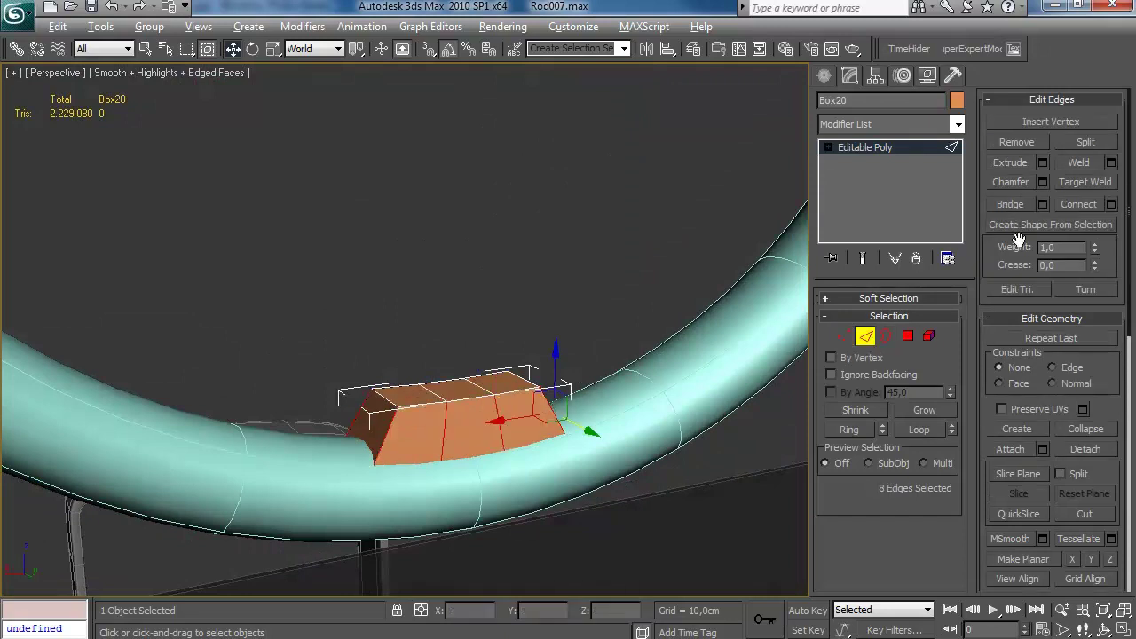
click(1111, 203)
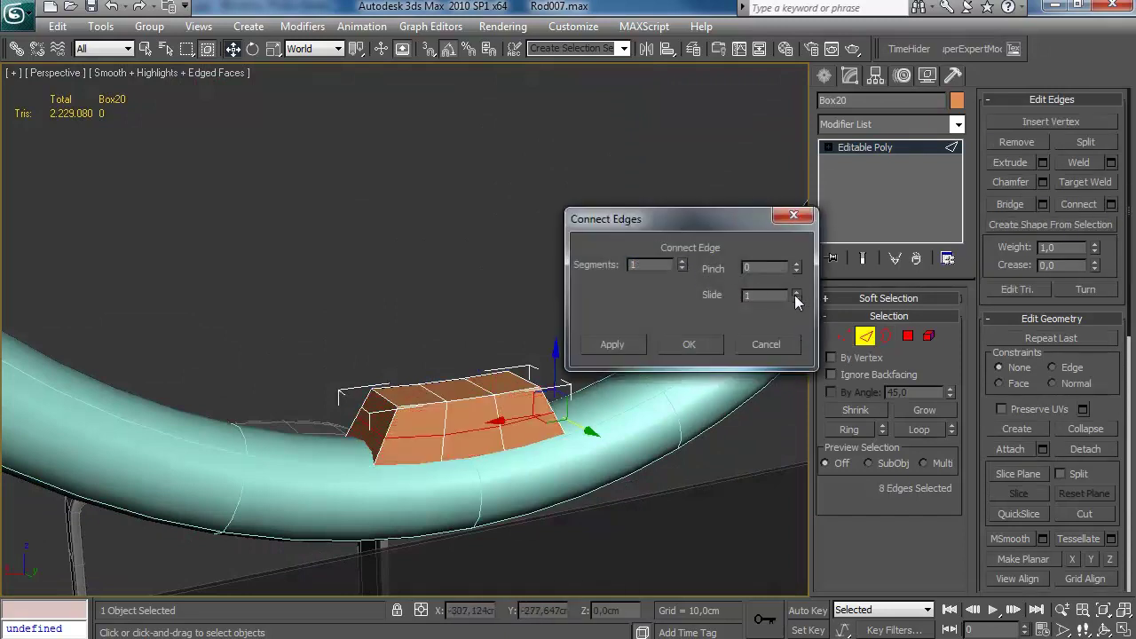
click(689, 344)
Step: Connect the ring of edges across the box's thickness with 2 segments
alt+middle_drag(689, 344, 446, 399)
key(alt+r)
click(1111, 204)
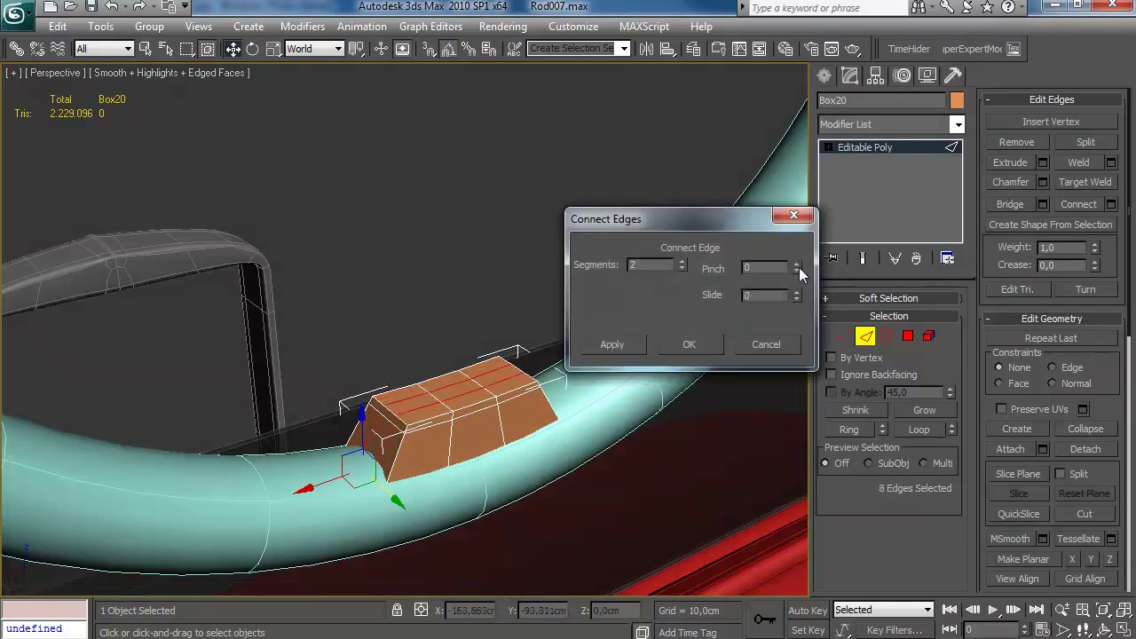
click(688, 343)
Step: Add single-segment edge loops near both ends of the box, sliding the first to about -59
click(1110, 203)
click(681, 268)
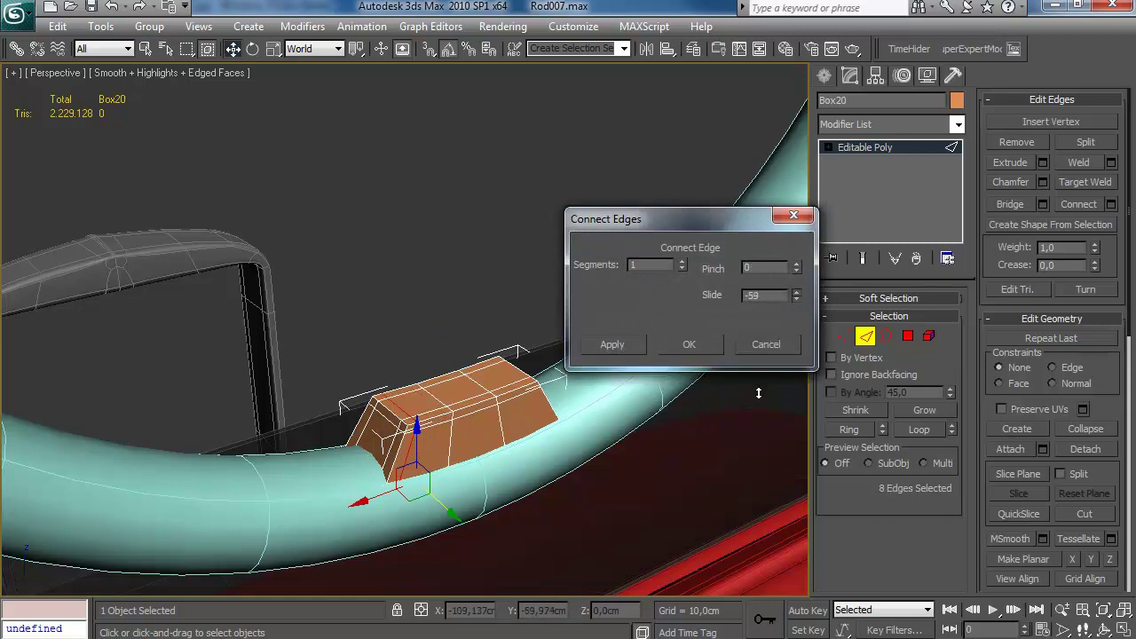
key(Return)
click(1111, 203)
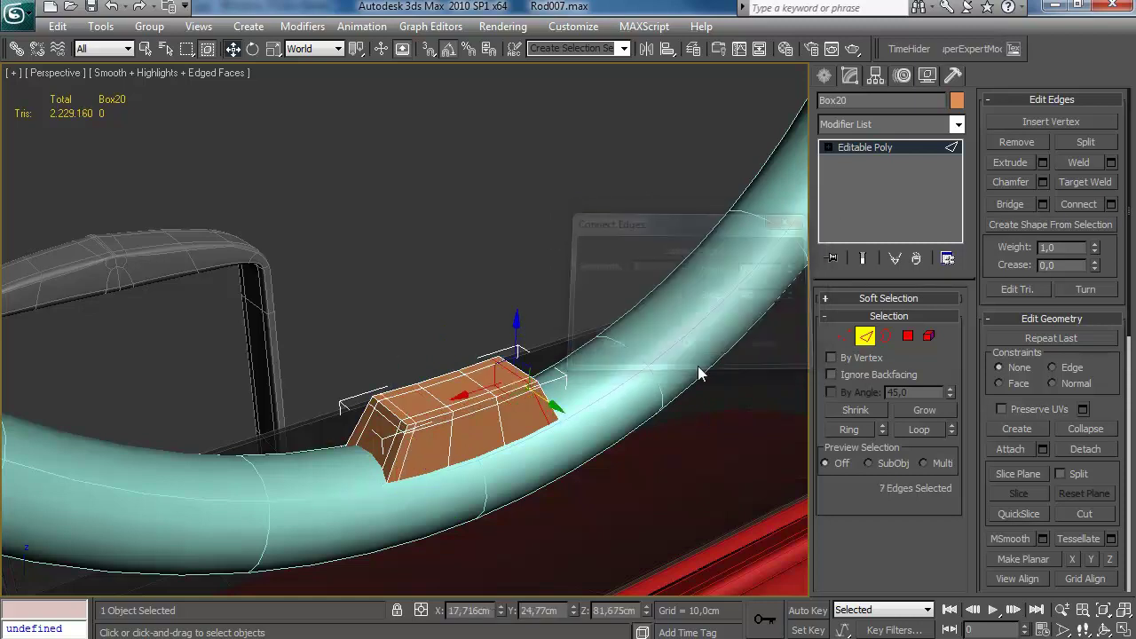
click(689, 343)
Step: Delete the box's polygons facing the wheel rim and leave polygon editing
alt+middle_drag(689, 344, 550, 322)
key(4)
drag(695, 391, 246, 490)
key(Delete)
middle_drag(499, 426, 666, 533)
click(911, 336)
scroll(570, 362, down, 5)
alt+middle_drag(571, 363, 520, 332)
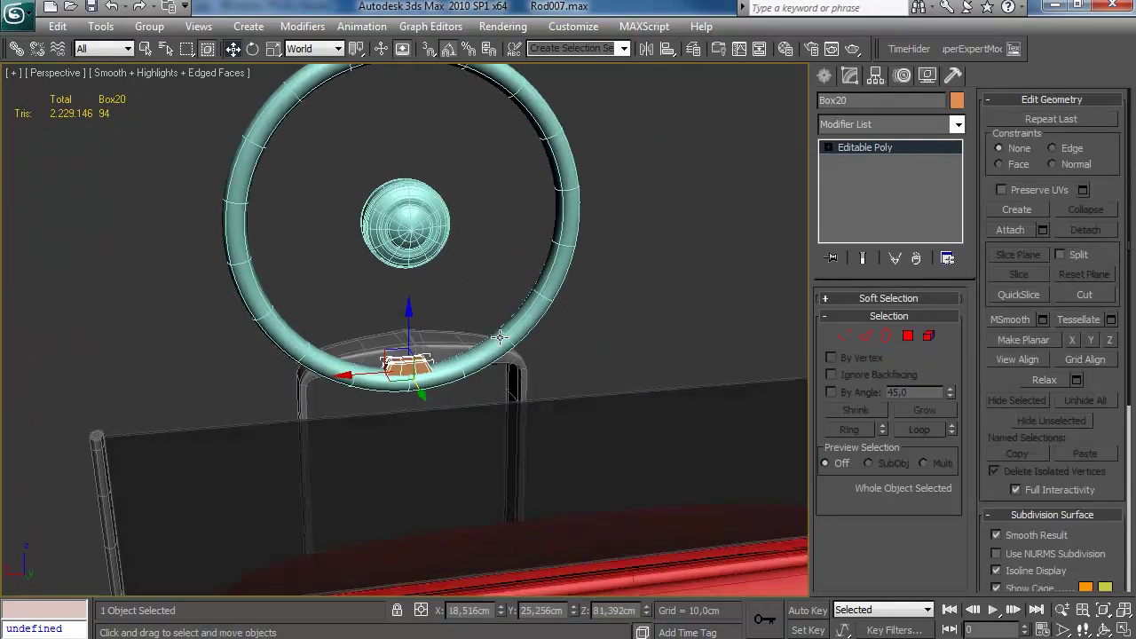
scroll(520, 332, up, 8)
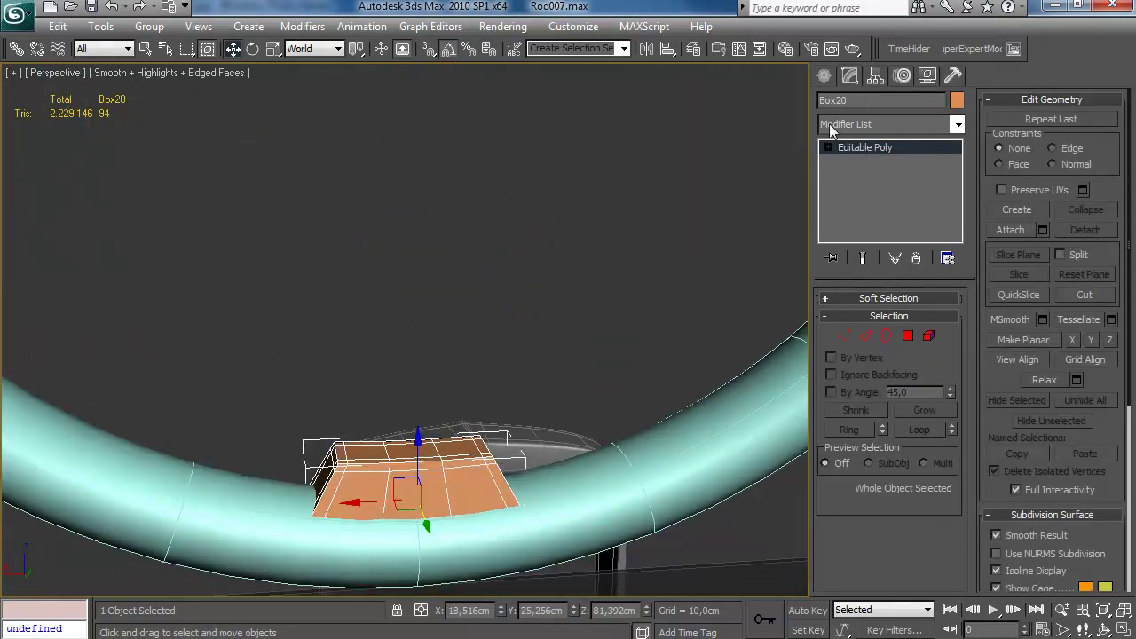
Step: Draw a six-sided cylinder about 0.137 cm in radius and 3.45 cm high on the mount box, pointing at the hub
click(824, 76)
click(857, 227)
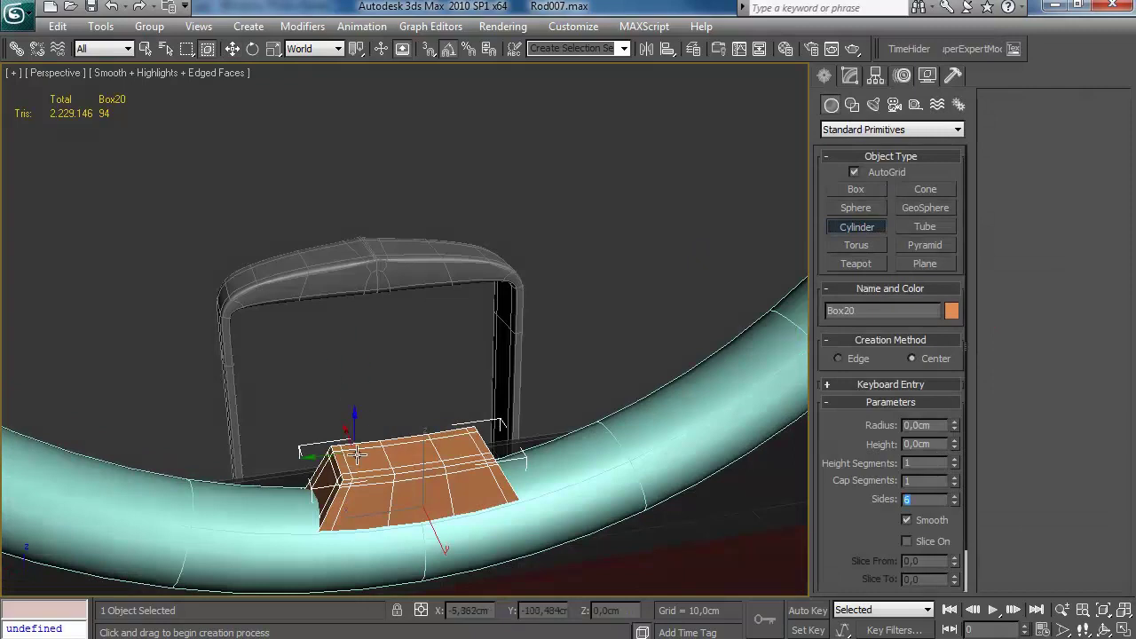
drag(361, 459, 366, 464)
click(389, 154)
key(w)
Step: Set the cylinder's radius to 0.097 cm and its height to 5.177 cm so the rod reaches the hub
alt+middle_drag(565, 348, 522, 288)
scroll(522, 288, down, 5)
scroll(519, 286, up, 3)
click(852, 77)
scroll(609, 310, up, 5)
scroll(609, 310, down, 4)
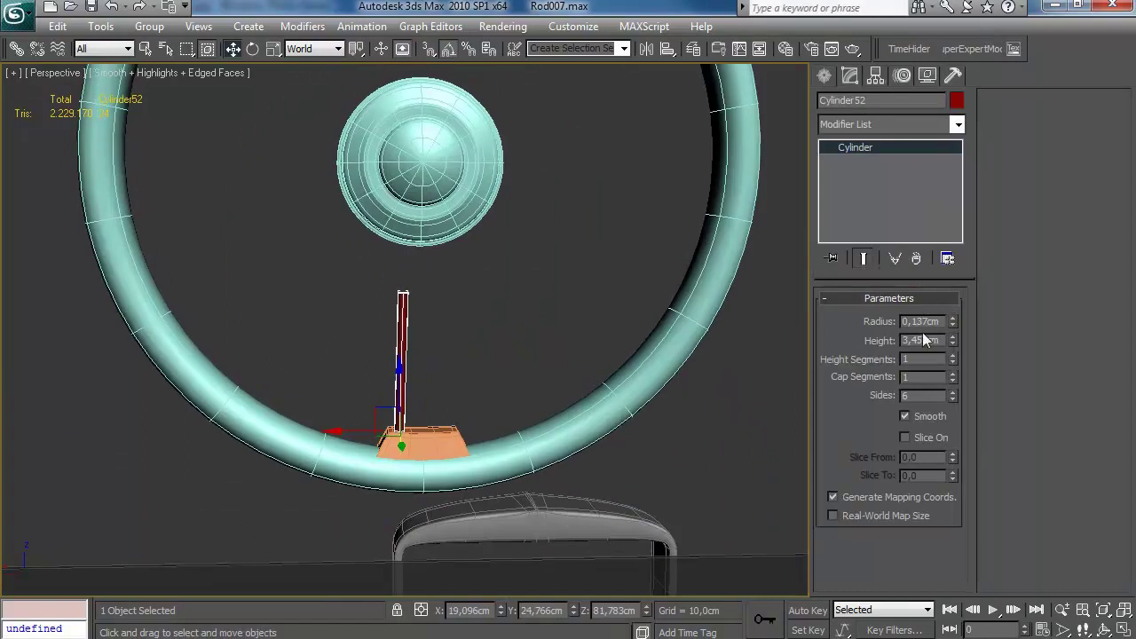
scroll(474, 441, up, 4)
drag(952, 322, 953, 343)
middle_drag(671, 410, 678, 406)
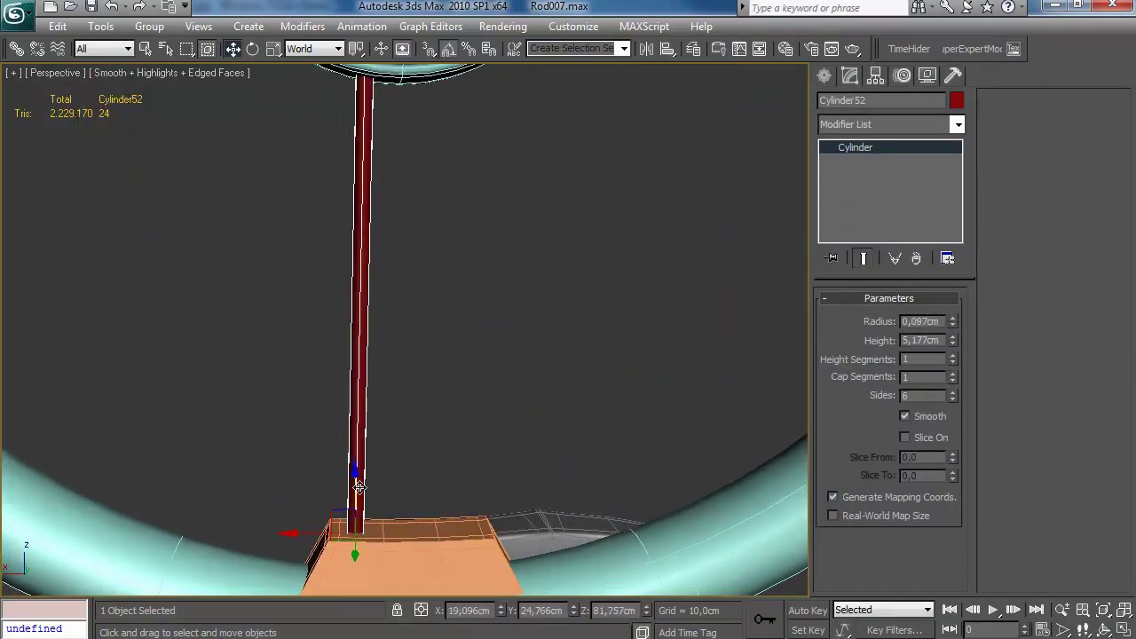
Step: Clone the rod sideways across the mount box as three evenly spaced instances
scroll(346, 524, up, 2)
shift+drag(293, 544, 455, 544)
click(568, 403)
click(585, 405)
click(568, 403)
scroll(481, 456, up, 1)
mouse_move(480, 456)
middle_down()
mouse_move(458, 426)
mouse_move(460, 439)
middle_up()
Step: Convert the instanced rods to Editable Poly by adding an Edit Poly modifier and collapsing it
right_click(880, 149)
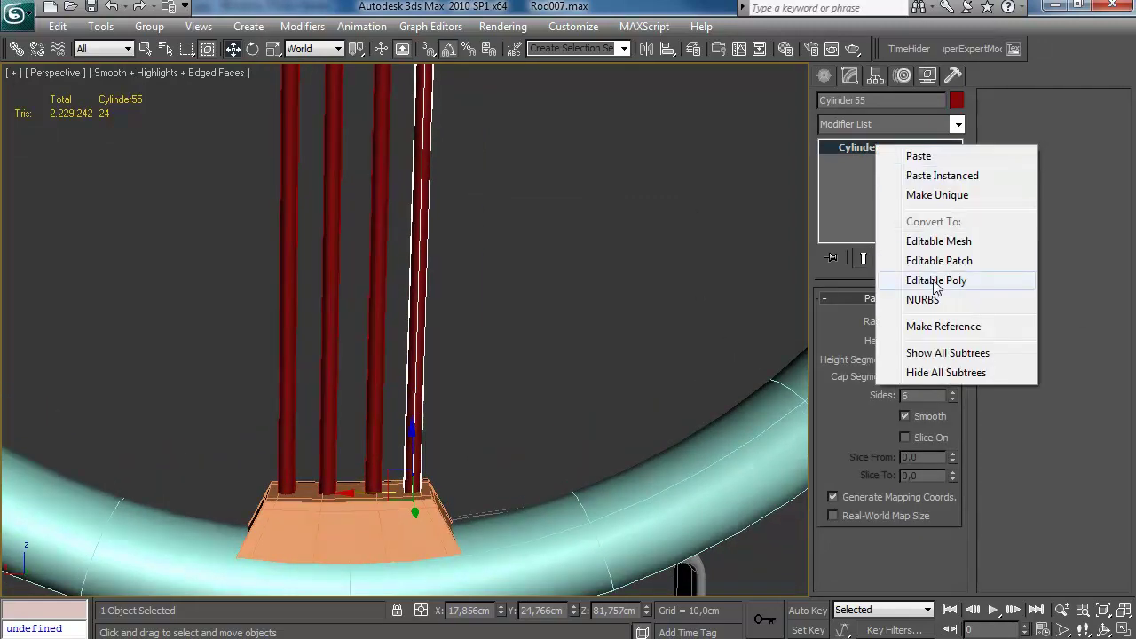
click(934, 281)
click(887, 124)
key(e)
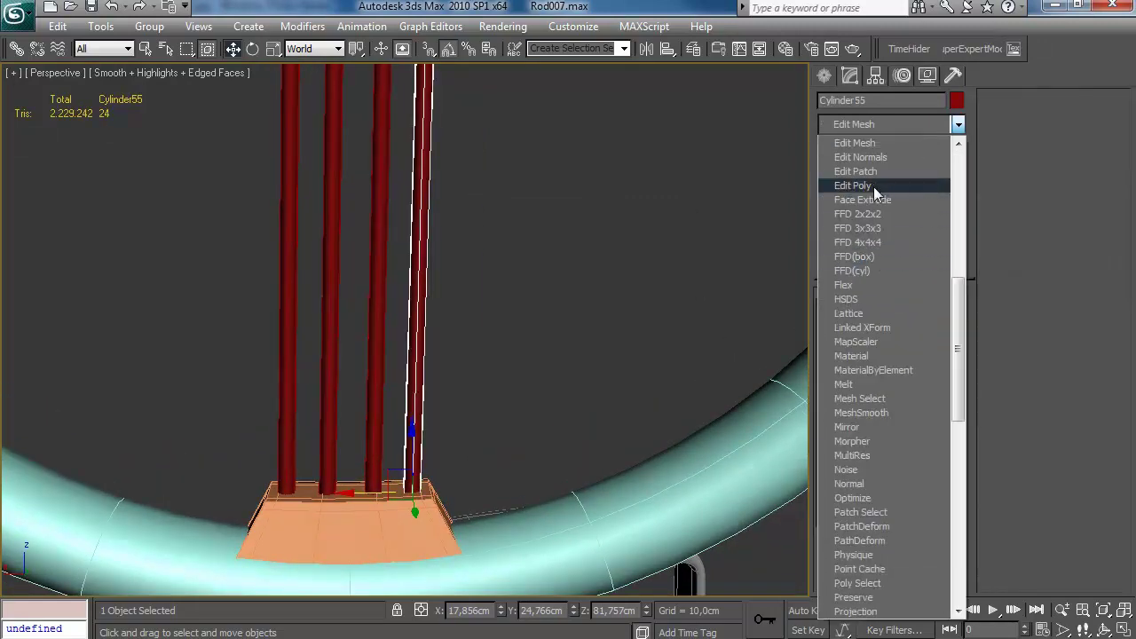
click(874, 185)
right_click(901, 149)
click(927, 310)
Step: Delete the cap polygons at both ends of the rods and leave polygon editing
click(908, 338)
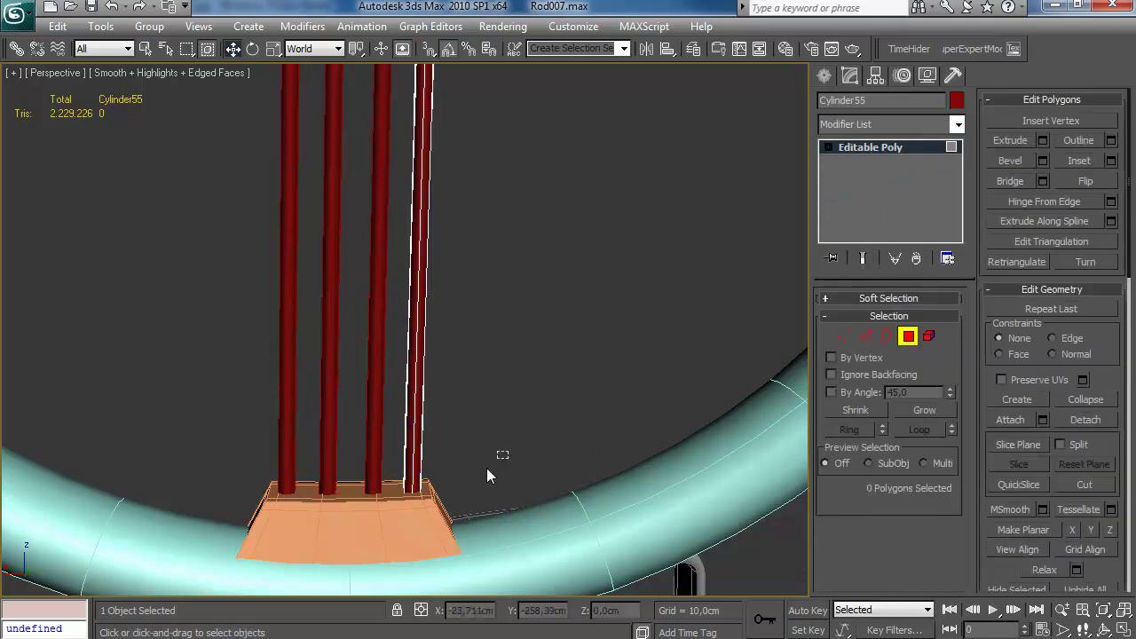
drag(498, 455, 391, 511)
middle_drag(477, 355, 467, 458)
click(908, 337)
scroll(506, 310, down, 5)
scroll(513, 312, up, 1)
scroll(521, 311, up, 6)
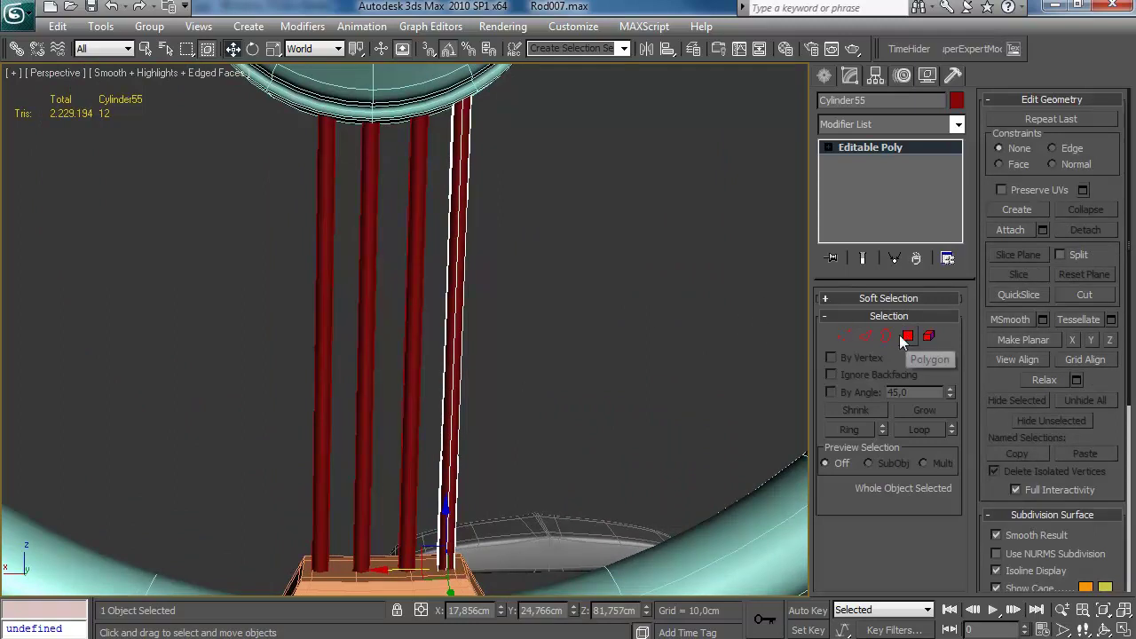
Step: Rotate the two outermost rods inward so their upper ends converge toward the hub
click(398, 582)
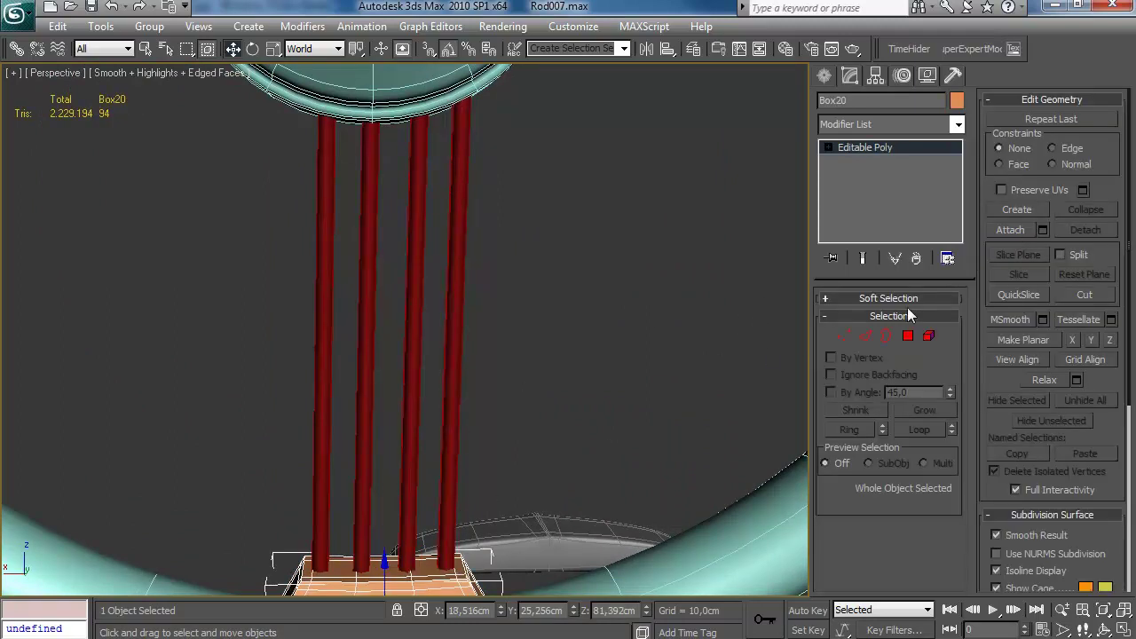
click(447, 491)
alt+middle_drag(446, 490, 465, 450)
key(e)
drag(435, 497, 406, 483)
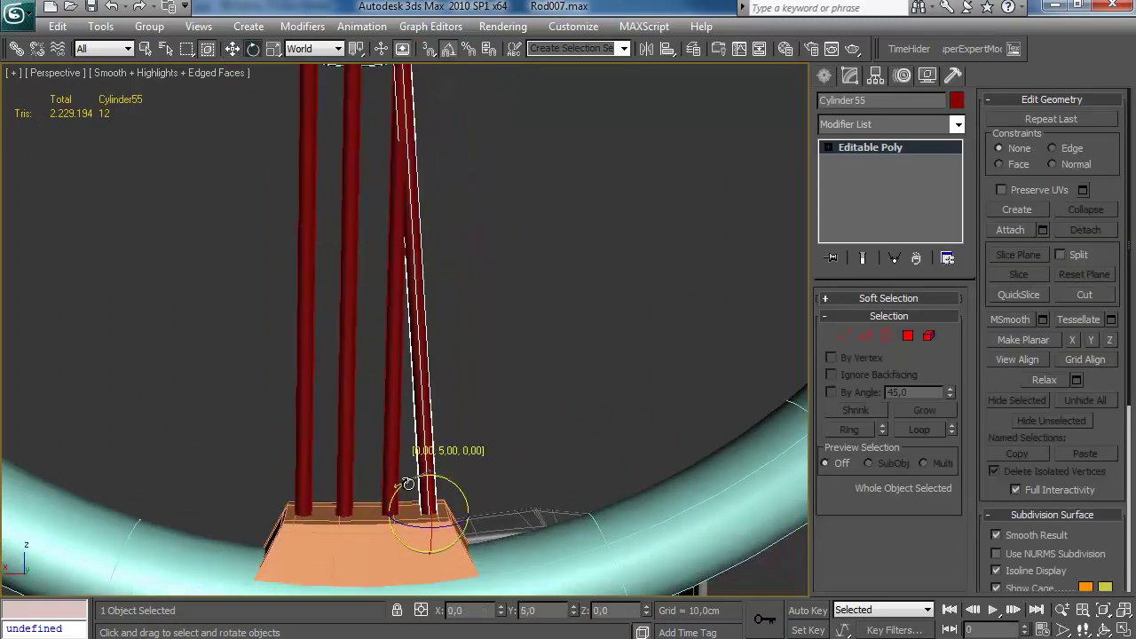
click(308, 463)
alt+middle_drag(319, 480, 314, 425)
click(337, 426)
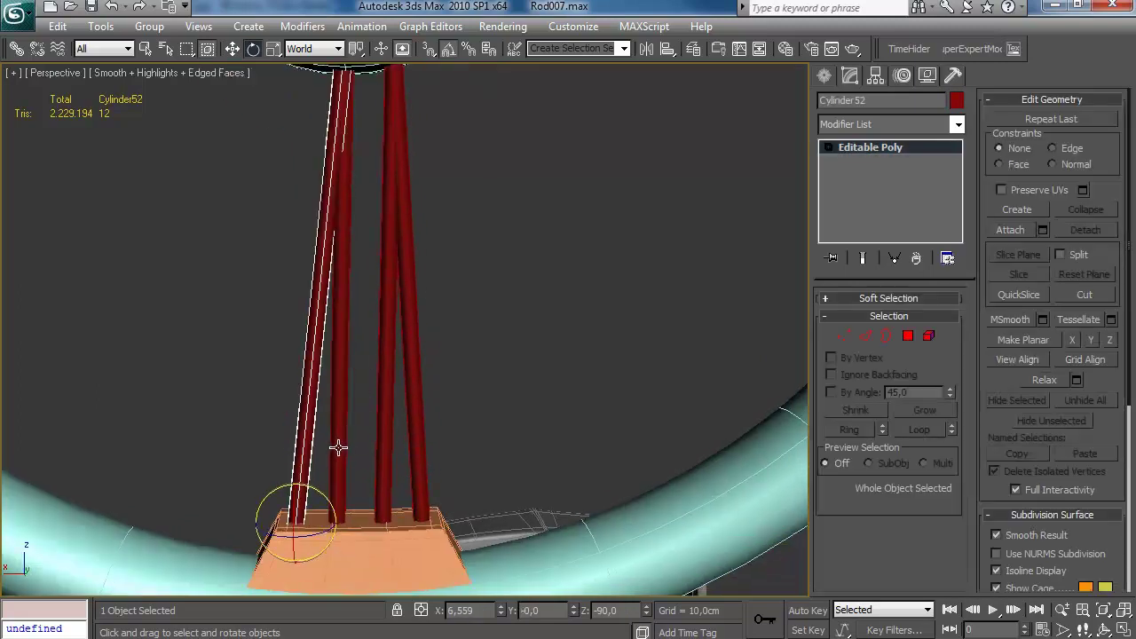
drag(318, 492, 310, 486)
Step: Refine the tilt of the outer and inner rods so all four fan out evenly between hub and mount
click(427, 475)
drag(444, 489, 451, 494)
click(390, 475)
click(337, 466)
drag(360, 486, 351, 484)
alt+middle_drag(350, 483, 378, 495)
click(378, 496)
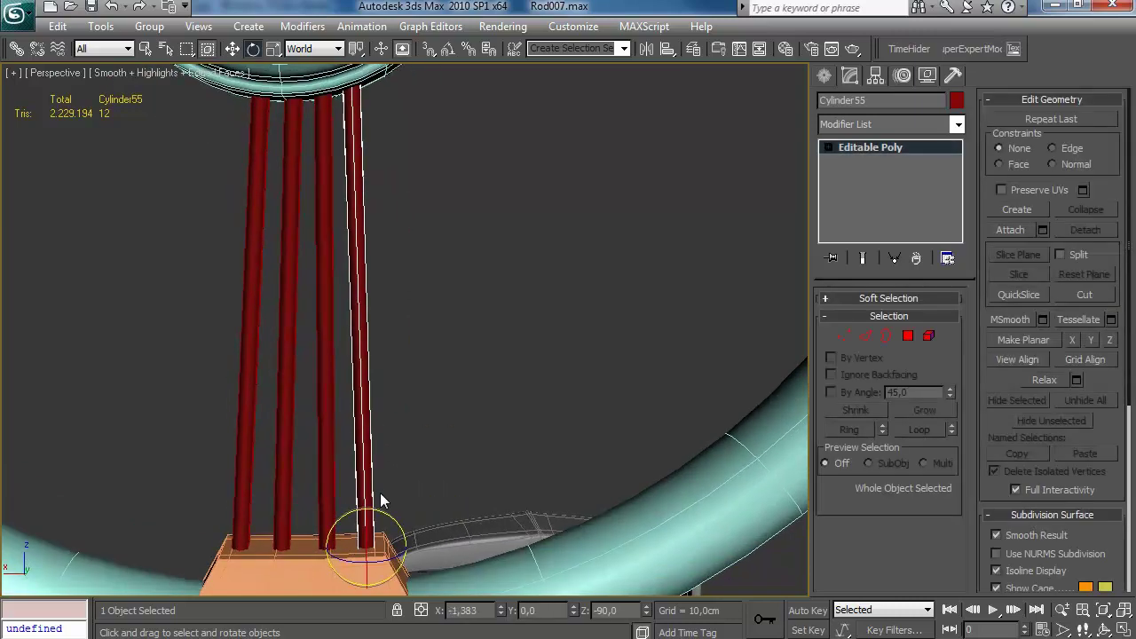
drag(380, 512, 382, 511)
click(248, 504)
drag(233, 531, 266, 488)
Step: Attach the four rods to the mount box as one spoke object
key(q)
click(356, 573)
alt+middle_drag(357, 572, 703, 335)
click(1010, 230)
click(374, 382)
click(413, 363)
click(454, 368)
click(489, 373)
key(w)
Step: Shift the spoke along X to about 18.722 cm to center it under the hub
scroll(523, 370, down, 8)
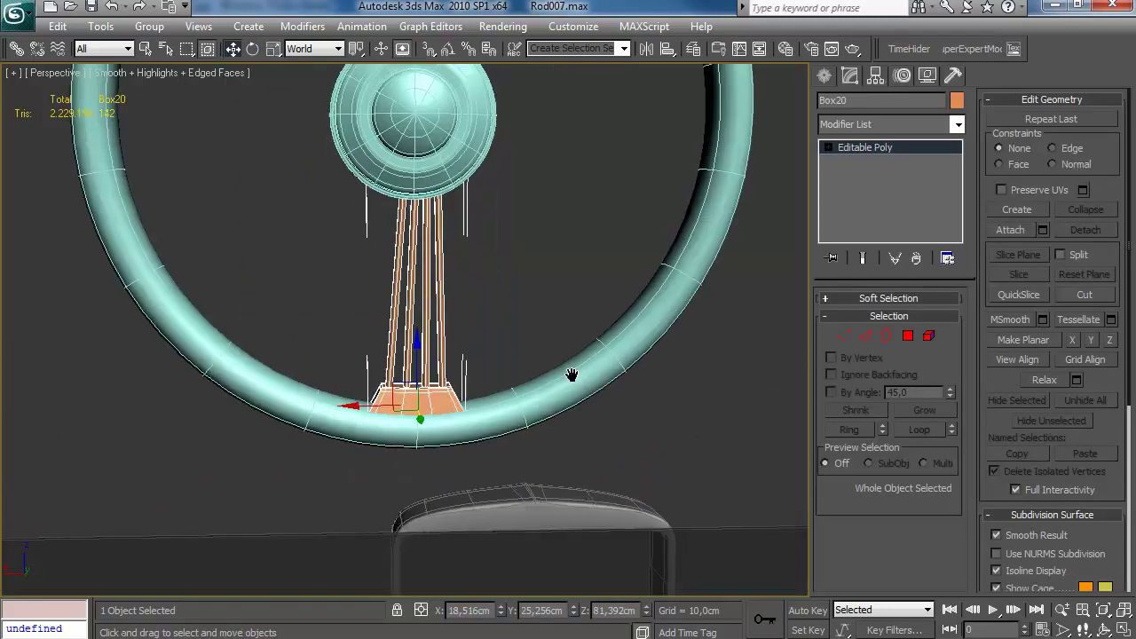
scroll(562, 351, up, 2)
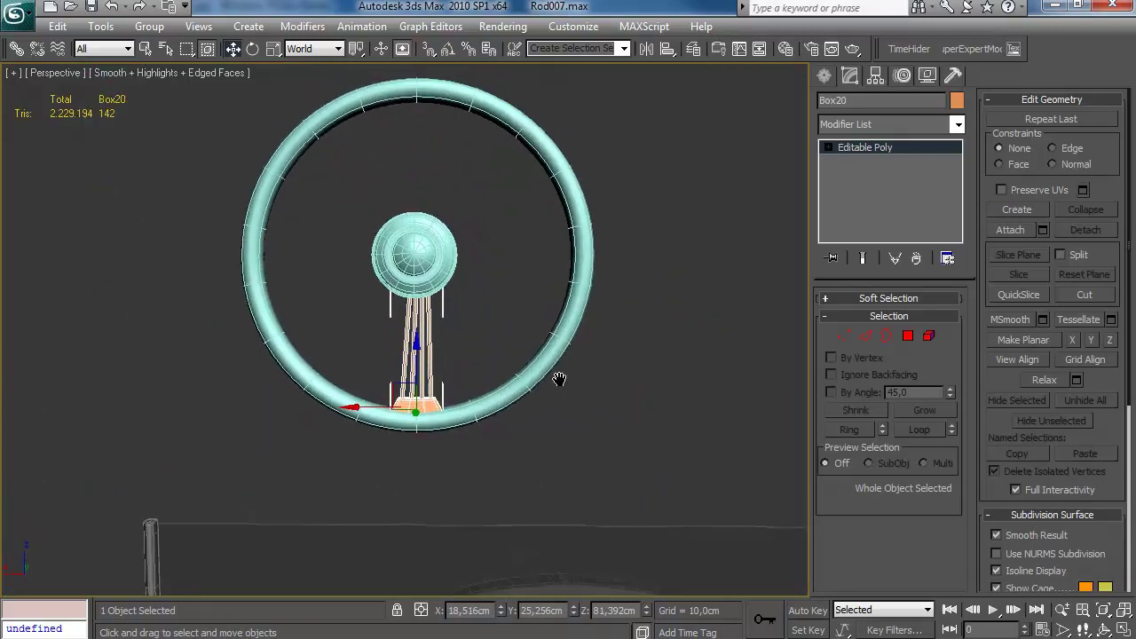
scroll(557, 373, up, 3)
scroll(560, 378, down, 3)
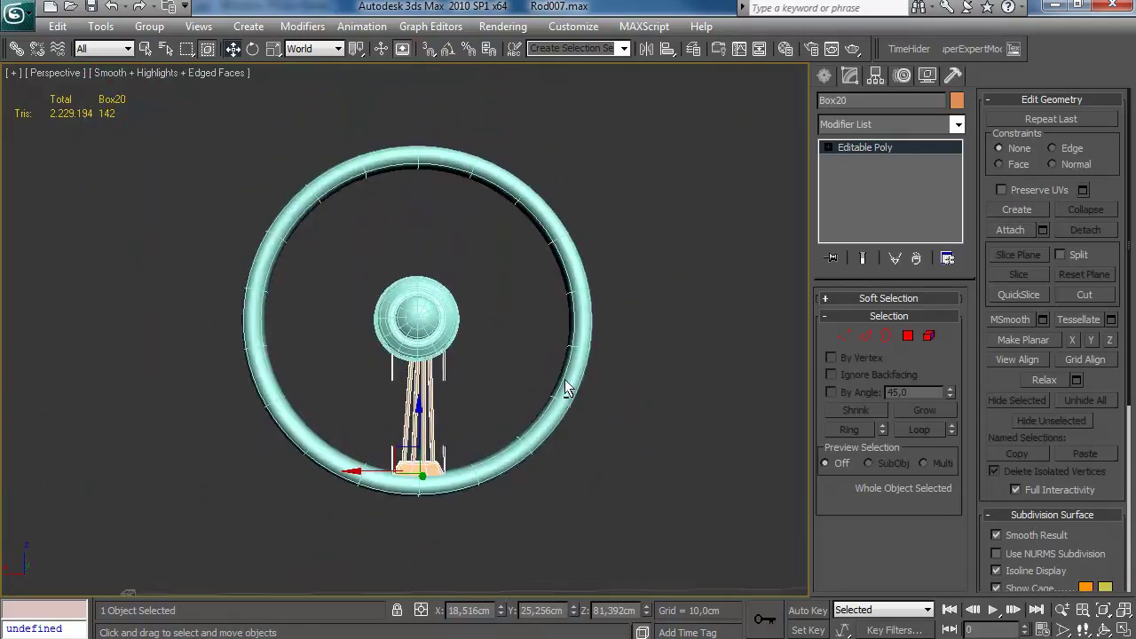
click(570, 369)
mouse_move(466, 357)
alt+middle_down()
mouse_move(463, 204)
mouse_move(469, 359)
mouse_move(462, 341)
alt+middle_up()
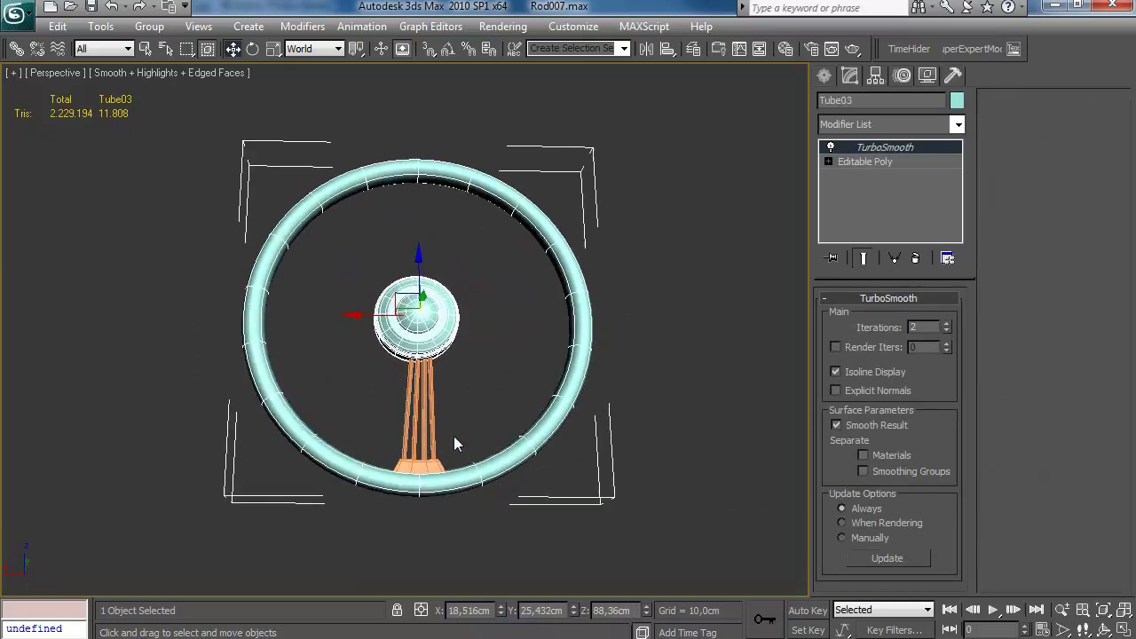
click(417, 468)
scroll(421, 380, up, 5)
middle_drag(421, 380, 730, 379)
scroll(411, 314, down, 4)
drag(451, 551, 463, 551)
scroll(473, 548, down, 4)
alt+middle_drag(472, 548, 483, 478)
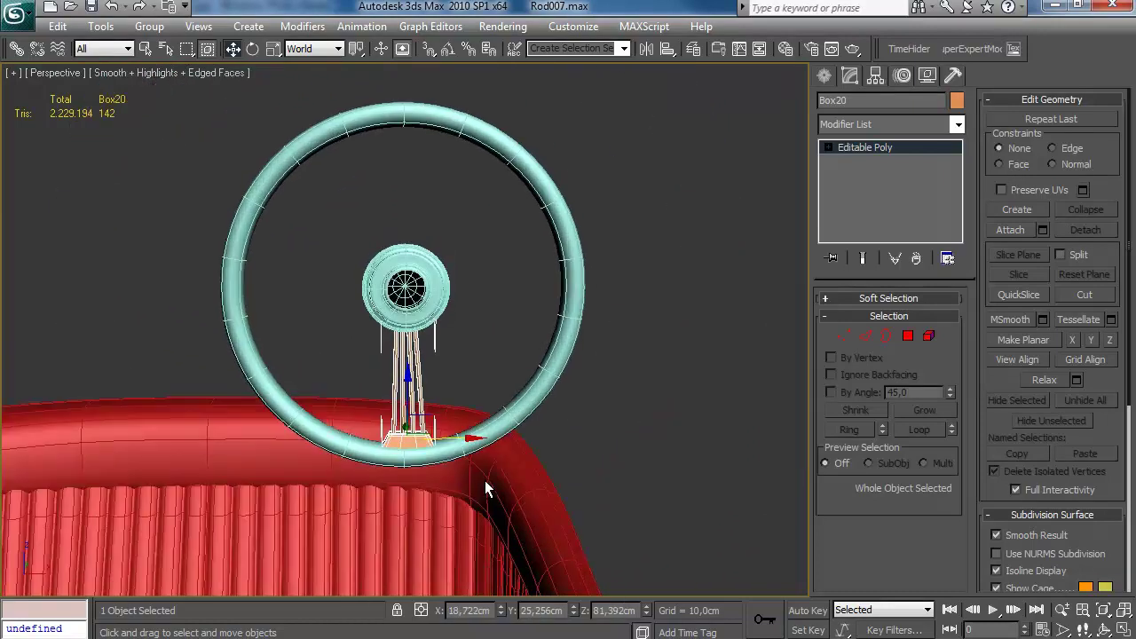
Step: In the Front view, vertex-snap the wheel's hub element along X to the rim's top center vertex
key(alt+w)
middle_click(169, 168)
key(alt+w)
middle_drag(441, 284, 410, 370)
scroll(424, 303, down, 2)
click(454, 289)
click(870, 163)
key(5)
click(481, 316)
key(s)
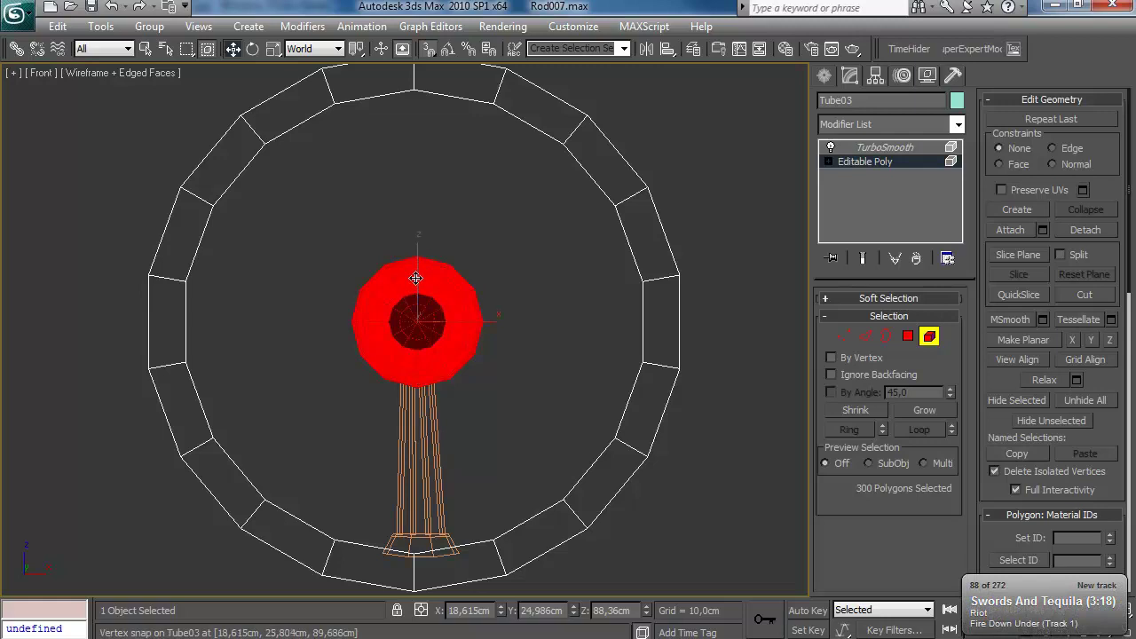
drag(418, 253, 415, 92)
middle_drag(452, 221, 448, 210)
key(s)
click(929, 336)
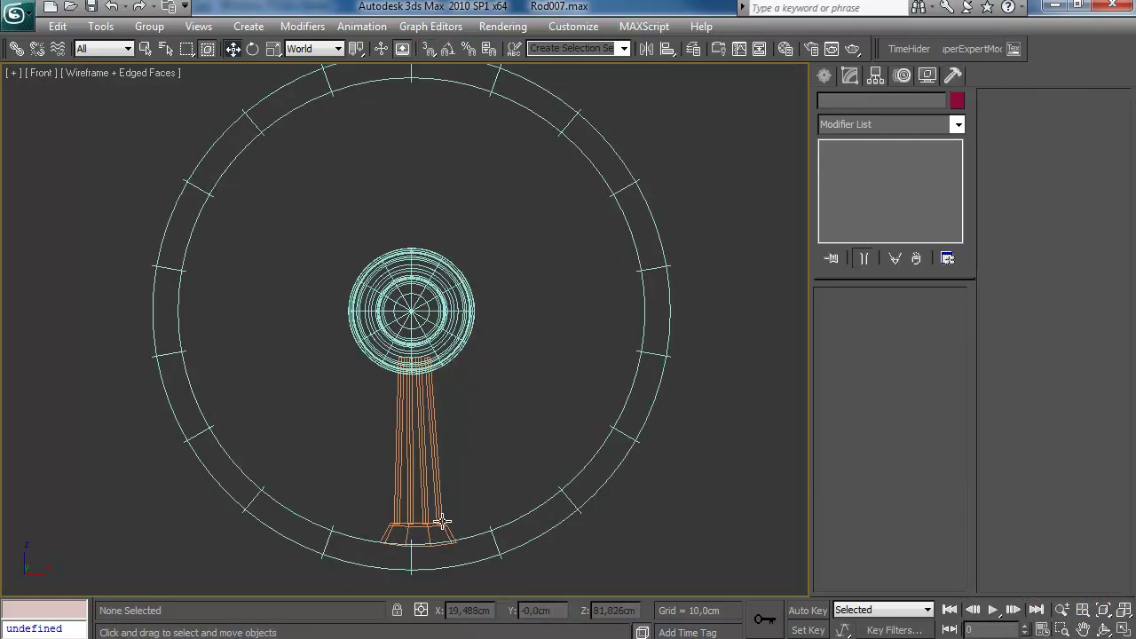
Step: Move the spoke along X to about 18.585 cm to line it up with the wheel's center
click(467, 533)
drag(464, 534, 461, 534)
scroll(462, 368, up, 5)
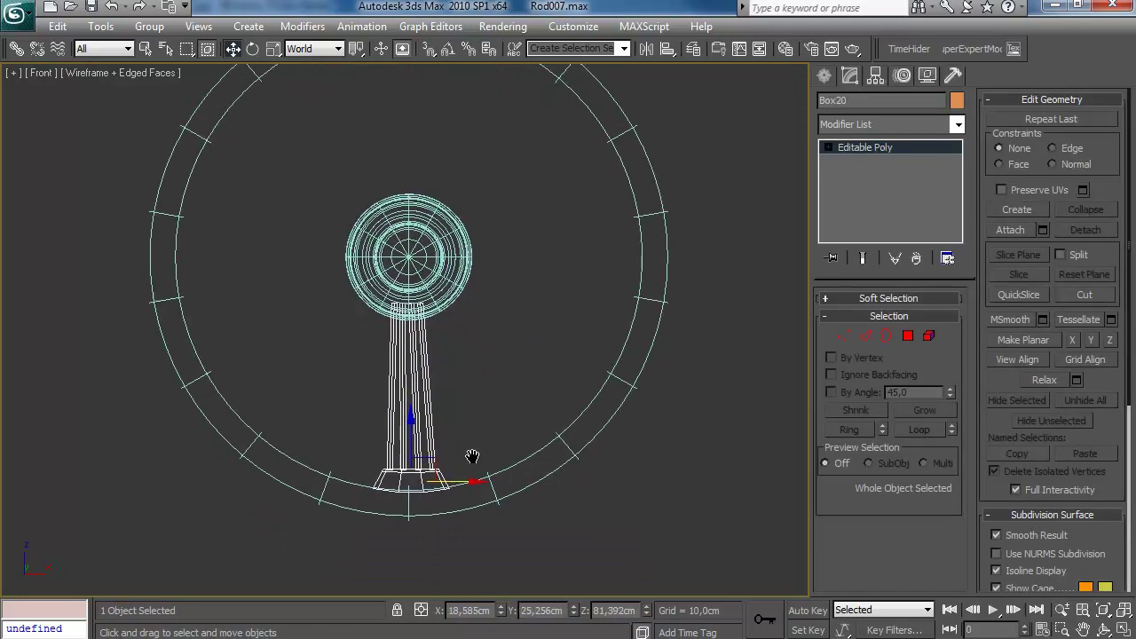
Step: Delete the spoke's two right-hand rod elements and rotate the remaining inner rod about 1.8 degrees
click(929, 335)
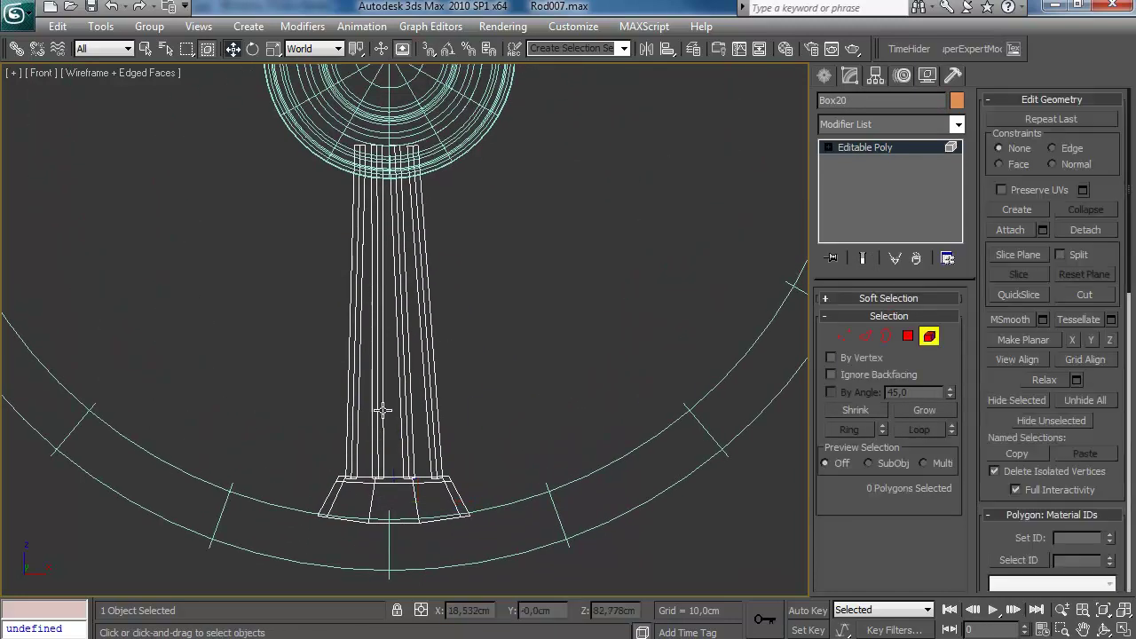
click(361, 411)
key(e)
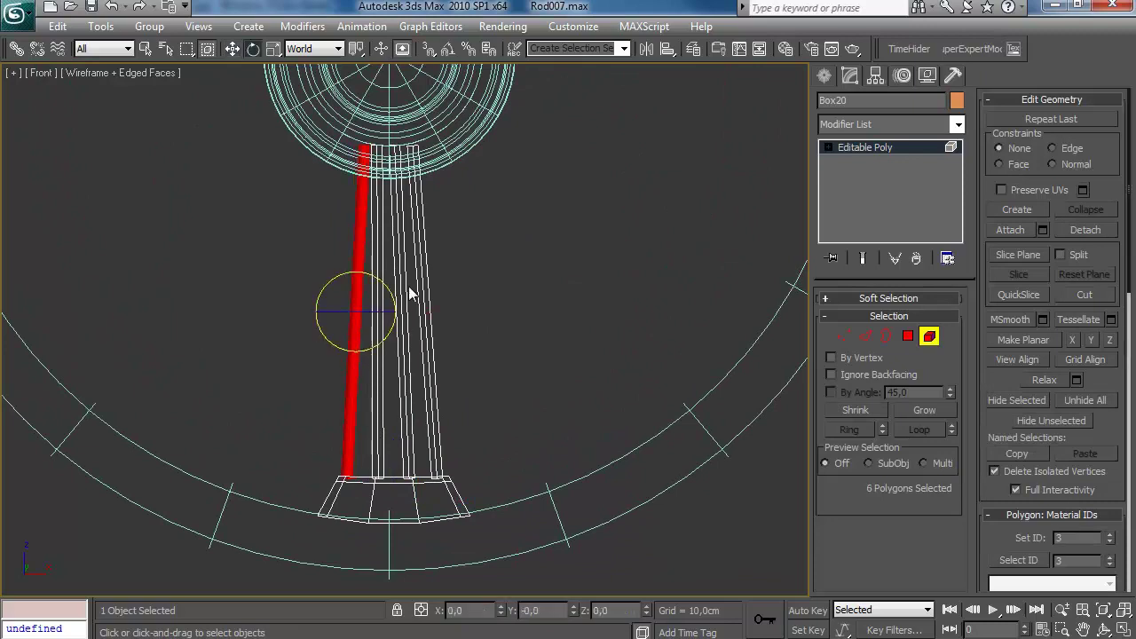
click(423, 255)
drag(447, 284, 416, 298)
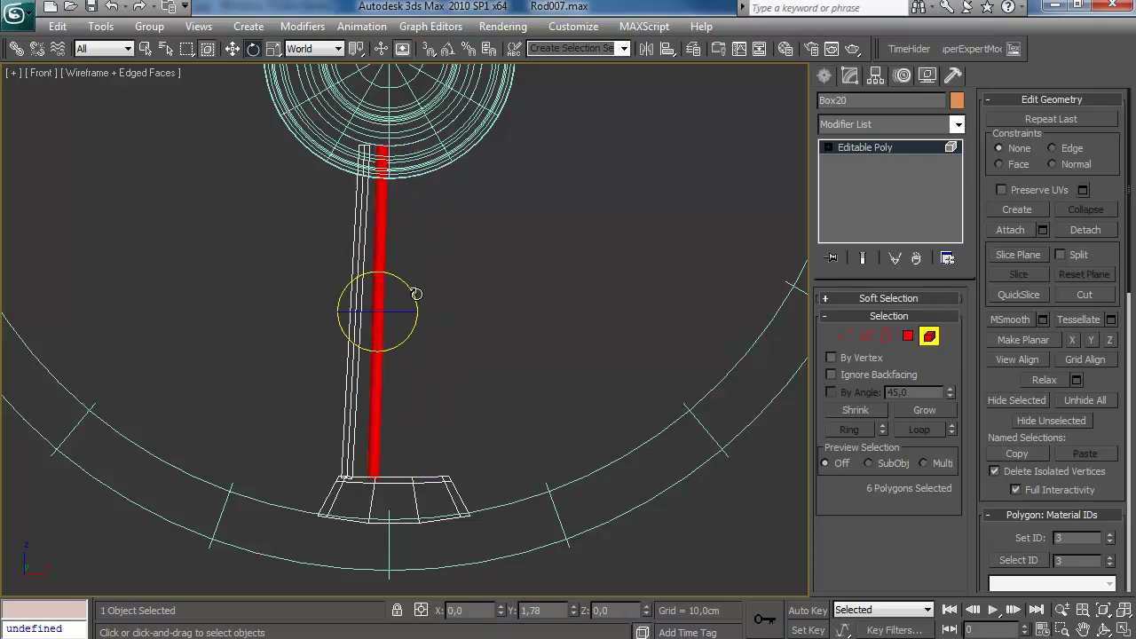
Step: Clone the two remaining rods sideways within the spoke object and keep the copied pair selected
key(w)
mouse_move(418, 312)
mouse_down()
mouse_move(401, 311)
mouse_move(509, 312)
mouse_up()
click(354, 364)
key(w)
click(377, 361)
key(e)
ctrl+click(349, 423)
click(750, 279)
Step: Try to rotate the copied rods 175 degrees about Z in the Front view using angle snap
middle_drag(500, 313, 507, 318)
drag(486, 317, 669, 290)
key(ctrl+z)
key(a)
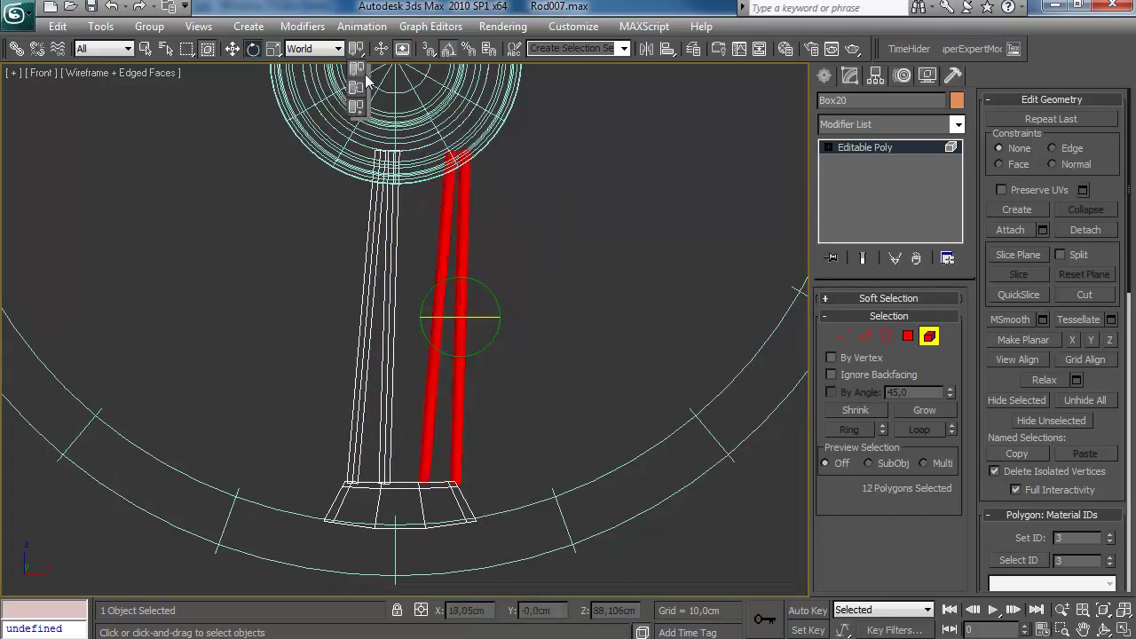
drag(483, 317, 642, 280)
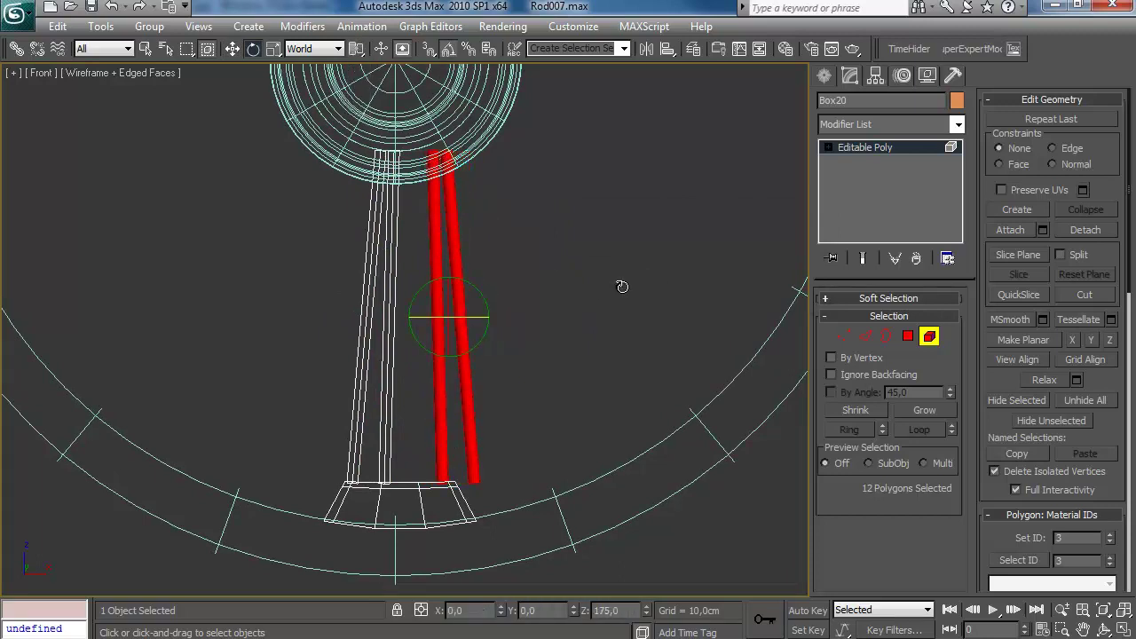
middle_drag(581, 336, 575, 342)
key(ctrl+z)
Step: Rotate the copied rods about the vertical axis in the Perspective view so they mirror the first pair's lean
key(p)
scroll(564, 412, up, 6)
middle_drag(563, 410, 533, 308)
drag(405, 241, 572, 189)
alt+middle_drag(565, 197, 435, 269)
drag(411, 257, 424, 251)
alt+middle_drag(424, 251, 550, 200)
Step: Move the mirrored rods along X to about 18.931 cm, onto the mount box, and leave element editing
scroll(565, 181, down, 3)
scroll(528, 281, up, 4)
key(w)
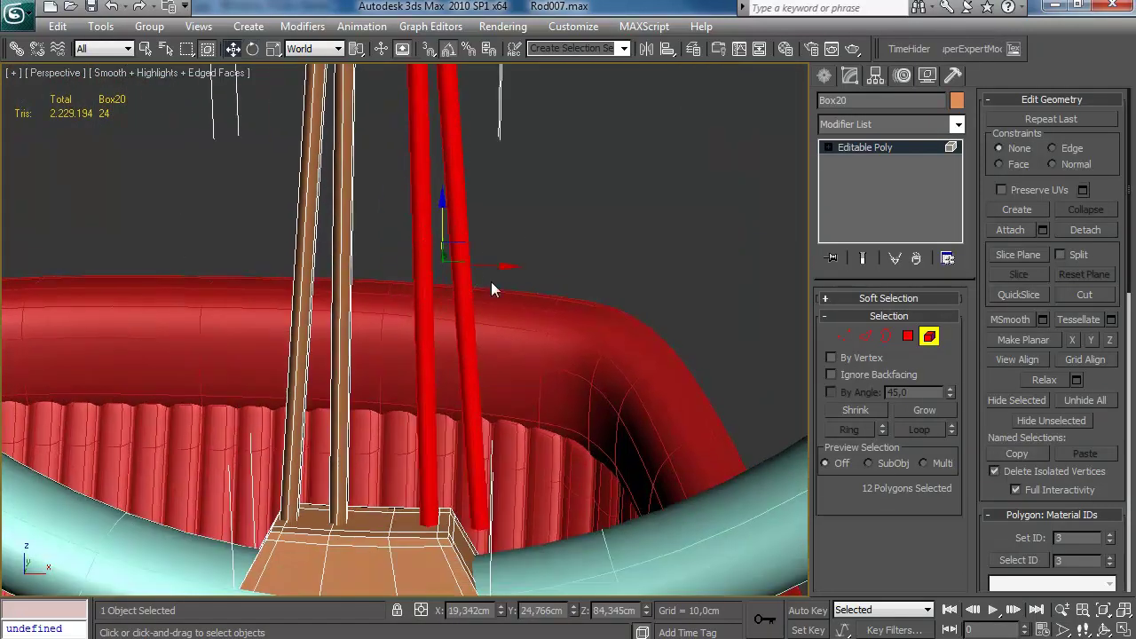
drag(491, 264, 446, 261)
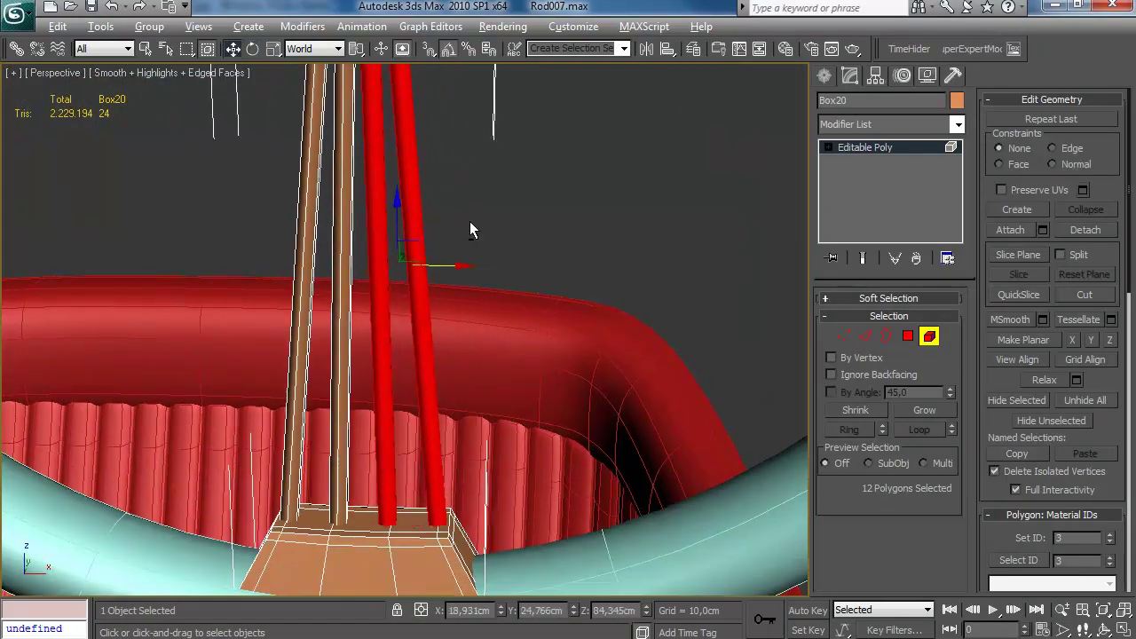
scroll(461, 242, down, 5)
alt+middle_drag(476, 270, 543, 240)
key(4)
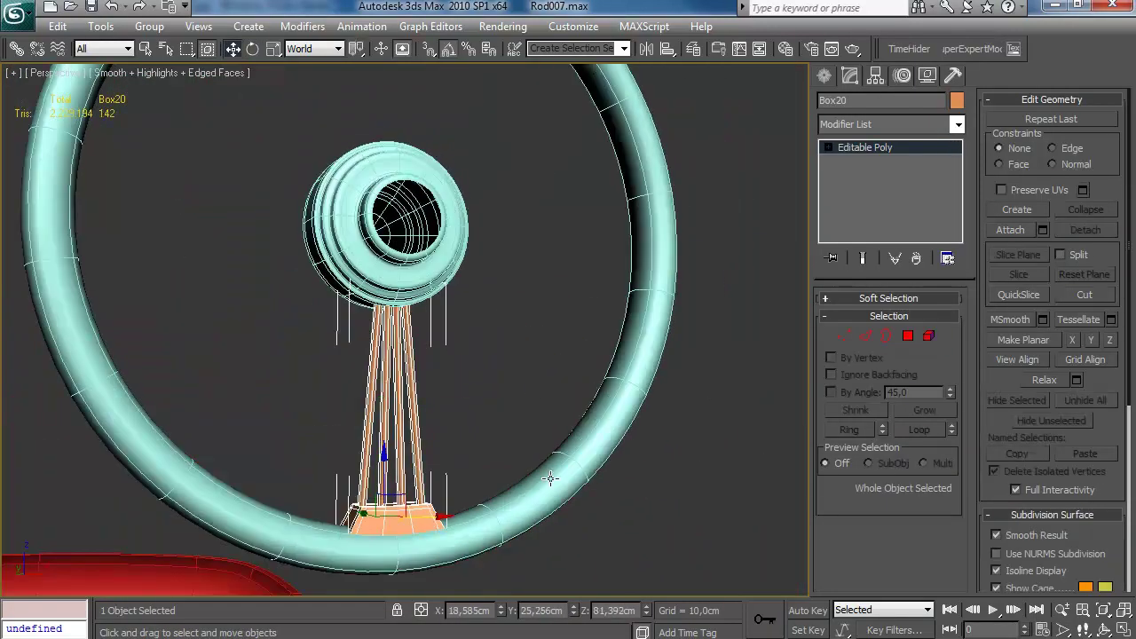
Step: Align the spoke's pivot to the center of the steering wheel on X, Y and Z
click(875, 75)
click(891, 187)
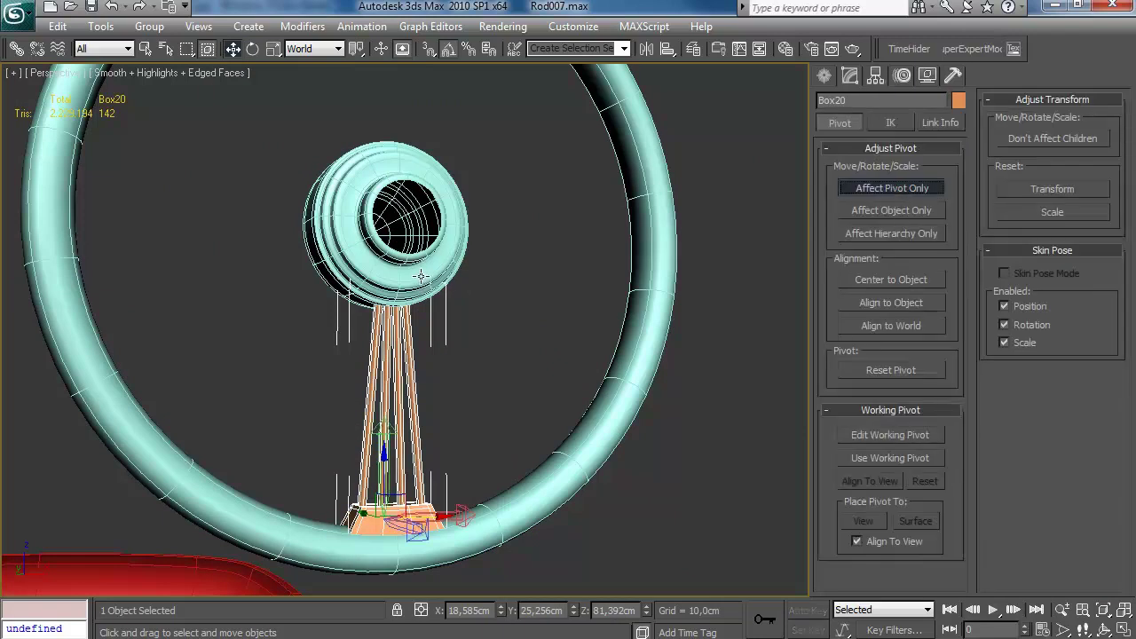
click(668, 49)
click(406, 269)
click(551, 293)
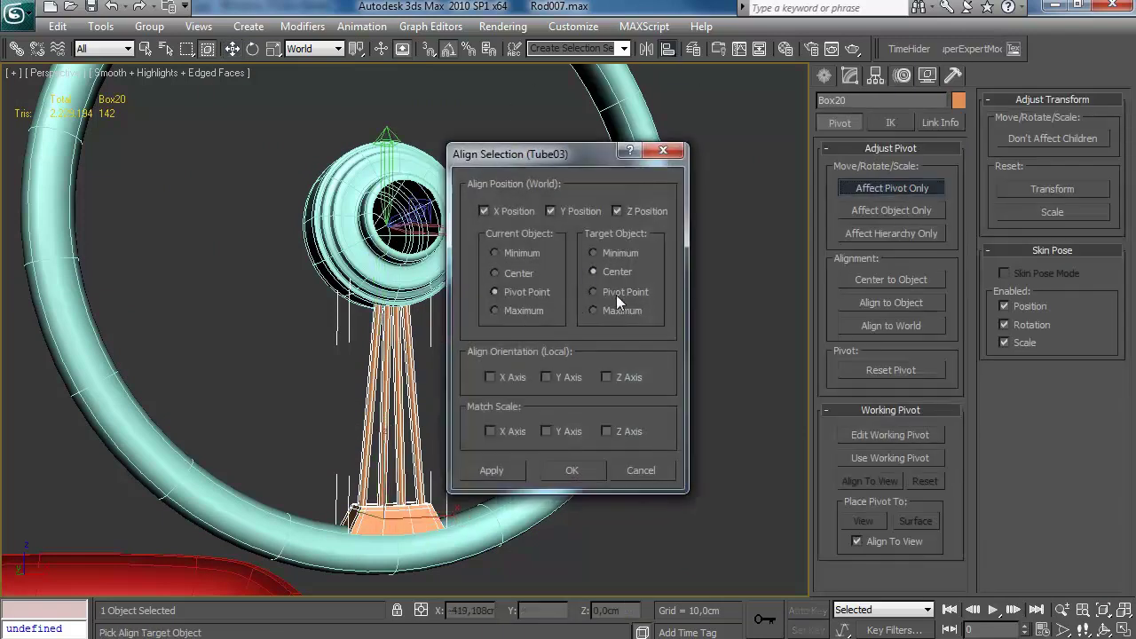
click(572, 470)
alt+middle_drag(572, 470, 349, 219)
click(891, 187)
Step: Rotate-clone the spoke by 120 degrees around the hub as two instances
mouse_move(541, 257)
alt+middle_down()
mouse_move(482, 305)
mouse_move(470, 330)
mouse_move(464, 323)
alt+middle_up()
key(e)
mouse_move(426, 306)
shift+mouse_down()
mouse_move(465, 358)
mouse_move(461, 422)
mouse_move(437, 324)
shift+mouse_up()
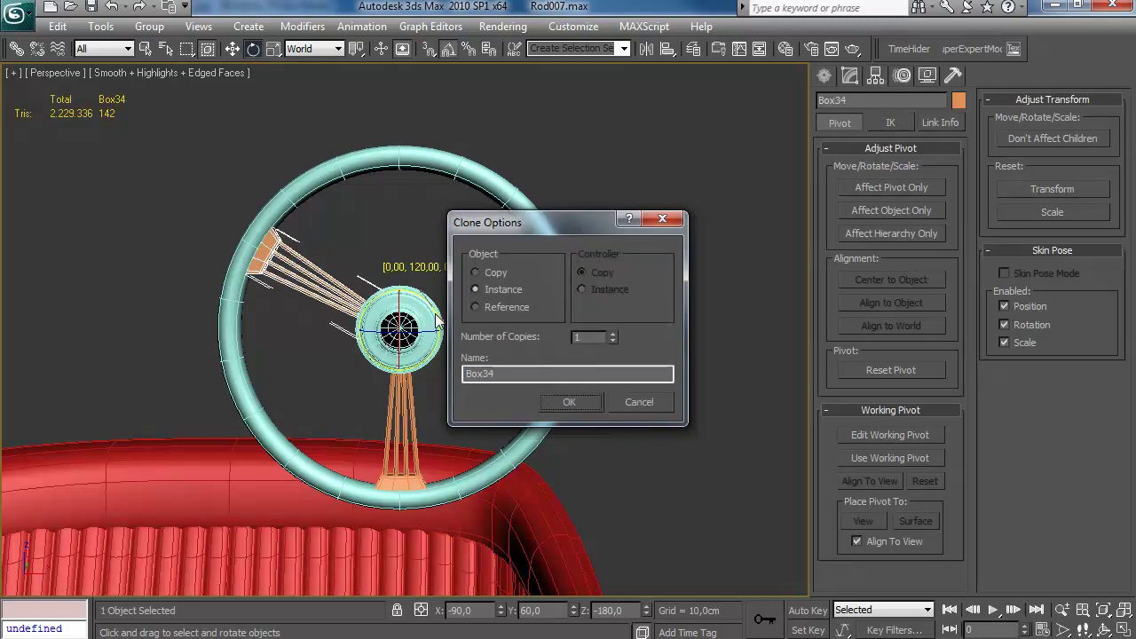
click(569, 402)
click(522, 378)
alt+middle_drag(522, 378, 522, 324)
scroll(508, 308, down, 5)
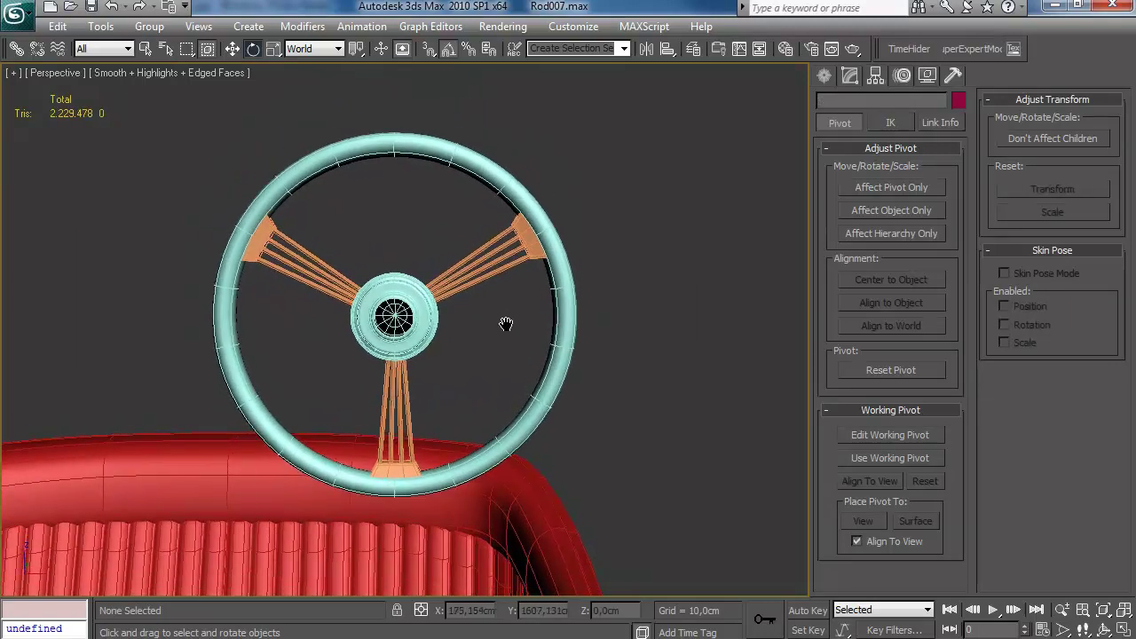
Step: Detach the hub element from the steering wheel rim as a separate object
scroll(494, 340, up, 6)
click(521, 304)
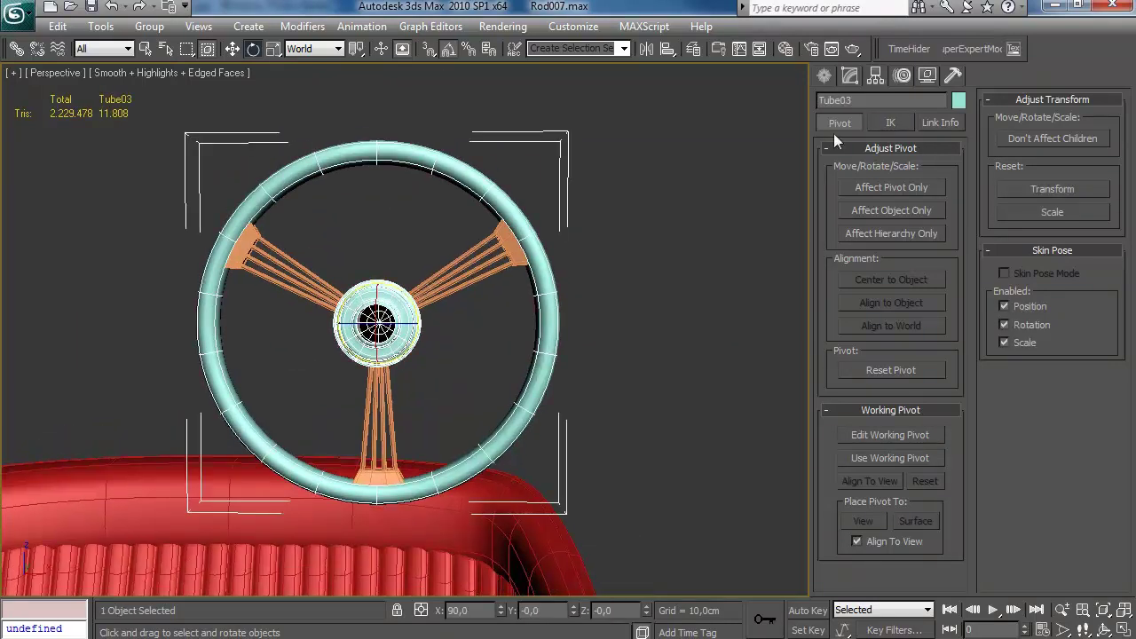
click(849, 76)
click(866, 162)
click(929, 336)
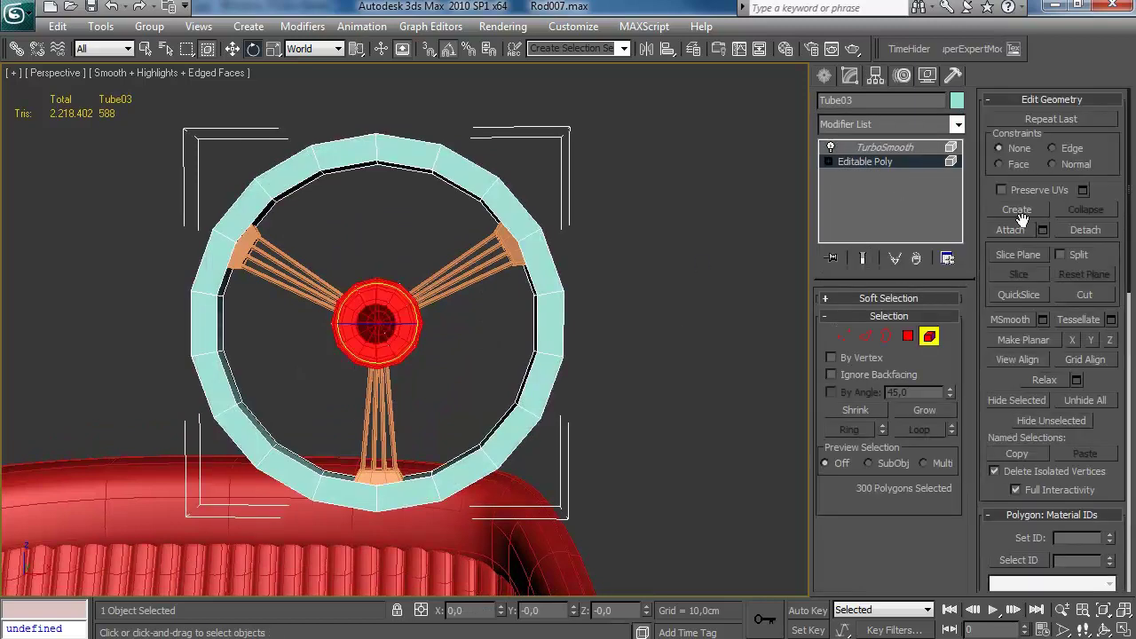
click(1085, 230)
key(Return)
Step: Select the detached hub and align it to the steering wheel rim on X and Z only, pivot point to pivot point
click(404, 327)
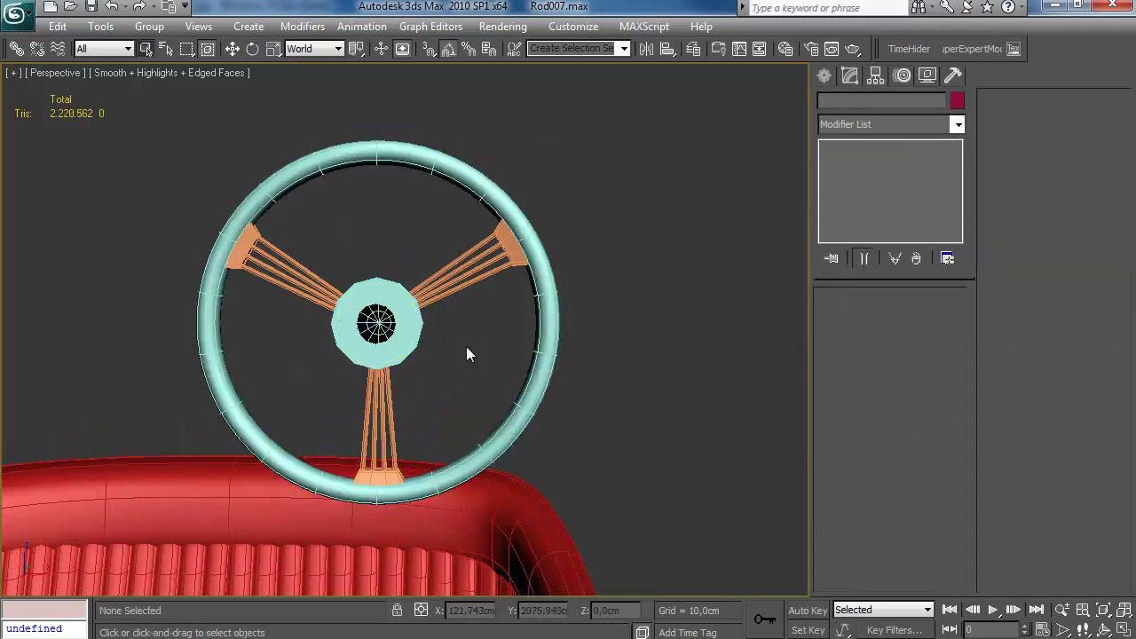
click(875, 75)
click(892, 188)
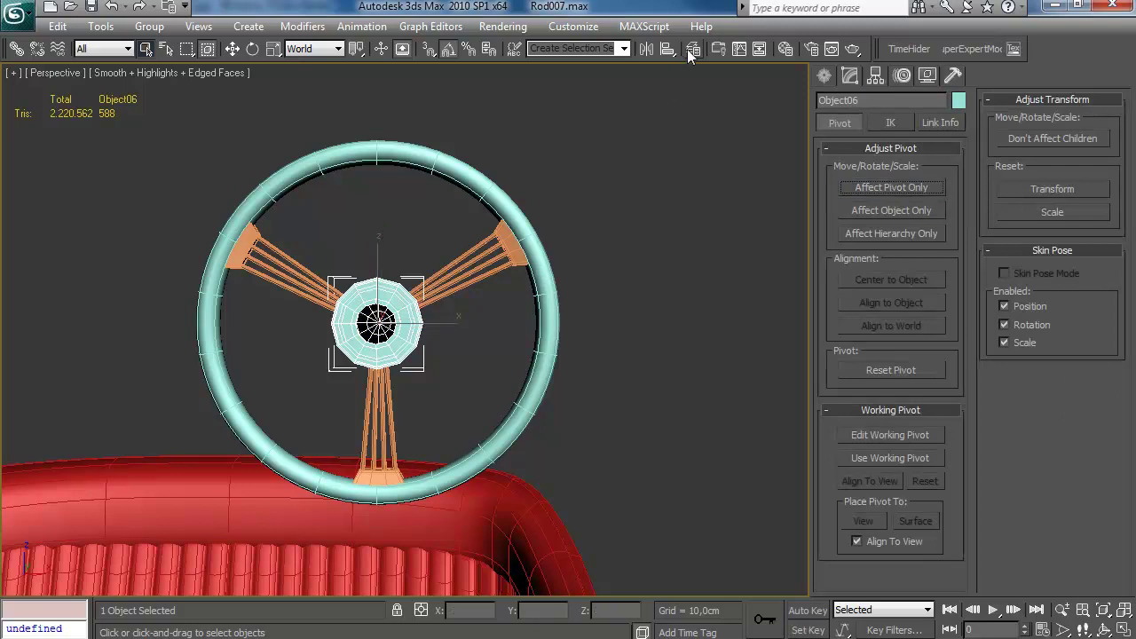
click(886, 190)
click(538, 273)
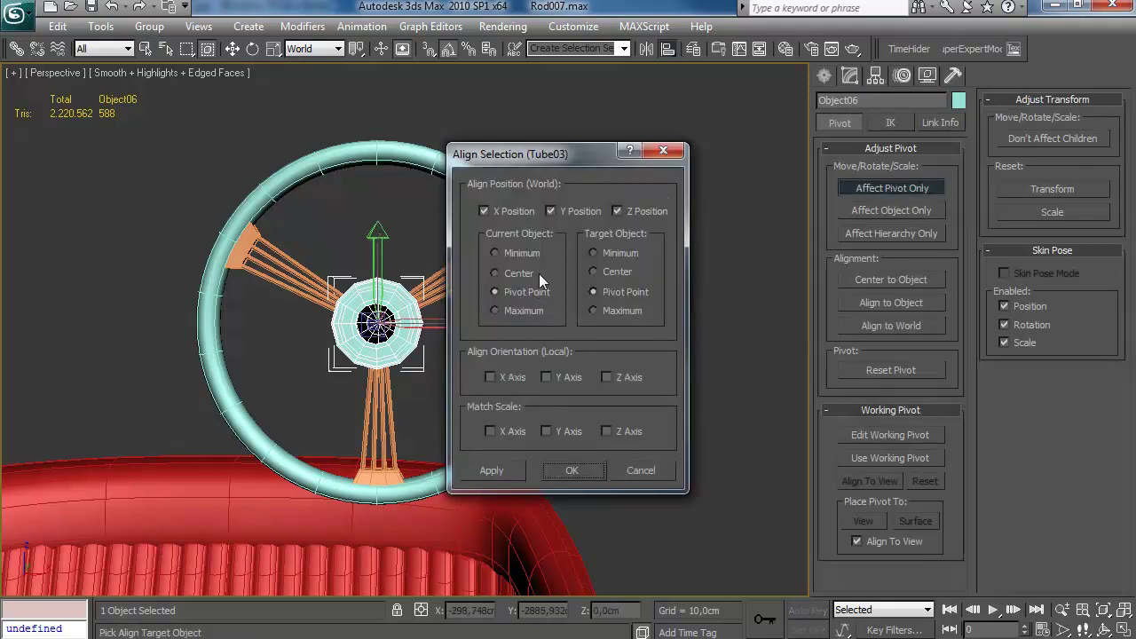
click(638, 466)
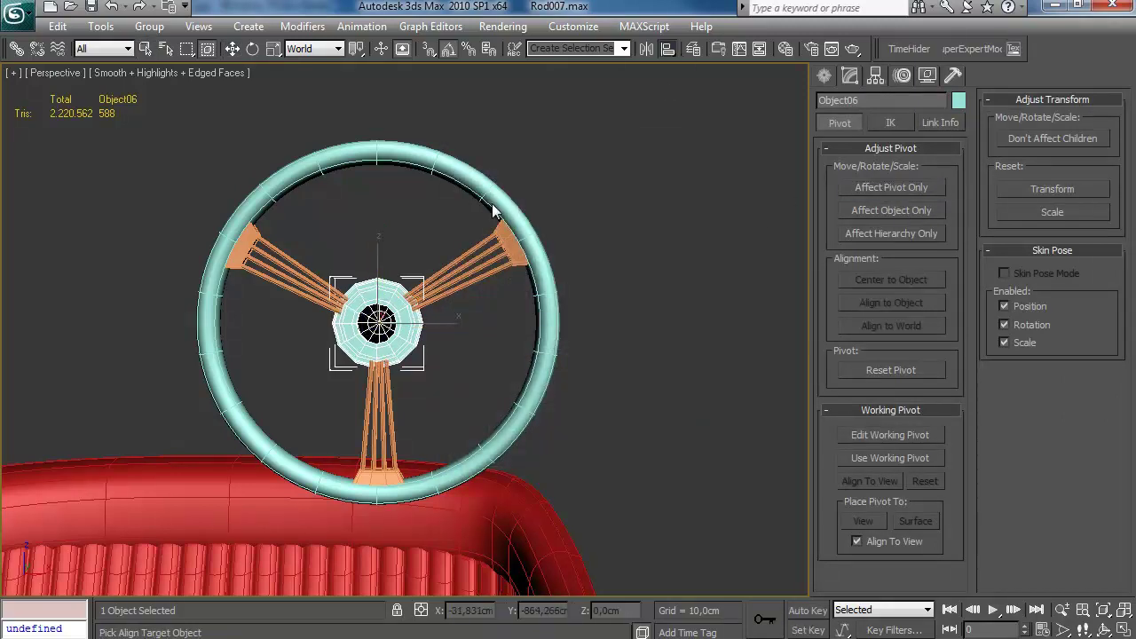
click(491, 194)
click(617, 212)
click(551, 211)
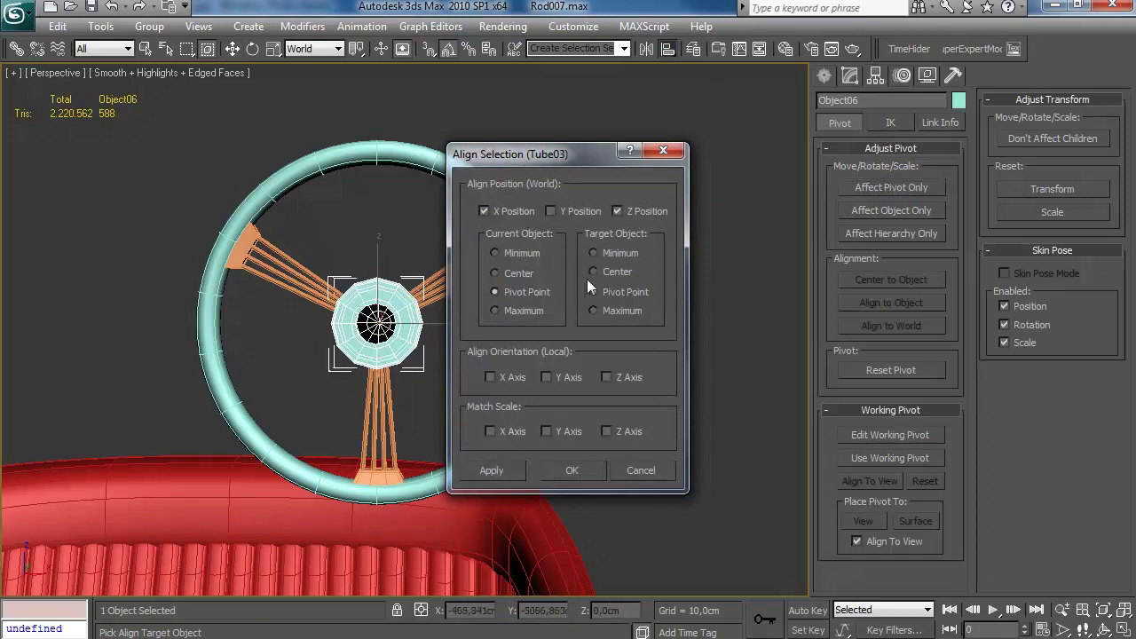
click(573, 470)
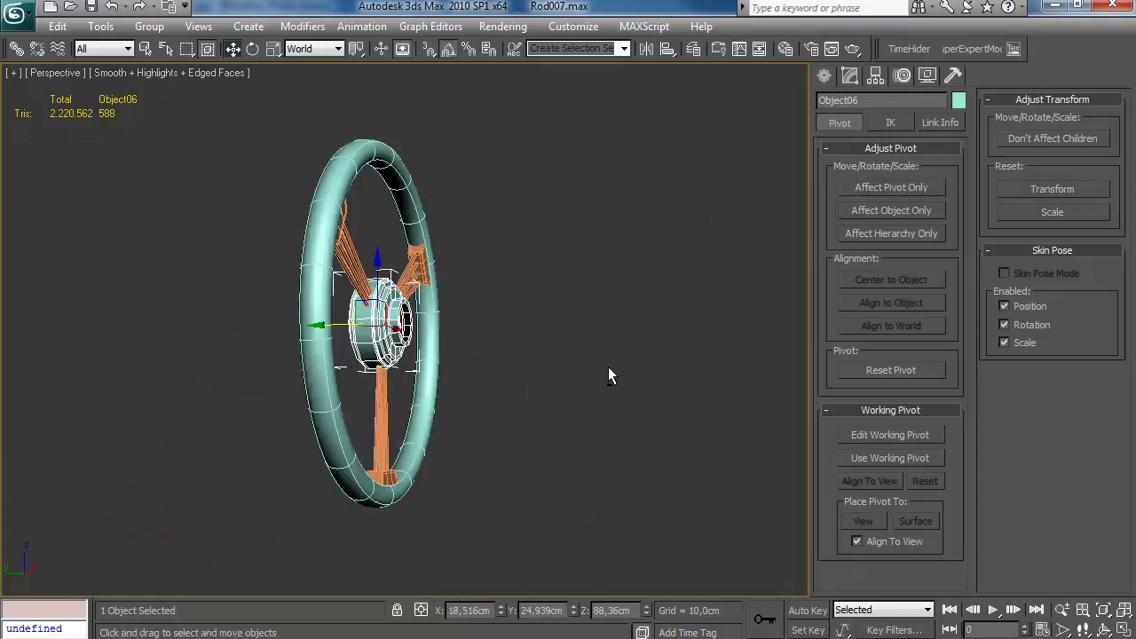
Step: Move all elements of the lower spoke slightly along Y to about 24.766 cm, and leave element editing
scroll(615, 404, up, 6)
alt+middle_drag(615, 405, 442, 377)
scroll(566, 373, down, 5)
click(852, 77)
key(5)
key(ctrl+a)
drag(347, 429, 351, 429)
alt+middle_drag(455, 217, 497, 282)
scroll(458, 276, down, 4)
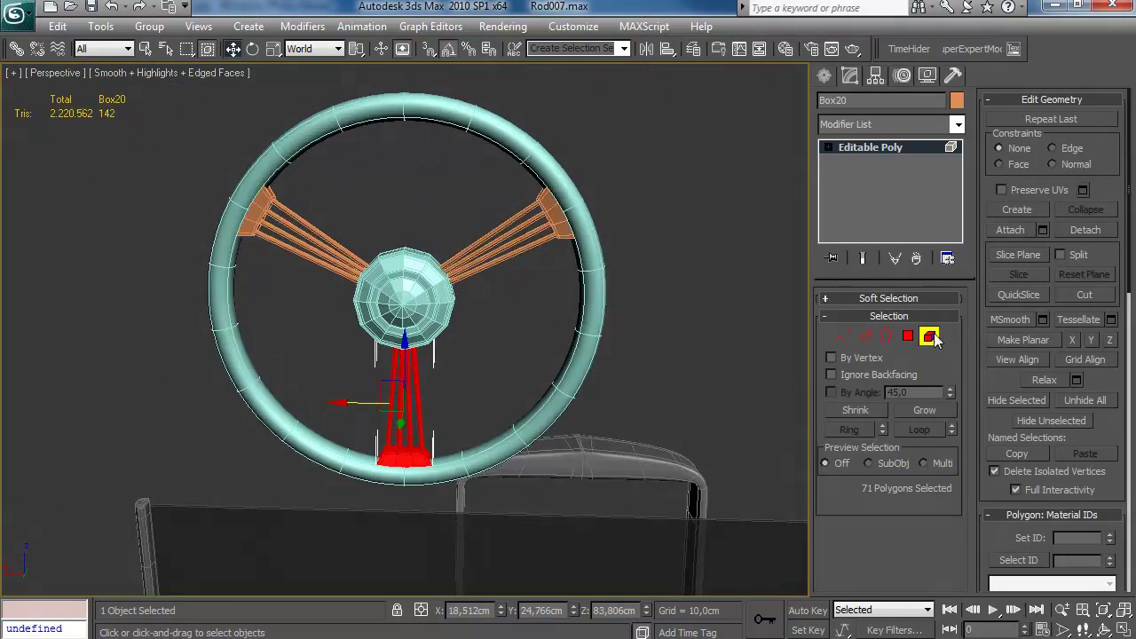
click(925, 340)
click(476, 372)
Step: Attach all three spokes to the hub and give the combined object a brown color
mouse_move(448, 376)
alt+middle_down()
mouse_move(474, 377)
mouse_move(458, 373)
alt+middle_up()
key(q)
click(479, 306)
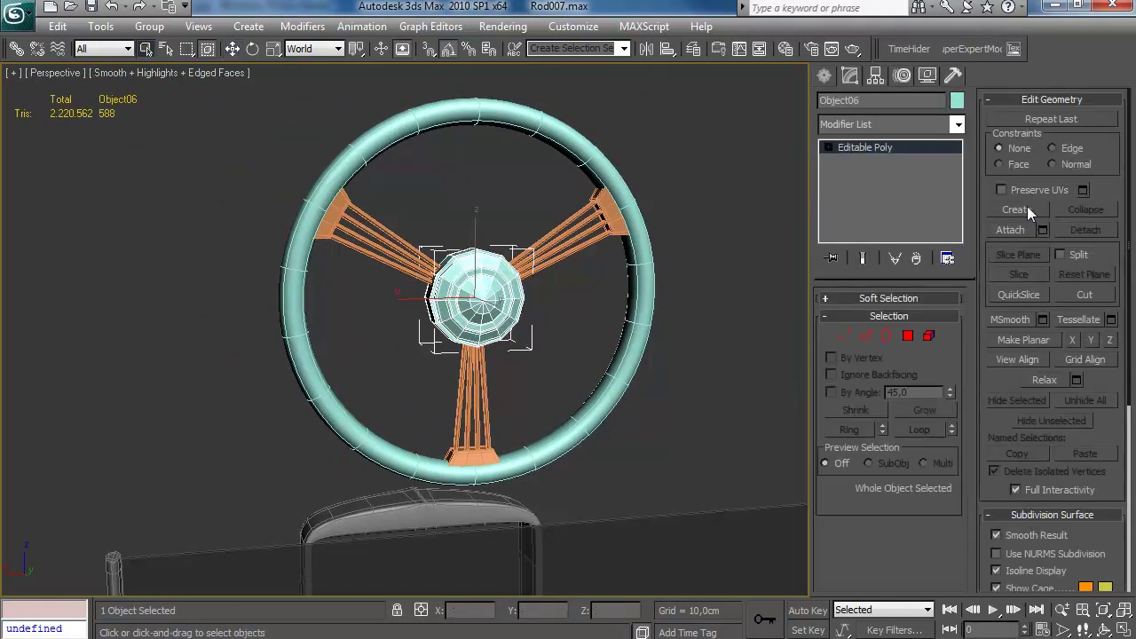
ctrl+click(355, 248)
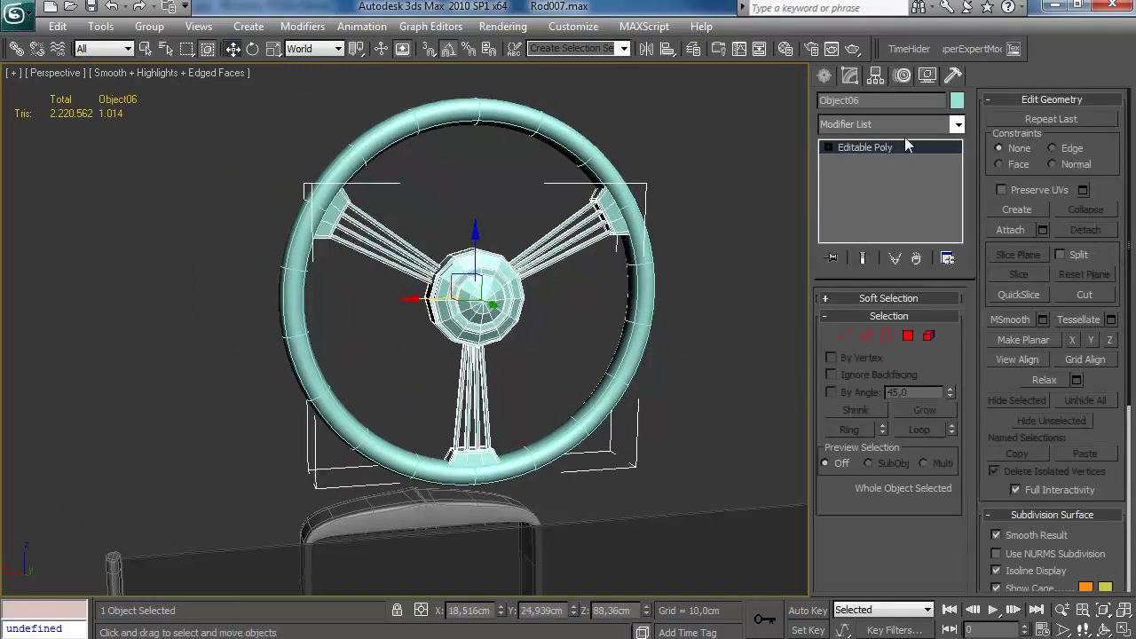
click(957, 103)
click(577, 255)
click(655, 424)
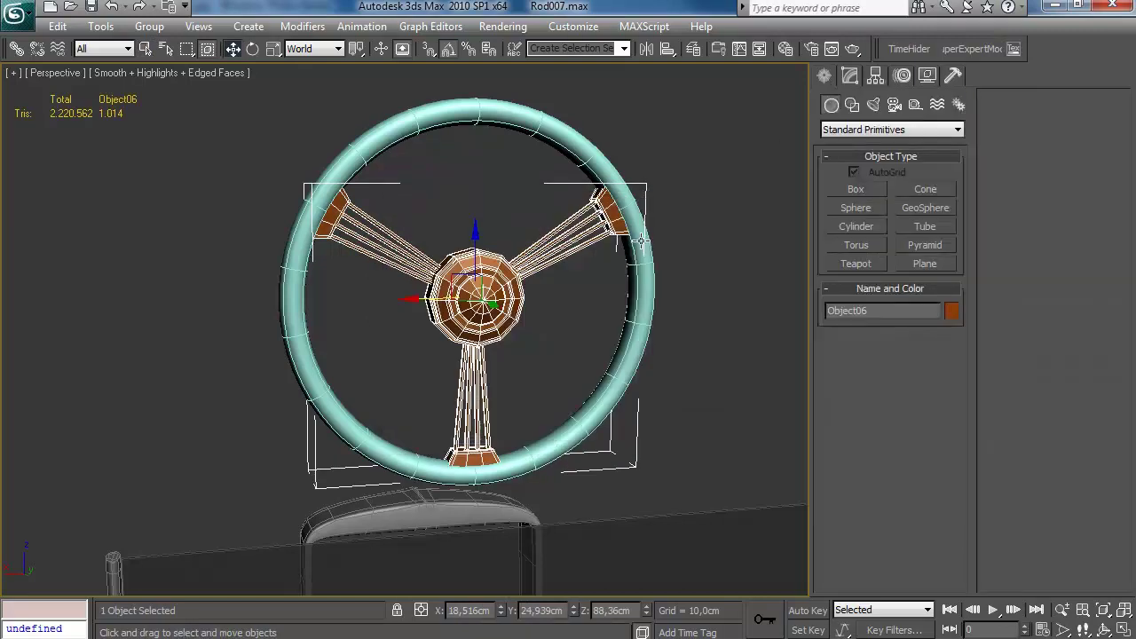
Step: Attach the hub and spokes to the rim's Editable Poly and color the whole steering wheel brown
click(623, 197)
click(850, 75)
click(866, 162)
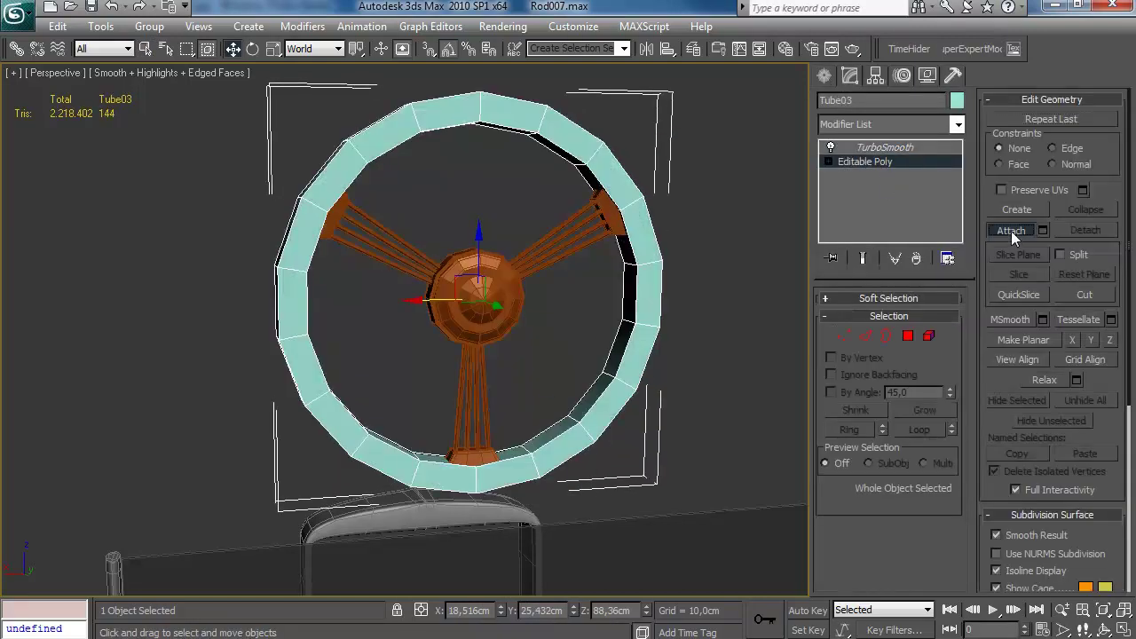
click(1010, 230)
click(510, 297)
click(957, 100)
click(654, 423)
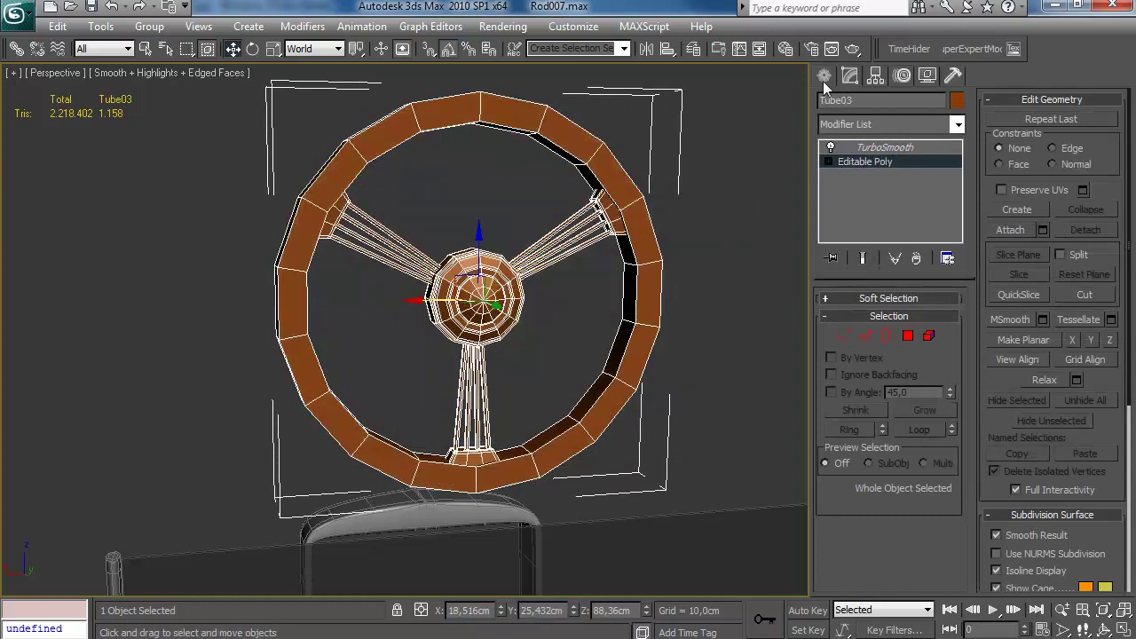
Step: Turn off the edged-faces display in the Perspective view and reselect the steering wheel
click(824, 76)
click(672, 274)
key(F4)
middle_drag(672, 274, 621, 288)
scroll(621, 288, down, 5)
alt+middle_drag(535, 334, 467, 333)
click(467, 333)
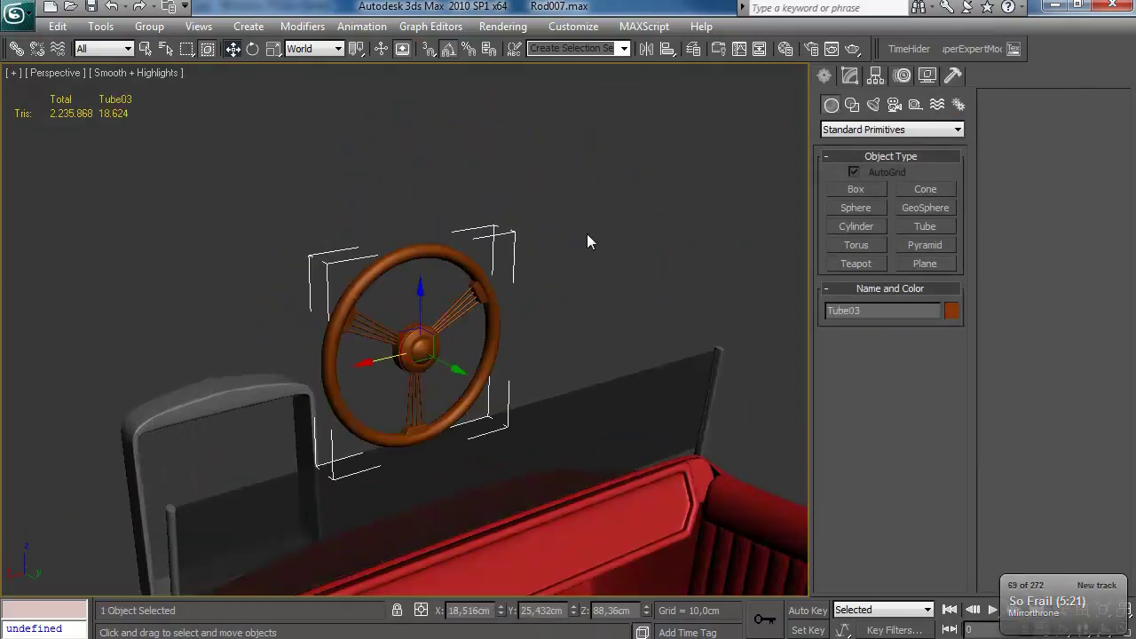
Step: Nudge the steering wheel's elements slightly at element level and return to the TurboSmooth result
click(849, 75)
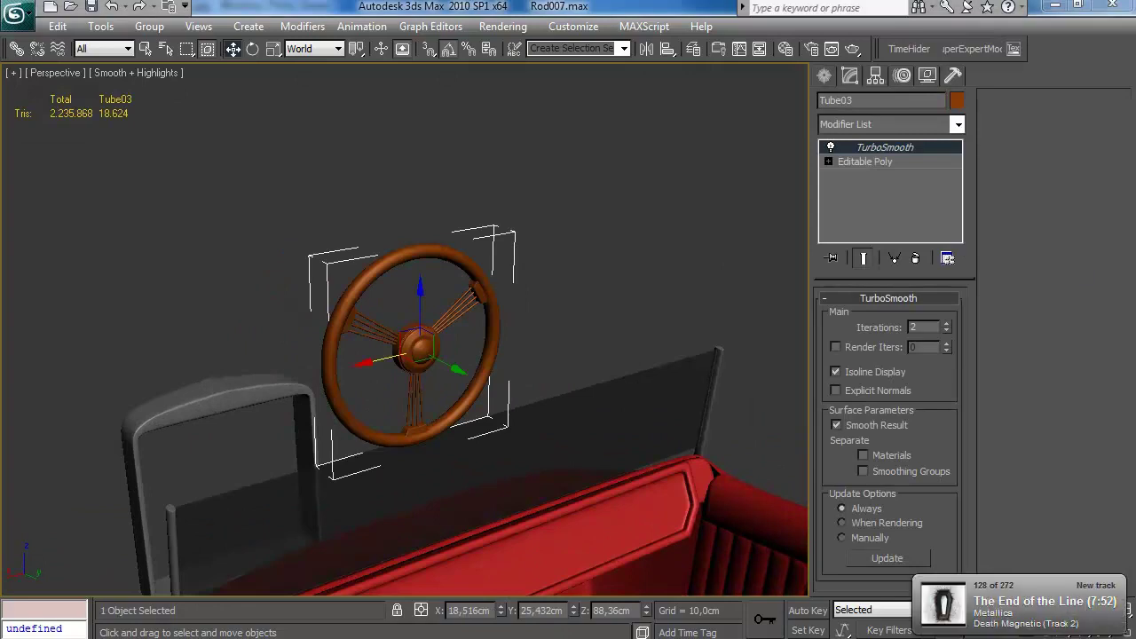
click(828, 161)
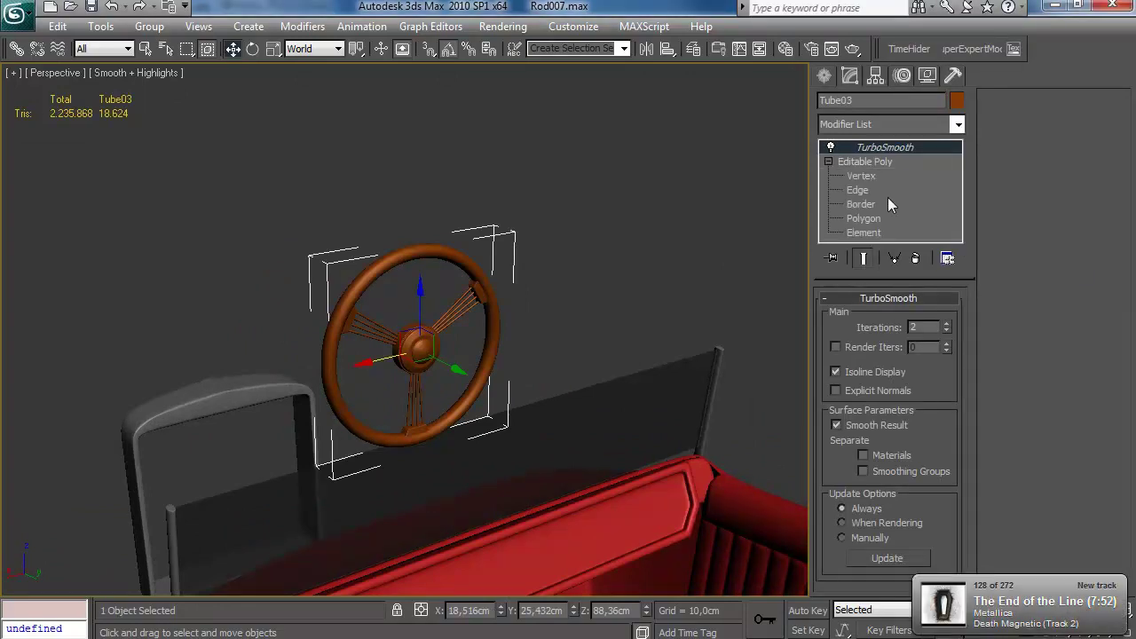
click(863, 233)
key(ctrl+a)
mouse_move(400, 332)
mouse_down()
mouse_move(391, 327)
mouse_move(429, 369)
mouse_move(398, 347)
mouse_move(411, 329)
mouse_up()
alt+middle_drag(411, 329, 403, 365)
click(929, 335)
Step: Rotate the steering wheel about the X axis to 130 degrees so it tilts toward the seat
alt+middle_drag(521, 358, 472, 310)
alt+middle_drag(466, 241, 430, 395)
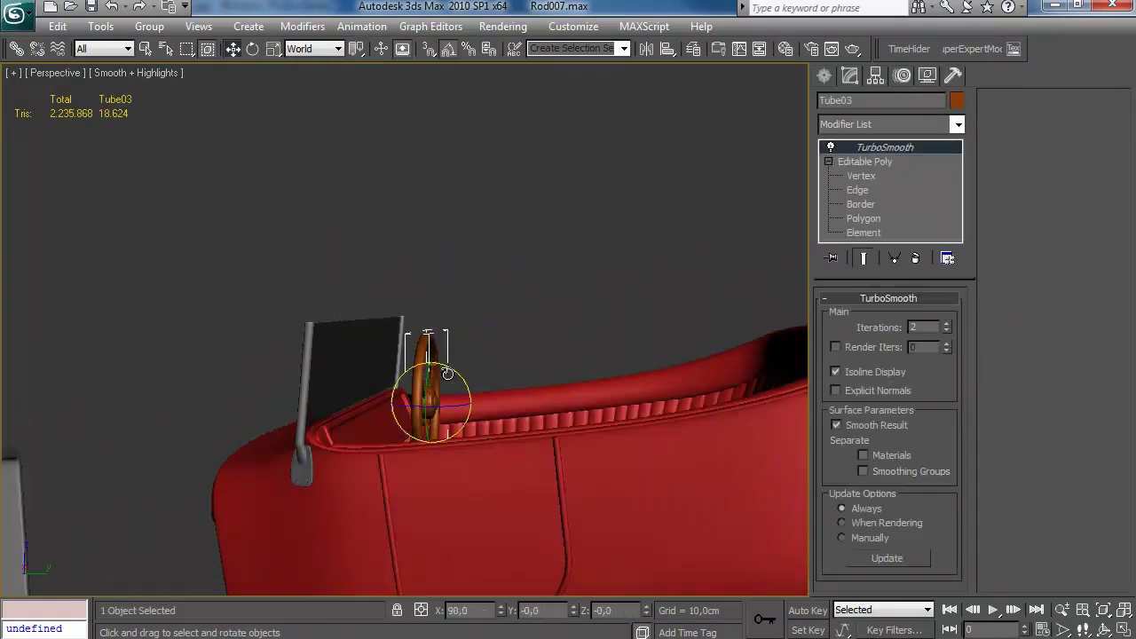
alt+middle_drag(440, 340, 434, 291)
scroll(456, 263, down, 4)
Step: Unhide the 0 (default) layer to show the chassis and wheels
click(693, 48)
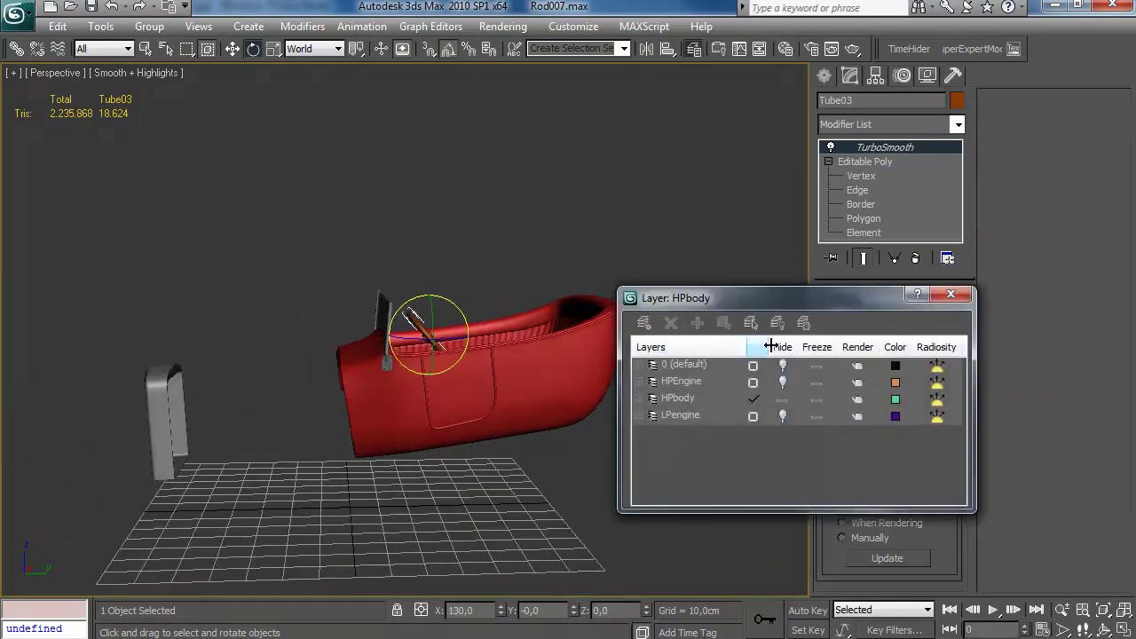
click(783, 365)
click(951, 294)
Step: Draw a straight line spline about 73.5 cm long in the Right view, from the chassis rail up to the steering wheel hub
click(825, 75)
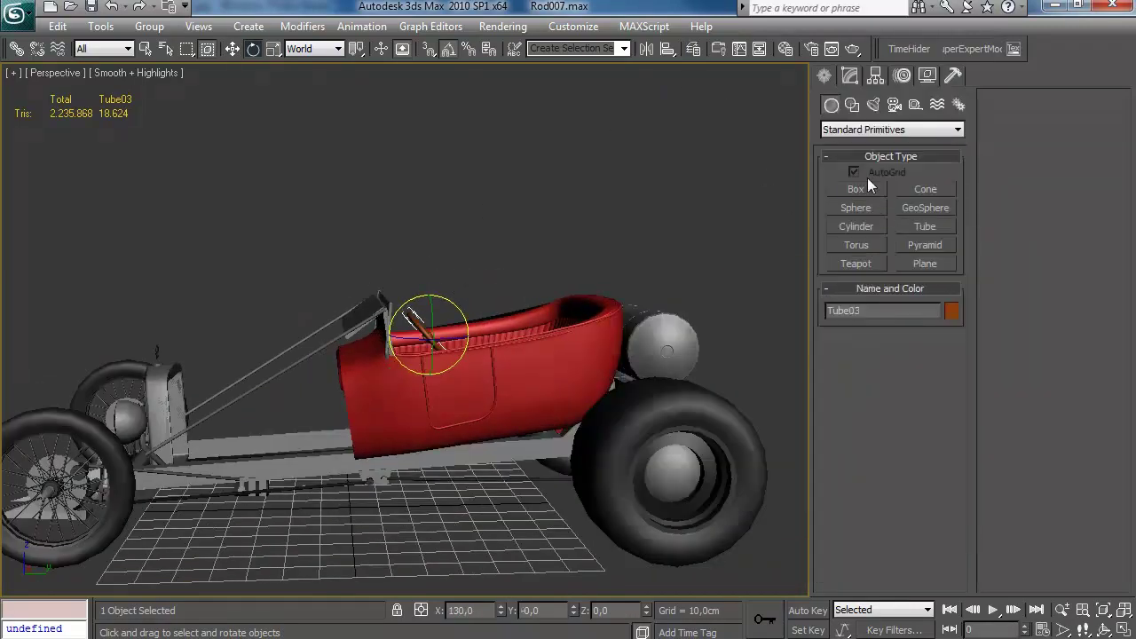
click(852, 104)
click(861, 205)
key(alt+w)
right_click(142, 378)
key(alt+w)
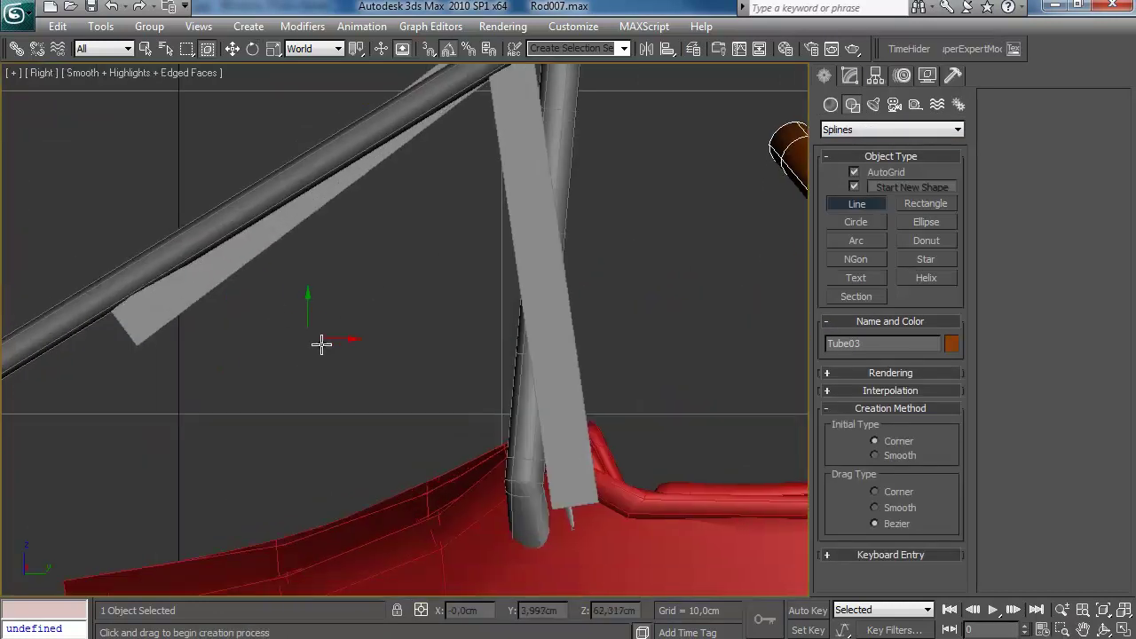
scroll(281, 320, down, 4)
middle_drag(289, 340, 412, 308)
scroll(412, 307, down, 2)
middle_drag(318, 432, 436, 279)
scroll(436, 278, down, 2)
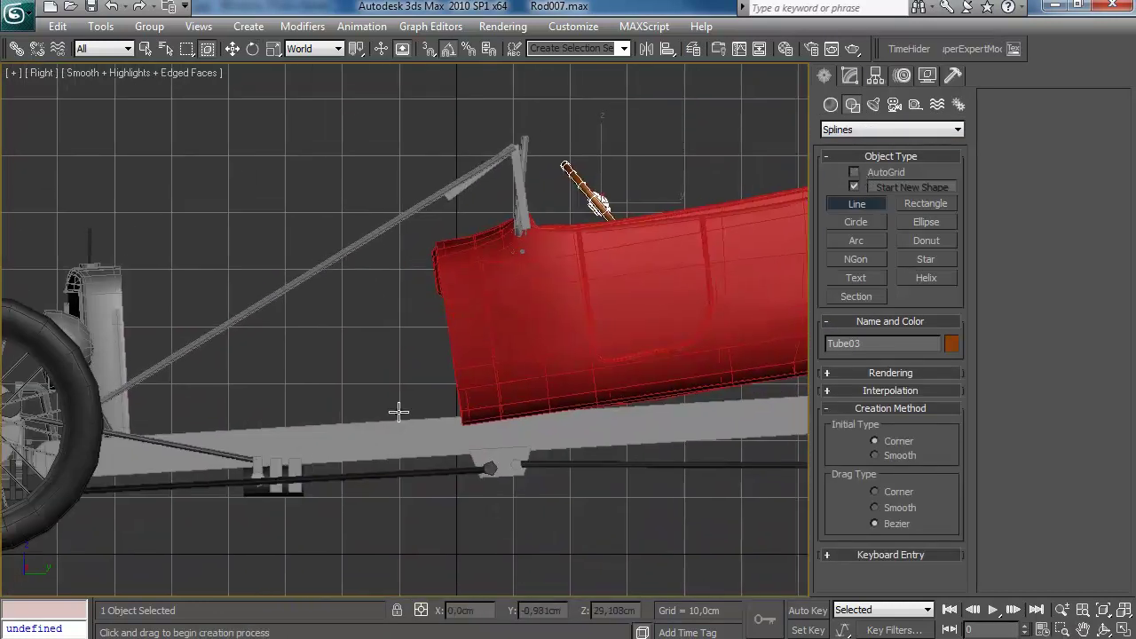
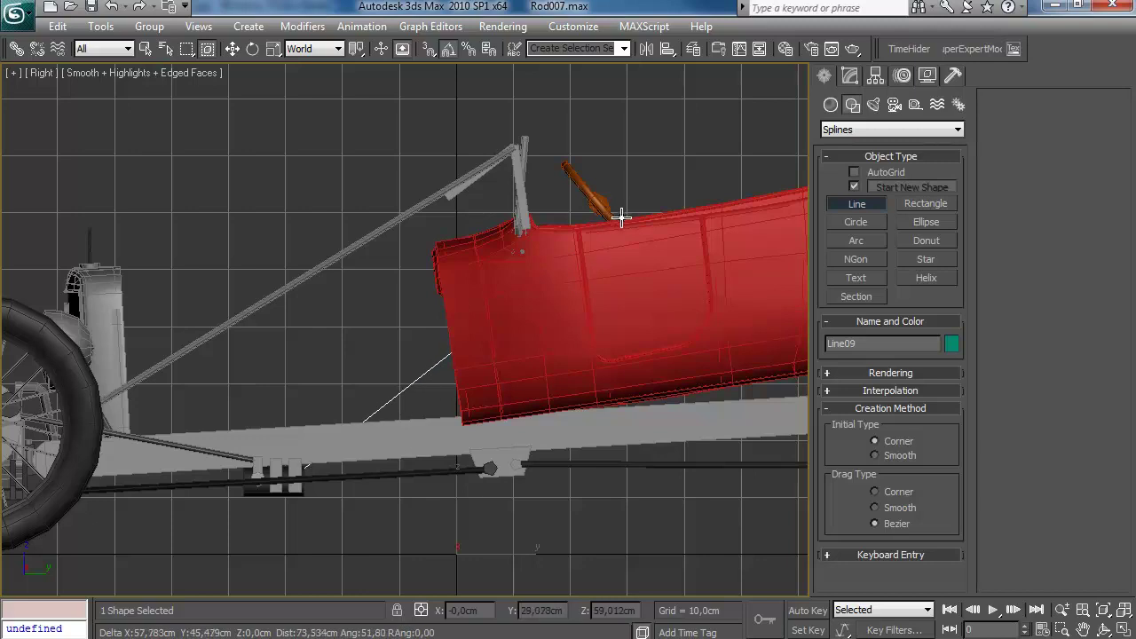
Step: Return to the Perspective view and make the steering column line render in the viewport as a radial tube
key(alt+w)
right_click(609, 393)
key(alt+w)
alt+middle_drag(609, 393, 406, 434)
scroll(467, 358, up, 3)
alt+middle_drag(467, 358, 404, 337)
key(e)
click(849, 75)
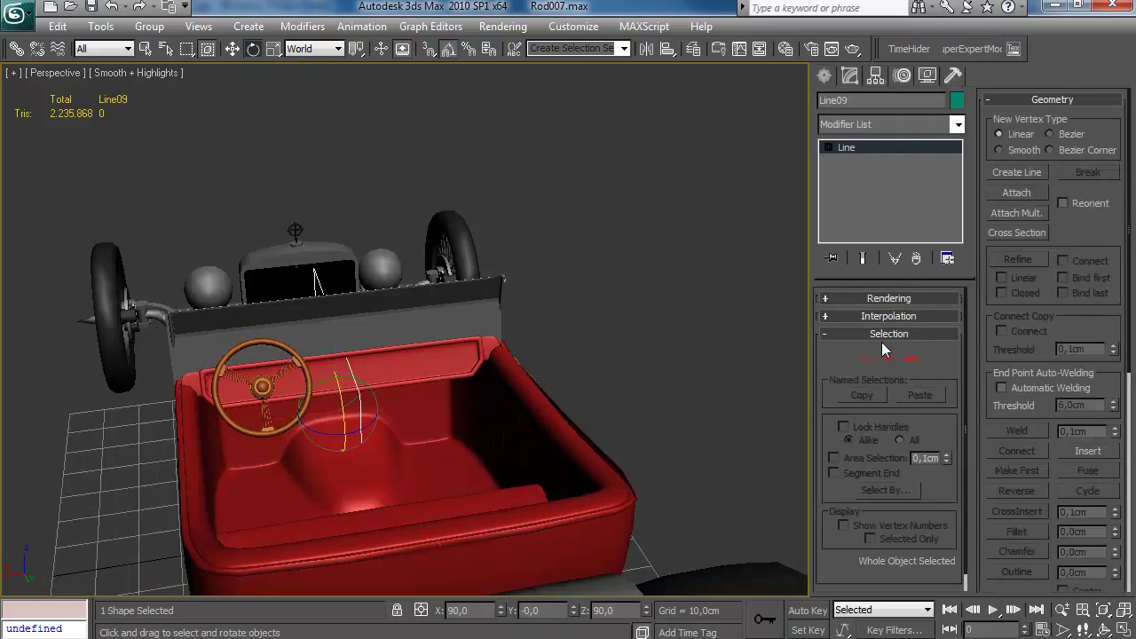
click(888, 298)
Step: Move the steering column line along X to about 15.932 cm, in line with the steering wheel hub
alt+middle_drag(591, 362, 392, 270)
key(w)
click(248, 386)
scroll(414, 319, up, 3)
alt+middle_drag(459, 287, 340, 182)
scroll(340, 183, down, 5)
click(426, 182)
alt+middle_drag(399, 284, 516, 313)
Step: Check the column line's vertices and set the tube to 2.19 cm thickness with 8 sides, showing edged faces
key(1)
alt+middle_drag(659, 277, 837, 161)
click(1023, 124)
alt+middle_drag(576, 229, 708, 283)
key(F4)
click(939, 445)
alt+middle_drag(568, 390, 426, 400)
scroll(942, 551, down, 2)
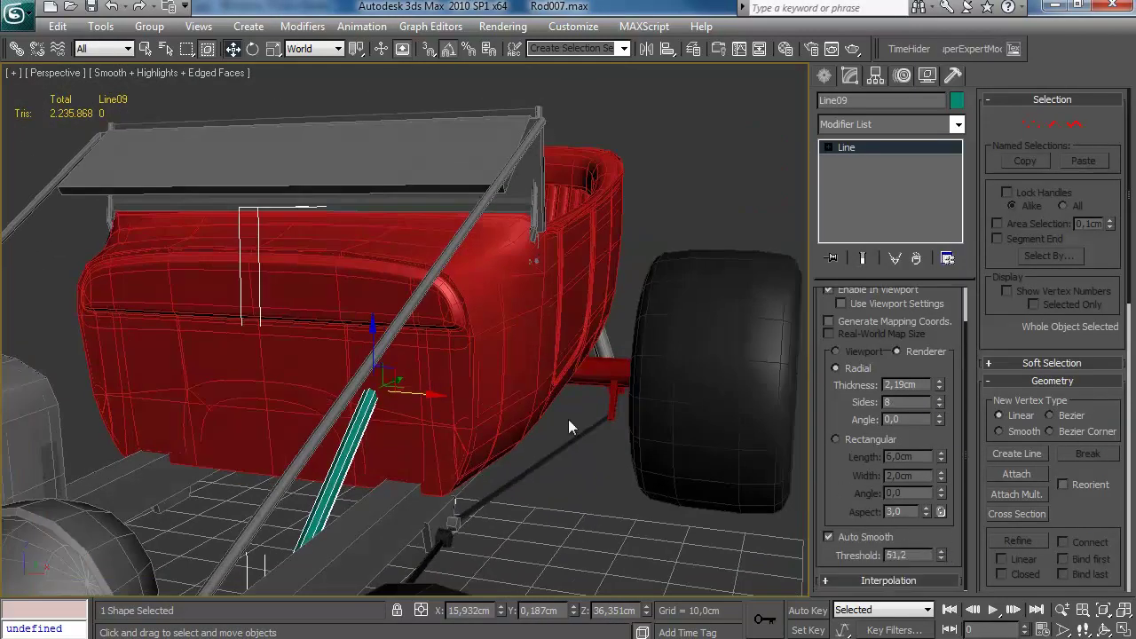
Step: Convert the column tube to Editable Poly and delete its end cap polygons
alt+middle_drag(621, 444, 319, 381)
right_click(855, 147)
click(869, 297)
key(4)
click(612, 241)
drag(272, 556, 274, 557)
key(Delete)
Step: Connect the column's eight lengthwise edges with one segment to add an edge loop partway along the tube
alt+middle_drag(614, 355, 355, 330)
scroll(560, 381, up, 3)
key(2)
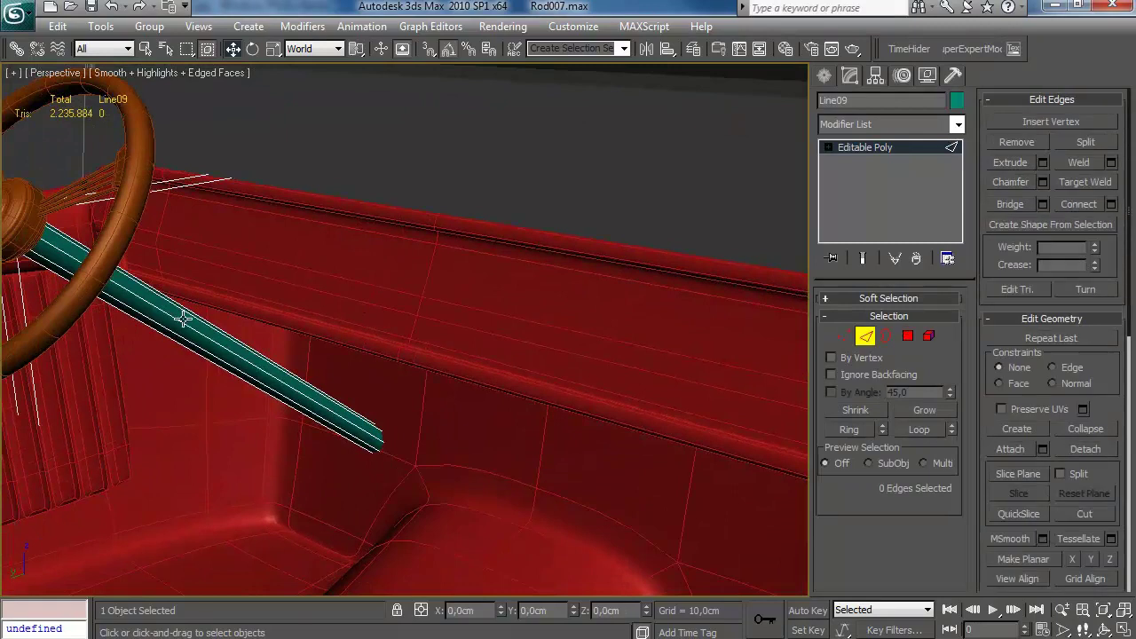
alt+middle_drag(173, 322, 254, 313)
click(1110, 205)
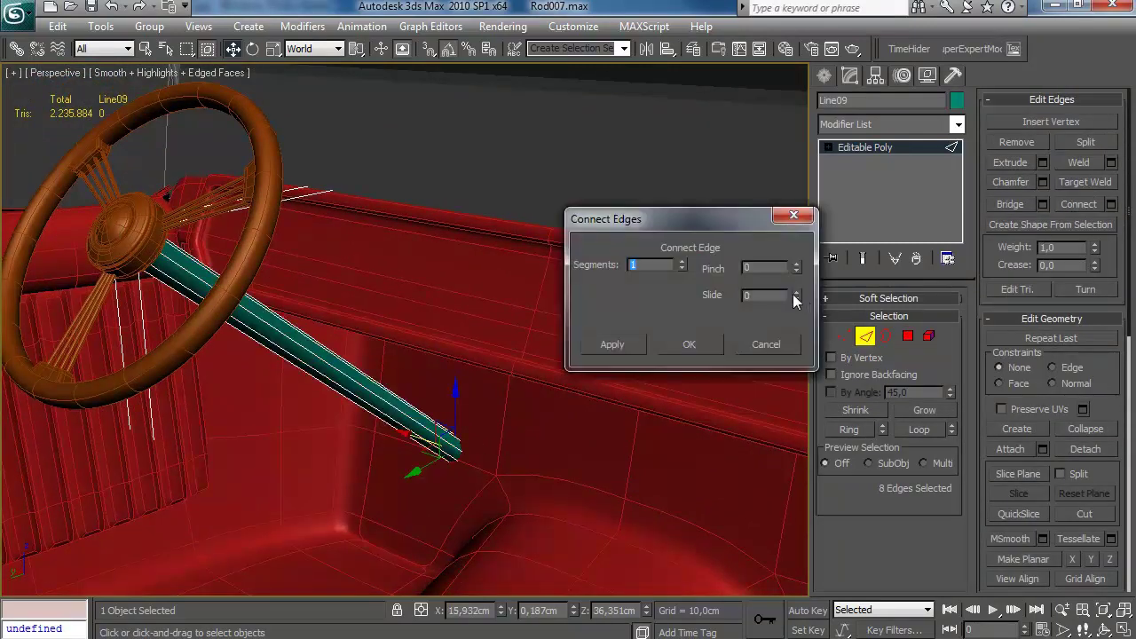
alt+middle_drag(450, 323, 398, 375)
click(687, 344)
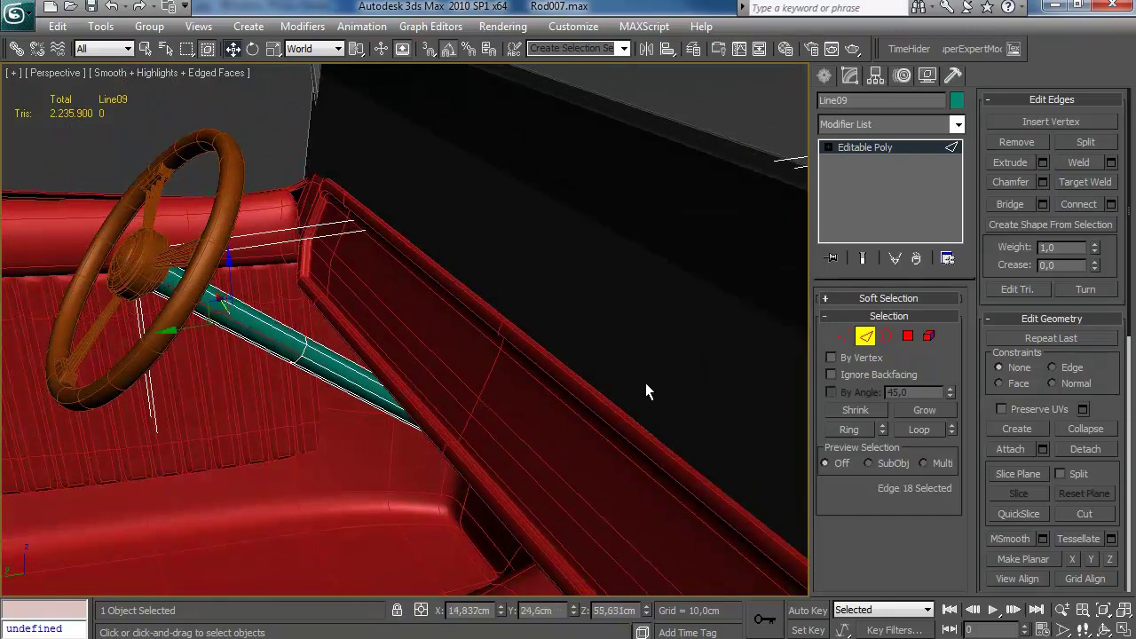
Step: Extrude the column polygons between the new loop and the hub outward to make the upper section thicker
key(4)
click(1043, 161)
click(777, 334)
click(1043, 140)
right_click(777, 269)
click(694, 327)
Step: Add support loops by connecting the lower section's edges with one segment at slide 99 and the upper section's with two segments at pinch 83
alt+middle_drag(661, 336, 590, 330)
scroll(590, 330, up, 4)
click(869, 337)
click(379, 388)
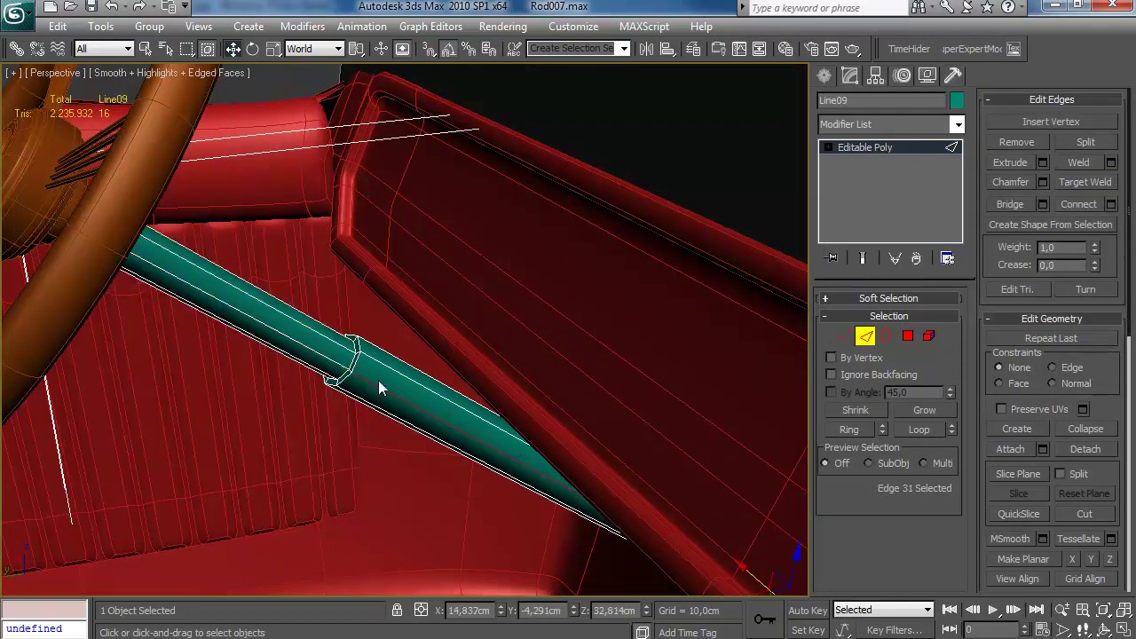
click(1111, 204)
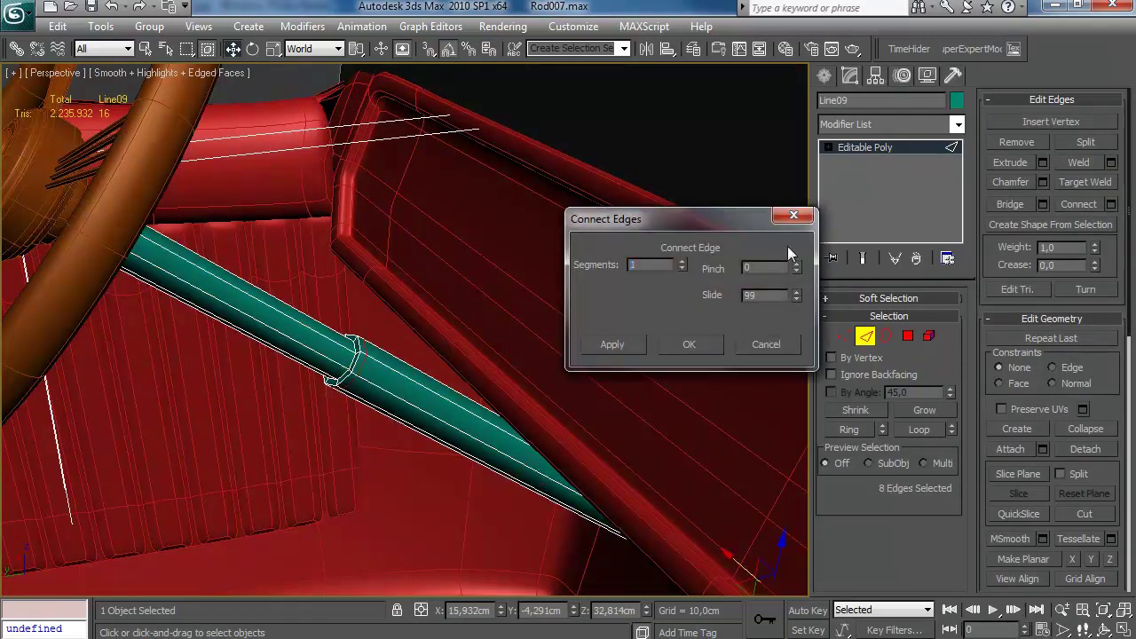
click(690, 345)
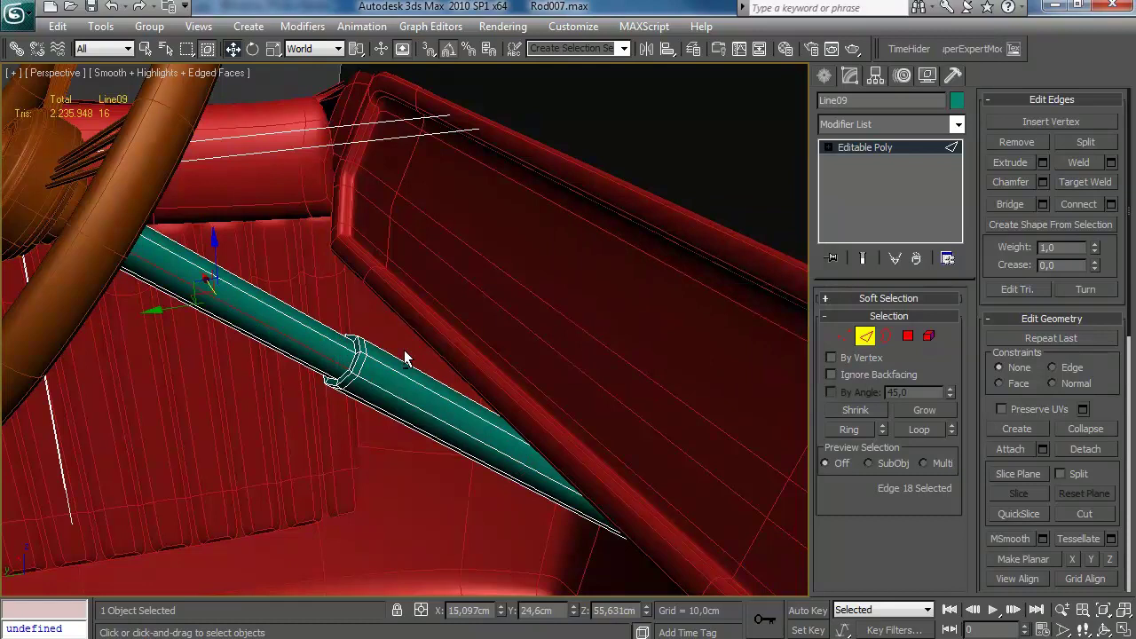
click(1111, 203)
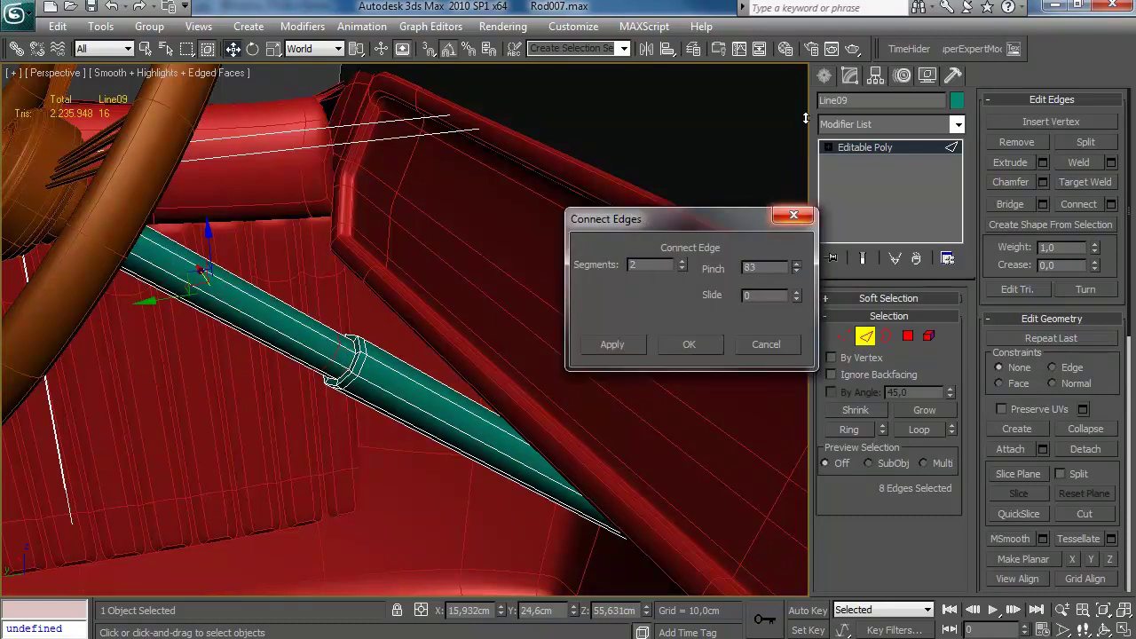
click(682, 344)
Step: Select the vertices at the column's hub end and set the reference coordinate system to Parent
alt+middle_drag(682, 344, 497, 249)
key(1)
drag(87, 315, 271, 128)
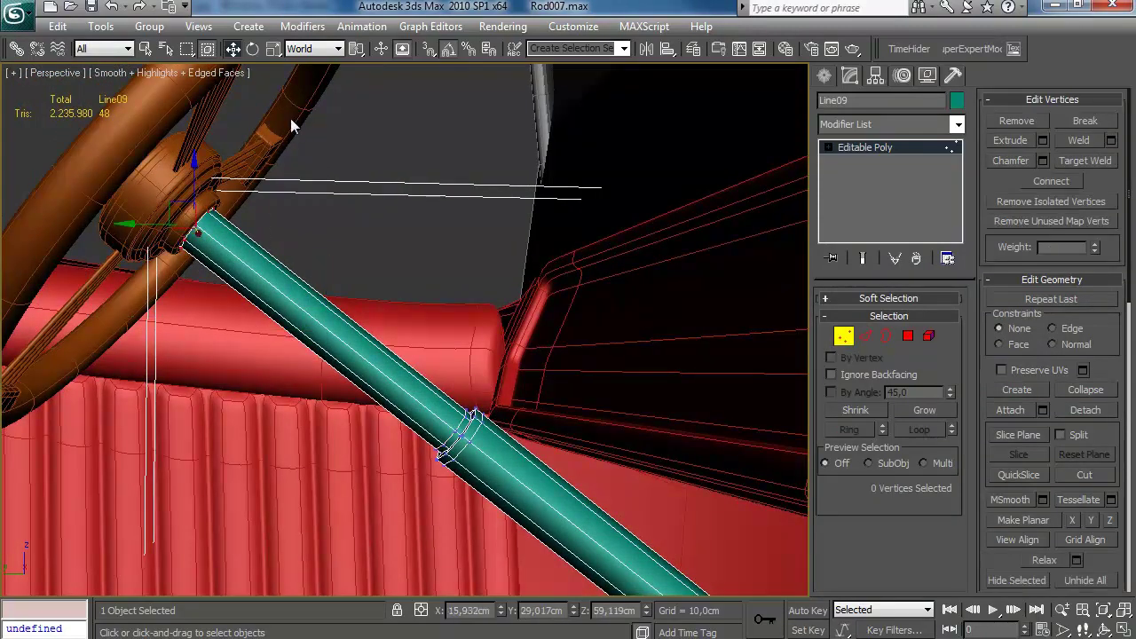
click(320, 99)
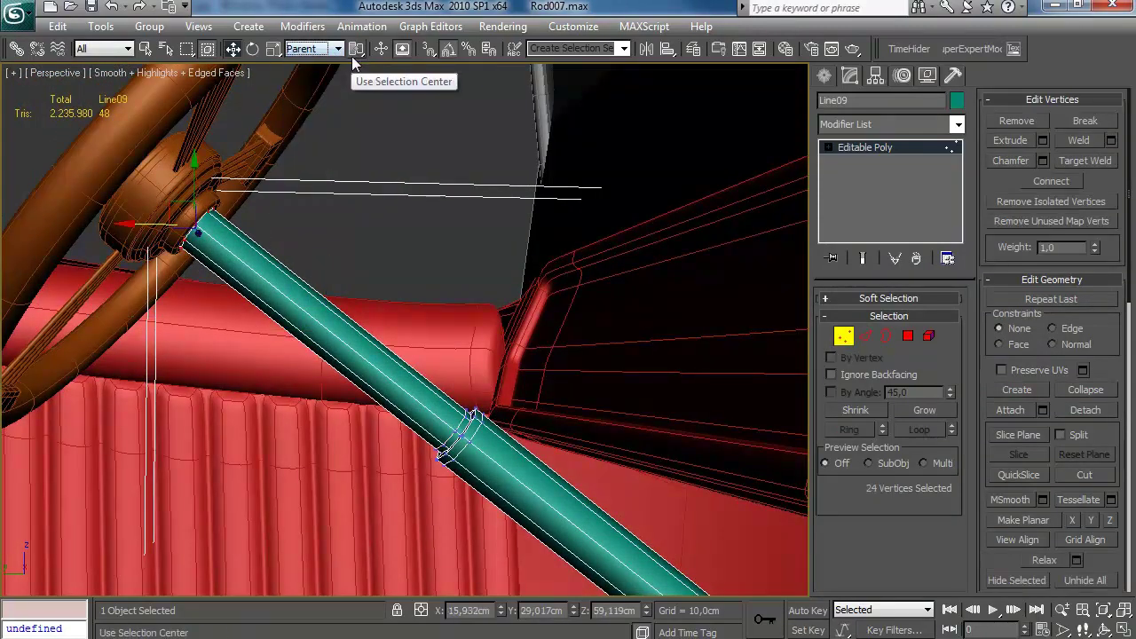
click(316, 101)
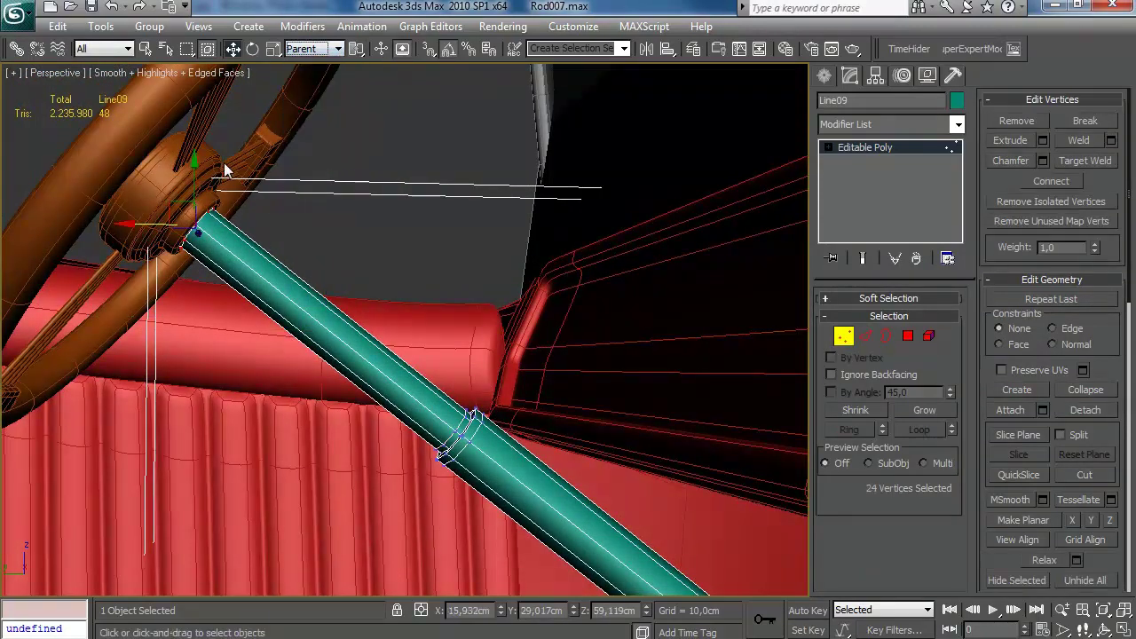
Step: Delete the polygons closing off the column's hub end
click(908, 336)
click(844, 409)
alt+middle_drag(484, 347, 693, 343)
key(Delete)
Step: Select the edge loop at the column's thickness step and slide it slightly along the tube with the Edge constraint on
key(2)
click(414, 415)
key(alt+l)
key(shift+x)
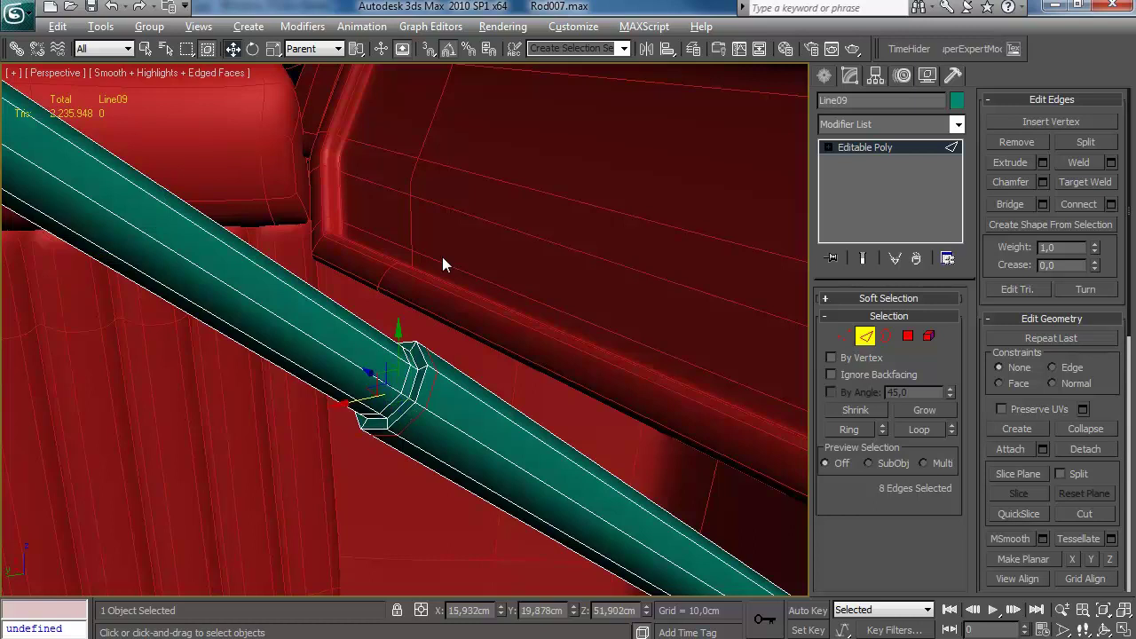
alt+middle_drag(373, 370, 446, 344)
scroll(515, 378, down, 5)
scroll(443, 342, up, 8)
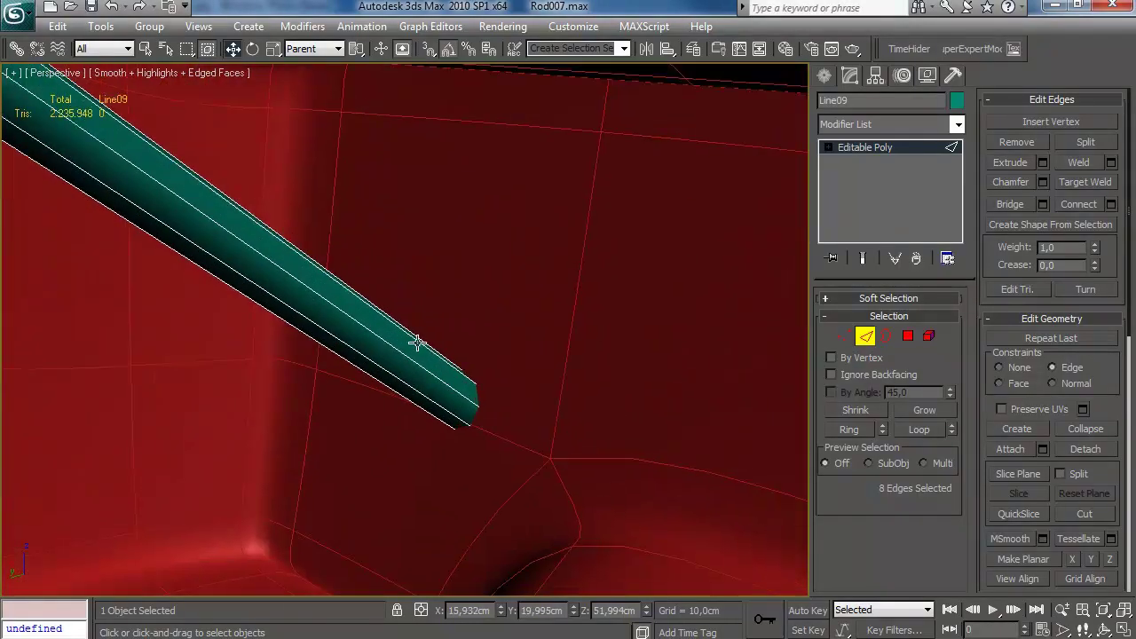
Step: Add edge loops near the column's lower end by connecting its lengthwise edges with two segments and the end section's with one slid segment
key(alt+r)
key(ctrl+shift+e)
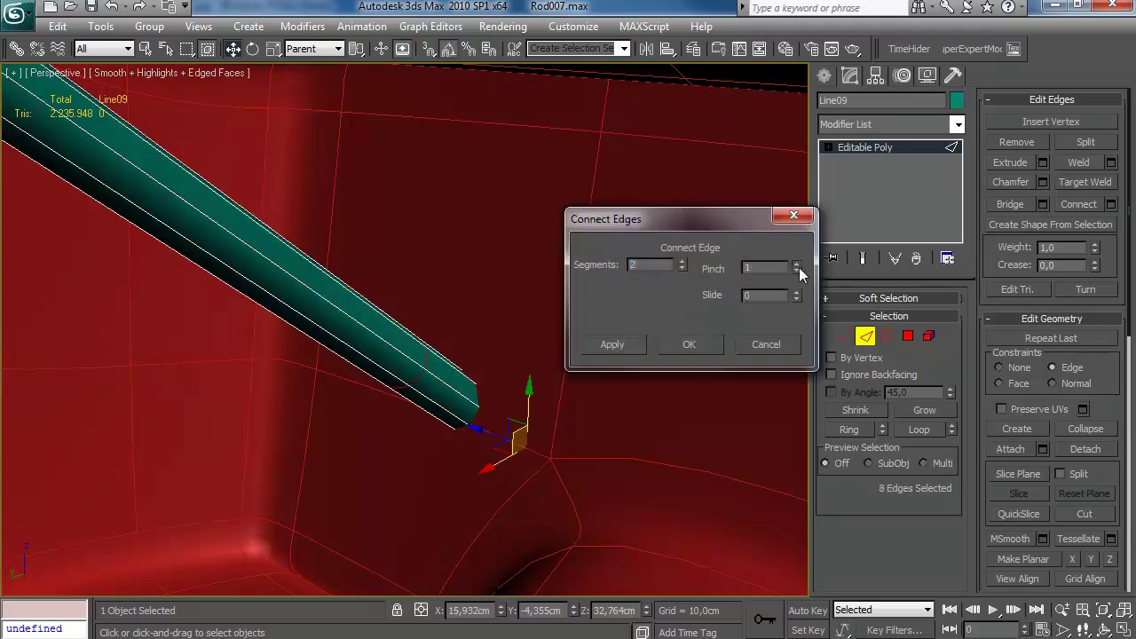
click(699, 346)
click(463, 392)
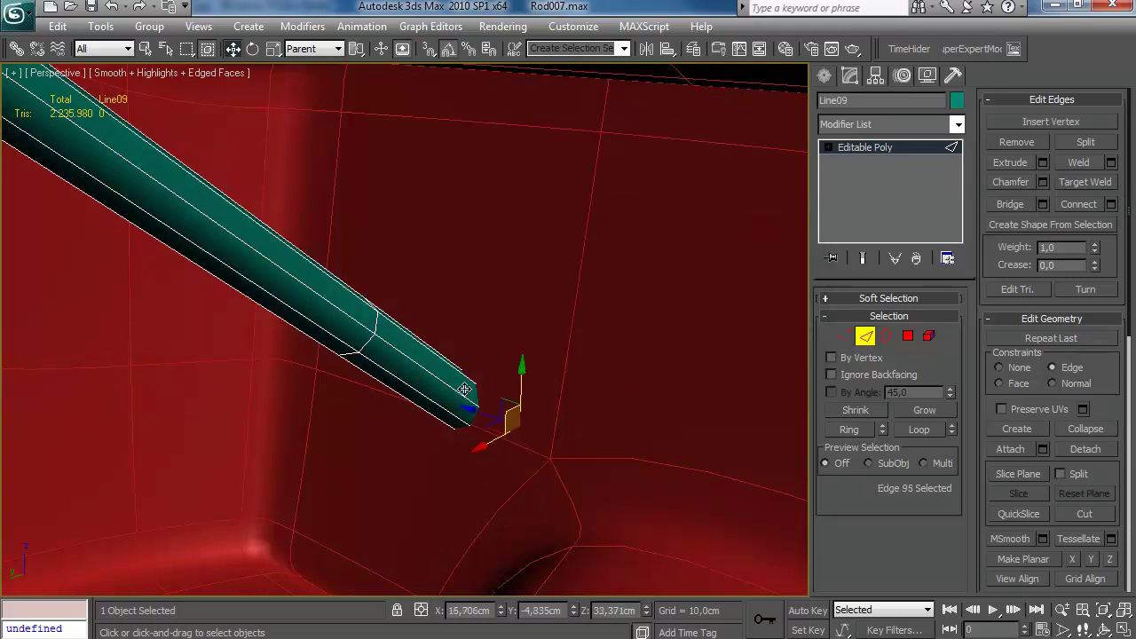
key(alt+r)
alt+middle_drag(459, 394, 447, 338)
click(1110, 204)
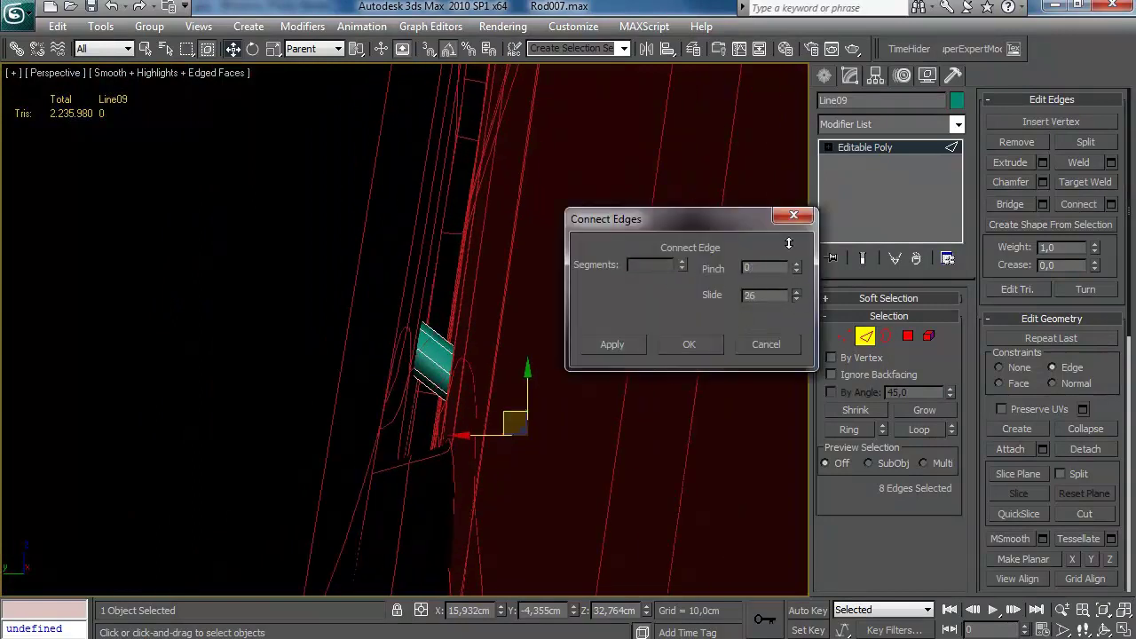
click(714, 348)
Step: Extrude the ring of polygons at the column's lower end along Local Normal by about 0.2 cm
alt+middle_drag(648, 360, 513, 385)
click(411, 317)
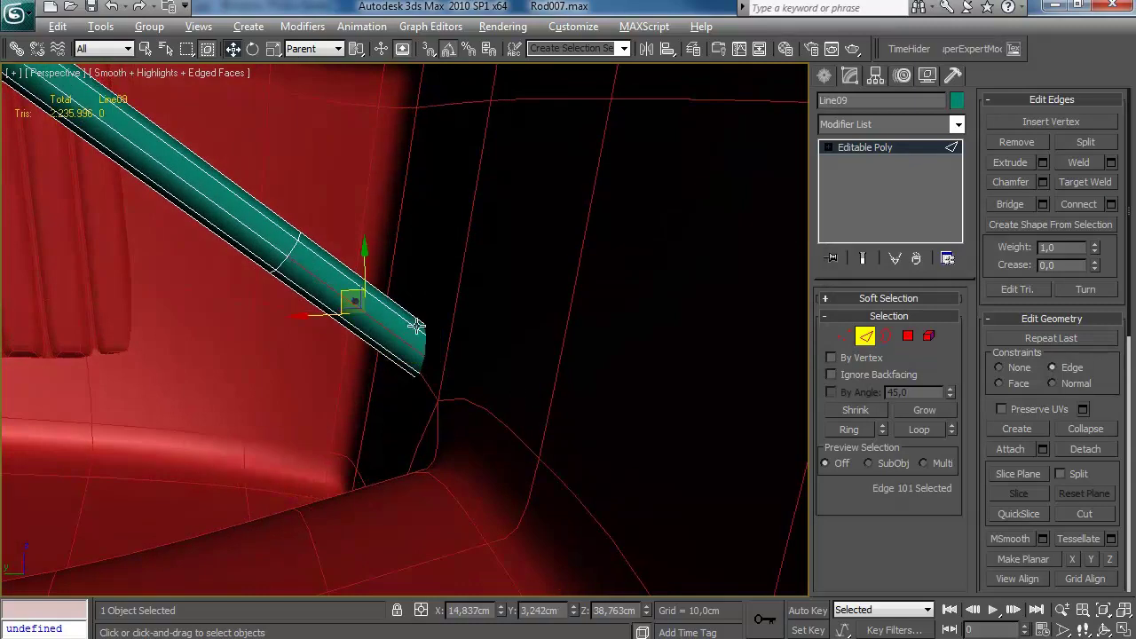
key(alt+r)
alt+middle_drag(435, 324, 617, 339)
key(4)
click(1043, 140)
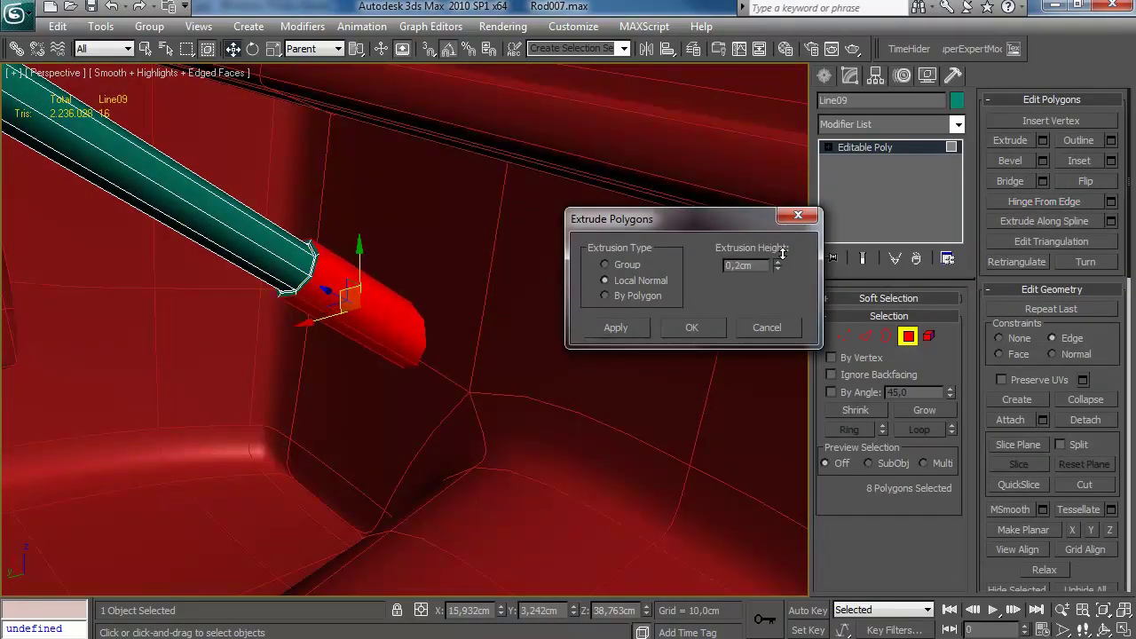
click(693, 327)
Step: Inset the extruded end-sleeve polygons as a group to add supporting edges, and leave polygon editing
click(1111, 161)
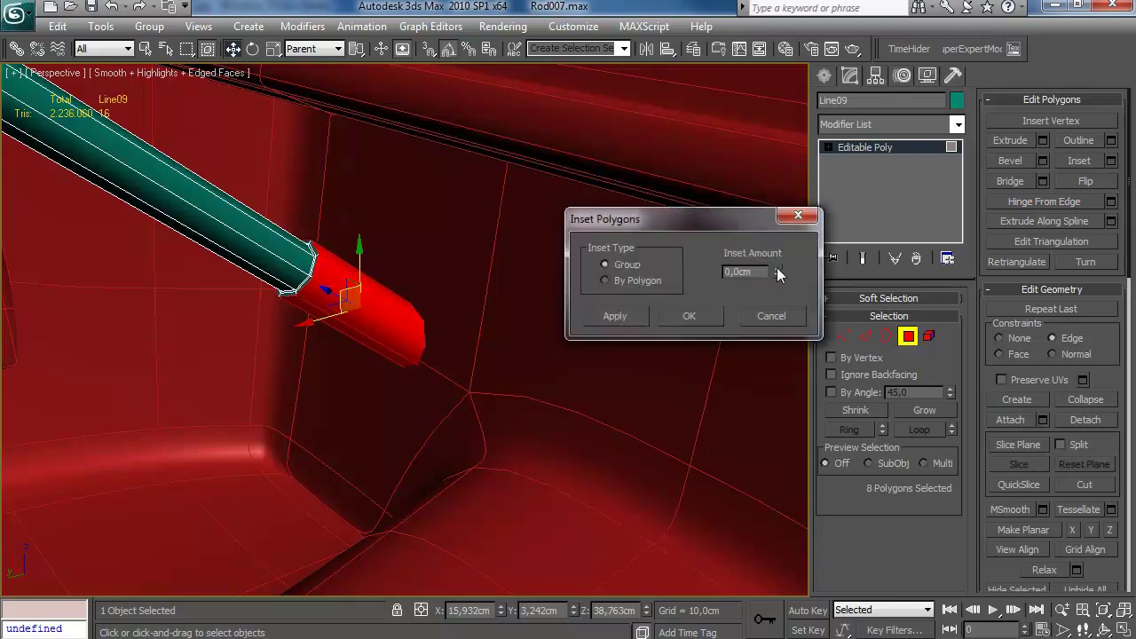
click(687, 316)
alt+middle_drag(682, 321, 497, 400)
scroll(522, 294, down, 4)
middle_drag(497, 400, 678, 286)
scroll(518, 409, up, 3)
scroll(506, 420, down, 3)
scroll(504, 423, up, 3)
key(4)
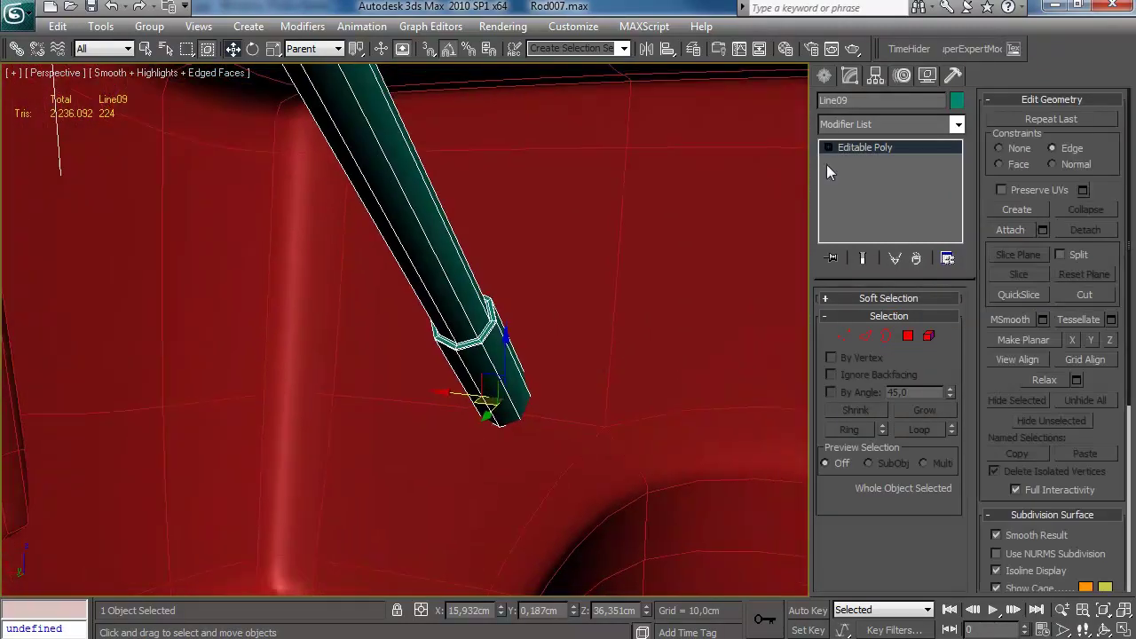
Step: Create a thin box plate about 5.2 by 5.2 cm at the column's lower end with AutoGrid on
click(825, 75)
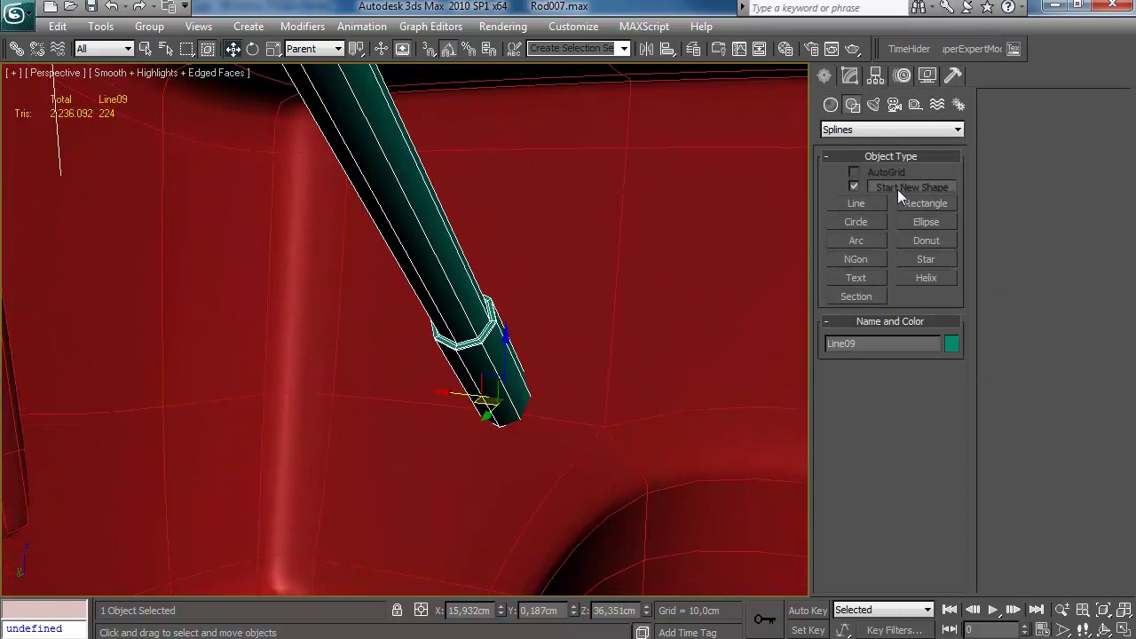
click(831, 105)
click(867, 172)
click(855, 189)
alt+middle_drag(687, 256, 592, 279)
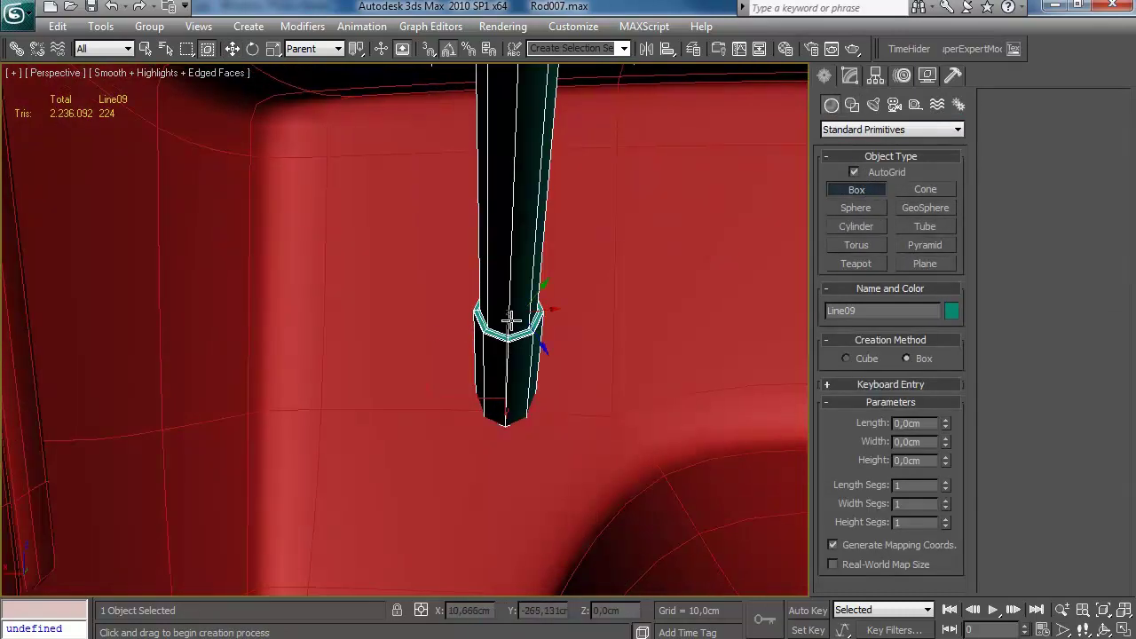
drag(447, 337, 548, 437)
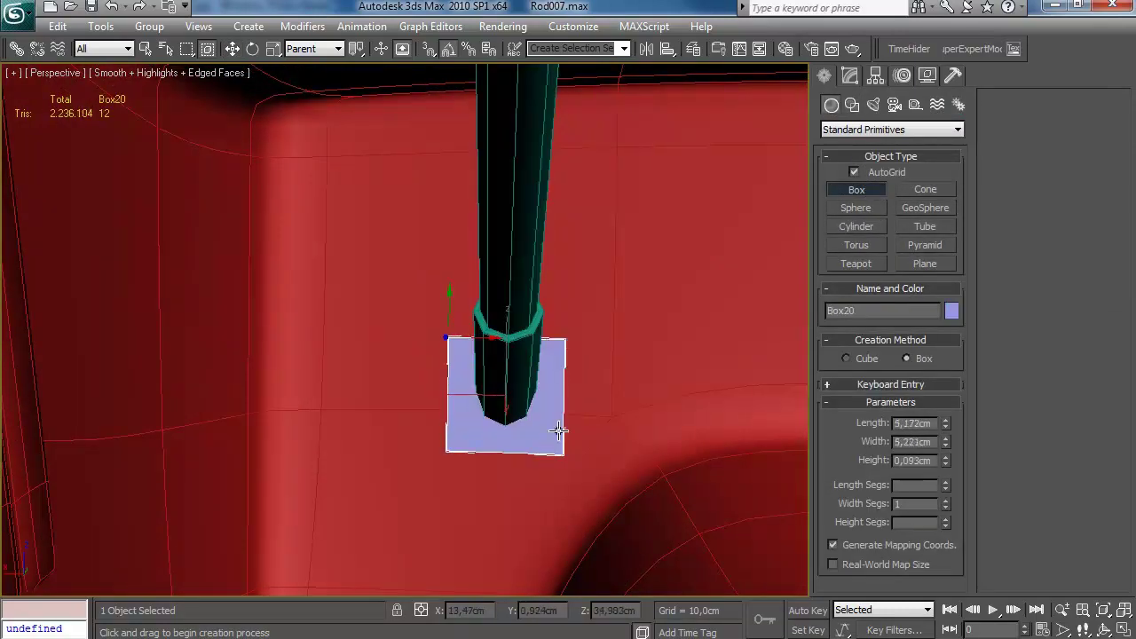
click(547, 406)
key(w)
Step: Convert the mounting plate to Editable Poly and delete its hidden back polygon
alt+middle_drag(548, 406, 646, 382)
alt+middle_drag(459, 396, 509, 357)
alt+middle_drag(468, 406, 511, 377)
click(849, 75)
right_click(857, 149)
click(914, 280)
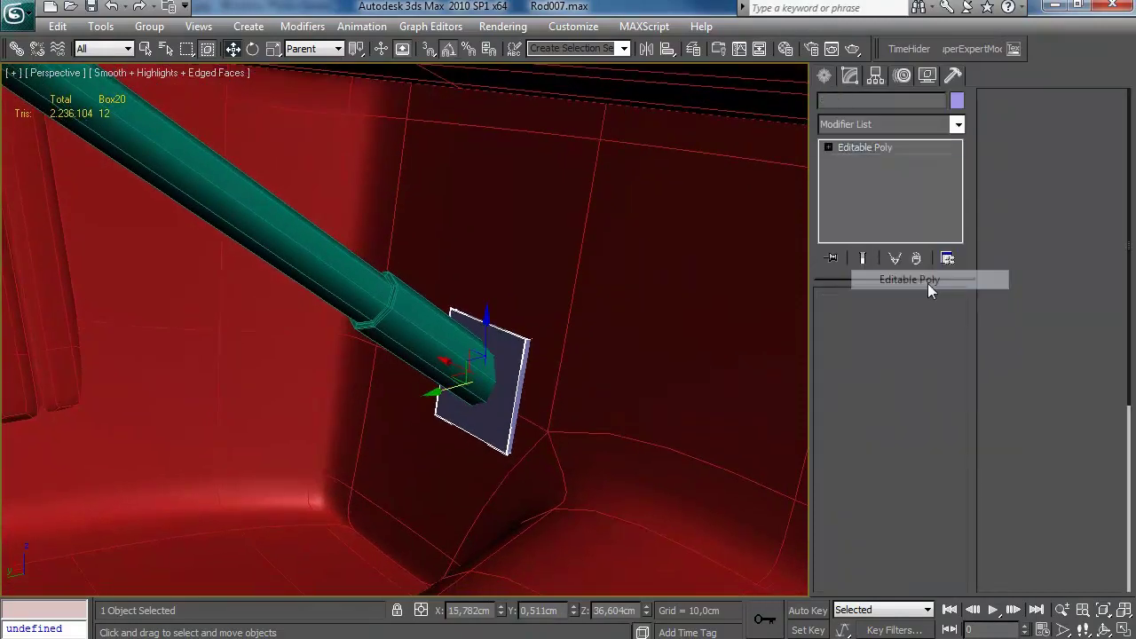
click(908, 337)
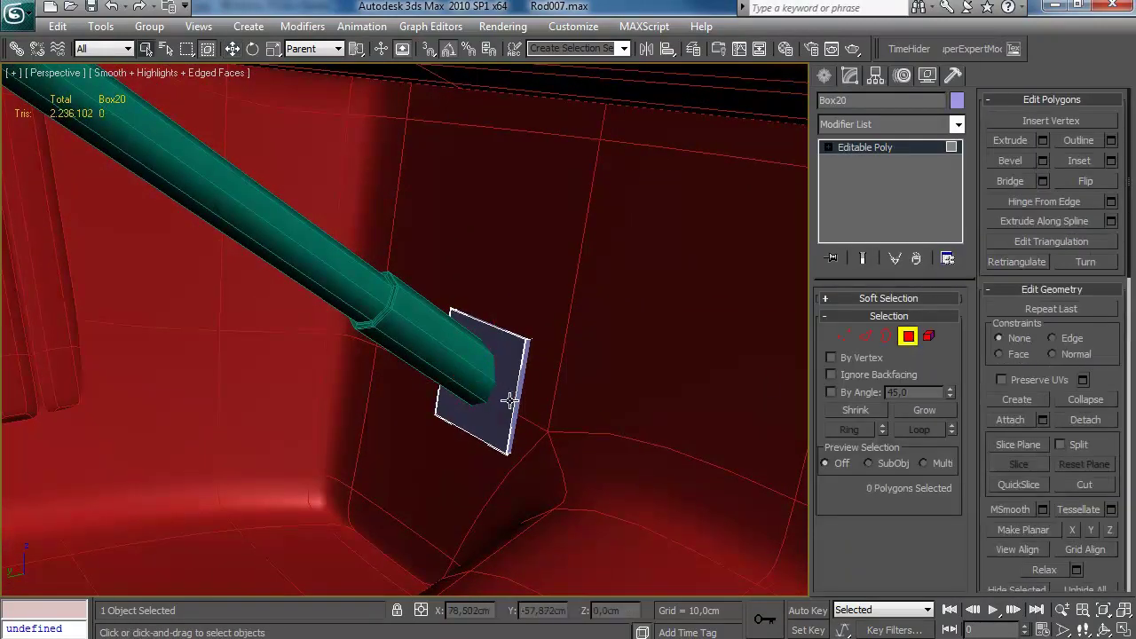
Step: Add support loops to the plate with two pinched segments in each direction and one slid segment around its thickness
click(866, 335)
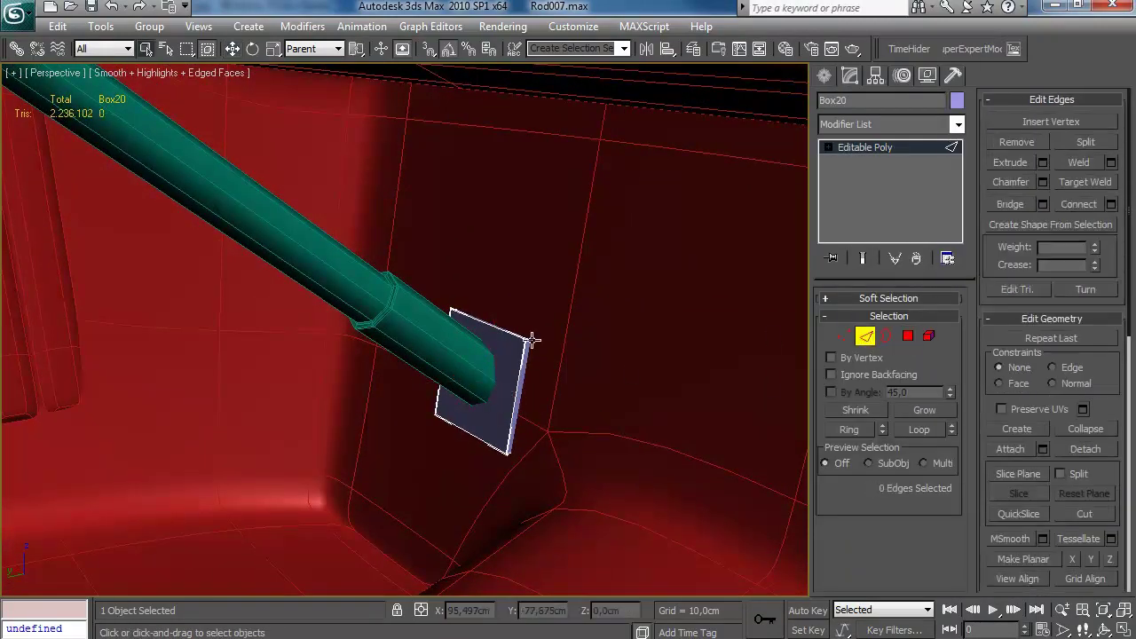
click(1110, 204)
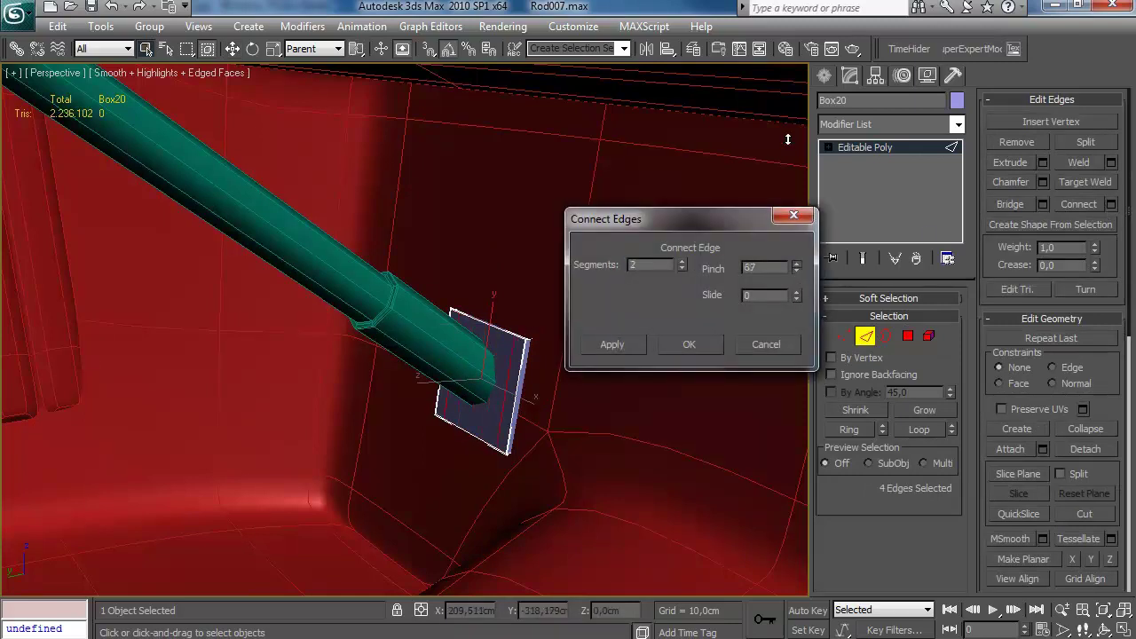
click(689, 345)
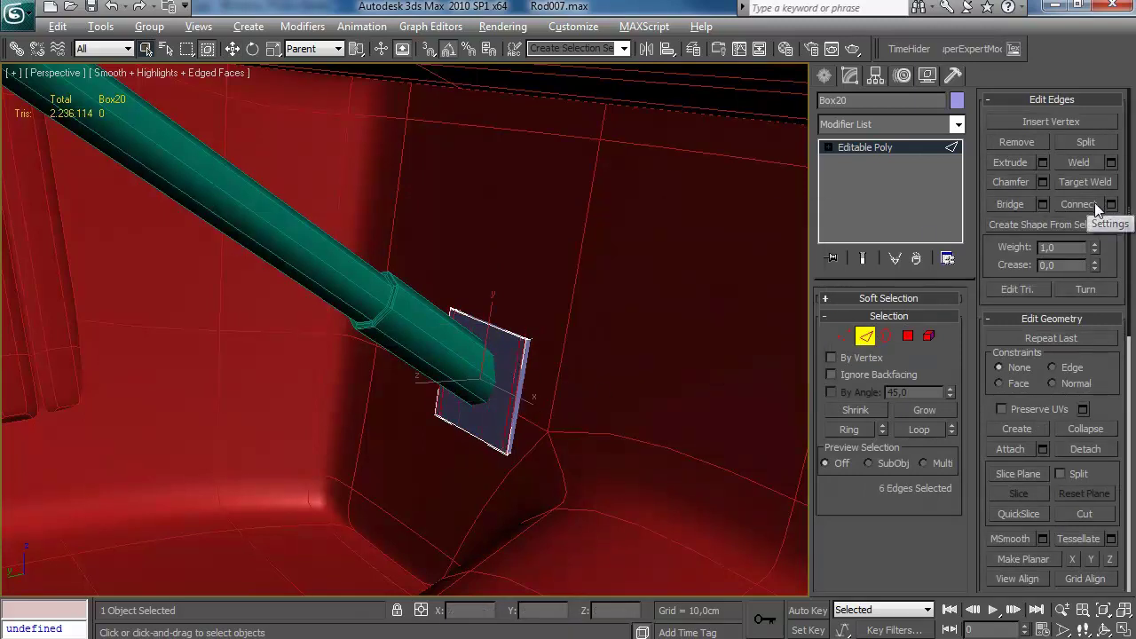
scroll(615, 369, up, 4)
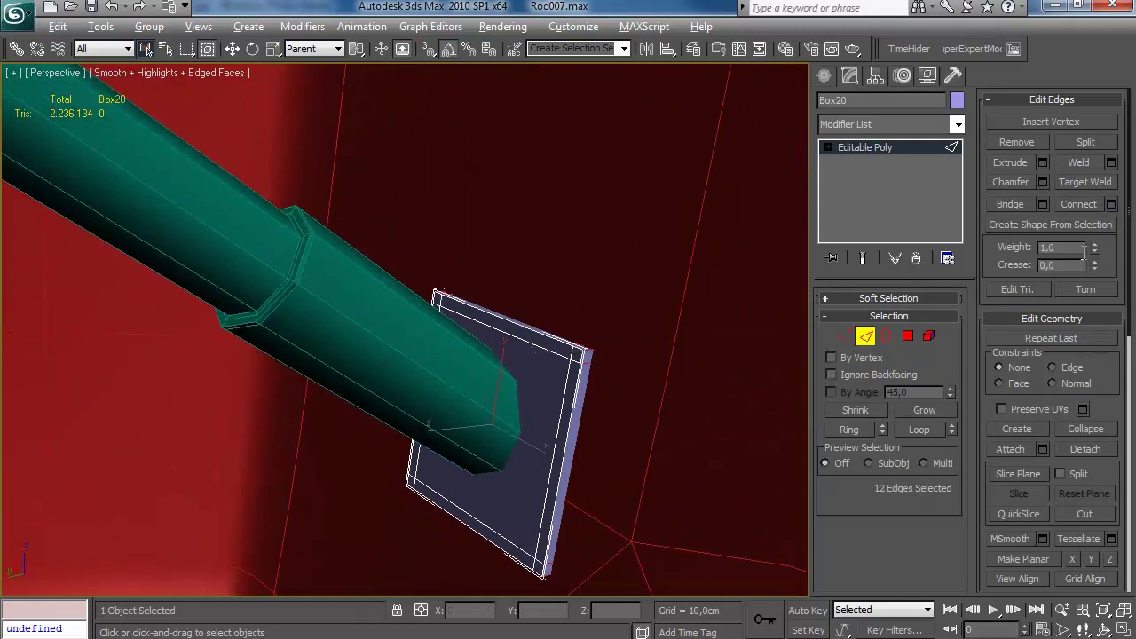
click(1111, 205)
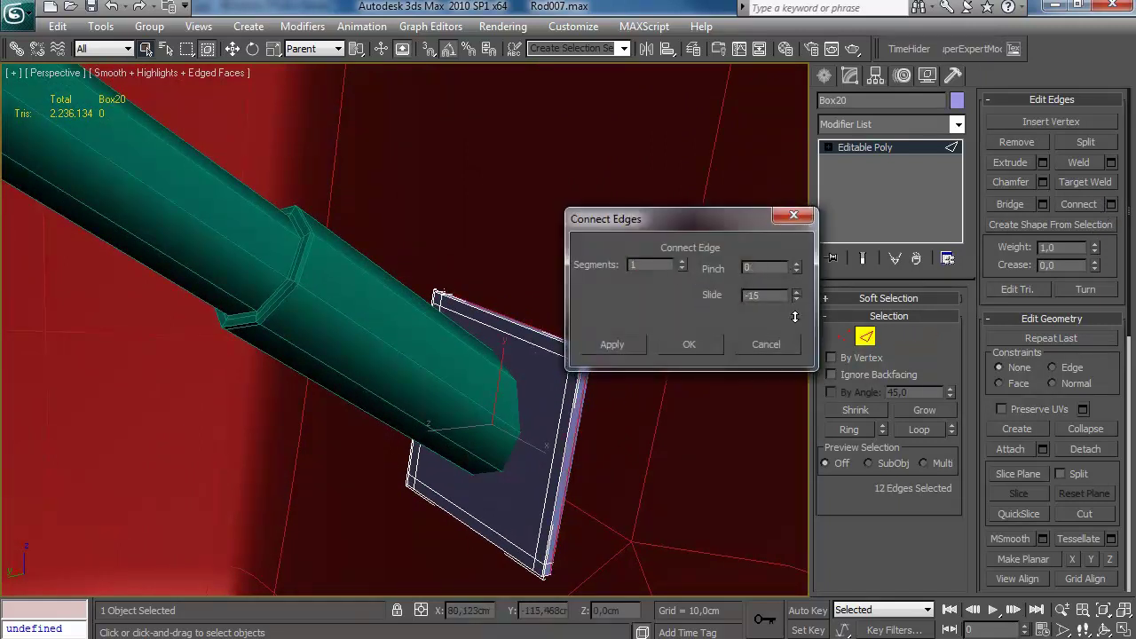
click(689, 344)
key(2)
Step: Hide the 0 (default) layer so only the body objects are displayed
scroll(660, 272, down, 8)
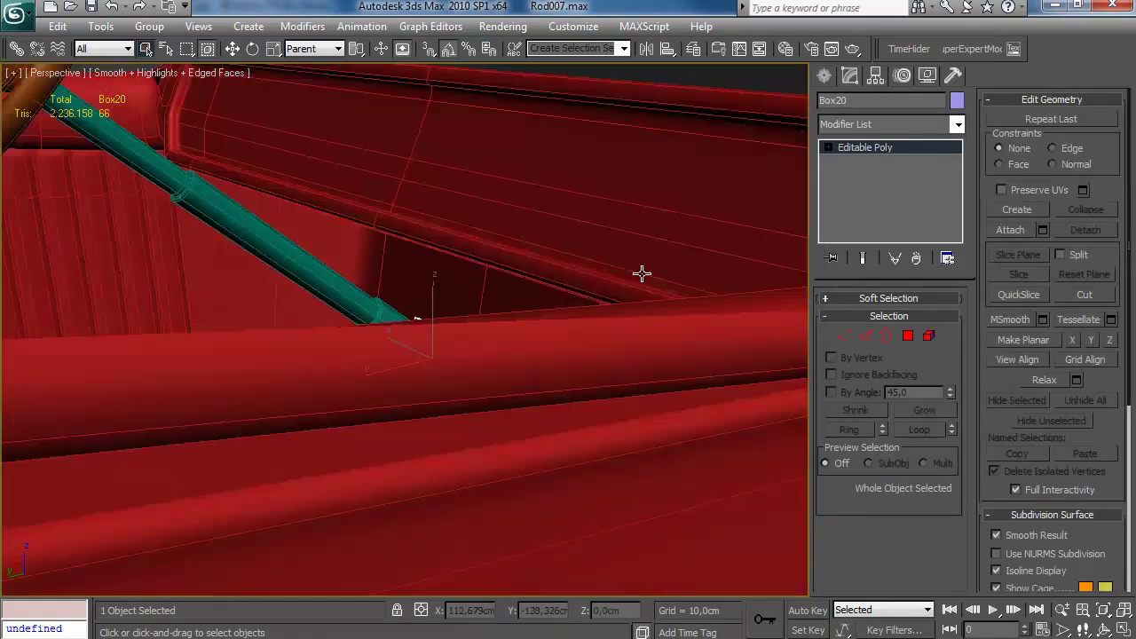
alt+middle_drag(713, 318, 748, 316)
click(317, 484)
scroll(436, 401, up, 4)
alt+middle_drag(438, 401, 532, 294)
click(695, 49)
click(782, 365)
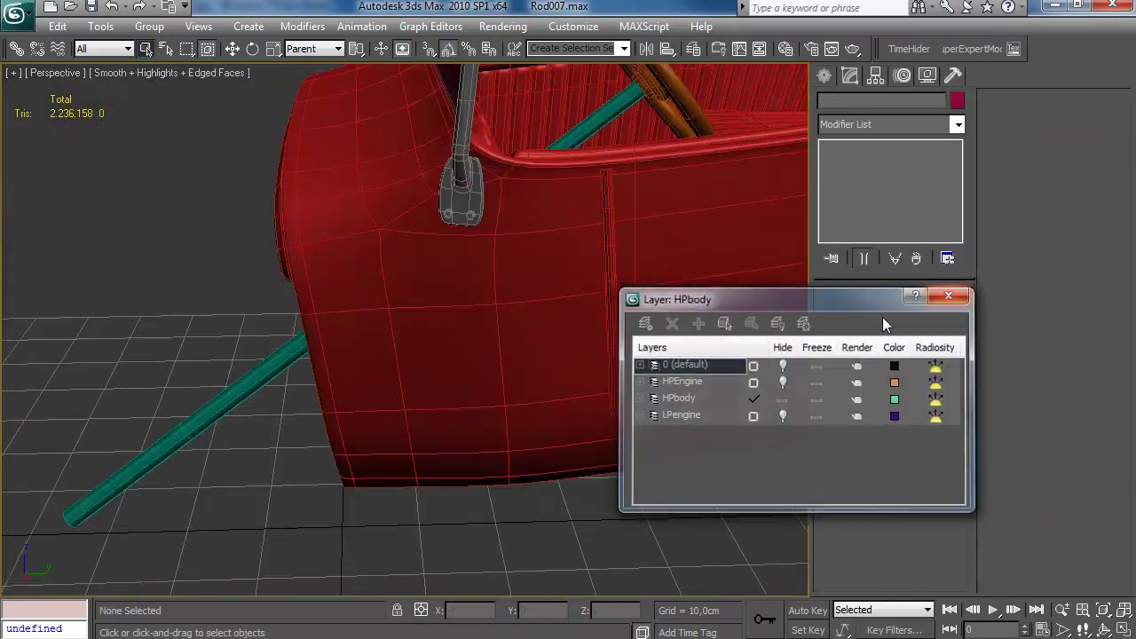
click(952, 294)
Step: Detach one bolt element of the windshield bracket as a cloned separate object
click(462, 226)
click(870, 162)
key(4)
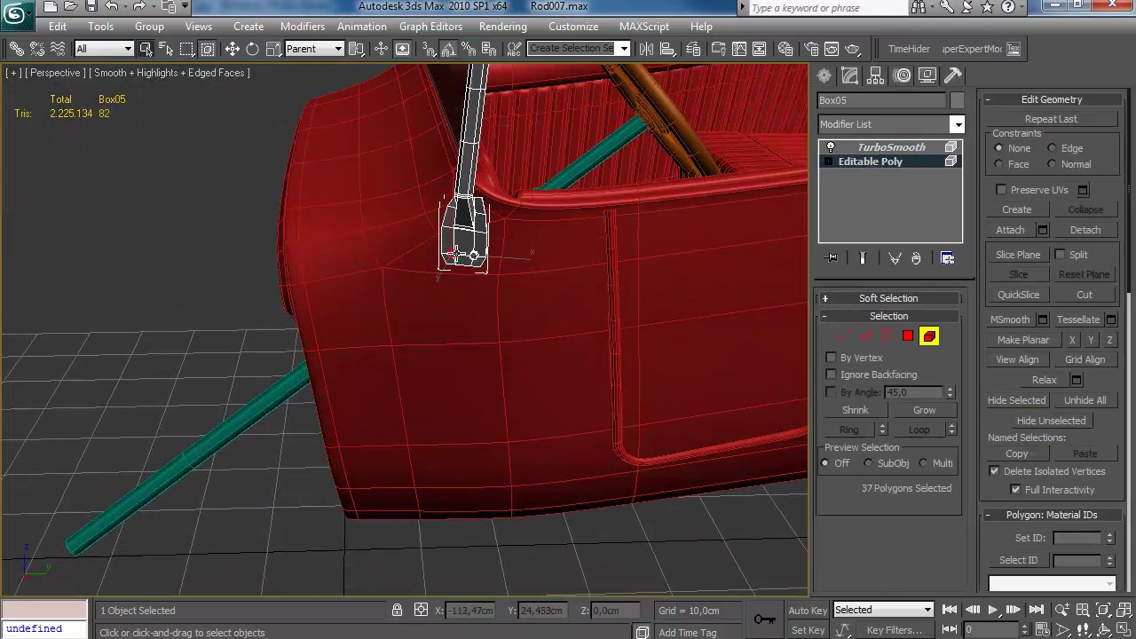
click(1084, 230)
key(Return)
click(604, 450)
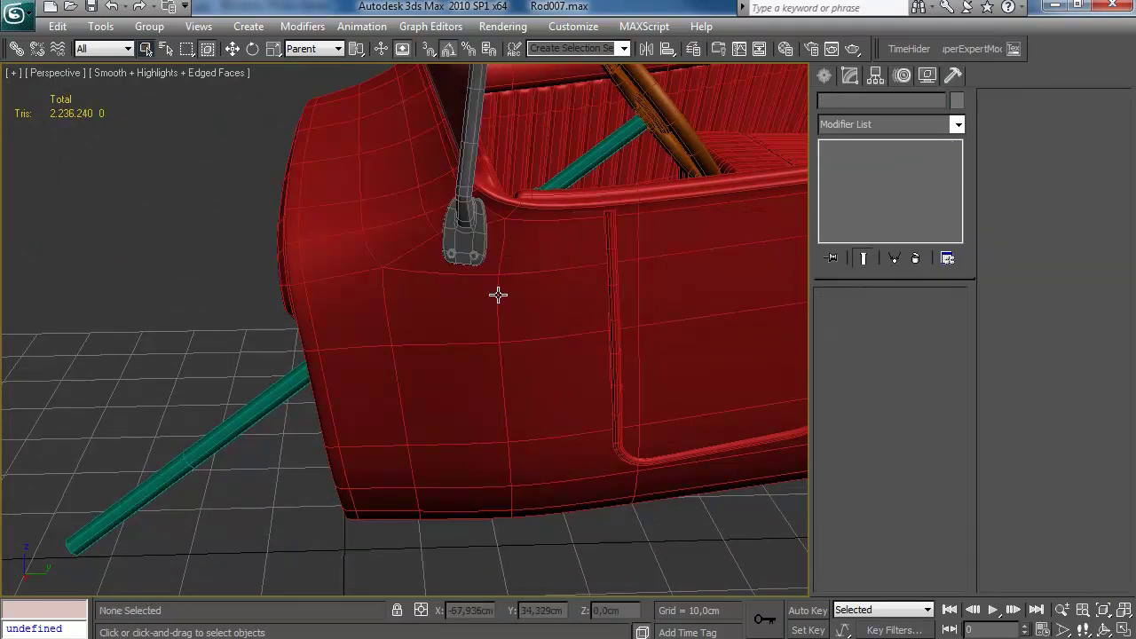
Step: Select the detached bolt copy and move it into the interior near the steering column
click(462, 279)
click(456, 282)
alt+middle_drag(456, 282, 809, 113)
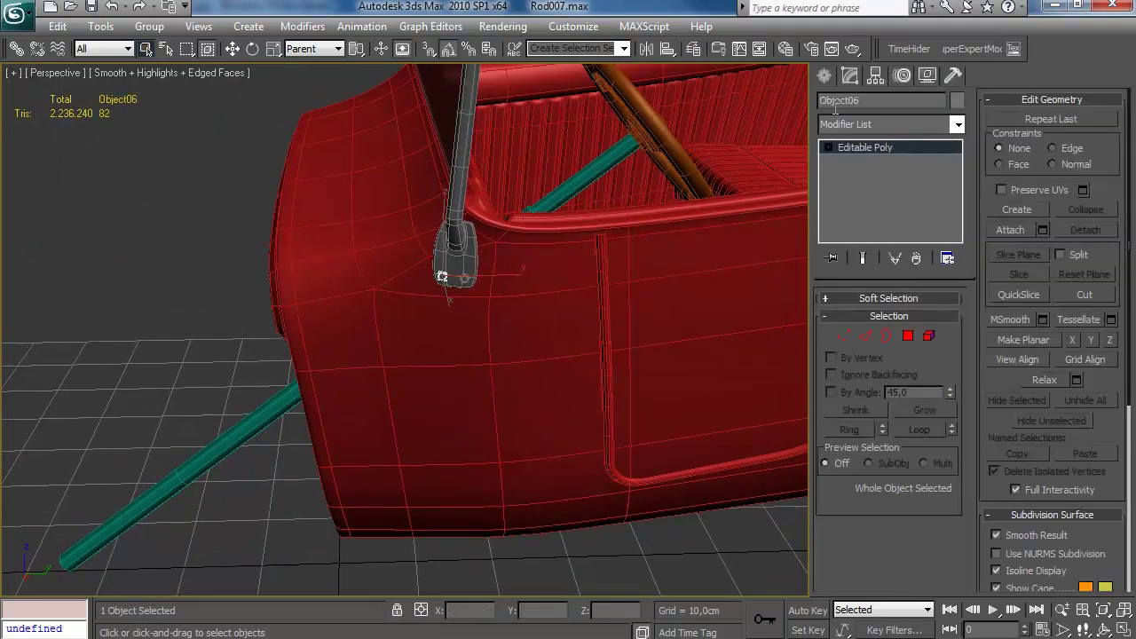
alt+middle_drag(872, 84, 439, 280)
drag(443, 290, 632, 252)
alt+middle_drag(632, 251, 318, 258)
scroll(319, 333, up, 4)
drag(310, 217, 313, 257)
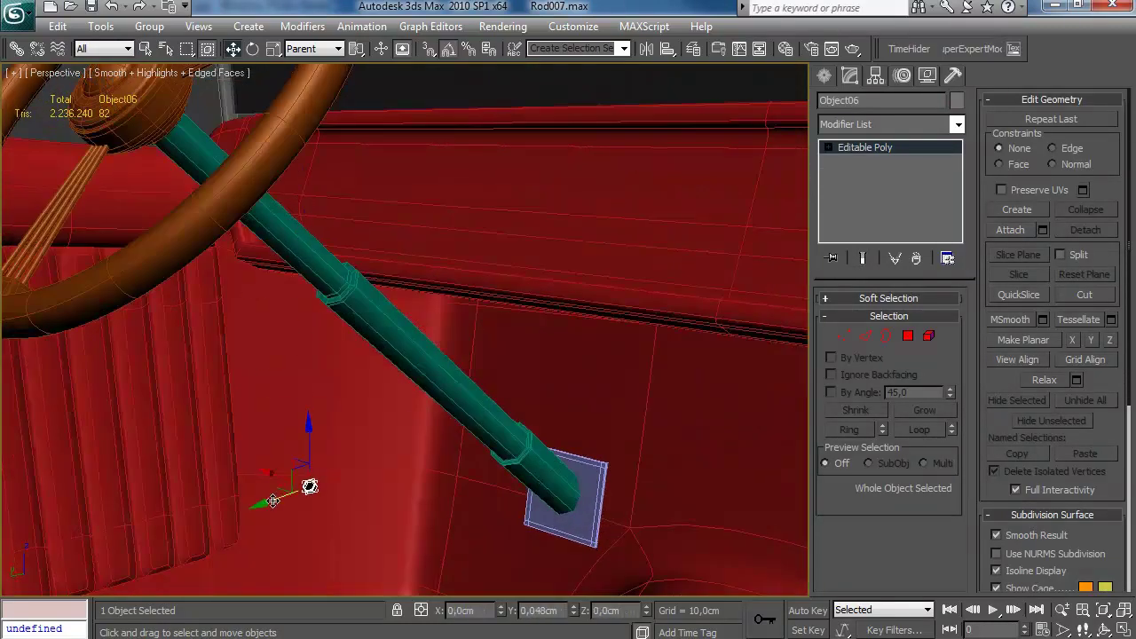
Step: Rotate the bolt 185° about the X axis
key(e)
key(F12)
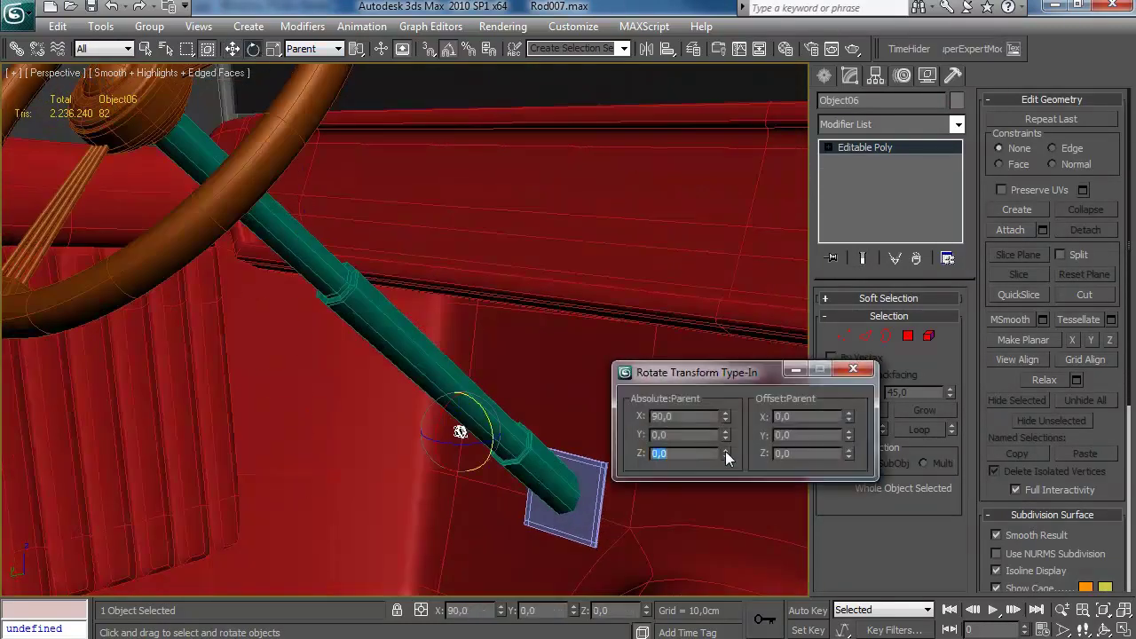
click(856, 370)
scroll(583, 297, up, 5)
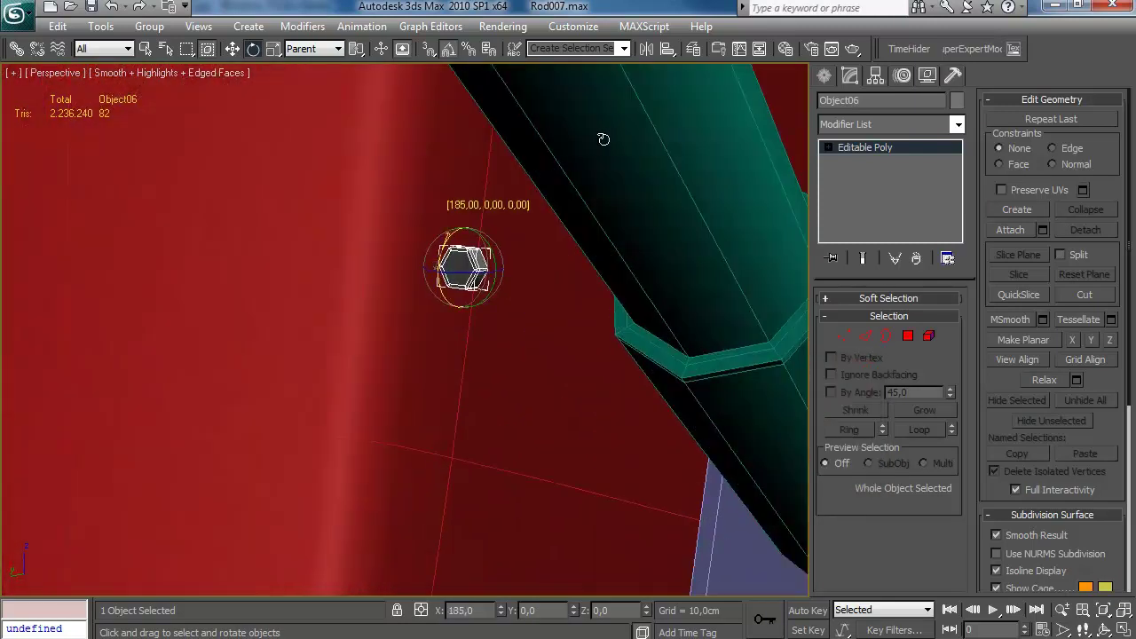
alt+middle_drag(590, 261, 550, 266)
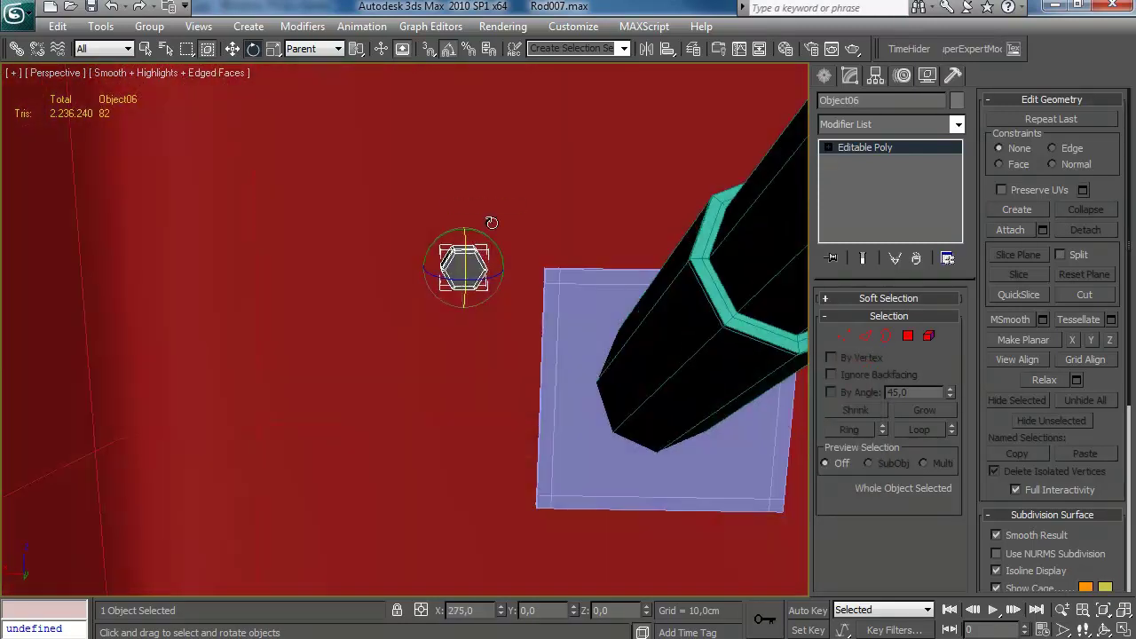
Step: Align the bolt to the mounting plate by center in X and Z position, with X and Y axis orientation
click(667, 49)
click(698, 364)
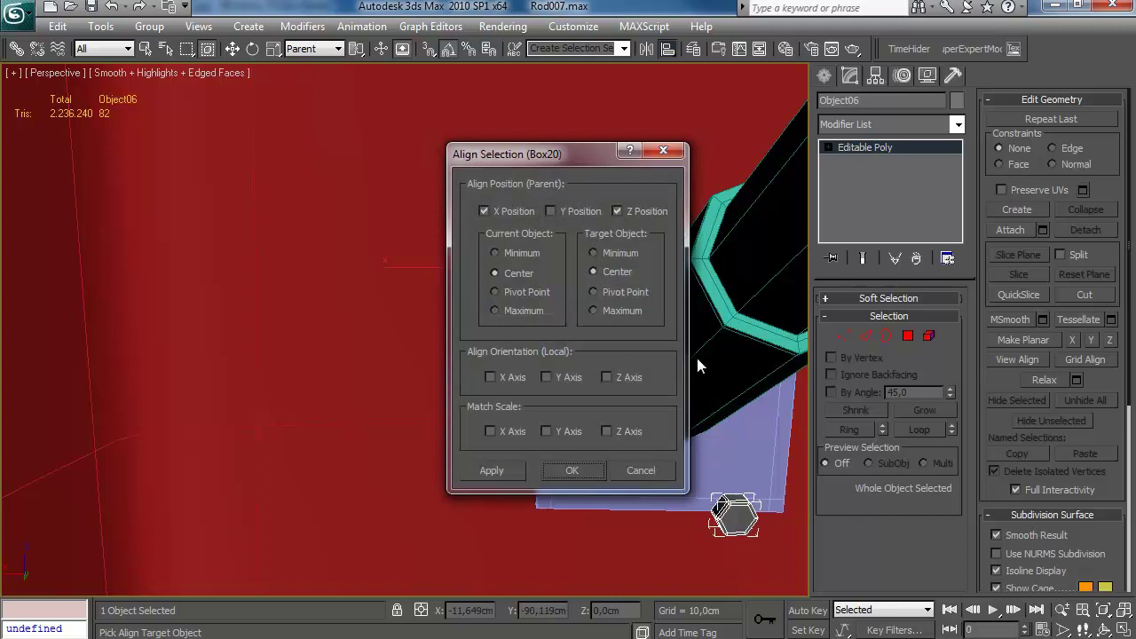
click(511, 379)
click(566, 378)
click(564, 472)
Step: Move the bolt onto one upper corner of the plate and clone it to the opposite upper corner
alt+middle_drag(554, 424, 534, 357)
drag(620, 495, 394, 358)
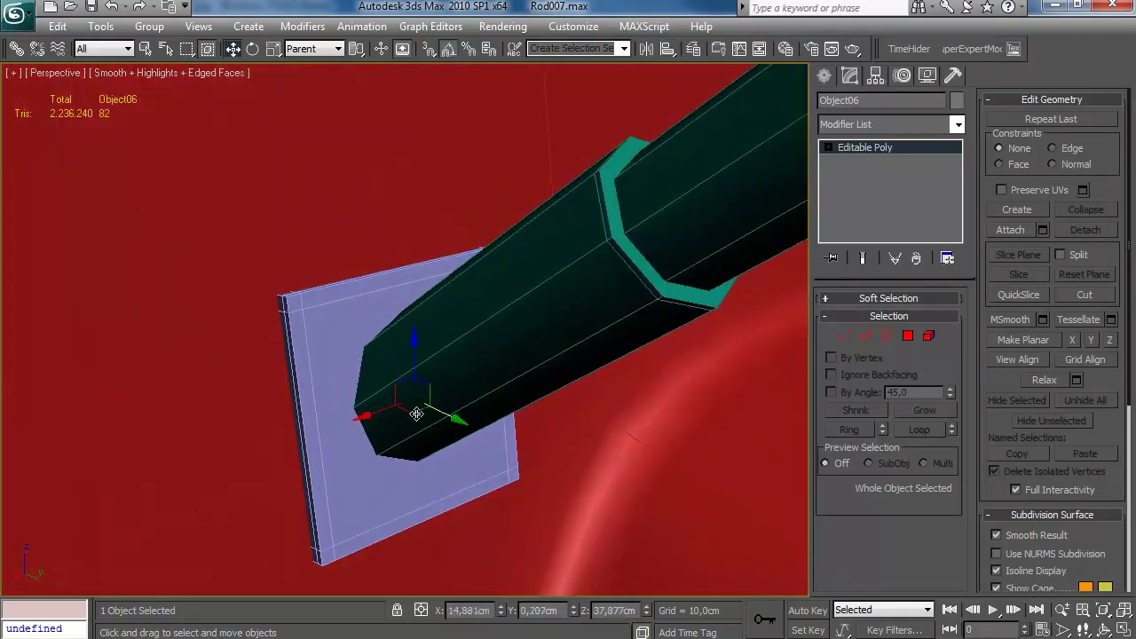
drag(337, 386, 355, 288)
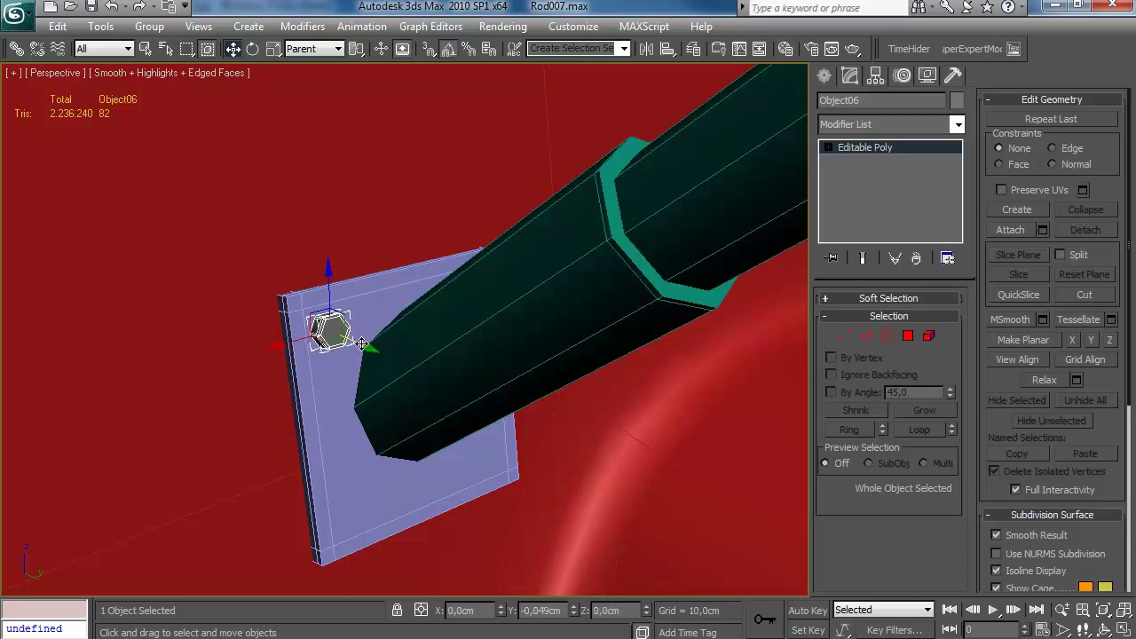
alt+middle_drag(443, 321, 282, 338)
shift+drag(282, 337, 484, 300)
click(512, 419)
Step: Select both upper bolts, set the reference coordinate system to Local, and clone them to the plate's lower corners
alt+middle_drag(511, 416, 461, 302)
ctrl+click(358, 287)
mouse_move(385, 318)
alt+middle_down()
mouse_move(406, 324)
mouse_move(407, 314)
alt+middle_up()
click(330, 49)
click(305, 109)
mouse_move(522, 244)
shift+mouse_down()
mouse_move(540, 464)
mouse_move(555, 481)
shift+mouse_up()
click(572, 401)
Step: Attach the four bolts to the mounting plate and join the plate with the steering column
click(533, 417)
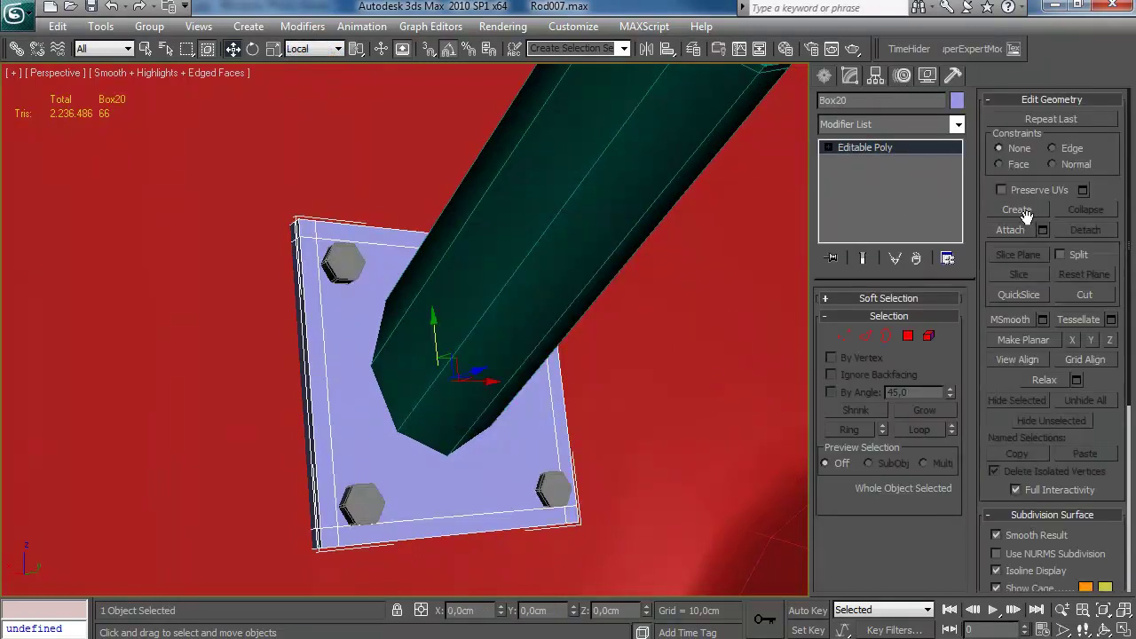
alt+middle_drag(466, 305, 563, 276)
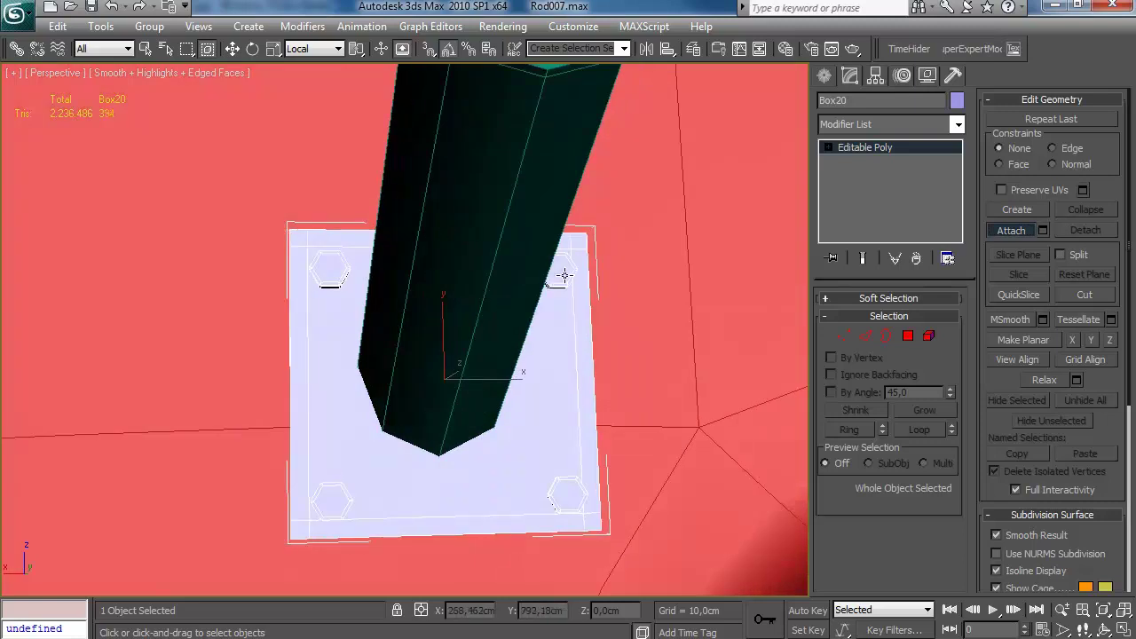
click(492, 319)
click(573, 293)
Step: Paste a TurboSmooth modifier with 2 iterations onto the joined steering column
right_click(868, 145)
click(914, 171)
click(957, 101)
click(663, 366)
click(657, 423)
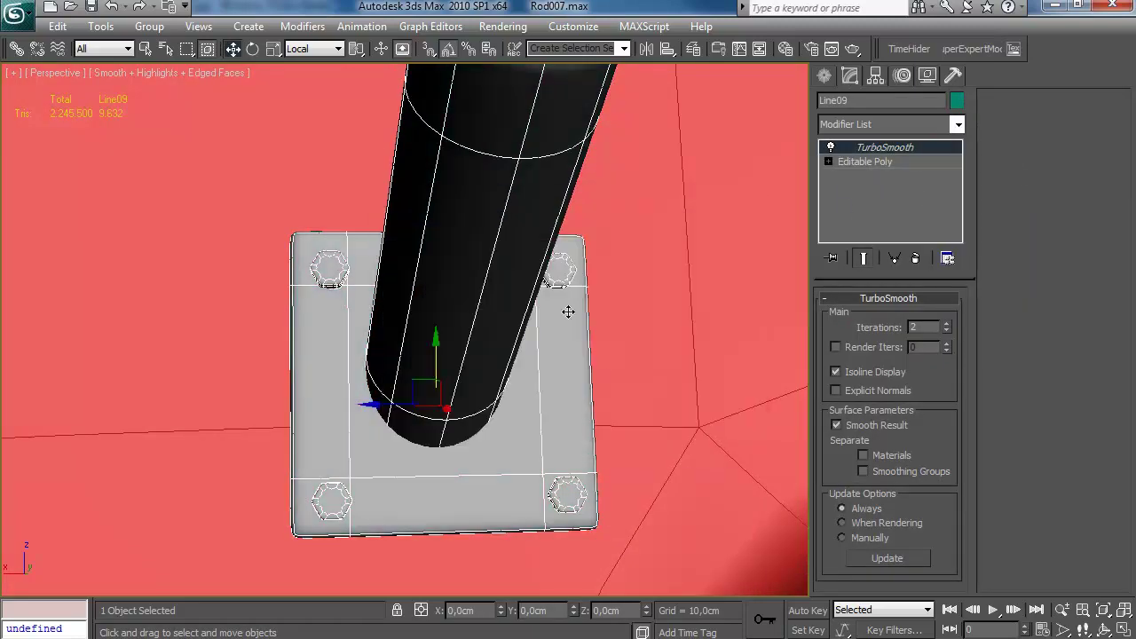
Step: Turn off edged faces and examine the smoothed steering wheel, column and mounting plate inside the car
scroll(557, 322, down, 5)
key(F4)
alt+middle_drag(557, 322, 453, 347)
scroll(479, 355, down, 2)
click(622, 381)
alt+middle_drag(622, 382, 348, 408)
scroll(619, 357, up, 5)
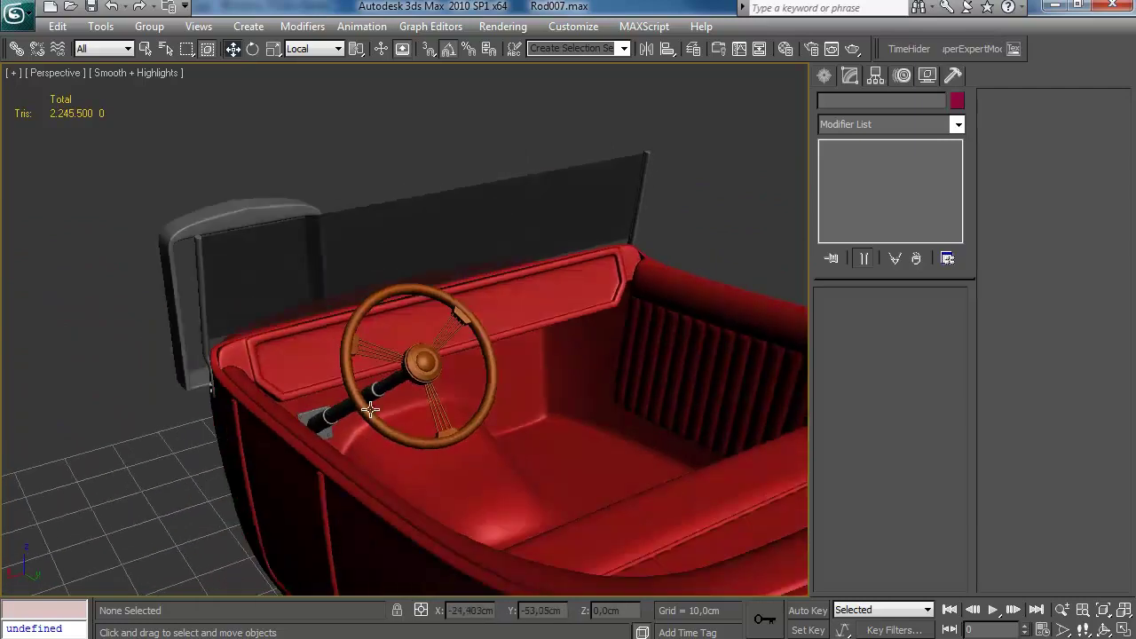
alt+middle_drag(370, 350, 477, 355)
scroll(382, 347, up, 3)
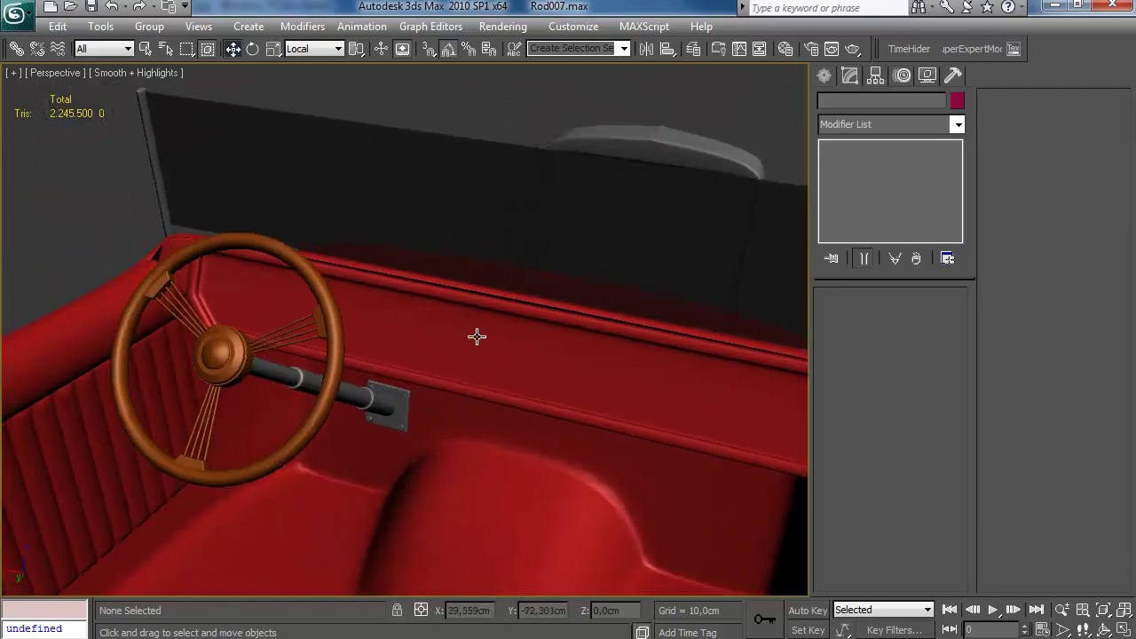
Step: Create a cylinder on the dashboard behind the steering wheel, about 3.06 cm in radius, and move it back into the dash
click(827, 78)
click(874, 226)
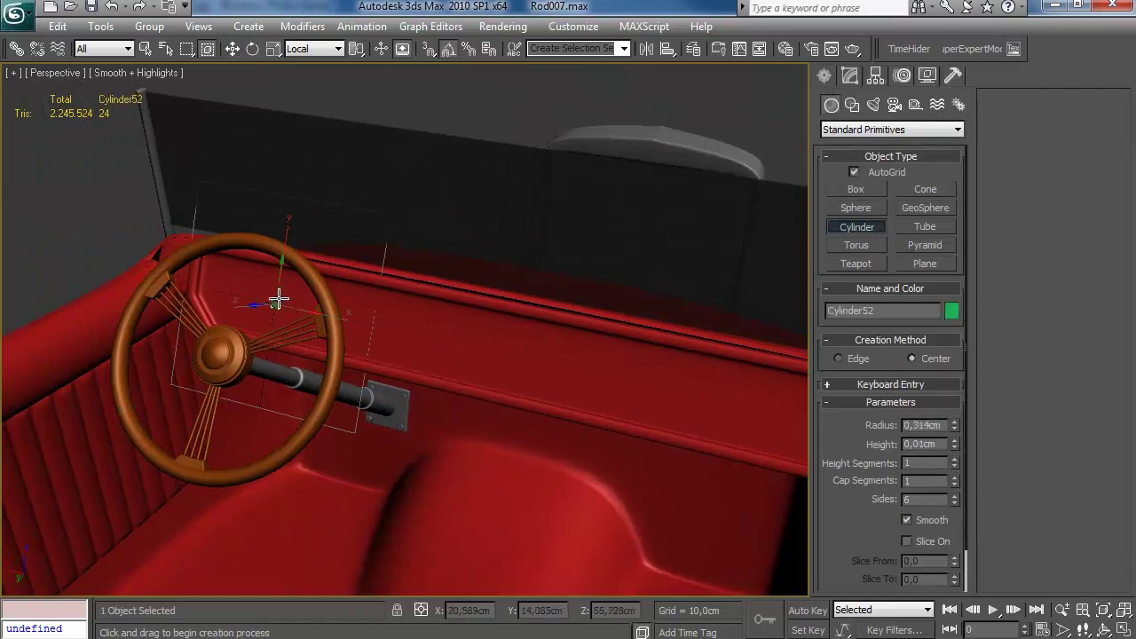
right_click(290, 281)
alt+middle_drag(290, 282, 448, 270)
key(e)
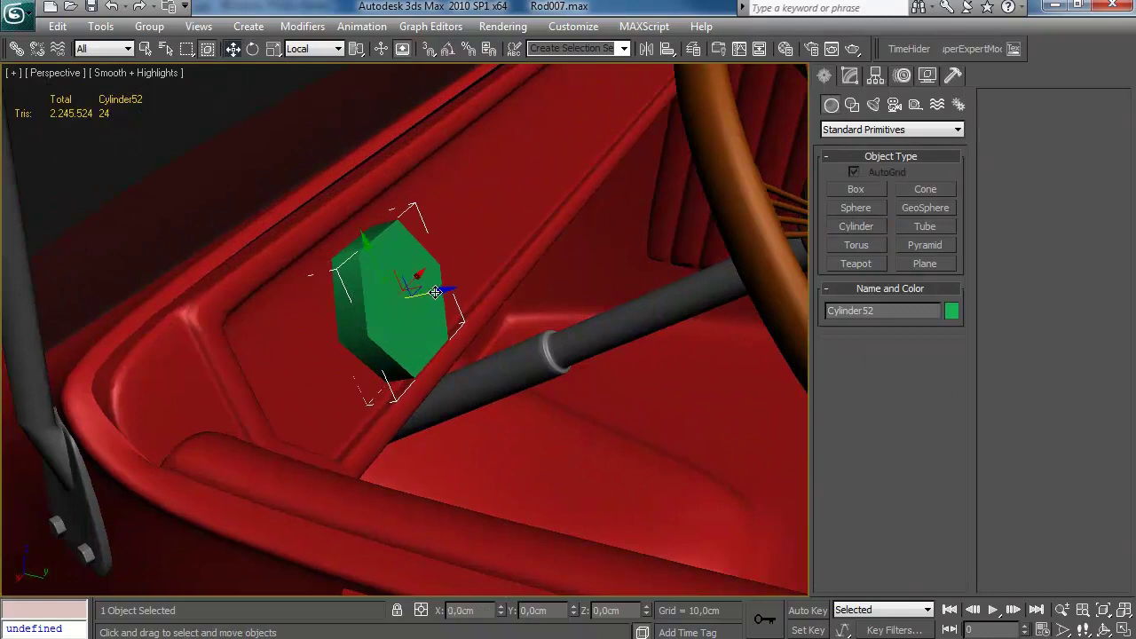
drag(435, 289, 367, 255)
Step: Set the dashboard cylinder's number of sides to 12
click(848, 80)
drag(953, 390, 957, 389)
alt+middle_drag(338, 293, 330, 266)
Step: Switch to Windows Photo Viewer and examine the T-bucket interior reference photos for the gauge shapes and layout on the dashboard
mouse_move(408, 636)
click(499, 579)
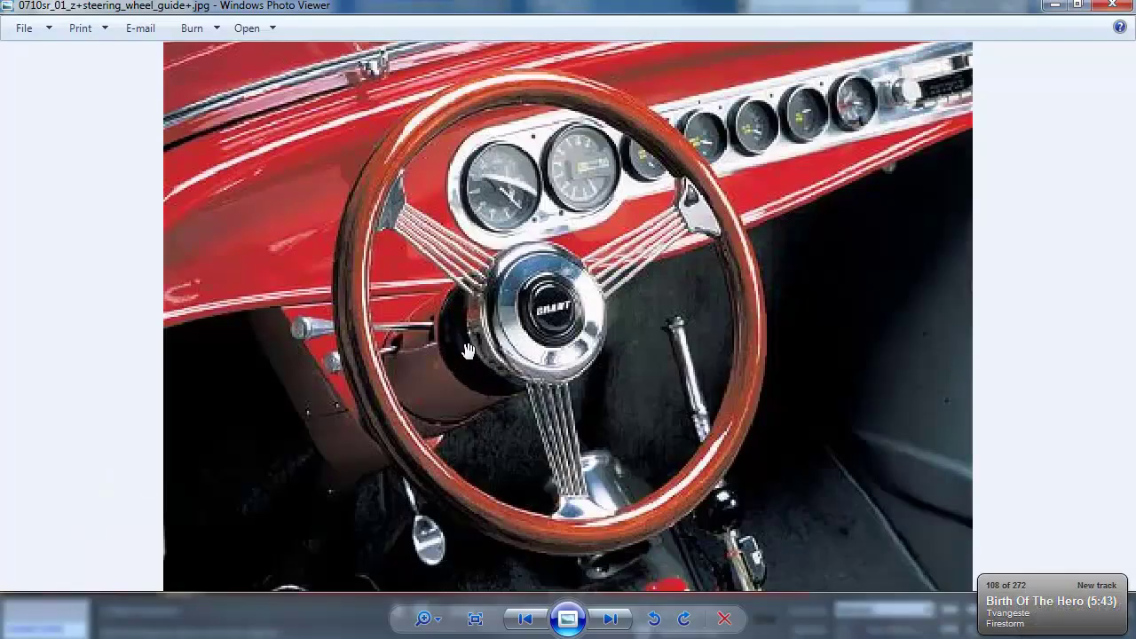
scroll(475, 338, down, 1)
scroll(472, 339, up, 1)
scroll(472, 339, down, 1)
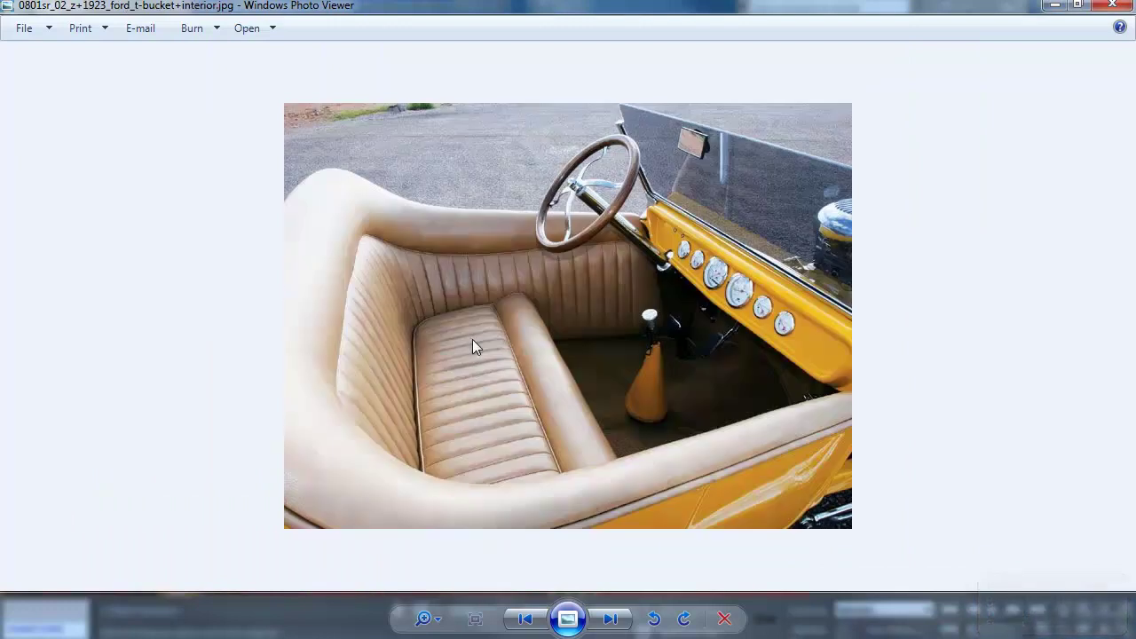
scroll(471, 339, down, 4)
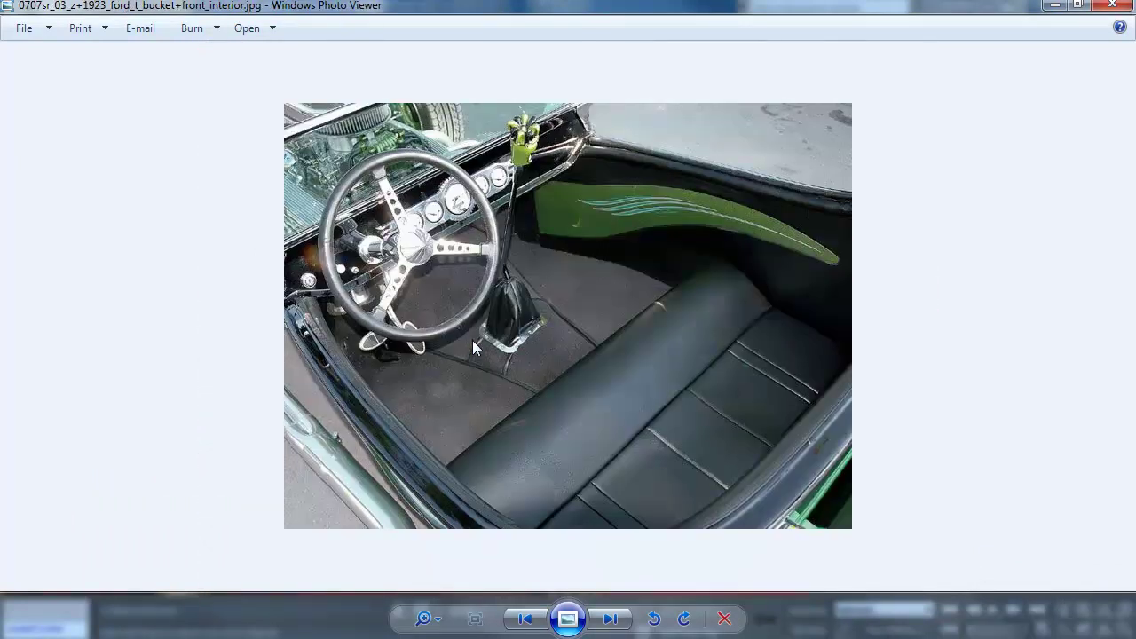
scroll(473, 344, down, 1)
scroll(472, 344, down, 1)
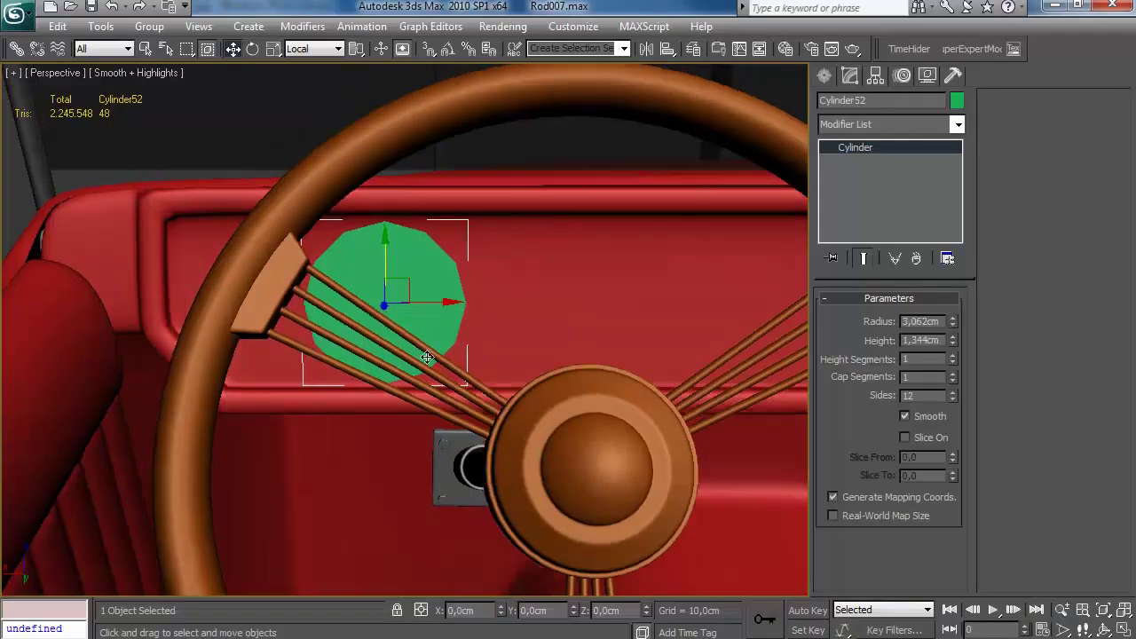
Step: Convert the dashboard cylinder to an editable poly and delete its back cap polygon
alt+middle_drag(533, 293, 972, 347)
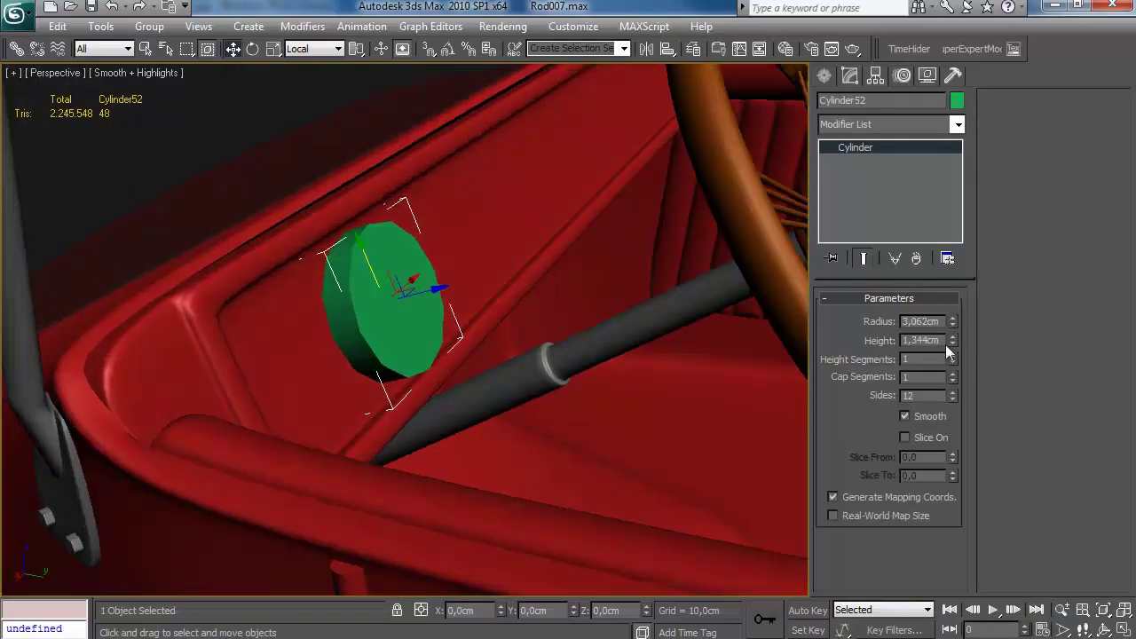
right_click(884, 145)
click(968, 279)
click(908, 336)
alt+middle_drag(462, 373, 417, 337)
click(371, 321)
click(371, 321)
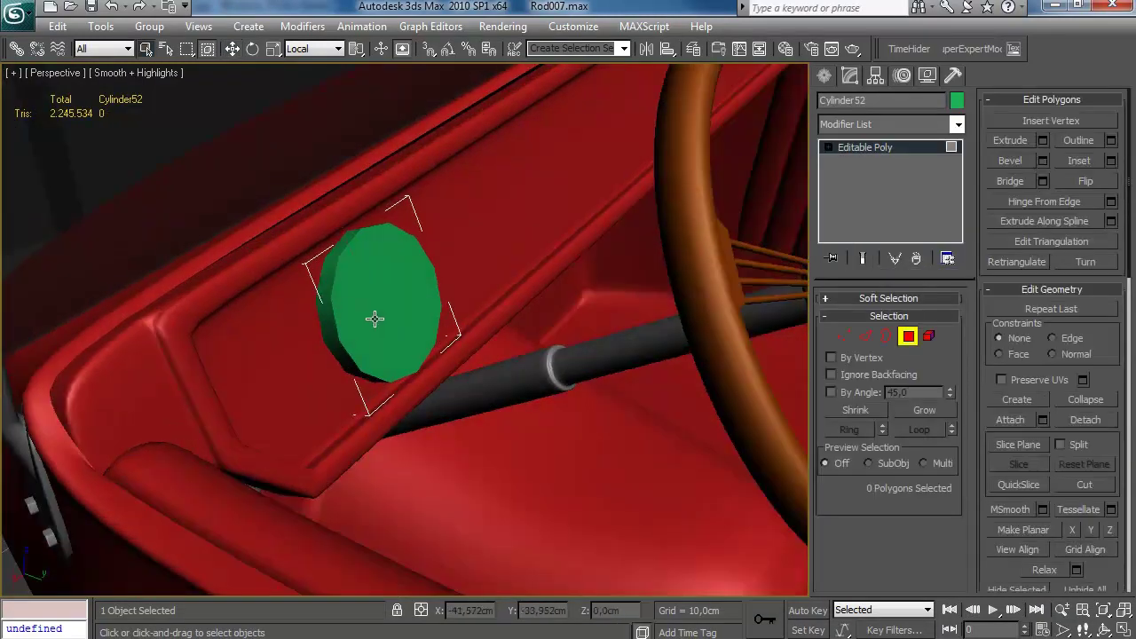
Step: Inset the cylinder's front face and extrude it inward to form a recessed gauge dial with a narrow rim
click(1111, 160)
mouse_move(778, 276)
mouse_down()
mouse_move(779, 248)
mouse_move(780, 293)
mouse_move(779, 270)
mouse_up()
click(689, 316)
click(1043, 141)
click(692, 327)
scroll(692, 328, up, 3)
middle_drag(692, 327, 592, 367)
Step: Select the outer edge loop of the gauge's front rim and move it slightly back toward the dashboard to slope the rim
click(865, 336)
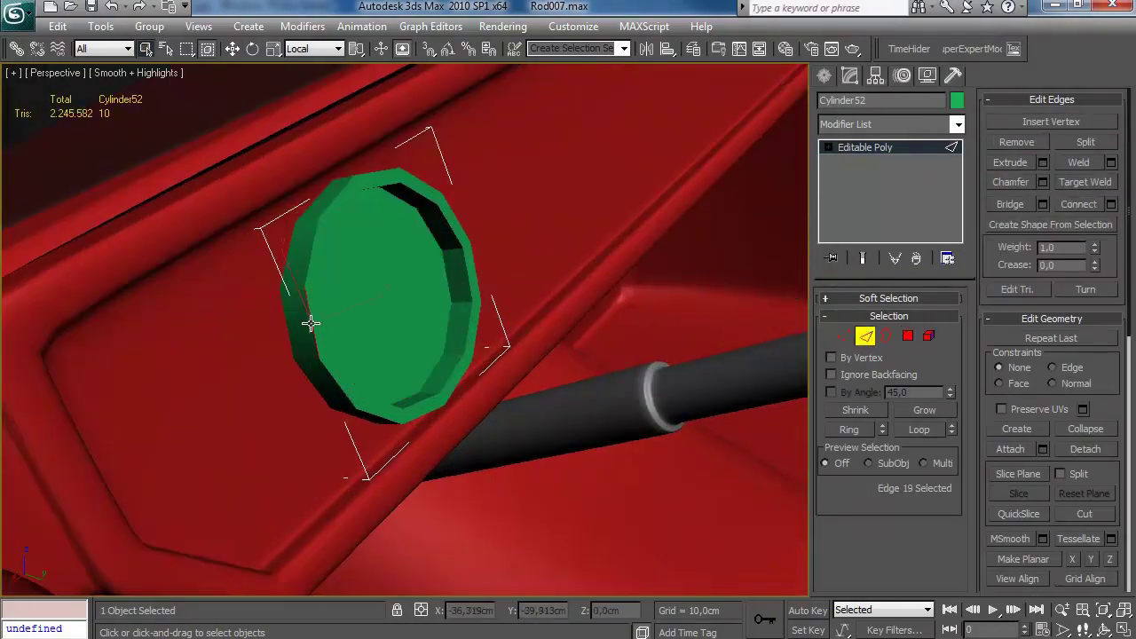
middle_drag(387, 174, 400, 180)
key(w)
drag(470, 297, 461, 296)
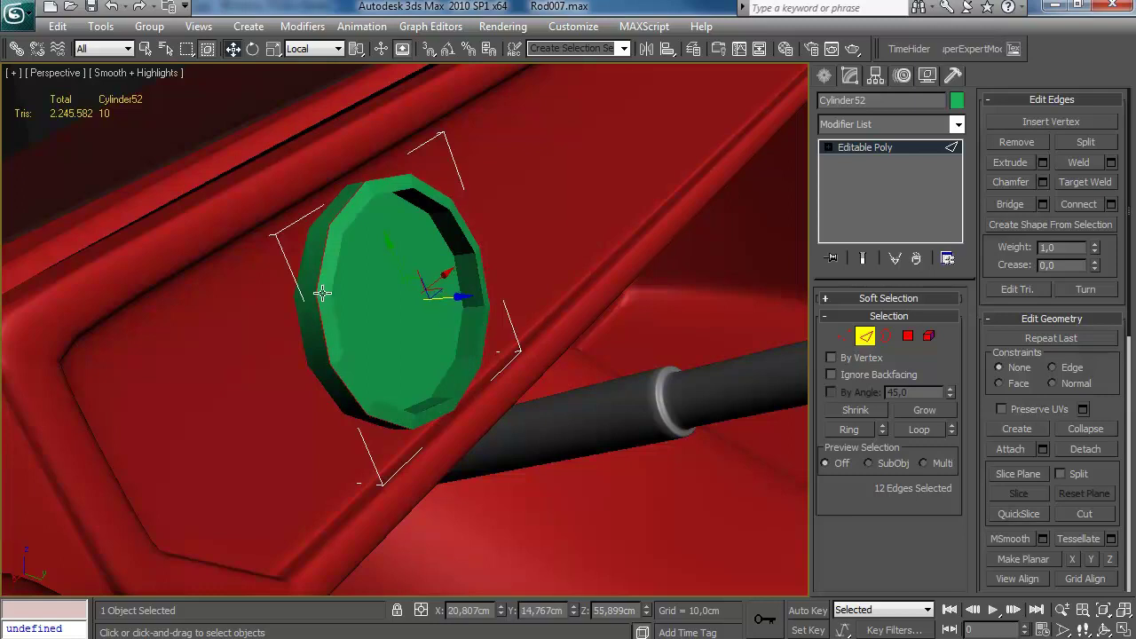
Step: Connect the 12 edges around the gauge's front rim with 2 segments
click(1111, 204)
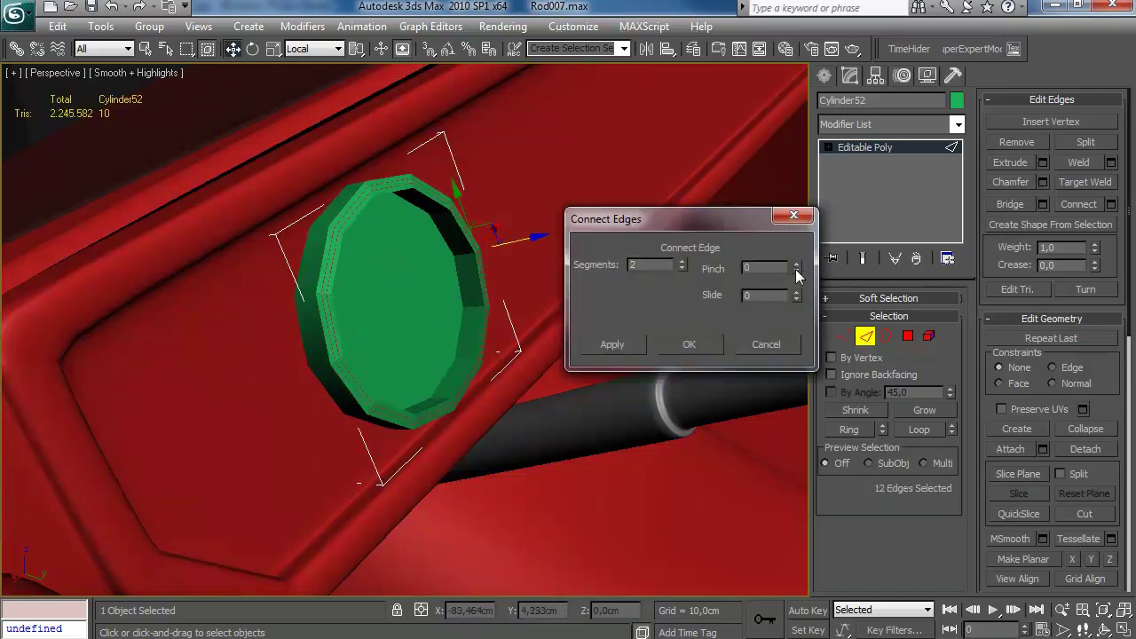
Step: Connect the gauge rim's front edges with two segments and its outer side edges with one slid segment
click(793, 215)
click(337, 367)
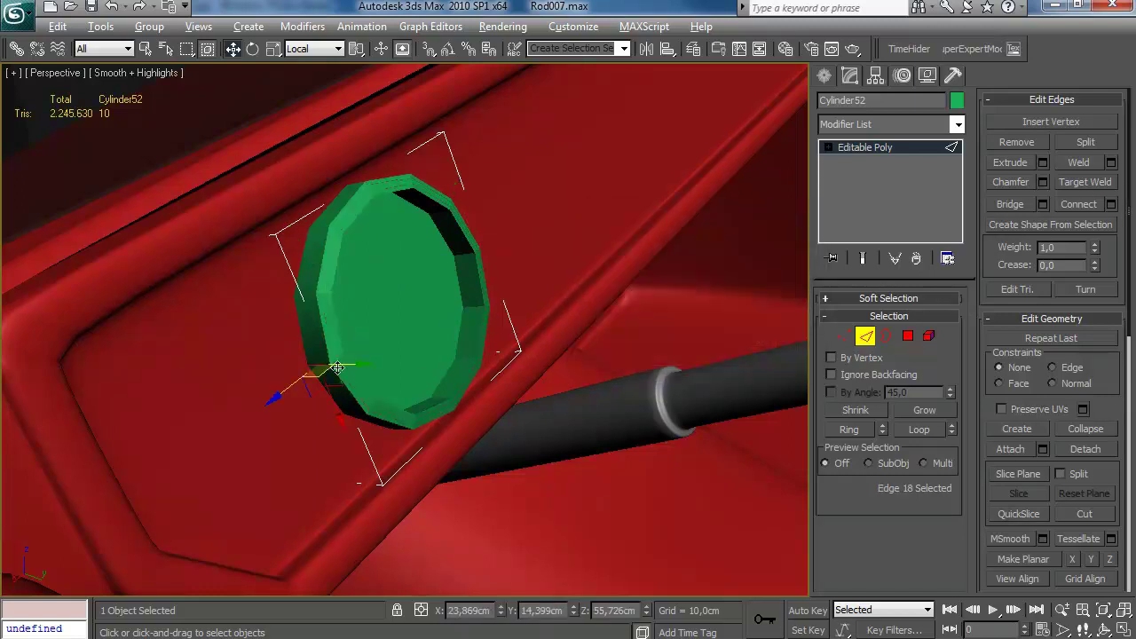
click(1112, 204)
key(F4)
right_click(683, 264)
right_click(797, 268)
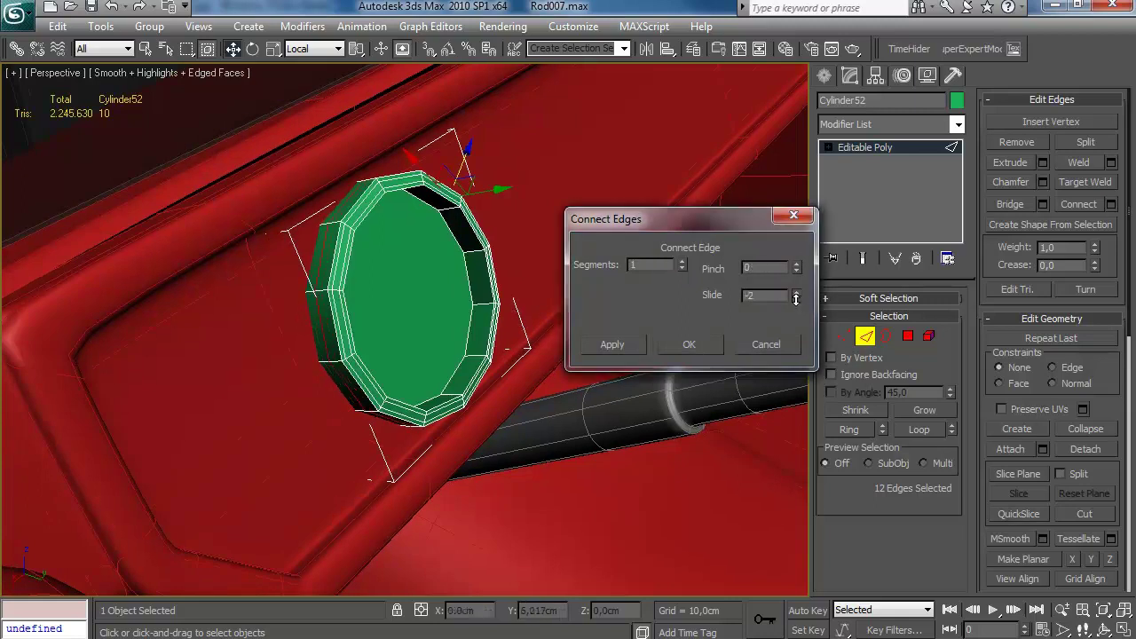
click(686, 347)
Step: Connect the edges of the gauge rim's inner wall with two pinched segments
click(484, 305)
click(1111, 205)
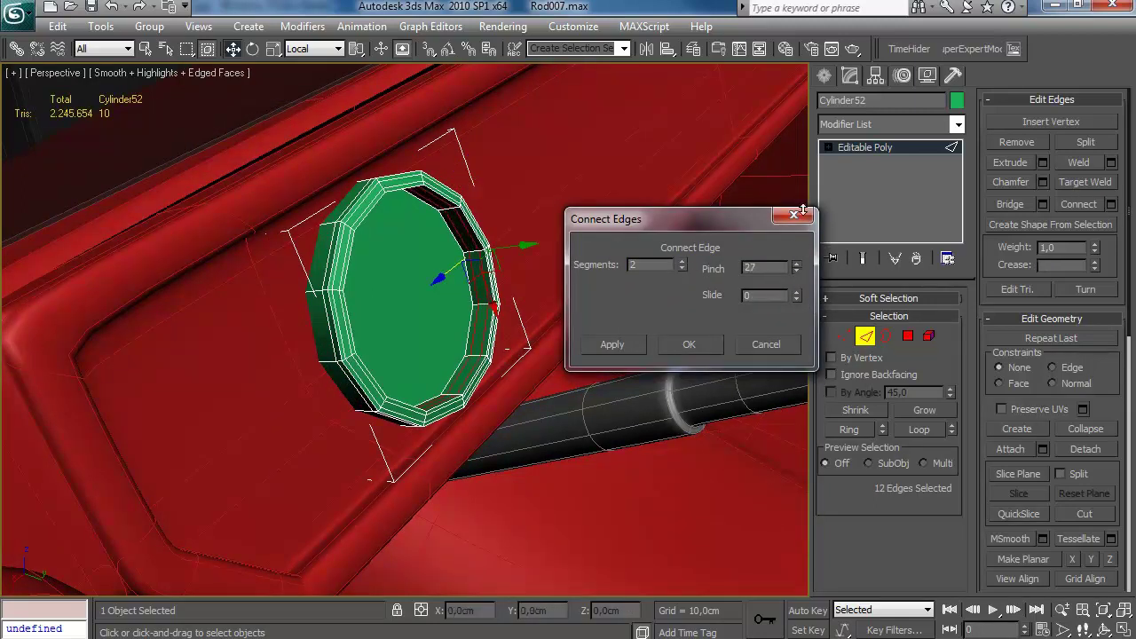
click(708, 350)
Step: Inset the large central face polygon of the gauge
click(908, 335)
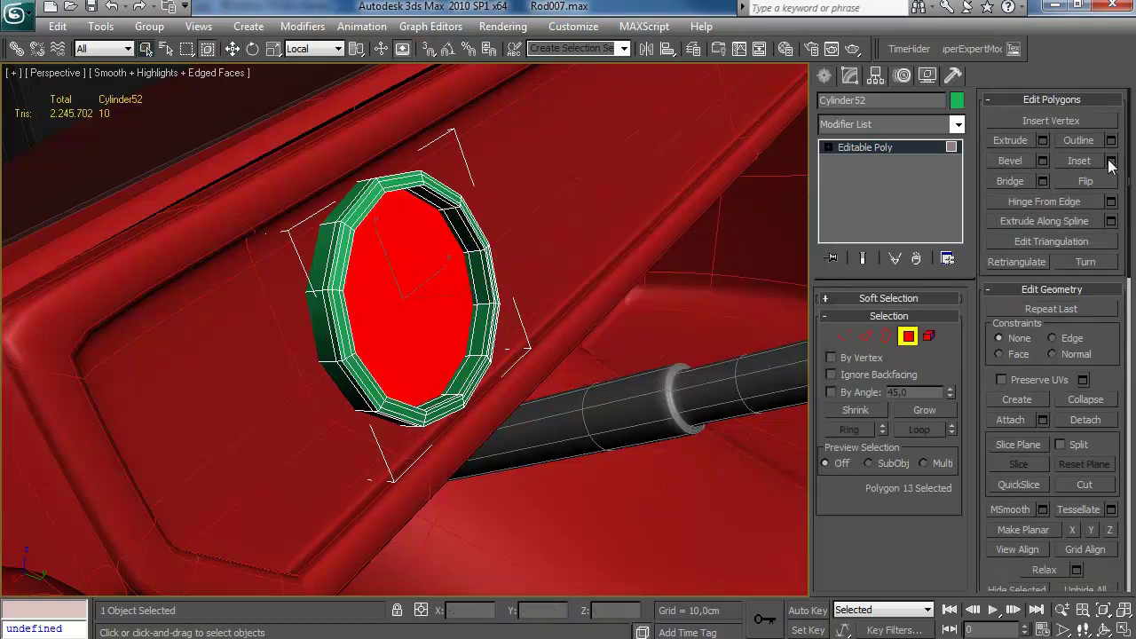
click(1110, 162)
click(680, 314)
mouse_move(665, 313)
alt+middle_down()
mouse_move(414, 308)
mouse_move(502, 292)
mouse_move(478, 276)
alt+middle_up()
drag(394, 307, 397, 301)
alt+middle_drag(422, 302, 565, 270)
scroll(458, 295, down, 3)
key(4)
alt+middle_drag(680, 310, 642, 294)
key(w)
Step: Paste the TurboSmooth modifier as an instance onto the gauge and set its object colour to grey
right_click(859, 147)
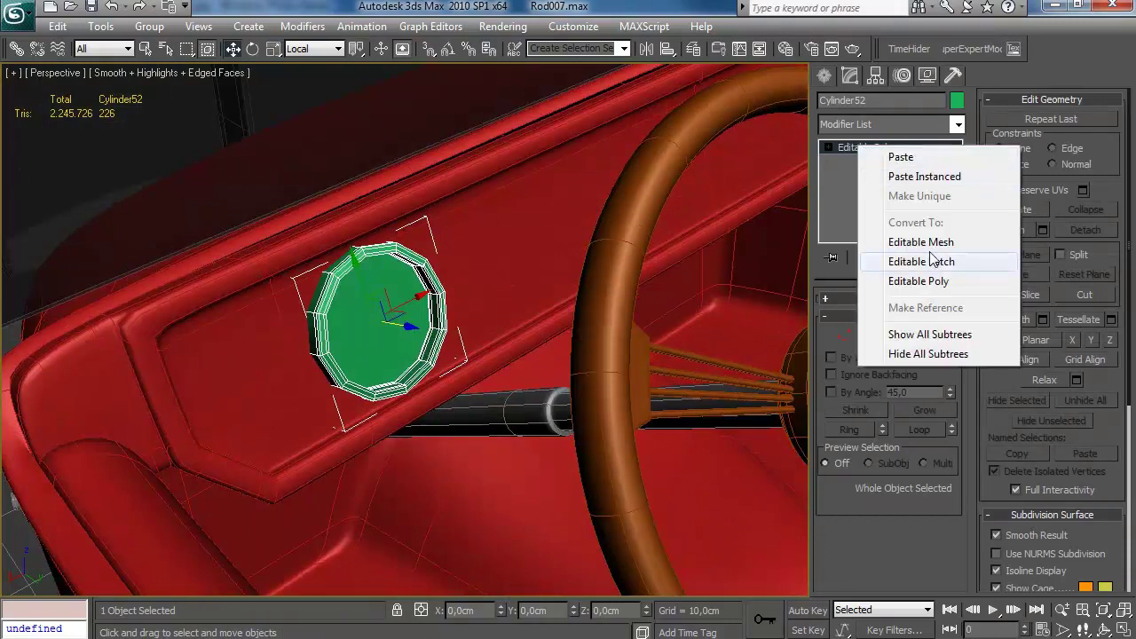
click(939, 172)
click(957, 101)
click(658, 426)
key(F4)
alt+middle_drag(477, 312, 446, 238)
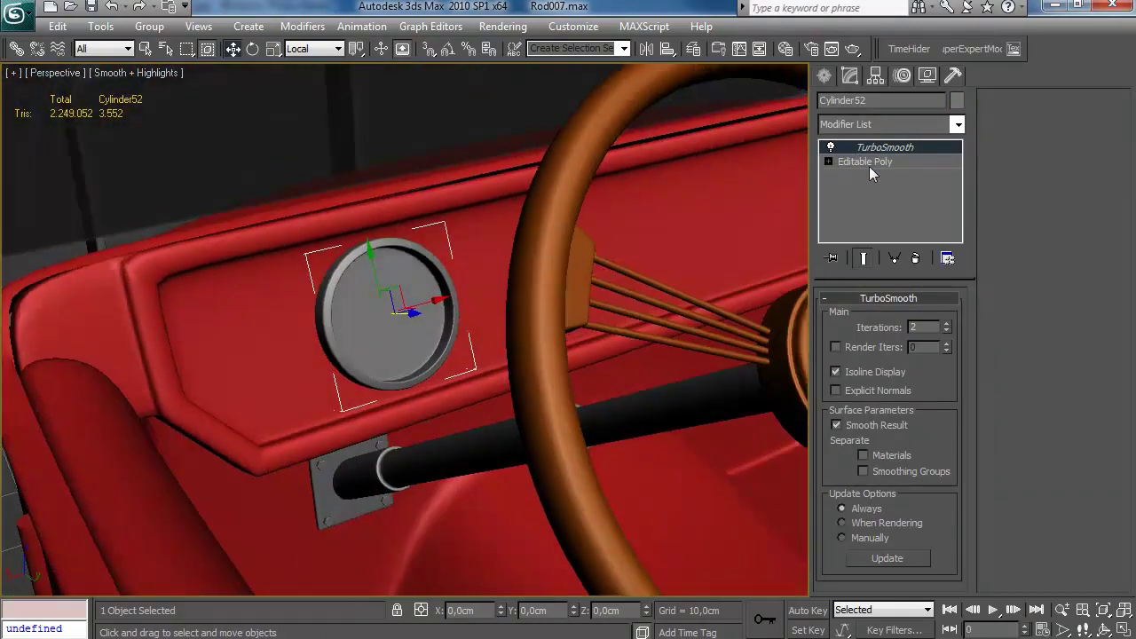
Step: Clone the whole gauge as an element and place the copy beside it along the dashboard
click(861, 161)
key(4)
key(ctrl+a)
alt+middle_drag(435, 342, 435, 391)
shift+drag(448, 298, 640, 274)
key(Return)
Step: Clone a third gauge element further along the dashboard and scale it down
middle_drag(659, 337, 403, 405)
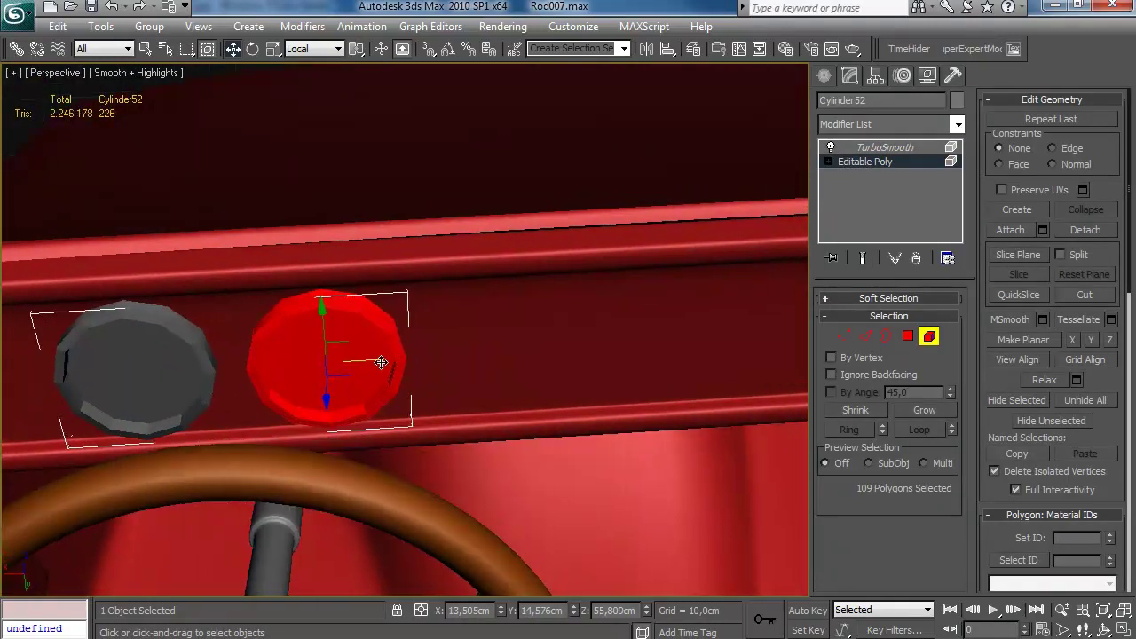
shift+drag(376, 363, 600, 373)
key(Return)
mouse_move(611, 387)
alt+middle_down()
mouse_move(563, 345)
mouse_move(570, 330)
alt+middle_up()
key(r)
drag(533, 338, 517, 370)
alt+middle_drag(518, 370, 474, 339)
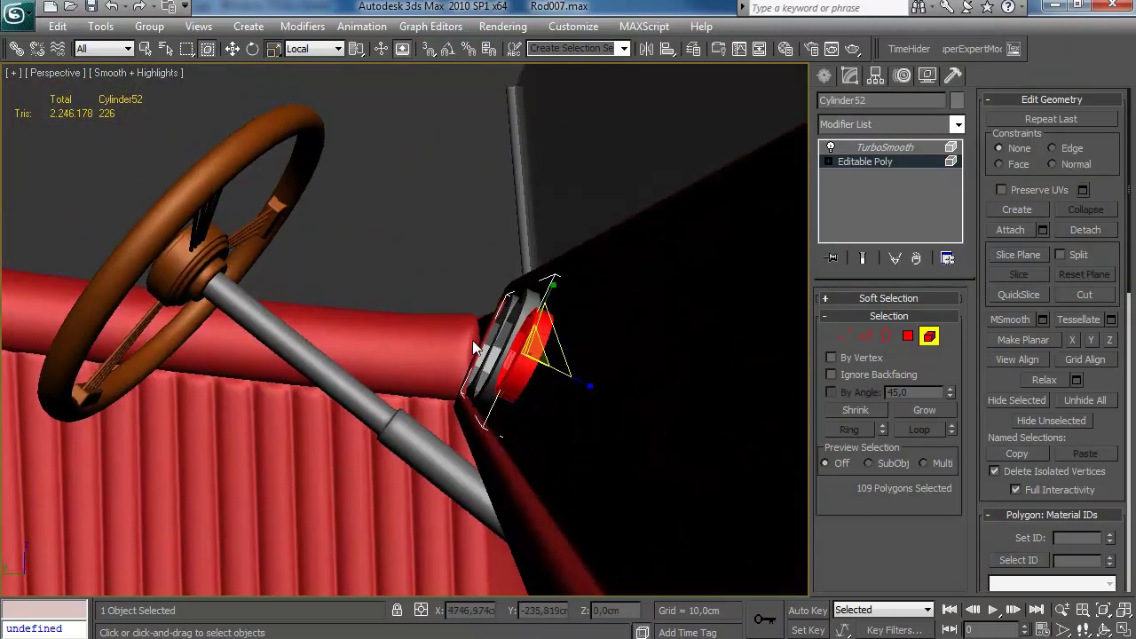
scroll(520, 346, up, 3)
alt+middle_drag(554, 330, 602, 347)
Step: Shrink the polygon selection on the small gauge to its rim and scale those polygons slightly
key(ctrl+d)
click(930, 336)
click(607, 353)
key(4)
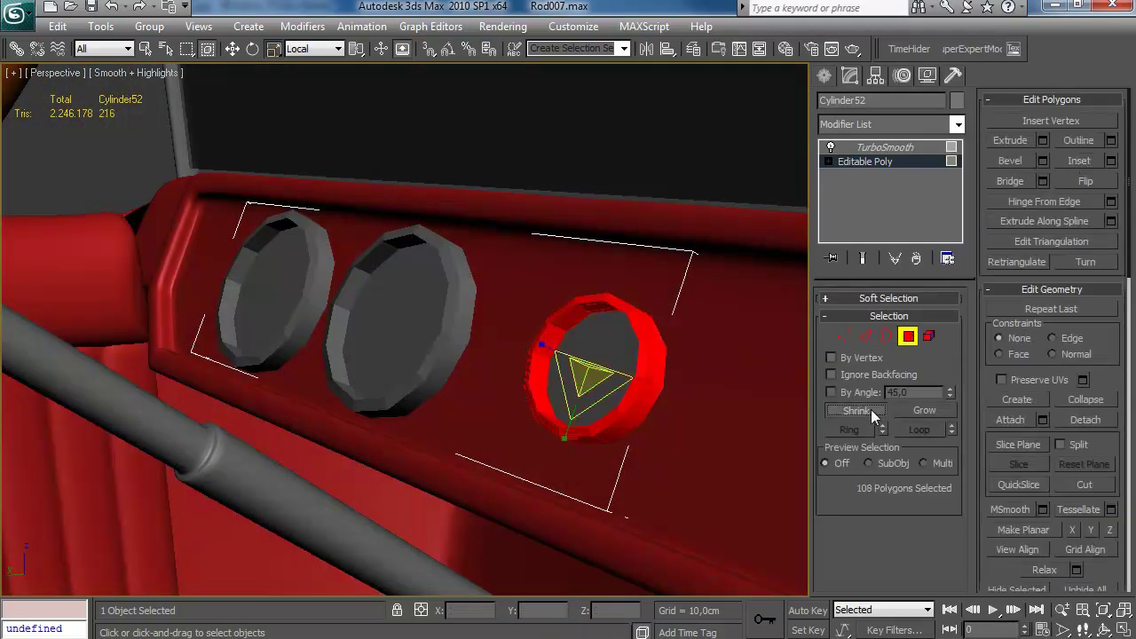
click(867, 412)
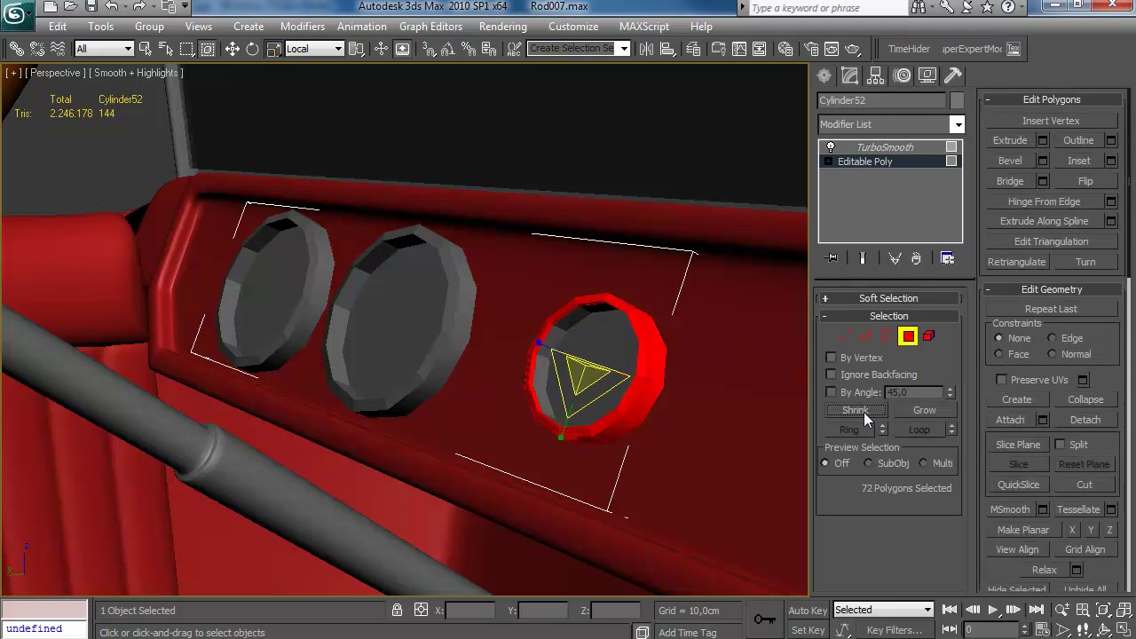
alt+middle_drag(804, 372, 588, 341)
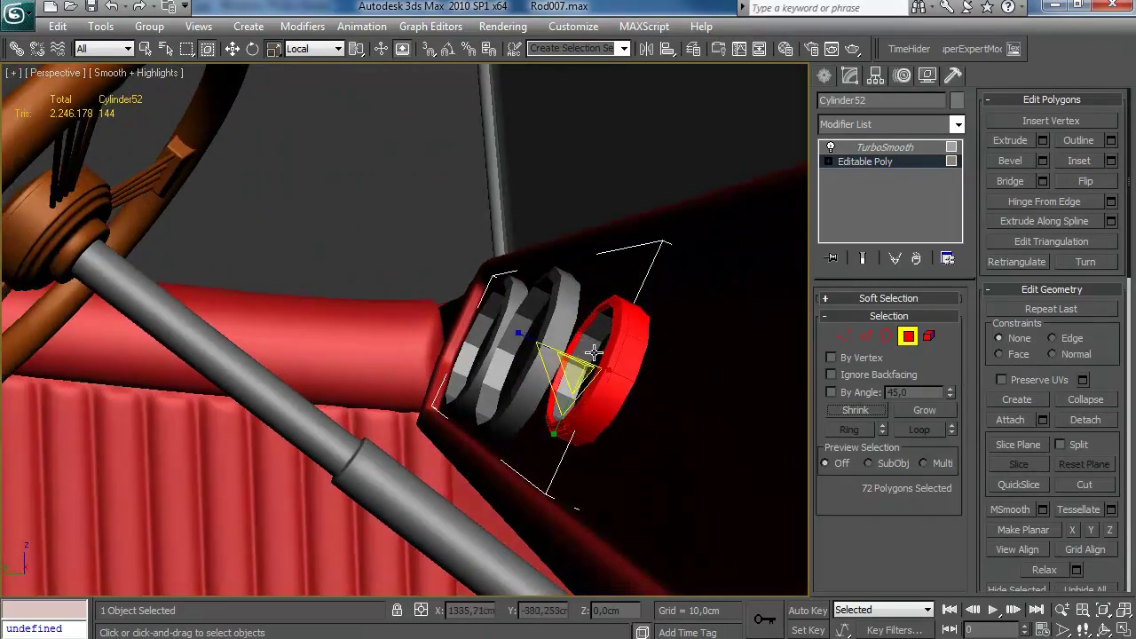
drag(545, 346, 548, 346)
key(4)
Step: Clone the small gauge twice as elements, spacing the copies evenly along the dashboard
alt+middle_drag(672, 386, 631, 355)
scroll(631, 355, down, 3)
click(928, 336)
shift+drag(521, 364, 621, 382)
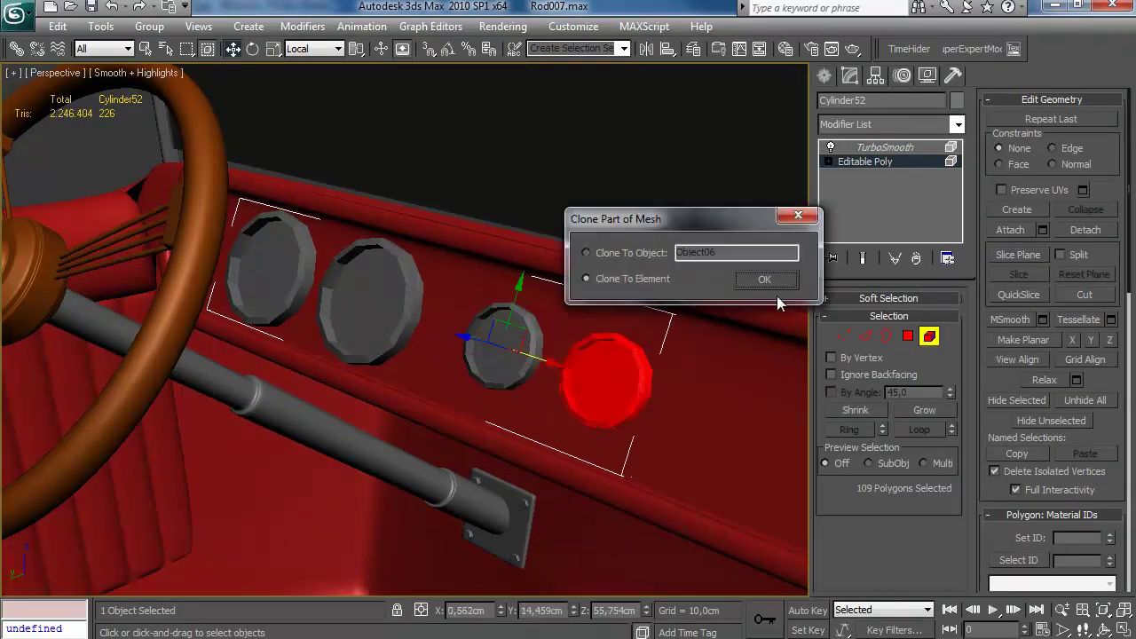
key(Return)
alt+middle_drag(657, 395, 639, 386)
shift+drag(560, 373, 642, 398)
key(Return)
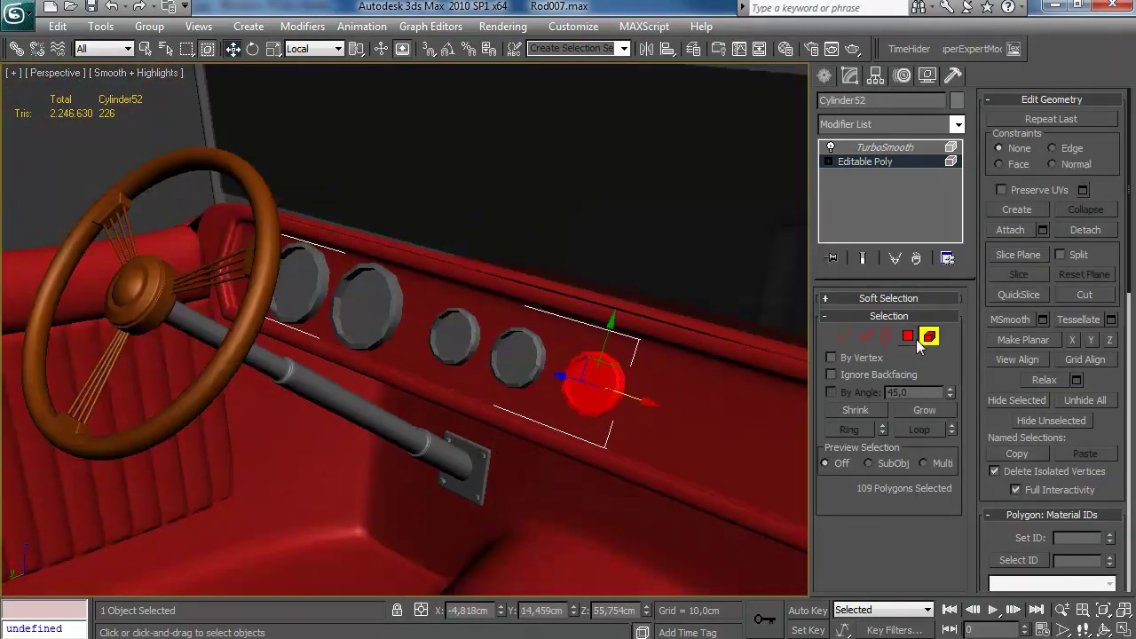
click(927, 337)
scroll(545, 360, down, 3)
key(ctrl+d)
Step: Switch to Windows Photo Viewer and examine the gauges and steering column in the T-bucket interior reference photos
alt+middle_drag(474, 282, 637, 279)
scroll(621, 279, down, 5)
alt+middle_drag(545, 278, 530, 303)
scroll(530, 303, up, 4)
scroll(423, 310, up, 5)
alt+middle_drag(424, 310, 480, 295)
scroll(402, 284, up, 2)
click(472, 534)
key(Right)
key(Right)
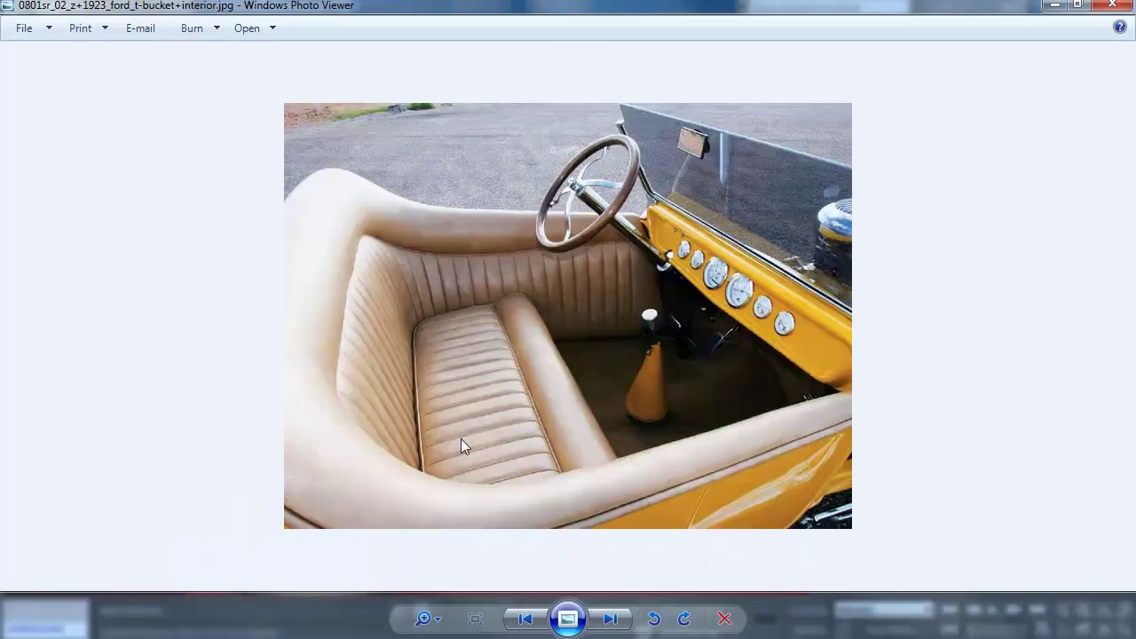
key(Right)
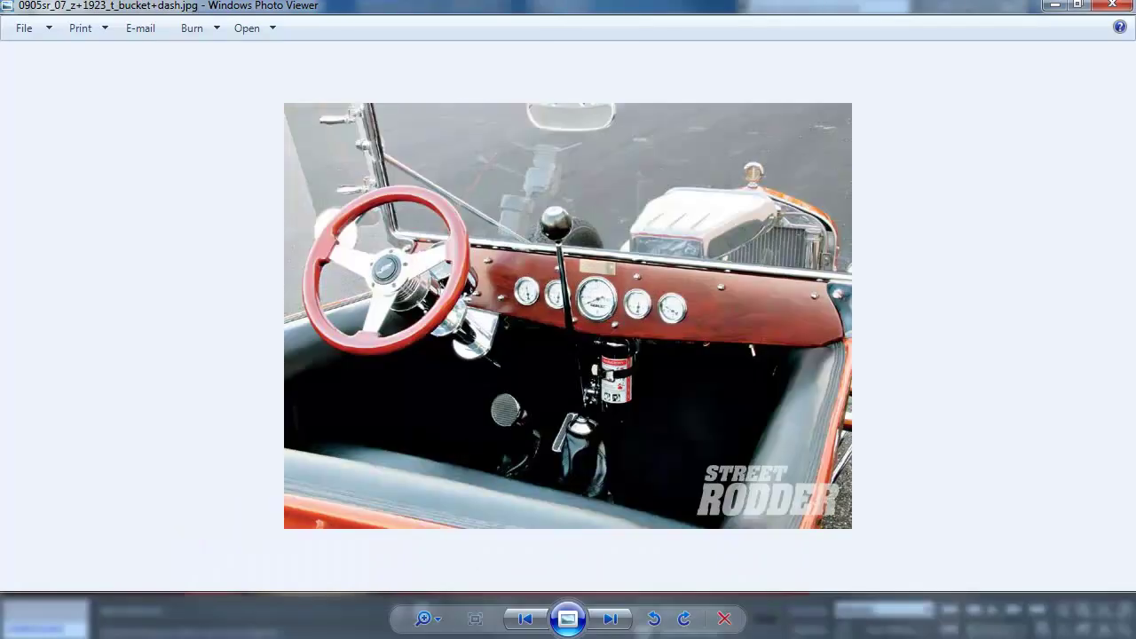
key(alt+Tab)
Step: Draw a box in the Front view below the gauges, at the steering column
alt+middle_drag(392, 440, 325, 442)
click(825, 76)
click(857, 189)
middle_drag(585, 290, 620, 266)
key(alt+w)
click(142, 304)
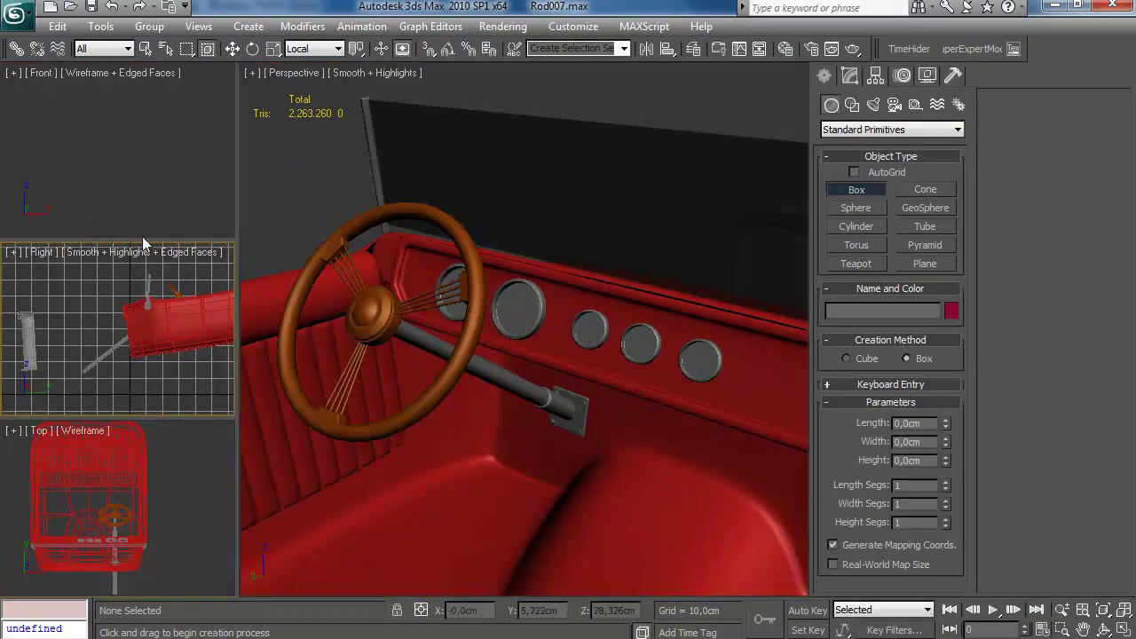
click(167, 184)
key(alt+w)
scroll(253, 188, down, 6)
middle_drag(404, 419, 418, 309)
scroll(418, 309, up, 6)
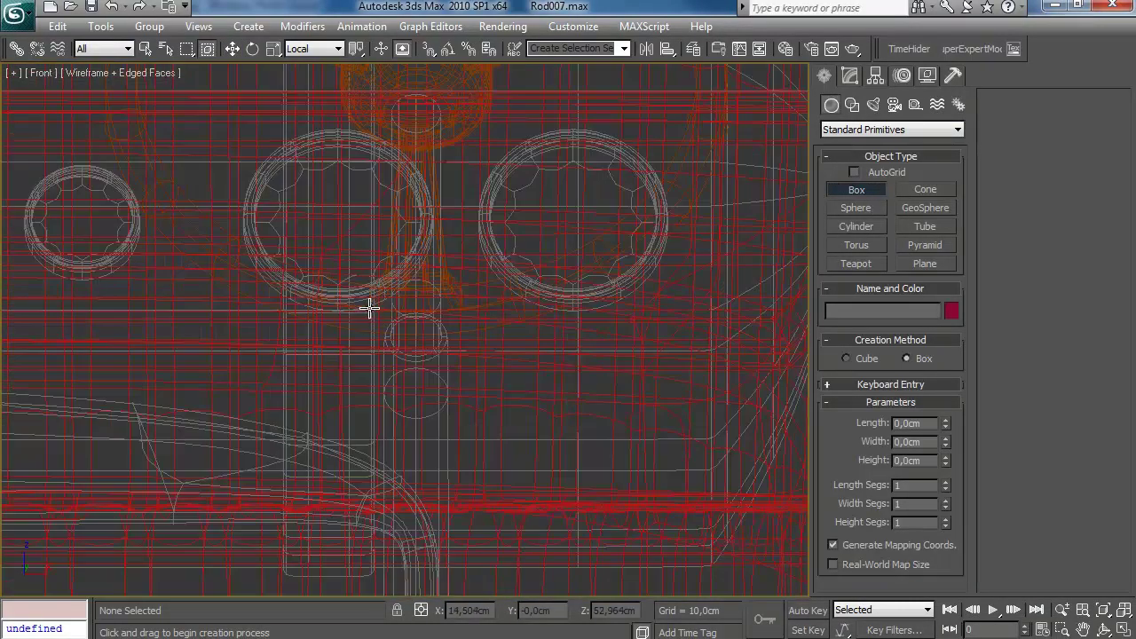
right_click(462, 414)
Step: Position the box around the steering column beneath the dashboard as a support bracket
key(w)
alt+middle_drag(378, 390, 449, 284)
drag(276, 340, 259, 337)
alt+middle_drag(260, 338, 480, 462)
key(w)
key(shift+z)
Step: Convert the bracket box to an Editable Poly
click(850, 76)
right_click(859, 148)
click(888, 274)
Step: Extrude the bracket's bottom polygon and scale it narrower to taper the lower end
click(908, 336)
click(292, 394)
alt+middle_drag(292, 394, 288, 386)
click(196, 545)
click(293, 458)
alt+middle_drag(345, 410, 380, 371)
key(F4)
click(1043, 140)
drag(777, 263, 784, 204)
alt+middle_drag(492, 414, 322, 459)
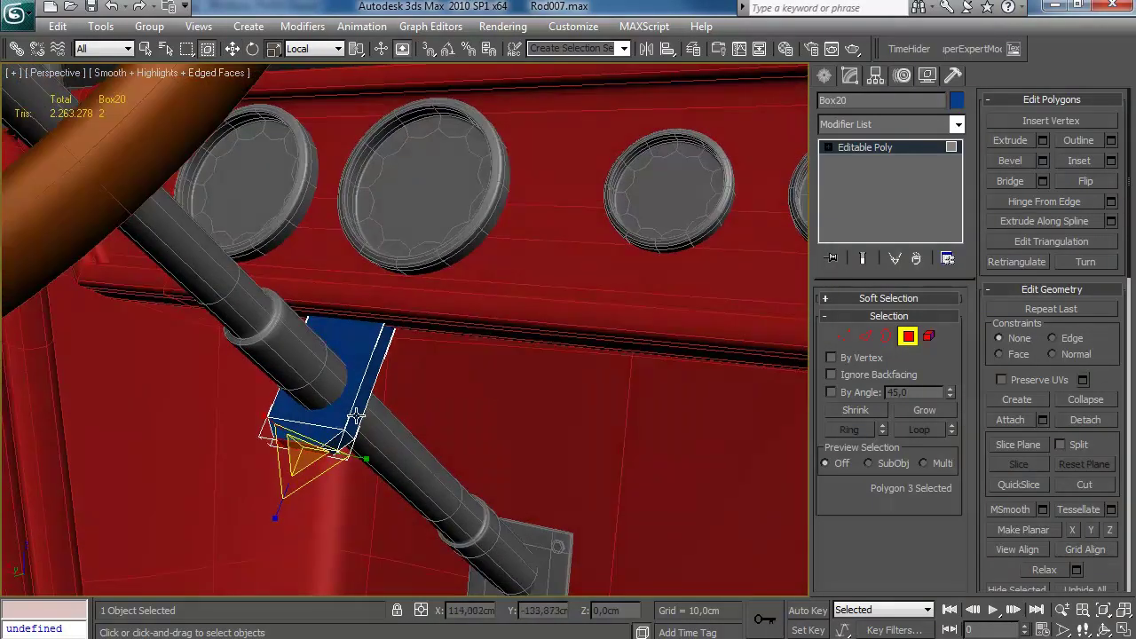
Step: Connect the bracket's cross edges with one centre loop and pull the bottom middle edge outward
key(2)
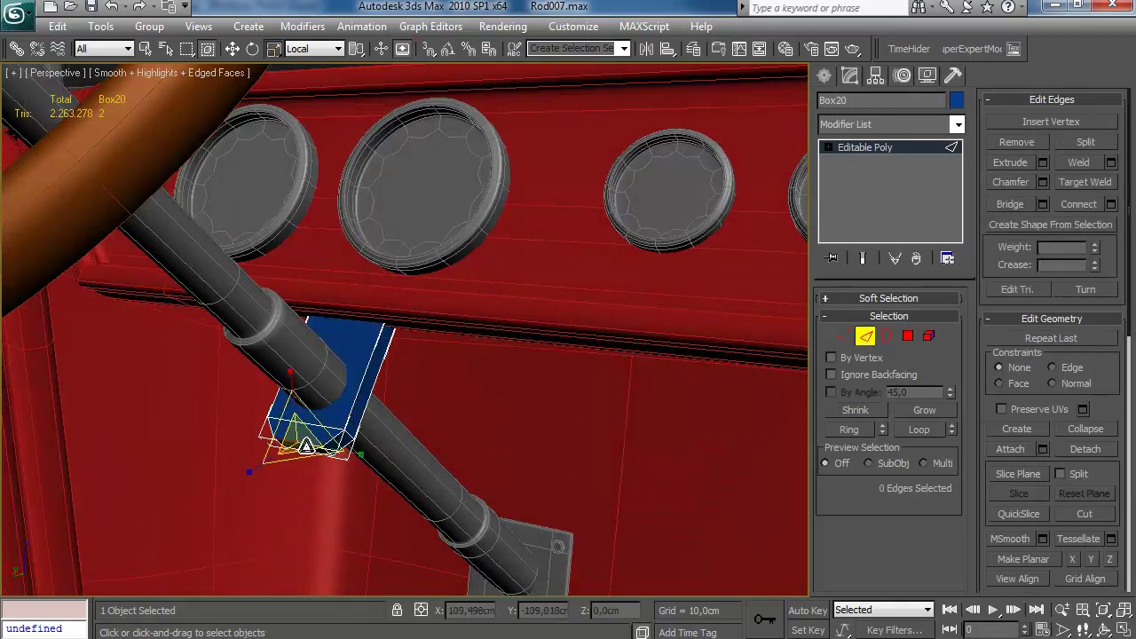
click(1111, 203)
click(688, 344)
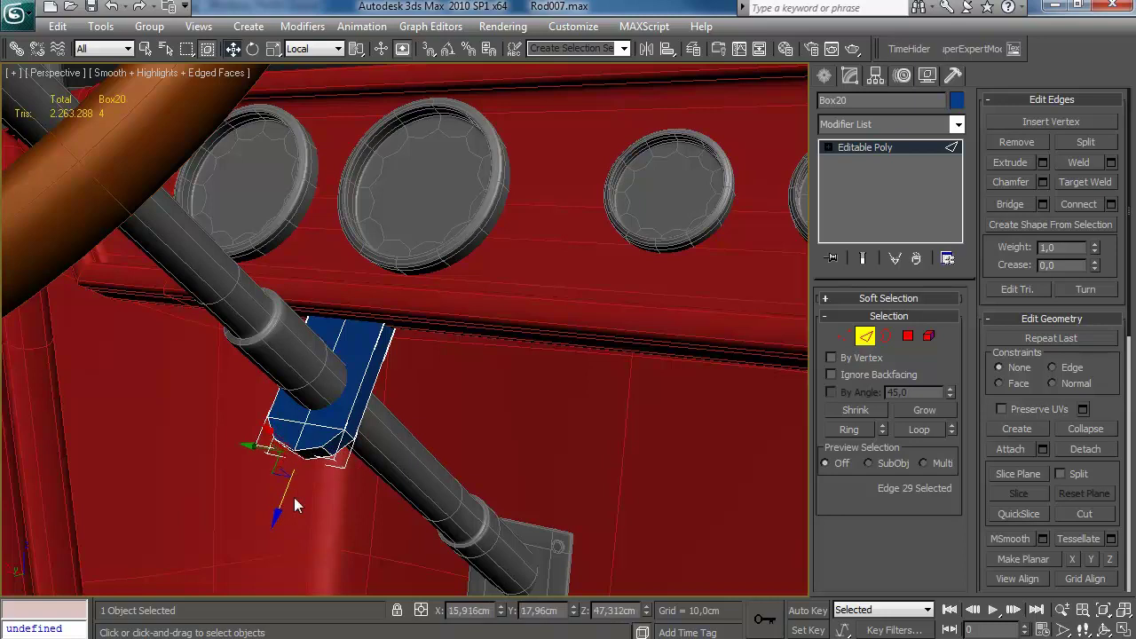
key(ctrl+a)
alt+middle_drag(212, 551, 348, 509)
Step: Inset the bracket's front and back polygons as a group by about 0.04 cm
key(q)
click(907, 336)
ctrl+click(301, 414)
ctrl+click(332, 423)
mouse_move(332, 425)
alt+middle_down()
mouse_move(227, 386)
mouse_move(318, 425)
alt+middle_up()
ctrl+click(320, 426)
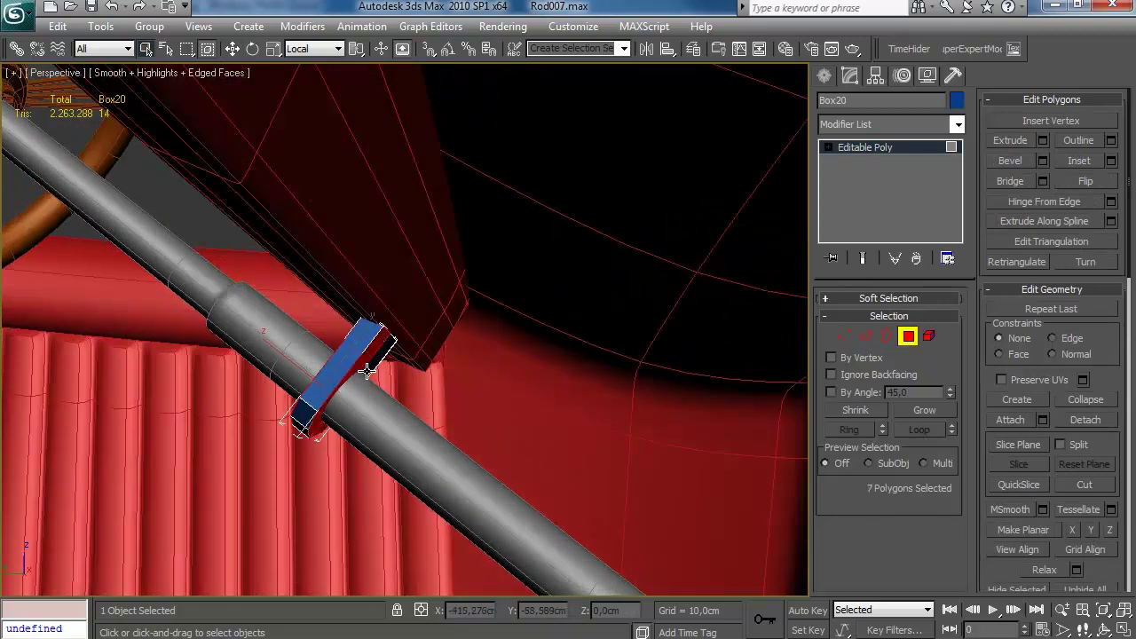
ctrl+click(365, 374)
alt+middle_drag(366, 373, 498, 436)
click(1110, 161)
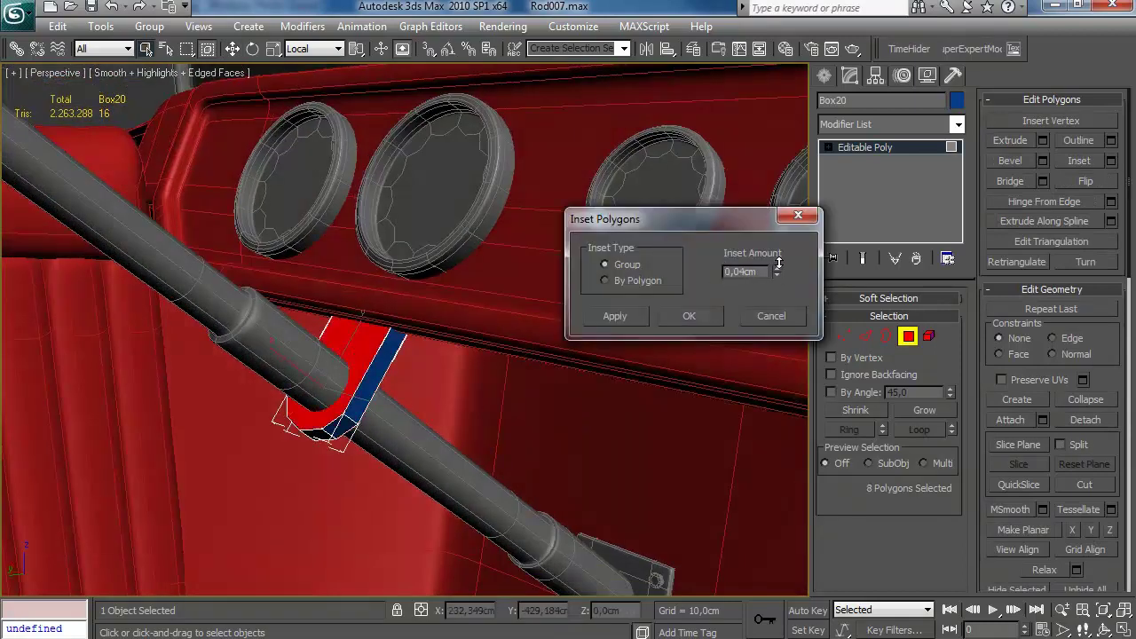
click(690, 316)
Step: Connect the edges across the bracket's side faces with two segments
alt+middle_drag(545, 364, 483, 351)
click(864, 336)
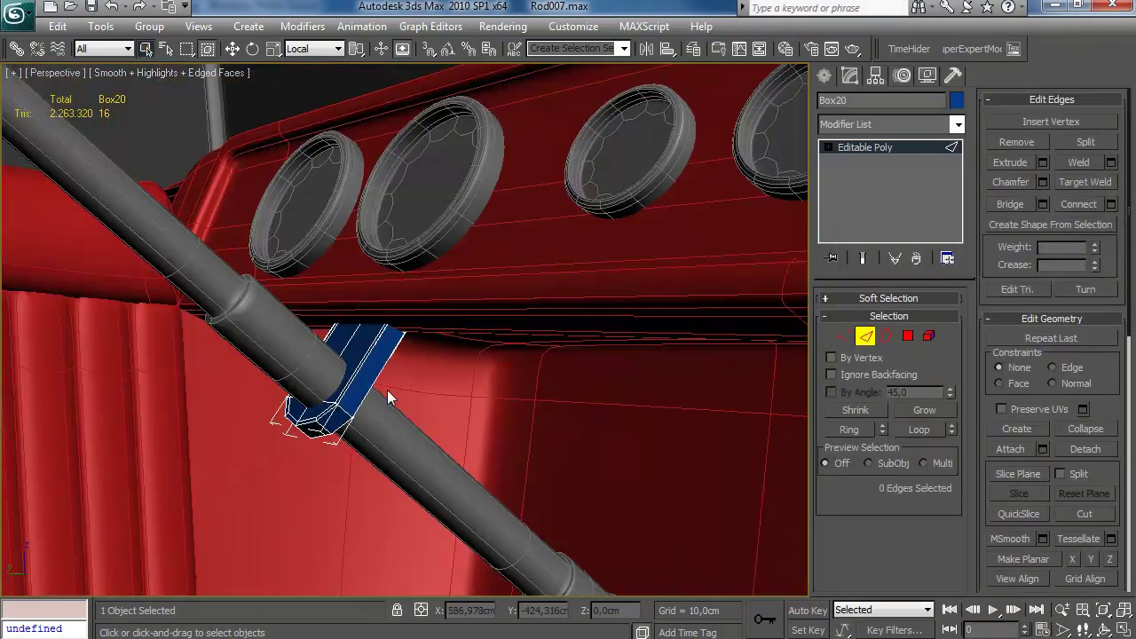
click(1110, 203)
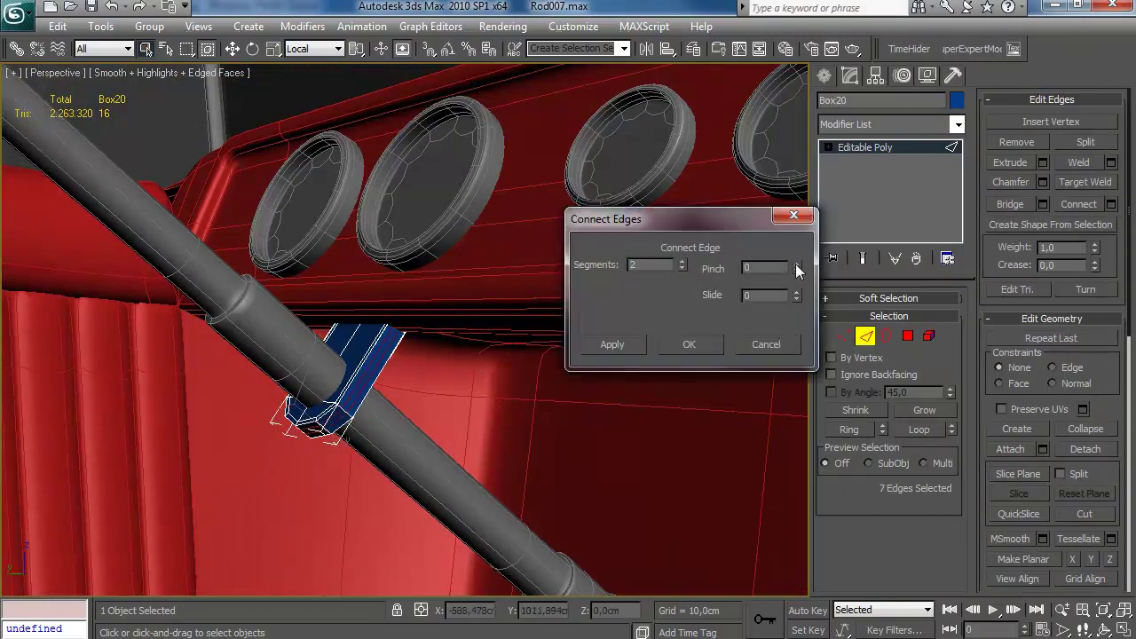
click(688, 345)
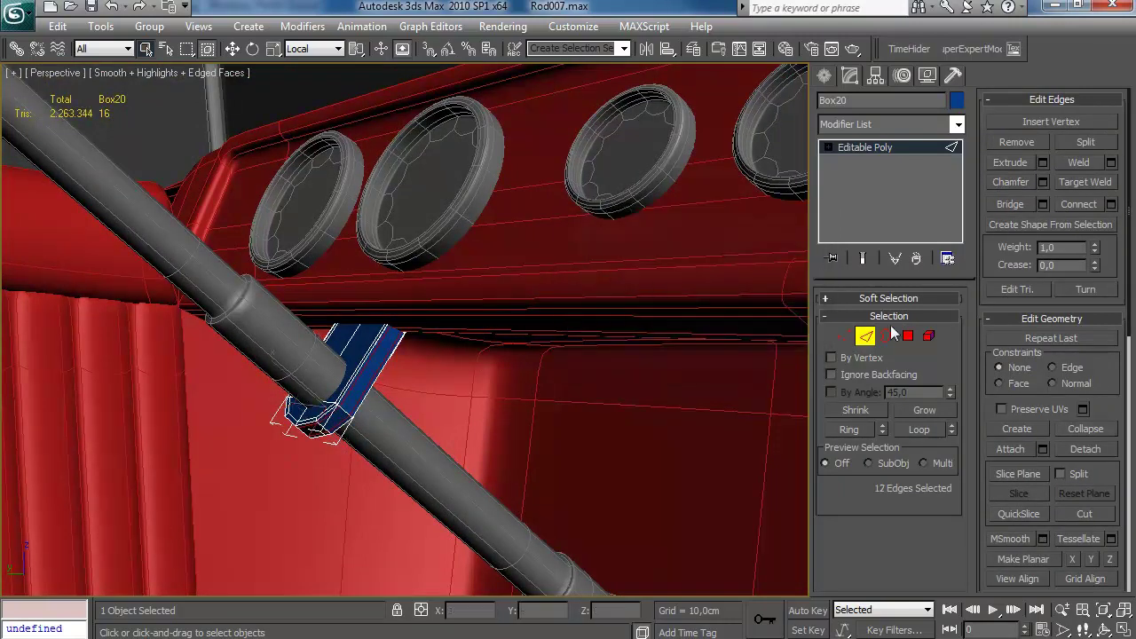
Step: Draw a 12-sided cylinder on the bracket's front face with AutoGrid, about 1.18 cm in radius and 0.37 cm high
click(825, 75)
click(857, 227)
alt+middle_drag(444, 340, 372, 340)
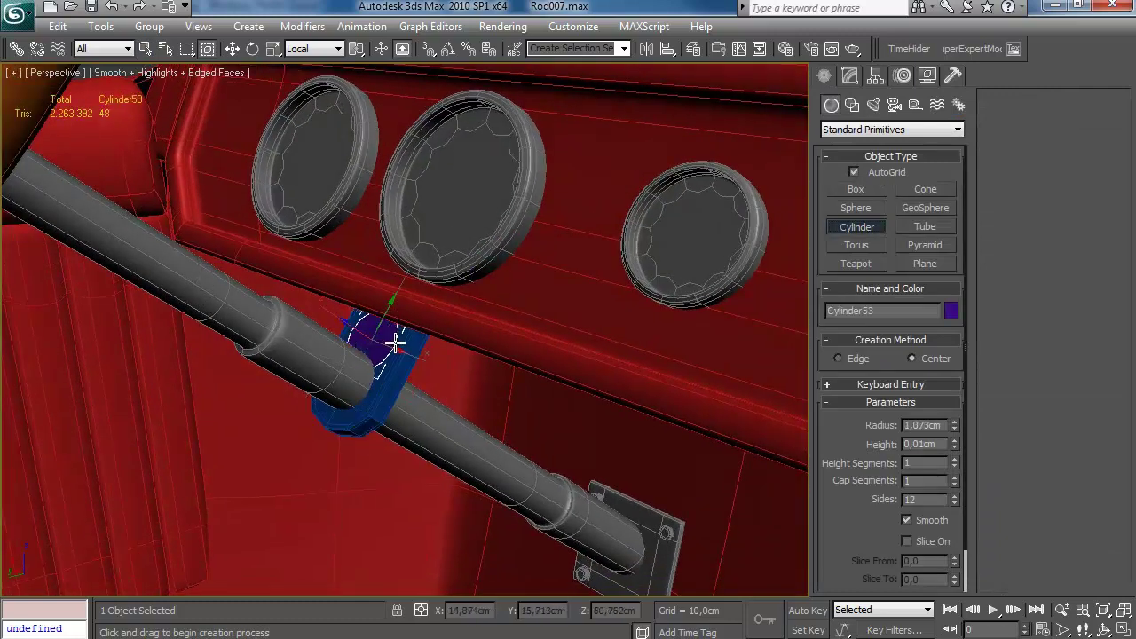
right_click(391, 338)
scroll(404, 315, up, 3)
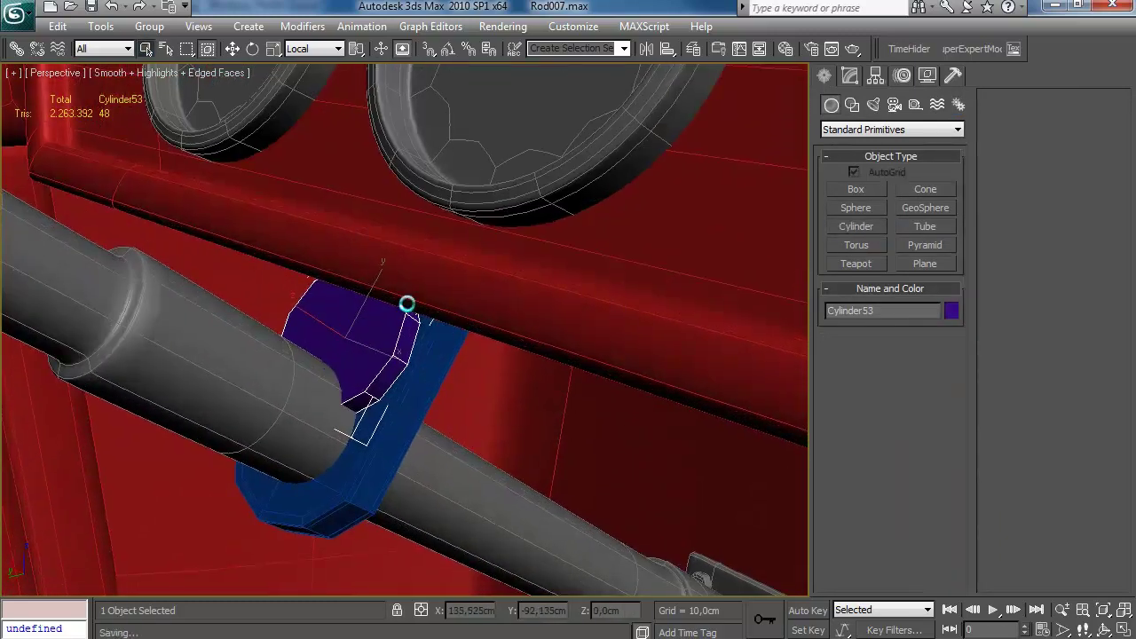
Step: Move the cylinder around the steering column and align it to the bracket centre-to-centre in X, matching orientation on all axes
drag(371, 294, 343, 386)
alt+middle_drag(342, 386, 604, 66)
click(852, 78)
click(213, 421)
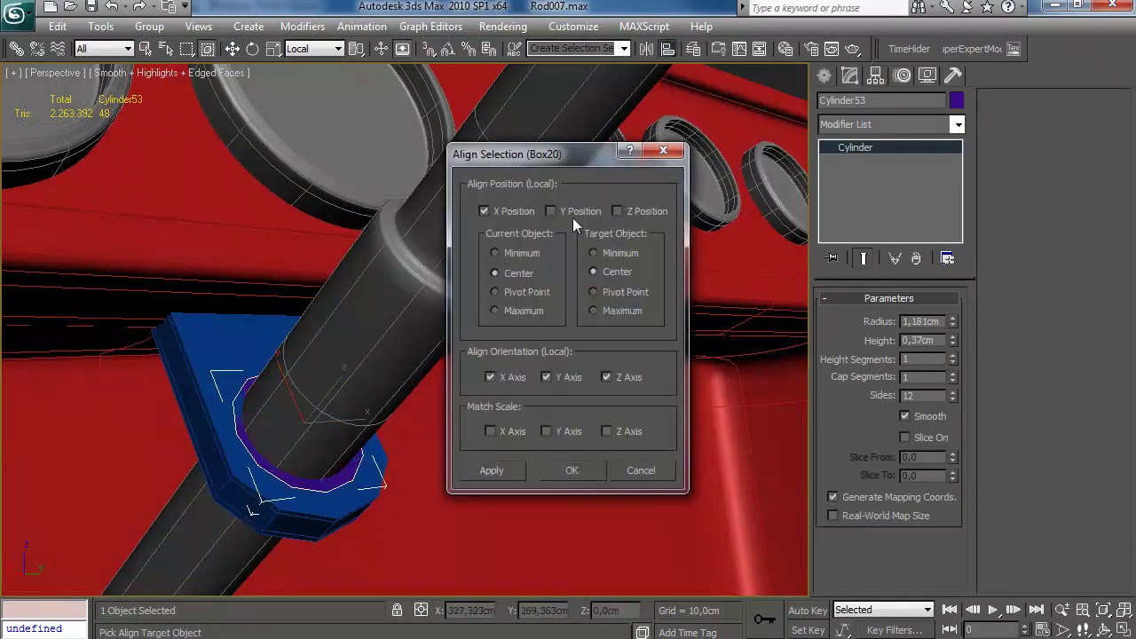
click(552, 469)
alt+middle_drag(552, 469, 372, 364)
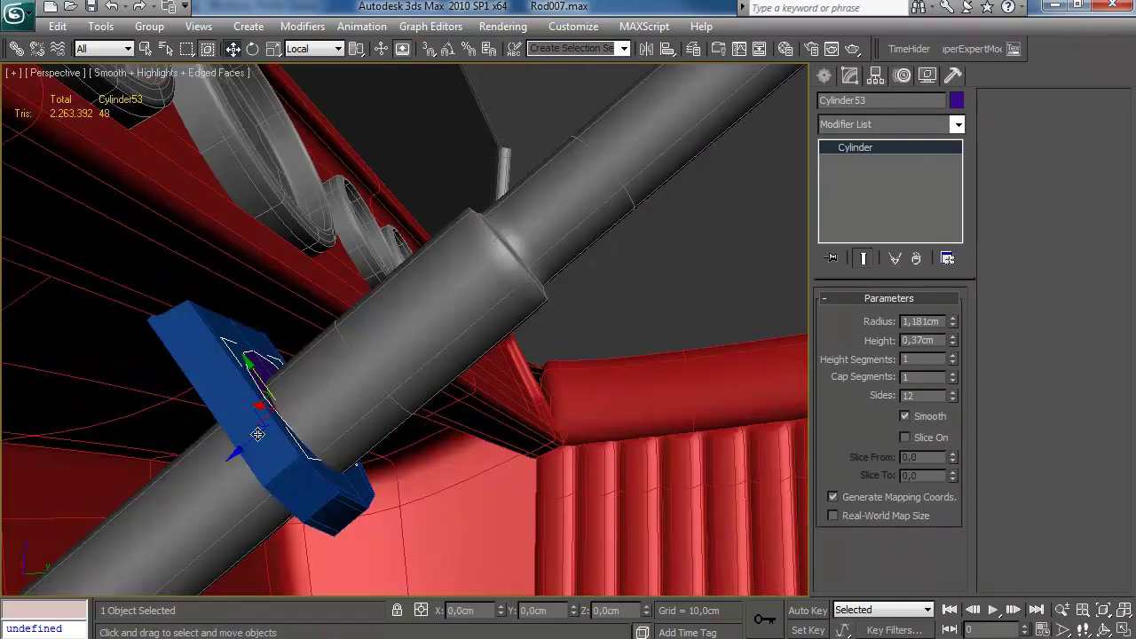
alt+middle_drag(293, 391, 270, 399)
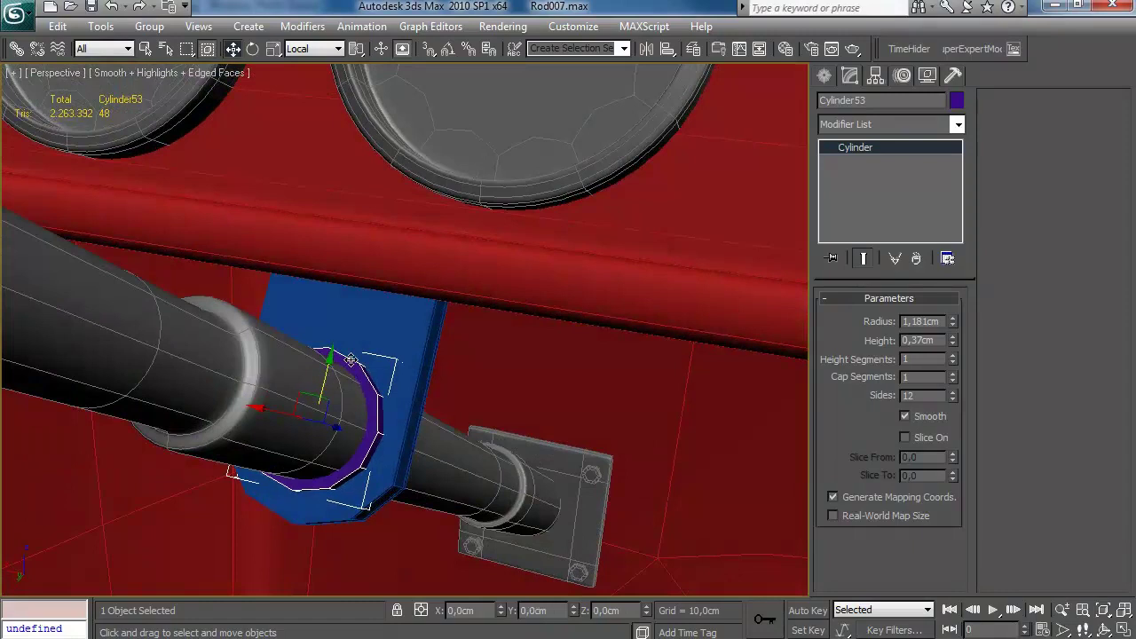
alt+middle_drag(326, 374, 267, 408)
Step: Convert the cylinder to an Editable Poly and inset its front cap twice
right_click(855, 148)
click(932, 281)
click(908, 335)
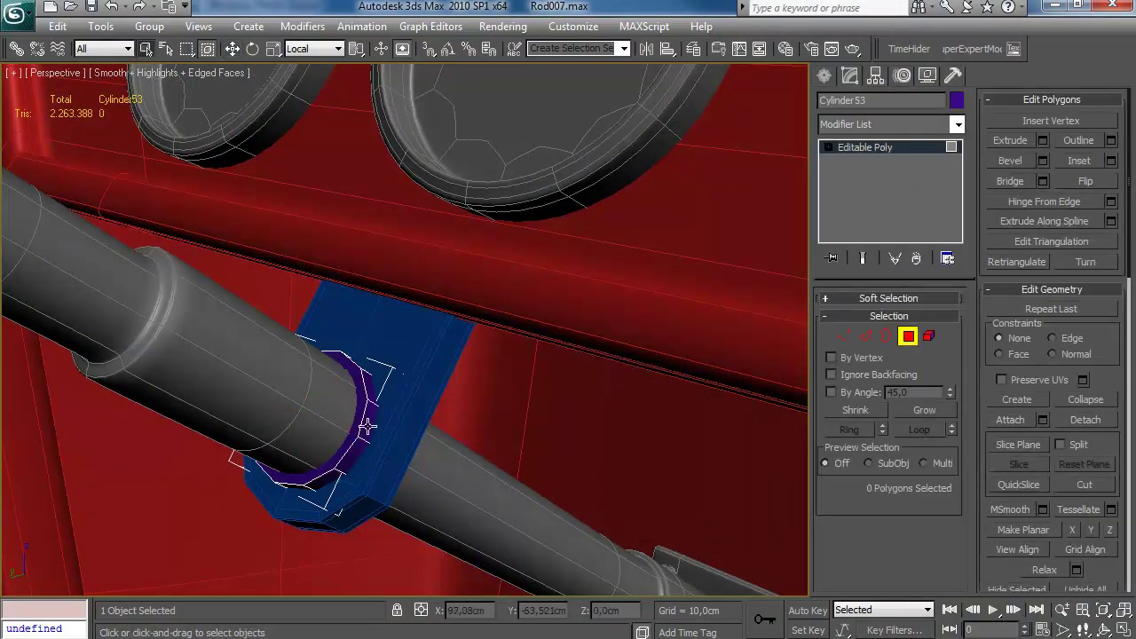
click(1111, 161)
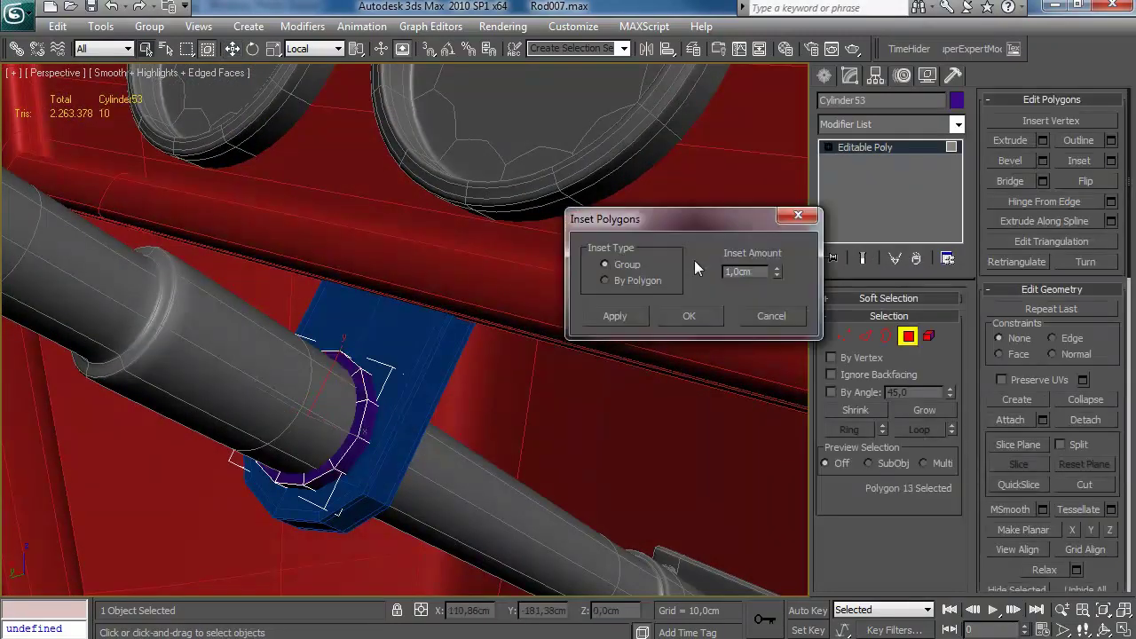
click(615, 316)
click(689, 316)
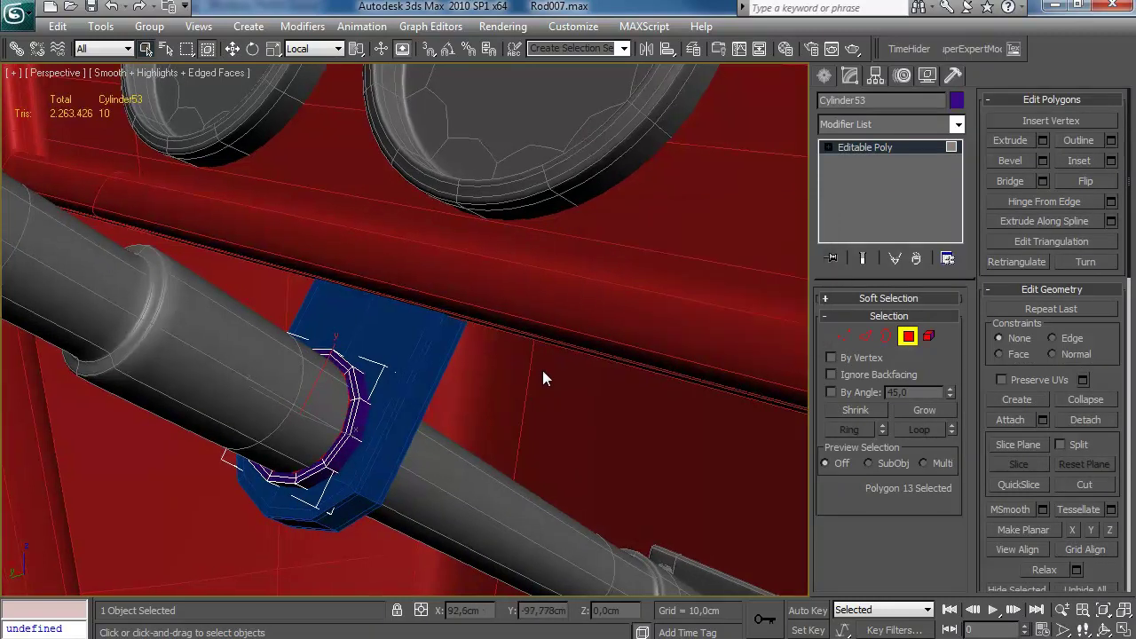
Step: Connect the ring of edges around the cylinder's side with one slid segment
click(865, 336)
key(alt+r)
click(1110, 203)
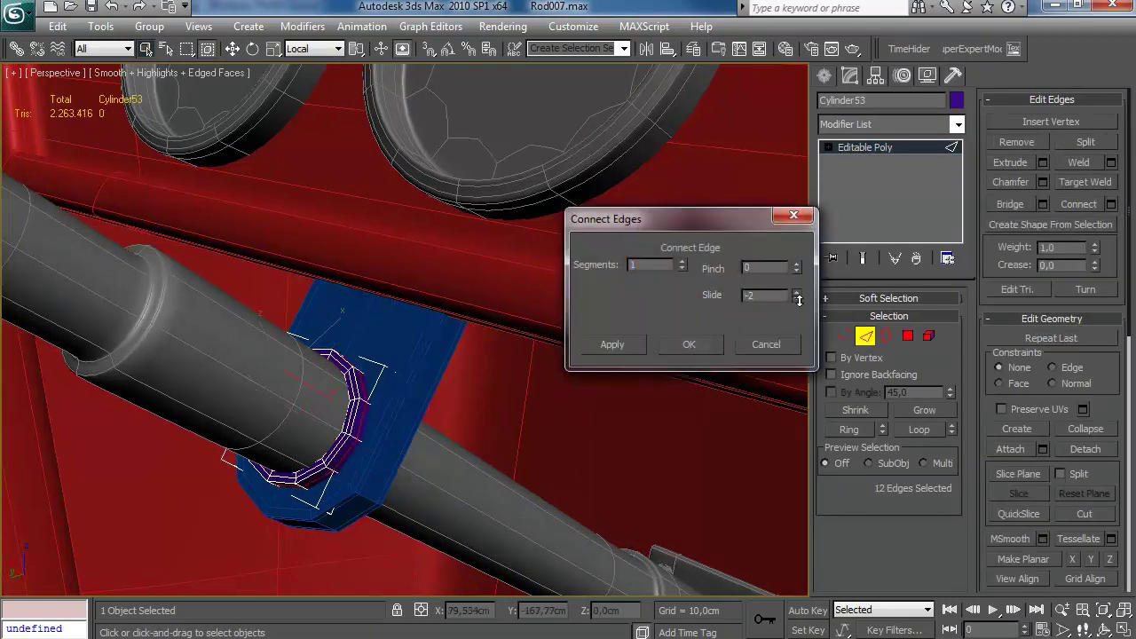
click(767, 346)
key(2)
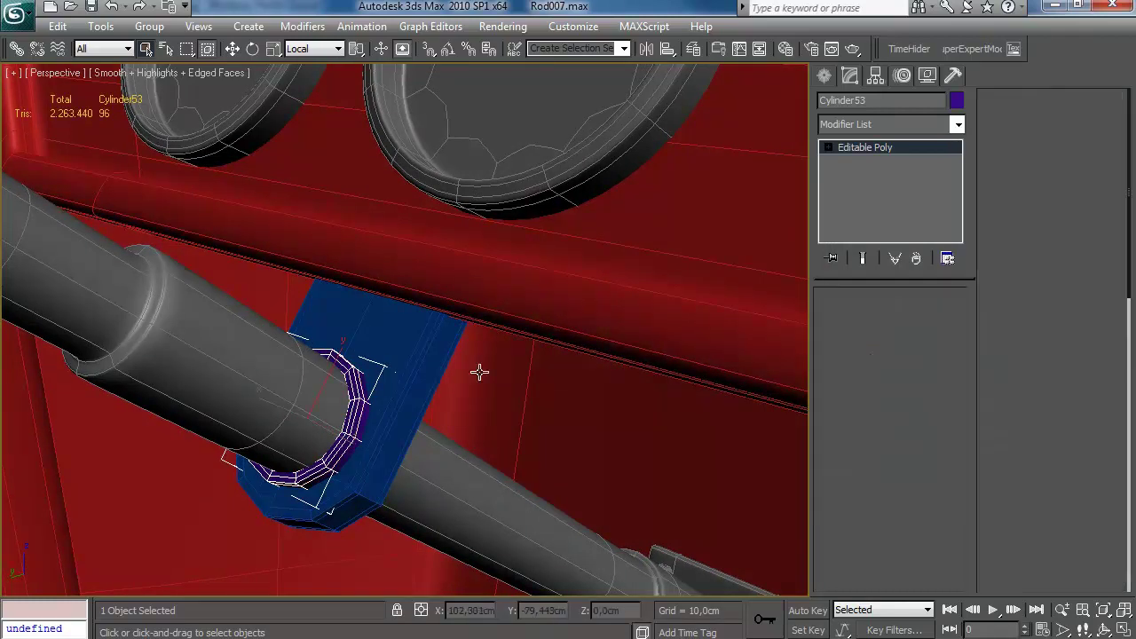
Step: Attach the support bracket and its collar to the steering column object and deselect everything
right_click(443, 470)
click(443, 470)
click(882, 162)
click(1009, 230)
click(412, 380)
right_click(518, 328)
scroll(518, 328, down, 4)
scroll(517, 327, down, 5)
click(189, 231)
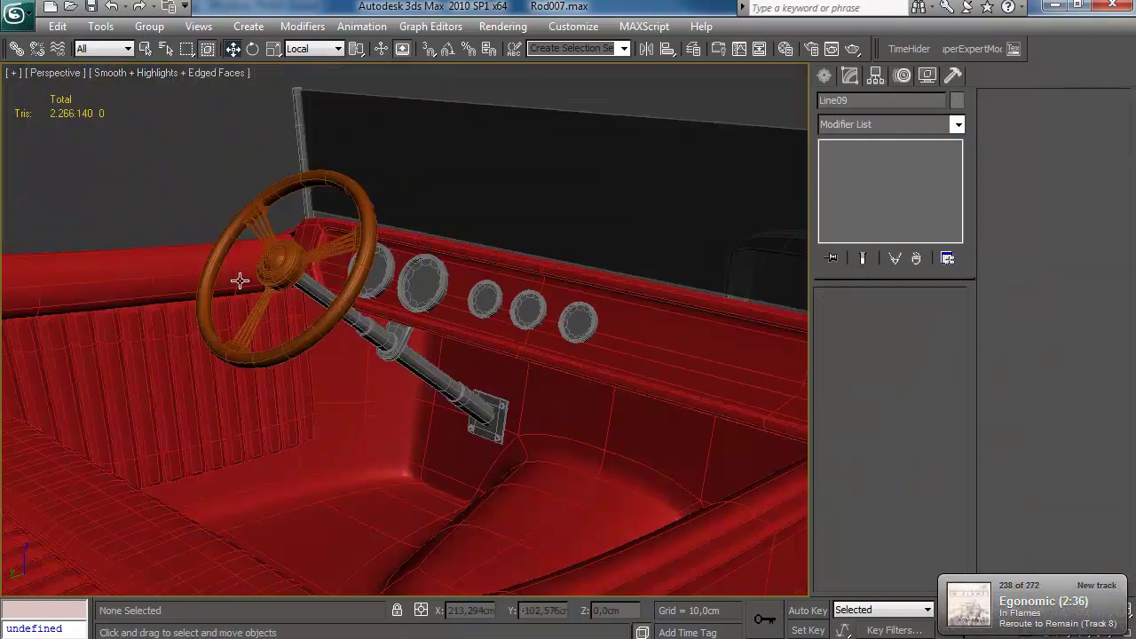
Step: Turn off edged faces and examine the dashboard, steering column, windshield and car body
alt+middle_drag(189, 231, 436, 325)
scroll(436, 325, up, 5)
alt+middle_drag(515, 299, 363, 287)
key(F4)
scroll(408, 353, down, 5)
scroll(363, 286, down, 4)
alt+middle_drag(462, 355, 370, 414)
scroll(462, 339, down, 4)
scroll(506, 368, up, 6)
scroll(507, 372, down, 2)
alt+middle_drag(506, 373, 474, 360)
scroll(424, 346, down, 3)
Step: Switch to Windows Photo Viewer, browse the steering wheel and T-Bucket interior reference photos, and return to 3ds Max
click(409, 637)
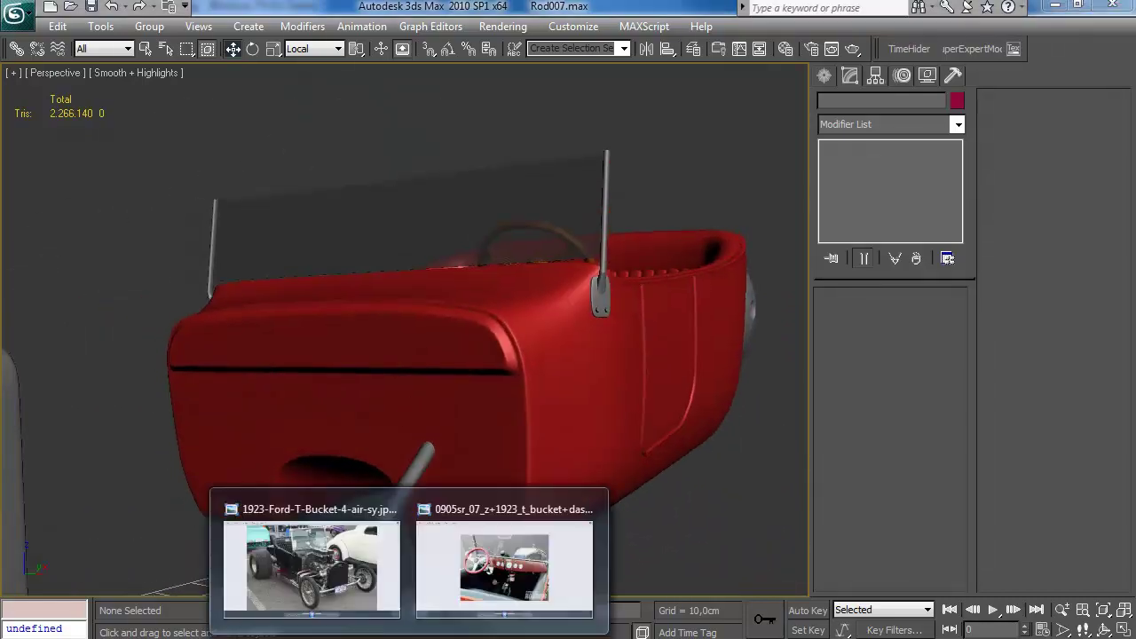
click(431, 515)
scroll(432, 522, down, 3)
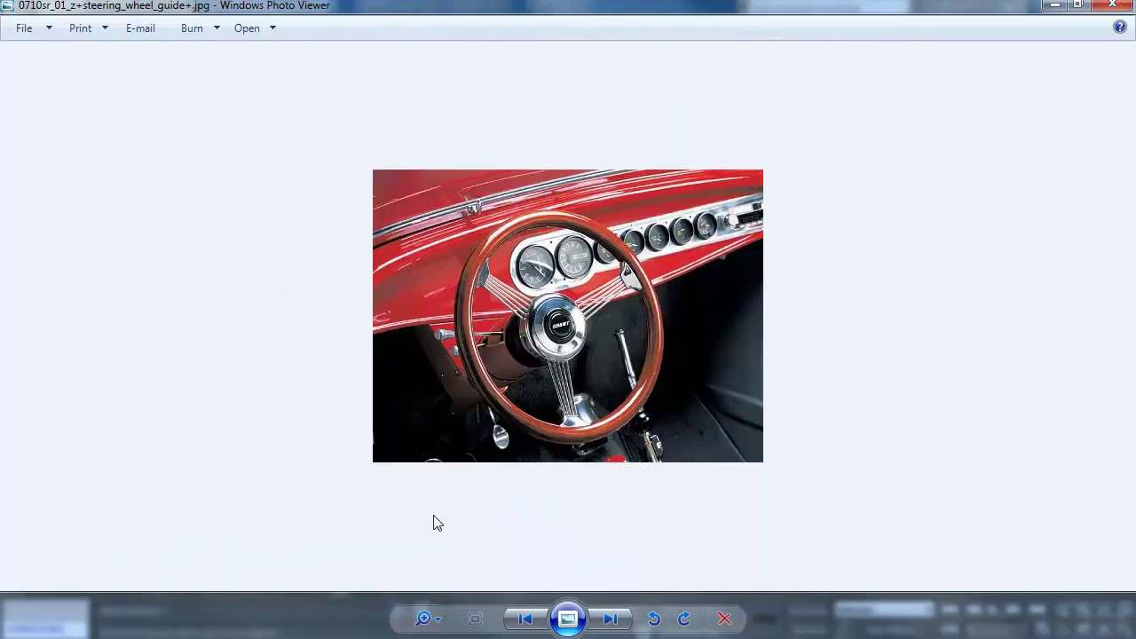
scroll(436, 516, down, 1)
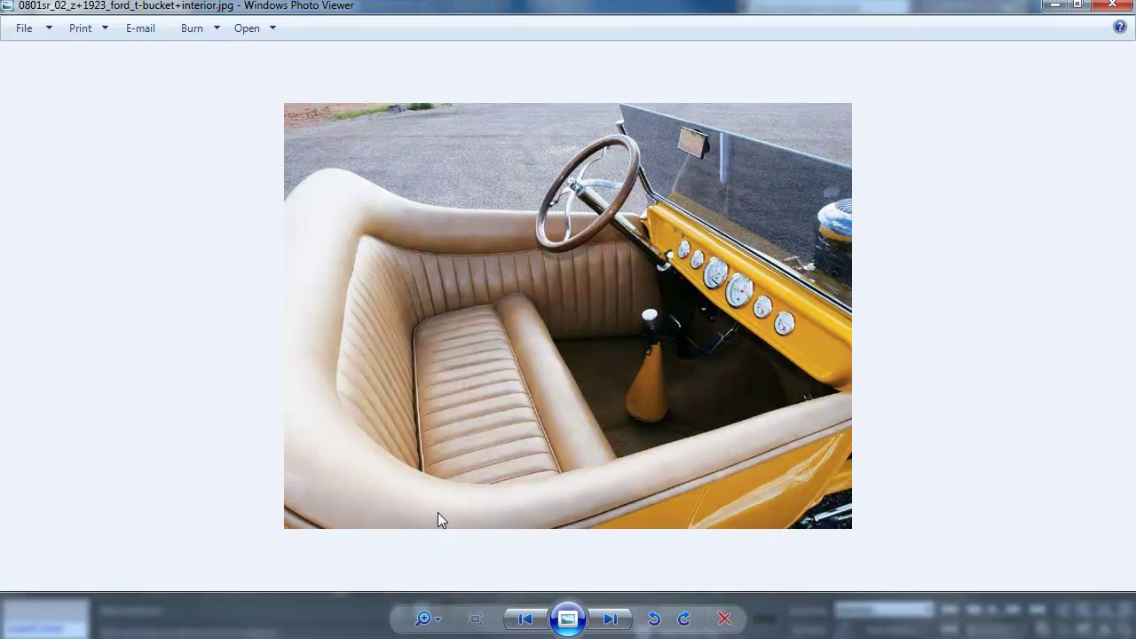
key(alt+Tab)
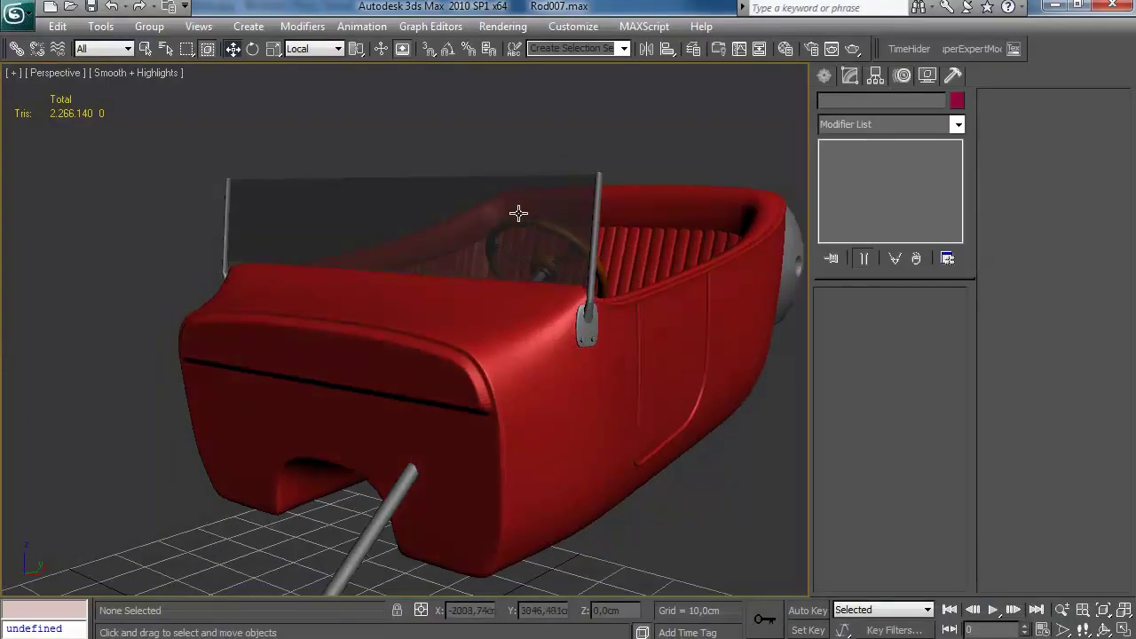
Step: Raise the top polygon of the windshield glass by about 2.96 cm
click(490, 221)
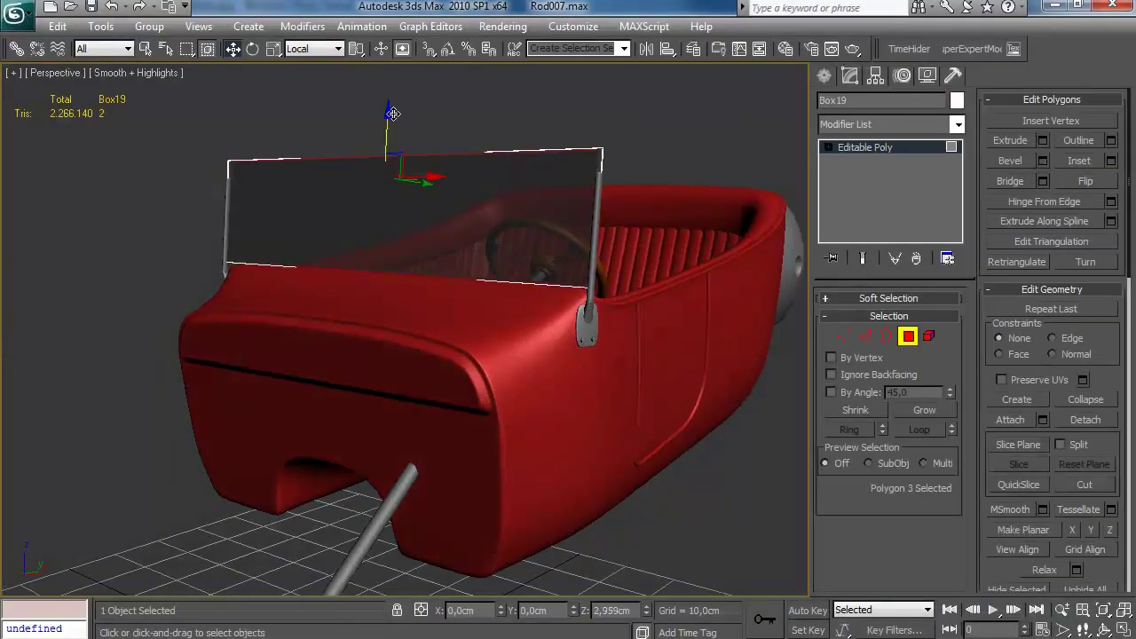
click(915, 343)
click(775, 390)
Step: Bridge the edge pairs at both open side ends of the windshield glass to close them
alt+middle_drag(559, 339, 469, 419)
scroll(495, 321, down, 3)
scroll(500, 423, up, 5)
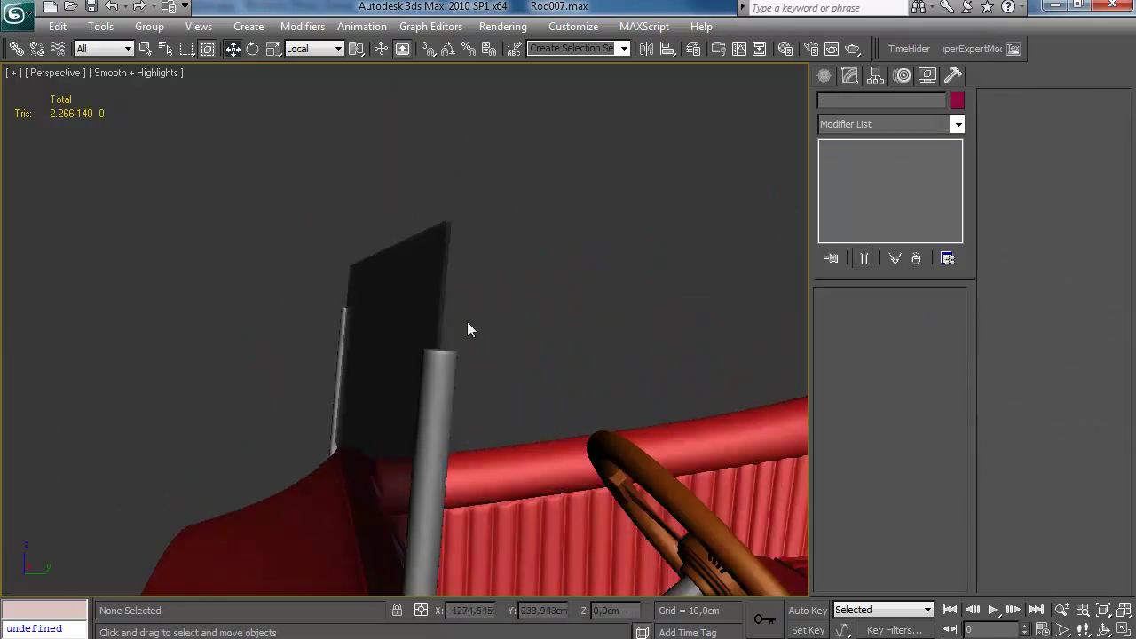
key(5)
click(444, 337)
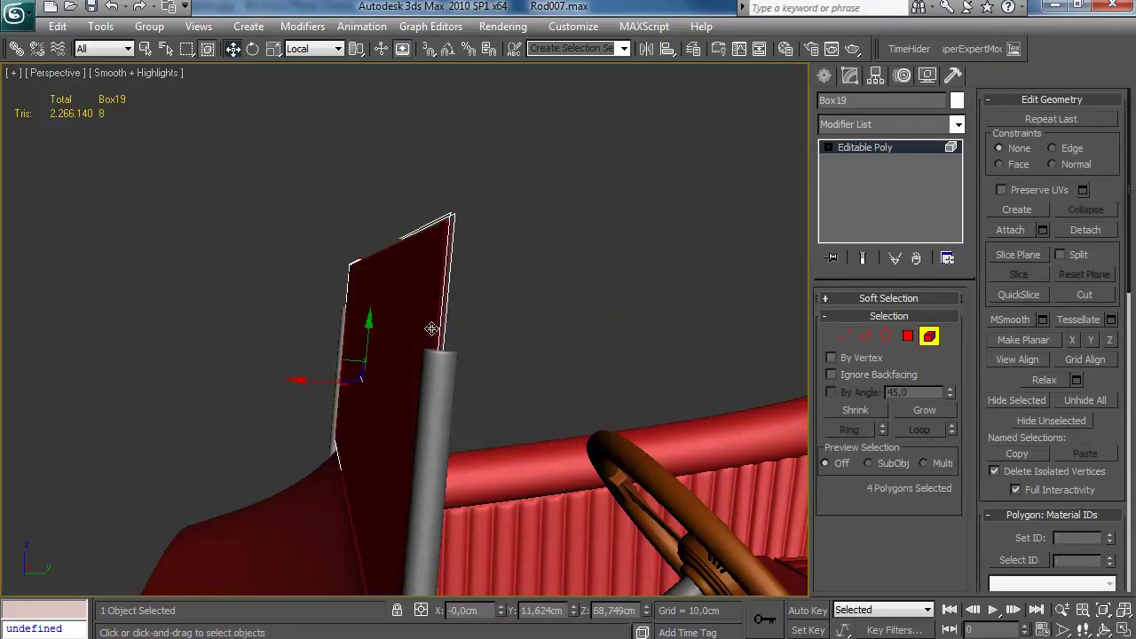
key(2)
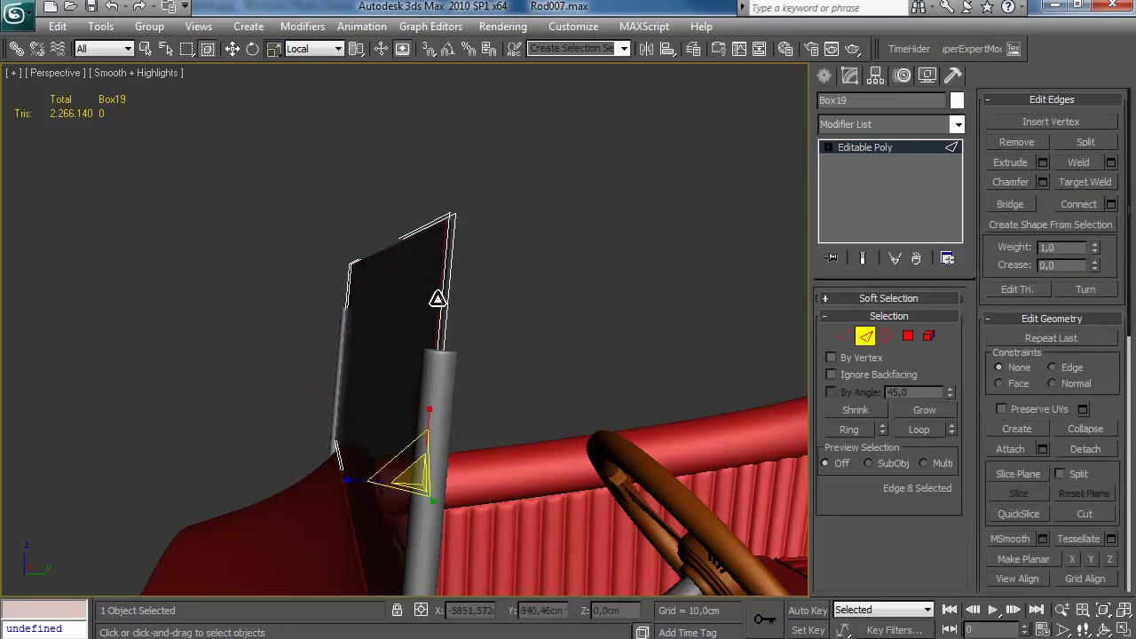
ctrl+click(448, 297)
alt+middle_drag(448, 297, 632, 307)
alt+middle_drag(462, 373, 335, 408)
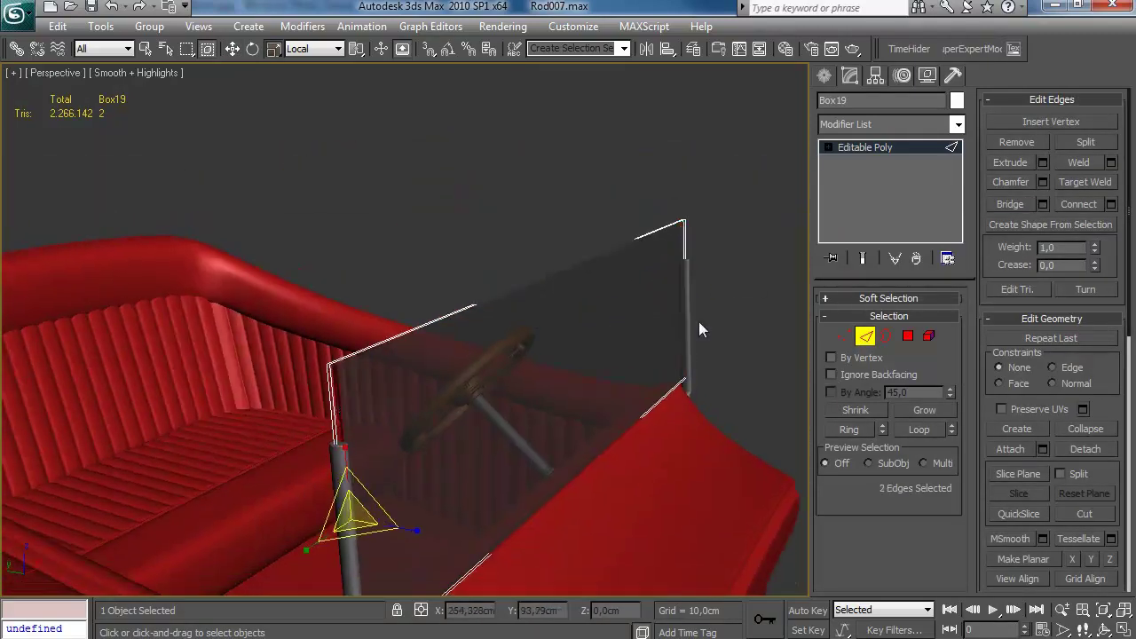
click(861, 339)
click(729, 357)
Step: Unhide the HPEngine layer in the layer manager and close the manager
middle_drag(667, 389, 497, 342)
scroll(626, 334, down, 4)
middle_drag(550, 333, 589, 147)
click(693, 49)
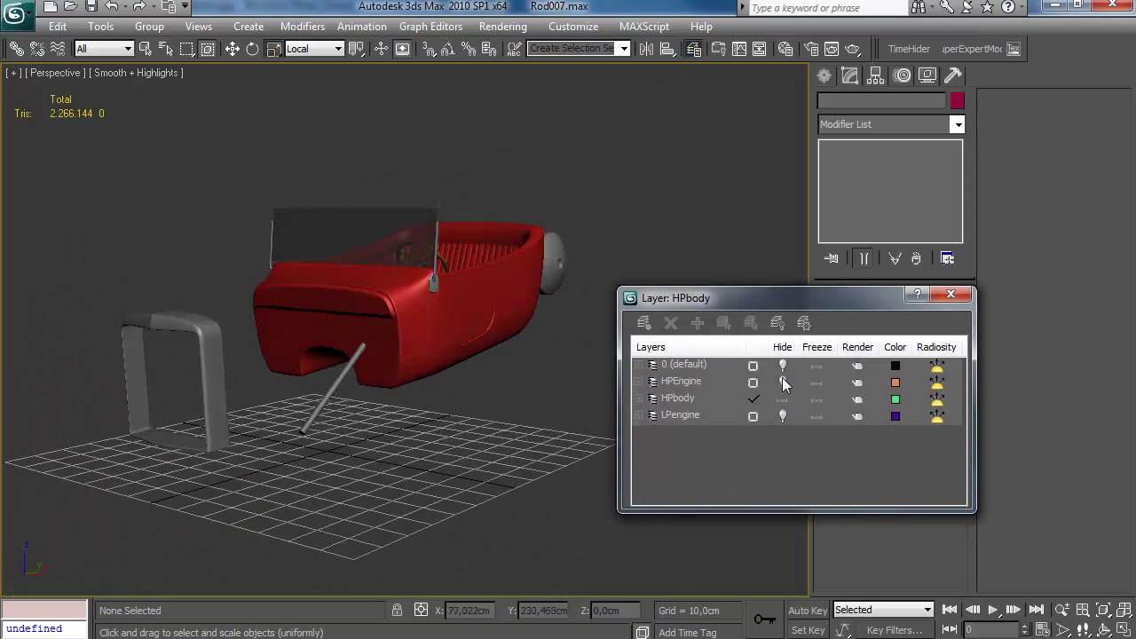
mouse_move(446, 311)
alt+middle_down()
mouse_move(540, 323)
mouse_move(325, 283)
mouse_move(373, 221)
mouse_move(411, 257)
mouse_move(547, 329)
mouse_move(452, 330)
mouse_move(431, 343)
mouse_move(447, 347)
mouse_move(414, 343)
mouse_move(494, 274)
mouse_move(550, 327)
mouse_move(607, 276)
mouse_move(523, 304)
mouse_move(571, 302)
mouse_move(585, 233)
mouse_move(435, 267)
mouse_move(414, 375)
mouse_move(586, 342)
mouse_move(461, 329)
alt+middle_up()
click(951, 294)
alt+middle_drag(586, 322, 428, 346)
Step: Switch to Windows Photo Viewer, browse the exterior reference photos to the taillights in BigT04.PNG, and return to 3ds Max
mouse_move(381, 630)
click(350, 583)
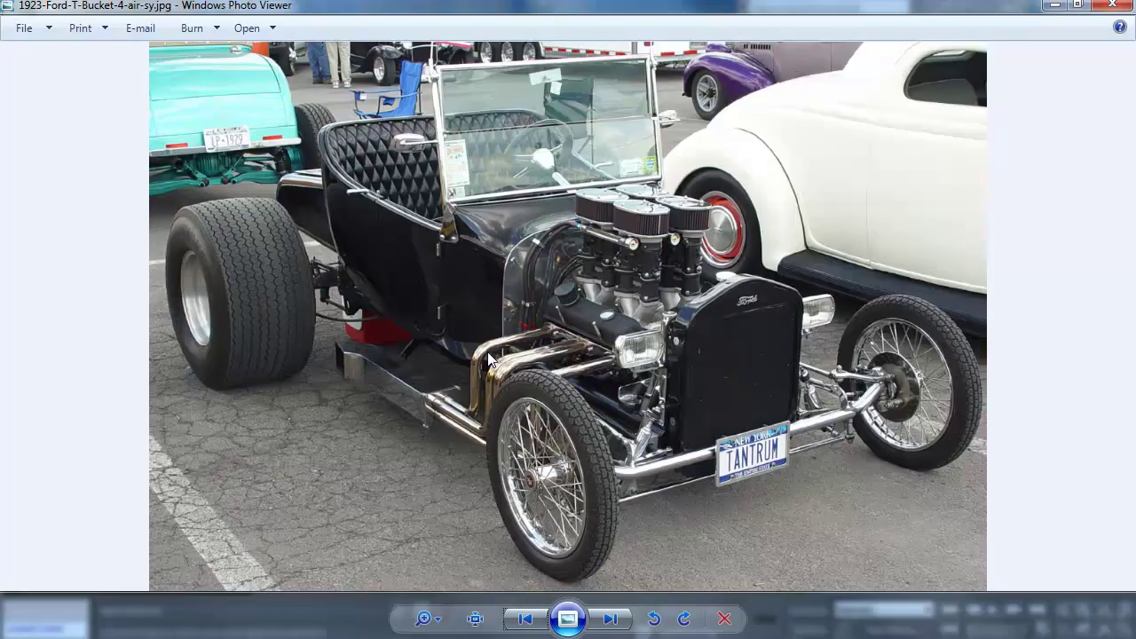
key(Right)
key(Right)
key(Right)
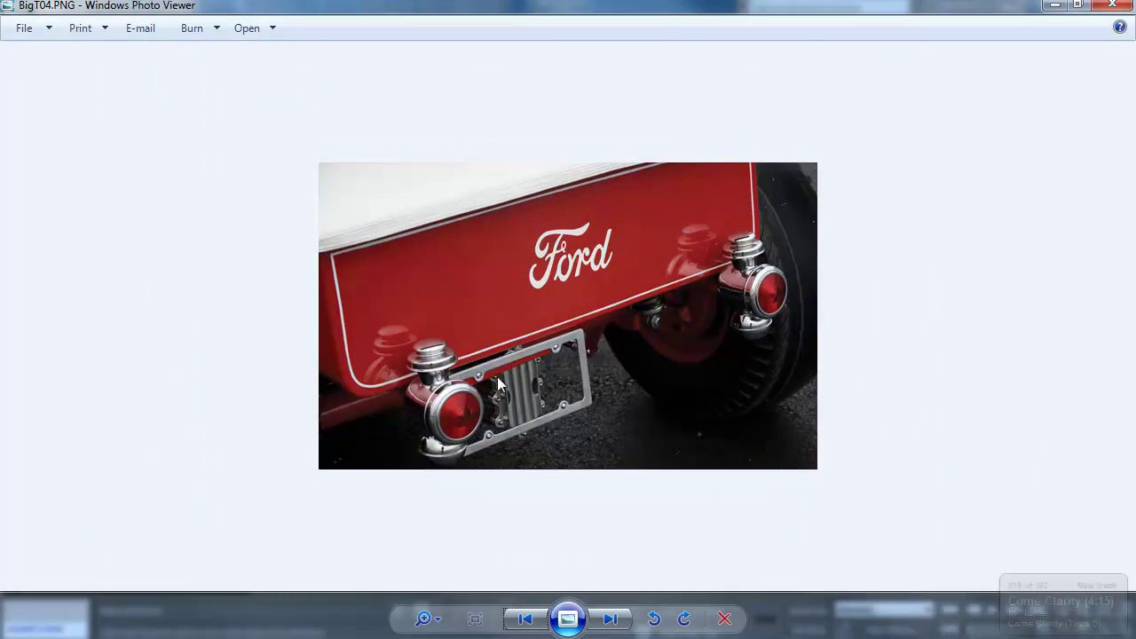
key(Left)
key(Right)
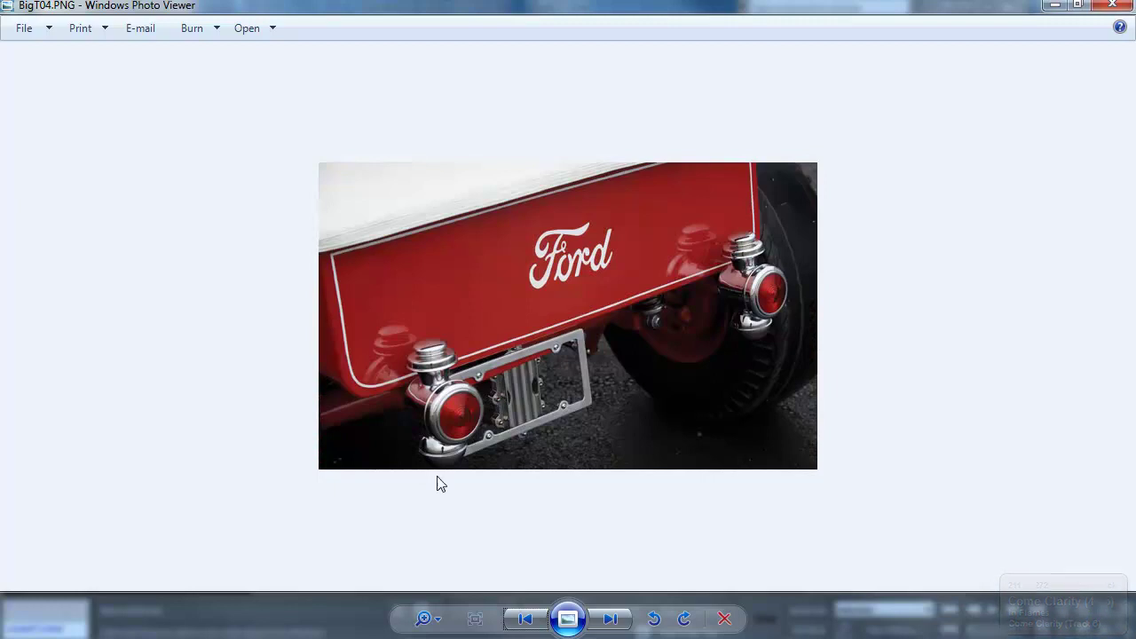
click(267, 637)
Step: Draw a 12-sided cylinder beside the body in the Front view without AutoGrid, about 1.99 cm in radius and 3.63 cm high
alt+middle_drag(406, 456, 460, 399)
click(825, 75)
click(858, 226)
key(alt+w)
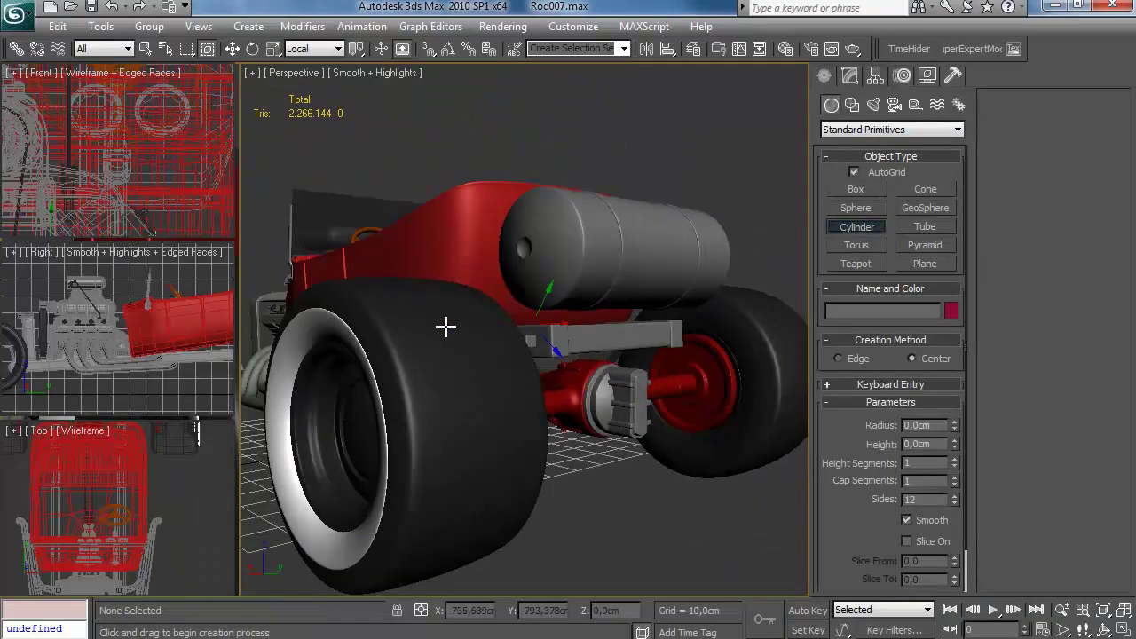
middle_click(162, 172)
key(alt+w)
scroll(476, 251, down, 5)
middle_drag(467, 211, 432, 310)
scroll(433, 310, up, 3)
click(854, 172)
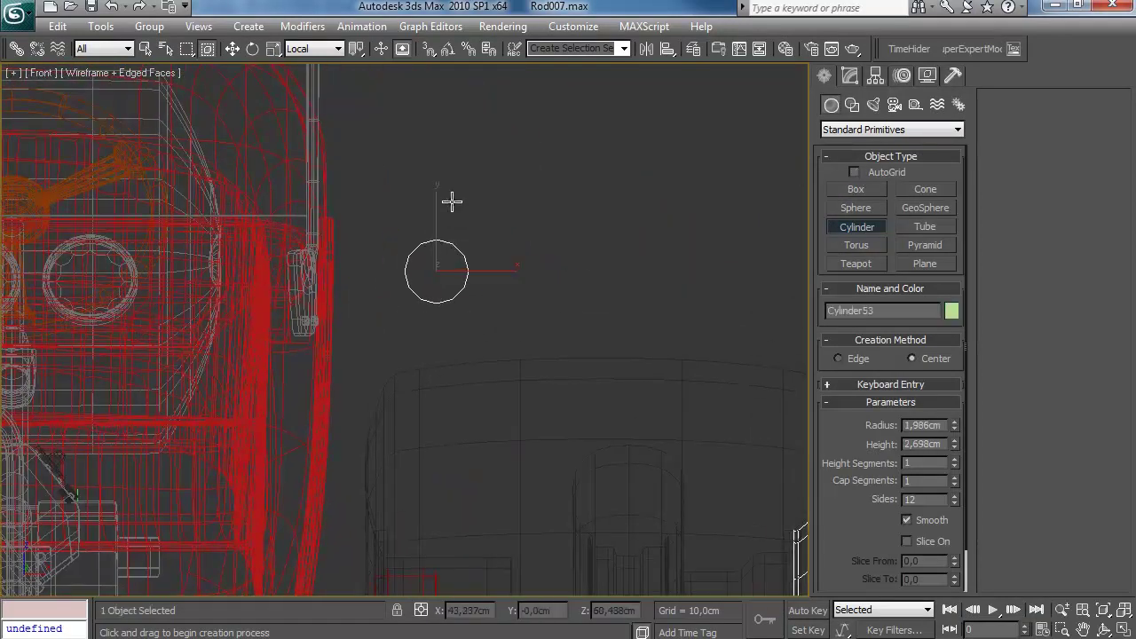
key(r)
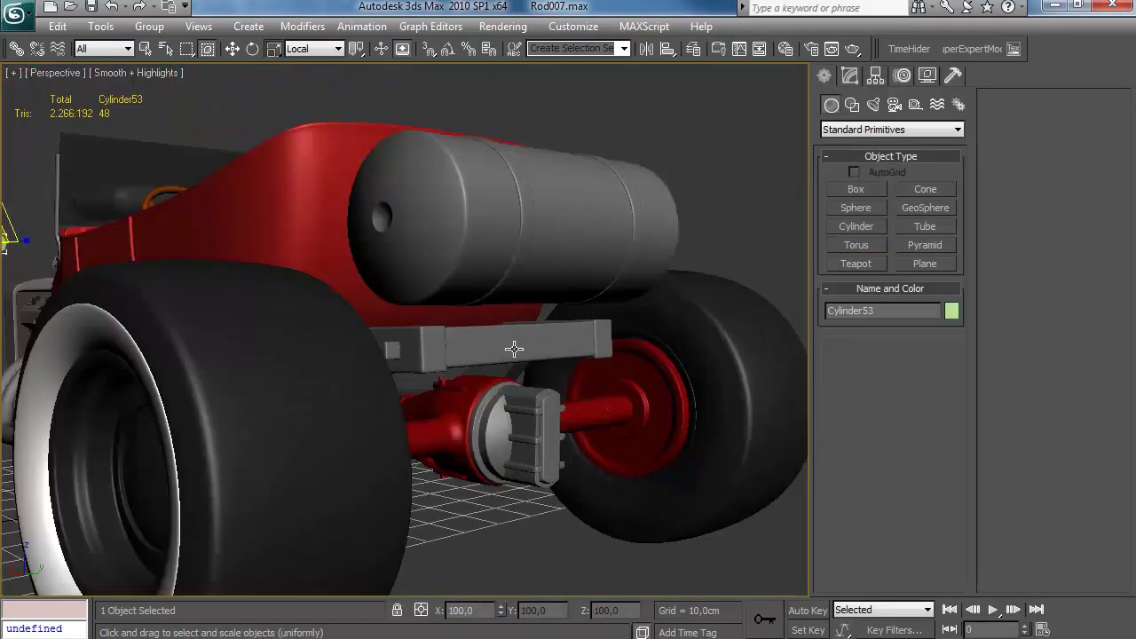
alt+middle_drag(533, 381, 589, 400)
scroll(488, 385, up, 3)
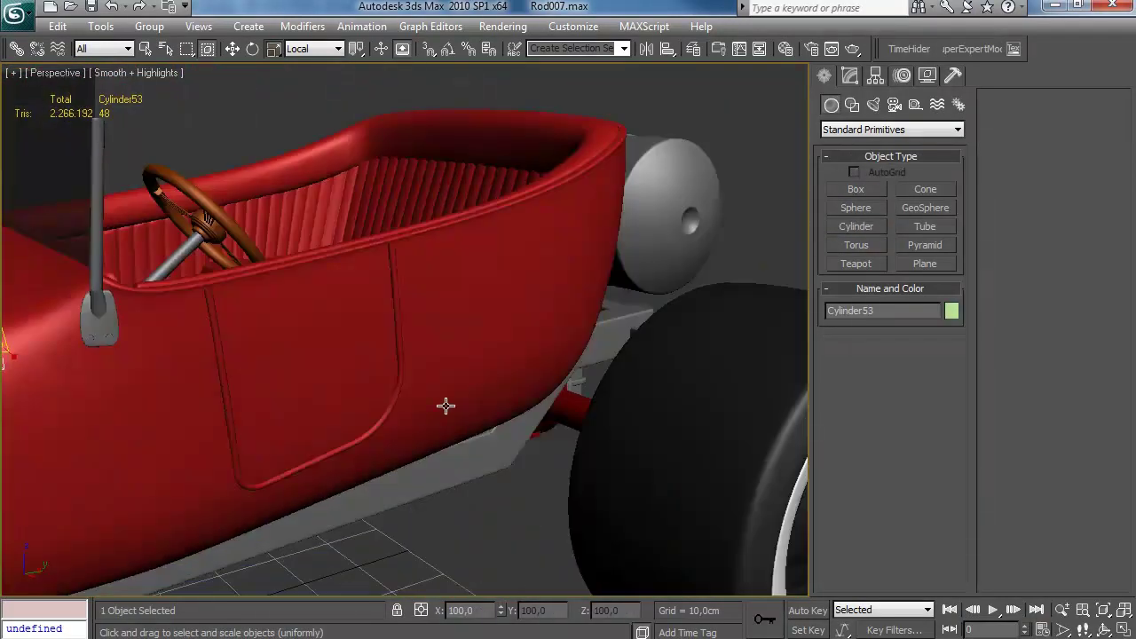
key(z)
scroll(446, 411, down, 5)
alt+middle_drag(521, 370, 471, 390)
click(851, 77)
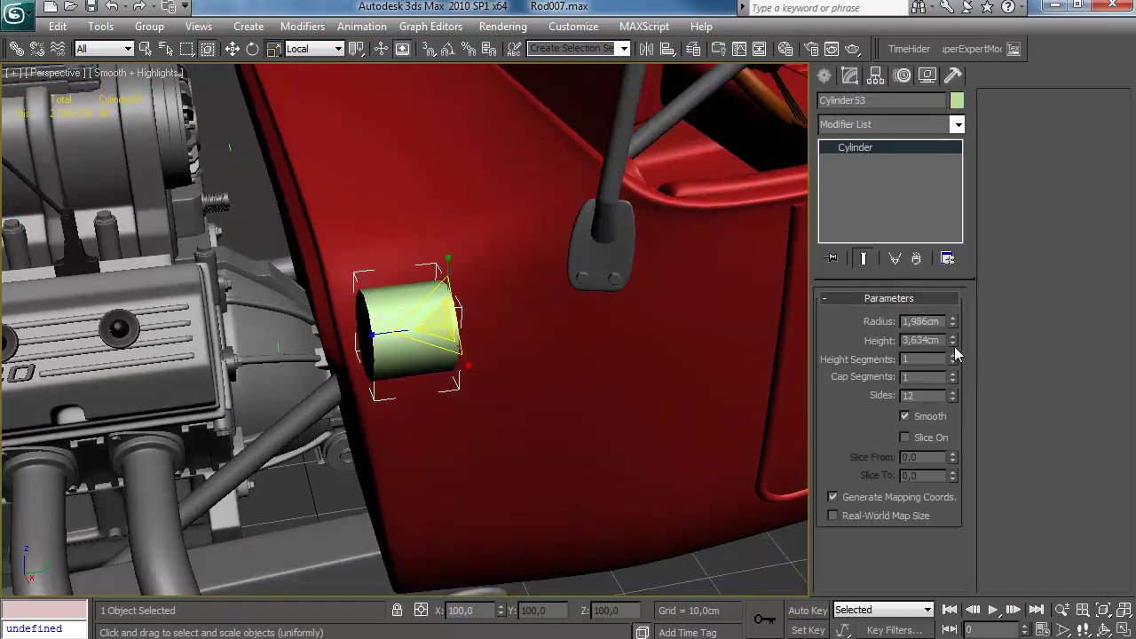
Step: Turn edged faces back on and convert the new cylinder to an Editable Poly
key(F4)
alt+middle_drag(556, 373, 568, 380)
right_click(882, 147)
click(914, 283)
Step: Round the cylinder's rear-facing cap with bevels, starting at 0.42 cm height and -0.59 cm outline, and scale the rounded end to 81% along Z
key(4)
key(q)
click(360, 352)
alt+middle_drag(444, 387, 570, 477)
ctrl+click(456, 366)
mouse_move(417, 630)
click(386, 605)
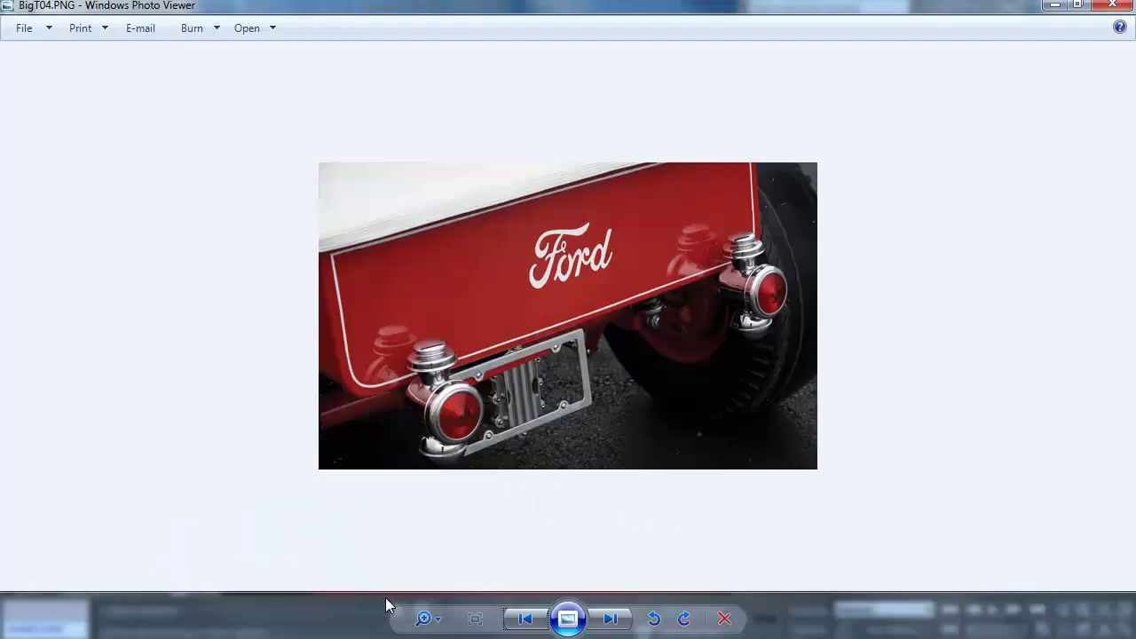
click(355, 636)
alt+middle_drag(544, 396, 453, 366)
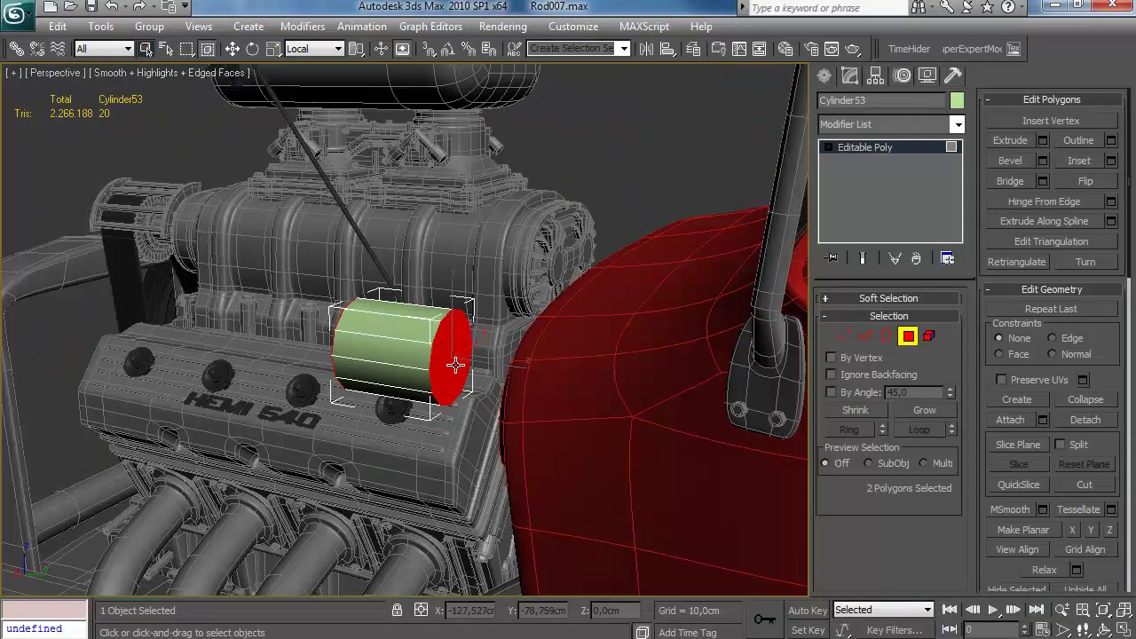
click(1043, 160)
drag(778, 266, 763, 355)
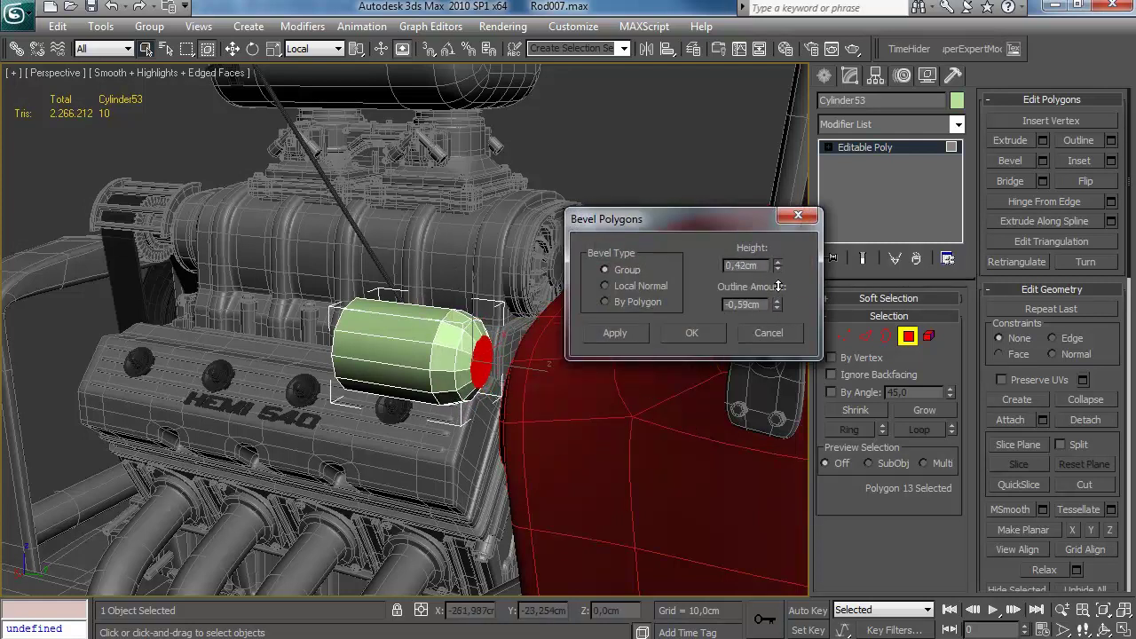
click(691, 333)
alt+middle_drag(692, 333, 608, 280)
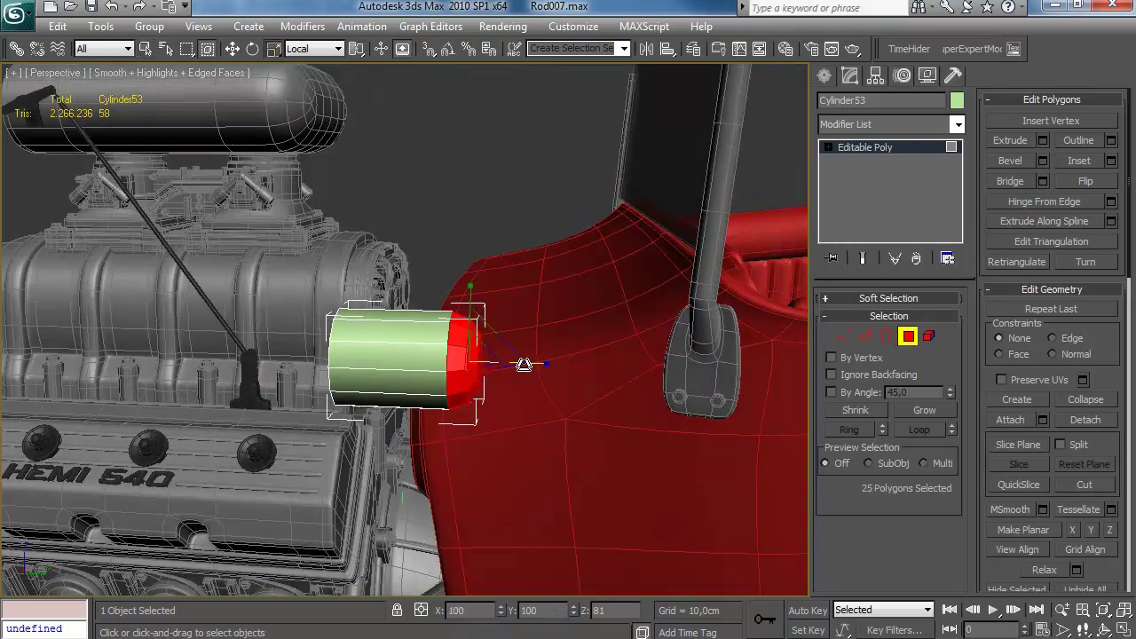
alt+middle_drag(519, 365, 425, 352)
Step: Connect the cylinder's lengthwise edges with one edge loop close to the rounded end
key(2)
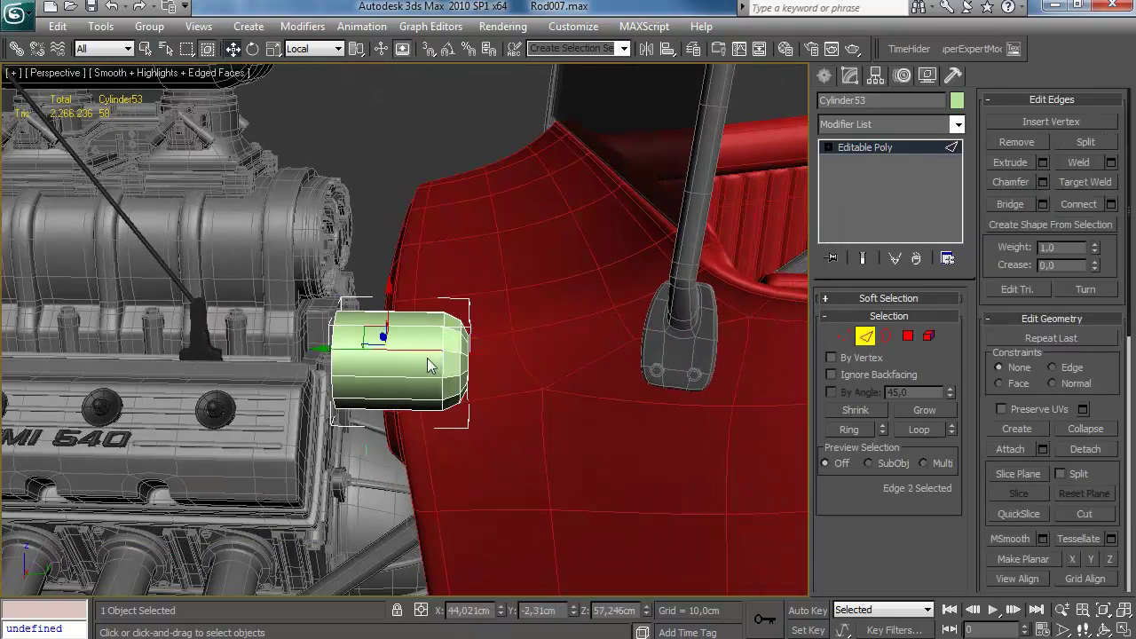
click(1110, 205)
drag(772, 445, 773, 450)
click(686, 345)
alt+middle_drag(542, 377, 621, 420)
scroll(621, 421, up, 3)
Step: Check the taillight shape in the BigT04.PNG reference photo and return to 3ds Max
click(410, 637)
click(399, 512)
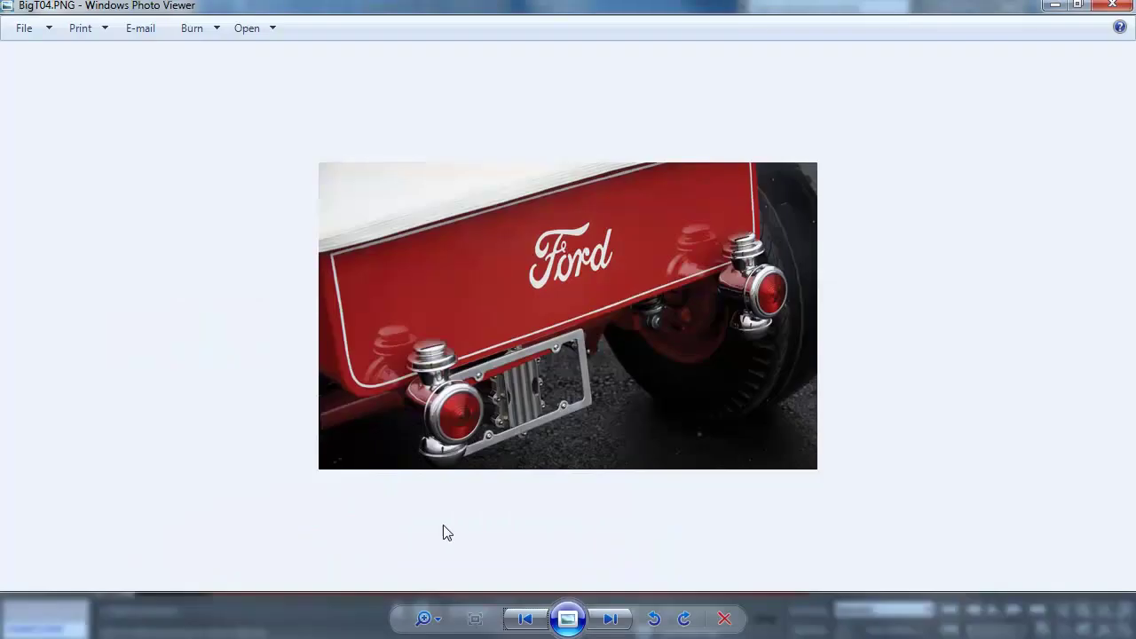
click(587, 508)
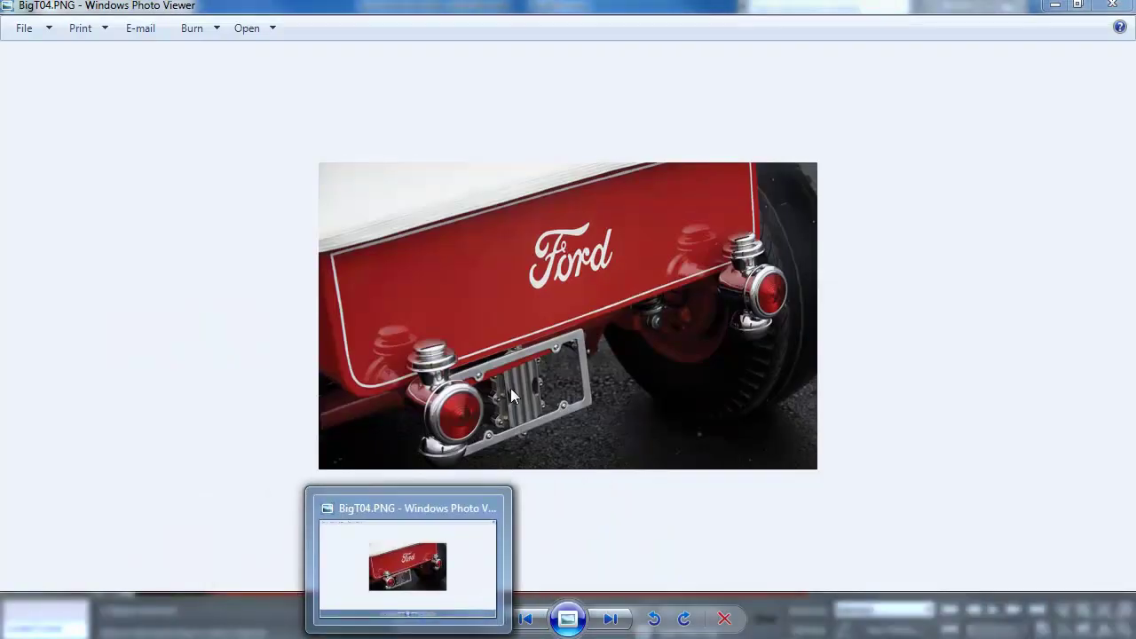
key(alt+Tab)
Step: Move the cylinder's flat front cap inward by about 0.9 cm and extrude it forward to form a separate band
alt+middle_drag(357, 432, 387, 411)
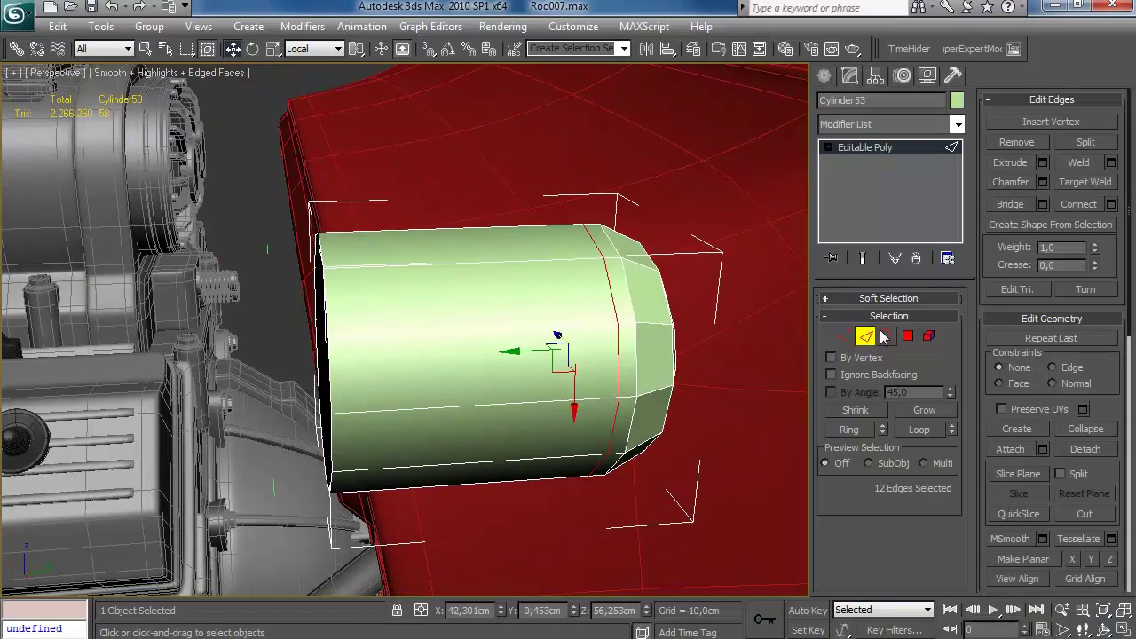
click(908, 335)
click(324, 373)
drag(298, 366, 352, 360)
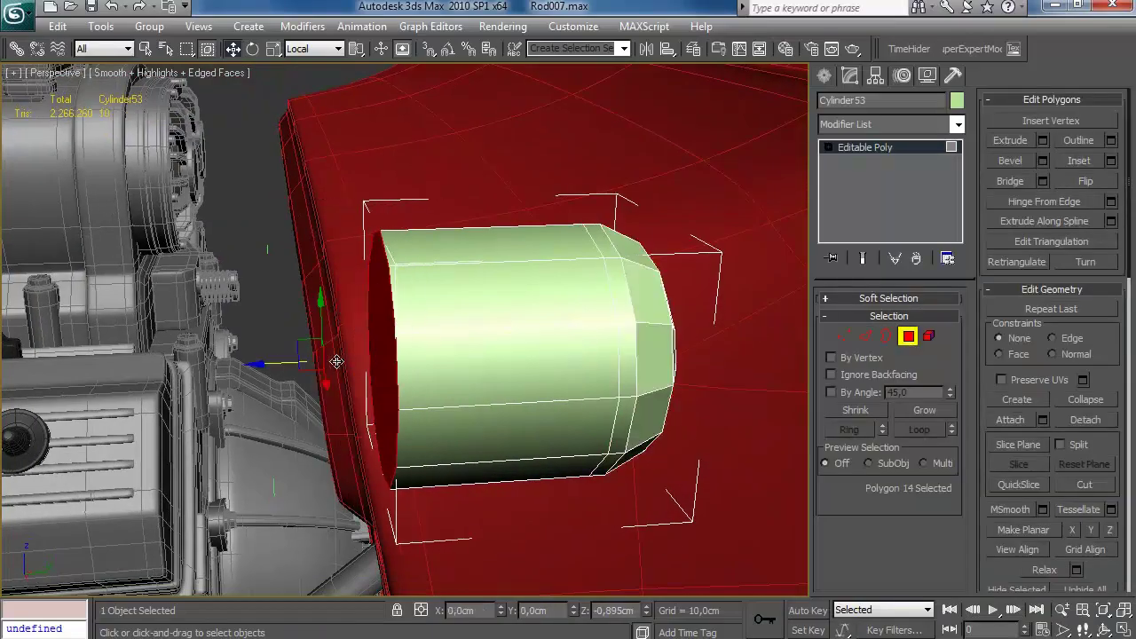
click(1043, 140)
drag(777, 265, 756, 151)
click(691, 327)
Step: Extrude the ring of side polygons on the front band outward by 0.12 cm along local normals
key(2)
ctrl+click(904, 336)
click(1043, 140)
click(641, 280)
right_click(779, 263)
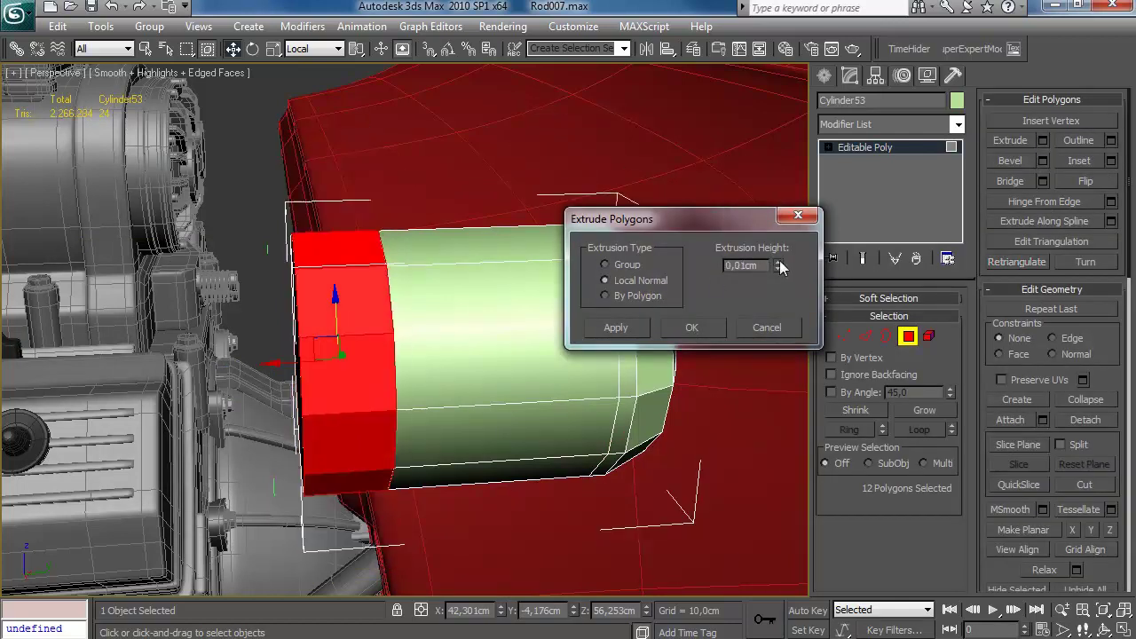
alt+middle_drag(622, 399, 666, 333)
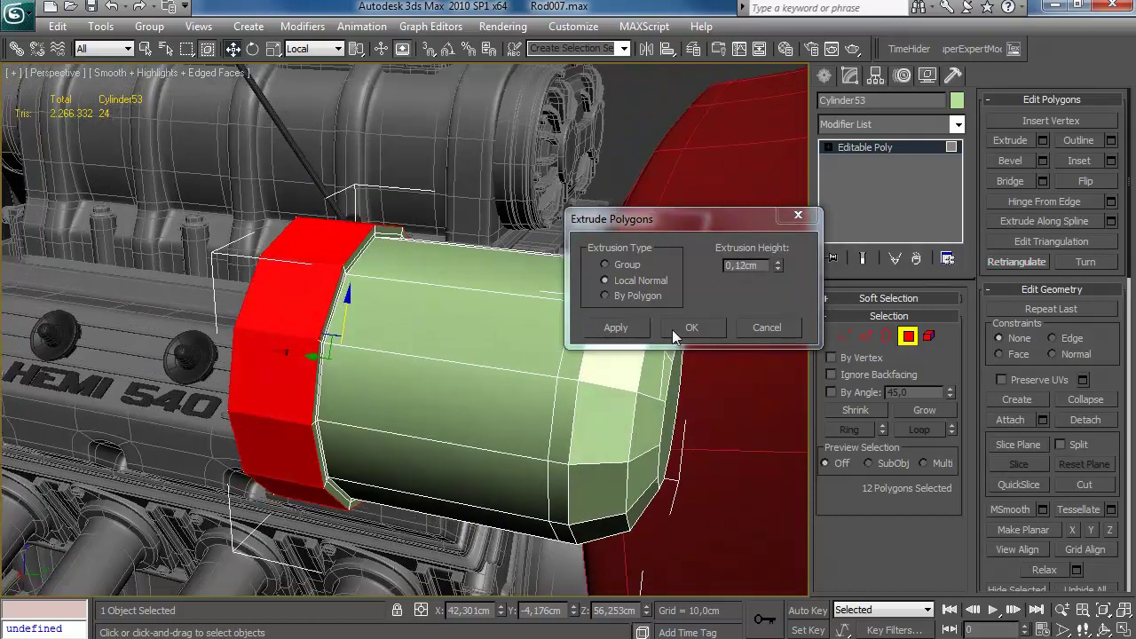
click(691, 328)
Step: Connect the front band's crosswise edges with one segment slid to -93, near the band's rear edge
key(2)
click(1110, 203)
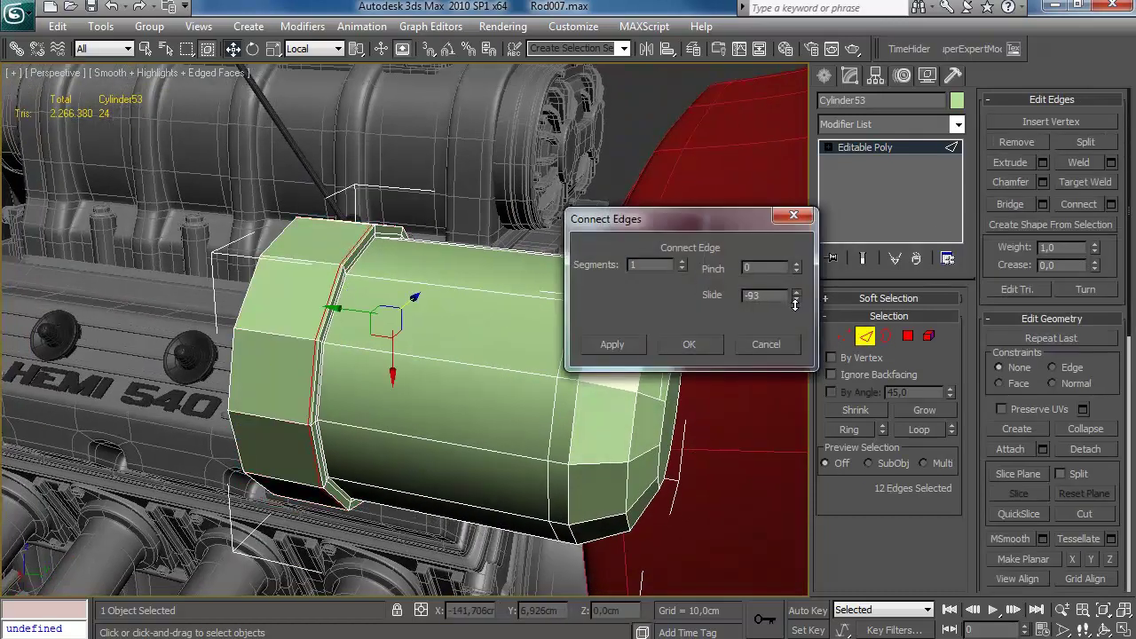
click(689, 345)
Step: Extrude the narrow polygon strip at the band's rear edge slightly outward and bevel it into a raised rim
ctrl+click(907, 337)
click(1043, 141)
drag(778, 264, 778, 256)
click(692, 328)
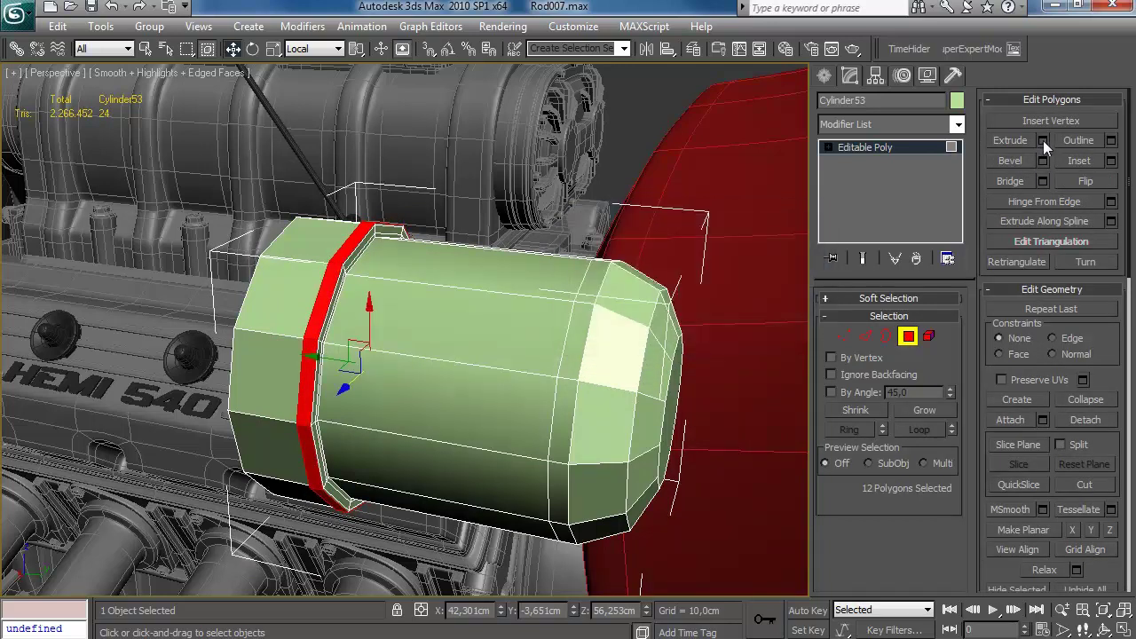
click(1043, 160)
mouse_move(785, 266)
mouse_down()
mouse_move(778, 300)
mouse_move(784, 267)
mouse_up()
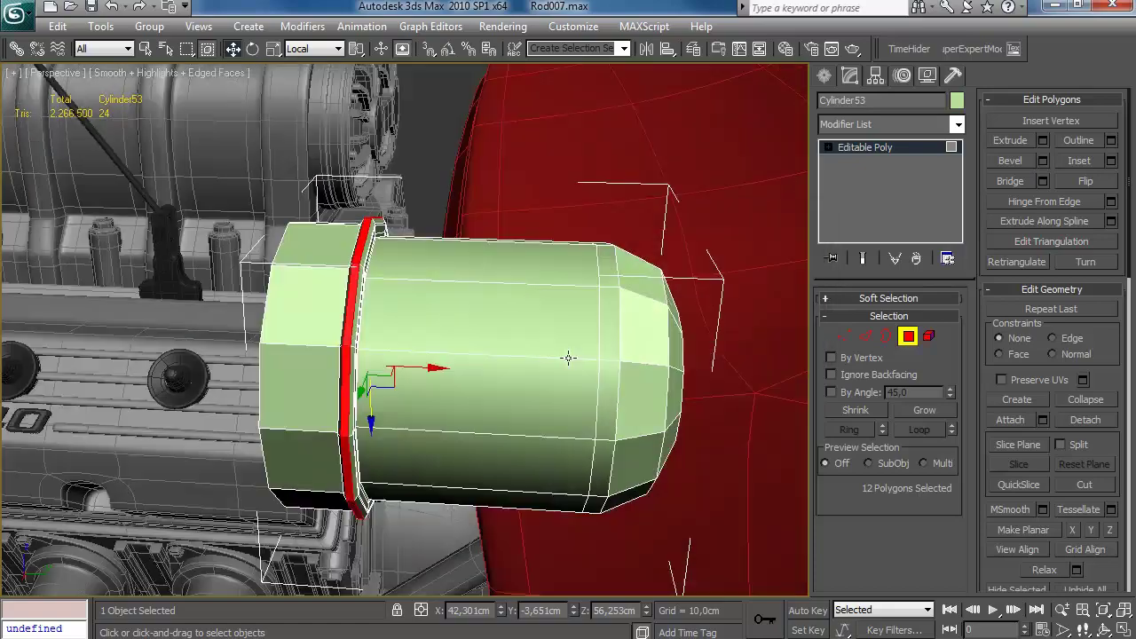
alt+middle_drag(568, 357, 515, 356)
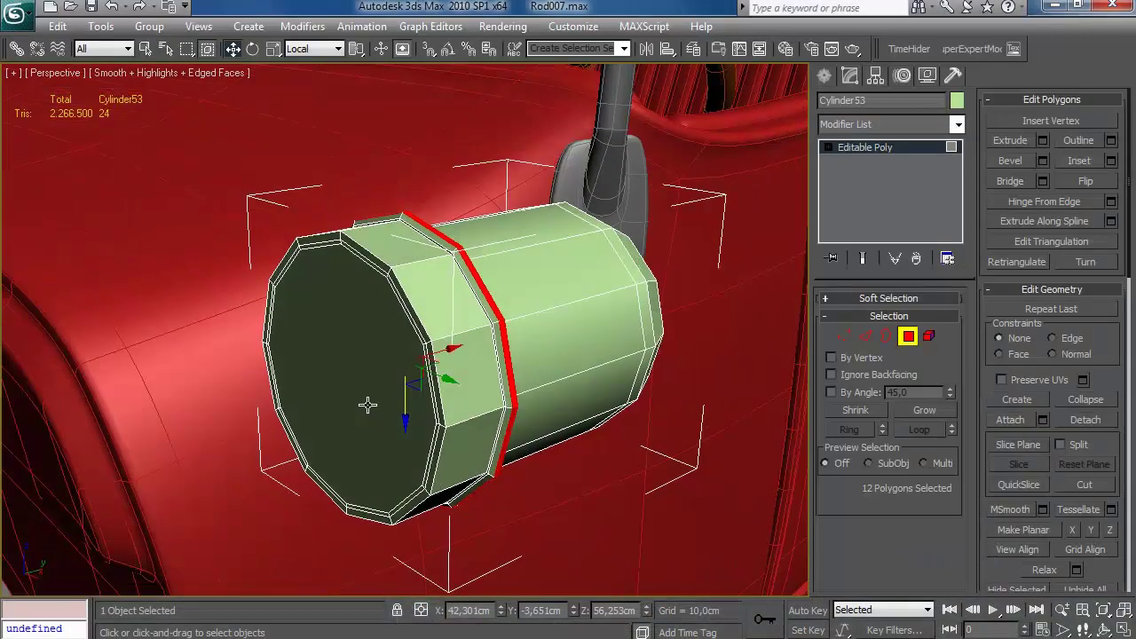
alt+middle_drag(368, 400, 398, 414)
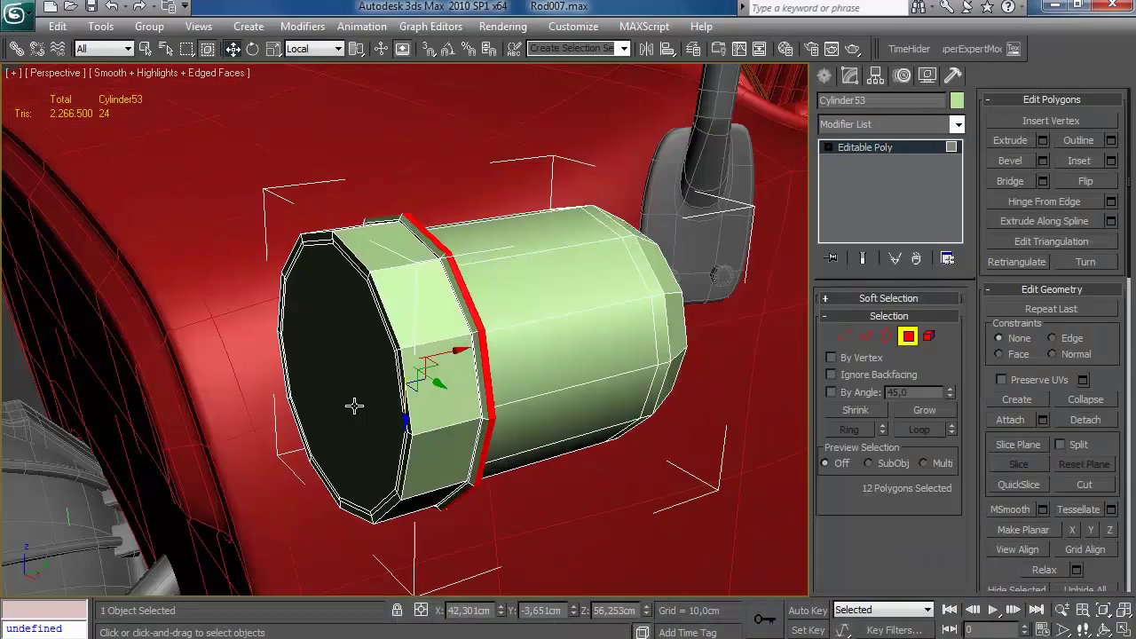
Step: Connect the crosswise edges around the front band with one segment to add an edge loop between its rims
key(2)
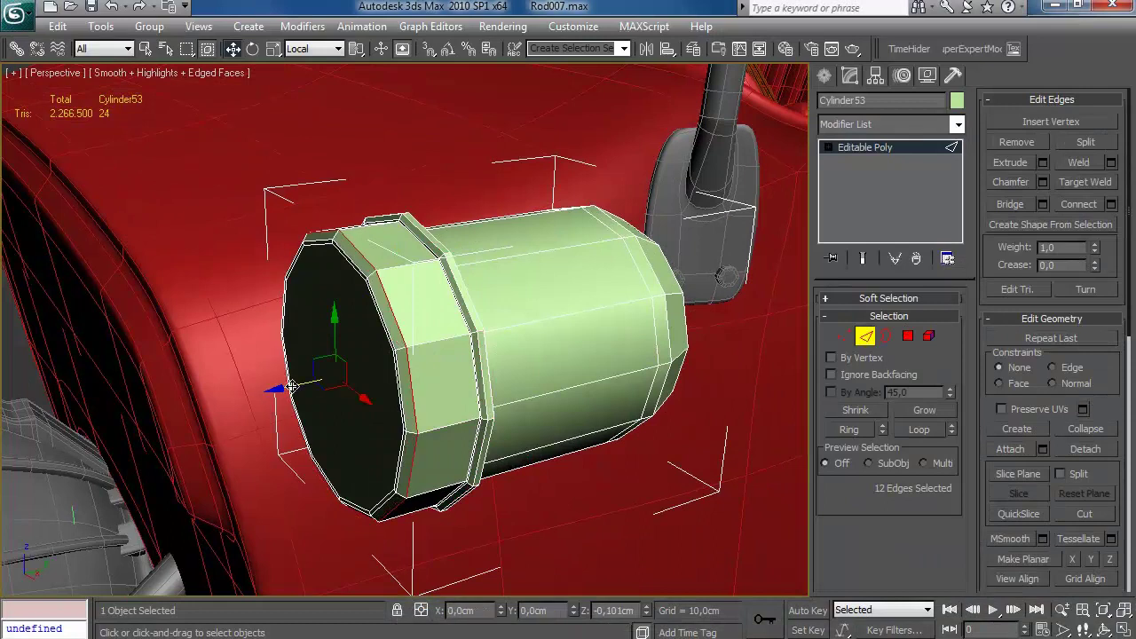
double_click(399, 372)
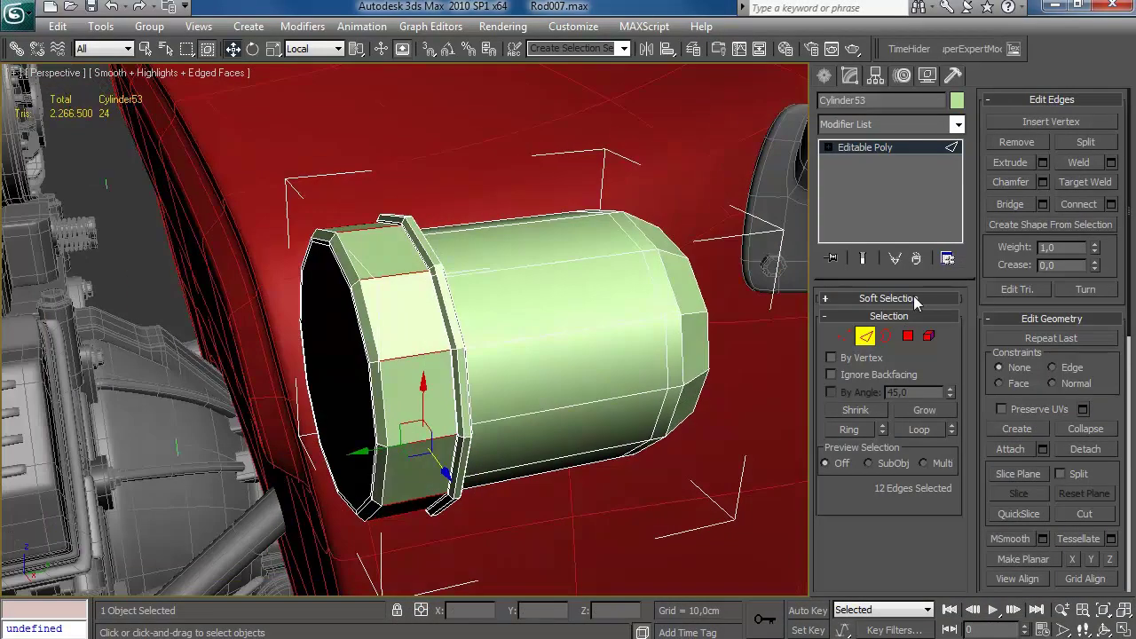
click(1110, 203)
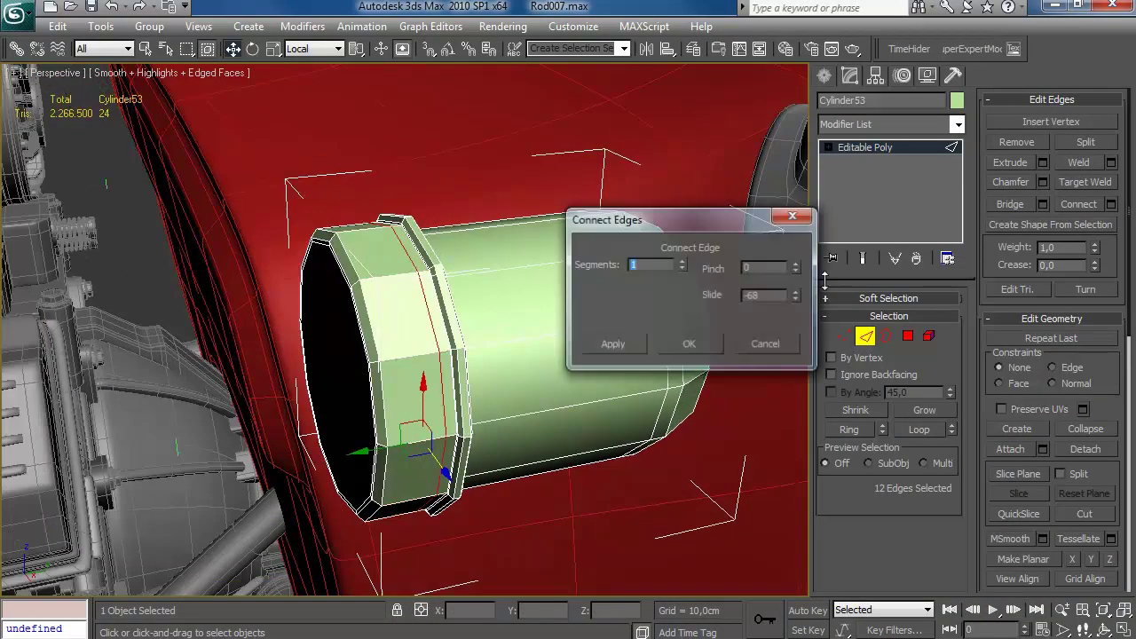
click(689, 345)
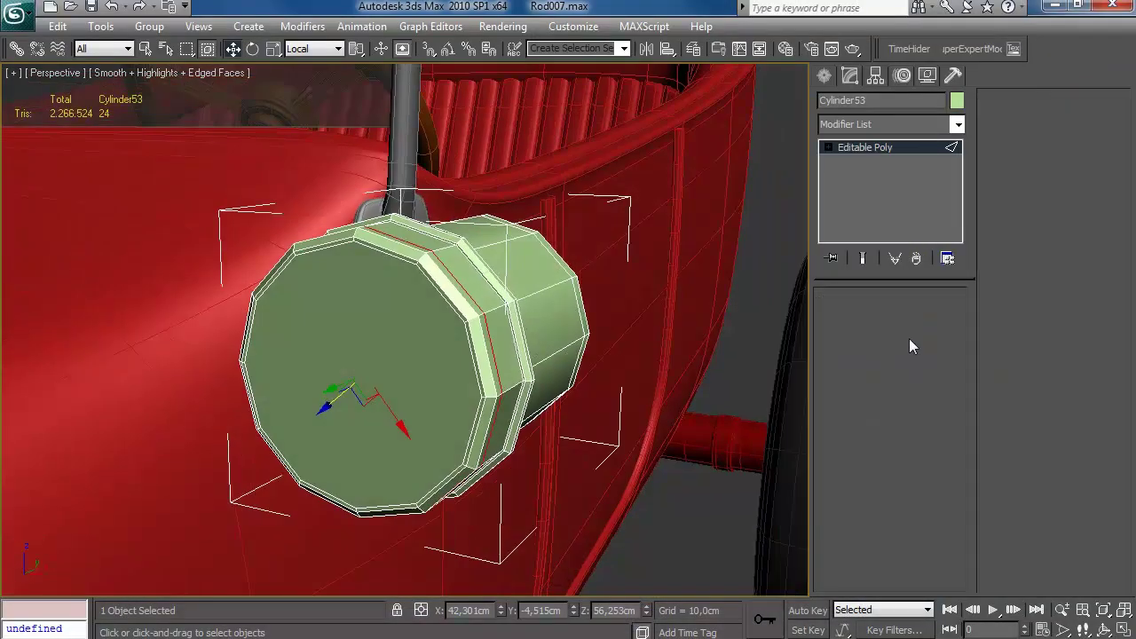
Step: Inset the cylinder's front cap polygon slightly and extrude it forward 0.05 cm
click(908, 335)
click(1110, 160)
drag(777, 272, 779, 261)
click(692, 319)
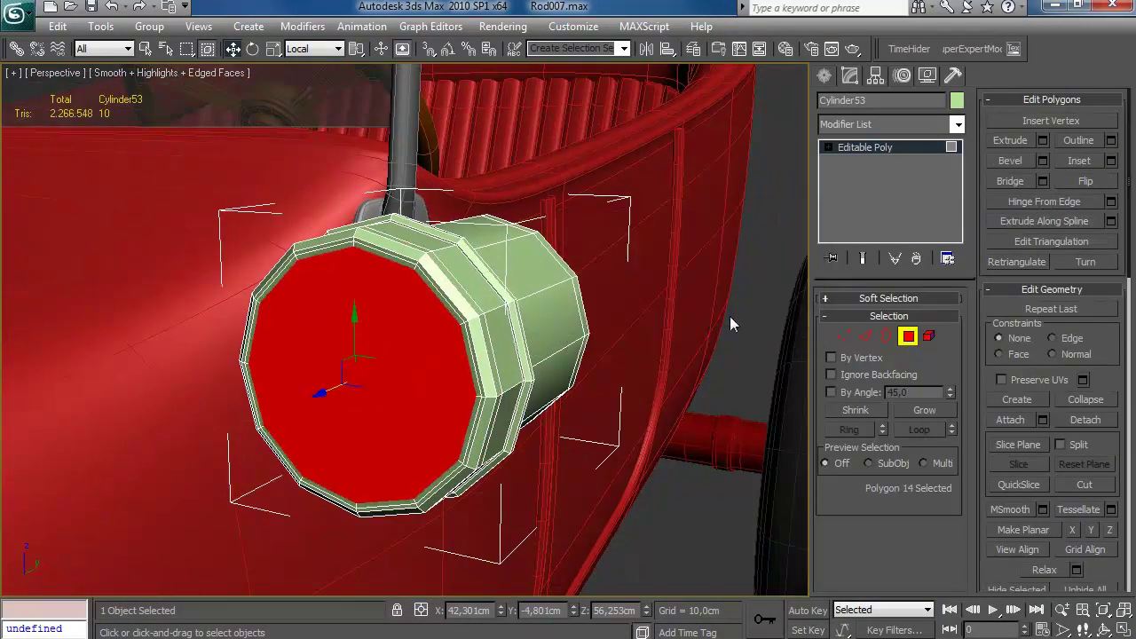
click(1043, 140)
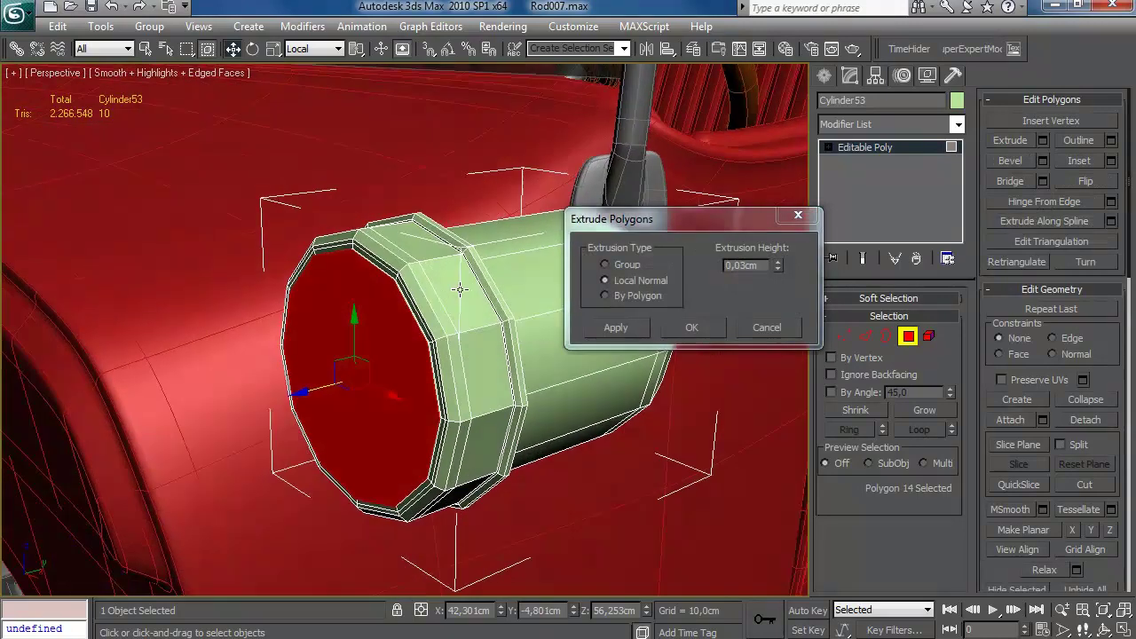
click(634, 328)
Step: Bevel the front cap with 0.08 cm height and -0.12 cm outline, and extrude it slightly back into the housing
click(1043, 160)
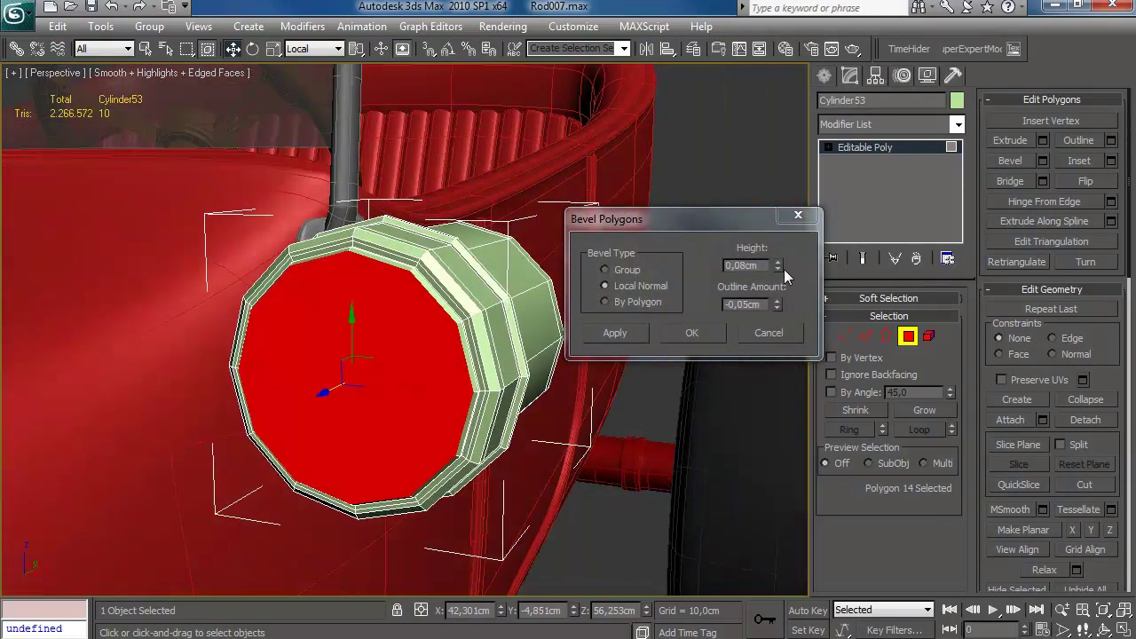
drag(776, 304, 775, 310)
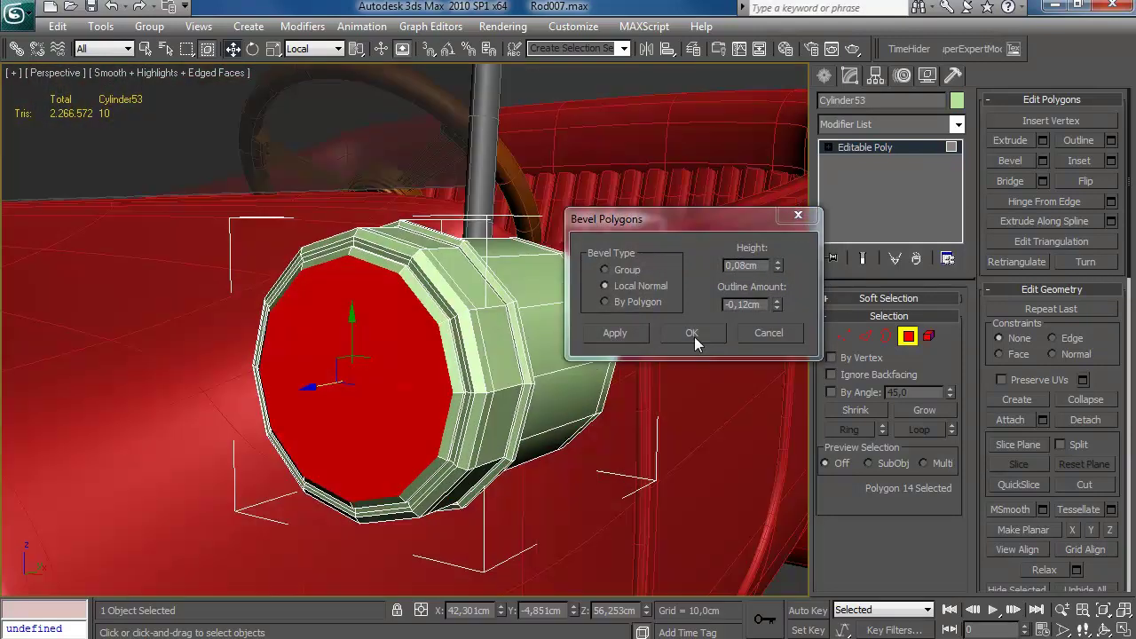
click(694, 334)
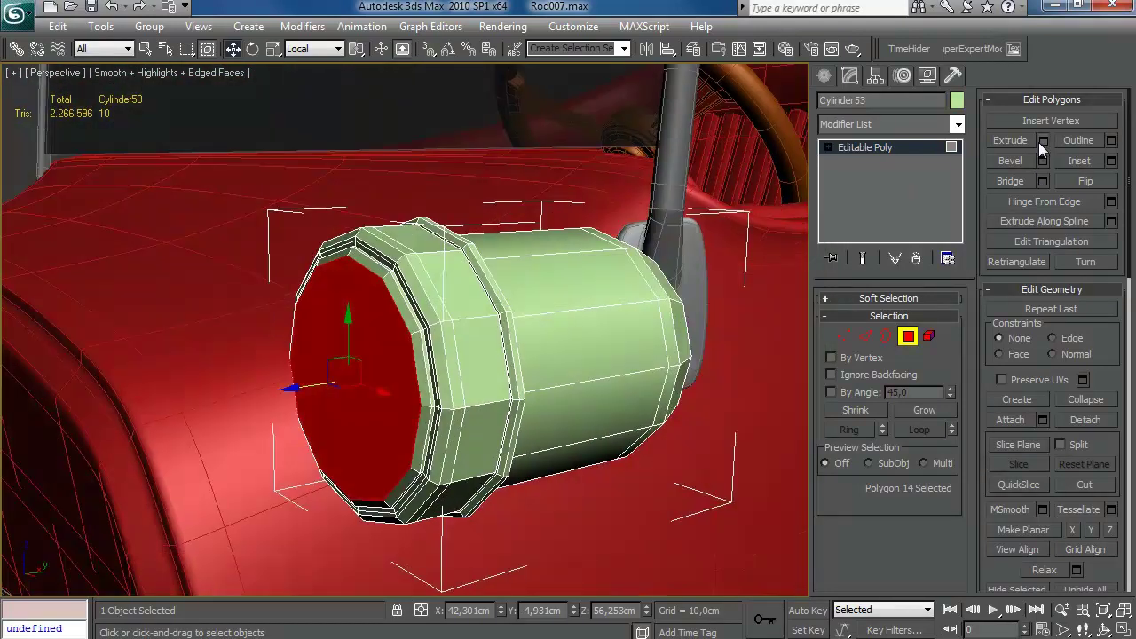
click(1043, 140)
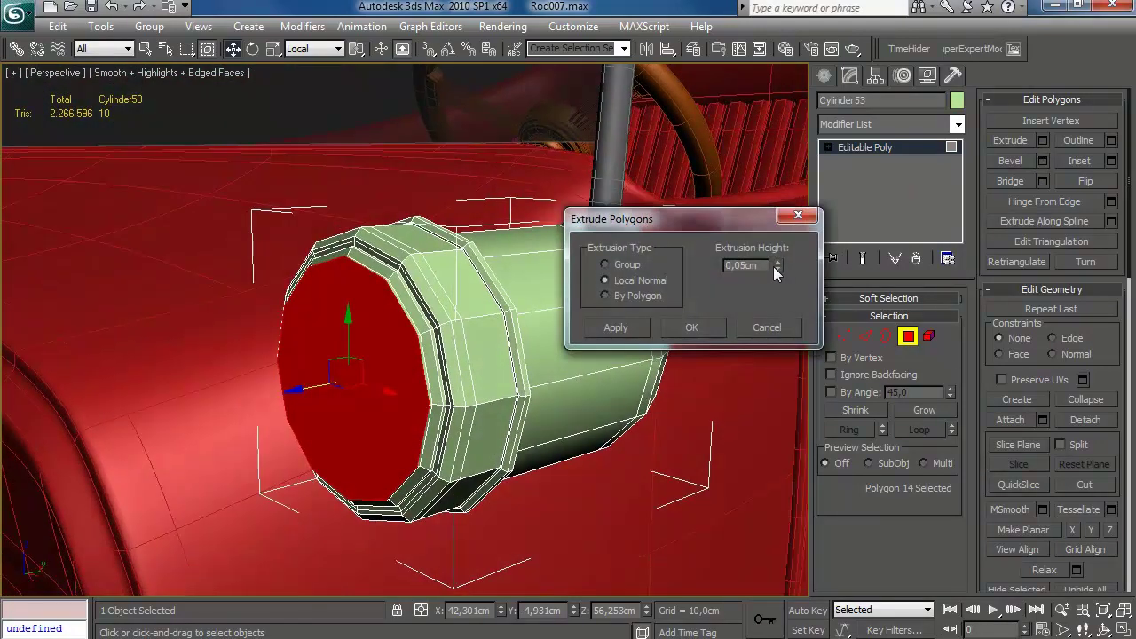
drag(778, 265, 778, 272)
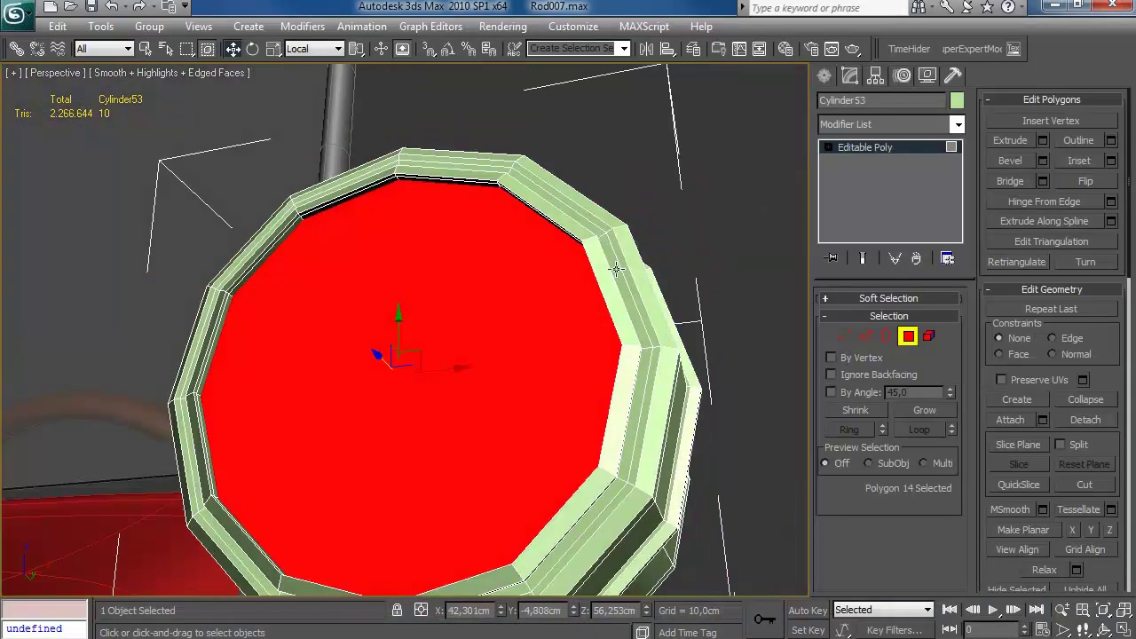
key(2)
click(540, 211)
key(alt+l)
key(r)
alt+middle_drag(446, 322, 561, 309)
key(w)
alt+middle_drag(444, 355, 501, 368)
key(r)
key(4)
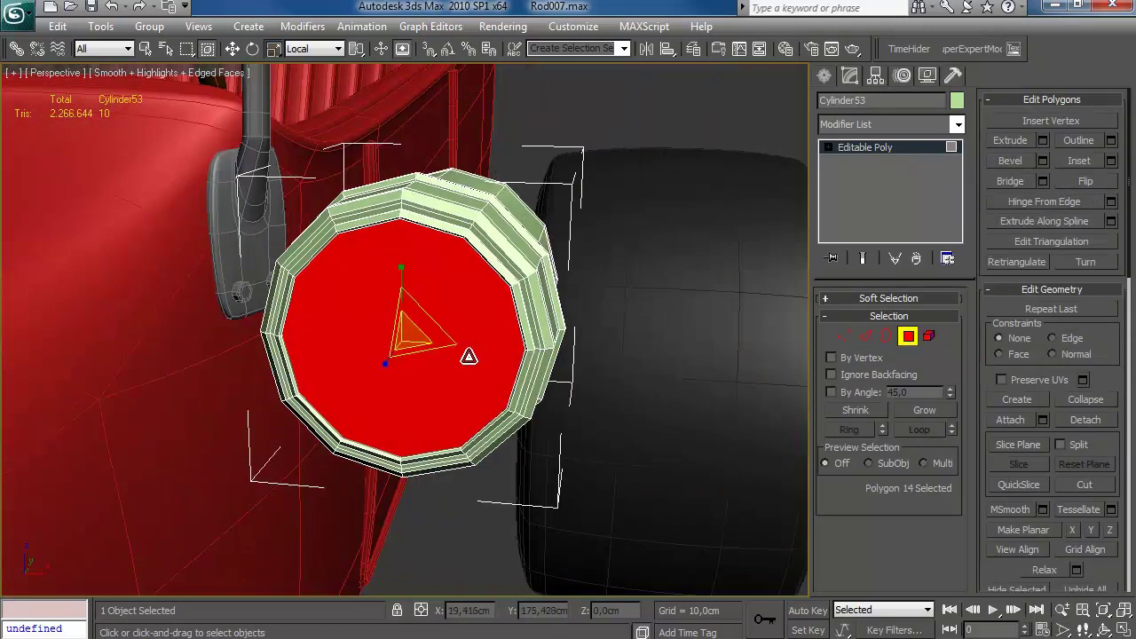
Step: Try to detach the front cap polygon from the housing
key(q)
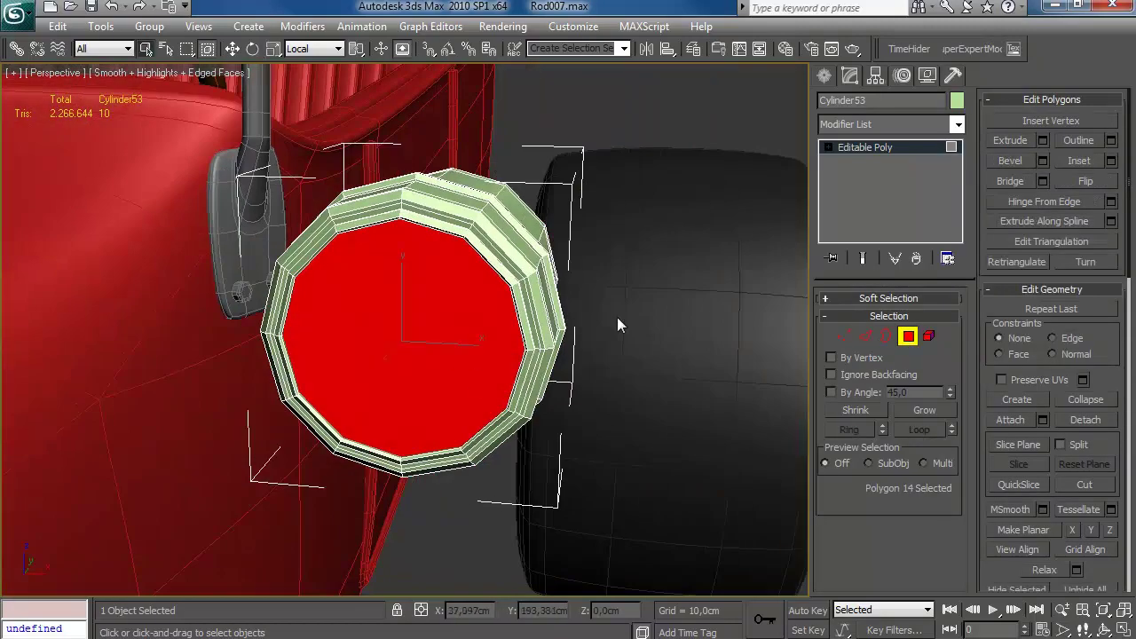
click(1084, 417)
click(734, 288)
alt+middle_drag(715, 293, 772, 302)
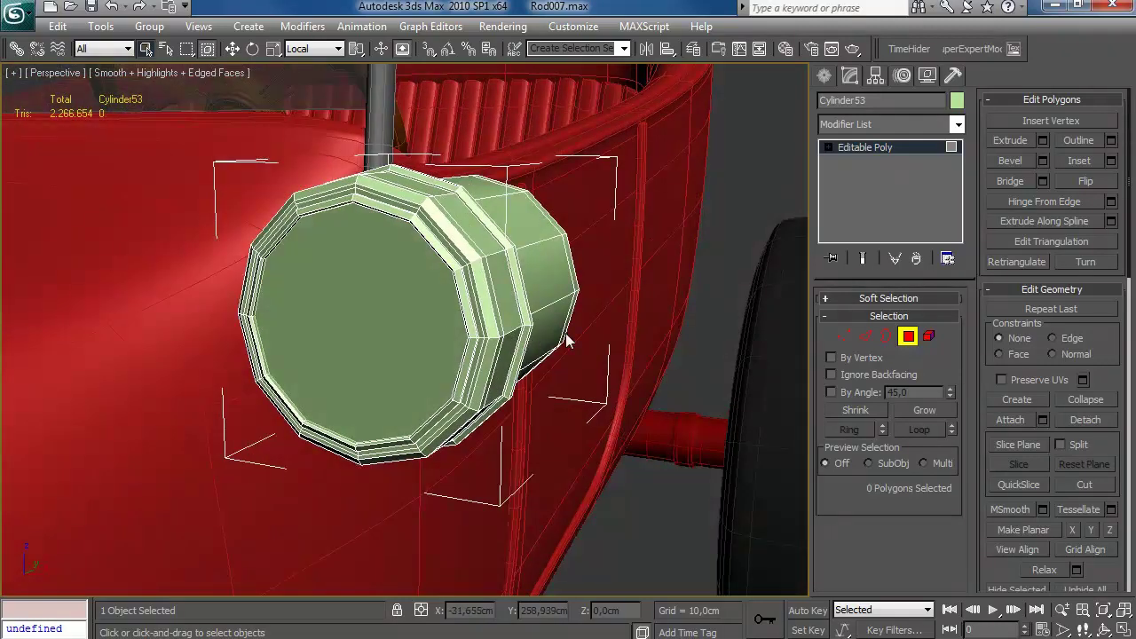
click(1085, 419)
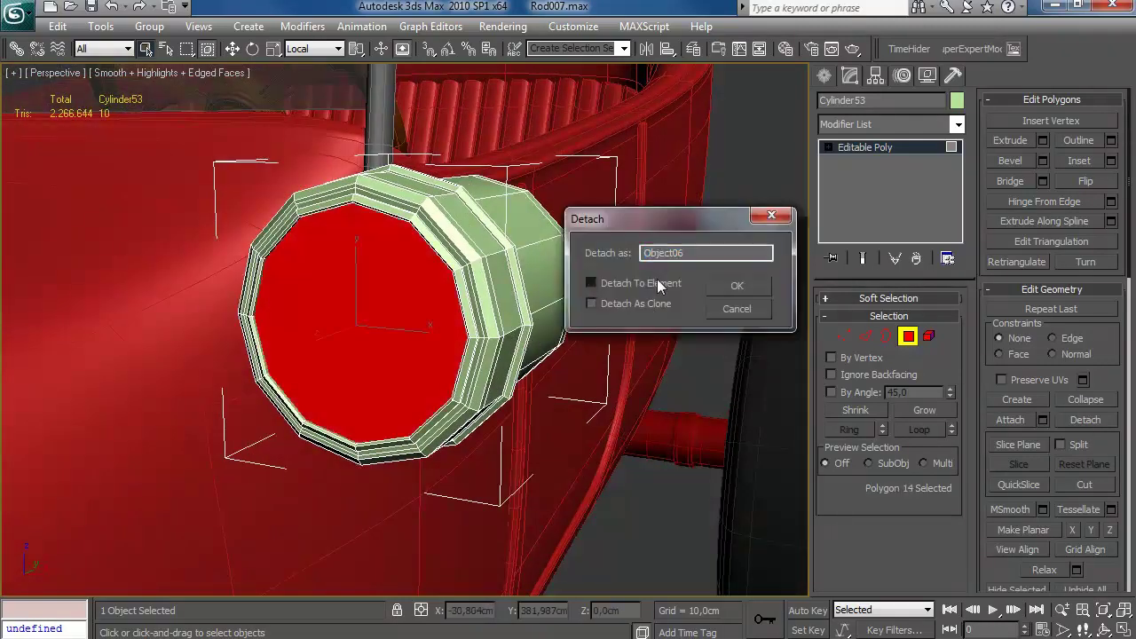
key(Escape)
key(shift+z)
Step: Bevel the front cap in successive local-normal stages into a shallow dome, including one of 0.16 cm height and -0.6 cm outline
click(1043, 161)
drag(778, 269, 779, 266)
click(645, 335)
drag(778, 305, 771, 348)
drag(778, 265, 779, 253)
mouse_move(497, 346)
alt+middle_down()
mouse_move(383, 383)
mouse_move(497, 355)
alt+middle_up()
click(615, 332)
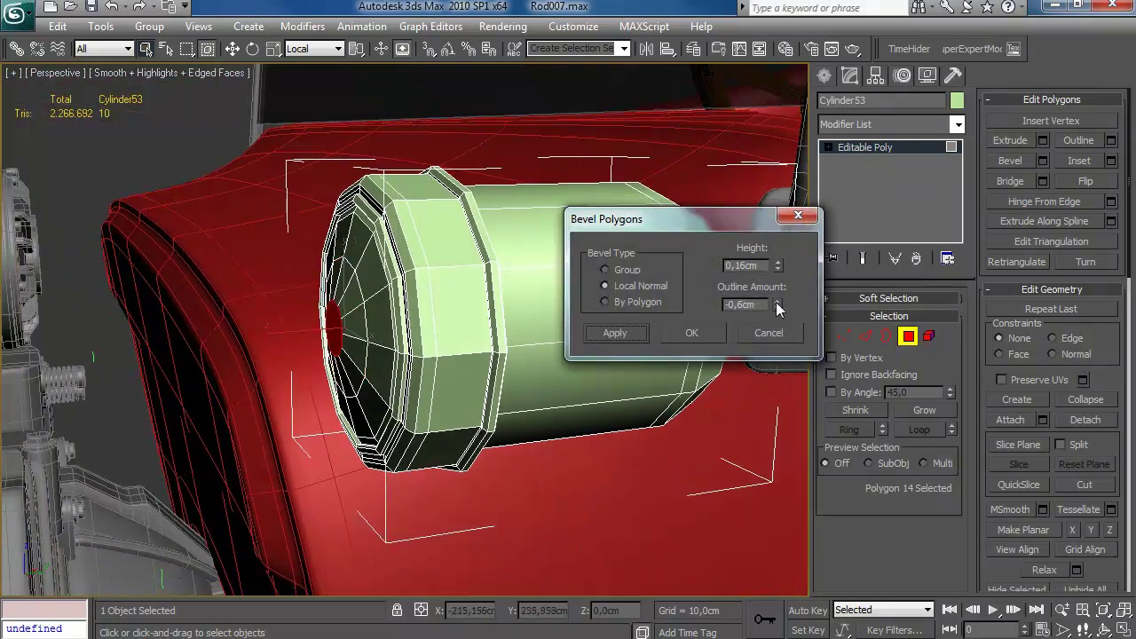
drag(775, 317, 775, 323)
click(691, 333)
Step: Collapse the small polygon at the dome's center into a single vertex and leave vertex editing
alt+middle_drag(639, 347, 518, 346)
click(843, 335)
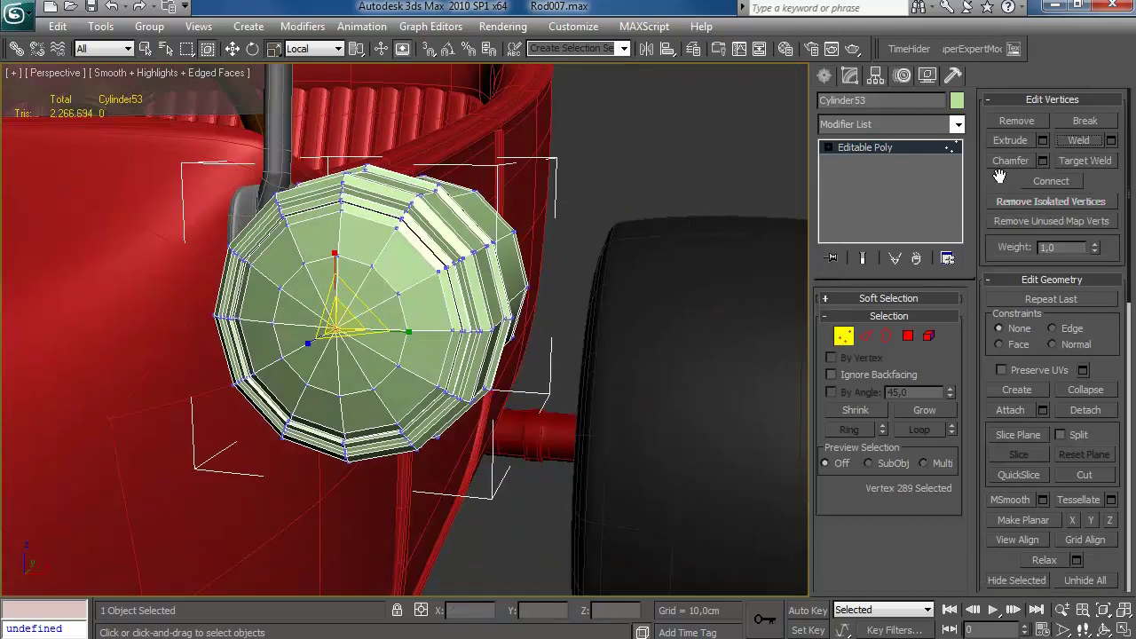
click(842, 335)
Step: Compare the housing's shape with the taillights in the BigT04.PNG photo in Windows Photo Viewer
key(alt+Tab)
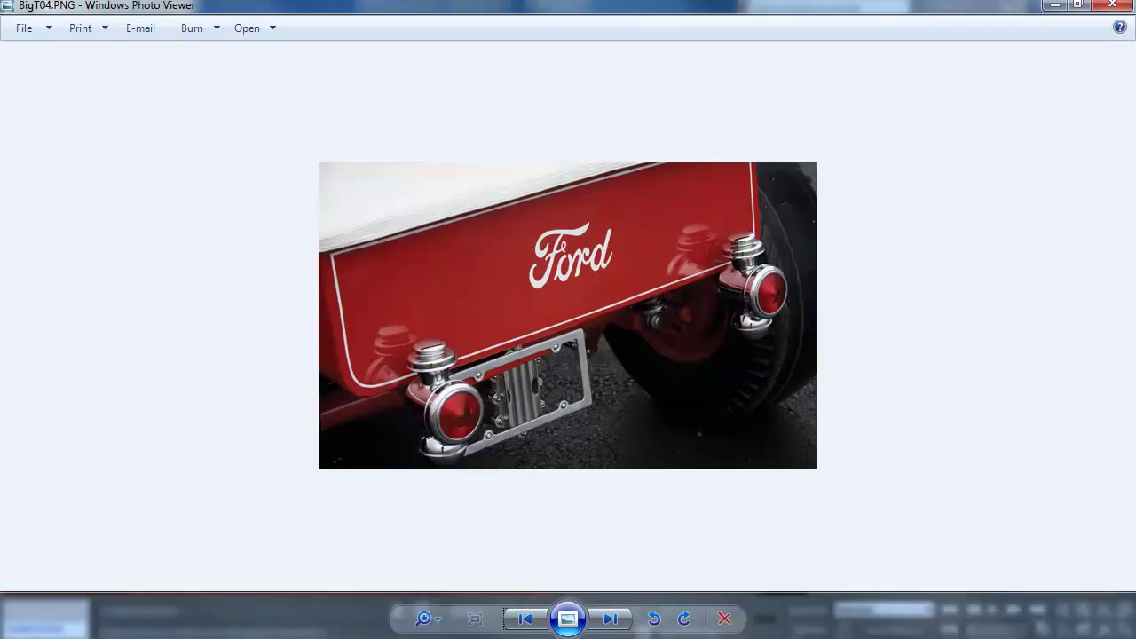
key(alt+Tab)
alt+middle_drag(462, 364, 621, 266)
key(alt+Tab)
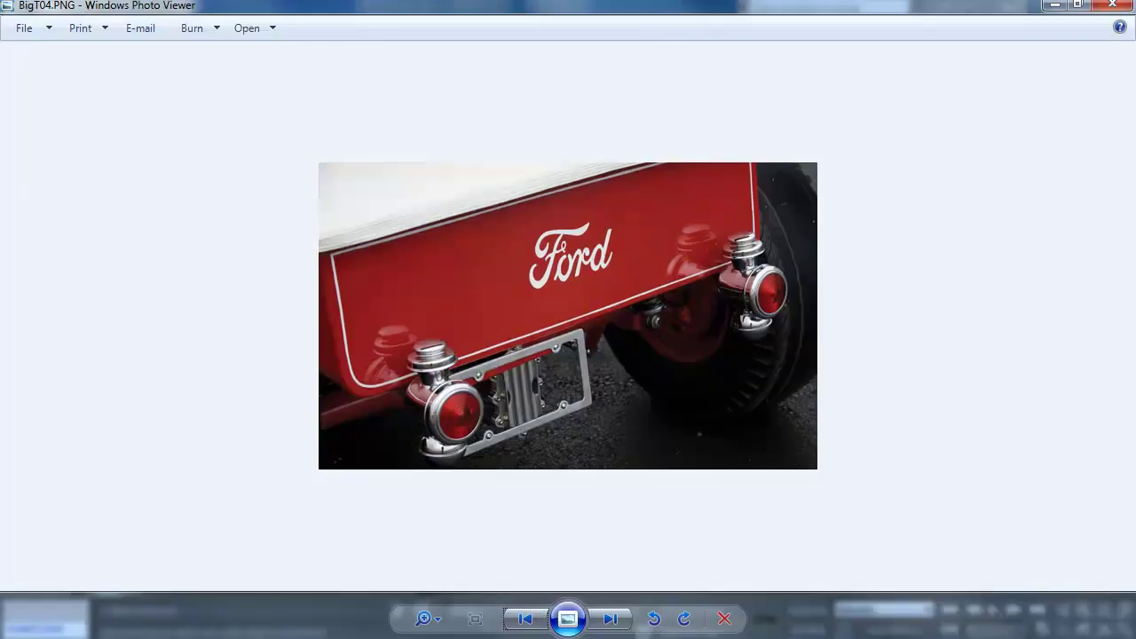
key(alt+Tab)
alt+middle_drag(622, 266, 568, 284)
Step: Create a 12-sided cylinder with a radius of about 1.03 cm over the middle of the housing in the Top view
click(825, 76)
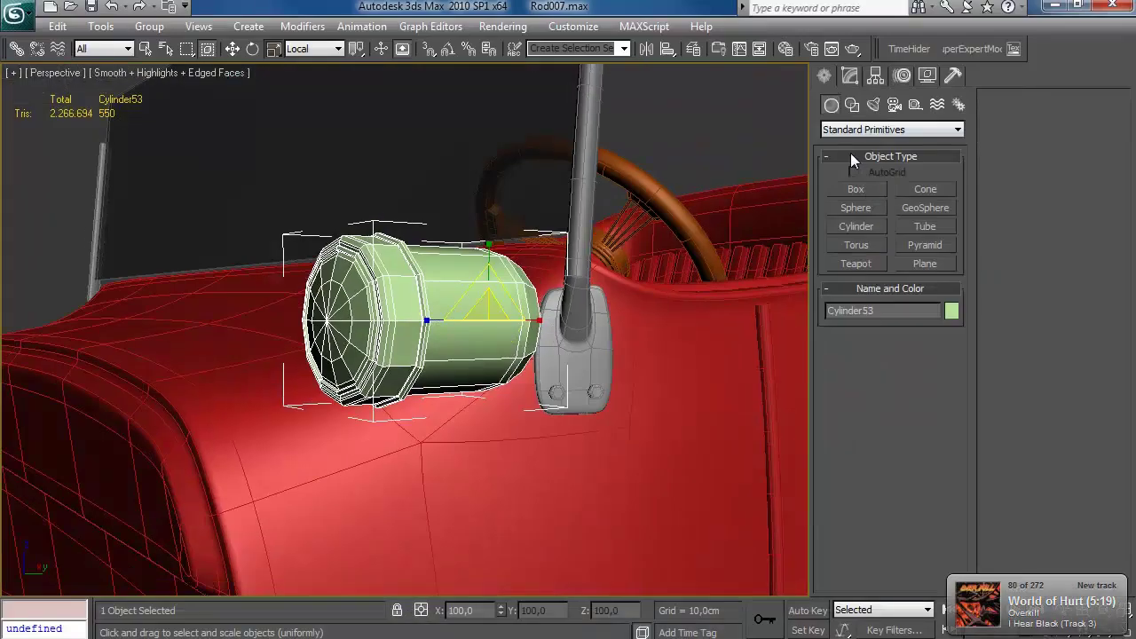
click(856, 226)
key(alt+w)
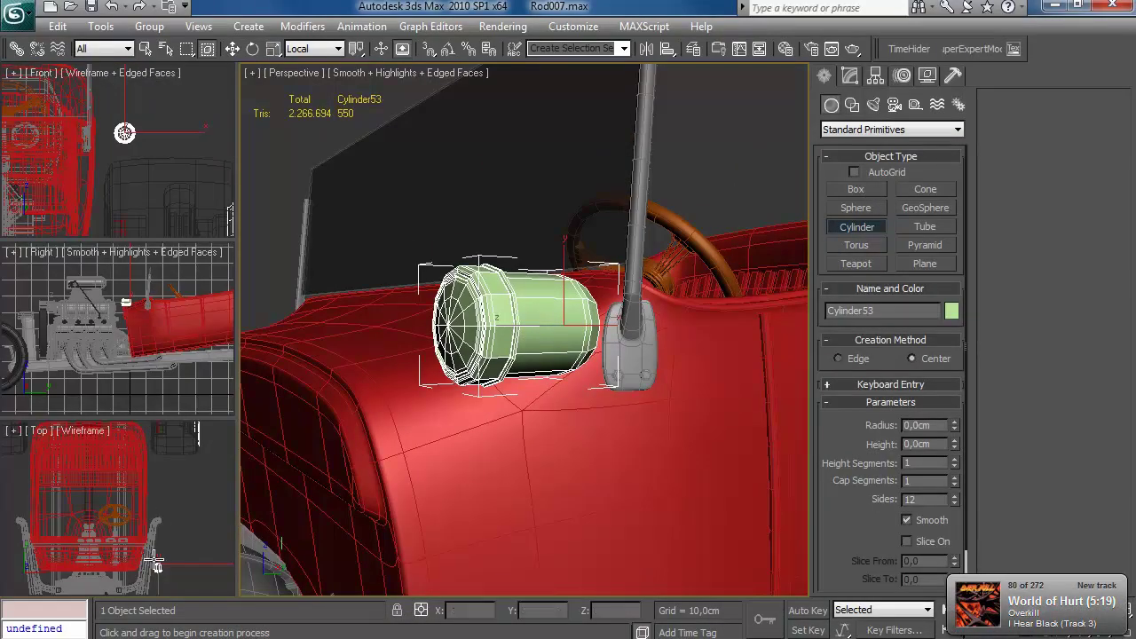
scroll(157, 521, up, 3)
key(alt+w)
key(z)
drag(406, 363, 430, 340)
key(r)
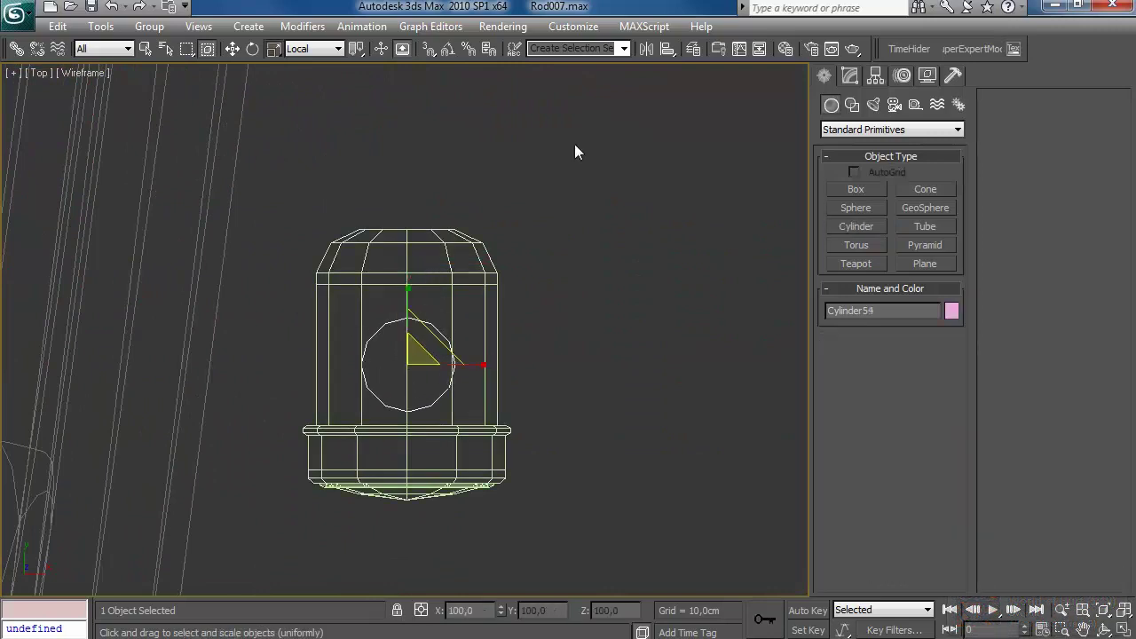
Step: Align the new cylinder to the center of the taillight housing in X and Y position
click(667, 53)
click(477, 253)
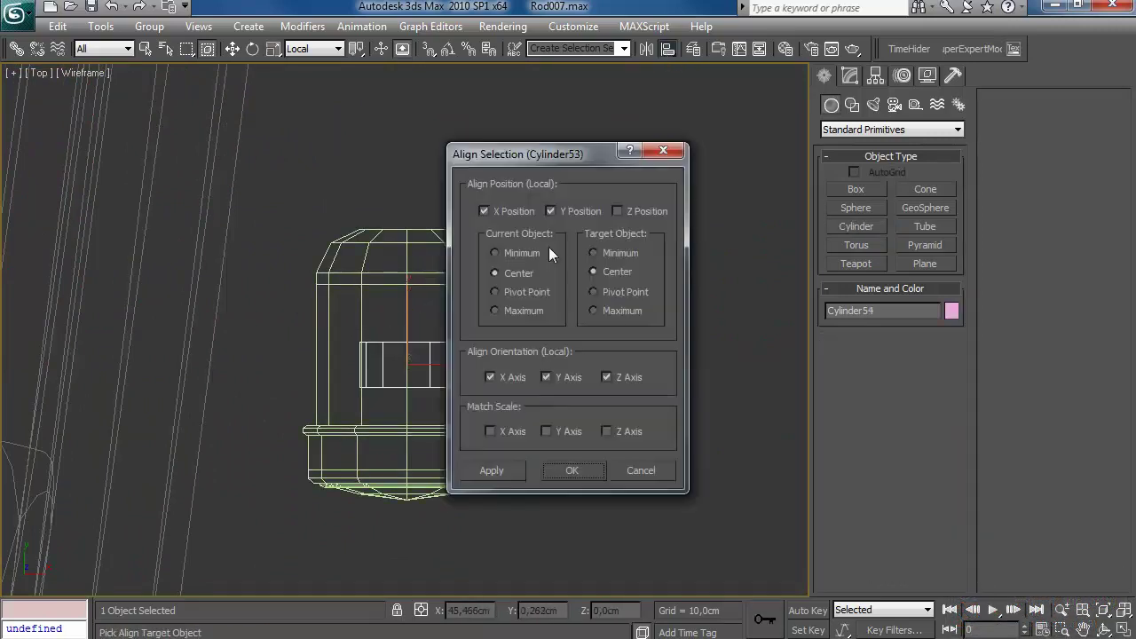
click(565, 372)
click(569, 464)
Step: Move the new cylinder vertically in the Perspective view so that its base sits near the housing's underside
key(alt+w)
right_click(575, 421)
key(alt+w)
alt+middle_drag(568, 372, 502, 303)
scroll(532, 325, down, 4)
scroll(501, 303, down, 5)
scroll(449, 262, up, 8)
drag(391, 233, 412, 516)
Step: Increase the new cylinder's height to about 4.63 cm so it projects above the housing, and check the reference photo
click(850, 75)
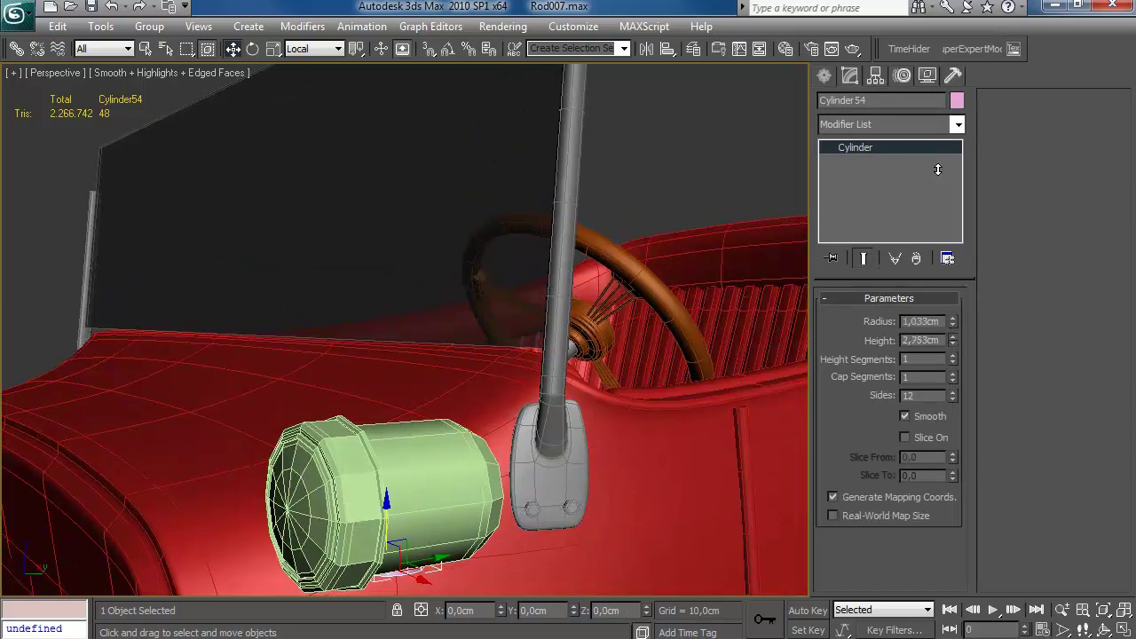
drag(903, 80, 901, 27)
alt+middle_drag(551, 444, 424, 521)
alt+middle_drag(435, 404, 487, 436)
scroll(487, 436, up, 4)
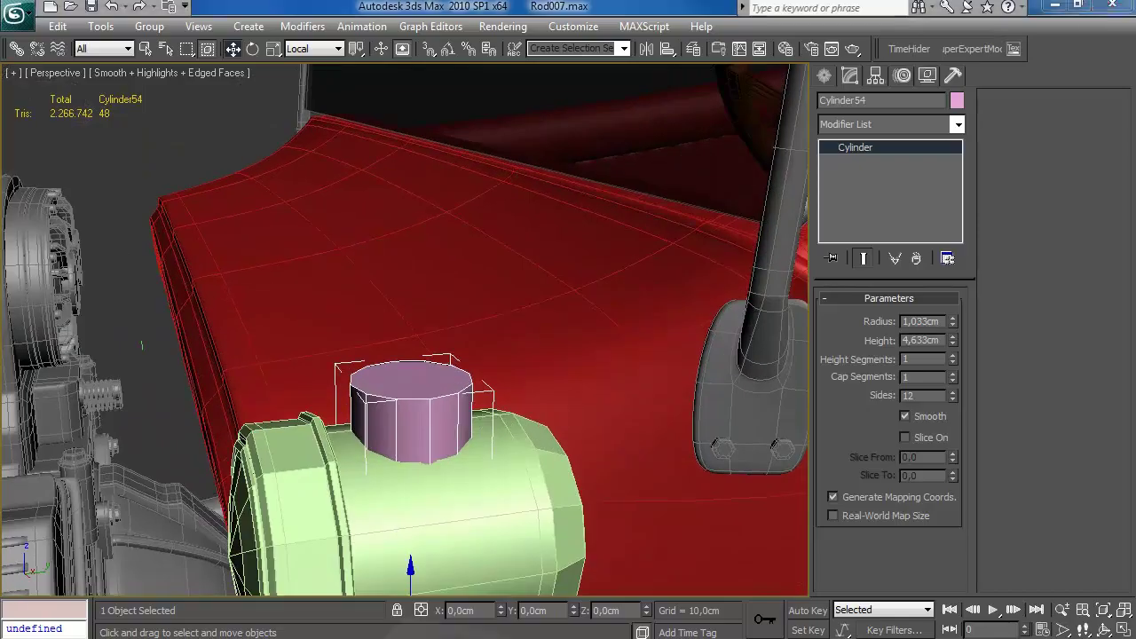
key(alt+Tab)
key(alt+Tab)
Step: Try a TurboSmooth modifier on the upright cylinder and remove it again
right_click(908, 149)
click(949, 175)
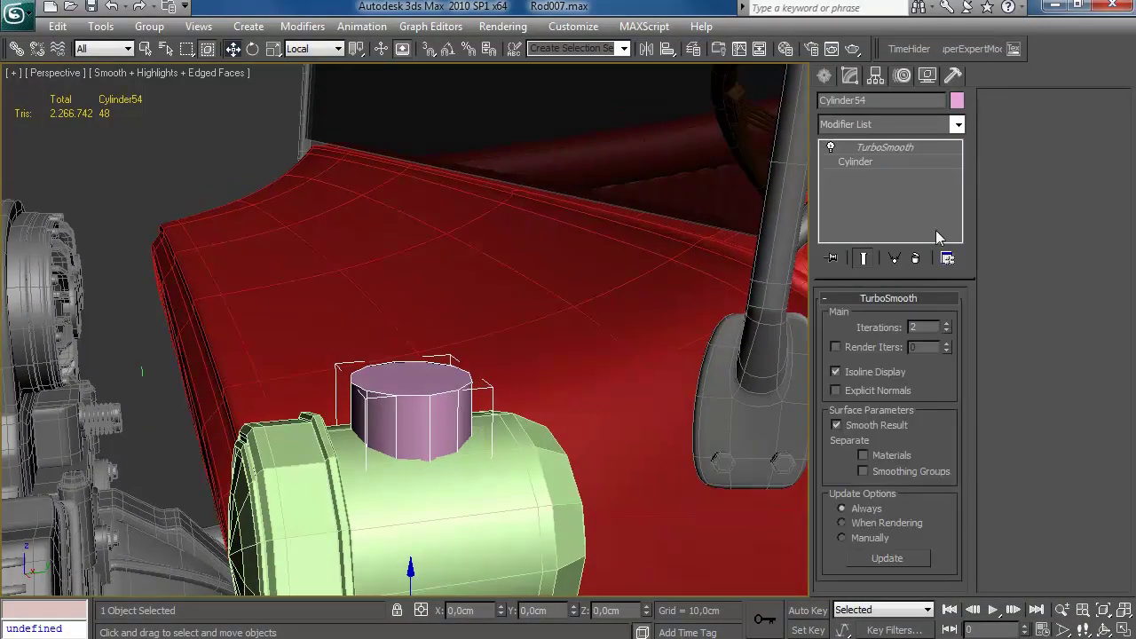
click(916, 258)
Step: Convert the upright cylinder to an Editable Poly
alt+middle_drag(589, 391, 622, 373)
right_click(852, 152)
click(905, 279)
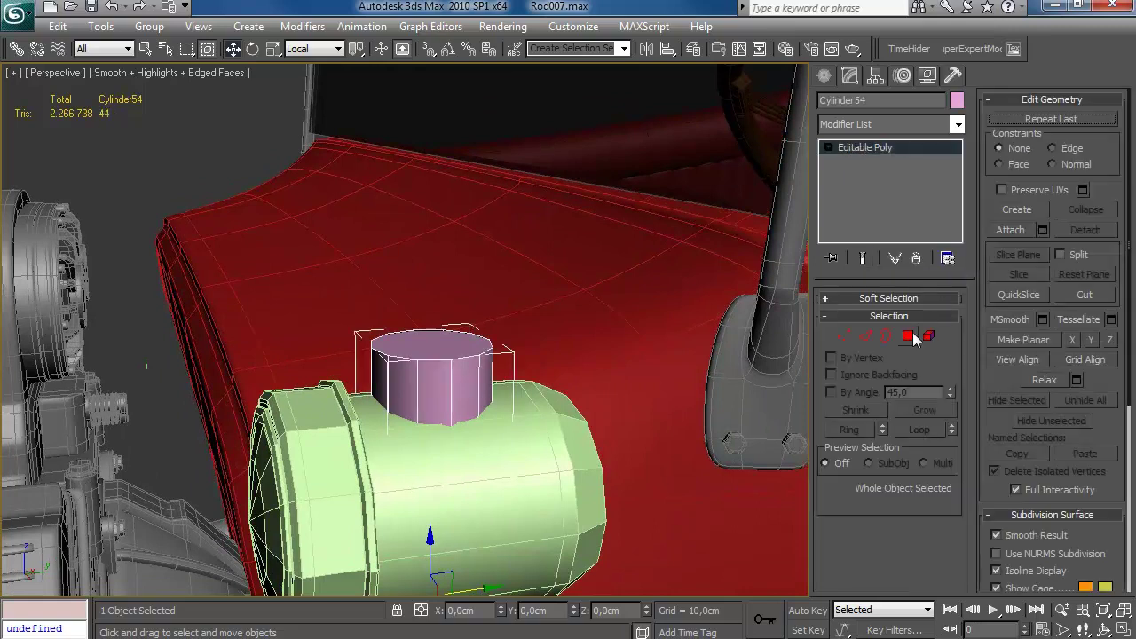
Step: Connect the upright cylinder's ring of vertical edges twice, adding one edge loop near the base and one higher up
key(2)
key(alt+r)
key(ctrl+shift+e)
click(771, 333)
key(F3)
key(F3)
alt+middle_drag(486, 358, 495, 380)
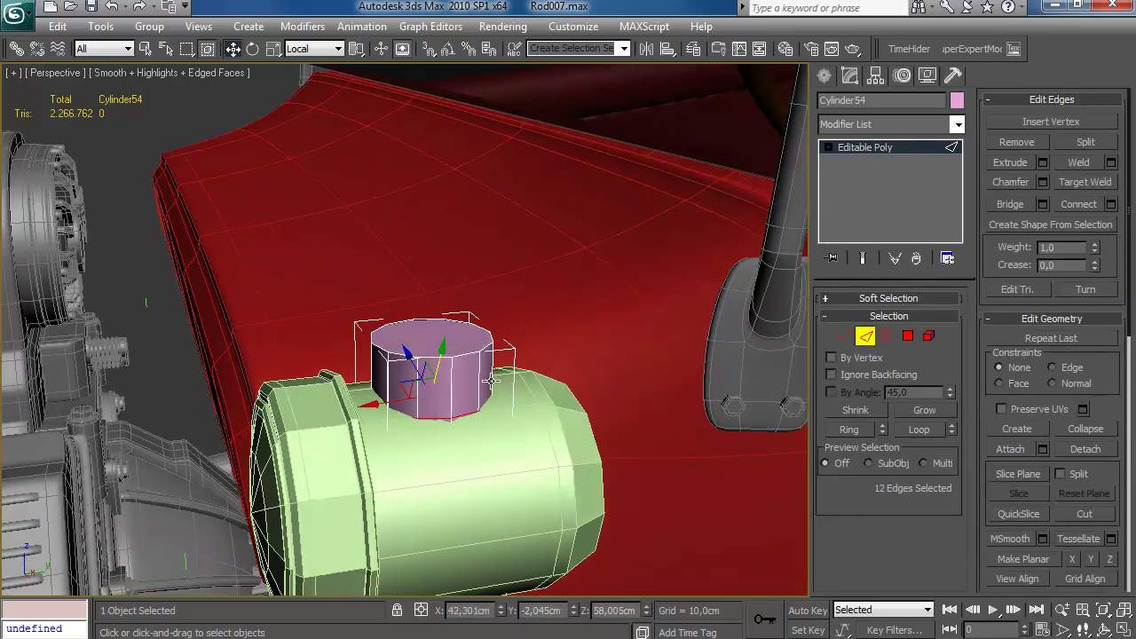
key(alt+r)
key(ctrl+shift+e)
click(691, 345)
Step: Scale the upright cylinder's top cap polygon up slightly so the neck flares outward
key(4)
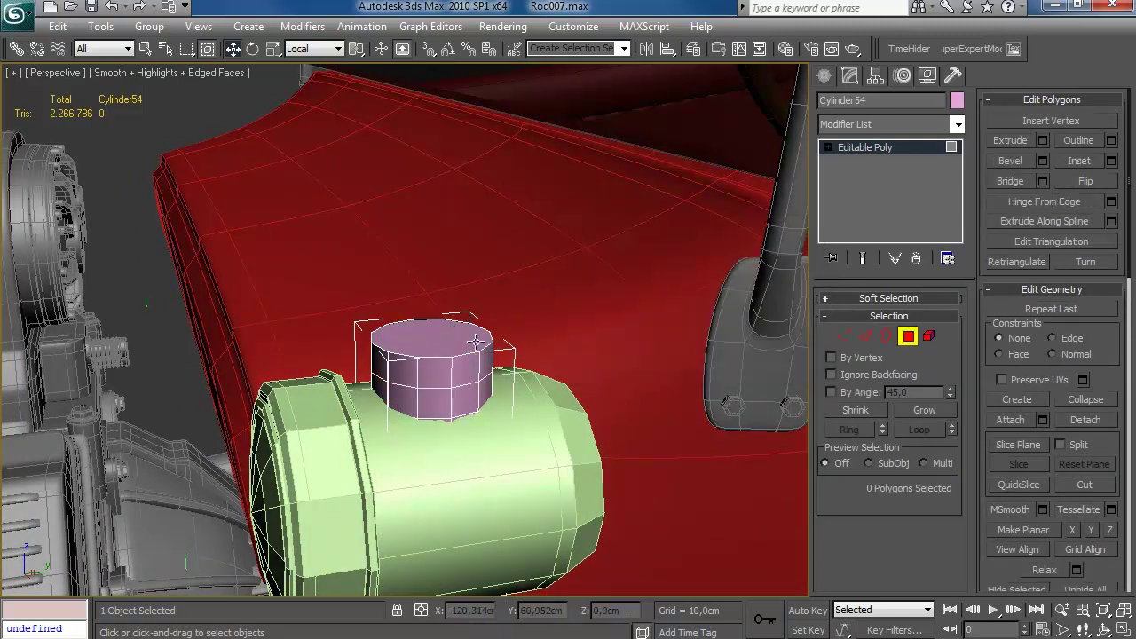
click(449, 345)
key(r)
drag(450, 344, 421, 348)
Step: Check the taillight photo and extrude the neck's top cap with a height of 0 cm
key(alt+Tab)
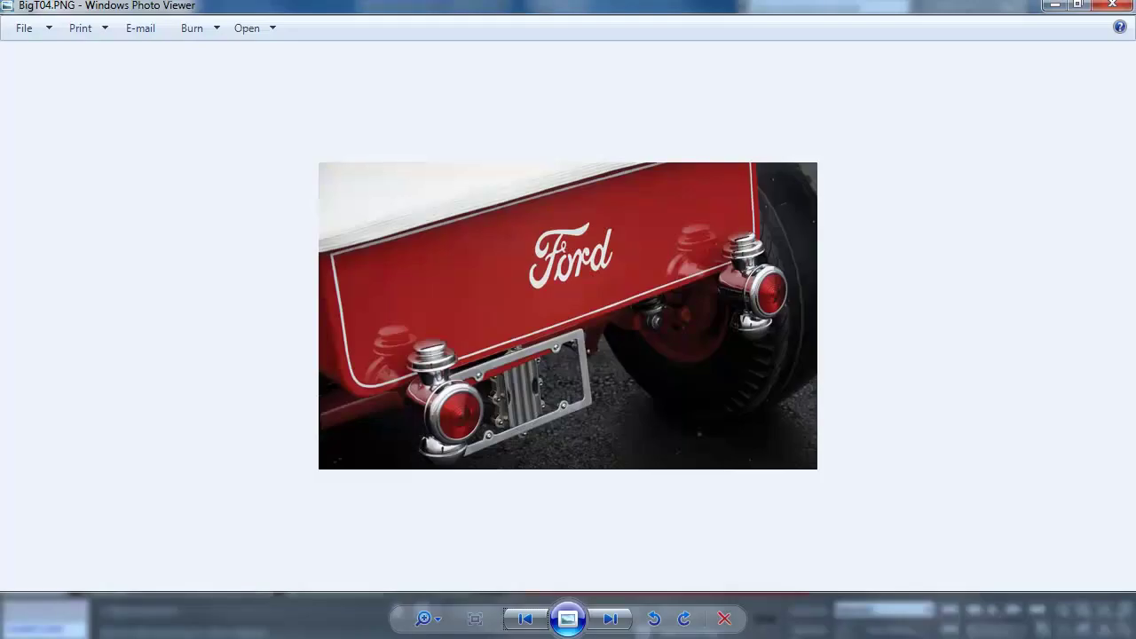
key(alt+Tab)
click(1043, 140)
right_click(778, 270)
click(711, 326)
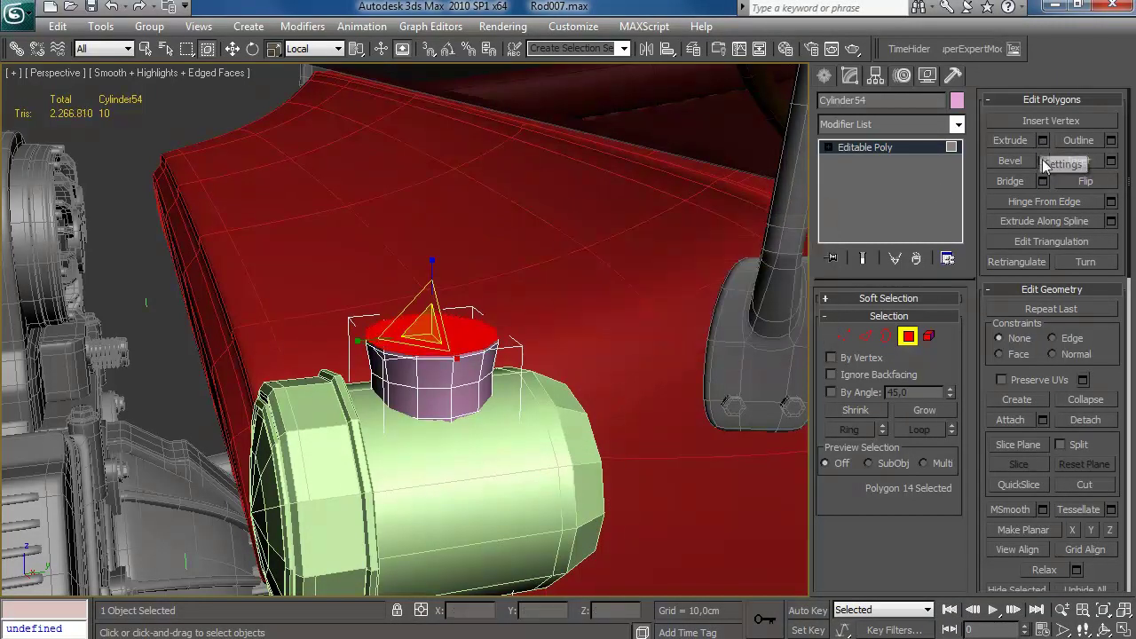
Step: Bevel the neck's top cap outward into a wide disc and raise it 0.11 cm with zero outline
click(1043, 160)
right_click(777, 265)
right_click(777, 304)
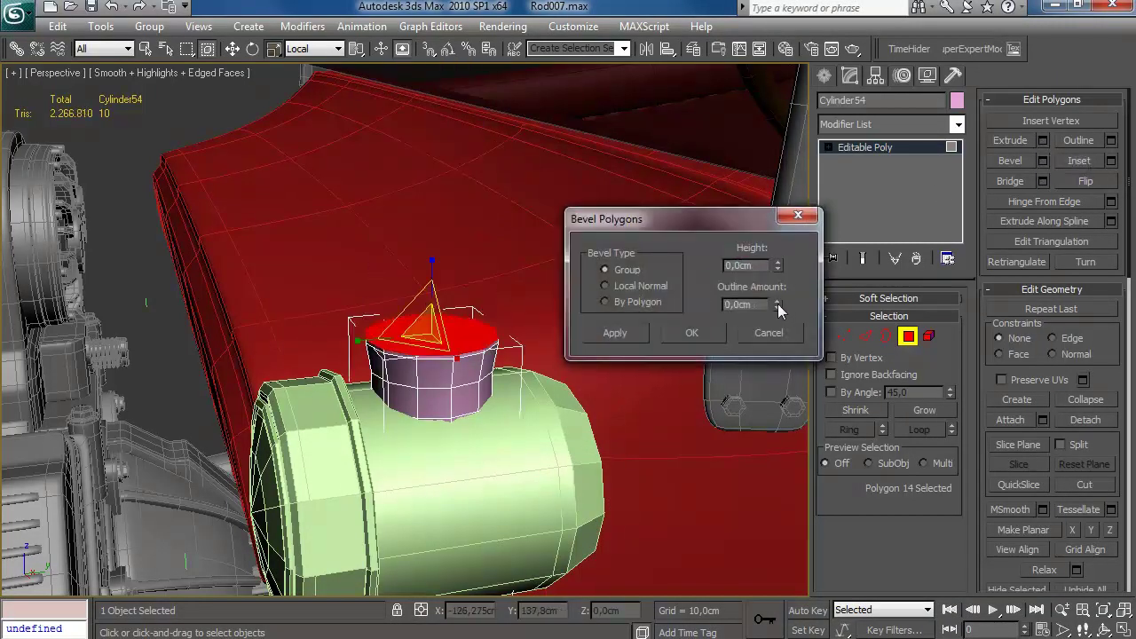
drag(791, 260, 791, 249)
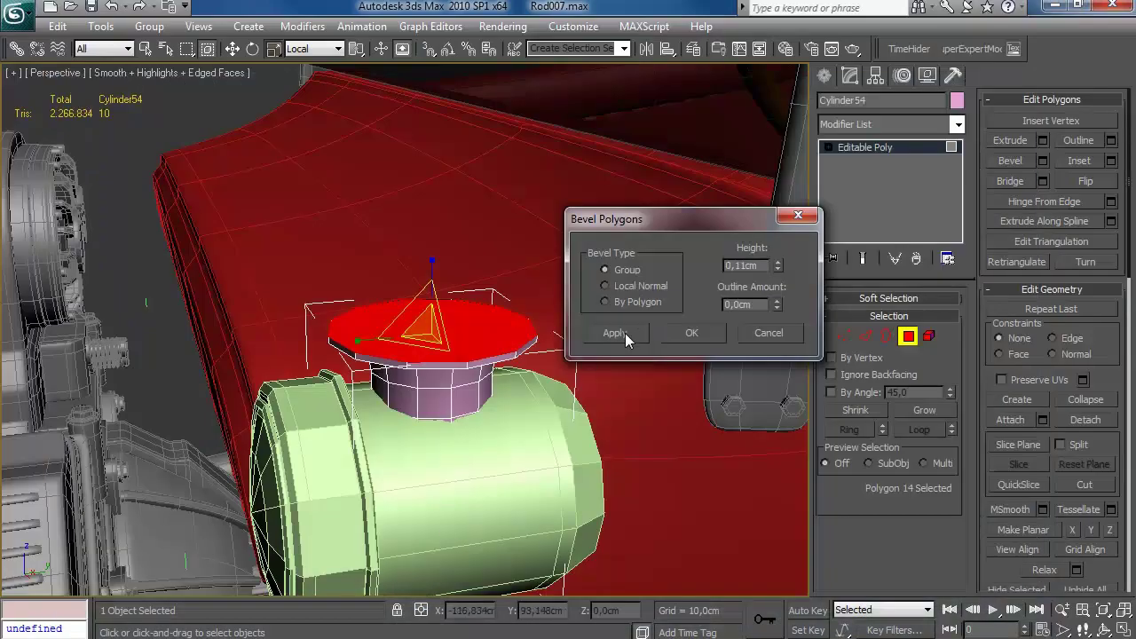
click(615, 334)
Step: Bevel the cap's top polygon up 0.54 cm with zero outline, then 0.13 cm with a slightly inward outline
drag(781, 262, 794, 213)
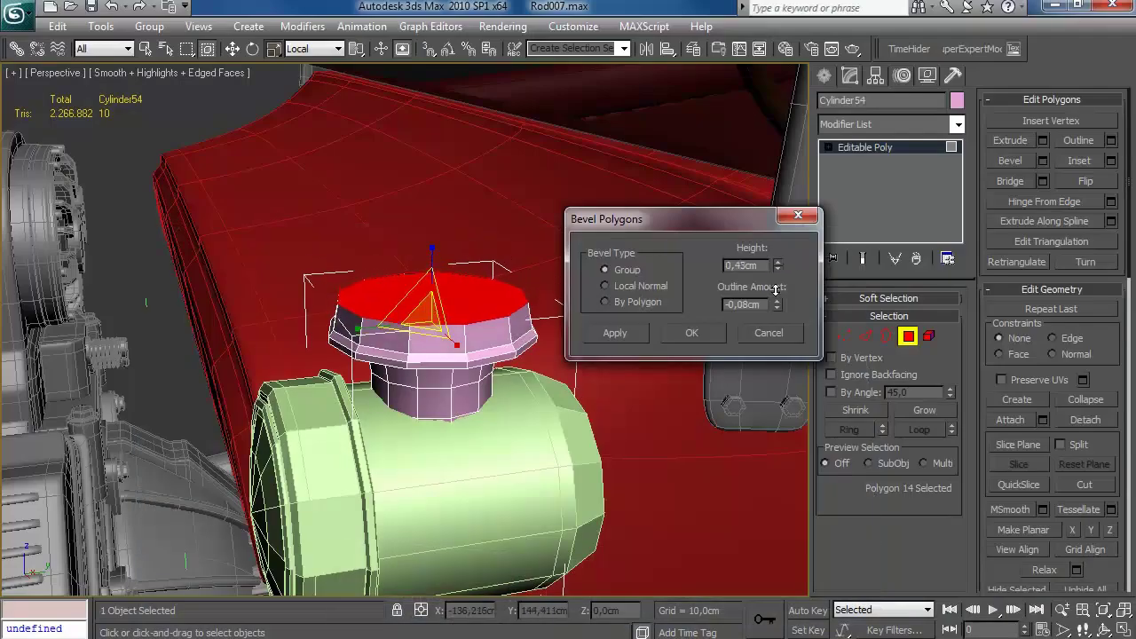
drag(779, 307, 779, 307)
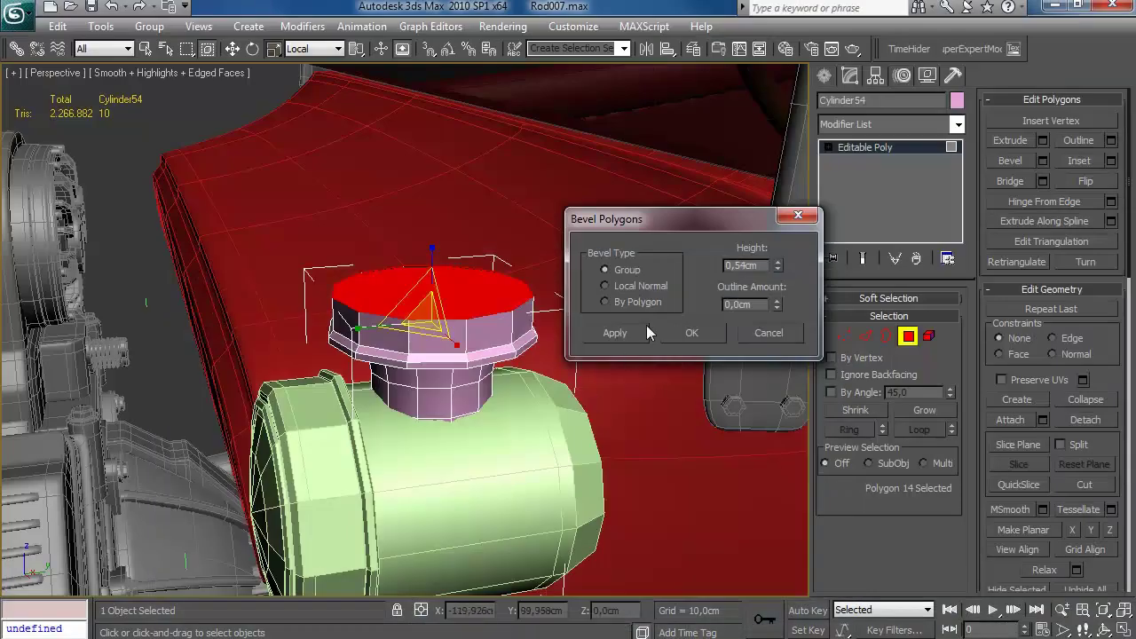
click(615, 333)
drag(778, 264, 781, 247)
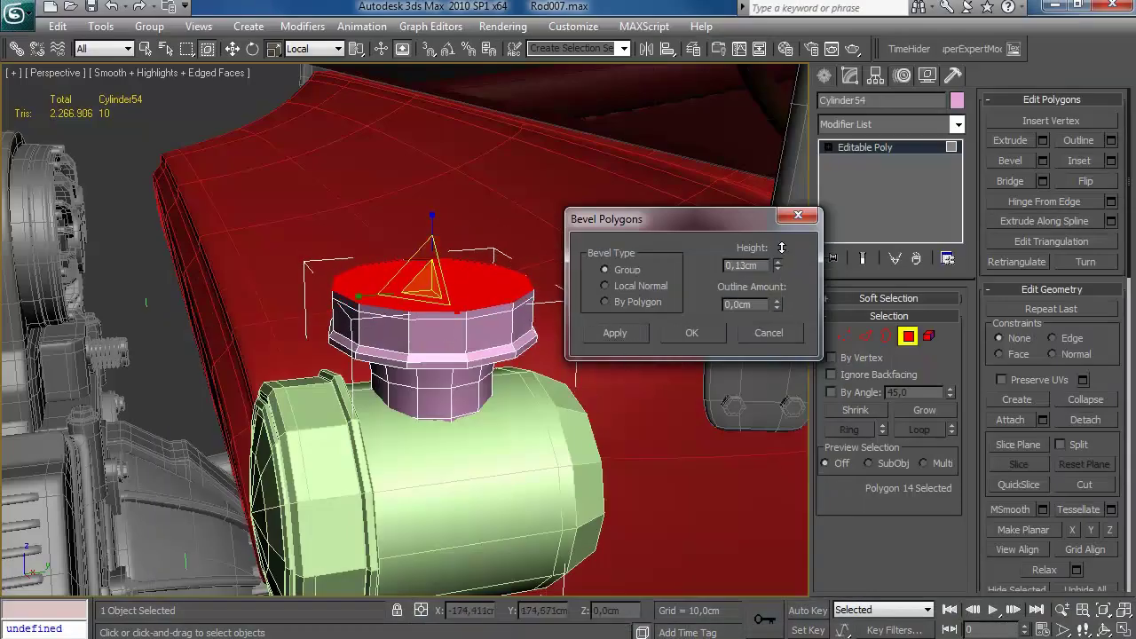
drag(779, 306, 779, 318)
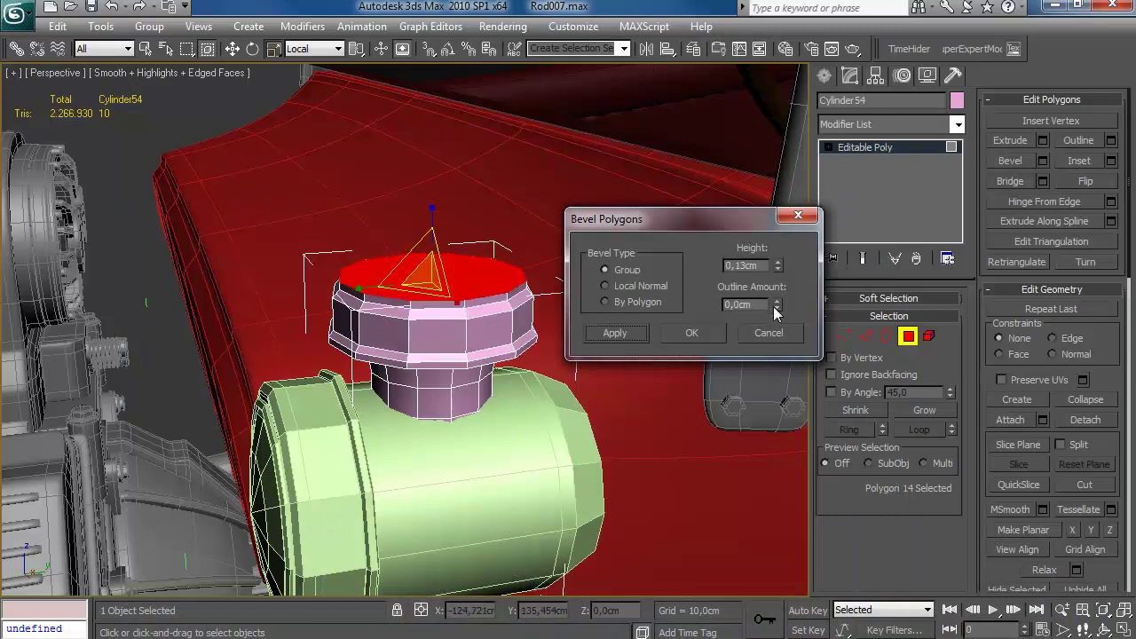
Step: Inset the cap's top polygon, then bevel it outward as a small step and raise it 0.09 cm with zero outline
right_click(778, 267)
drag(778, 306, 766, 360)
drag(779, 266, 781, 255)
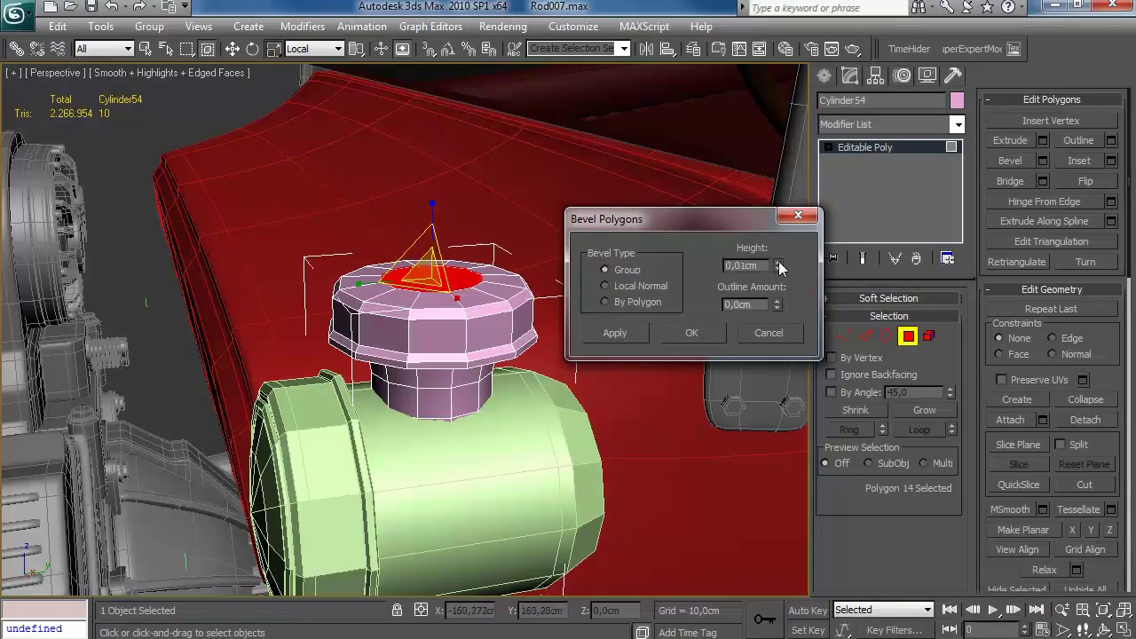
click(614, 333)
drag(778, 263, 781, 257)
right_click(777, 305)
right_click(778, 265)
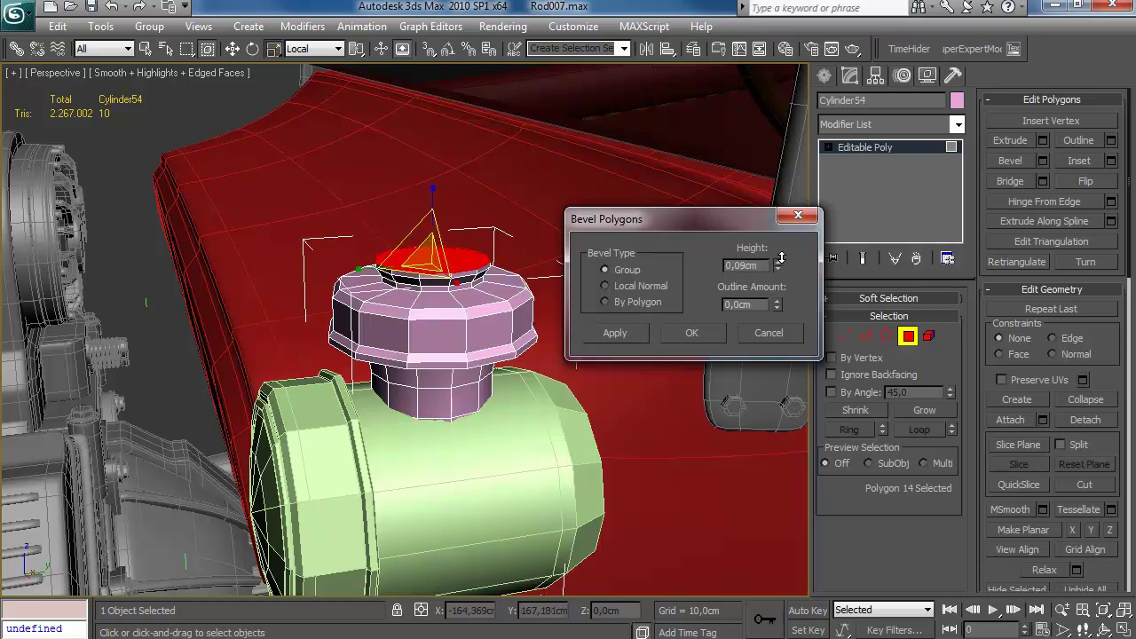
Step: Bevel the small step's top inward with 0.18 cm height and -0.22 cm outline, rounding off the knob
click(637, 331)
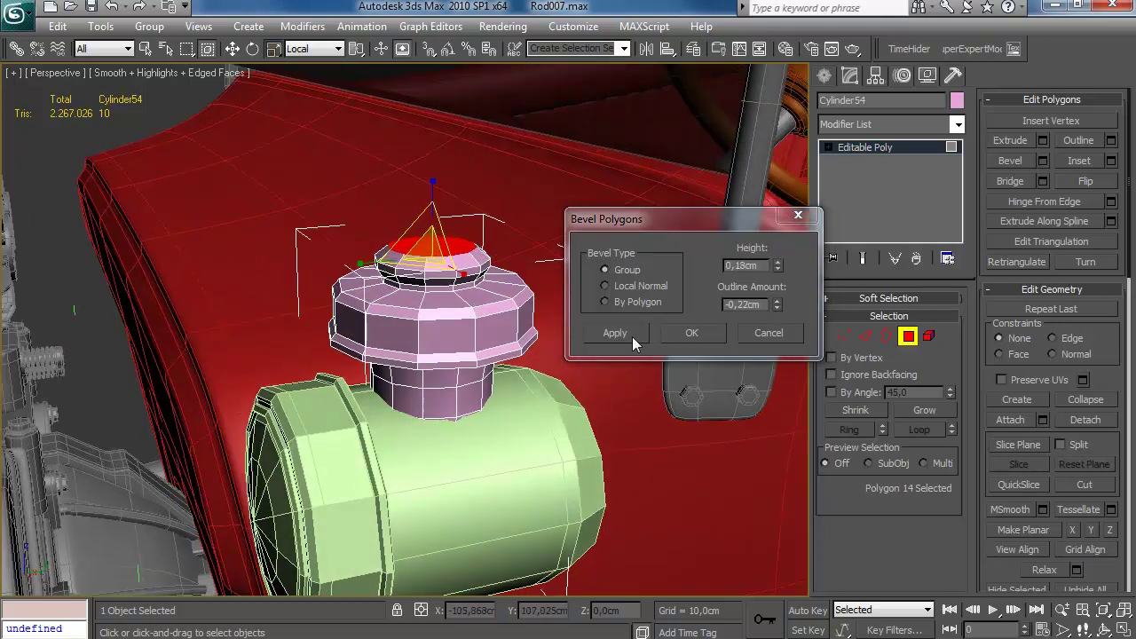
click(641, 331)
drag(778, 272, 778, 269)
alt+middle_drag(524, 342, 467, 360)
click(685, 338)
Step: Lower the upright cylinder's bottom cap, connect its vertical edges with one loop, and move that loop down near the base
alt+middle_drag(568, 390, 451, 380)
key(w)
drag(444, 395, 445, 450)
key(2)
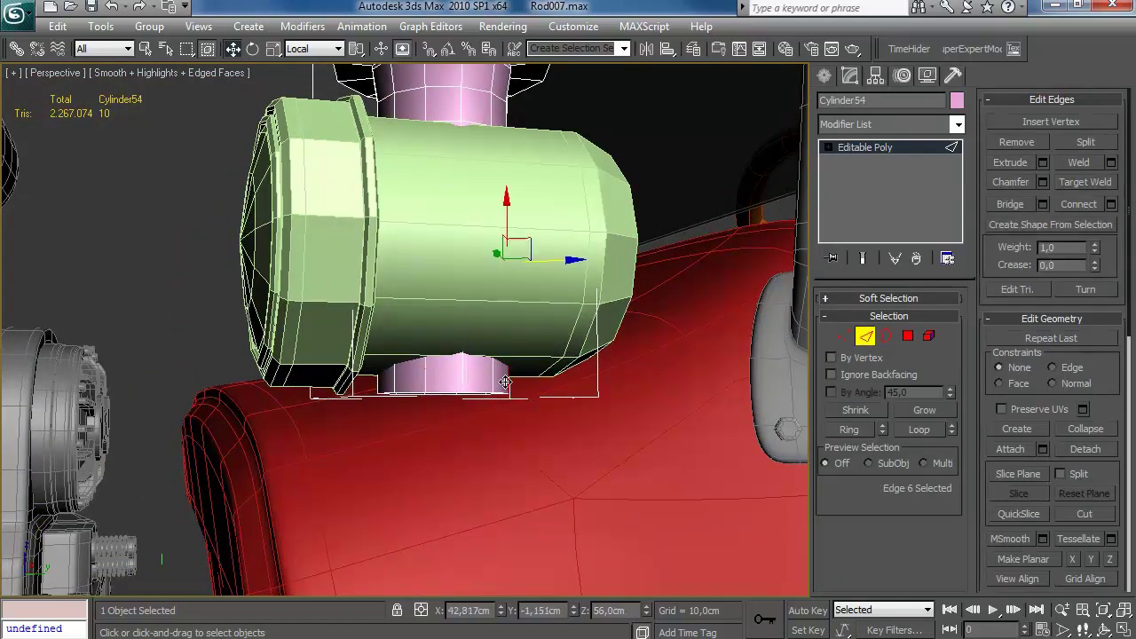
click(1110, 203)
click(693, 347)
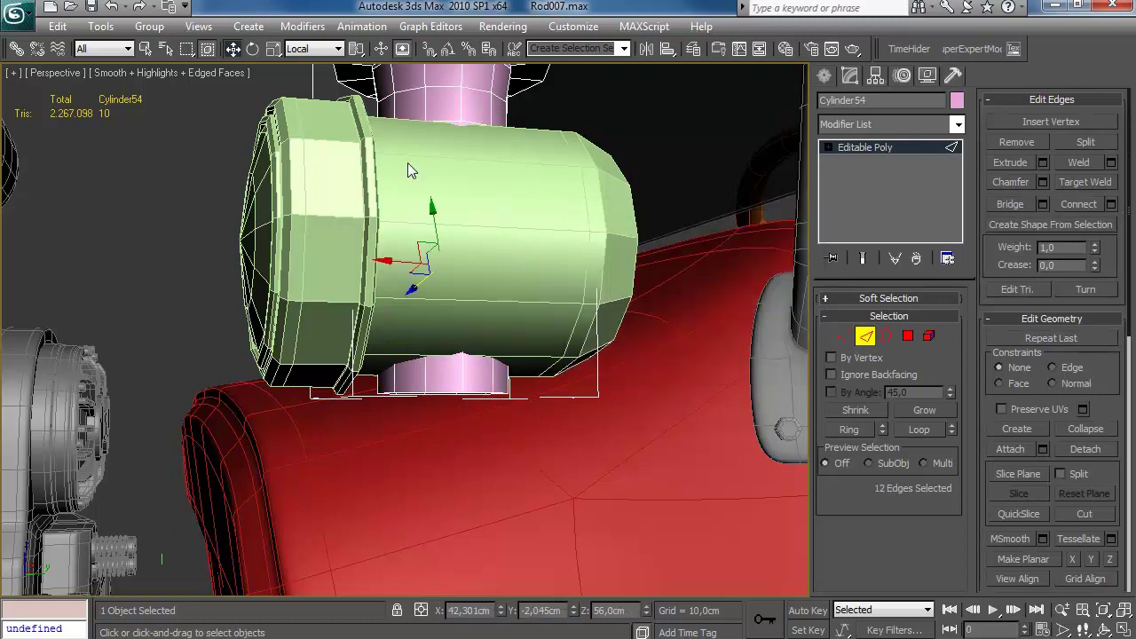
click(336, 64)
drag(441, 306, 438, 332)
key(alt+Tab)
key(alt+Tab)
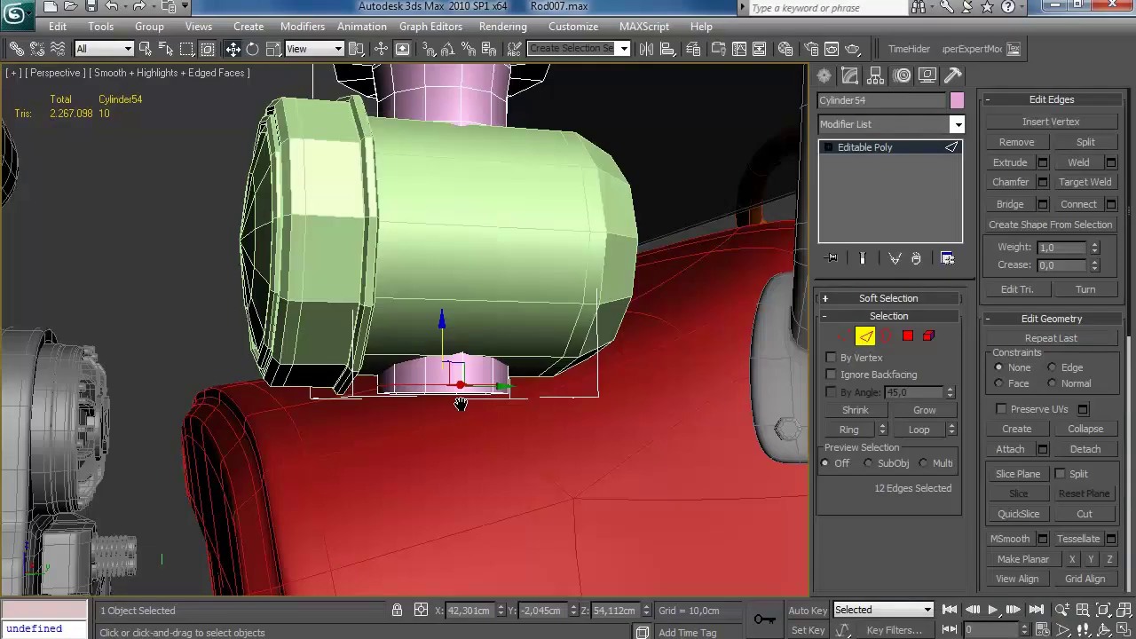
Step: Bevel the upright cylinder's bottom polygon outward in stages to form a flaring skirt beneath the lamp body
click(908, 335)
click(1043, 161)
alt+middle_drag(493, 347, 511, 401)
right_click(778, 270)
mouse_move(776, 305)
mouse_down()
mouse_move(781, 235)
mouse_move(778, 307)
mouse_up()
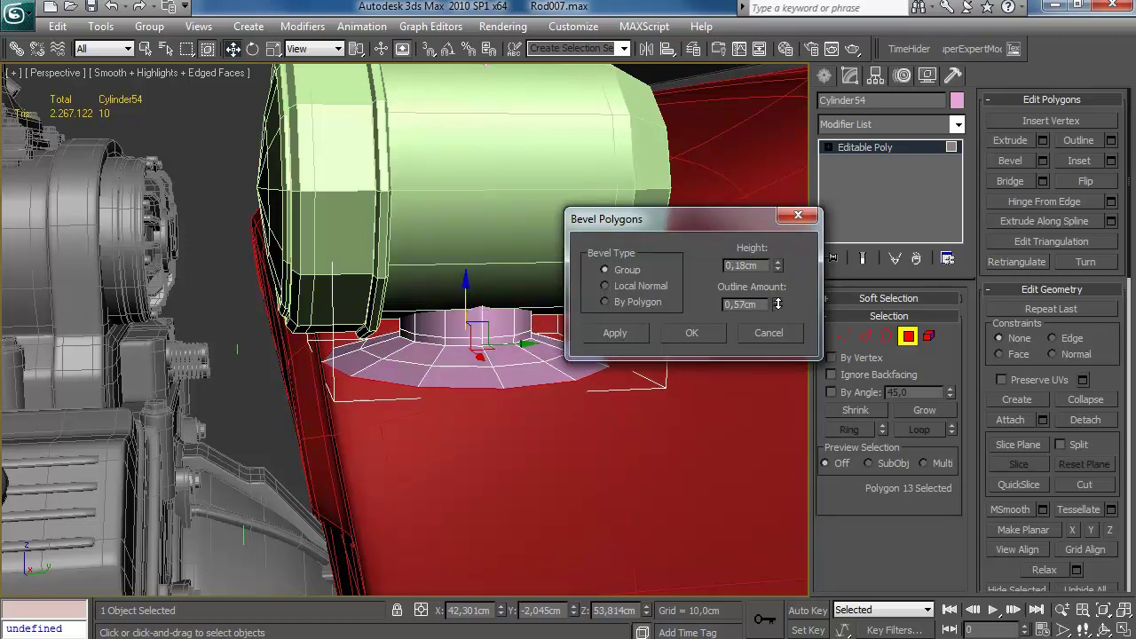
drag(778, 265, 779, 233)
drag(777, 304, 777, 338)
drag(777, 265, 777, 254)
mouse_move(448, 369)
alt+middle_down()
mouse_move(487, 394)
mouse_move(451, 385)
alt+middle_up()
click(615, 333)
Step: Bevel the skirt's bottom polygon down 0.27 cm with a 0.06 cm outline
right_click(779, 304)
drag(779, 268, 777, 296)
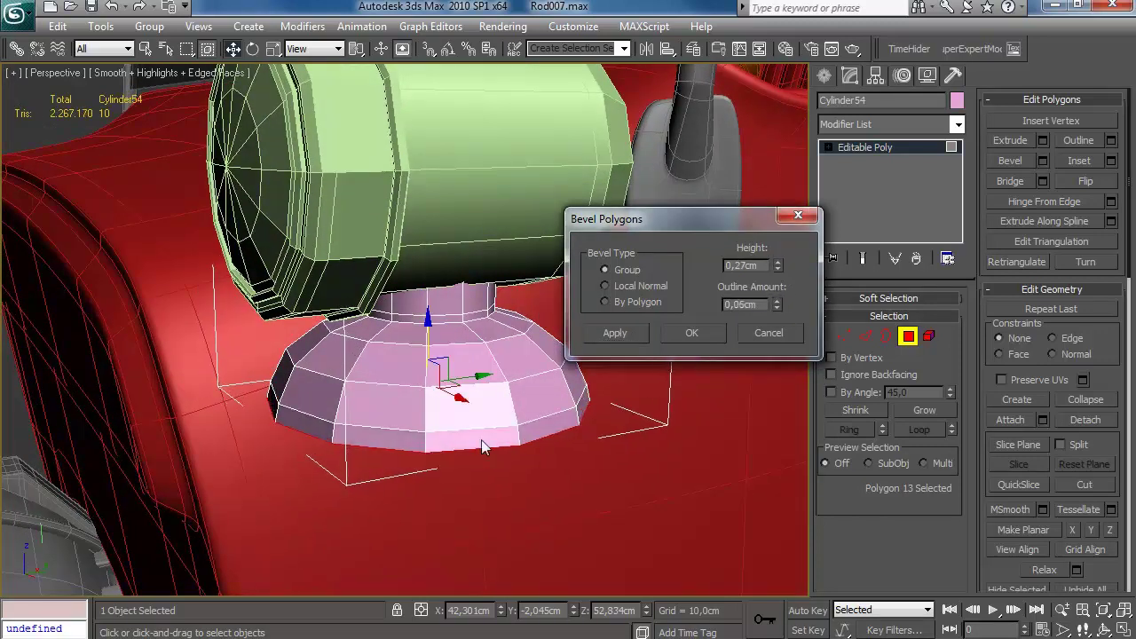
alt+middle_drag(511, 442, 486, 424)
click(617, 334)
Step: Bevel the skirt's bottom polygon outward by 0.15 cm at zero height to start a lip
alt+middle_drag(510, 386, 484, 329)
right_click(777, 304)
right_click(779, 267)
drag(777, 304, 778, 283)
alt+middle_drag(498, 391, 533, 404)
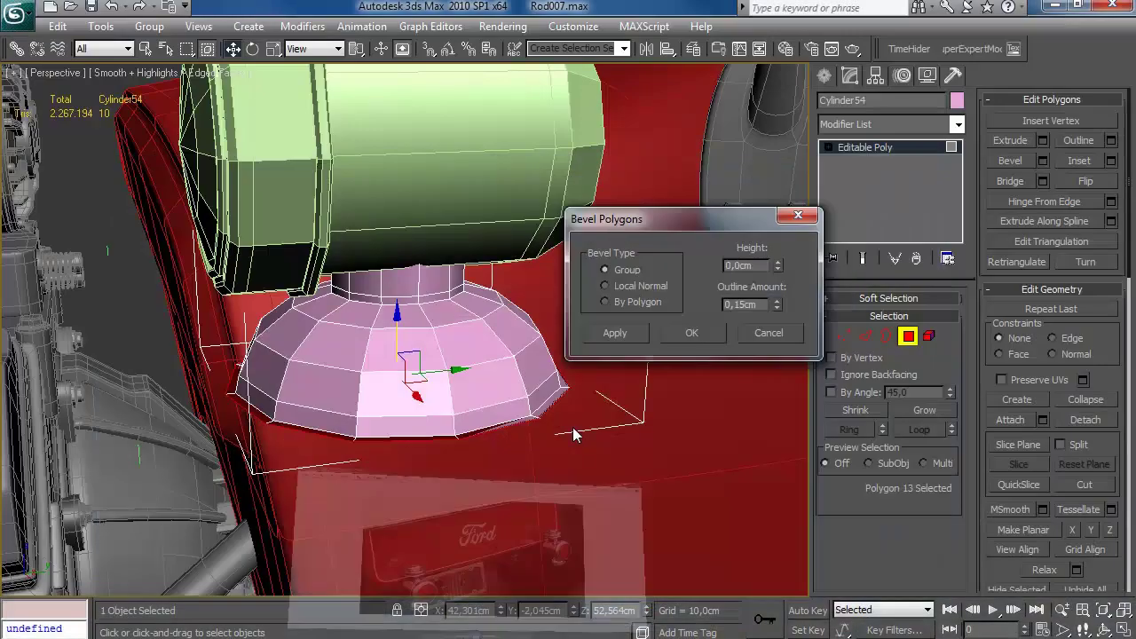
alt+middle_drag(573, 426, 582, 435)
Step: Extend the lip downward and bevel its underside inward with 0.11 cm height and -0.11 cm outline
drag(778, 264, 779, 257)
click(617, 334)
right_click(778, 305)
click(629, 335)
alt+middle_drag(625, 382, 808, 284)
drag(778, 265, 779, 264)
drag(778, 305, 777, 305)
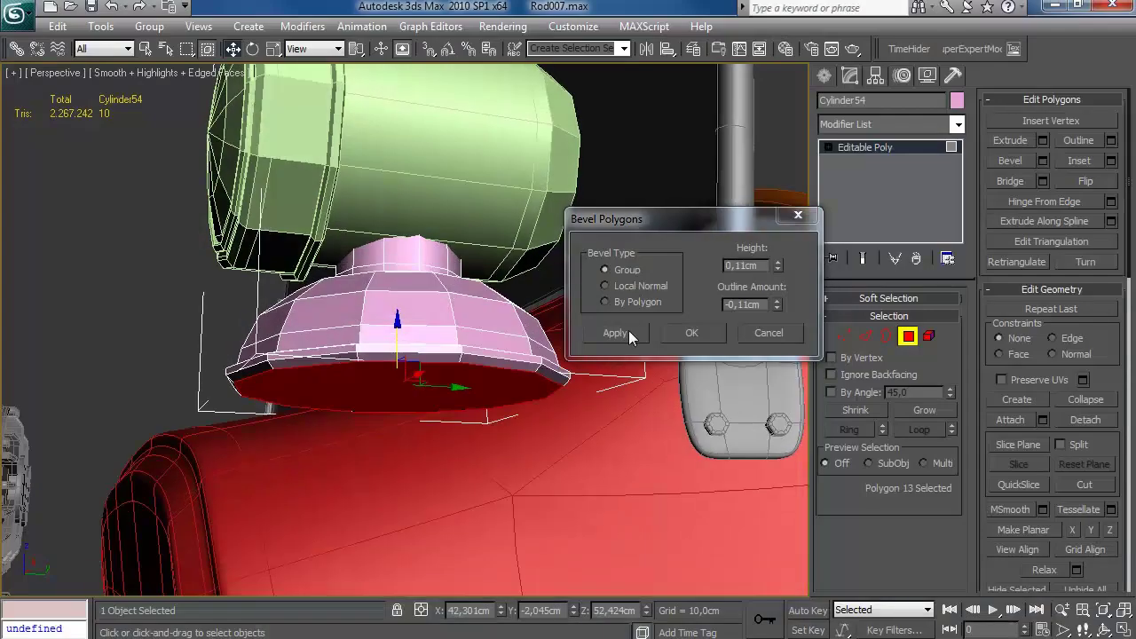
click(629, 335)
Step: Bevel the polygon under the lip downward in successive inward-tapering stages to form a rounded bowl
drag(778, 266, 777, 208)
drag(778, 301, 778, 312)
drag(777, 264, 778, 276)
mouse_move(777, 304)
mouse_down()
mouse_move(780, 278)
mouse_move(778, 332)
mouse_move(777, 316)
mouse_up()
click(630, 335)
click(641, 334)
drag(778, 266, 776, 282)
click(694, 333)
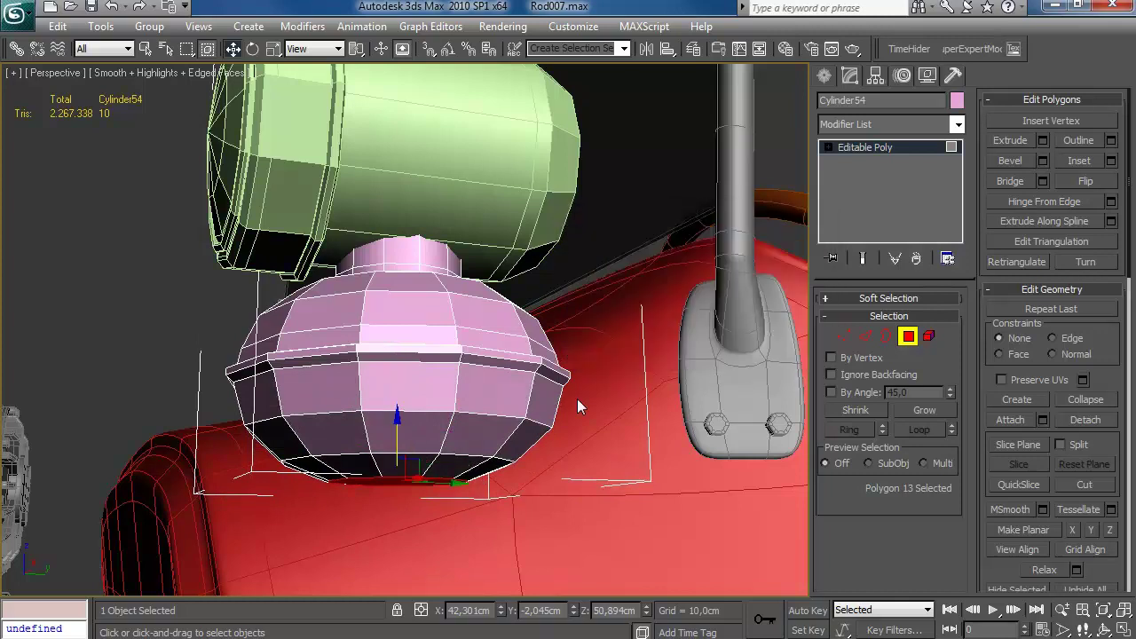
Step: Inset the bowl's bottom polygon to its center and merge the inner vertices into one
alt+middle_drag(657, 363, 980, 284)
click(1111, 160)
click(688, 319)
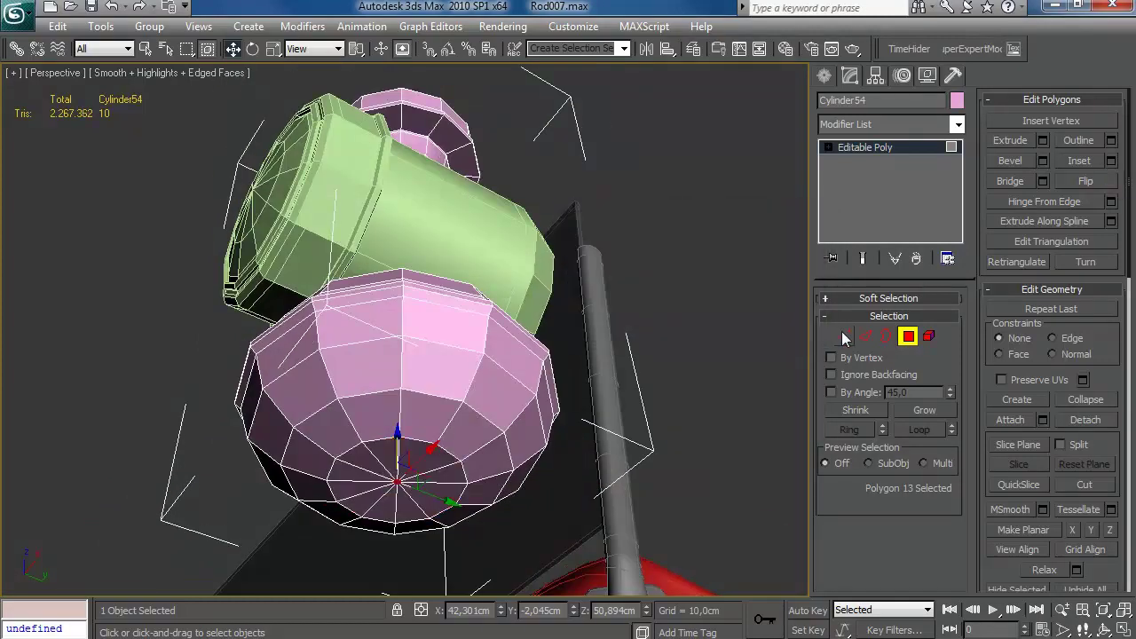
click(844, 336)
alt+middle_drag(675, 338, 674, 394)
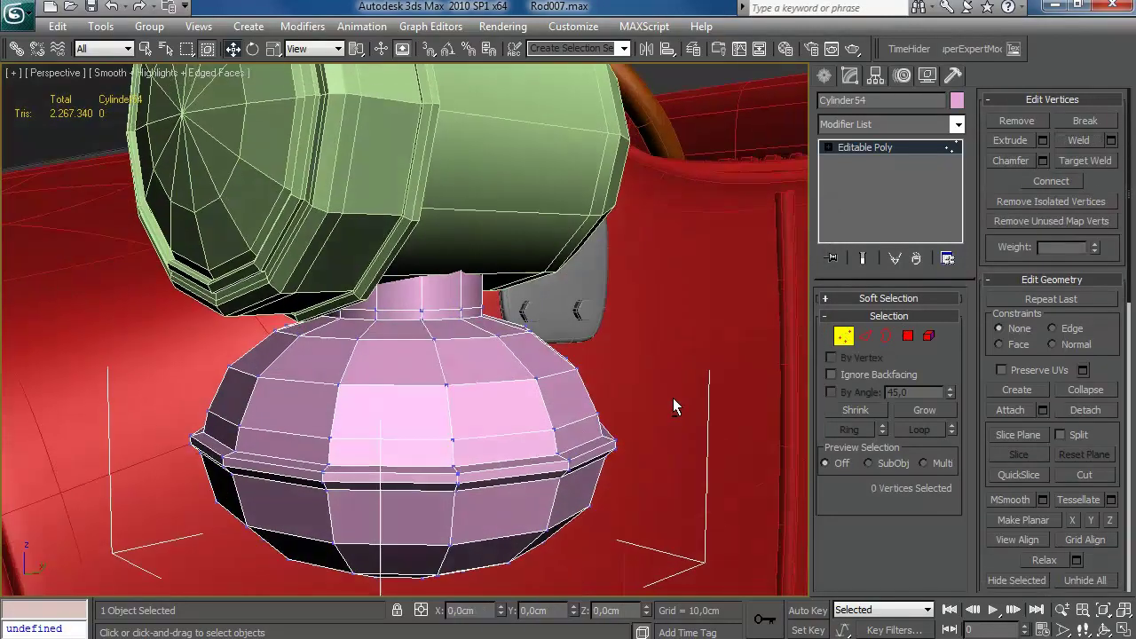
Step: Connect the edge rings around the lower bowl's lip to add supporting edge loops
key(2)
double_click(573, 432)
click(573, 432)
click(1111, 204)
click(795, 217)
alt+middle_drag(674, 373, 593, 519)
click(593, 520)
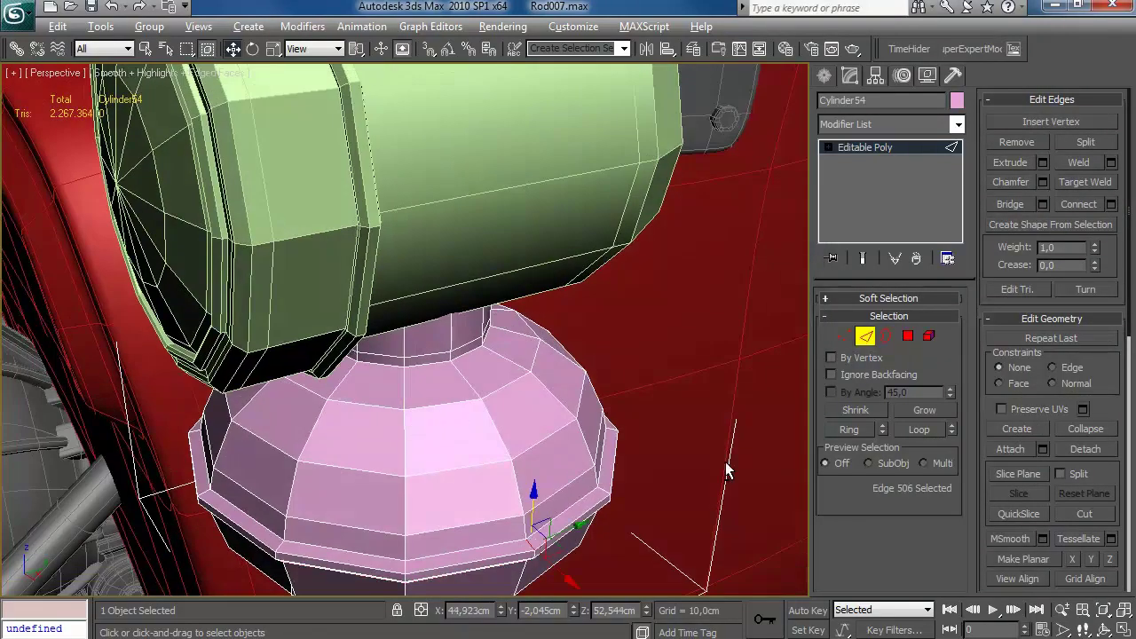
click(1112, 204)
click(695, 344)
Step: Add further supporting edge loops by connecting edge rings, including one around the lip at the top cap's base
alt+middle_drag(694, 344, 558, 453)
click(1111, 204)
key(Return)
key(alt+r)
key(ctrl+shift+e)
click(708, 344)
Step: Connect another ring of edges near the stepped top cap to add a single supporting loop
alt+middle_drag(708, 344, 478, 196)
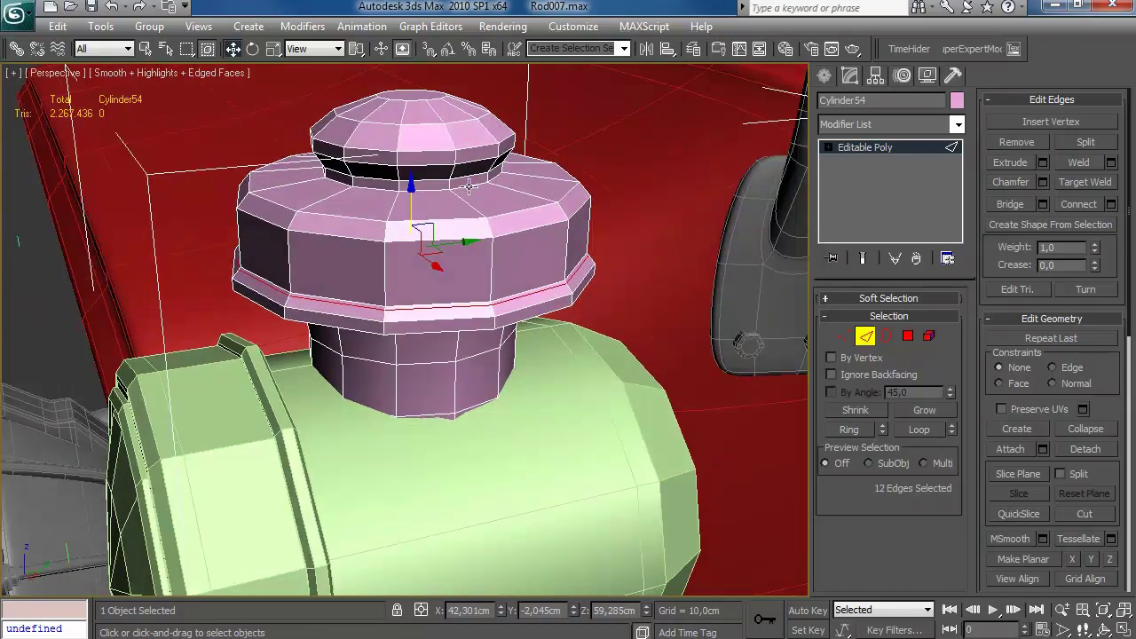
click(1109, 206)
click(769, 341)
key(ctrl+shift+c)
right_click(647, 264)
drag(647, 264, 649, 260)
click(687, 295)
Step: Connect the neck's ring of vertical edges using 2 segments, a pinch of 83 and a slide of 0
alt+middle_drag(534, 334, 504, 230)
click(682, 262)
right_click(795, 290)
drag(796, 265, 799, 122)
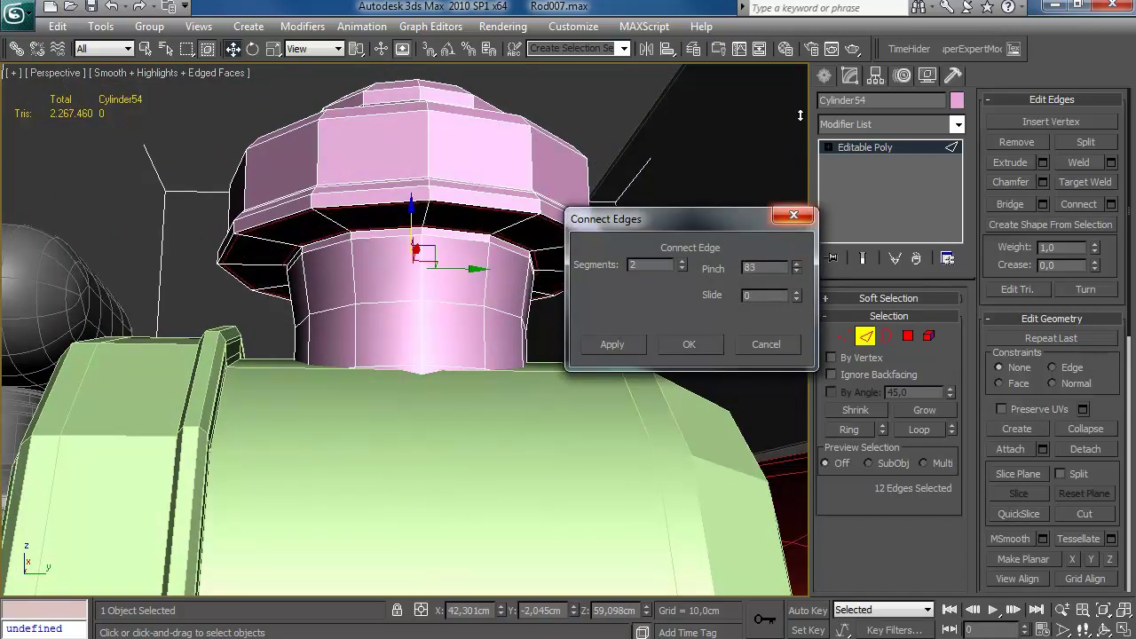
click(690, 349)
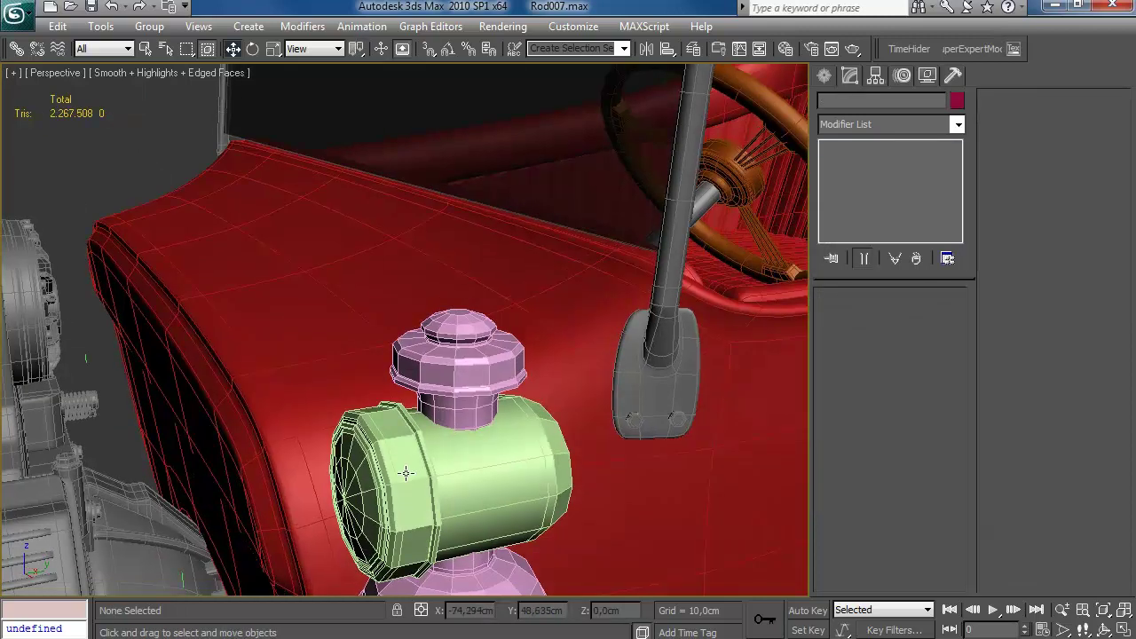
Step: Attach the upright cylinder with its cap and bowl to the lamp's horizontal body
click(405, 473)
mouse_move(411, 381)
alt+middle_down()
mouse_move(375, 345)
mouse_move(531, 385)
alt+middle_up()
click(929, 336)
alt+middle_drag(417, 391, 852, 348)
click(844, 337)
alt+middle_drag(568, 400, 515, 410)
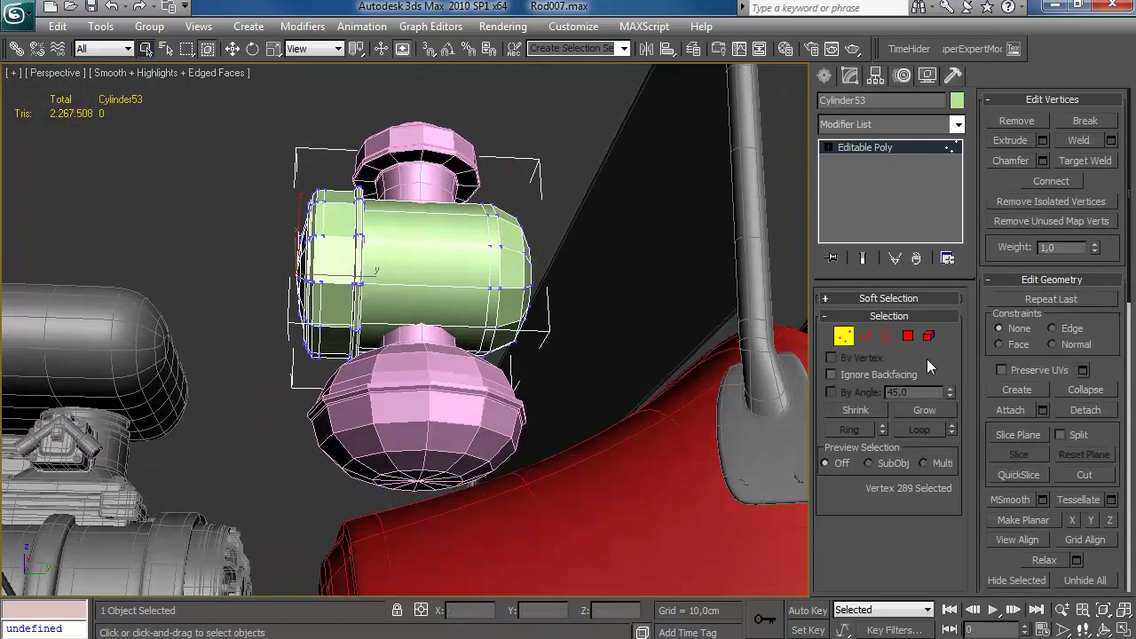
click(497, 417)
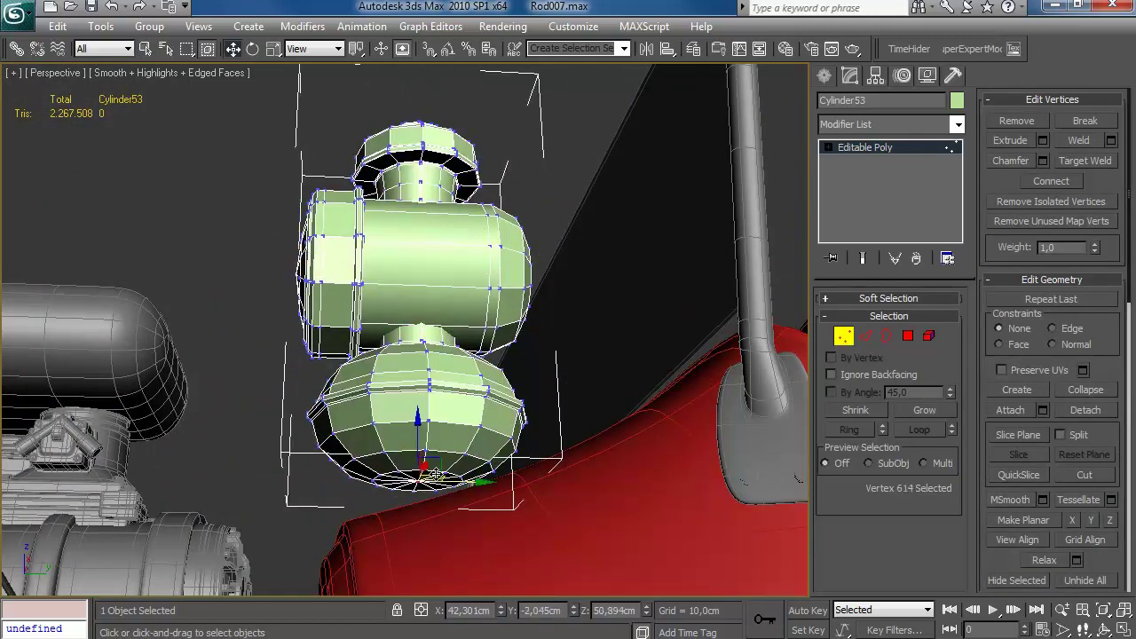
Step: Grow the selection from the bottom center vertex to cover the lower bowl and scale the bowl down
click(907, 411)
click(907, 411)
click(905, 412)
click(905, 412)
click(906, 411)
alt+middle_drag(764, 418, 568, 430)
key(r)
alt+middle_drag(461, 442, 449, 459)
drag(405, 417, 404, 441)
Step: Move the lower bowl's vertices up toward the lamp body and lower the top cap's vertices slightly
alt+middle_drag(434, 413, 430, 348)
key(w)
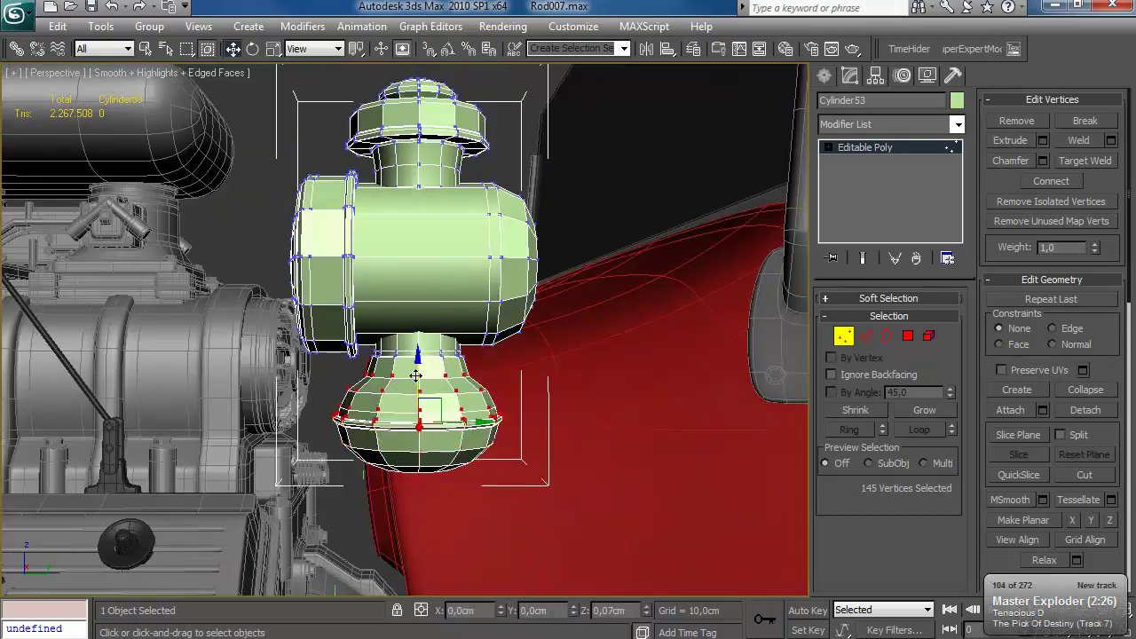
drag(418, 382, 418, 362)
alt+middle_drag(449, 410, 453, 319)
drag(277, 127, 499, 235)
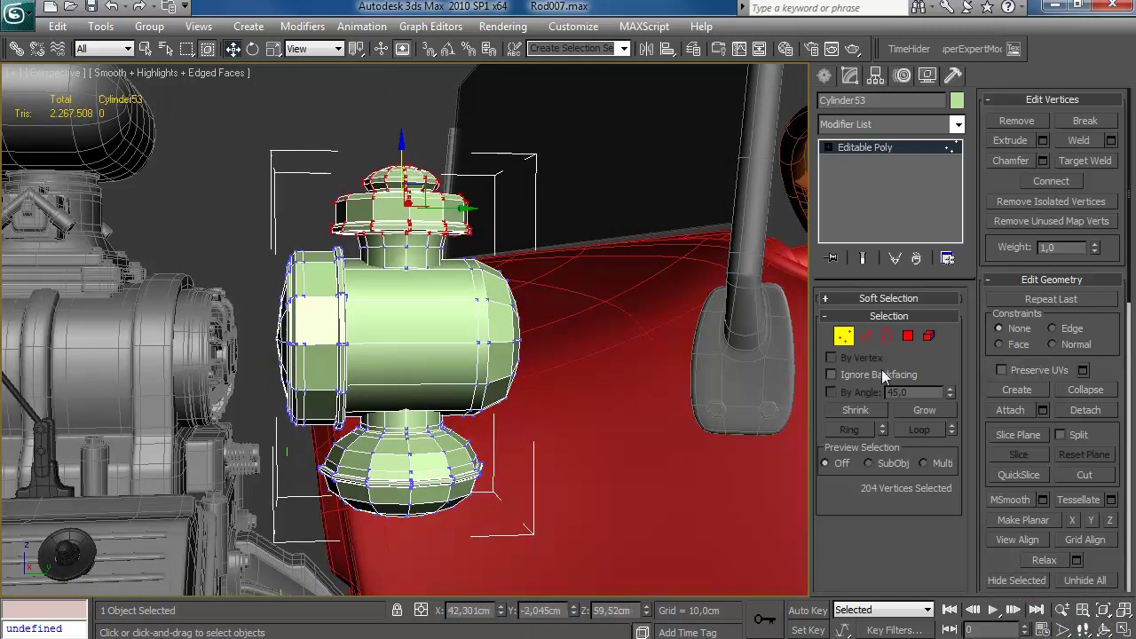
key(1)
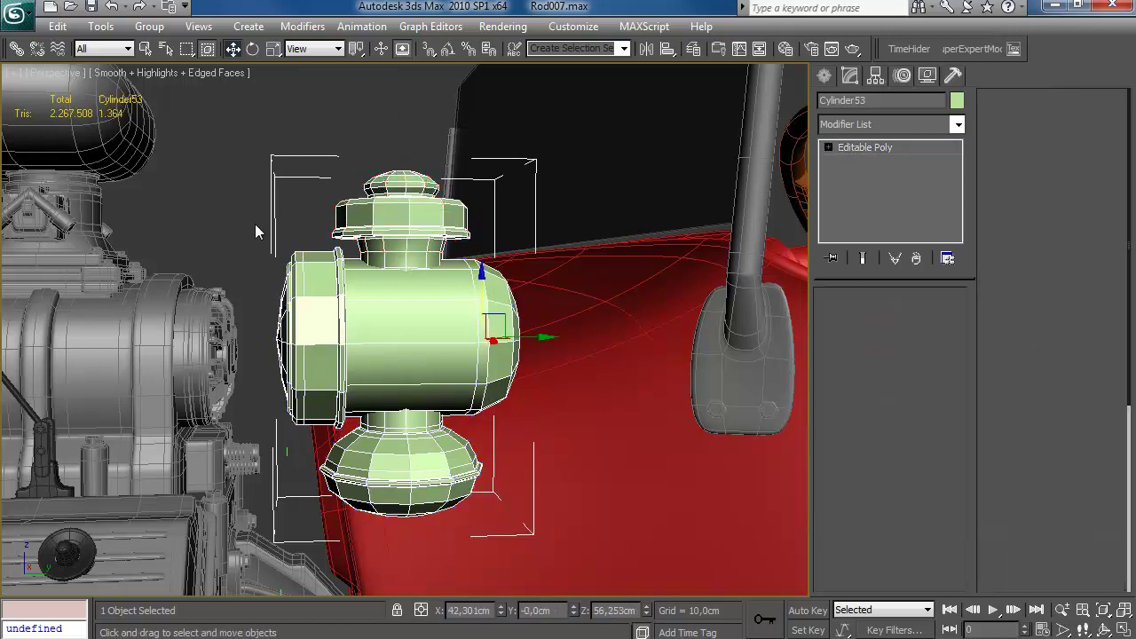
Step: Paste the copied TurboSmooth modifier onto the lamp as an instance
scroll(365, 417, up, 4)
key(2)
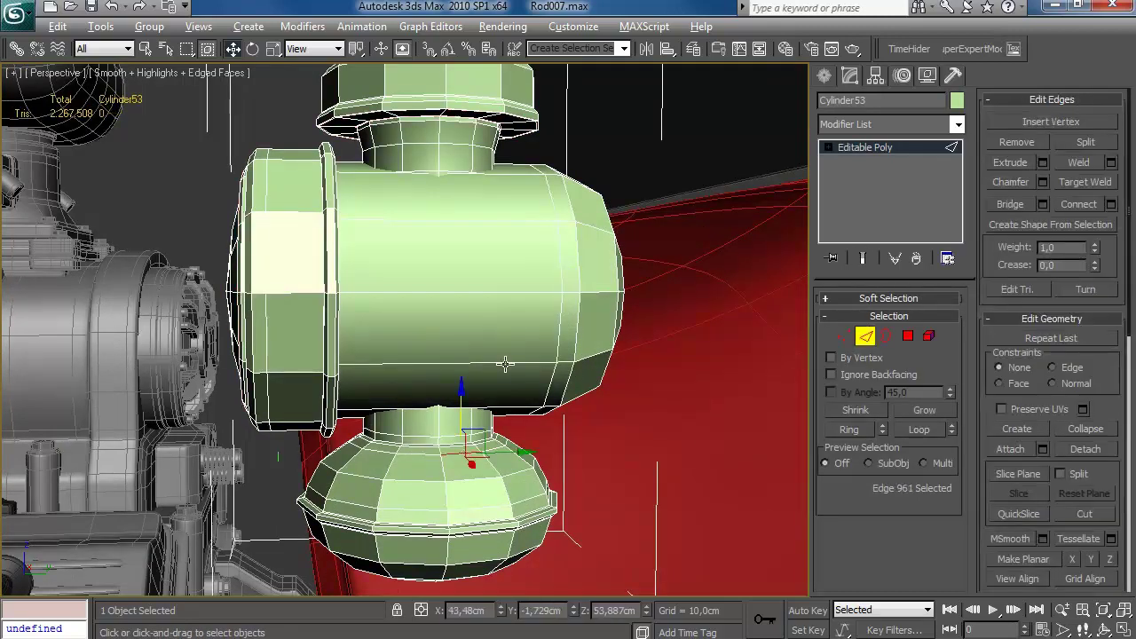
alt+middle_drag(426, 422, 470, 377)
click(865, 340)
right_click(887, 145)
click(913, 180)
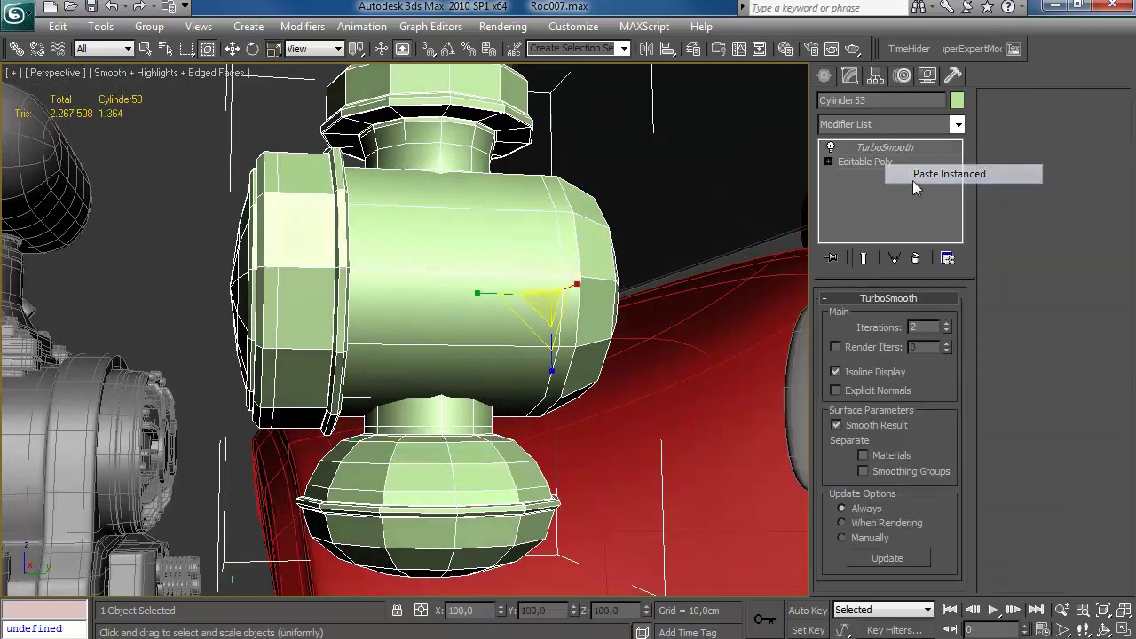
Step: Set the lamp's object color to gray and hide the edged faces to check it on the car
click(956, 101)
click(659, 368)
click(655, 424)
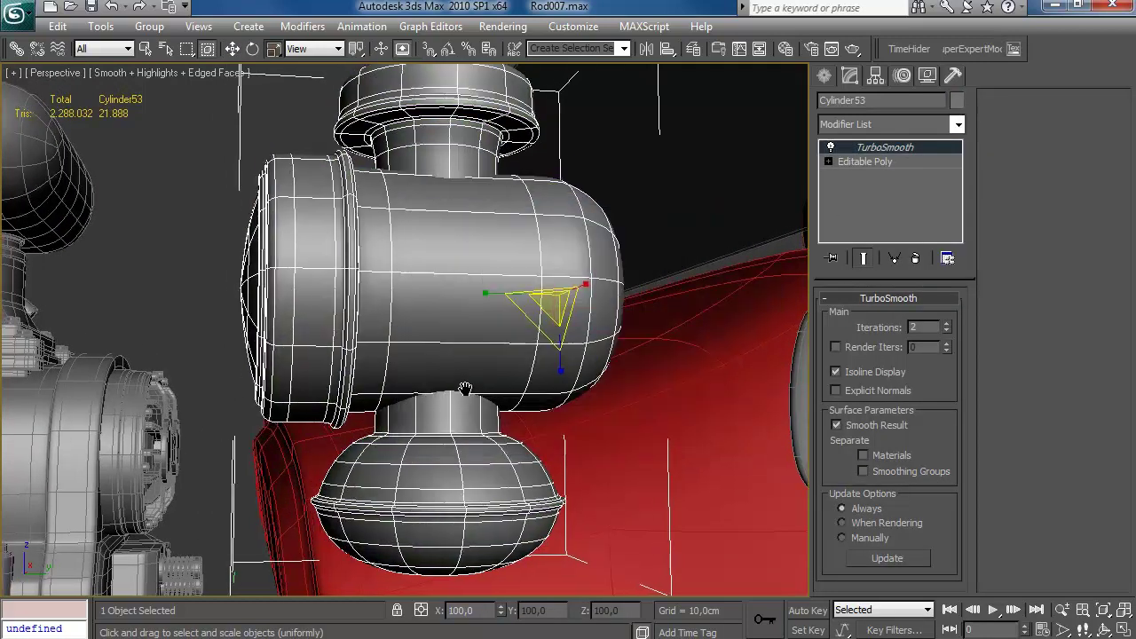
scroll(340, 233, down, 5)
click(340, 232)
scroll(477, 315, down, 10)
key(F4)
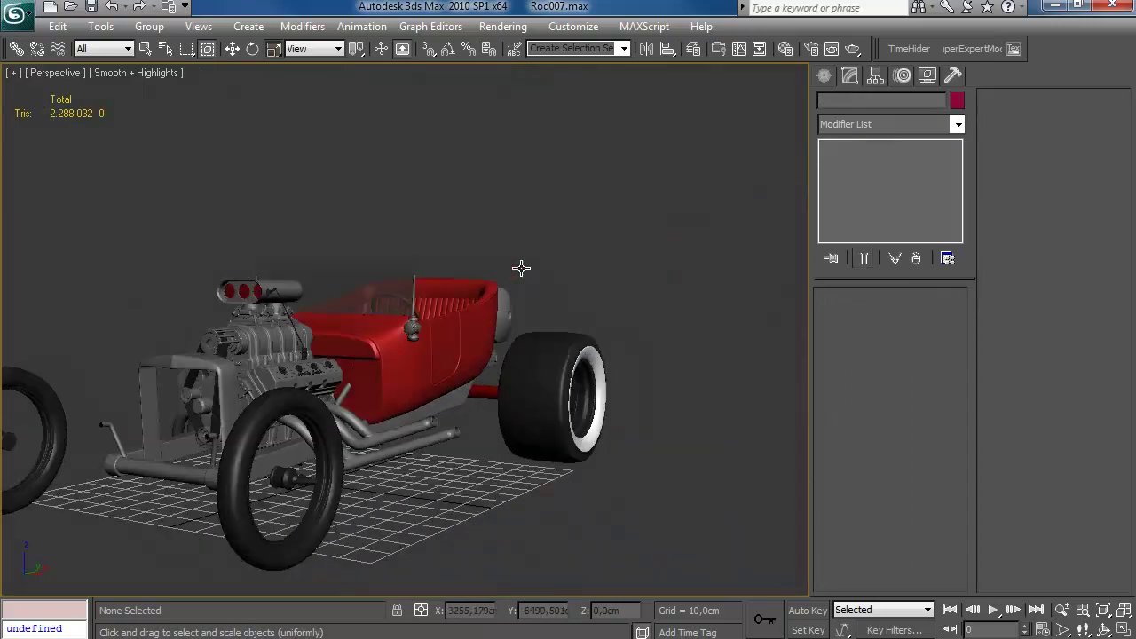
scroll(488, 273, up, 10)
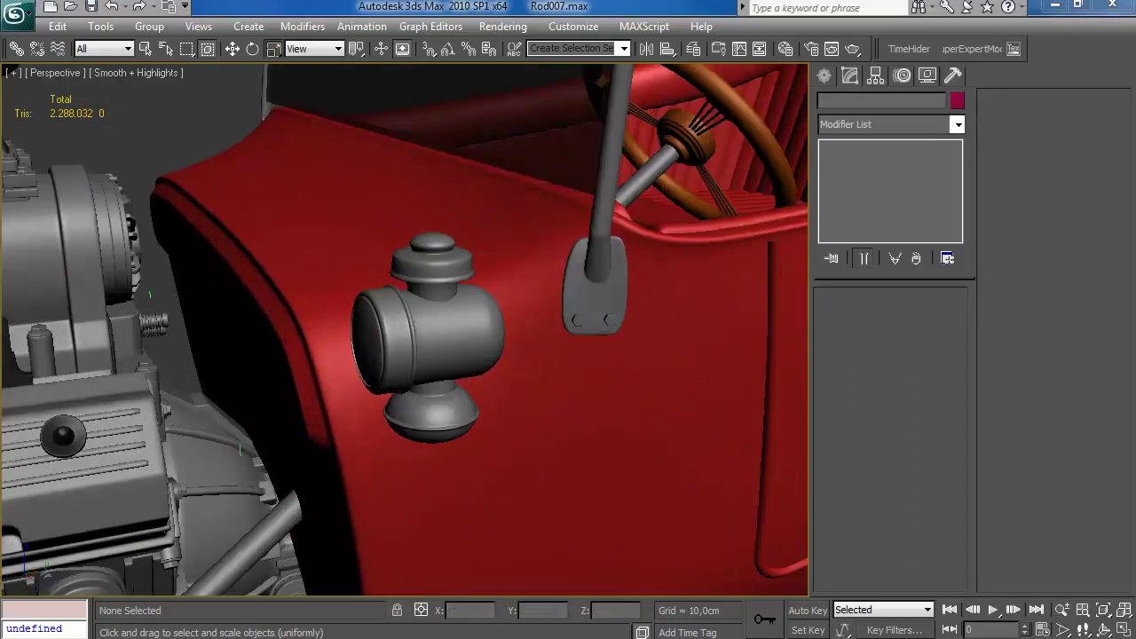
Step: Compare the lamp with the reference photo and select the polygons on top of its cap knob
key(alt+Tab)
key(alt+Tab)
click(417, 329)
click(865, 162)
click(908, 336)
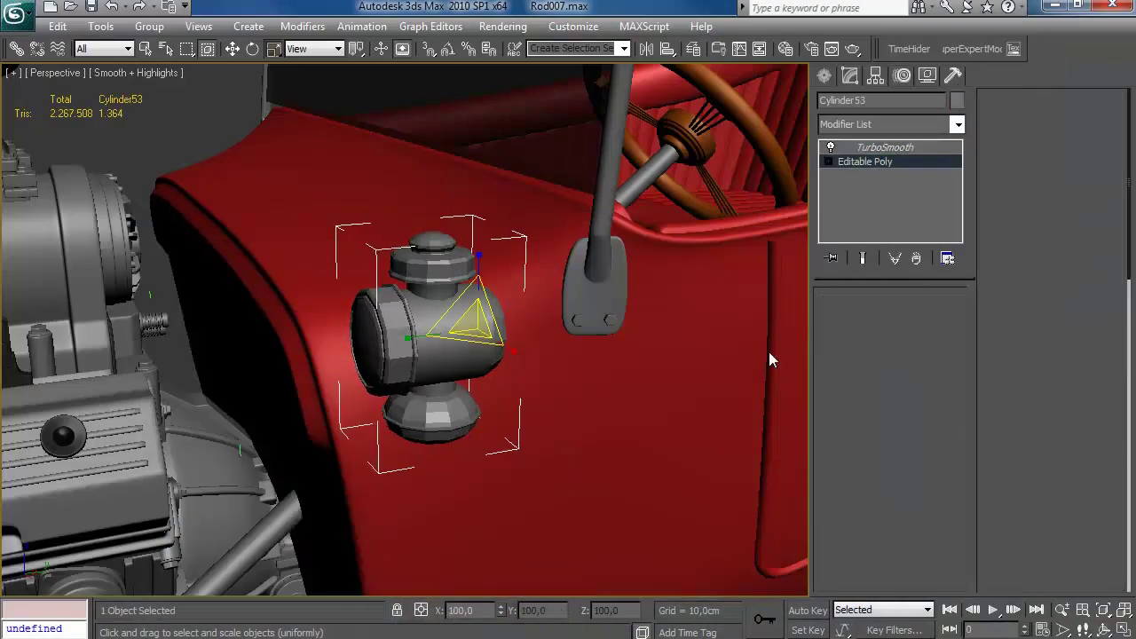
scroll(486, 297, up, 3)
drag(466, 240, 467, 241)
alt+middle_drag(467, 241, 948, 351)
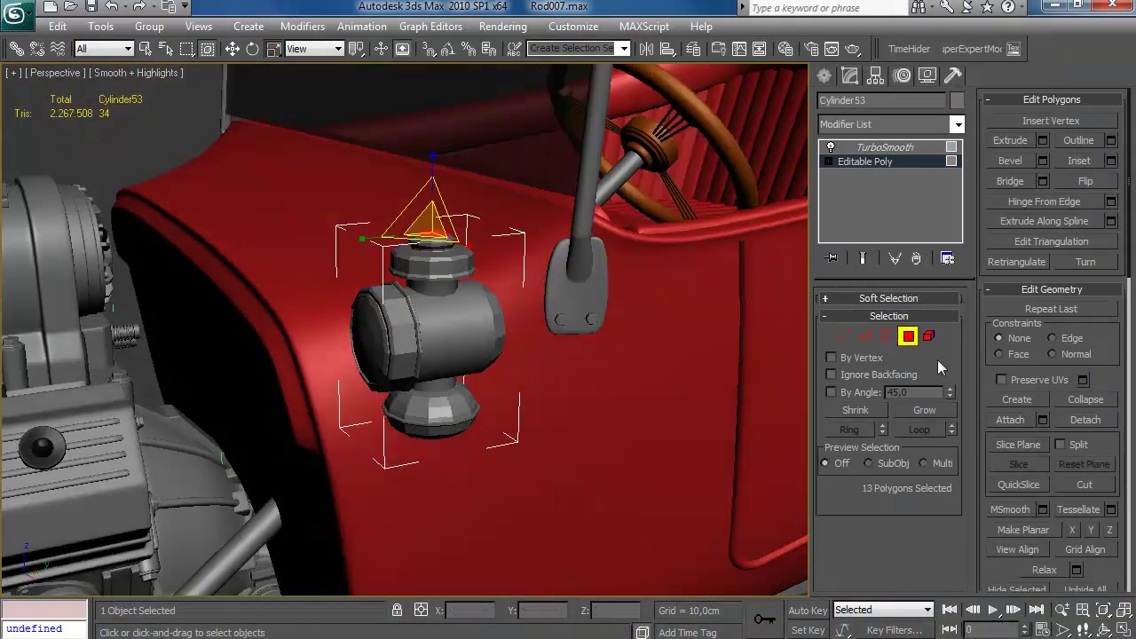
Step: Grow the polygon selection to cover the whole top cap and scale the cap up slightly
click(927, 411)
click(927, 410)
alt+middle_drag(622, 293, 418, 269)
drag(414, 276, 414, 278)
alt+middle_drag(415, 278, 484, 201)
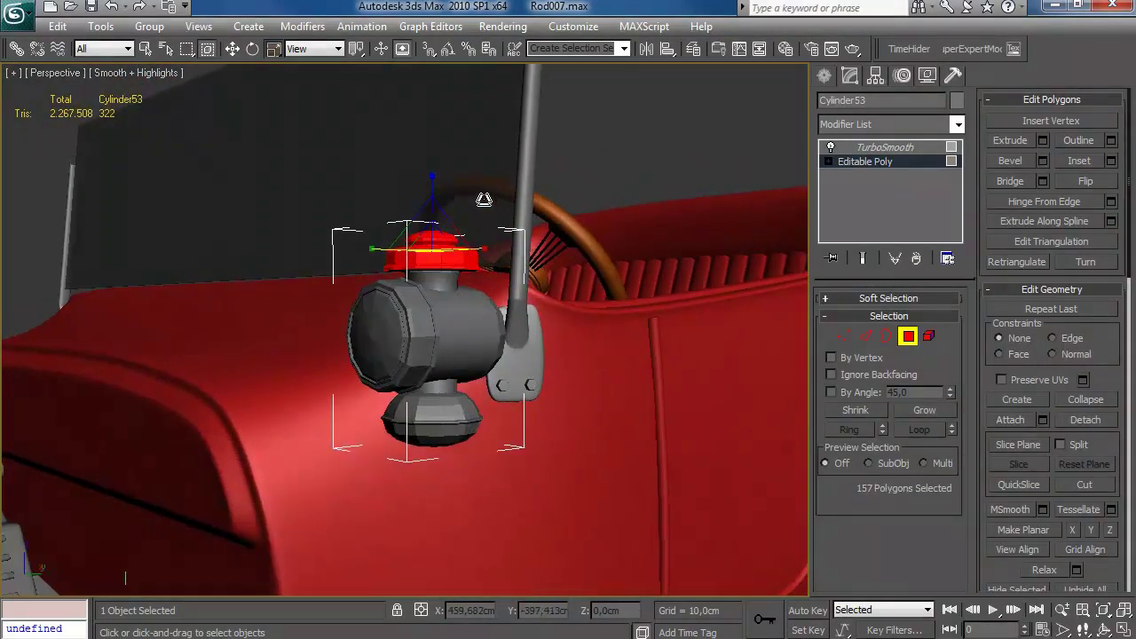
click(908, 339)
Step: Select the lamp beside the windshield bracket and scale its whole geometry at element level to fit the car
click(591, 257)
scroll(590, 257, down, 6)
alt+middle_drag(571, 266, 439, 357)
scroll(439, 356, up, 5)
click(415, 364)
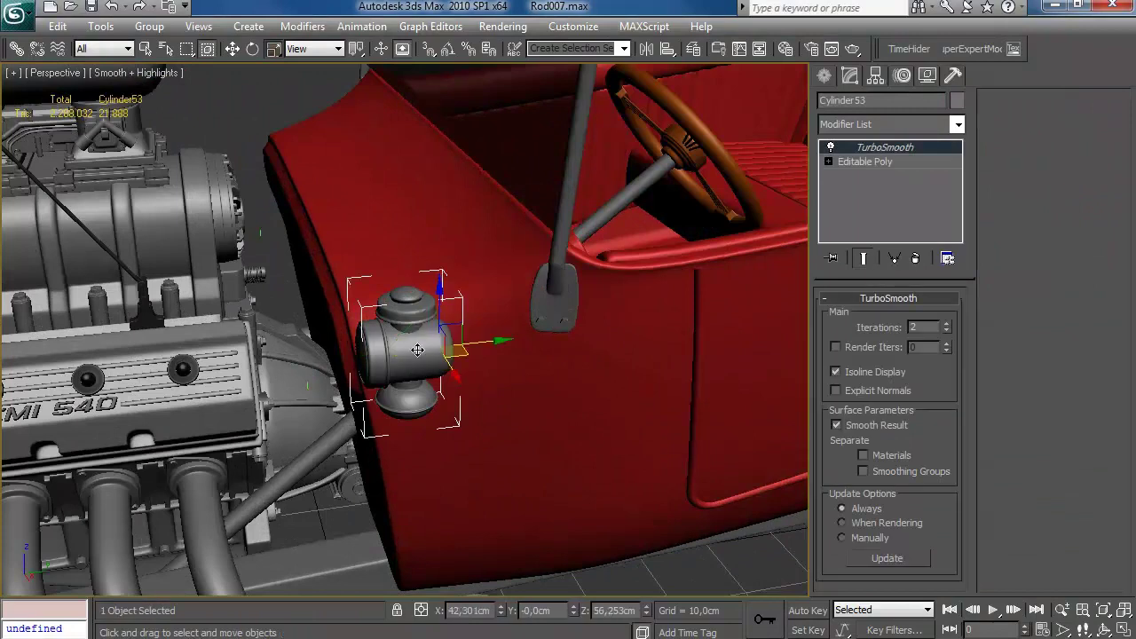
key(w)
alt+middle_drag(532, 355, 526, 332)
click(864, 162)
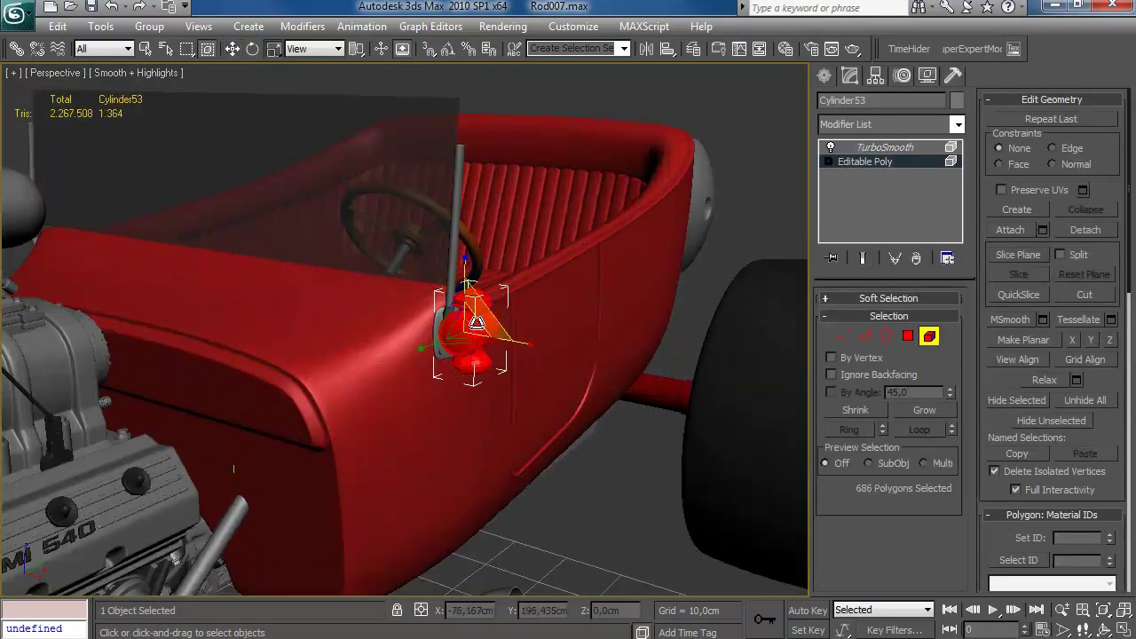
click(930, 339)
Step: Move the lamp sideways along the X axis to sit against the windshield bracket
click(825, 76)
alt+middle_drag(553, 271, 585, 265)
key(w)
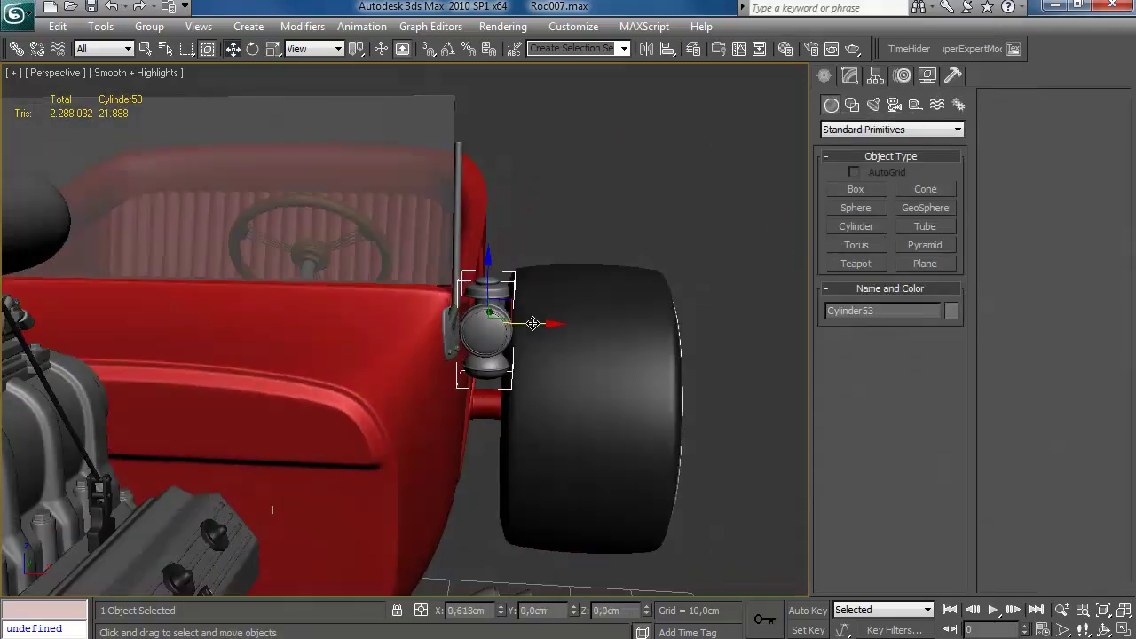
scroll(532, 323, down, 3)
alt+middle_drag(531, 323, 356, 144)
Step: Mirror a copy of the lamp to the opposite side of the windshield
click(109, 26)
click(109, 27)
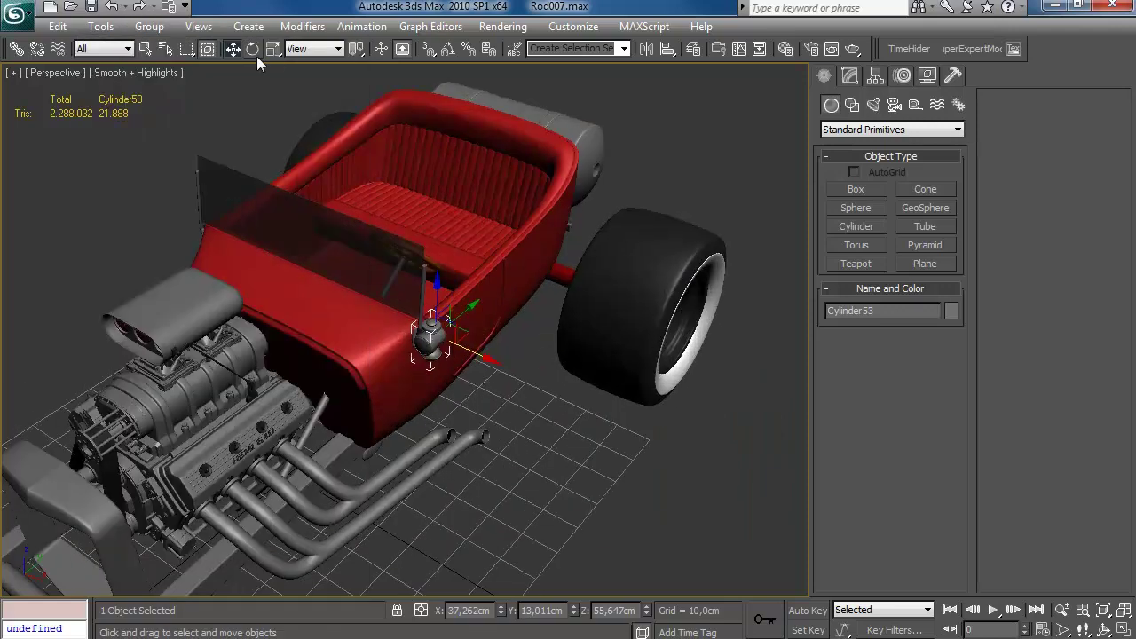
click(100, 27)
click(125, 279)
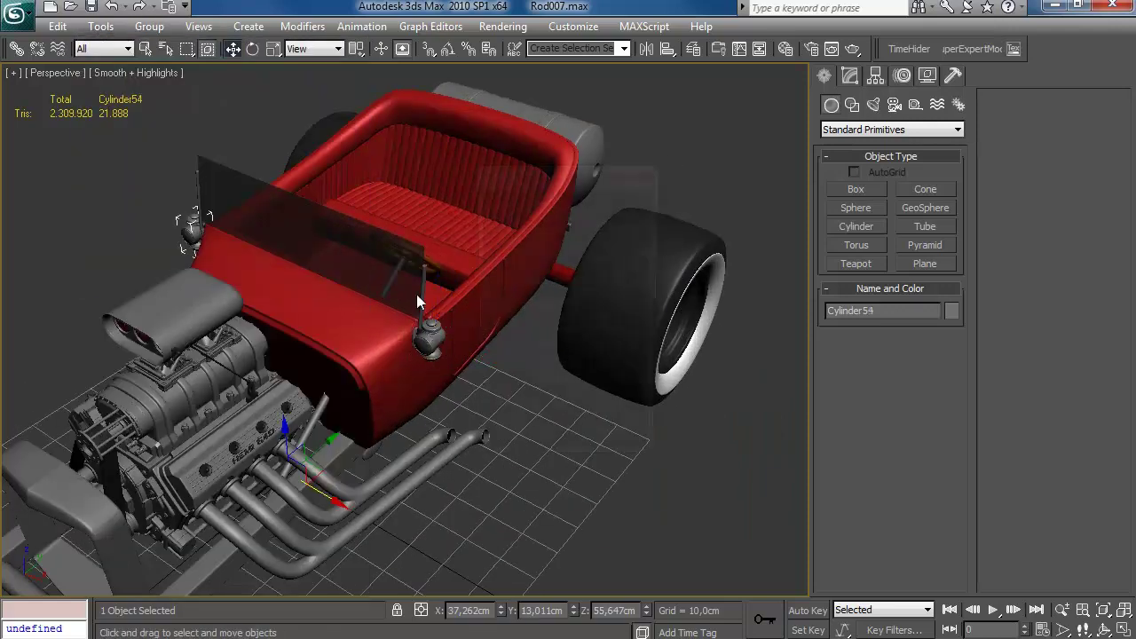
click(517, 380)
Step: Clone the original lamp, move the clone to the rear near the fuel tank and turn it 180° to face backward
click(435, 341)
alt+middle_drag(435, 341, 367, 240)
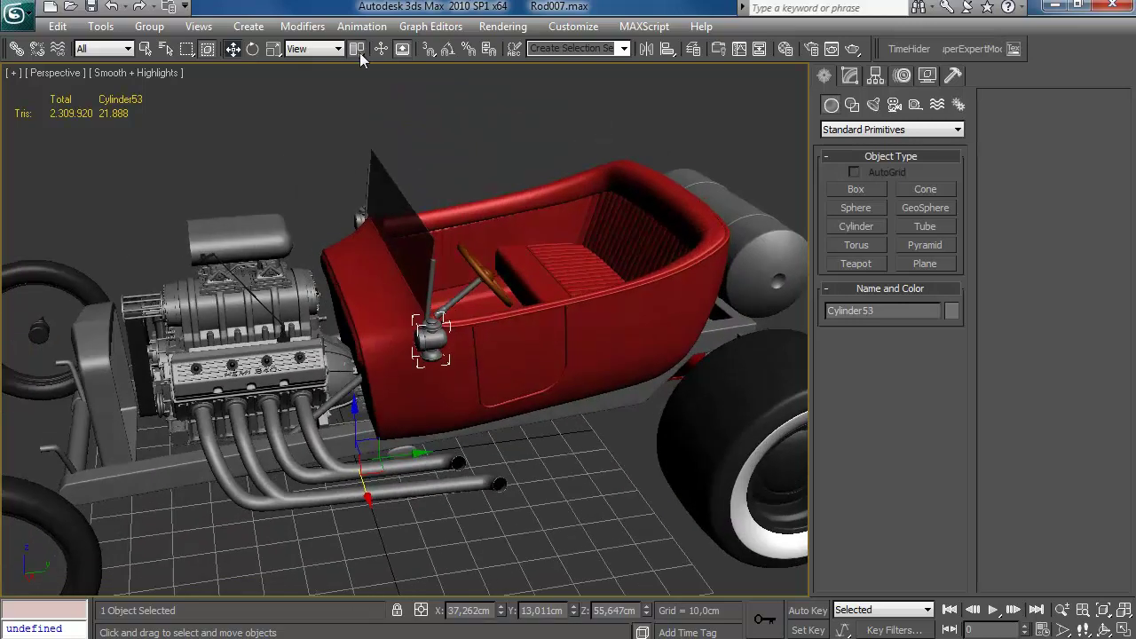
key(ctrl+v)
click(581, 403)
scroll(393, 355, up, 8)
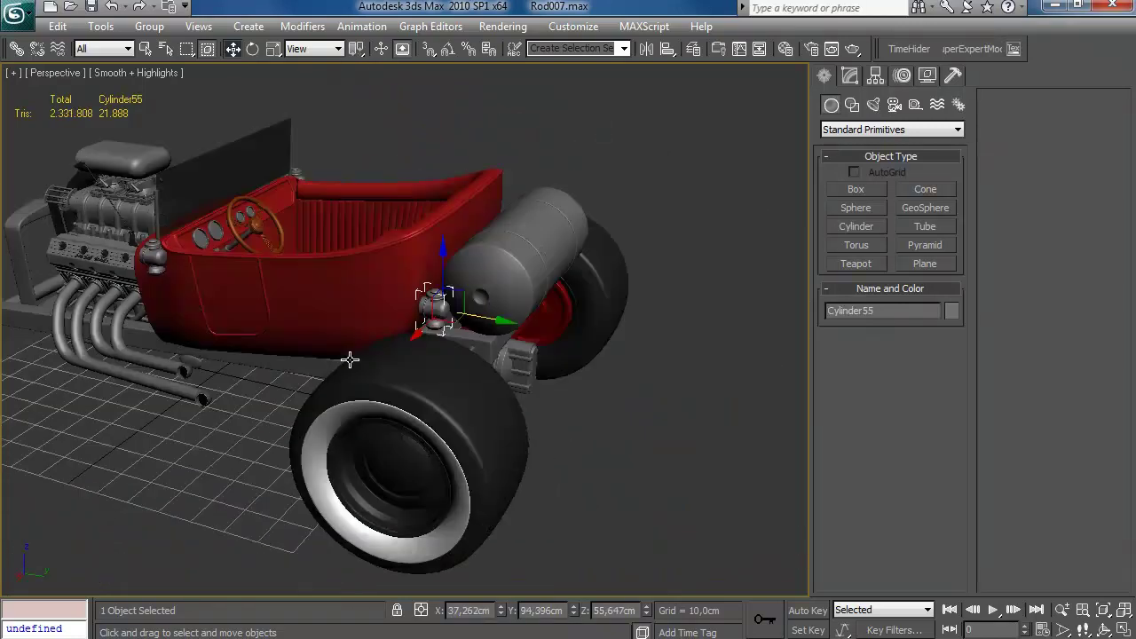
drag(362, 294, 710, 247)
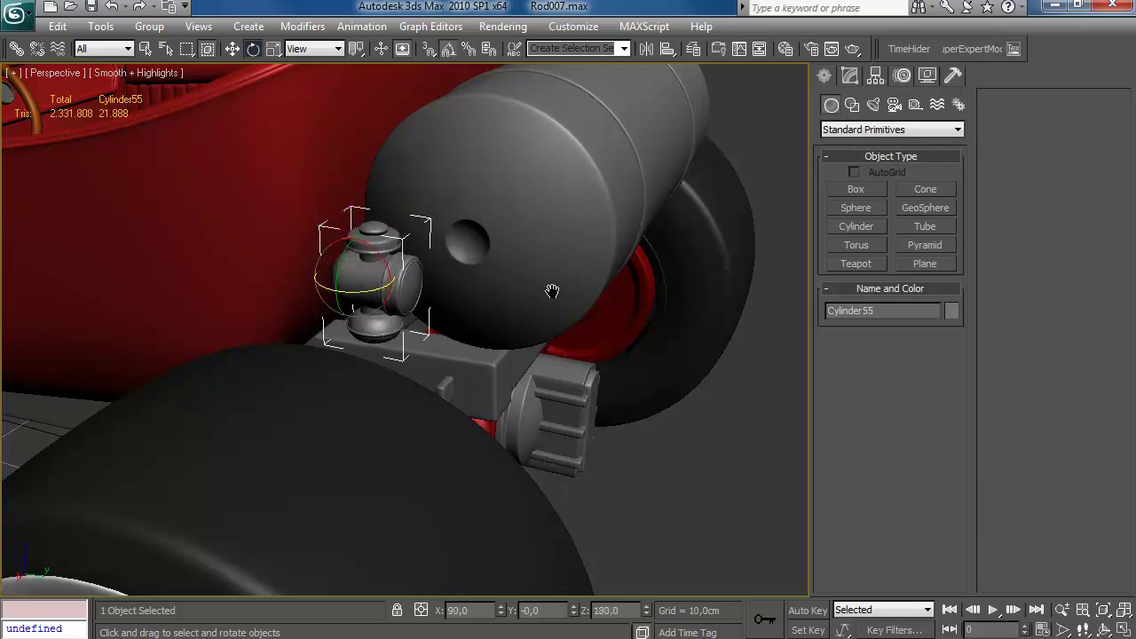
Step: Move the cloned lamp behind the fuel tank and adjust its position at the rear frame after checking the reference
key(w)
drag(482, 319, 577, 334)
alt+middle_drag(577, 334, 448, 257)
alt+middle_drag(544, 344, 435, 544)
click(660, 261)
key(alt+Tab)
mouse_move(254, 626)
click(257, 550)
scroll(381, 452, up, 5)
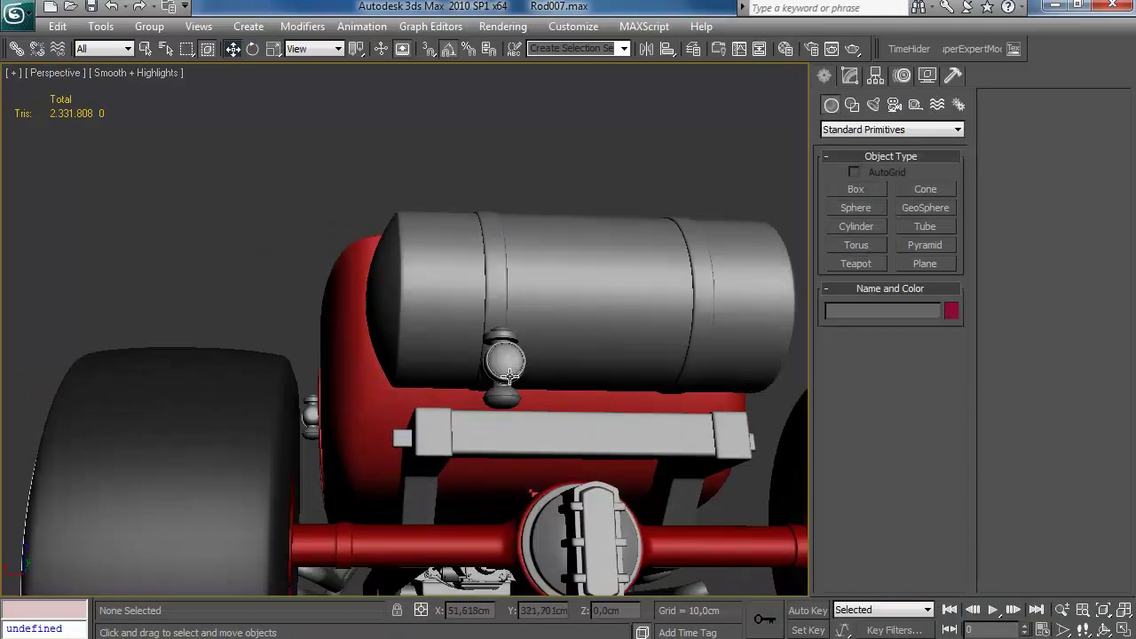
alt+middle_drag(491, 446, 462, 380)
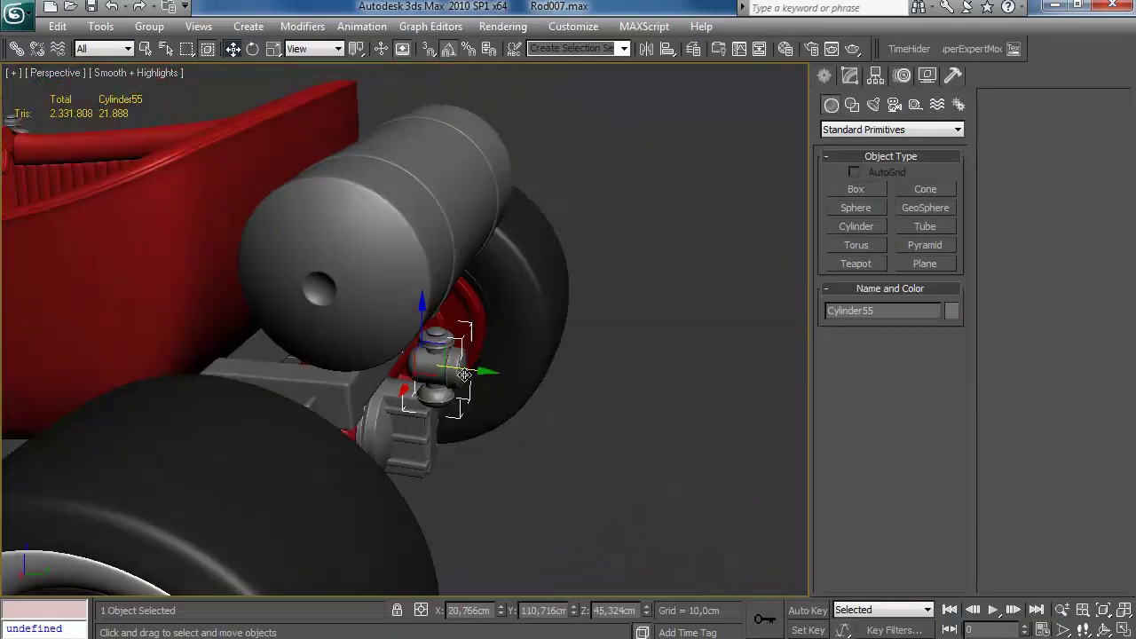
Step: Mirror a copy of the rear lamp to the other side of the car
click(100, 26)
click(204, 274)
click(517, 378)
click(544, 408)
scroll(473, 304, down, 5)
alt+middle_drag(473, 304, 515, 293)
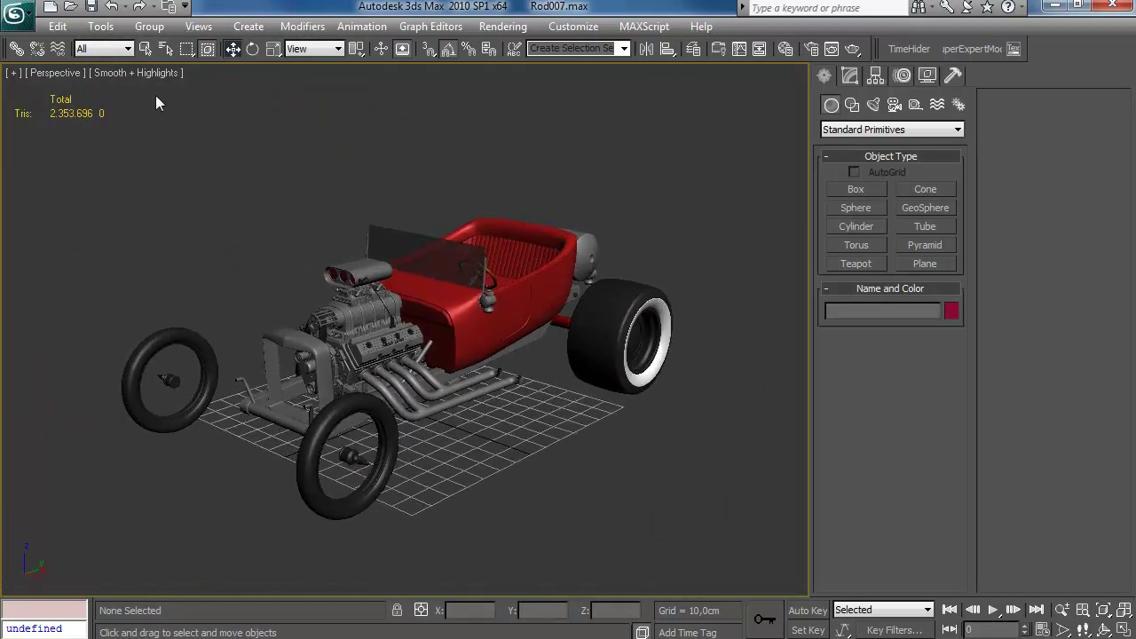
Step: Save the scene as a new incremental file, Rod008.max
click(16, 14)
click(68, 209)
click(409, 379)
Step: Show layer 0 (default), clone the low-poly headlight bowl as an instance named HPlight, and hide the layer again
alt+middle_drag(497, 320, 594, 106)
scroll(490, 326, up, 4)
scroll(494, 324, up, 3)
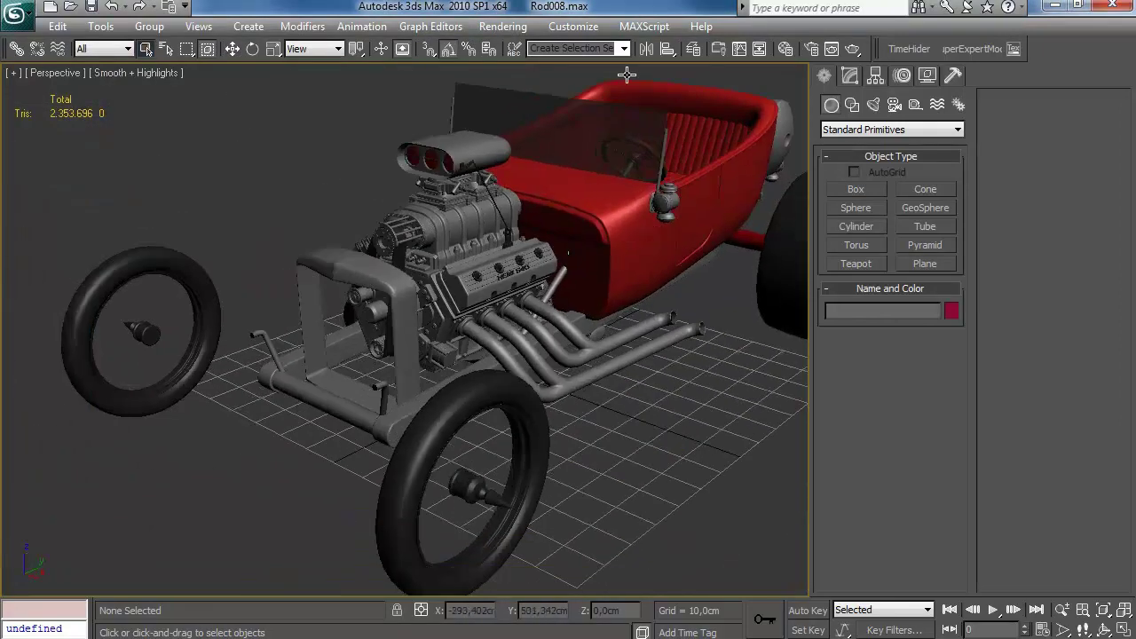
click(693, 49)
click(782, 365)
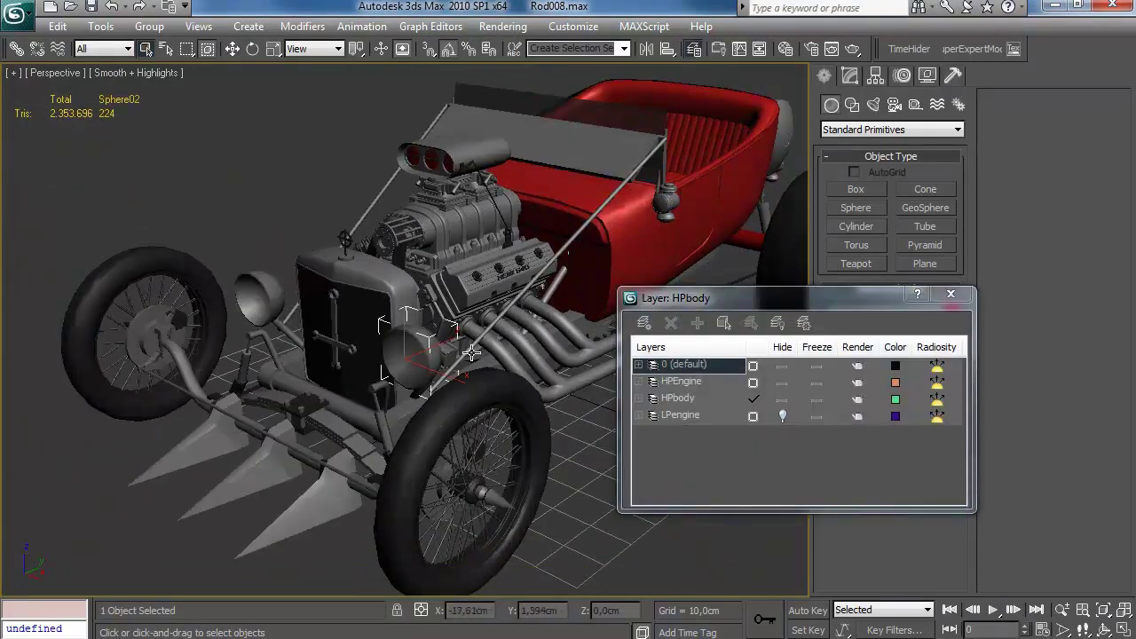
key(ctrl+v)
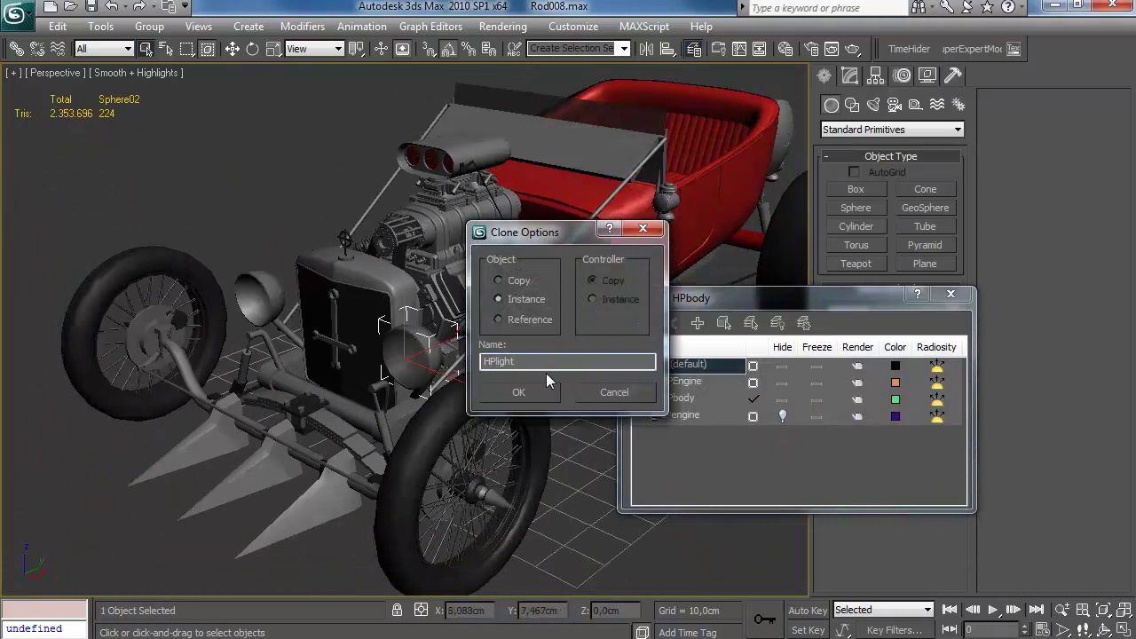
key(Return)
click(782, 365)
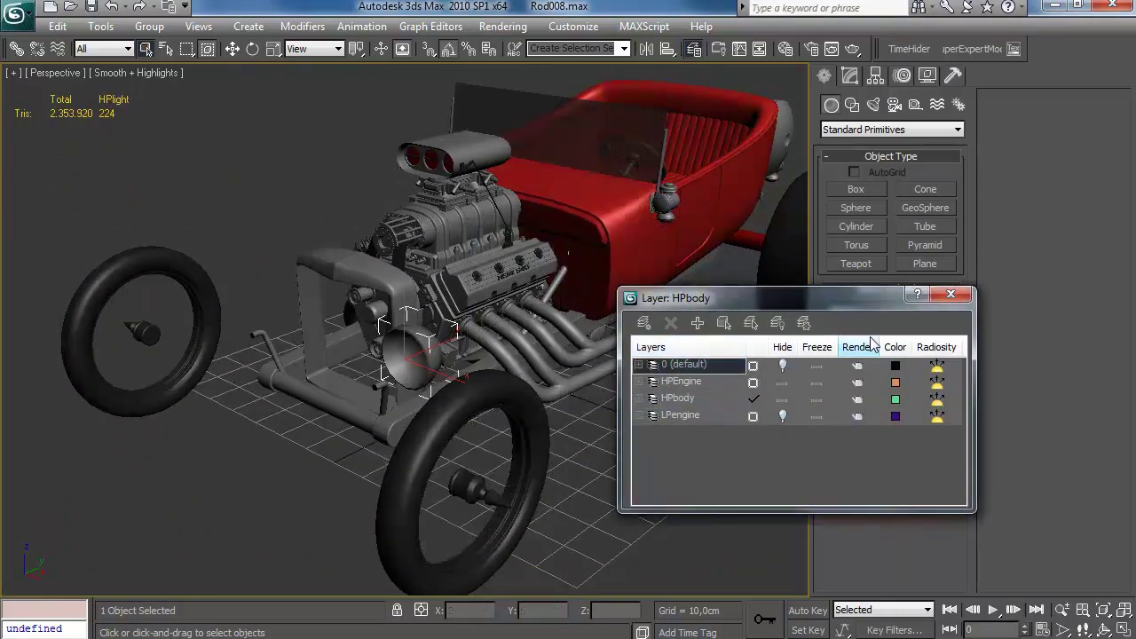
click(951, 294)
Step: Hide everything except the HPlight bowl, turn on edged faces and show its modifier settings
right_click(441, 337)
click(495, 125)
scroll(482, 276, up, 6)
alt+middle_drag(486, 321, 510, 400)
key(F4)
click(850, 77)
Step: Connect the ring of edges running back from the headlight's rim with a new loop slid close to the rim
alt+middle_drag(596, 396, 568, 497)
click(867, 340)
click(460, 339)
alt+middle_drag(460, 341, 429, 422)
key(alt+r)
click(1111, 205)
alt+middle_drag(523, 333, 456, 329)
drag(797, 297, 798, 302)
click(702, 347)
Step: Bevel the polygon band around the headlight opening by local normal into a raised rim, and return to edge selection
click(908, 335)
click(866, 335)
click(388, 456)
click(908, 336)
click(1043, 161)
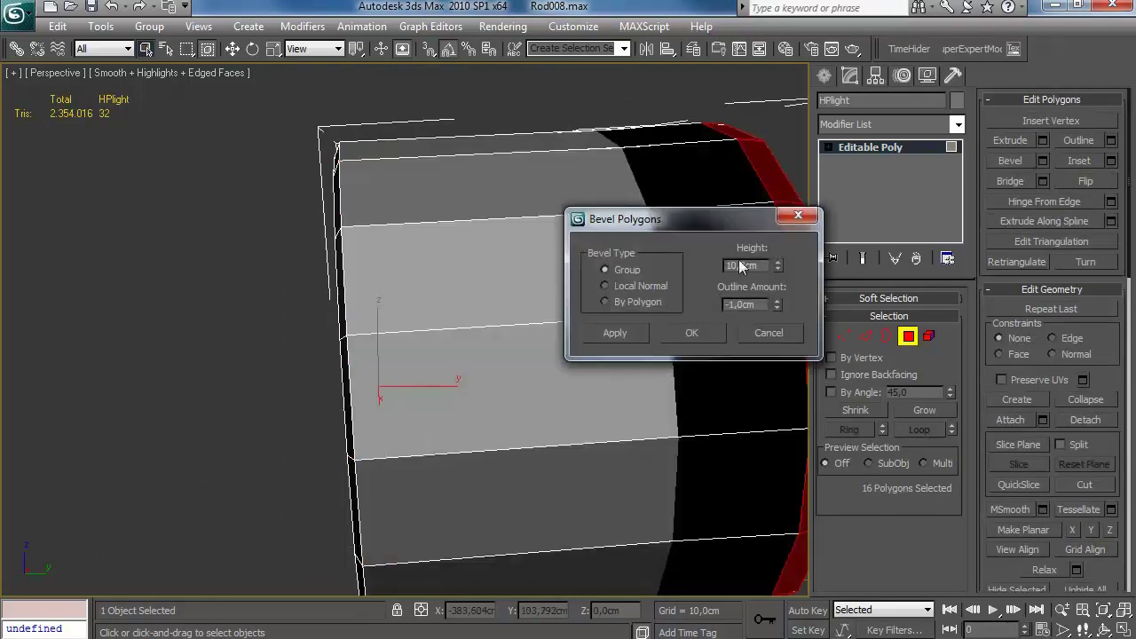
right_click(779, 267)
right_click(778, 306)
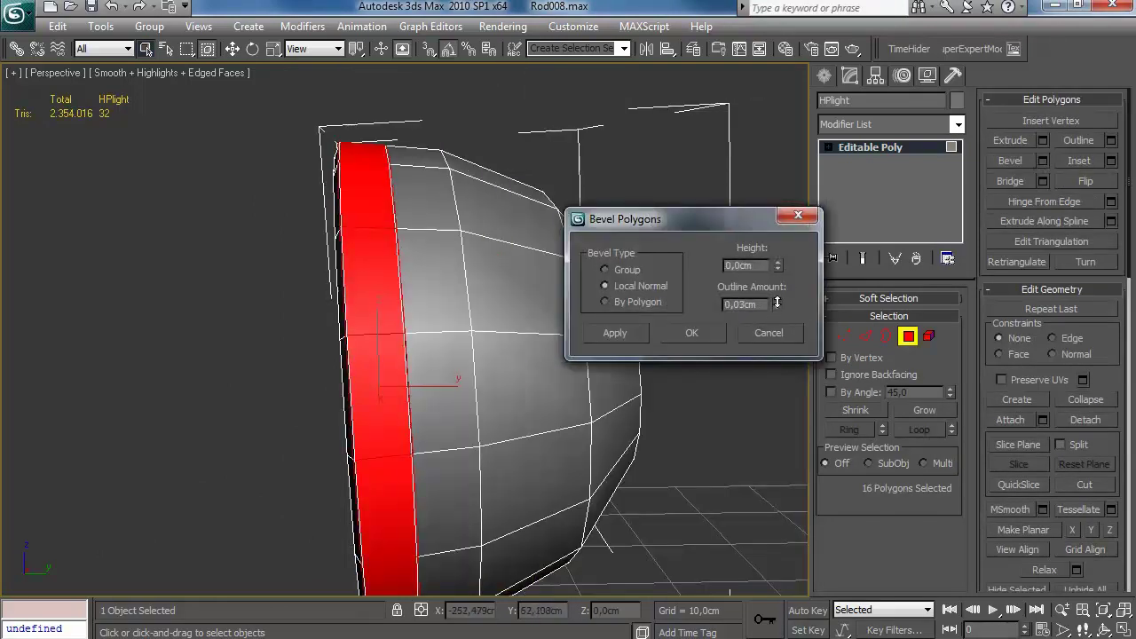
alt+middle_drag(459, 309, 533, 309)
drag(778, 265, 778, 273)
click(693, 333)
alt+middle_drag(568, 353, 484, 357)
click(866, 335)
click(384, 371)
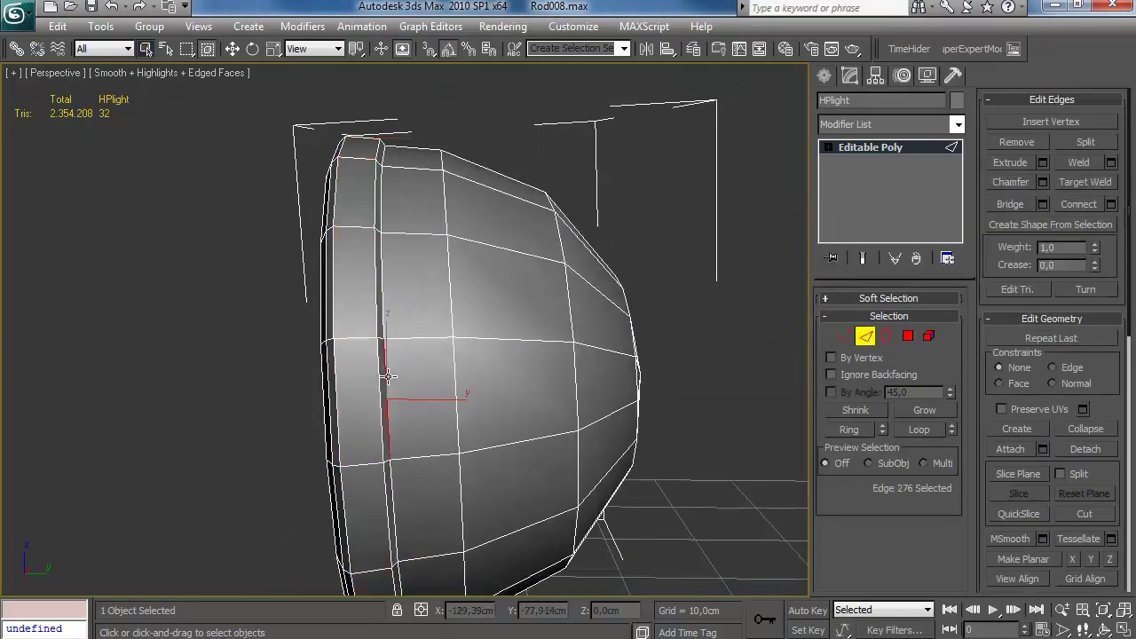
click(1113, 204)
click(764, 343)
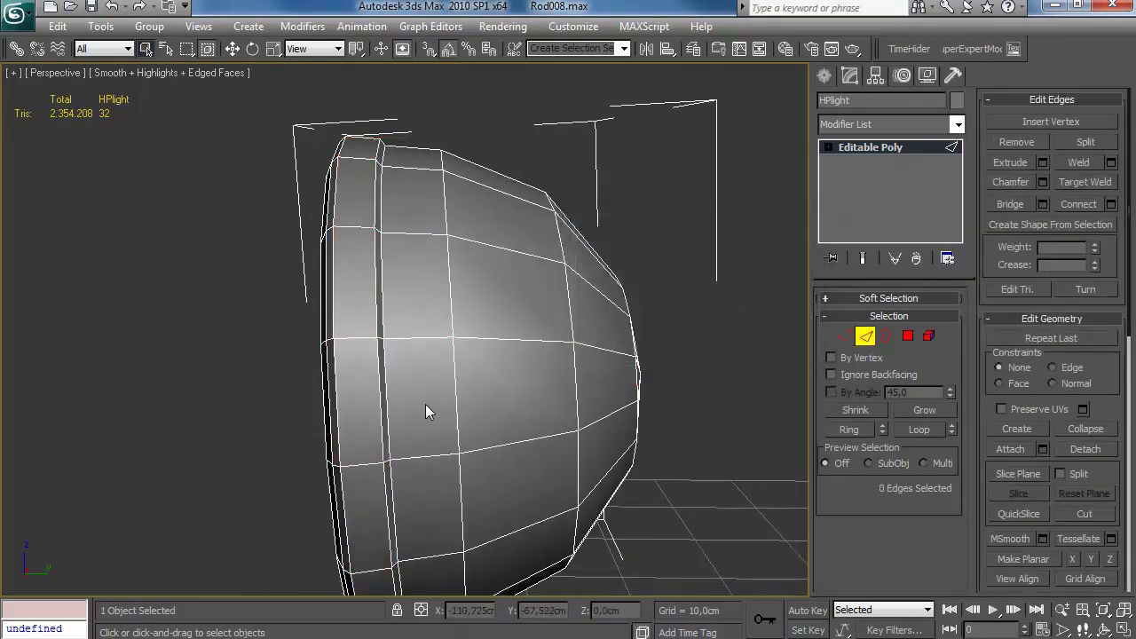
click(1111, 205)
click(762, 341)
Step: Chamfer the edge loop behind the raised rim by 0.02 cm with 1 segment and leave edge editing
click(1042, 182)
drag(646, 264, 649, 265)
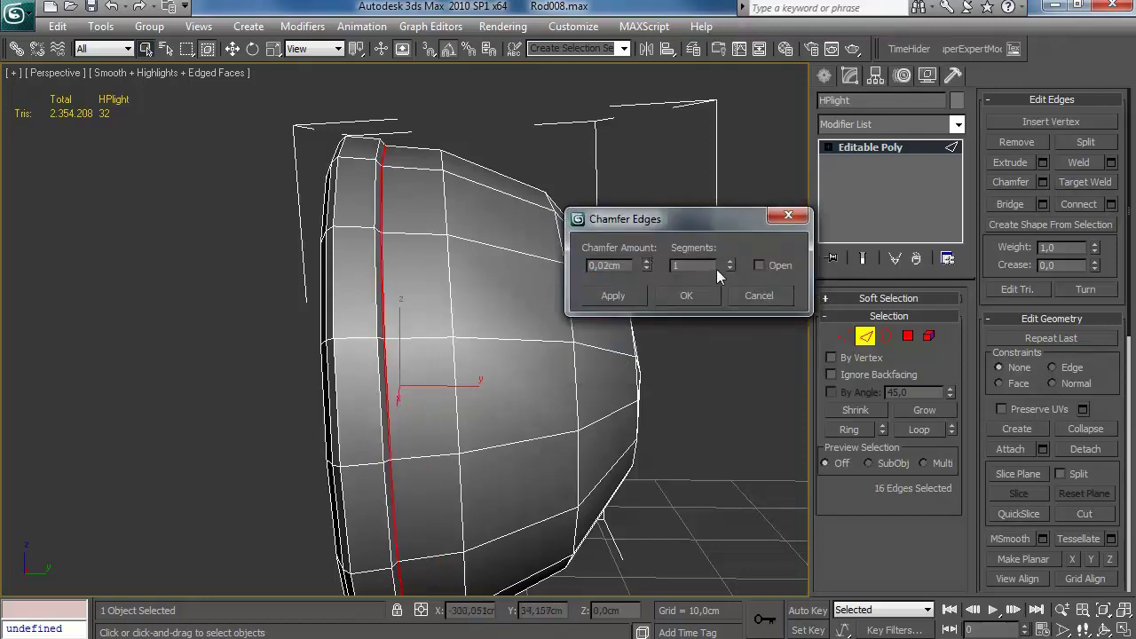
click(689, 300)
alt+middle_drag(490, 294, 567, 267)
click(854, 149)
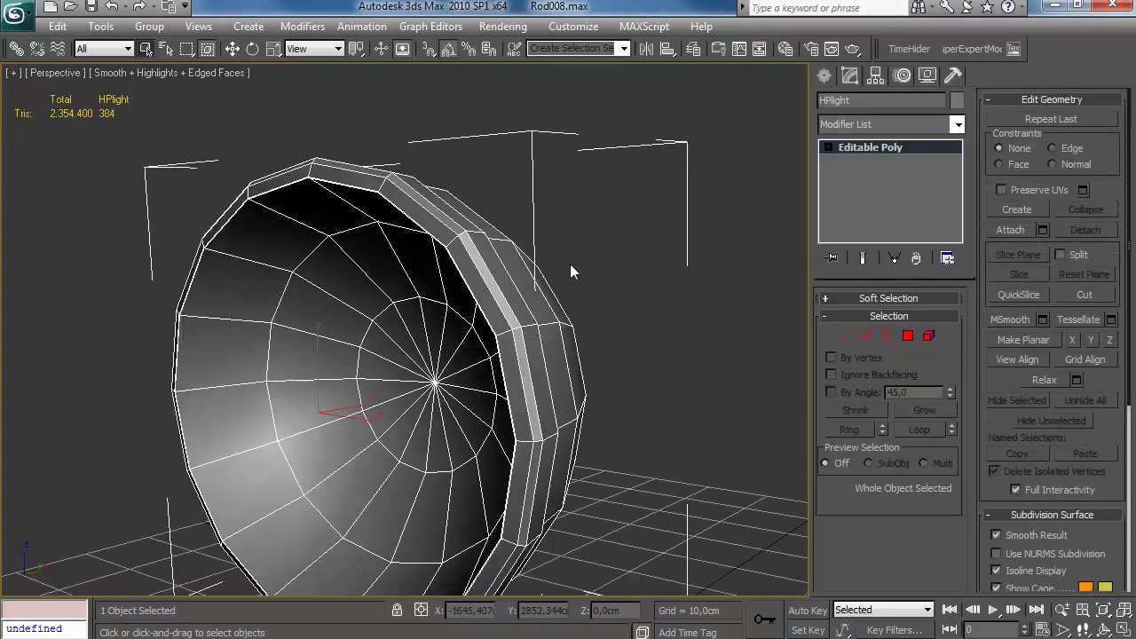
Step: Hide the HPbody layer, show layer 0 (default) and select the low-poly headlight bowl beside the grille
scroll(566, 227, down, 6)
alt+middle_drag(565, 223, 551, 243)
key(z)
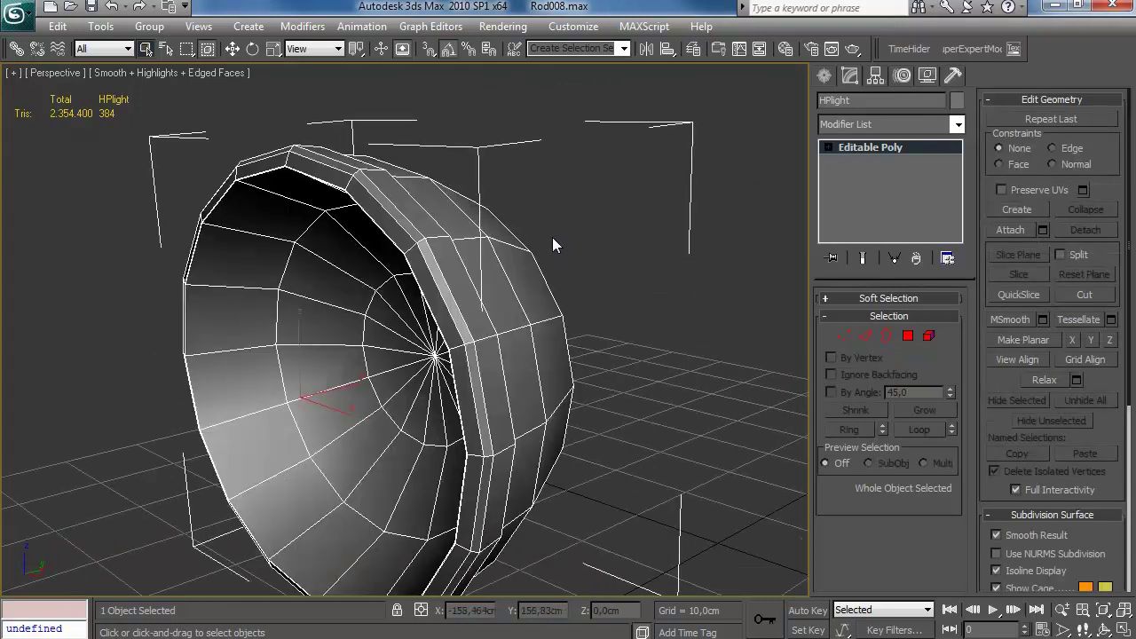
scroll(785, 225, down, 1)
scroll(602, 201, down, 4)
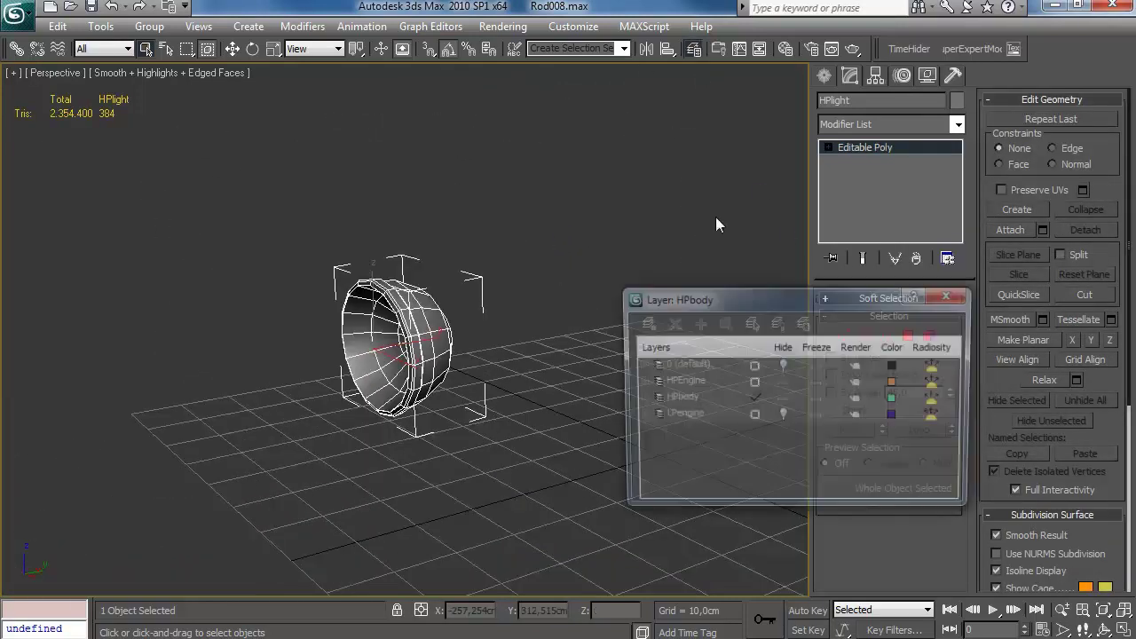
click(782, 399)
click(783, 365)
scroll(398, 352, up, 5)
alt+middle_drag(399, 352, 458, 373)
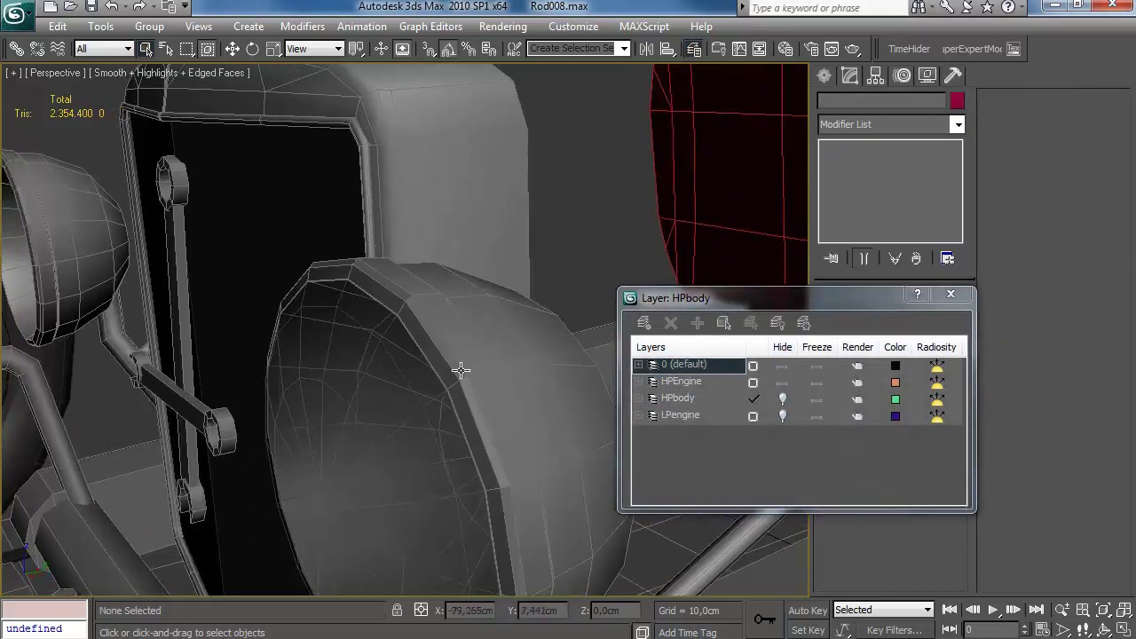
click(458, 373)
click(953, 295)
Step: Remove the extra edge loops behind the low-poly headlight's rim together with their vertices
click(865, 337)
alt+middle_drag(635, 360, 373, 413)
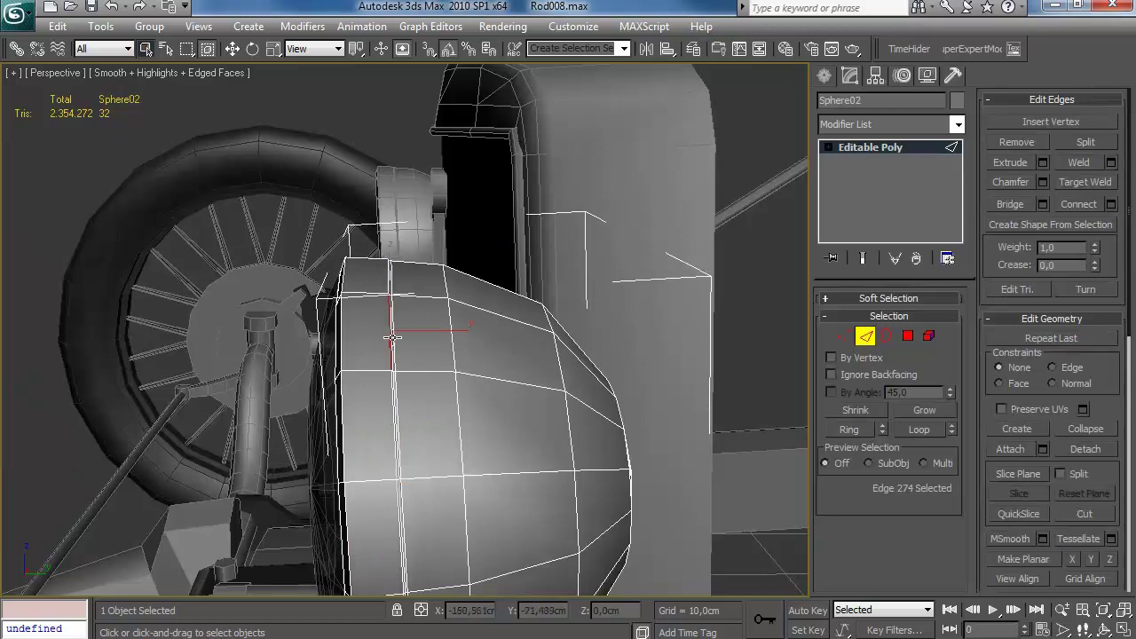
key(alt+l)
key(ctrl+BackSpace)
alt+middle_drag(394, 319, 506, 321)
click(867, 338)
Step: Show the HPbody layer, hide layer 0 (default) and select the HPlight bowl
middle_drag(718, 254, 634, 236)
scroll(634, 236, down, 5)
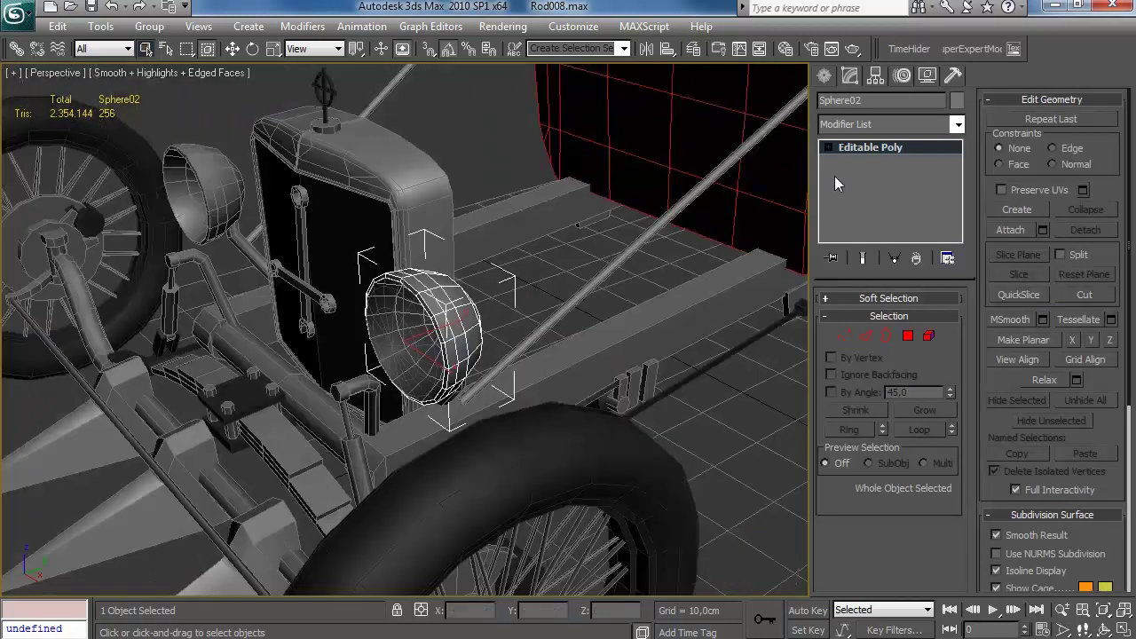
click(693, 50)
click(782, 400)
click(783, 366)
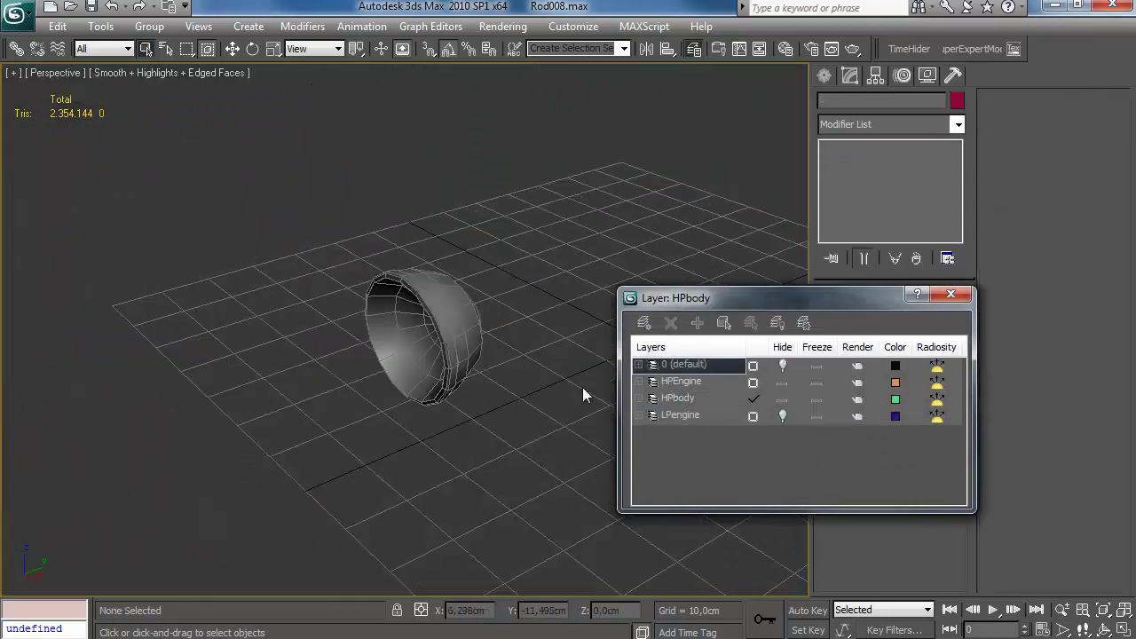
click(465, 346)
click(950, 294)
middle_drag(664, 308, 671, 323)
Step: Hide the HPEngine layer and unhide all the individually hidden body objects
click(695, 50)
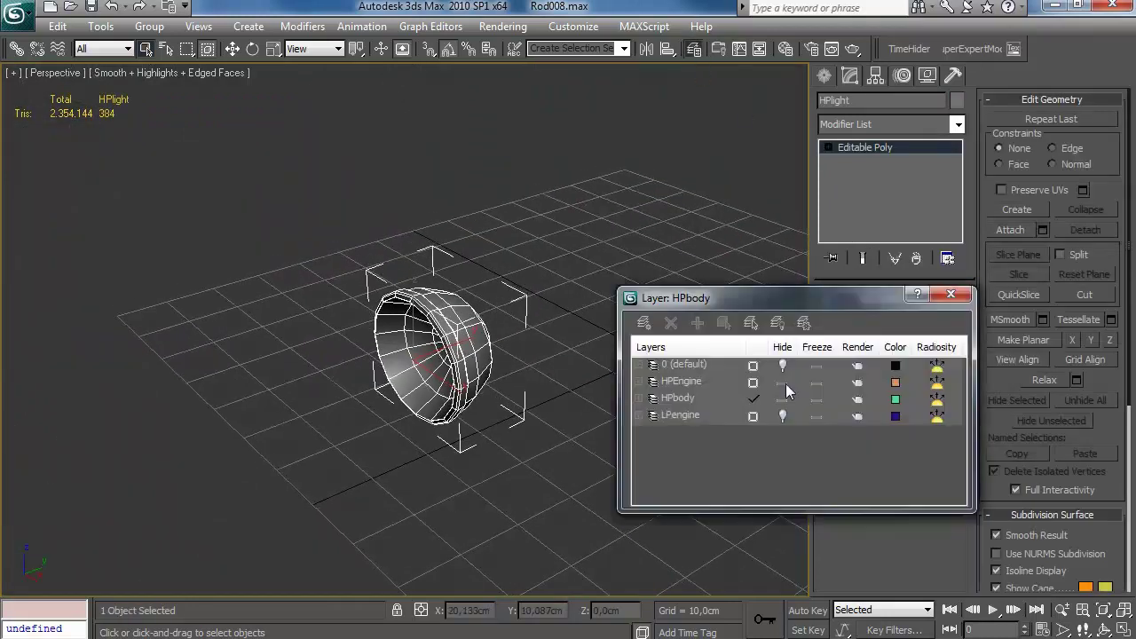
middle_drag(628, 223, 533, 227)
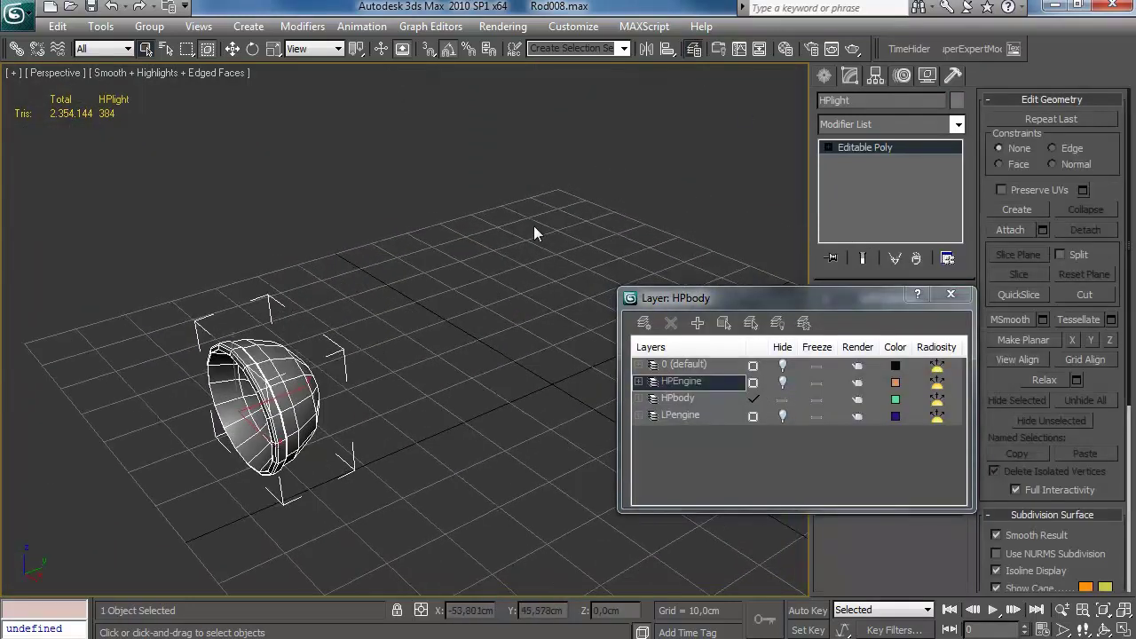
right_click(438, 299)
click(481, 216)
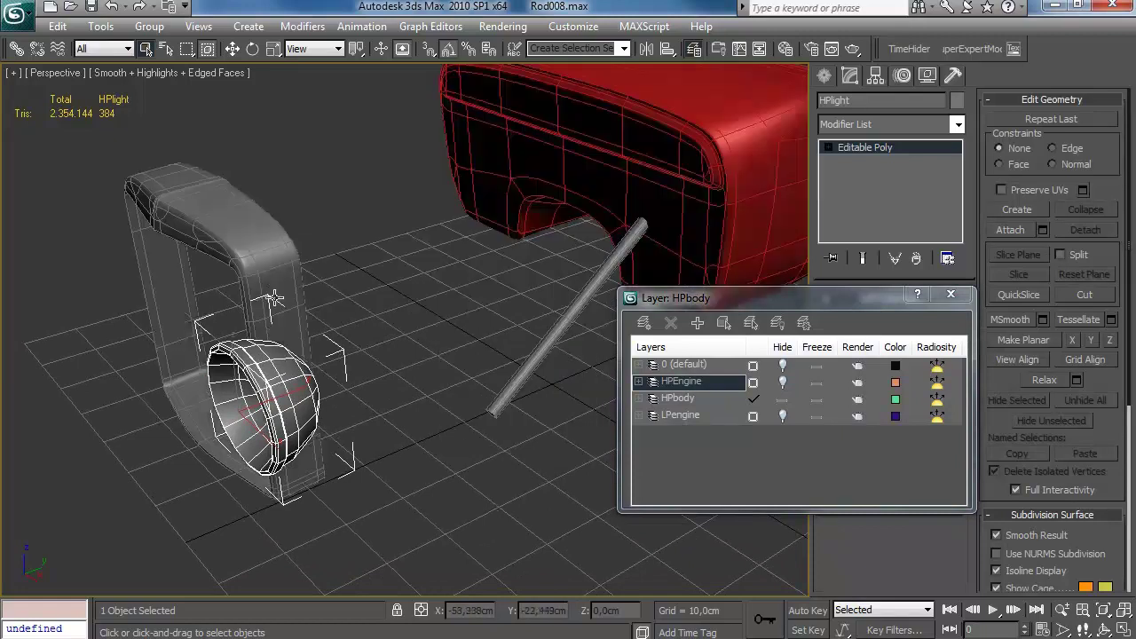
Step: Copy the TurboSmooth modifier from HPGrille and paste it onto the HPlight bowl
click(285, 303)
right_click(868, 154)
click(903, 221)
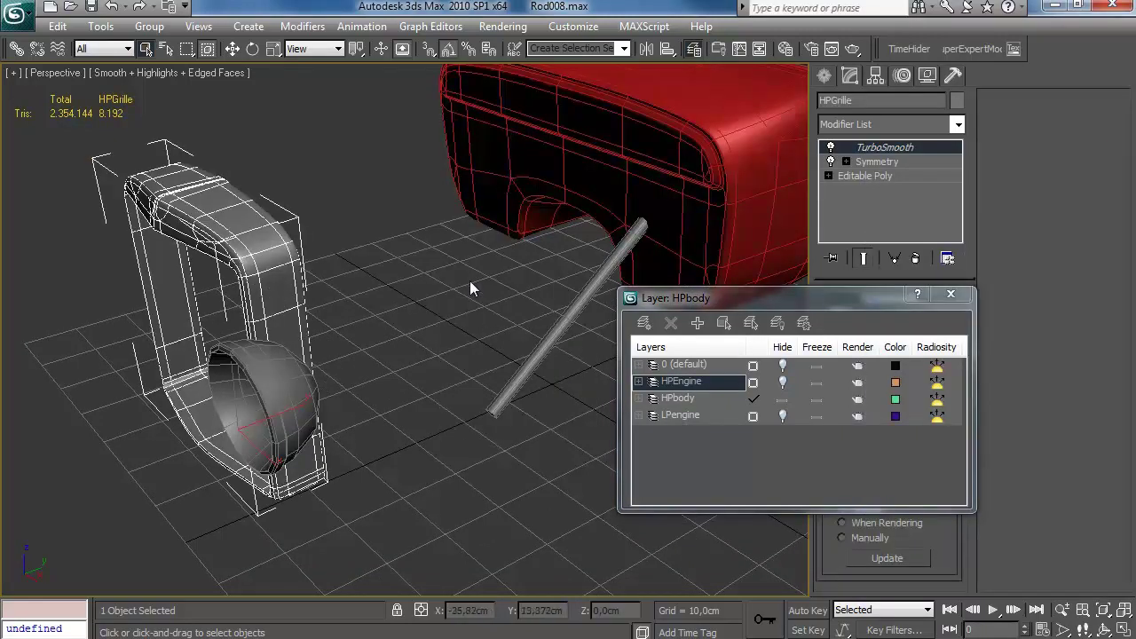
click(315, 404)
right_click(874, 147)
click(905, 153)
Step: Turn off edged faces, inspect the smoothed headlight bowl up close, and close the layer manager
alt+middle_drag(435, 332, 550, 337)
key(F4)
scroll(413, 333, down, 5)
scroll(411, 322, up, 10)
scroll(515, 335, up, 5)
alt+middle_drag(482, 337, 604, 331)
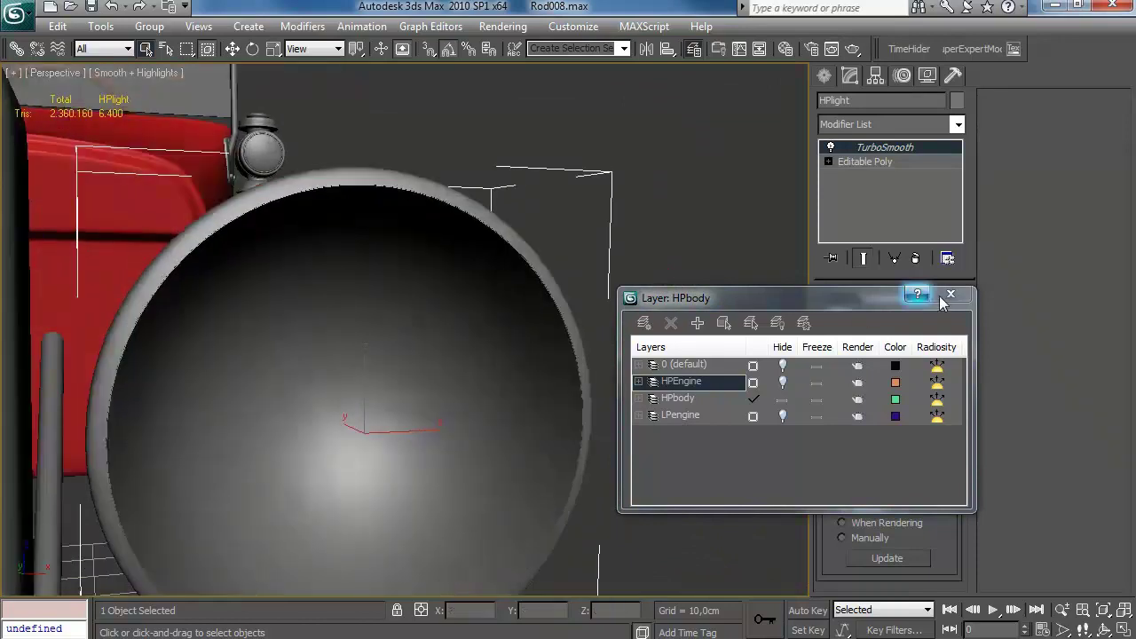
click(951, 293)
Step: Create a small sphere of about 1 cm radius on the headlight bowl's inner surface, using AutoGrid
click(825, 75)
click(855, 208)
click(854, 171)
alt+middle_drag(461, 320, 618, 104)
right_click(351, 384)
Step: Align the sphere to the HPlight bowl
click(694, 49)
click(694, 49)
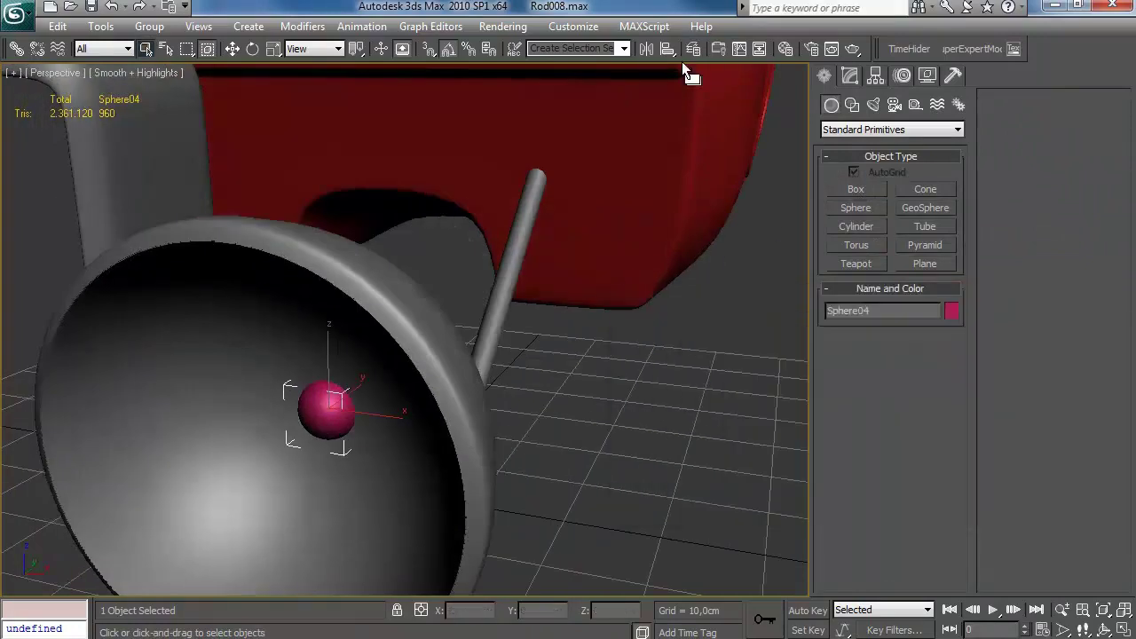
click(667, 49)
click(388, 337)
click(572, 470)
Step: Set the pink bulb sphere's segment count to 12
alt+middle_drag(573, 471, 311, 397)
alt+middle_drag(331, 384, 336, 329)
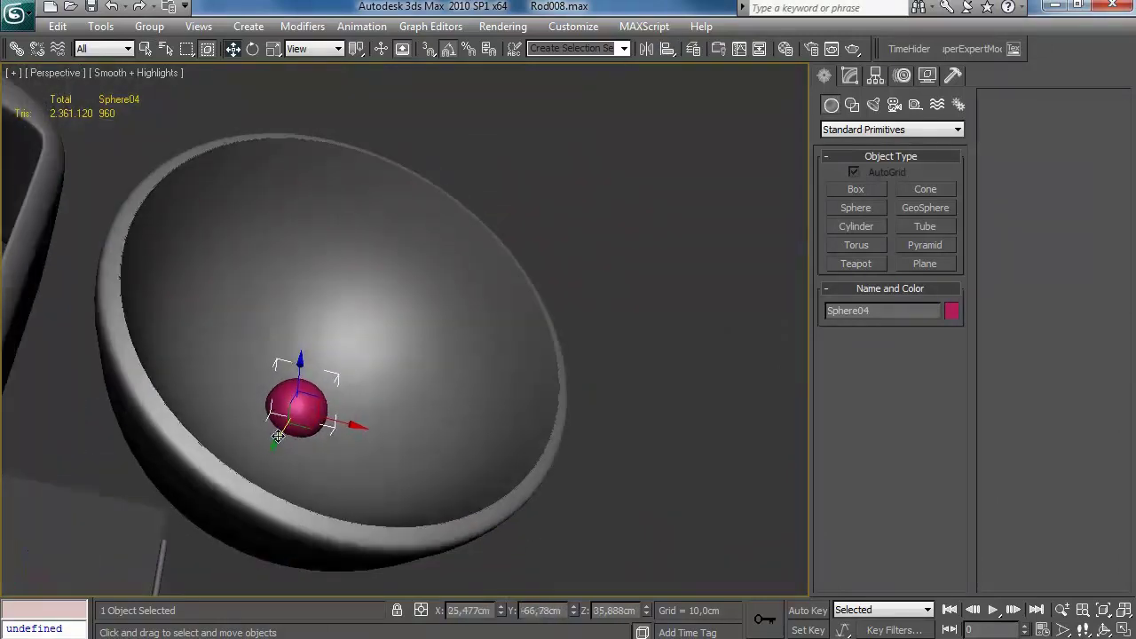
alt+middle_drag(274, 441, 302, 381)
click(850, 75)
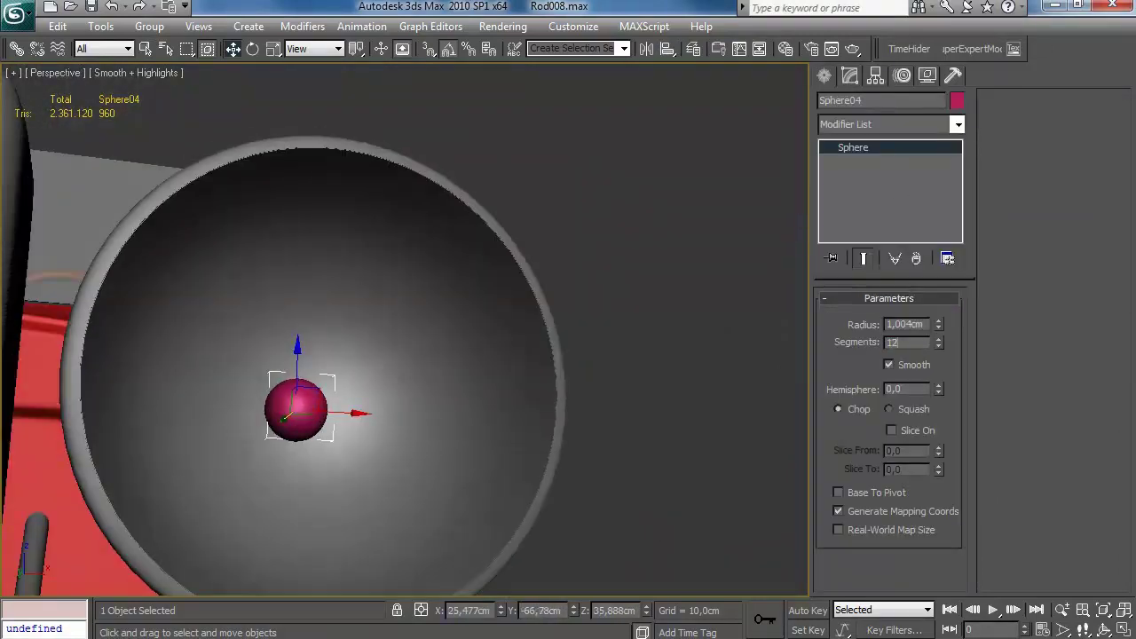
Step: Attach the bulb sphere to the HPlight bowl's editable poly
click(481, 324)
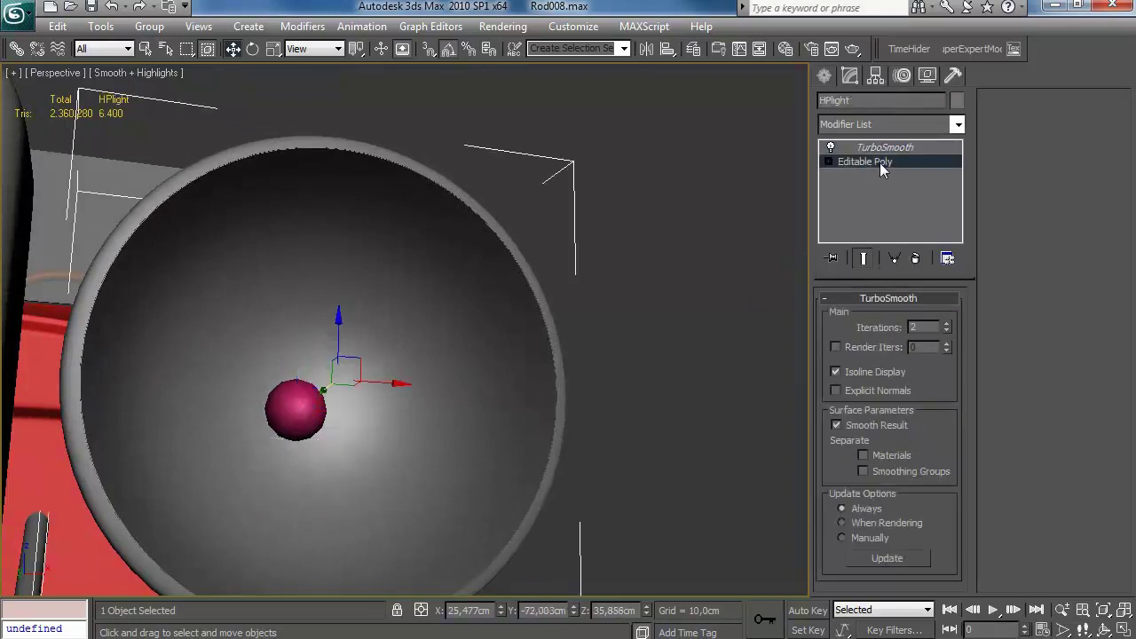
click(878, 164)
click(290, 409)
right_click(291, 409)
click(593, 307)
Step: Select the attached bulb as an element of HPlight and examine how it sits in the smoothed headlight
scroll(524, 325, down, 10)
alt+middle_drag(463, 334, 580, 317)
scroll(578, 286, up, 8)
click(413, 348)
click(878, 163)
key(4)
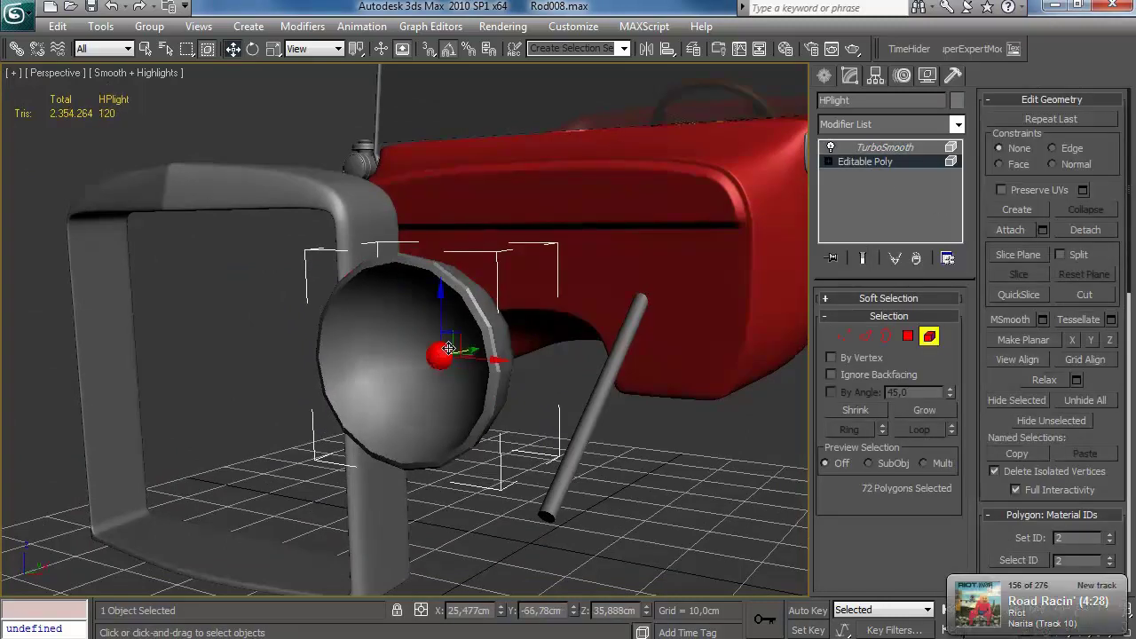
click(698, 469)
scroll(698, 470, down, 2)
alt+middle_drag(697, 470, 609, 132)
scroll(660, 294, down, 4)
scroll(393, 343, up, 3)
scroll(436, 411, up, 3)
scroll(552, 363, down, 5)
Step: Show the 0 (default) layer and clone the front blade nearest the wheel as a copy named HPblade
click(694, 49)
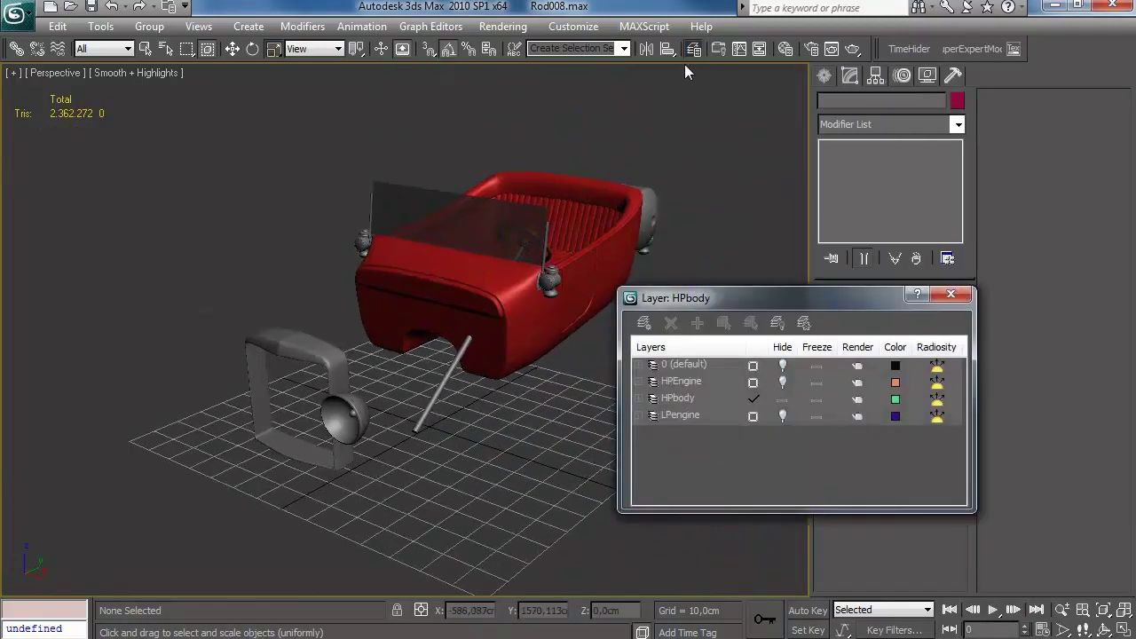
click(782, 365)
click(284, 544)
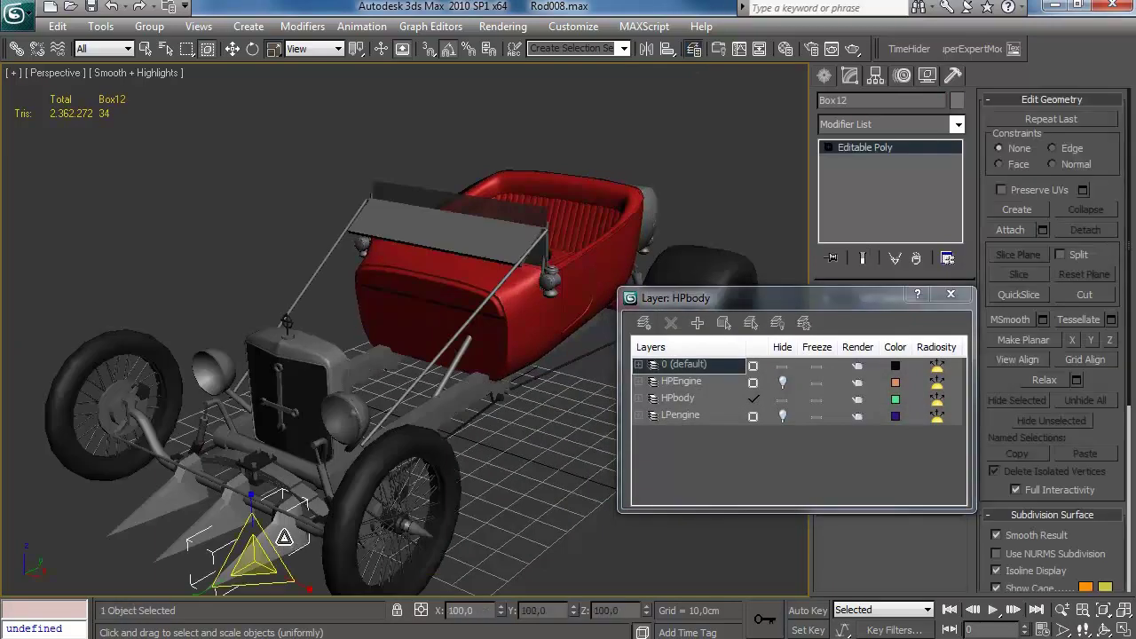
shift+drag(284, 544, 285, 538)
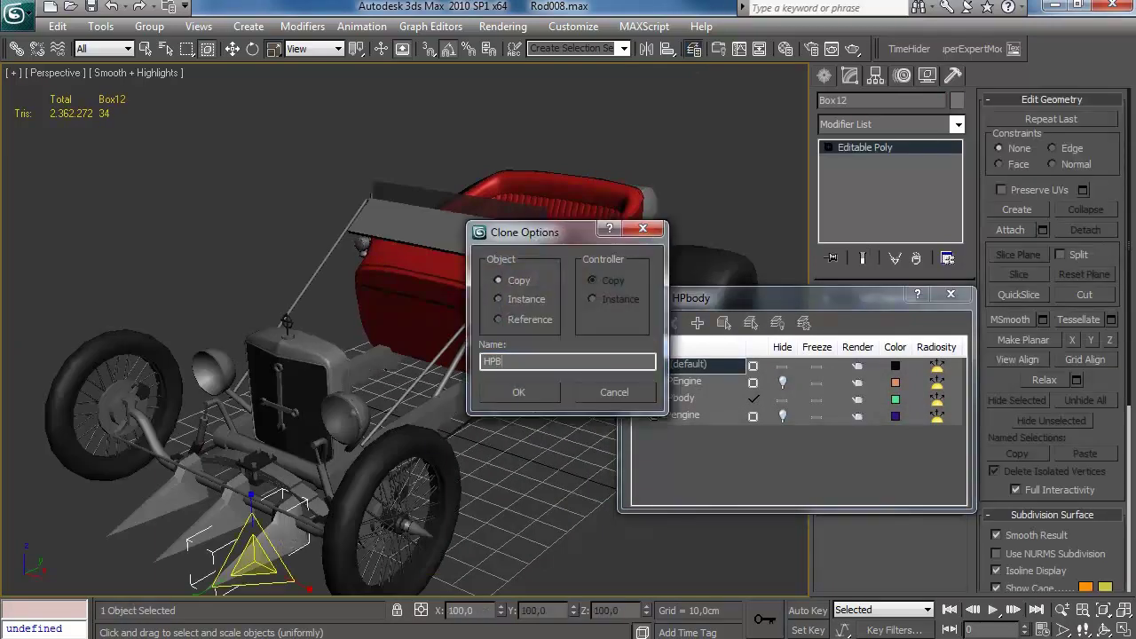
click(516, 391)
Step: Add HPblade to the HPbody layer, hide the 0 (default) layer and close the layer manager
click(782, 365)
click(782, 365)
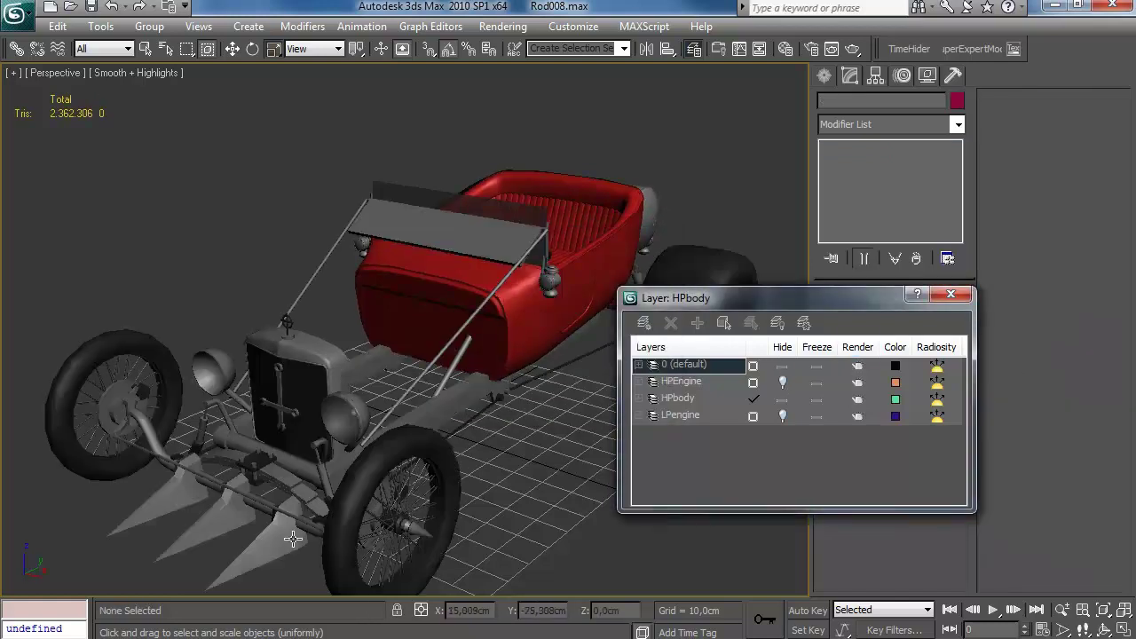
click(693, 395)
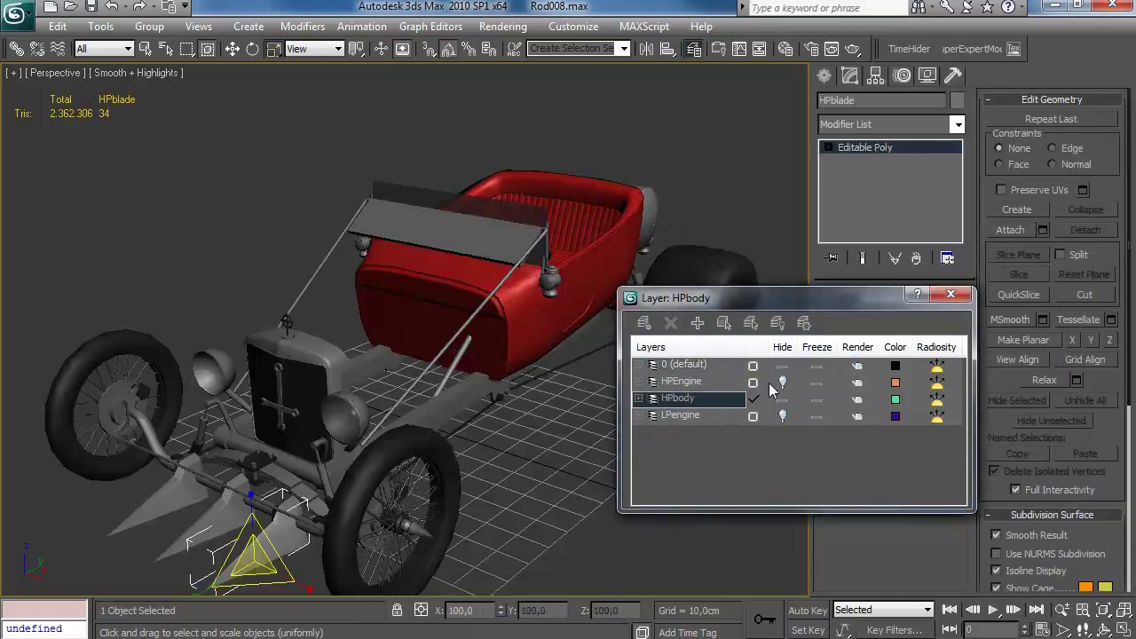
click(782, 364)
click(950, 295)
Step: Show edged faces on HPblade and select the three vertices at the upper rear of the blade
key(z)
alt+middle_drag(466, 429, 487, 404)
key(F4)
mouse_move(508, 359)
alt+middle_down()
mouse_move(522, 329)
mouse_move(484, 316)
alt+middle_up()
click(867, 337)
alt+middle_drag(702, 342, 688, 206)
key(1)
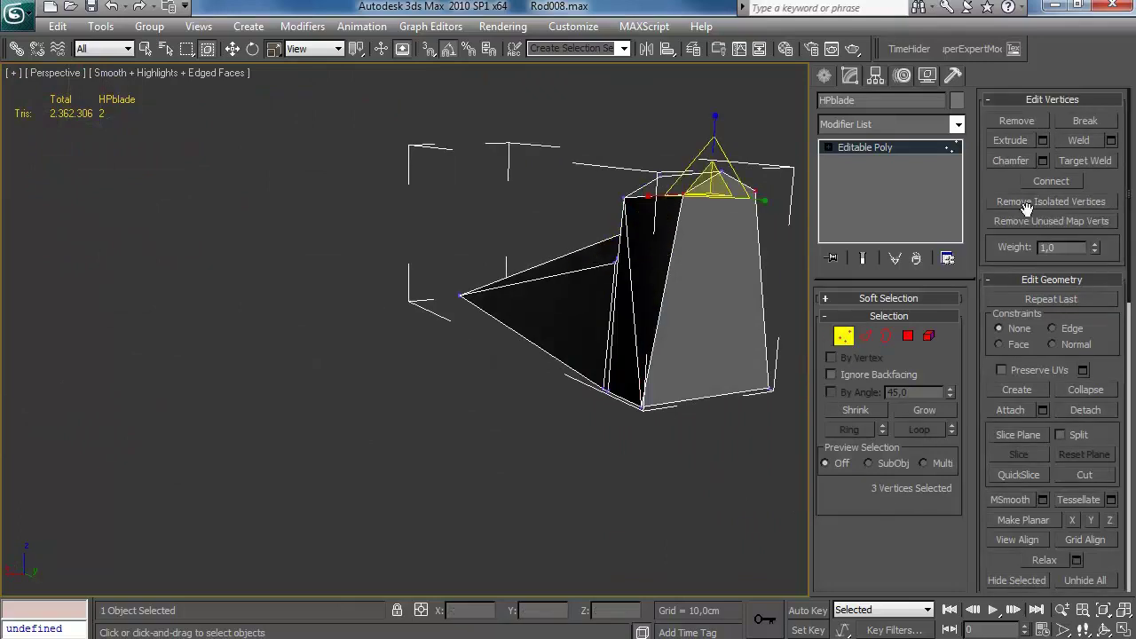
Step: Chamfer the four selected ridge edges of HPblade with a narrow one-segment chamfer
key(2)
alt+middle_drag(677, 314, 622, 323)
click(622, 323)
middle_drag(501, 337, 537, 229)
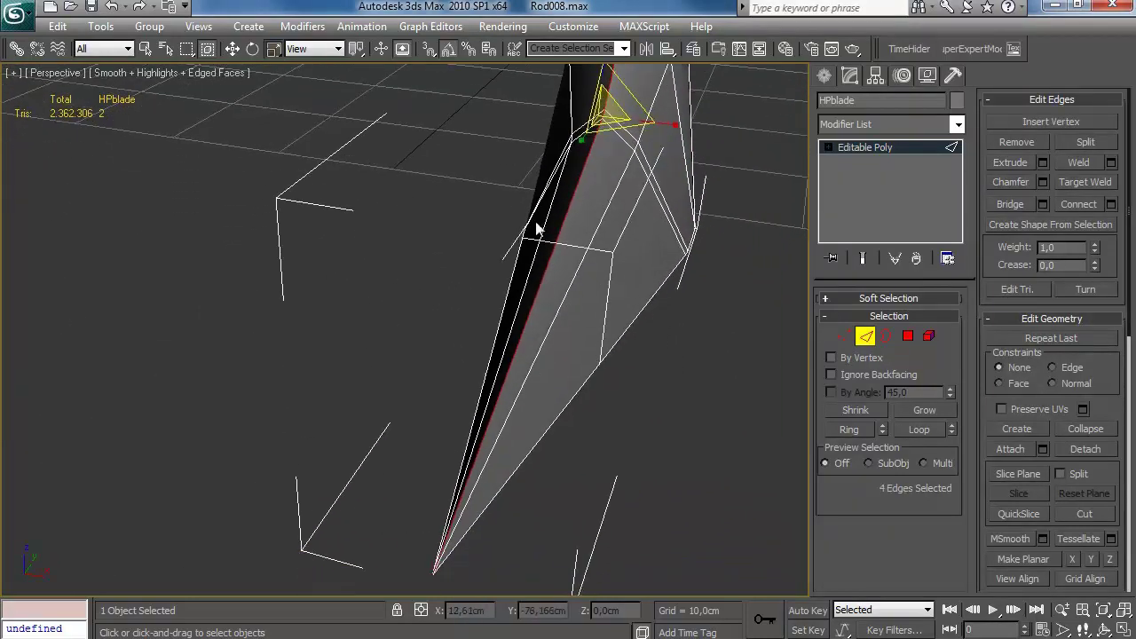
click(1042, 181)
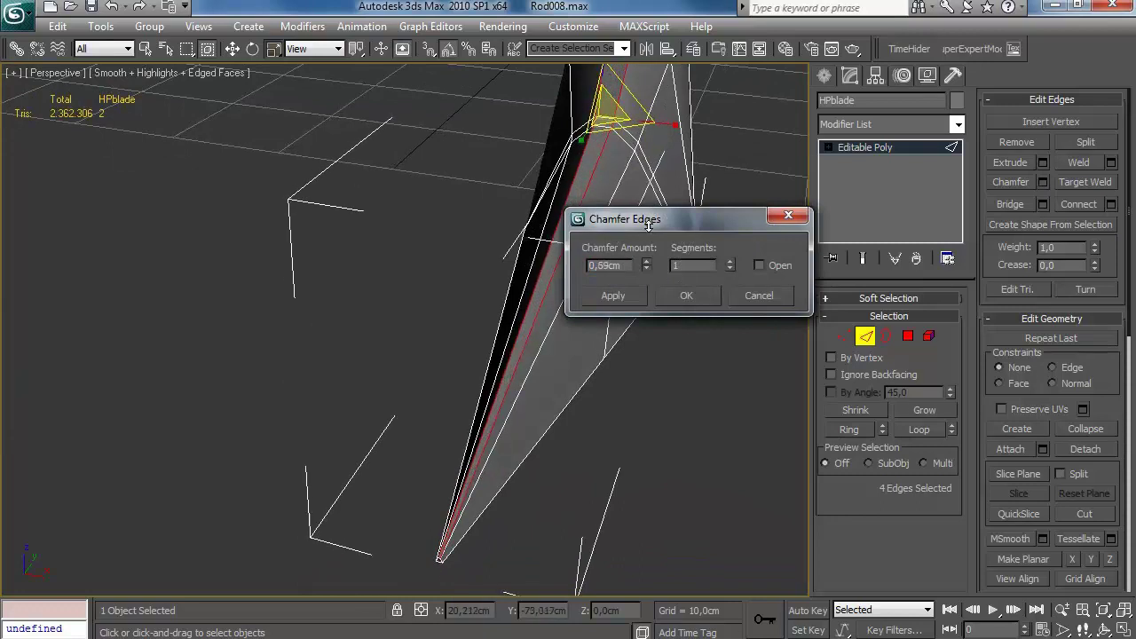
click(687, 296)
Step: Connect the ring of ten edges around the blade with one segment lying close to the ridge
alt+middle_drag(674, 295, 622, 271)
ctrl+click(698, 222)
click(1110, 203)
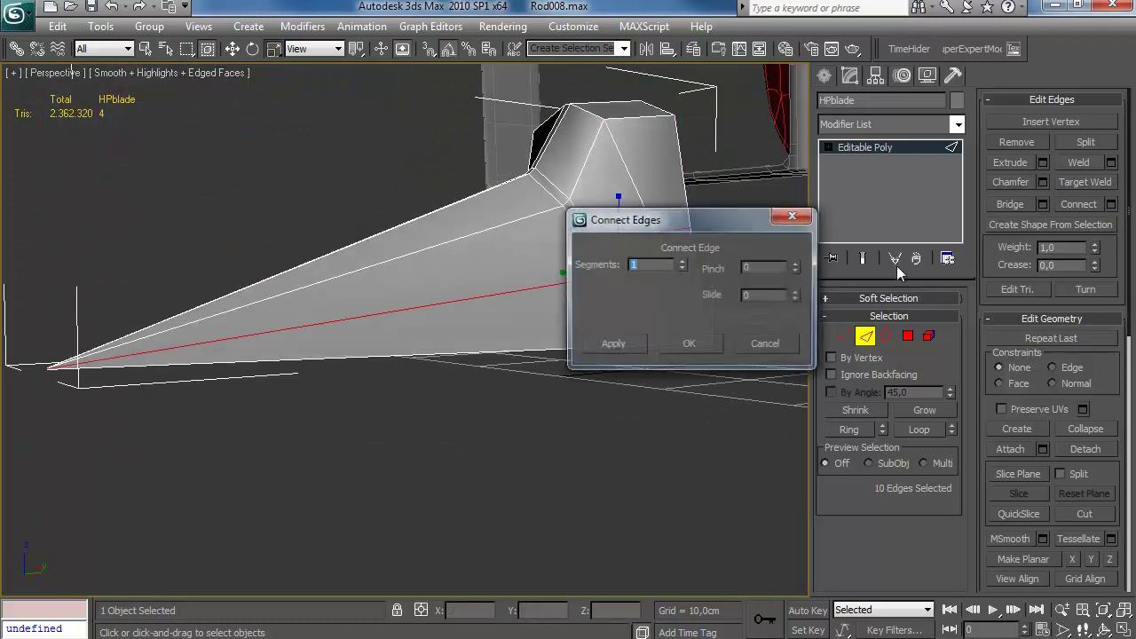
click(700, 343)
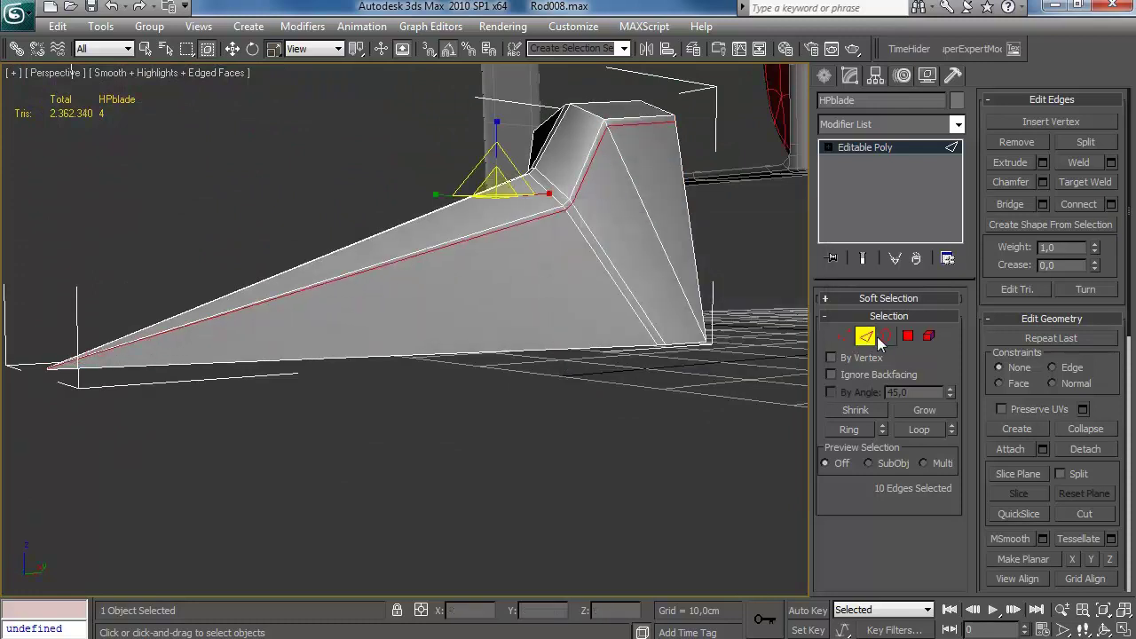
Step: Paste the copied TurboSmooth modifier onto HPblade
click(879, 148)
right_click(879, 148)
click(902, 181)
Step: Select the six polygons on the blade's underside and back and inset them slightly as a narrow border
click(905, 337)
alt+middle_drag(662, 327, 497, 337)
key(q)
alt+middle_drag(551, 267, 521, 284)
ctrl+click(645, 230)
alt+middle_drag(644, 230, 571, 325)
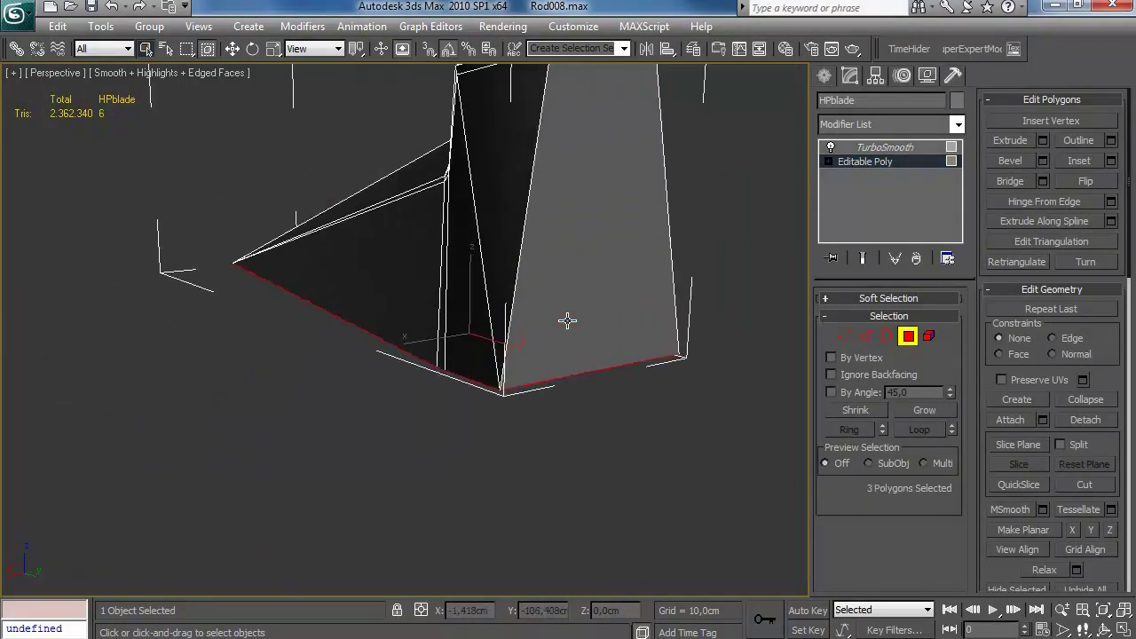
ctrl+click(590, 257)
middle_drag(600, 222, 587, 320)
alt+middle_drag(588, 156, 613, 206)
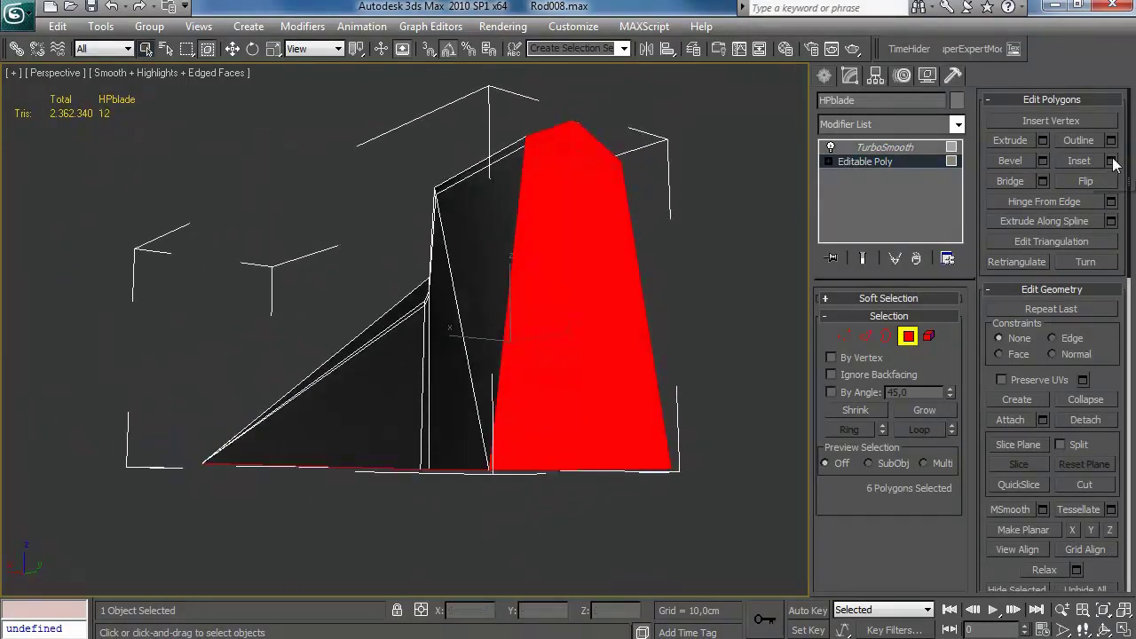
click(1110, 161)
drag(785, 231, 785, 224)
click(691, 316)
Step: Try to extrude the six inset polygons inward by local normal
click(1012, 141)
alt+middle_drag(533, 324, 538, 265)
click(1043, 140)
mouse_move(778, 265)
mouse_down()
mouse_move(790, 271)
mouse_move(781, 281)
mouse_up()
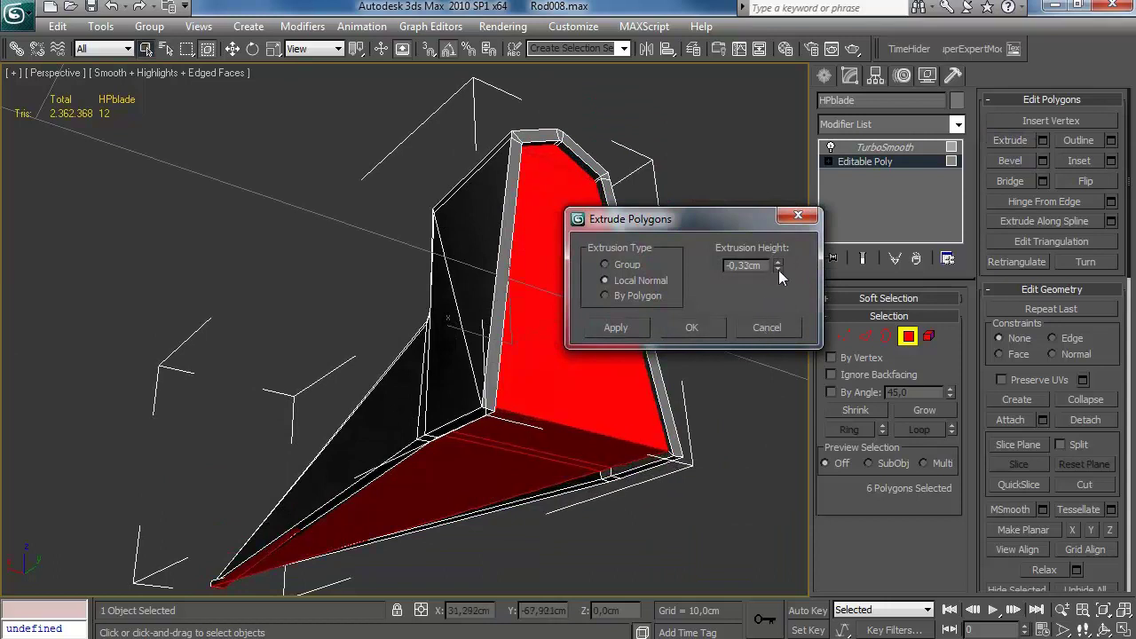
click(715, 330)
alt+middle_drag(715, 330, 468, 304)
scroll(618, 319, up, 2)
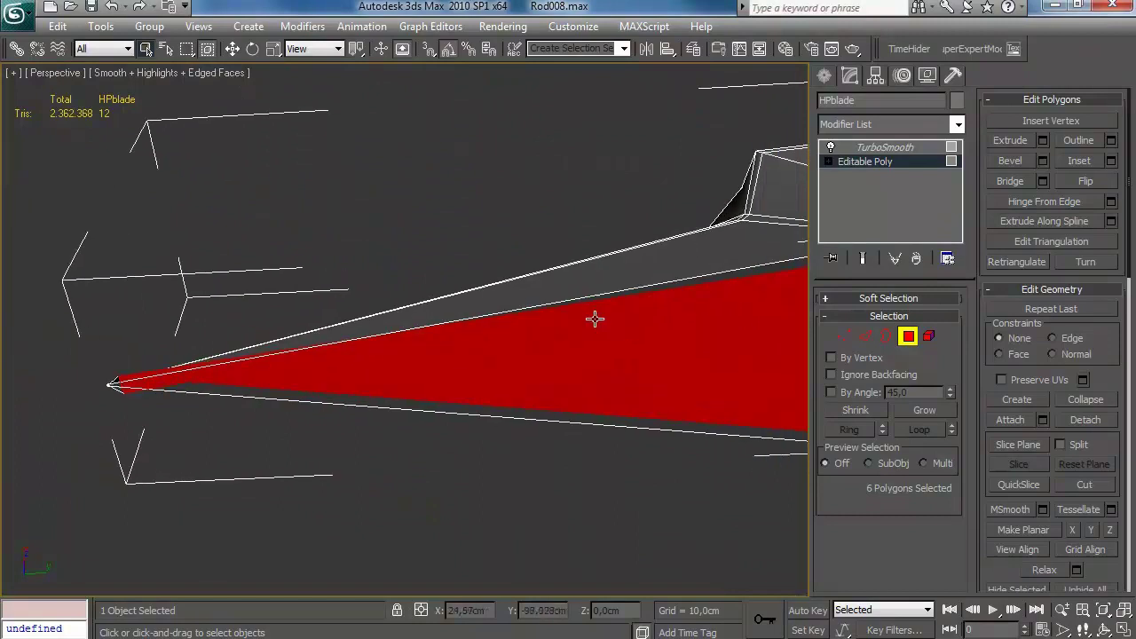
Step: Move the crossed inset vertices at the underside's tip along X so the inset outline no longer overlaps itself
scroll(464, 338, down, 4)
alt+middle_drag(463, 300, 497, 355)
click(843, 335)
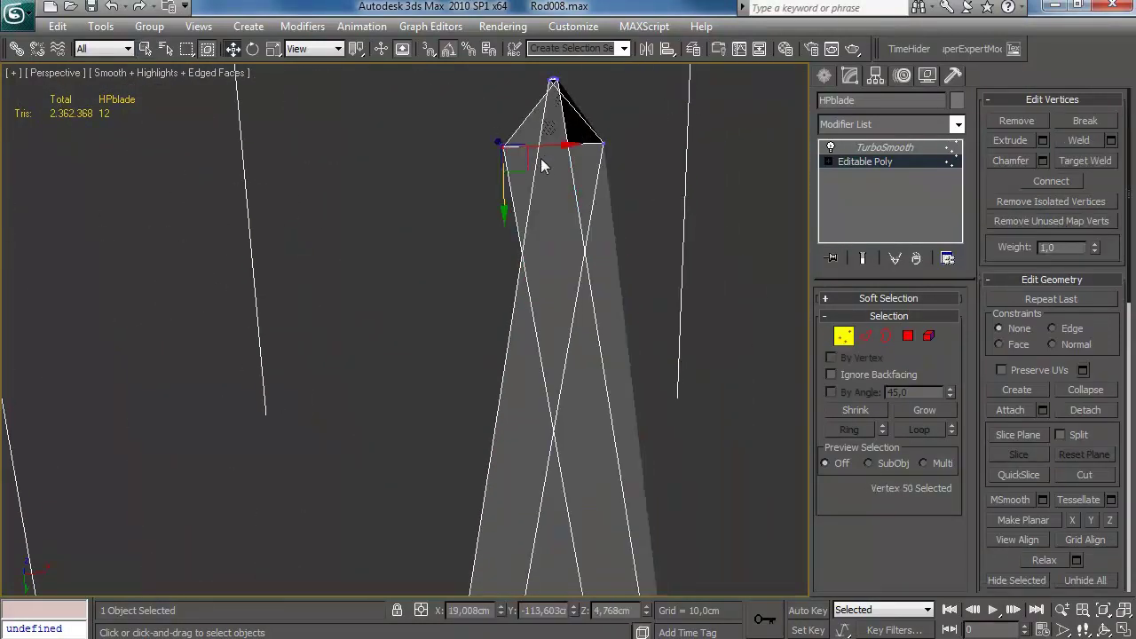
drag(645, 143, 607, 143)
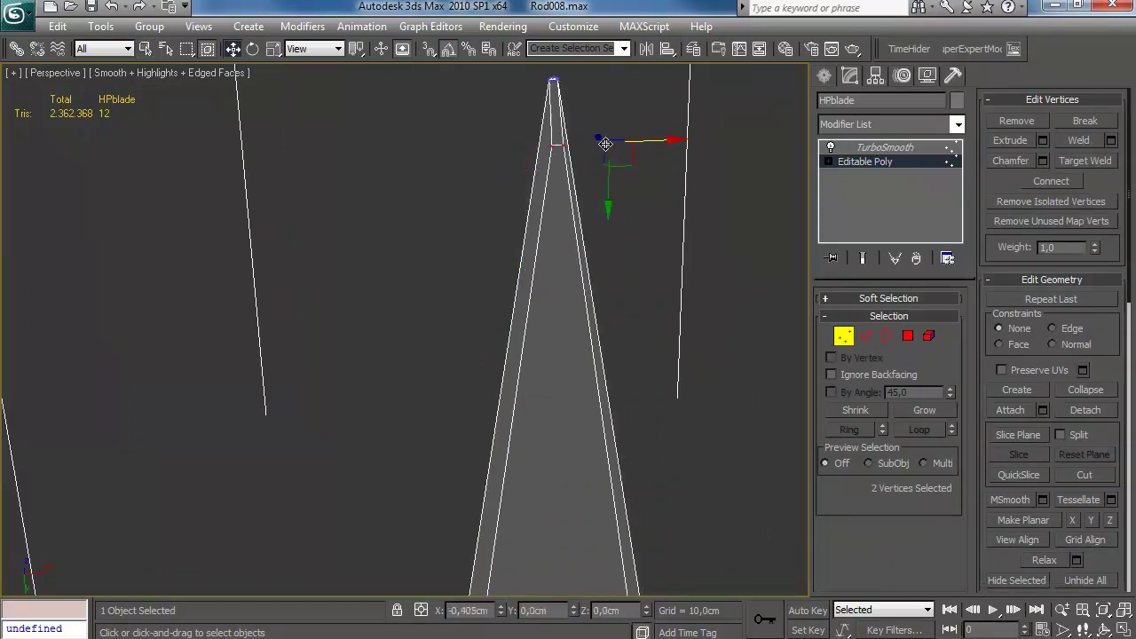
mouse_move(610, 258)
alt+middle_down()
mouse_move(634, 284)
mouse_move(478, 178)
mouse_move(563, 261)
mouse_move(607, 246)
alt+middle_up()
Step: Extrude the six inset polygons by local normal with a height of -0,87cm
key(4)
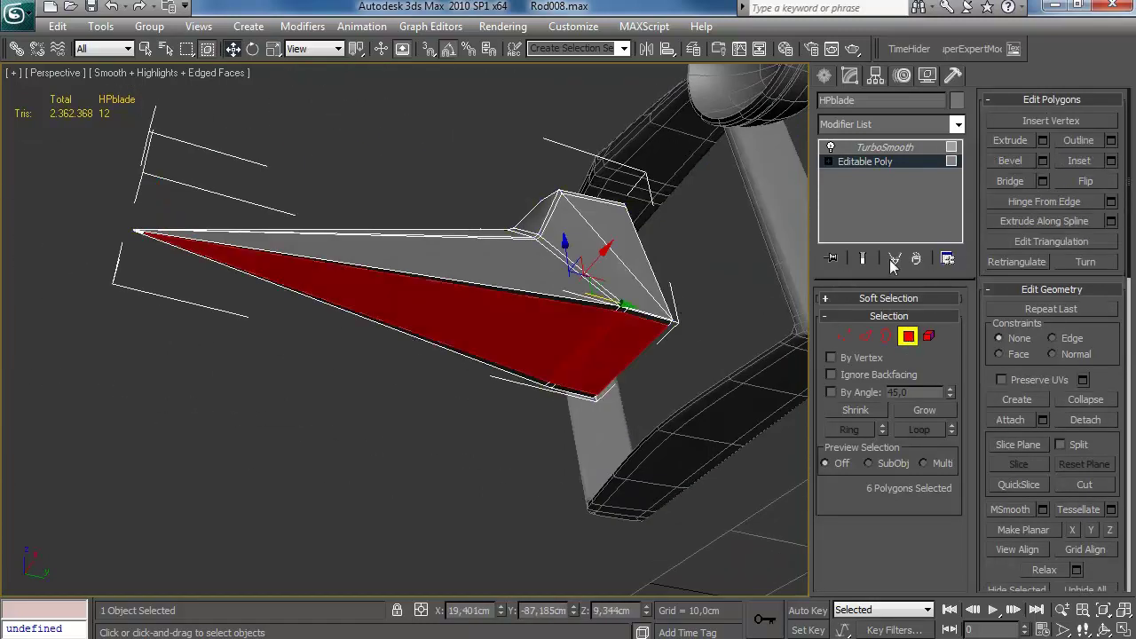
click(1043, 140)
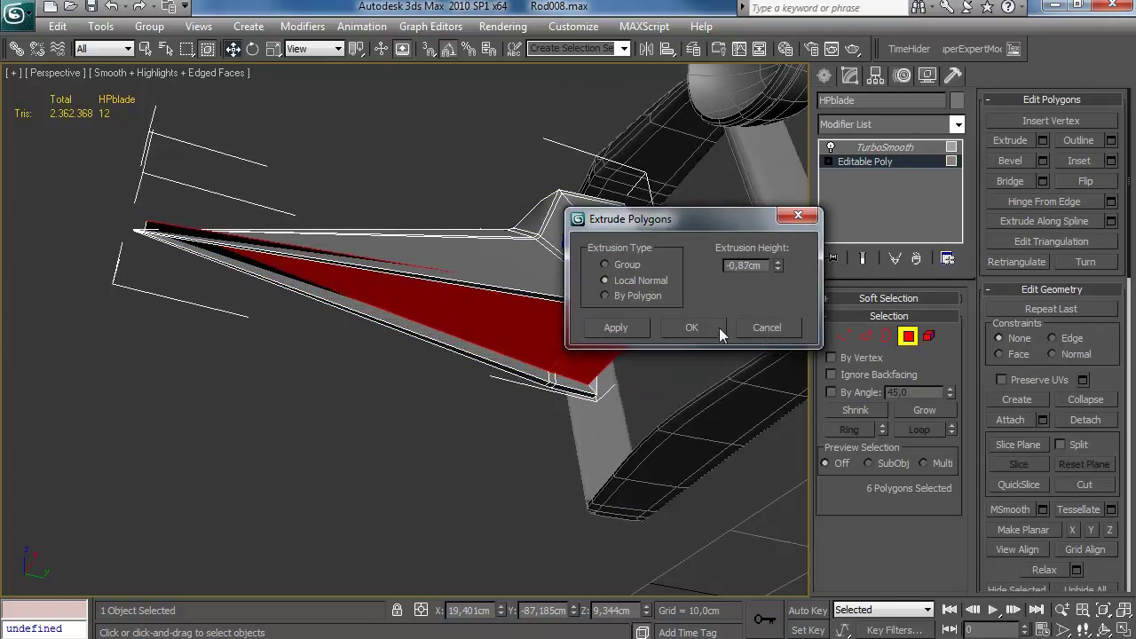
click(691, 328)
Step: Connect the 14 edges across the recess's rim with two segments and check the TurboSmooth result
key(1)
alt+middle_drag(325, 238, 435, 292)
key(2)
alt+middle_drag(738, 310, 453, 245)
click(1113, 204)
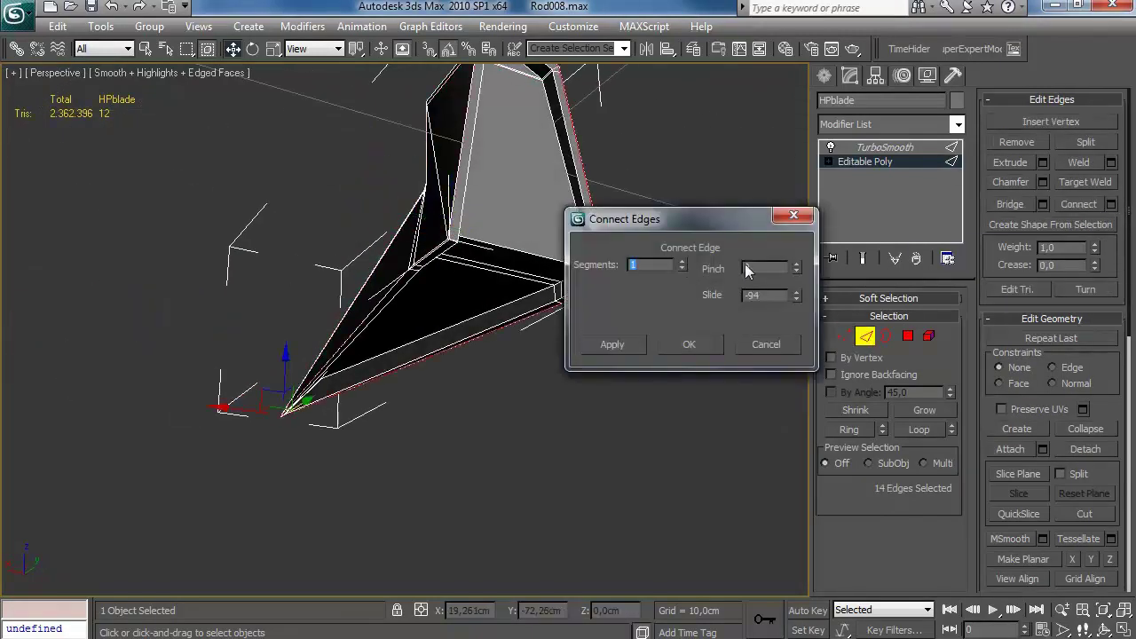
click(689, 345)
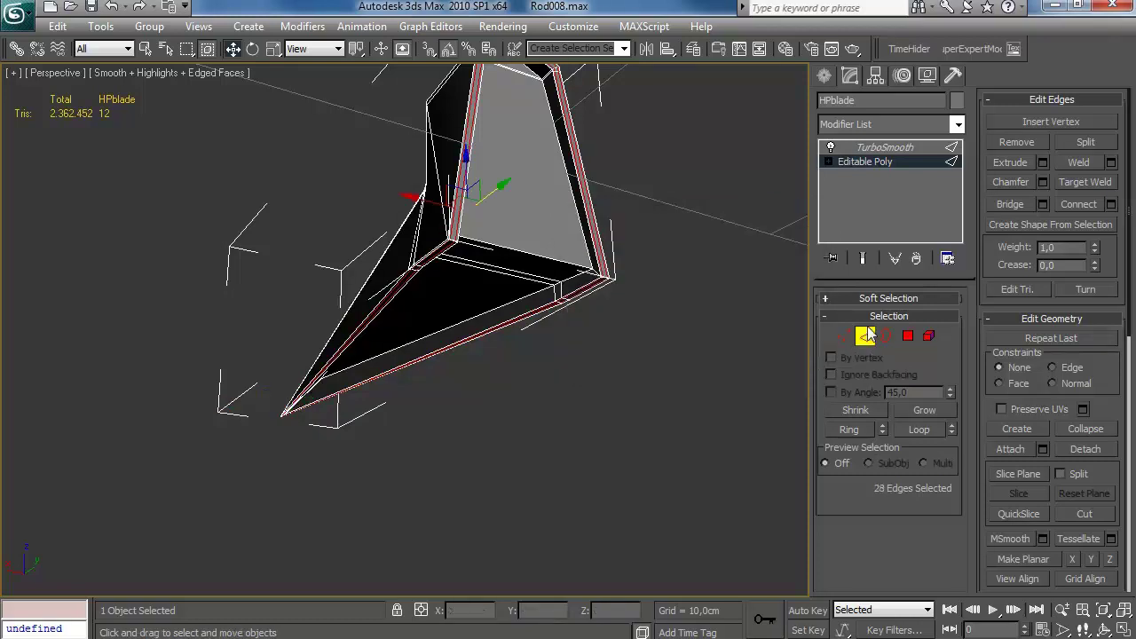
click(865, 337)
click(885, 147)
alt+middle_drag(533, 293, 426, 236)
scroll(426, 236, up, 5)
key(F4)
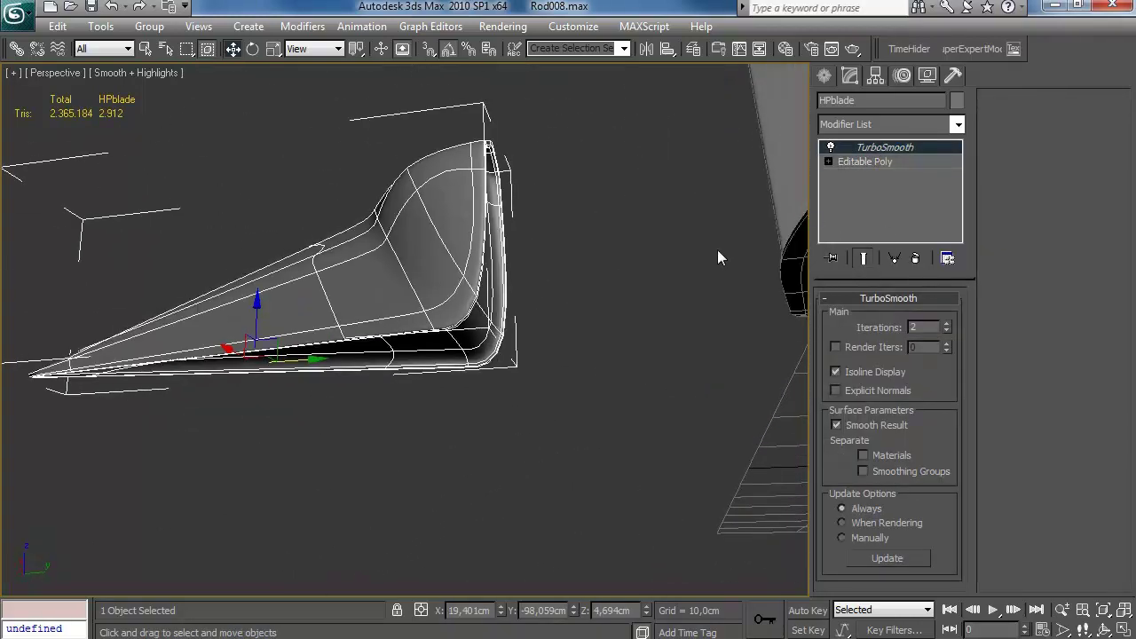
Step: Connect the ring of 18 edges along the blade's sides with one segment slid close to the bottom rim
click(866, 162)
click(865, 336)
click(486, 284)
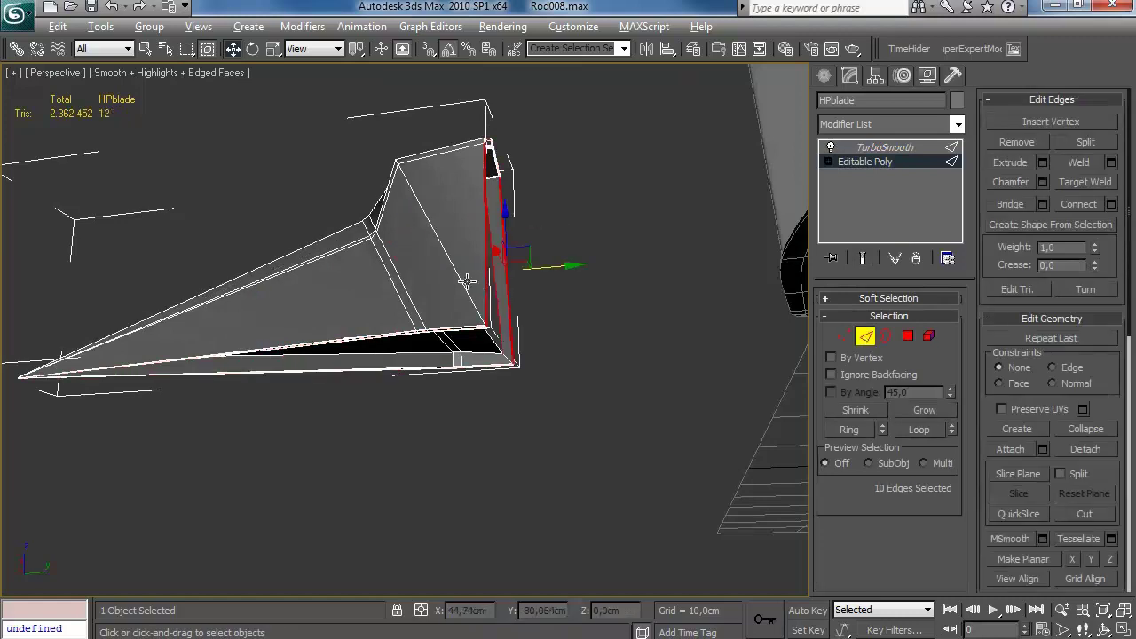
key(alt+r)
alt+middle_drag(466, 287, 684, 312)
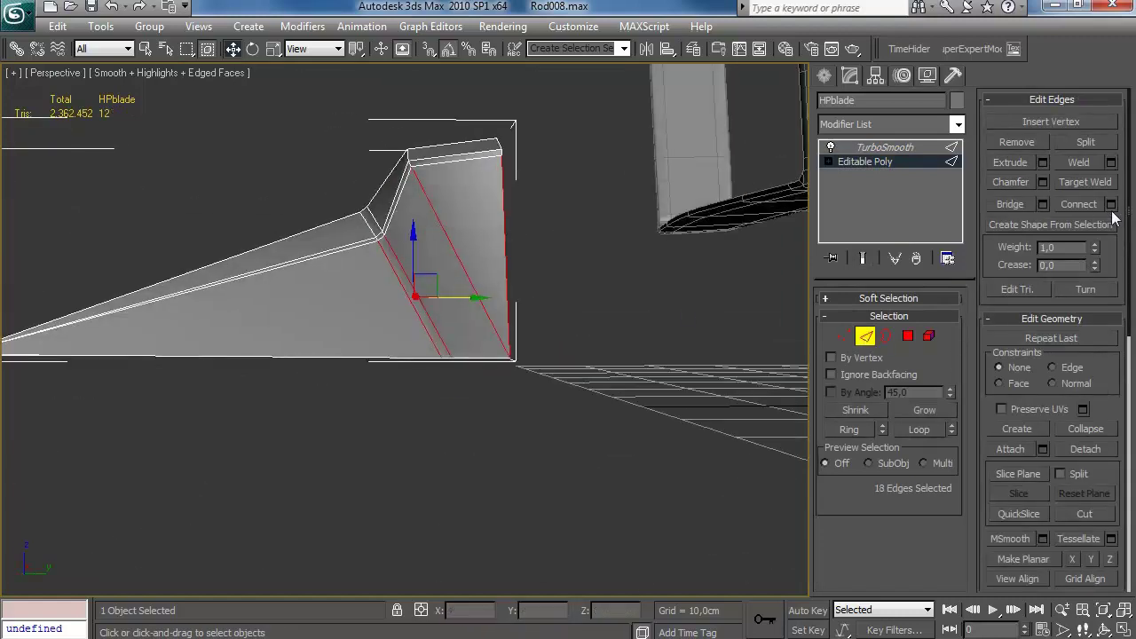
click(1111, 205)
drag(796, 296, 771, 459)
alt+middle_drag(674, 426, 527, 367)
alt+middle_drag(424, 350, 669, 350)
click(684, 346)
click(885, 147)
alt+middle_drag(675, 268, 533, 337)
Step: Connect another ring of 18 edges with one segment beside the diagonal side edge and check the smoothed blade
click(866, 162)
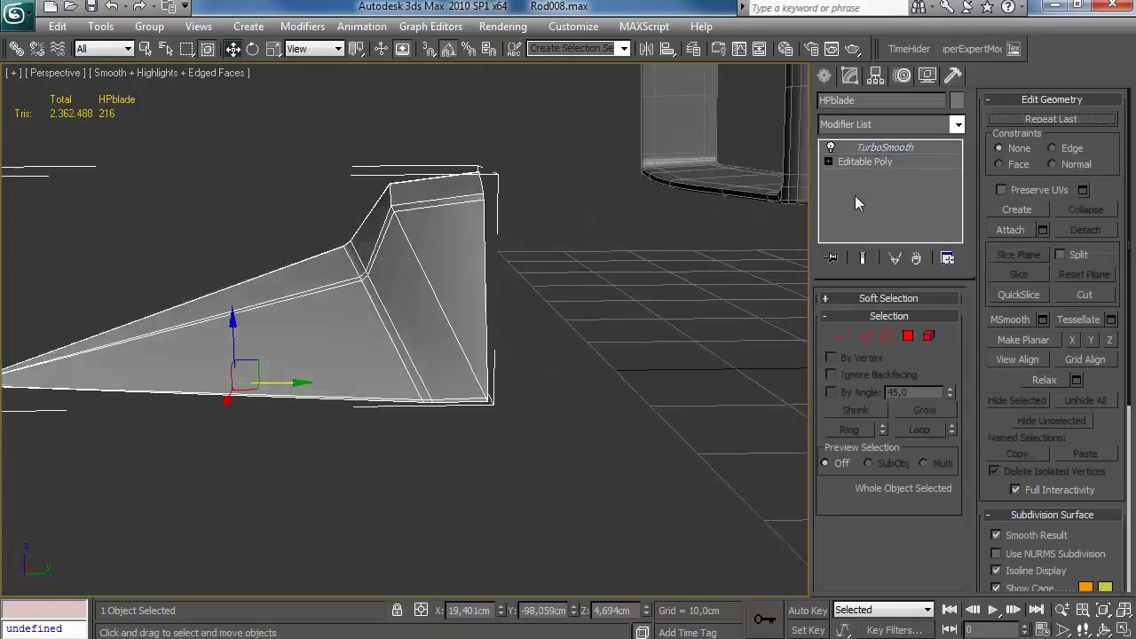
click(866, 336)
click(1111, 204)
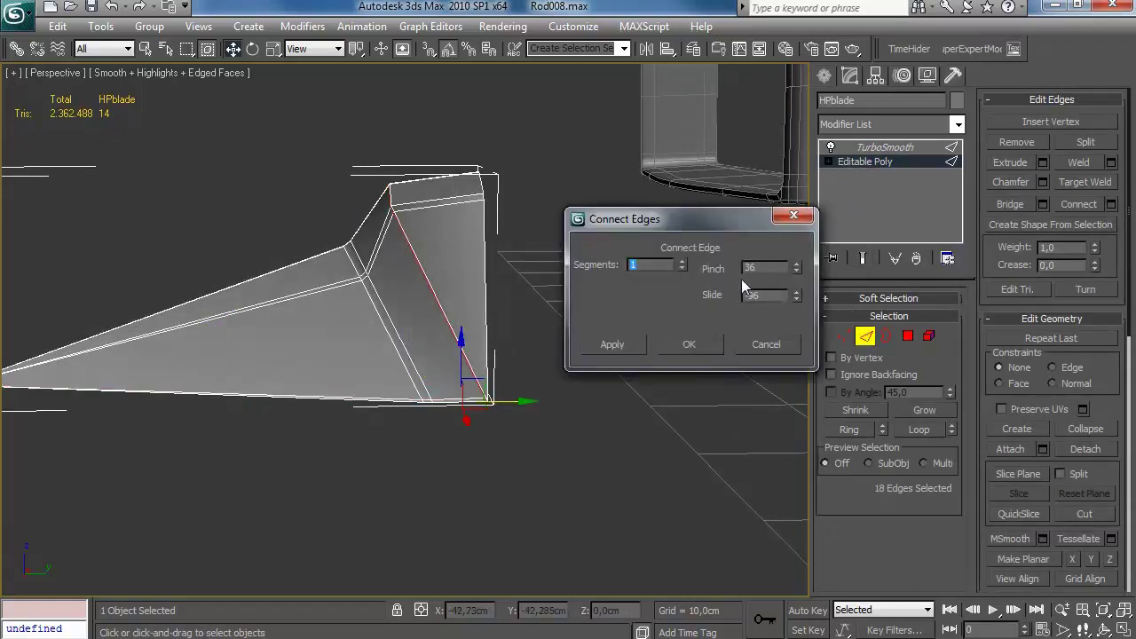
key(Return)
click(865, 336)
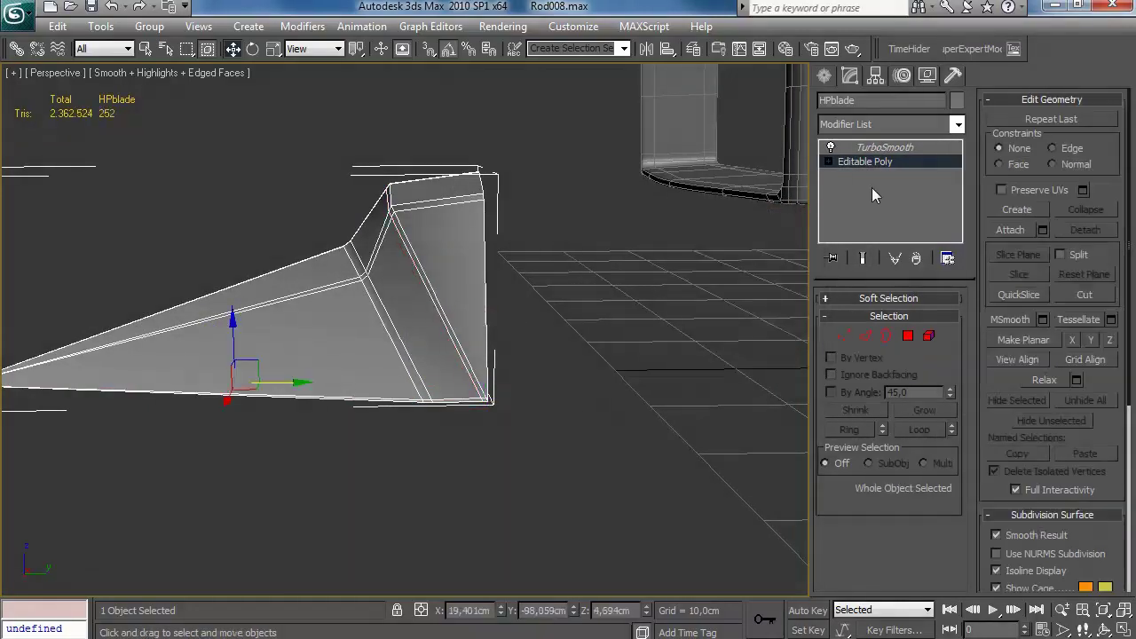
click(884, 147)
alt+middle_drag(461, 302, 619, 310)
key(F4)
click(538, 339)
alt+middle_drag(538, 339, 563, 266)
Step: Select the ring of 24 edges along the blade's upper ridge and connect them with an extra edge loop
click(482, 273)
key(2)
key(F3)
key(F3)
key(F4)
alt+middle_drag(663, 258, 634, 299)
click(634, 299)
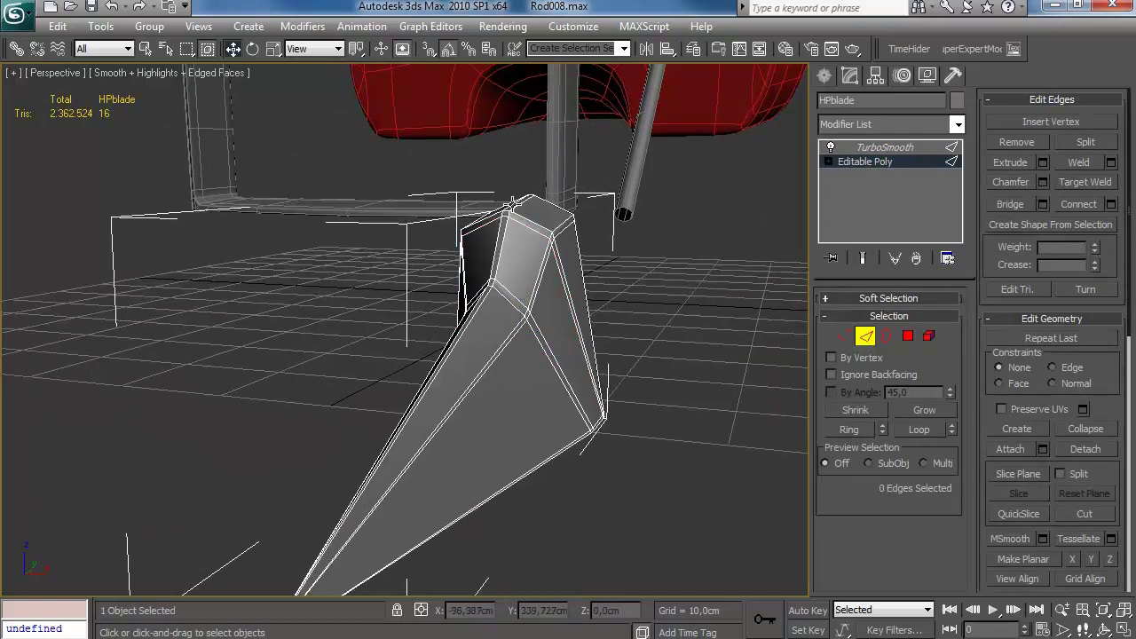
scroll(530, 289, up, 3)
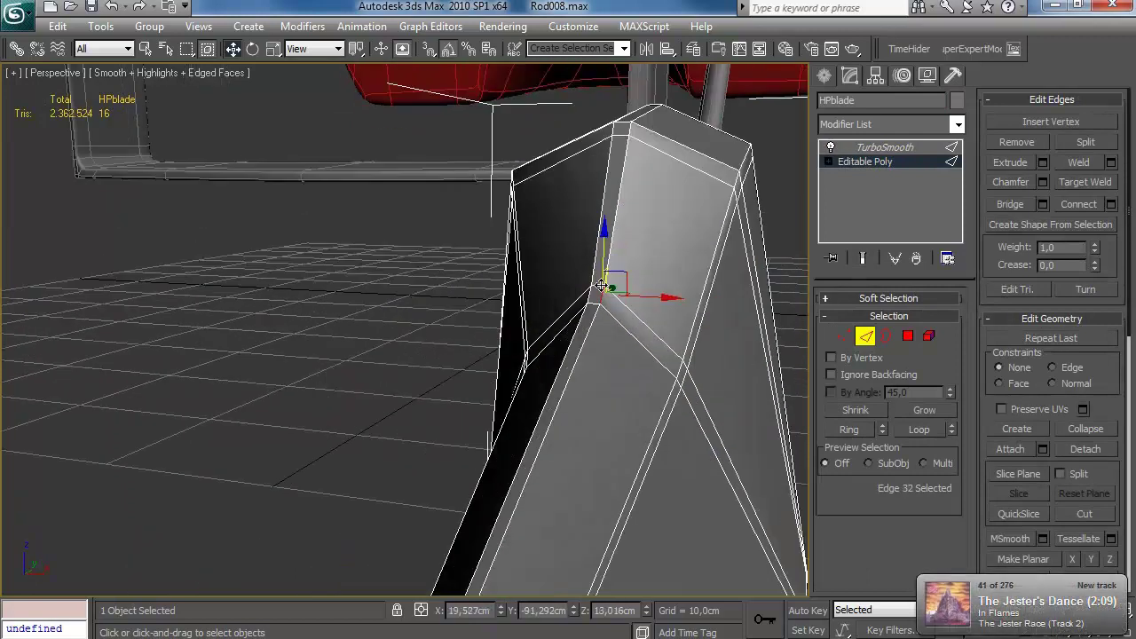
scroll(613, 322, down, 3)
key(alt+r)
middle_drag(620, 300, 634, 217)
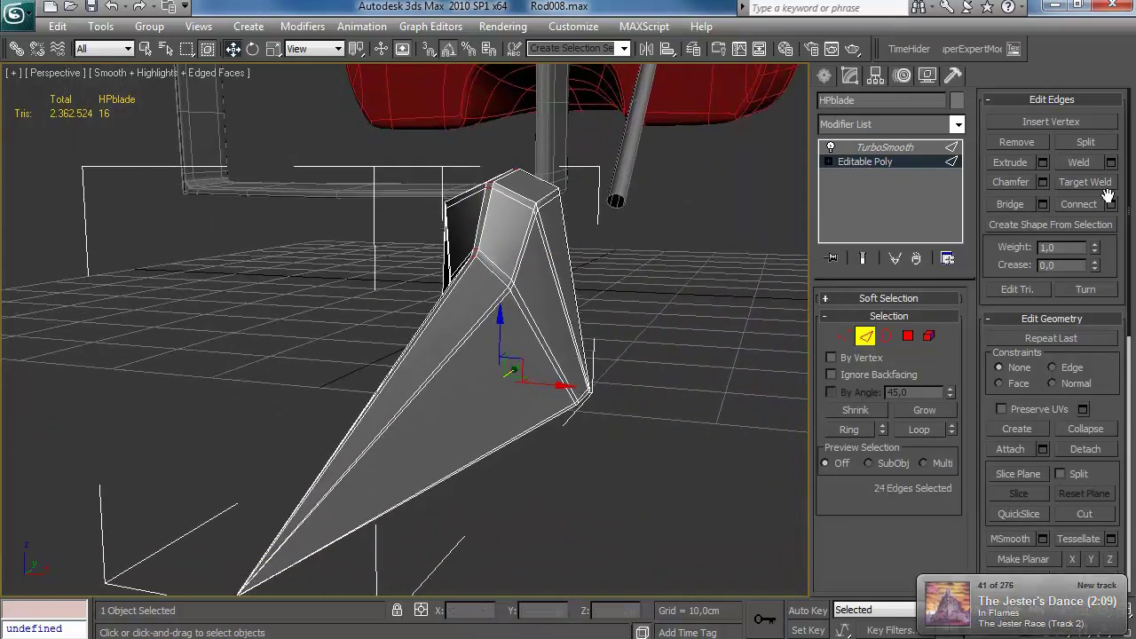
click(1112, 204)
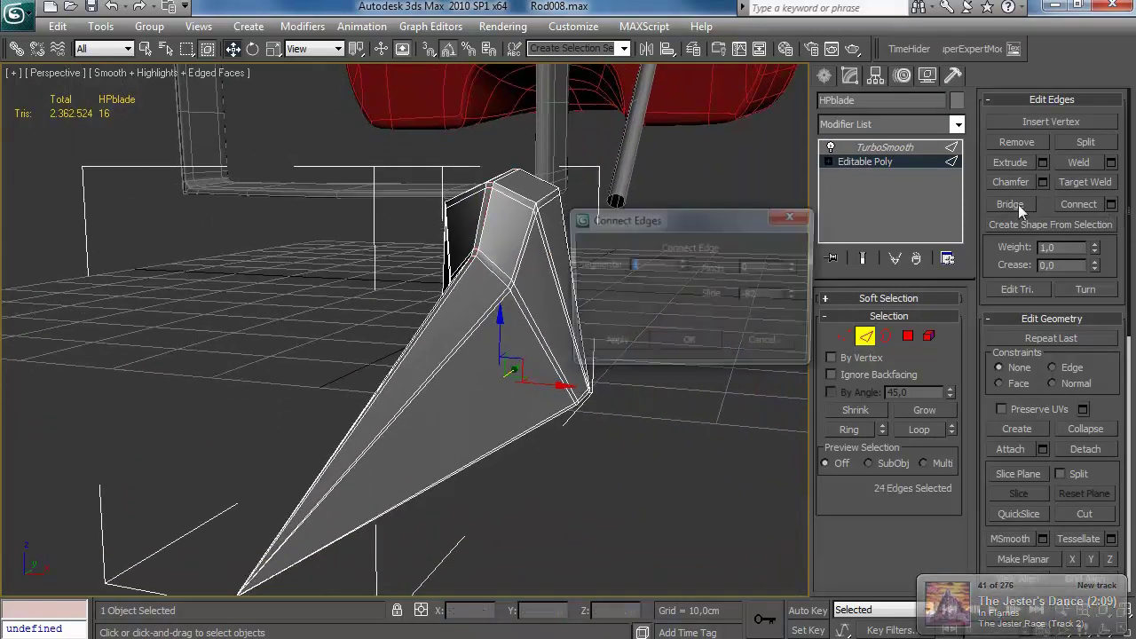
click(698, 353)
Step: Return HPblade to its smoothed display without edged faces, then hide the HPbody layer and show 0 (default)
click(885, 147)
key(F4)
click(644, 258)
scroll(645, 258, down, 3)
alt+middle_drag(644, 259, 503, 371)
scroll(494, 302, down, 5)
click(694, 49)
click(786, 399)
click(783, 365)
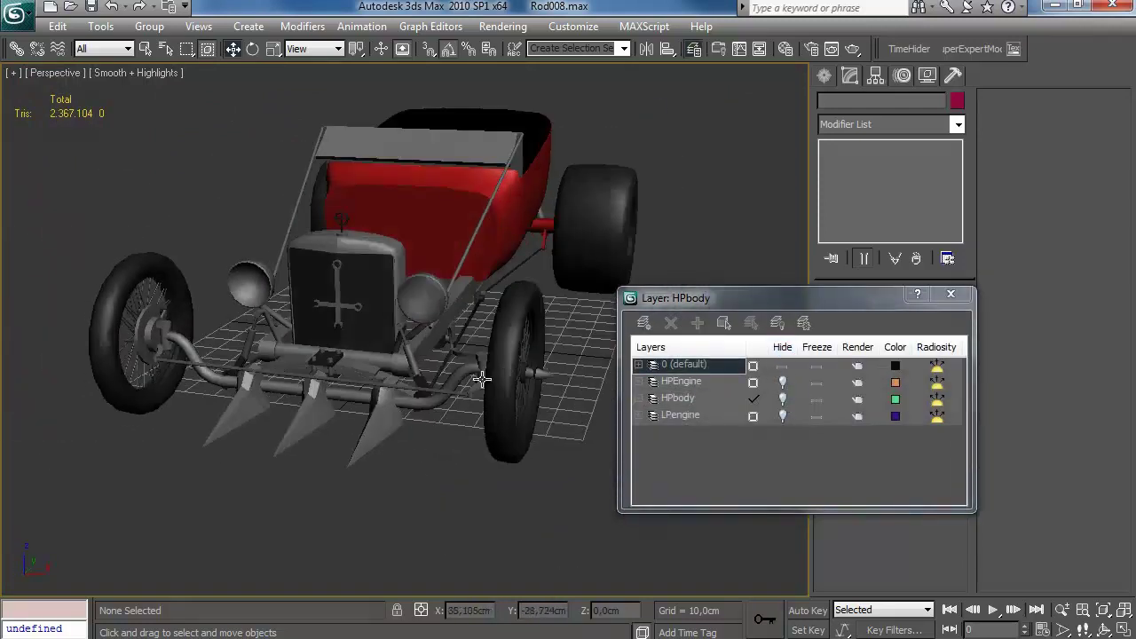
Step: Clone the front axle's low-poly leaf spring as a copy and add the copy to the HPbody layer
scroll(504, 371, up, 10)
click(390, 411)
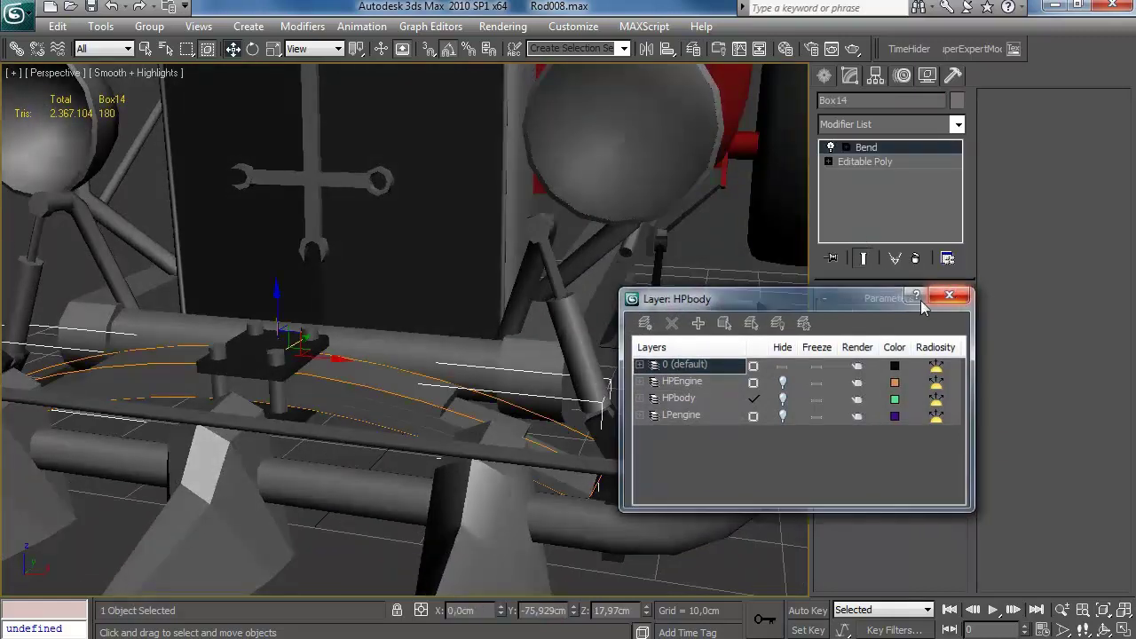
click(958, 302)
key(ctrl+v)
click(521, 394)
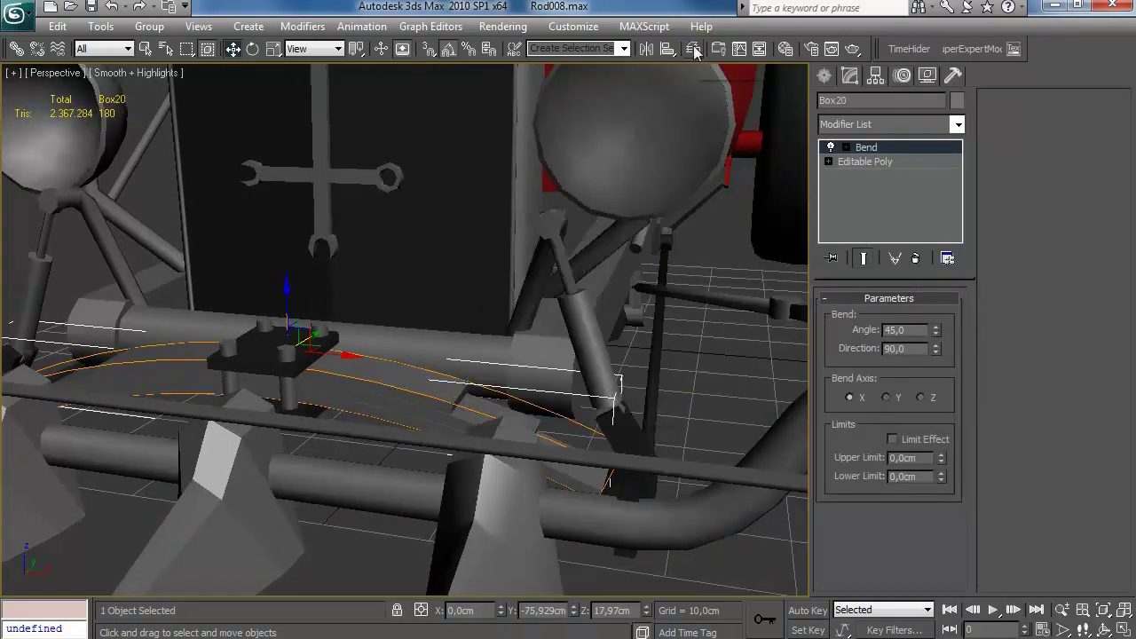
click(697, 51)
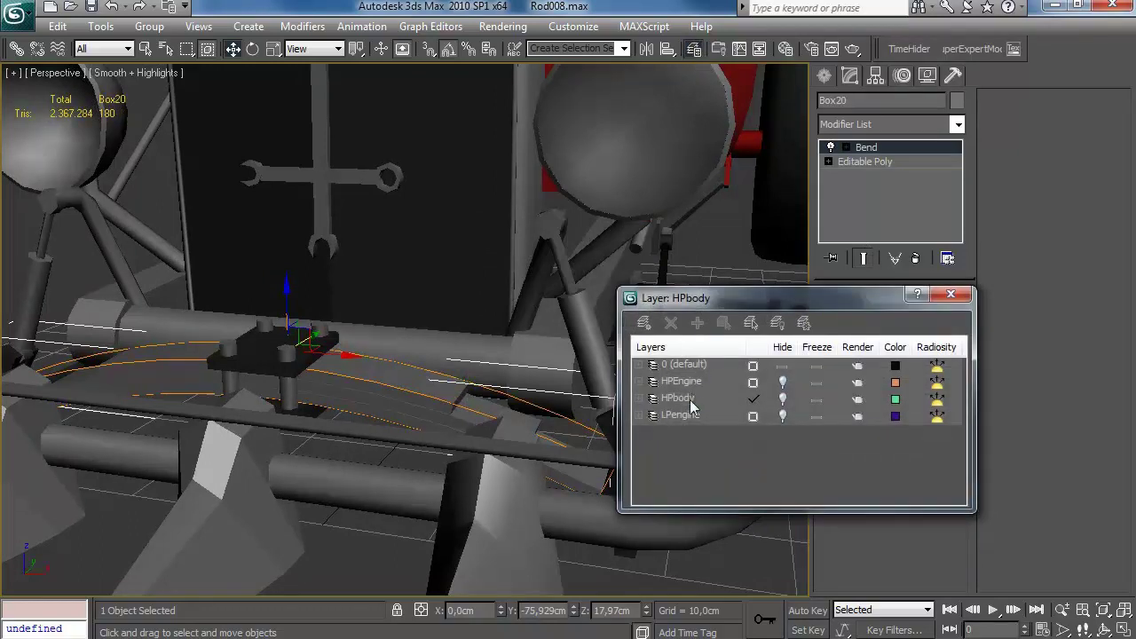
click(948, 298)
Step: Delete the hidden faces between the stacked leaves of the original low-poly spring at Editable Poly level, and return to its Bend modifier
click(524, 419)
click(875, 163)
key(F4)
alt+middle_drag(718, 271, 761, 274)
scroll(761, 274, up, 3)
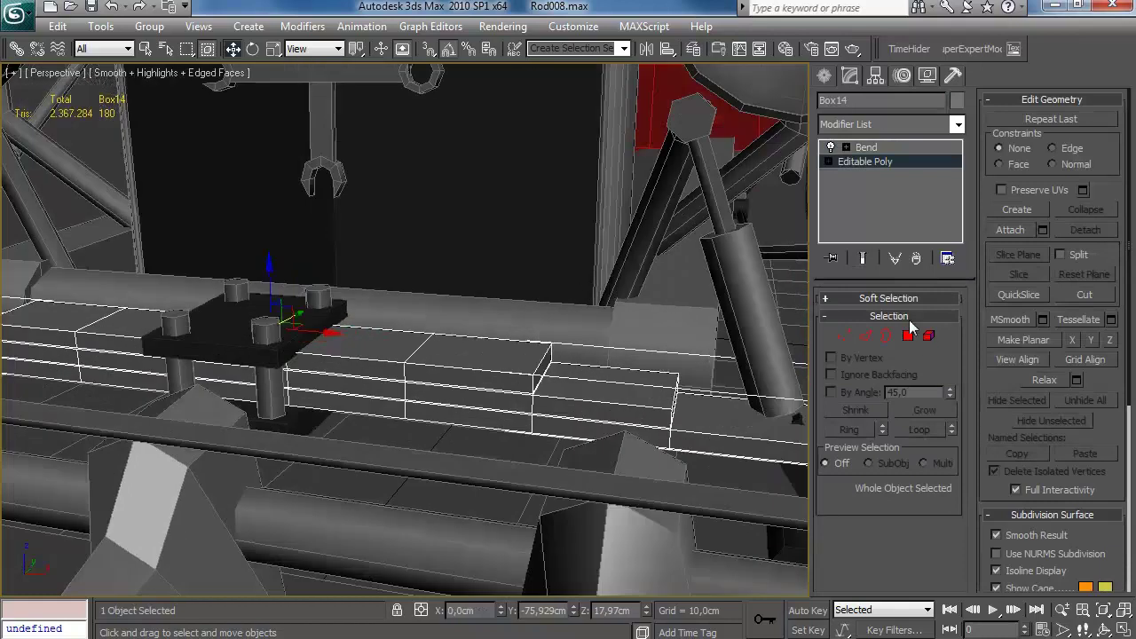
click(908, 335)
key(alt+w)
middle_click(124, 195)
key(alt+w)
middle_drag(426, 399, 601, 248)
scroll(413, 340, up, 3)
click(160, 391)
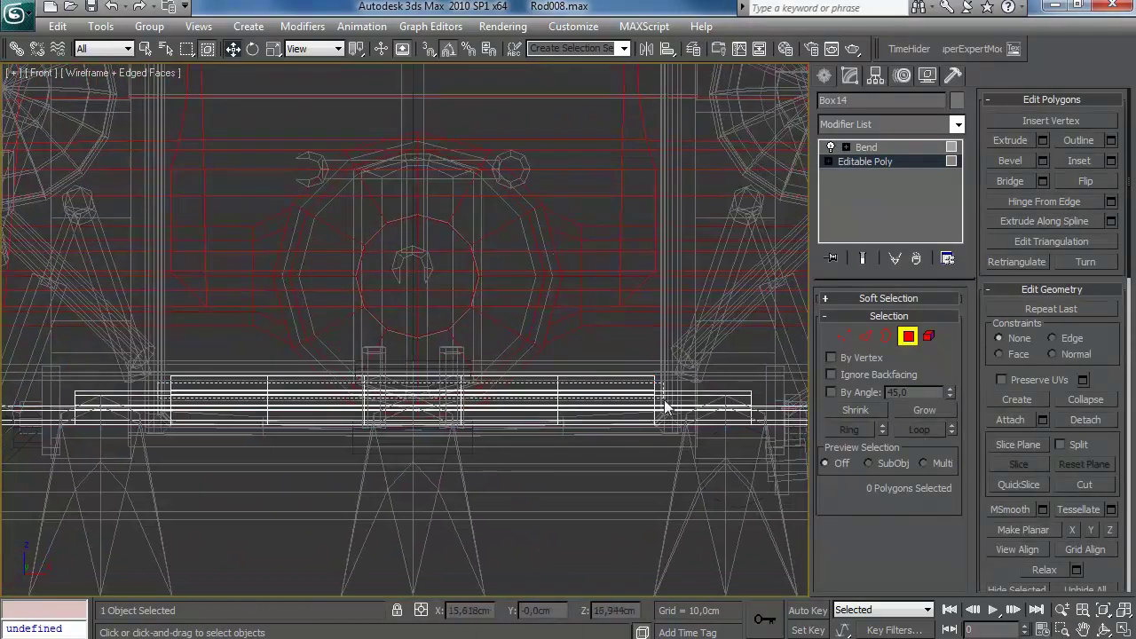
key(2)
scroll(540, 344, up, 4)
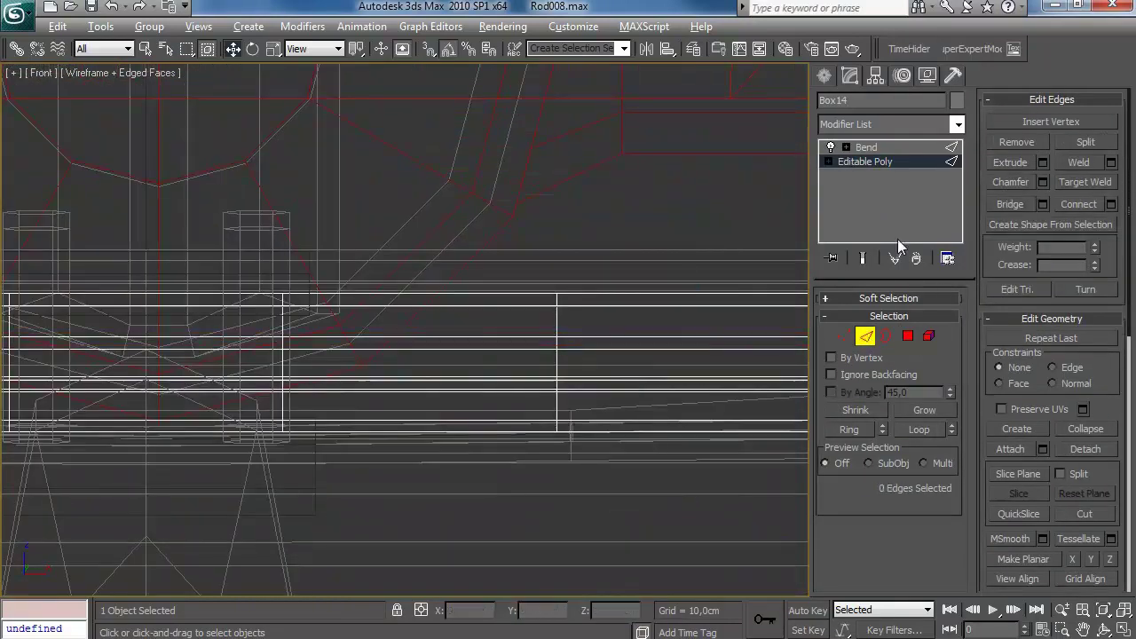
key(4)
scroll(305, 380, down, 5)
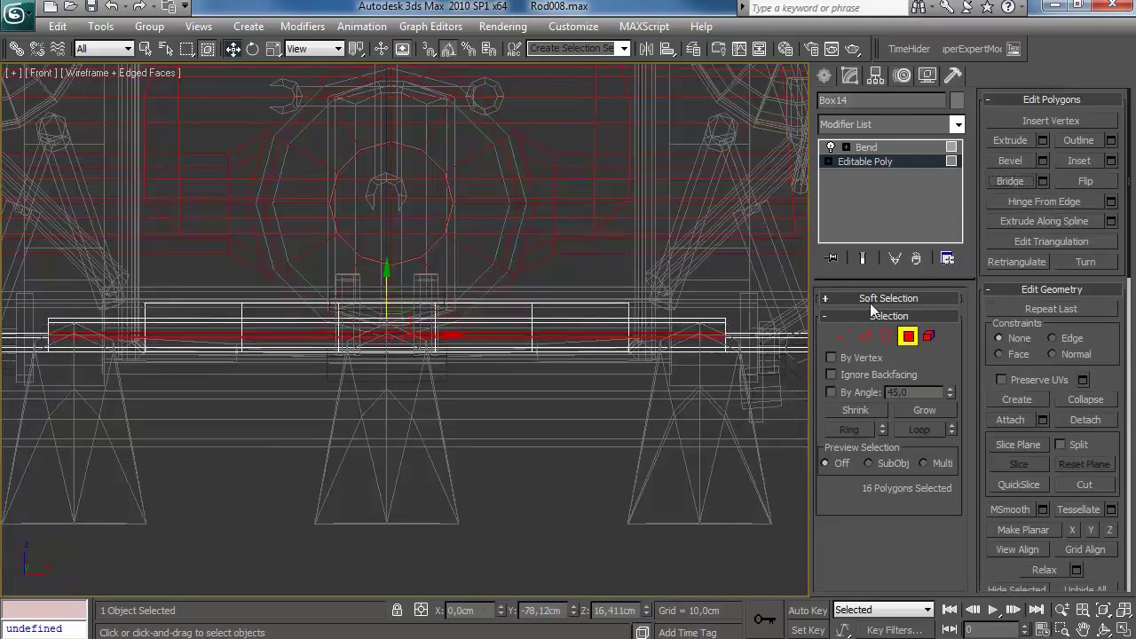
key(2)
scroll(490, 335, up, 4)
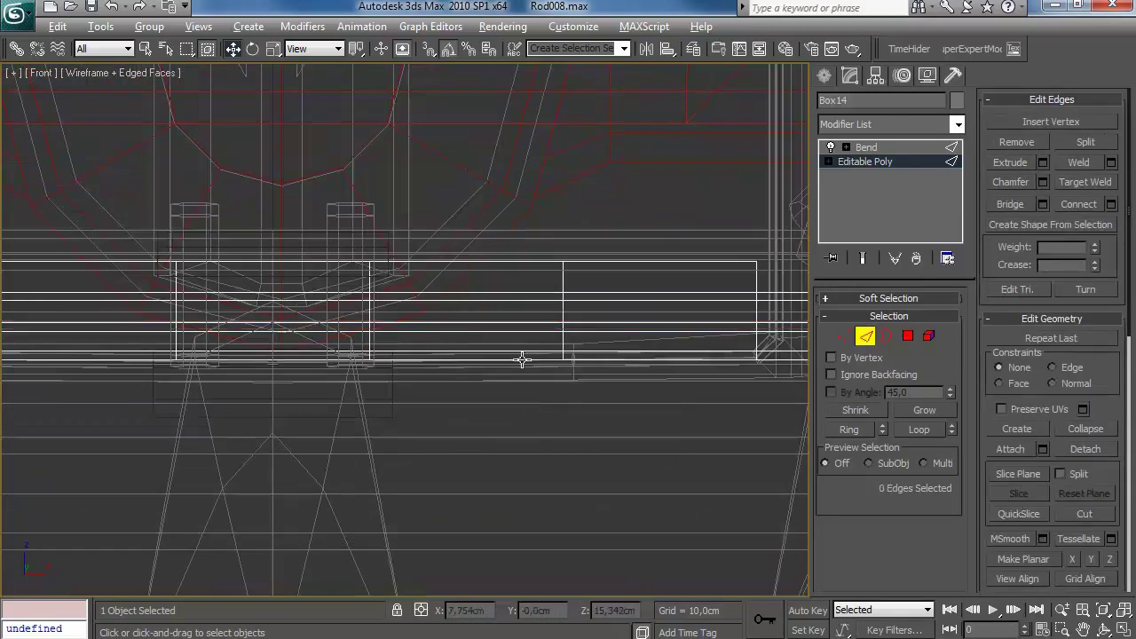
scroll(536, 350, down, 5)
key(p)
scroll(615, 362, down, 2)
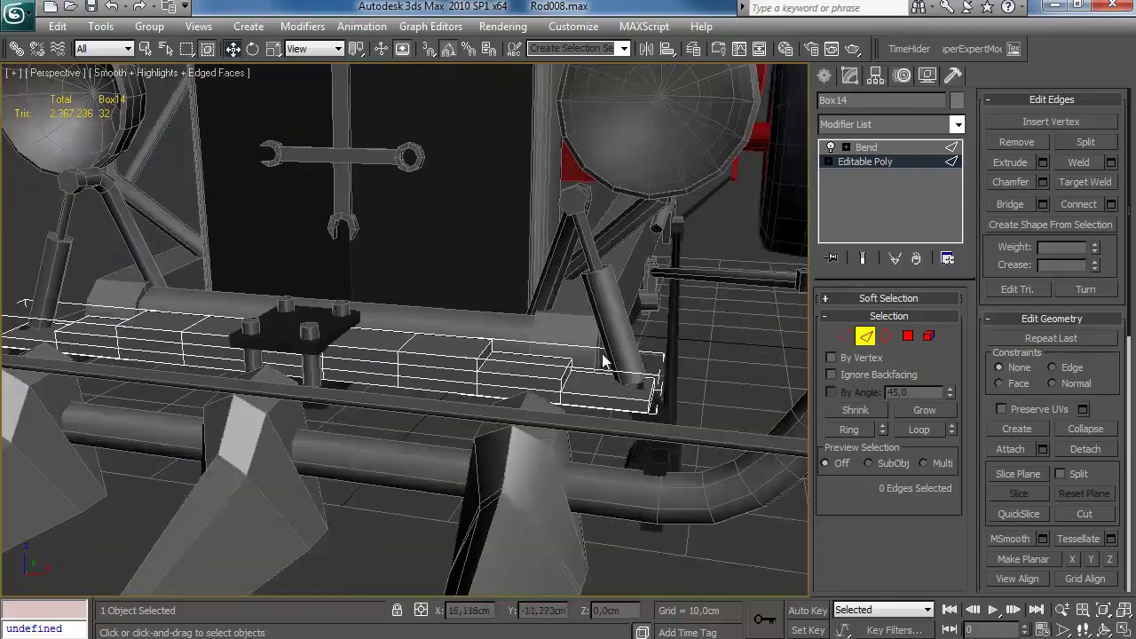
scroll(611, 358, down, 1)
click(866, 147)
Step: Deselect the low-poly spring, hide the 0 (default) layer and show the HPbody layer
scroll(622, 497, down, 3)
click(609, 535)
alt+middle_drag(586, 444, 613, 403)
click(694, 49)
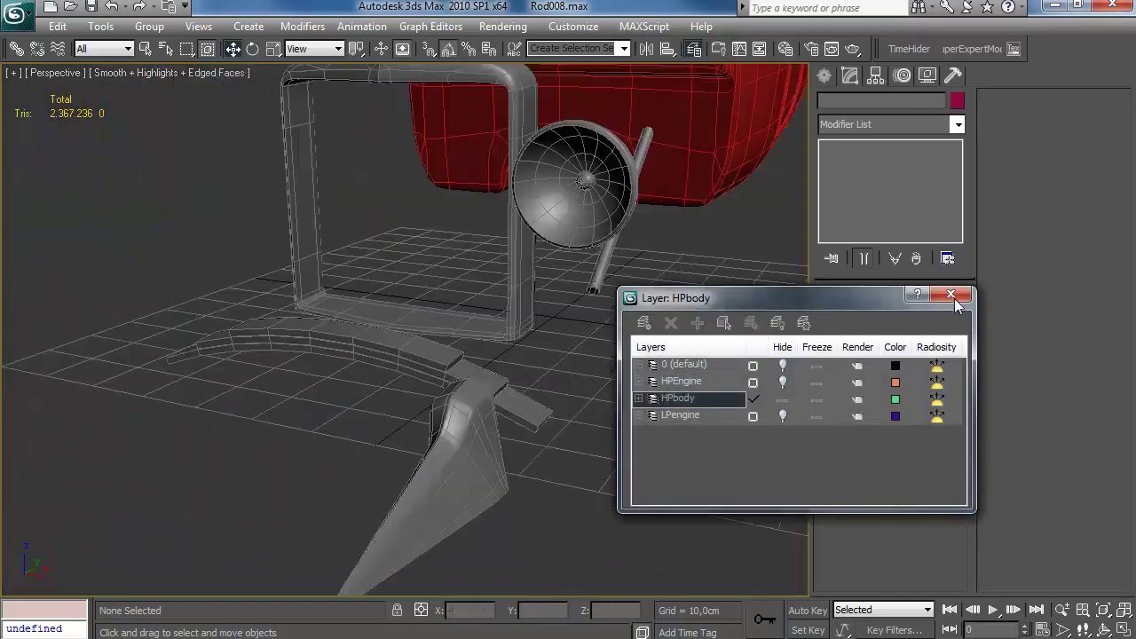
click(951, 294)
Step: Connect the ring of 48 crosswise edges on the high-poly leaf spring with 2 segments and pinch 92
click(293, 342)
alt+middle_drag(559, 402, 583, 393)
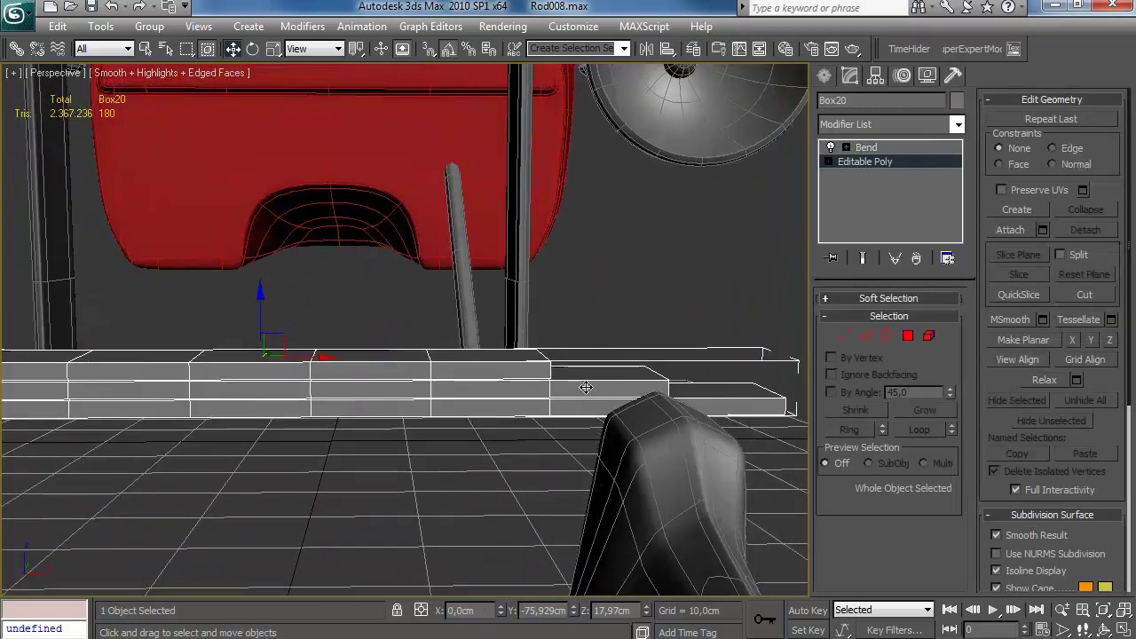
key(2)
alt+middle_drag(512, 342, 442, 399)
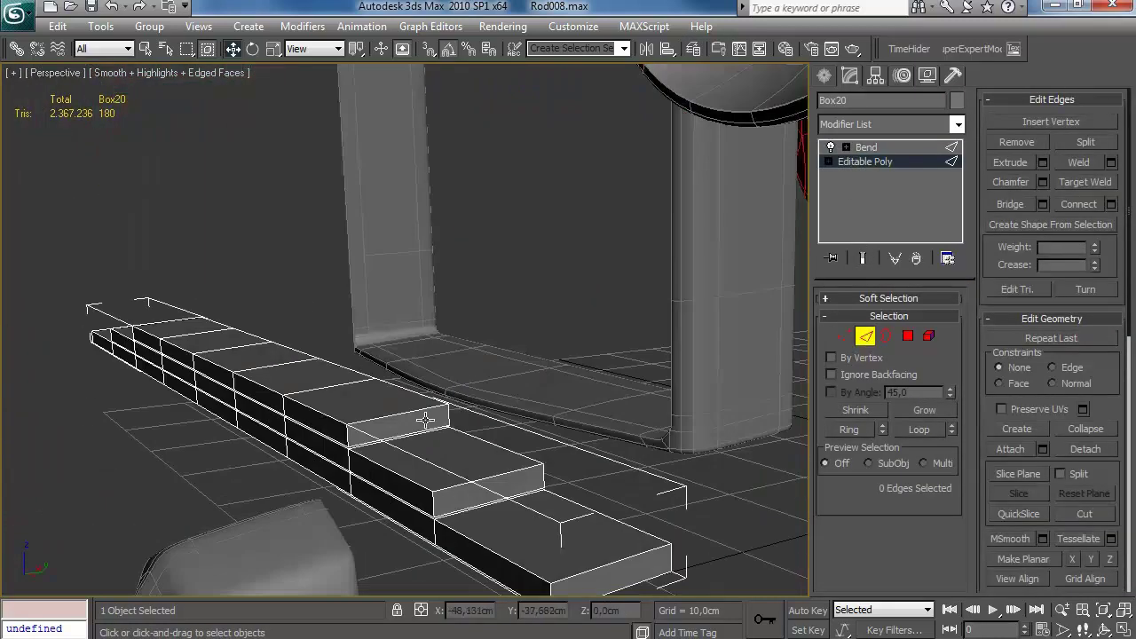
click(1111, 204)
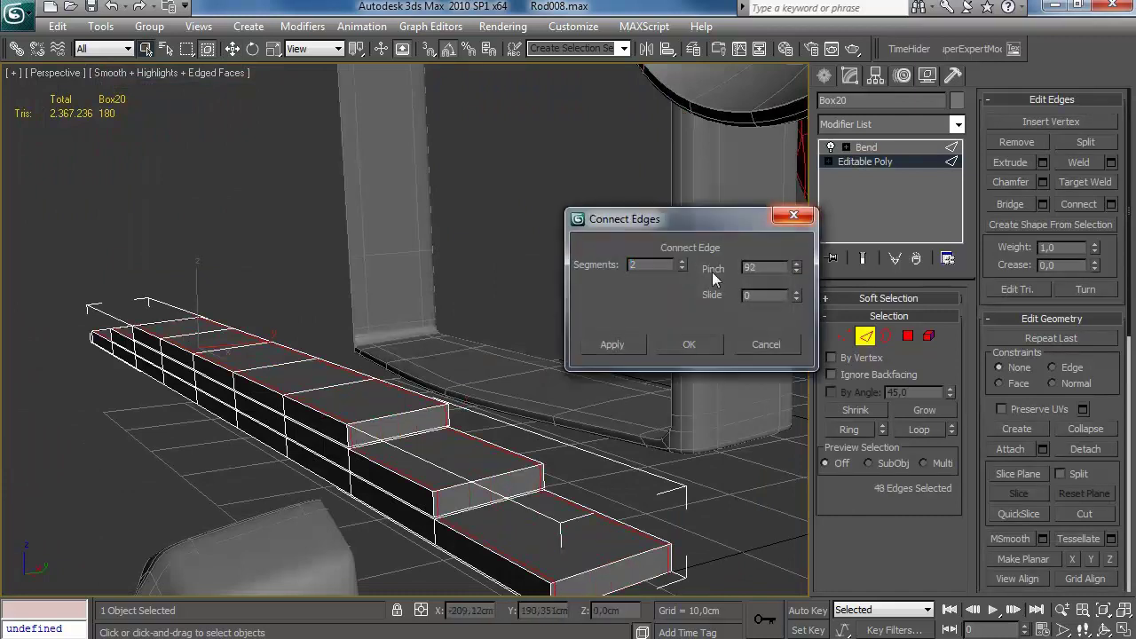
click(689, 345)
Step: Connect the ring of 60 vertical edges around the three leaves with 2 segments pinched towards the upper and lower borders
alt+middle_drag(548, 385, 476, 377)
click(457, 497)
ctrl+click(781, 435)
click(1111, 203)
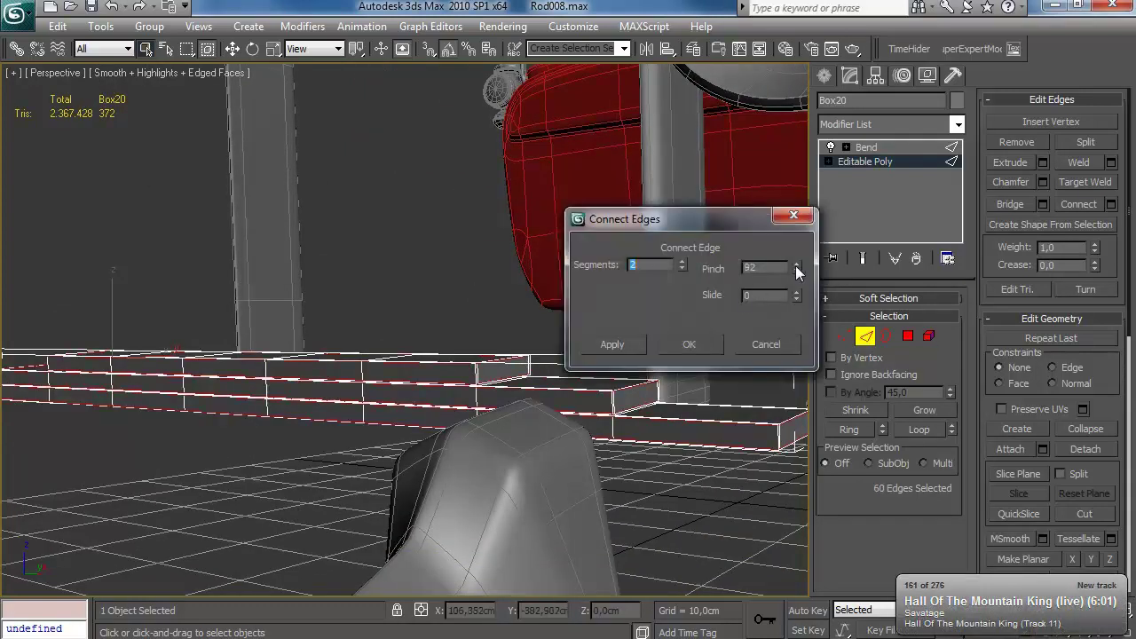
click(711, 350)
Step: Paste TurboSmooth as an instance between the spring's Editable Poly and Bend, and check the smoothed result without edged faces
click(865, 336)
click(878, 148)
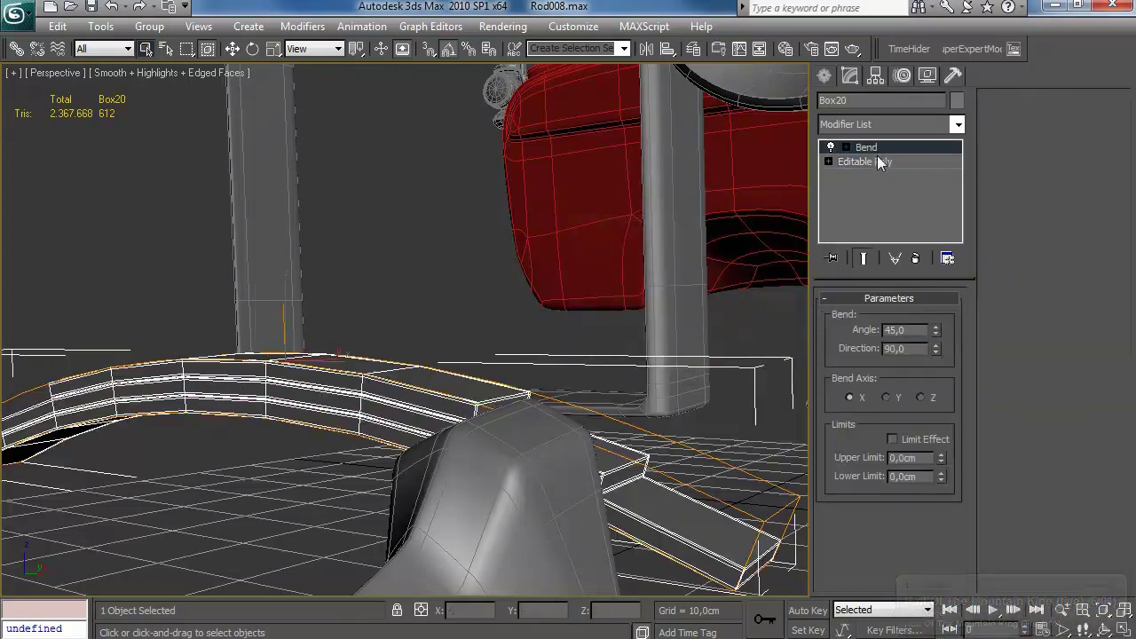
click(878, 161)
right_click(877, 161)
click(878, 271)
scroll(542, 343, up, 5)
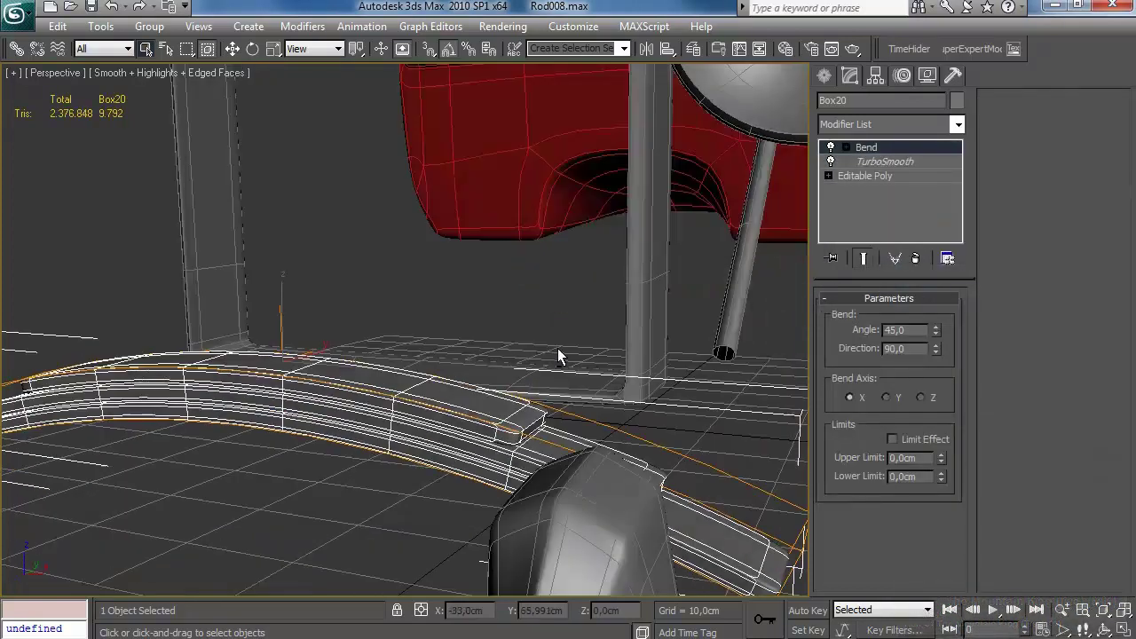
key(F4)
alt+middle_drag(559, 359, 467, 338)
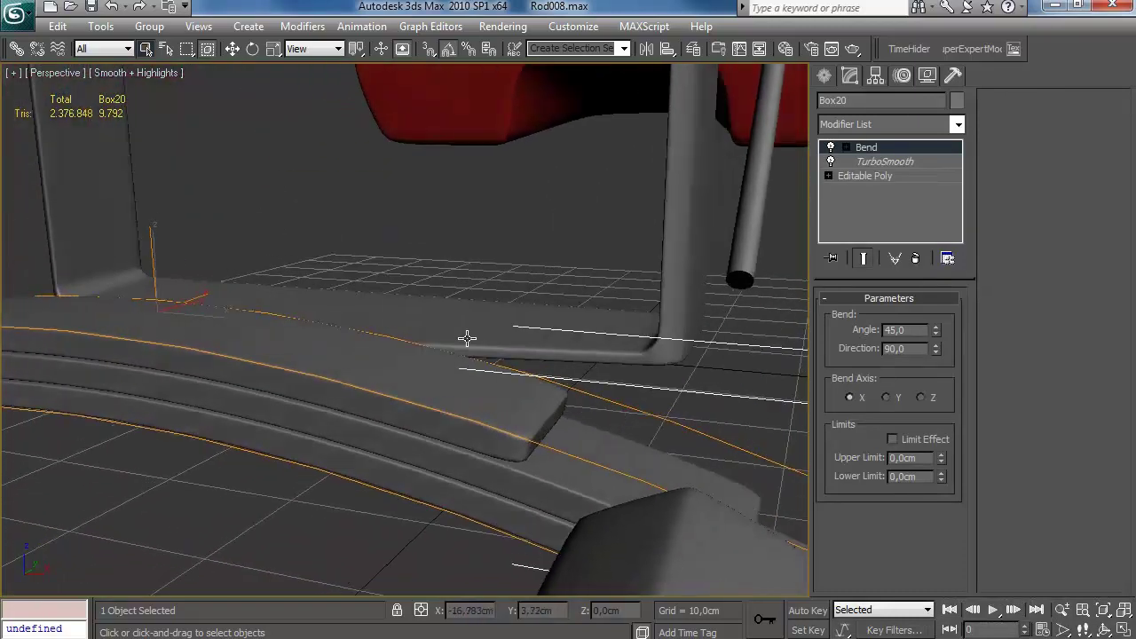
Step: Connect the ring of 36 lengthwise edges at one end of the leaves with 1 segment slid close to the tips
click(865, 176)
key(2)
key(F4)
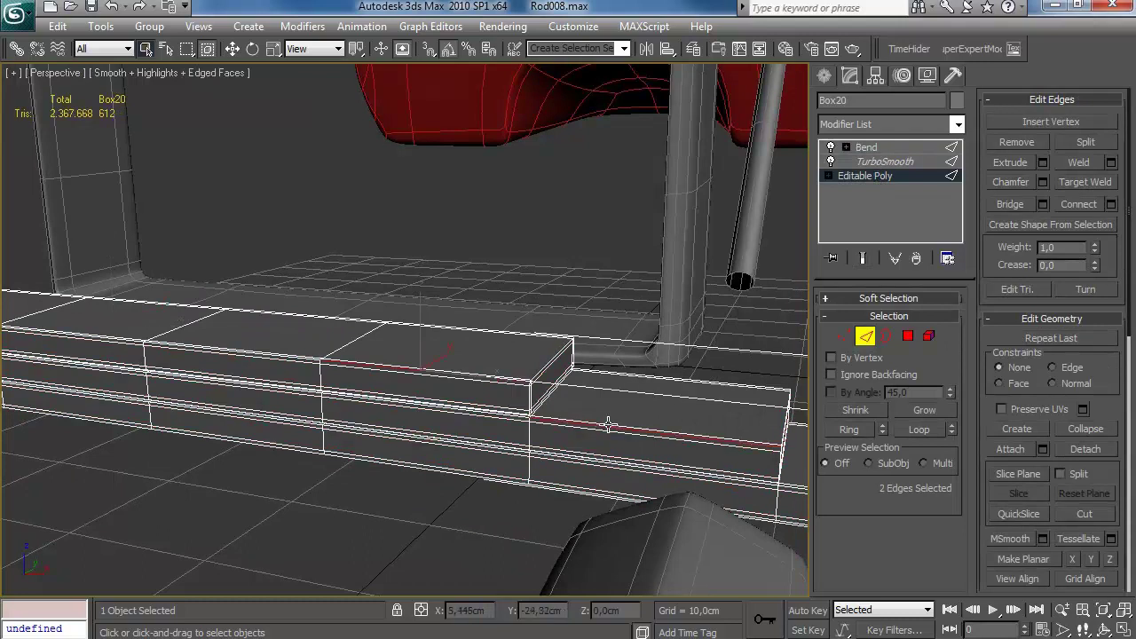
ctrl+click(598, 426)
alt+middle_drag(599, 426, 727, 491)
alt+middle_drag(656, 467, 568, 440)
key(alt+r)
click(1112, 205)
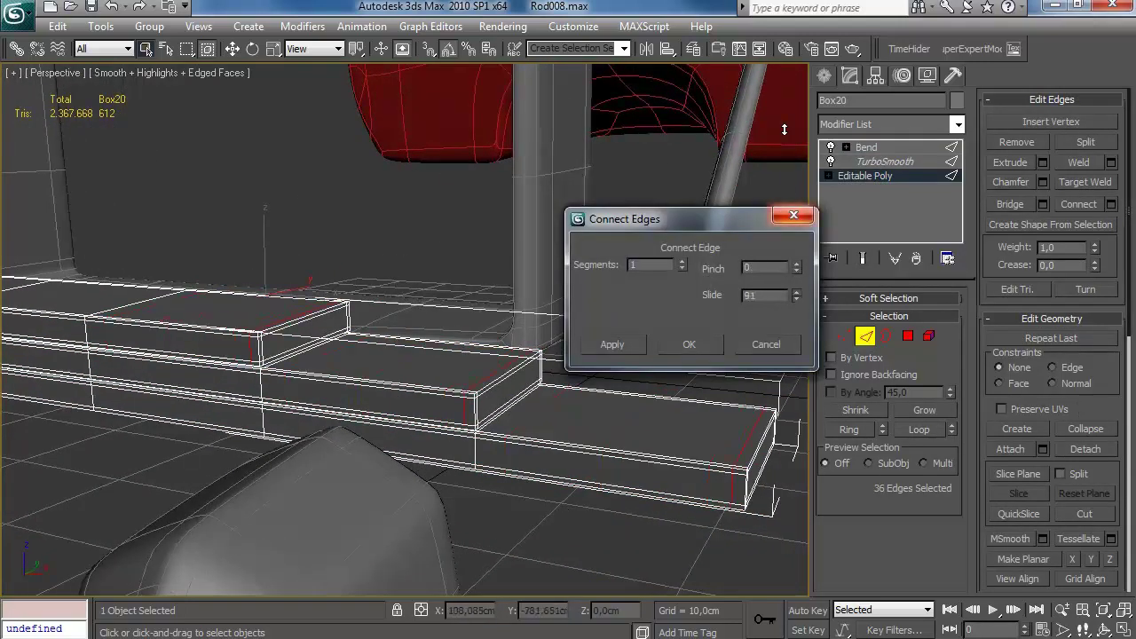
click(794, 215)
Step: Connect the matching 36 lengthwise edges at the opposite end of the leaves with 1 segment slid close to the tips
alt+middle_drag(368, 375, 237, 342)
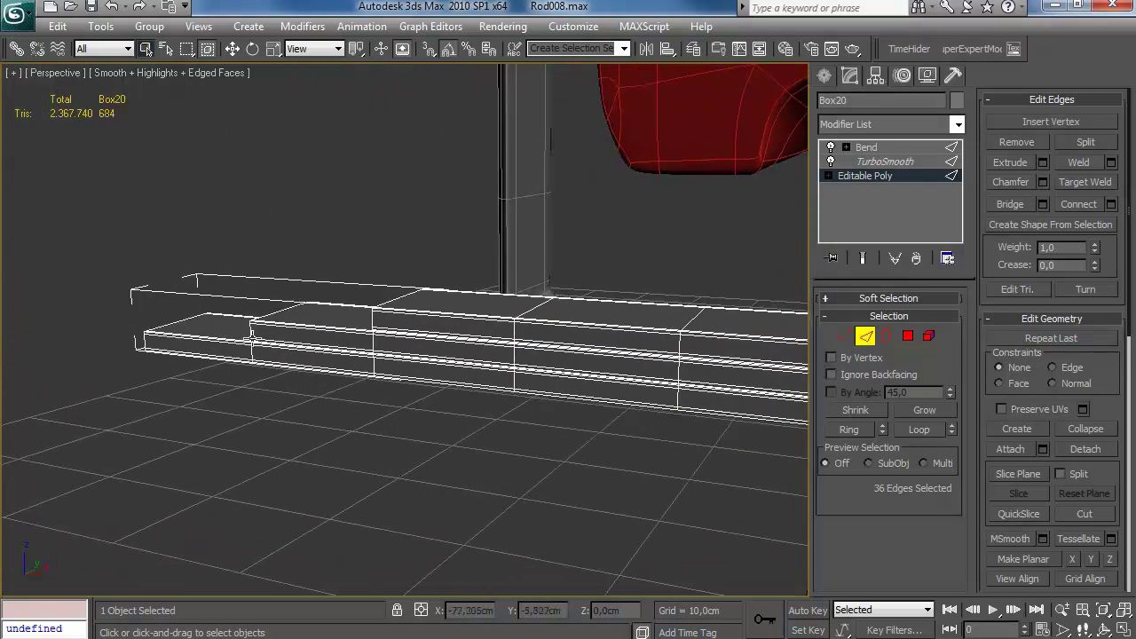
key(alt+r)
click(1112, 205)
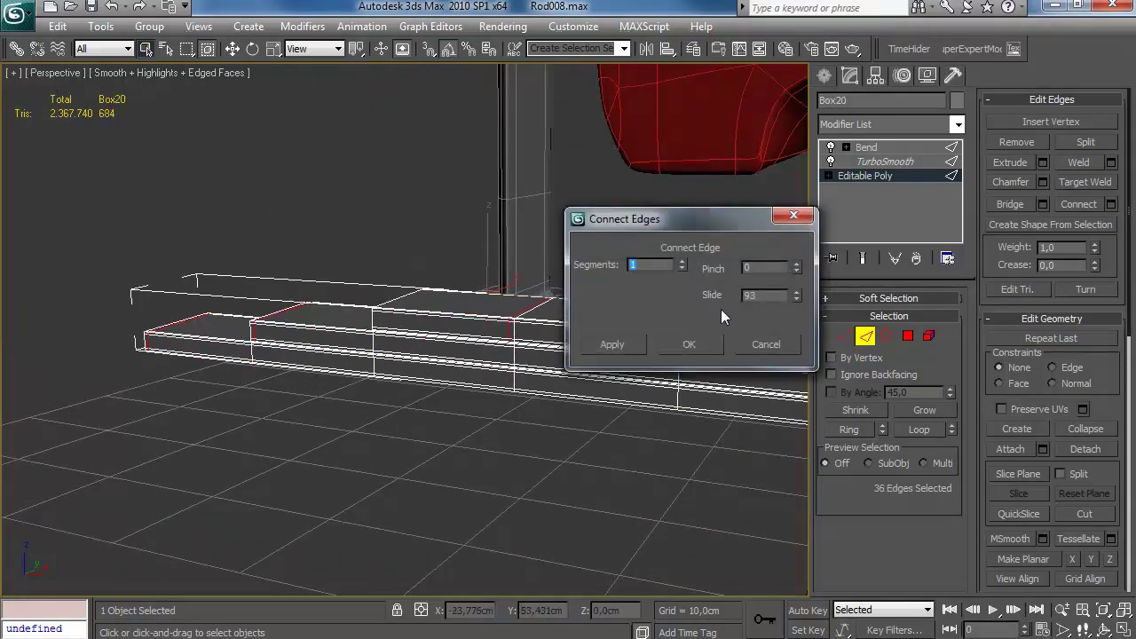
click(767, 347)
alt+middle_drag(767, 346, 611, 352)
click(1112, 205)
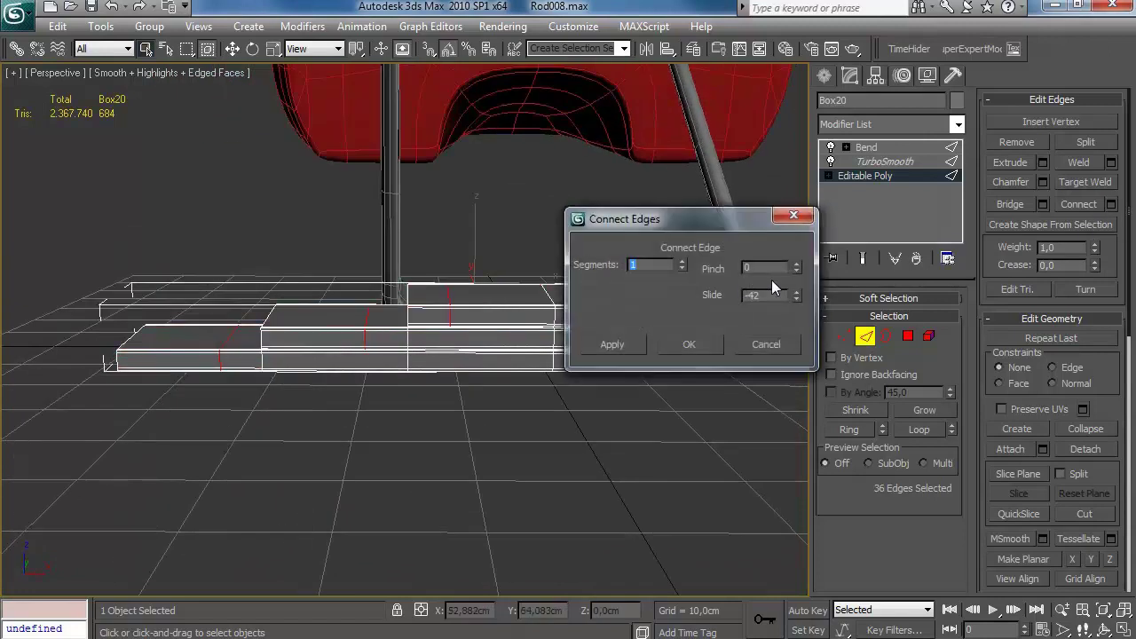
click(693, 344)
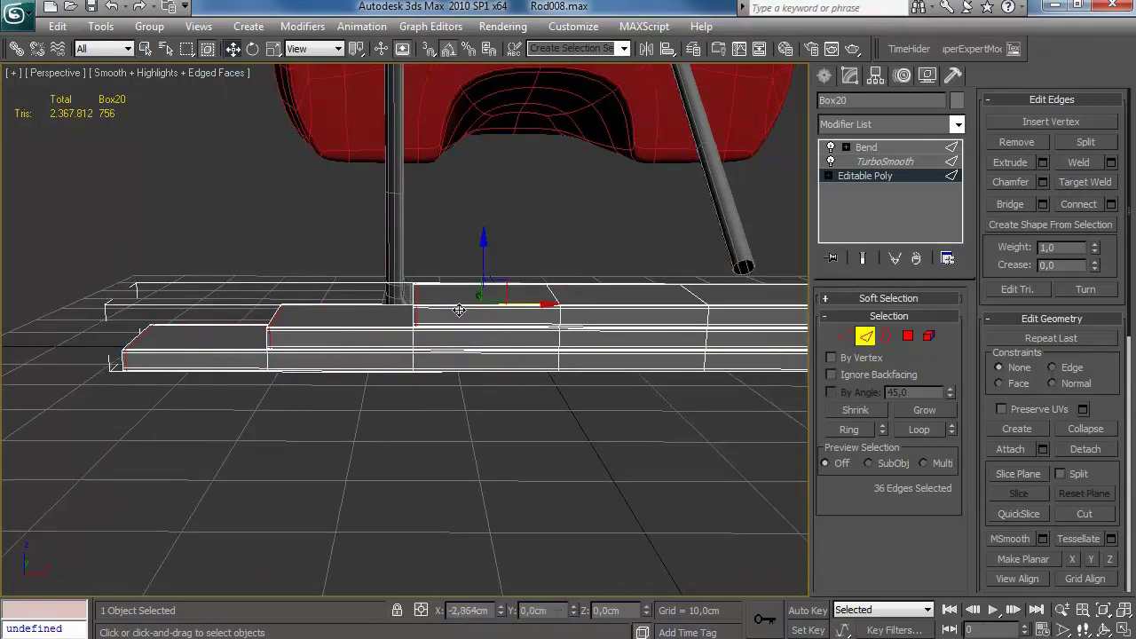
Step: Return the leaf spring to its bent, smoothed display without edged faces, deselect it and check its shape
click(857, 340)
click(888, 158)
alt+middle_drag(613, 352, 650, 324)
key(F4)
click(551, 432)
scroll(588, 338, down, 4)
scroll(650, 323, down, 5)
scroll(649, 330, up, 8)
Step: Hide the HPbody layer and show the 0 (default) layer
alt+middle_drag(710, 348, 568, 351)
click(694, 49)
click(949, 295)
Step: Try lifting the brake part off one front wheel and undo the move
scroll(525, 416, up, 2)
scroll(568, 377, up, 6)
click(370, 337)
scroll(343, 338, down, 3)
click(434, 294)
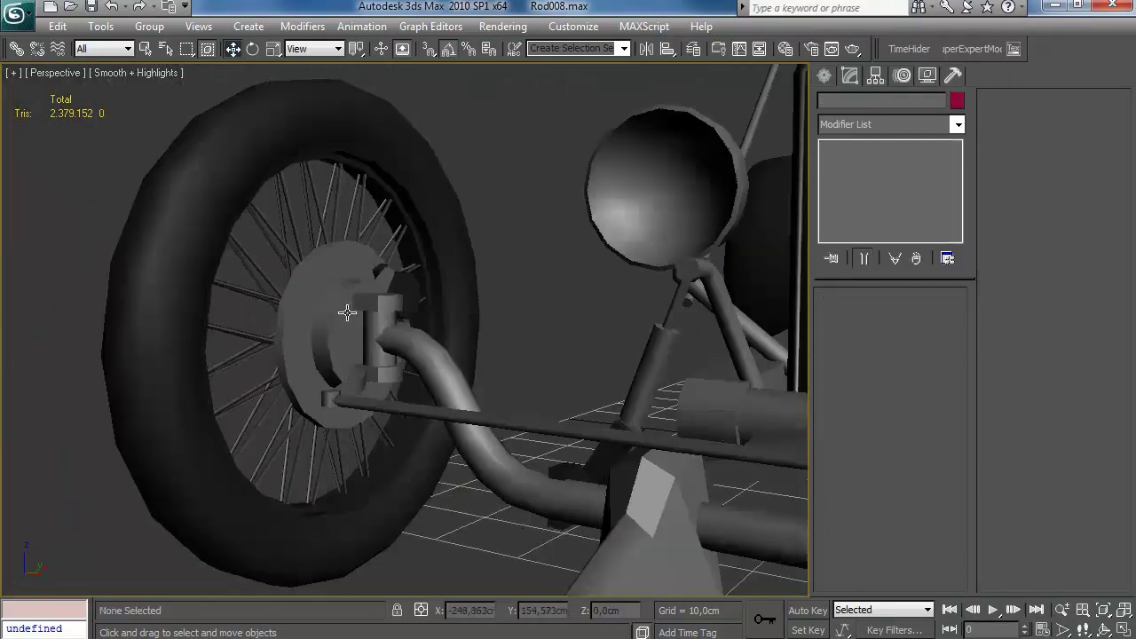
click(350, 318)
drag(368, 282, 369, 221)
key(ctrl+z)
alt+middle_drag(456, 287, 371, 288)
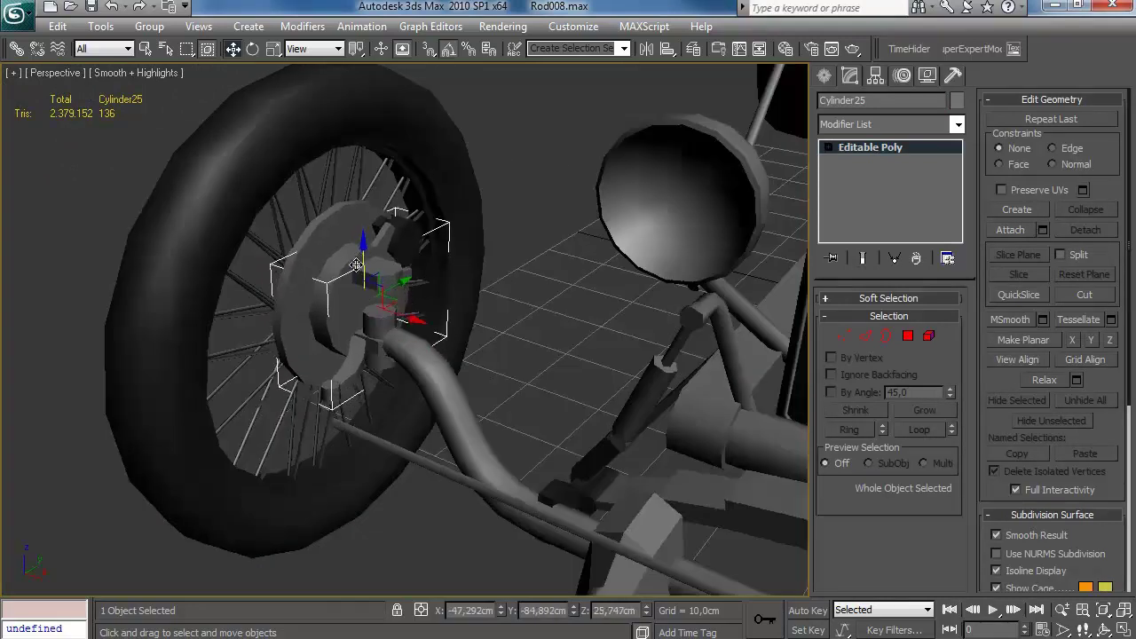
drag(471, 227, 651, 363)
alt+middle_drag(650, 364, 444, 355)
Step: Clone the brake part of the other front wheel as HPBrake and add it to the HPbody layer
click(620, 284)
shift+drag(620, 284, 623, 291)
click(520, 387)
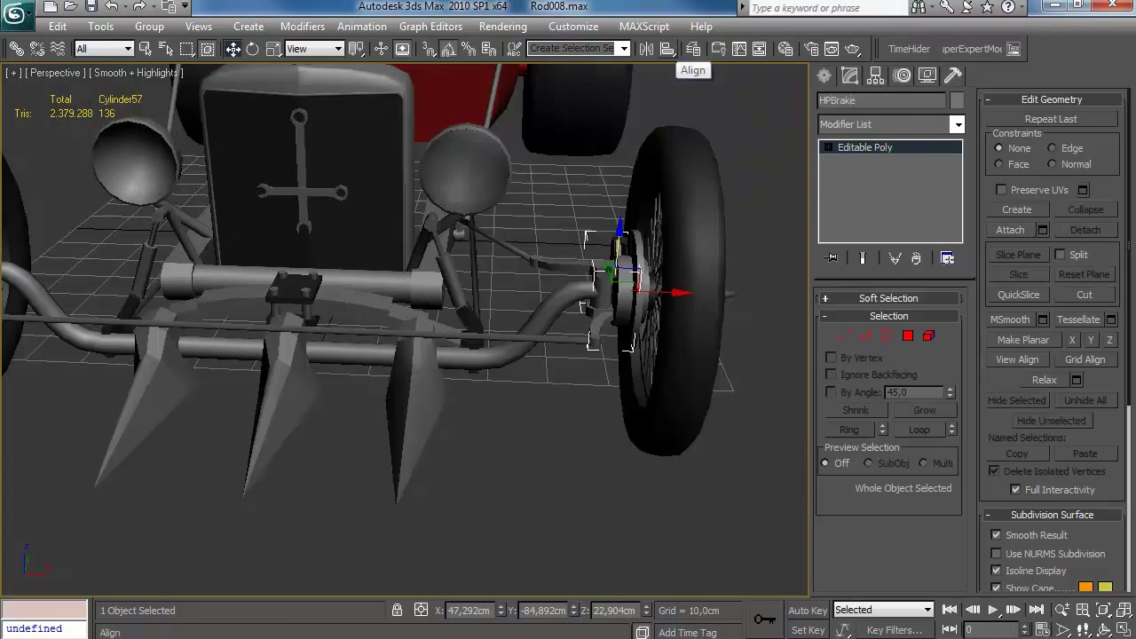
click(693, 48)
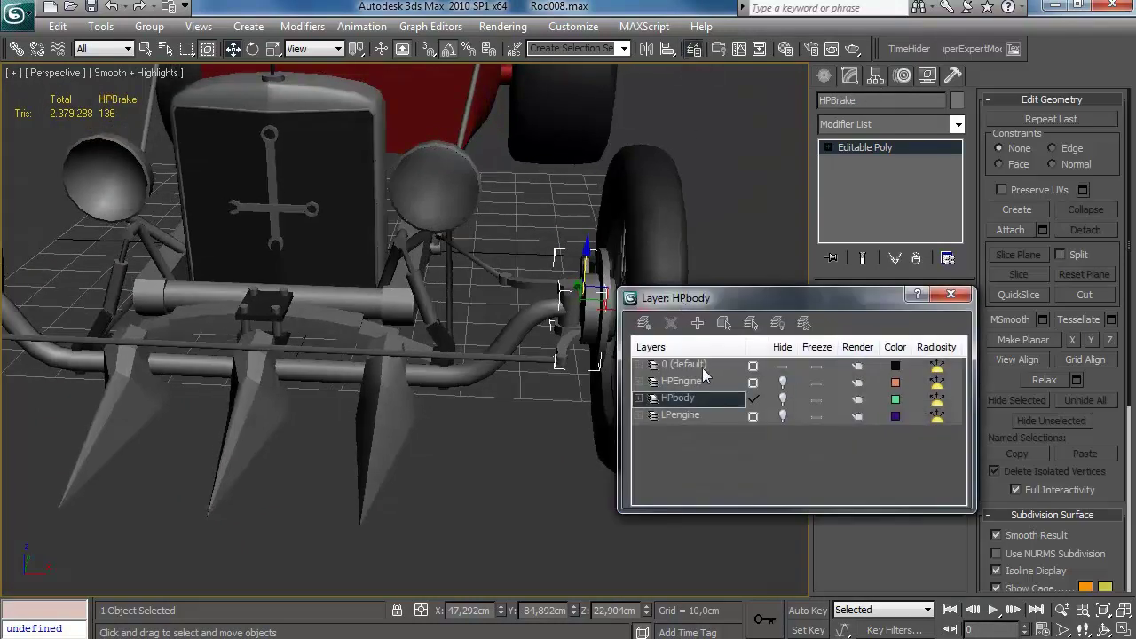
click(694, 325)
Step: Switch the visible layer from 0 (default) to HPbody
click(782, 366)
click(782, 400)
click(951, 295)
Step: Show HPBrake with edged faces and inset its large round face as a group, leaving a narrow border along the rim
alt+middle_drag(603, 352, 480, 381)
scroll(548, 334, up, 5)
scroll(395, 374, up, 3)
middle_drag(395, 374, 472, 378)
click(480, 353)
key(F4)
alt+middle_drag(553, 299, 602, 255)
click(842, 336)
alt+middle_drag(713, 273, 698, 300)
click(907, 336)
click(538, 325)
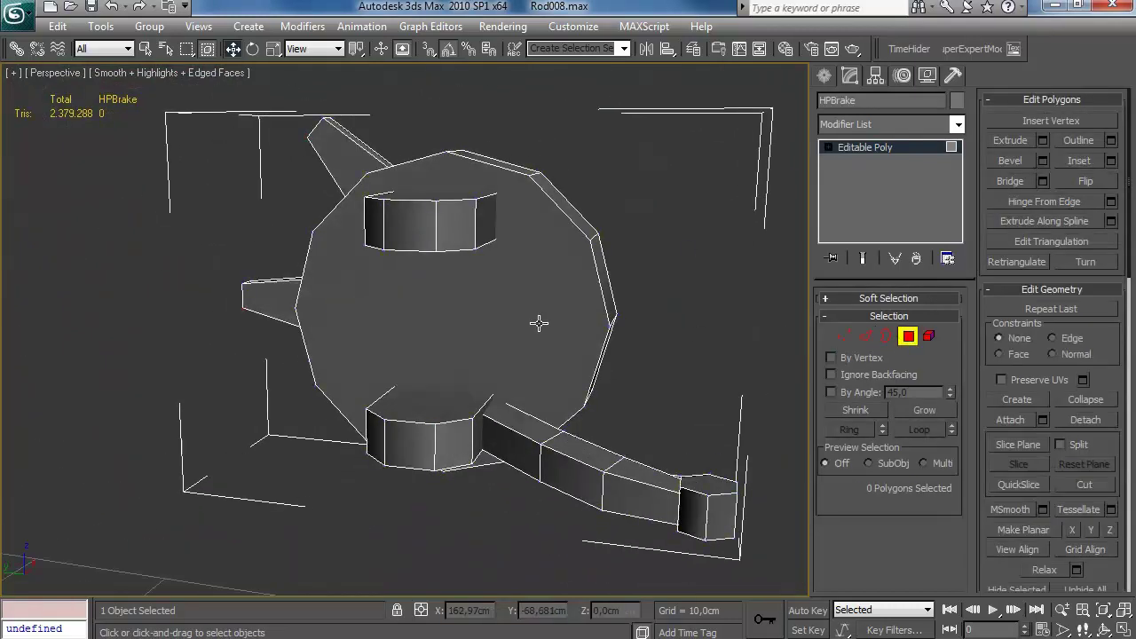
click(1111, 161)
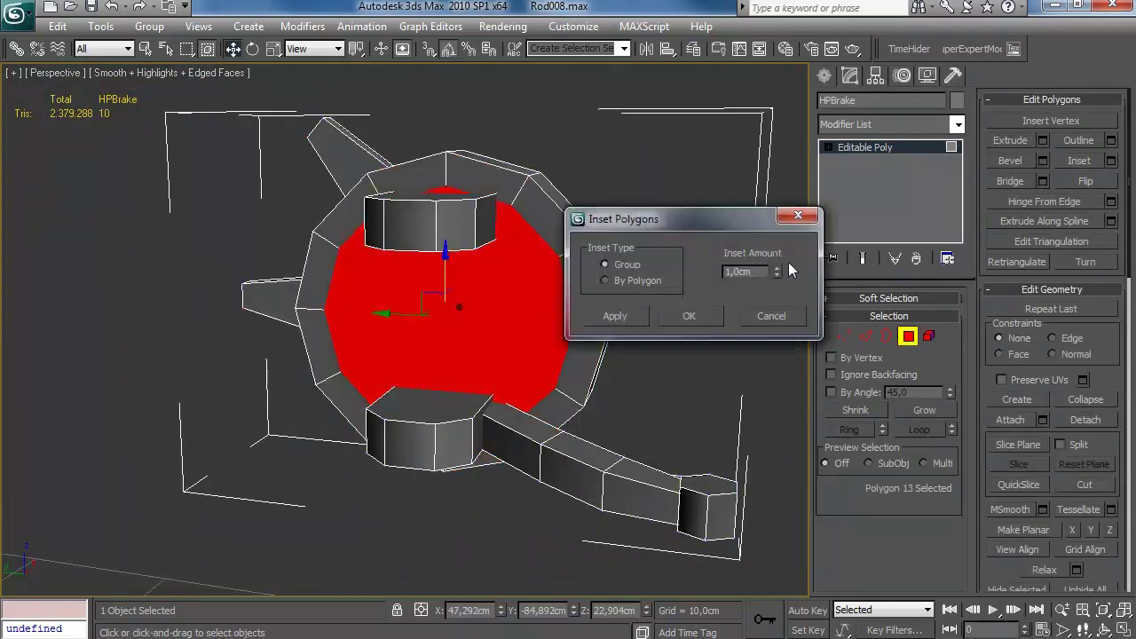
click(710, 322)
Step: Connect opposite vertices of the inset round face with parallel horizontal edges
key(1)
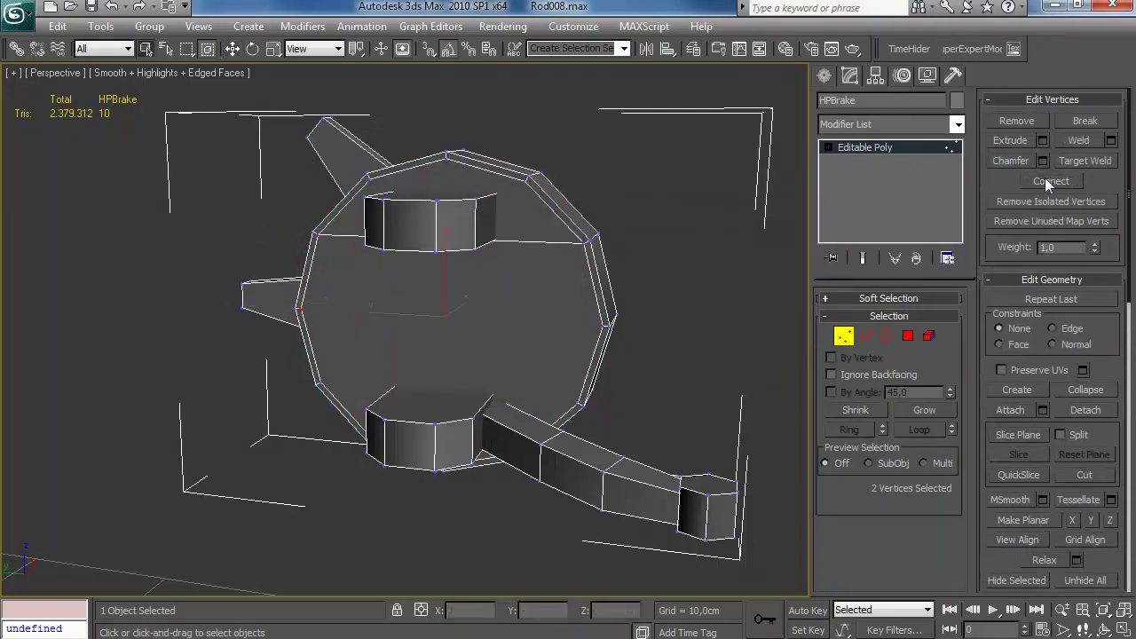
alt+middle_drag(523, 284, 497, 293)
click(313, 396)
click(366, 461)
mouse_move(366, 461)
alt+middle_down()
mouse_move(406, 489)
mouse_move(388, 459)
alt+middle_up()
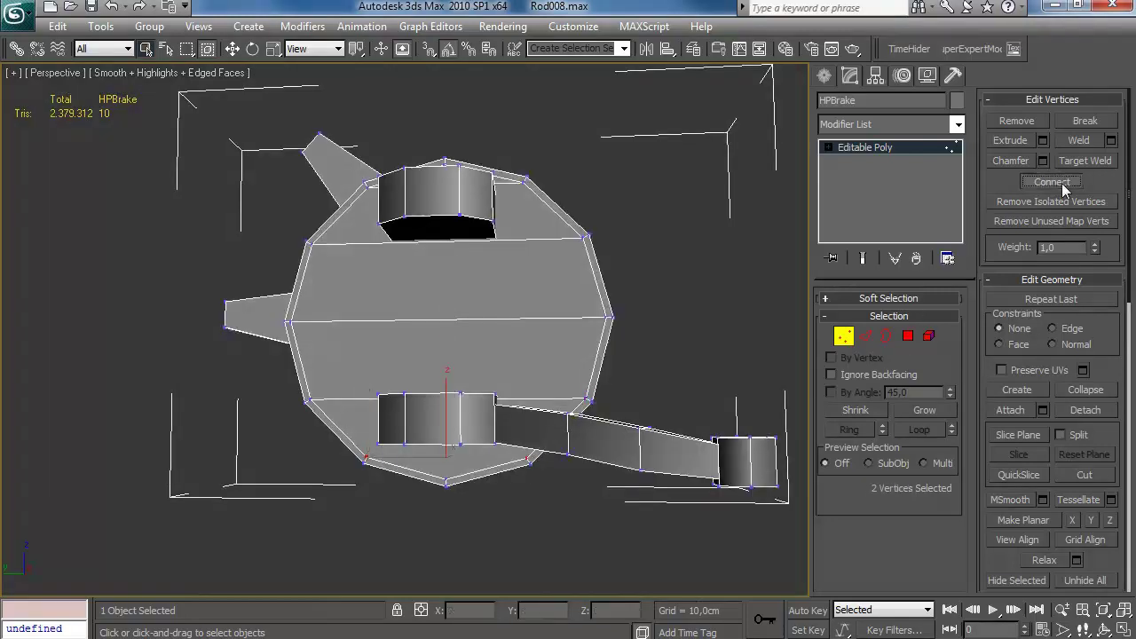
Step: Inset the two polygons behind the upper and lower round bosses slightly as a group
click(907, 336)
alt+middle_drag(647, 290, 619, 332)
click(529, 213)
ctrl+click(535, 410)
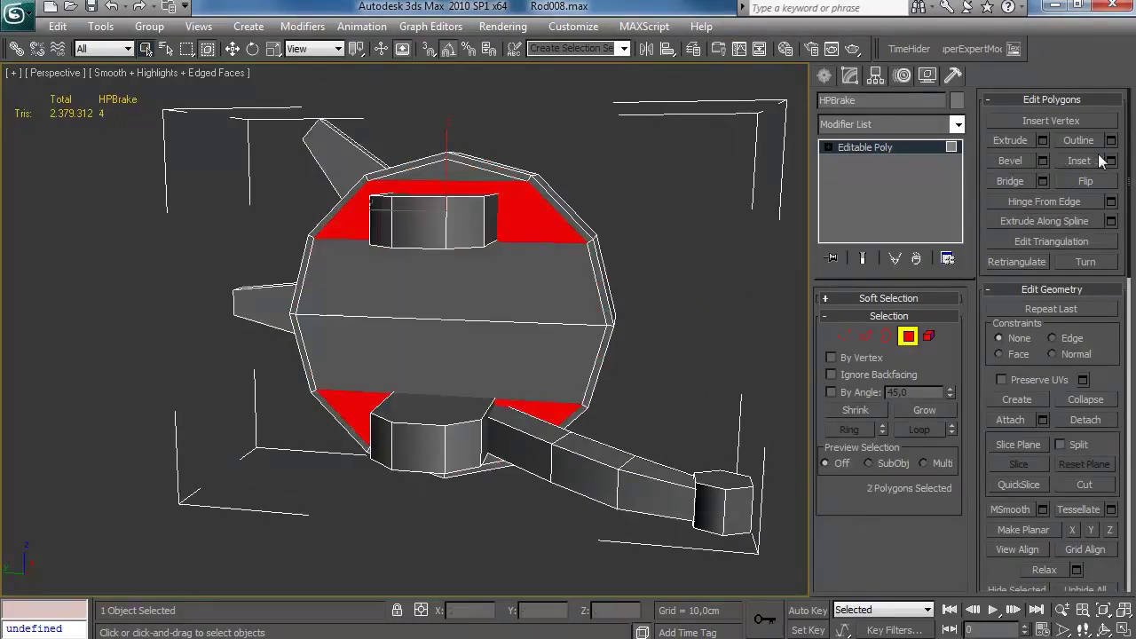
click(1111, 162)
alt+middle_drag(425, 299, 417, 311)
drag(778, 273, 779, 272)
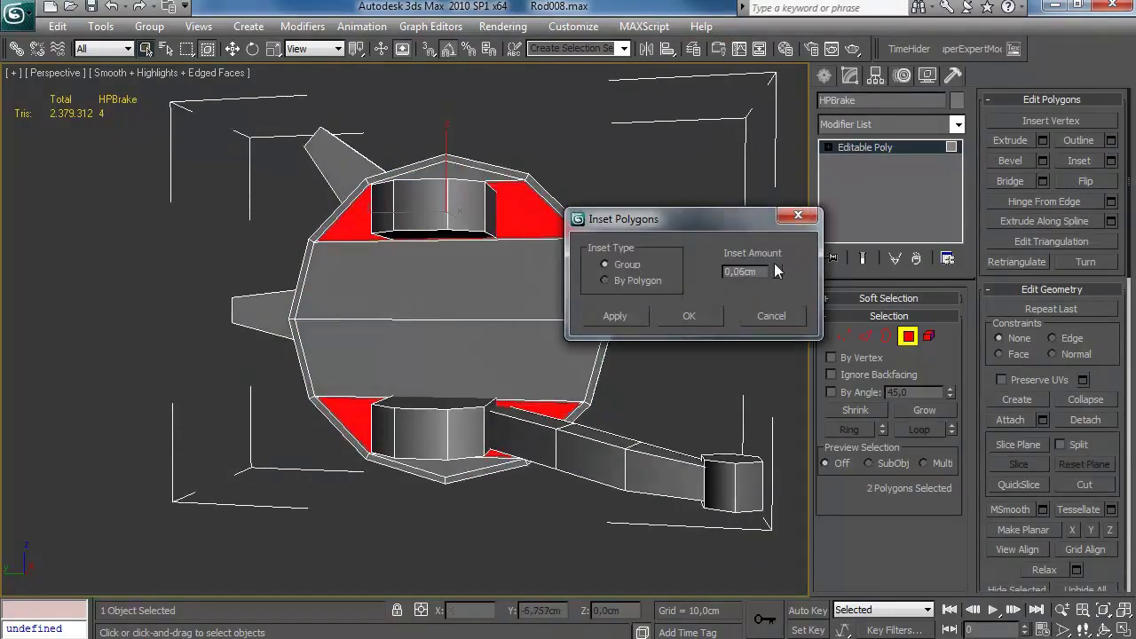
click(689, 316)
Step: Adjust the vertical position of the horizontal inset edges above and below the two round bosses
alt+middle_drag(626, 282, 623, 296)
click(863, 337)
click(348, 411)
scroll(1098, 382, down, 3)
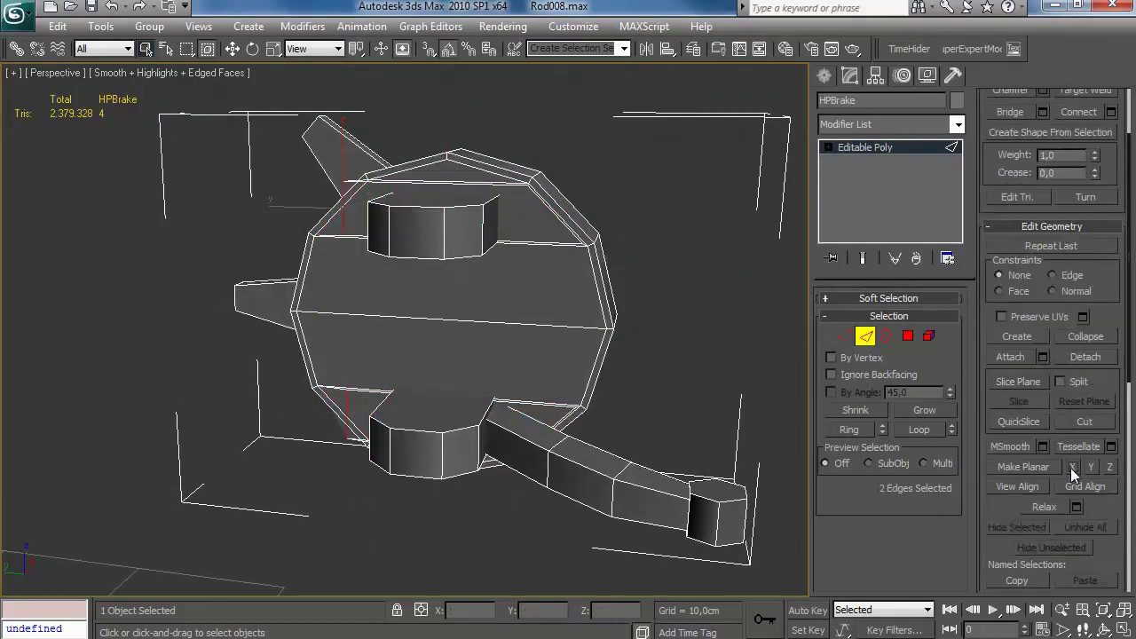
key(w)
middle_drag(470, 366, 474, 371)
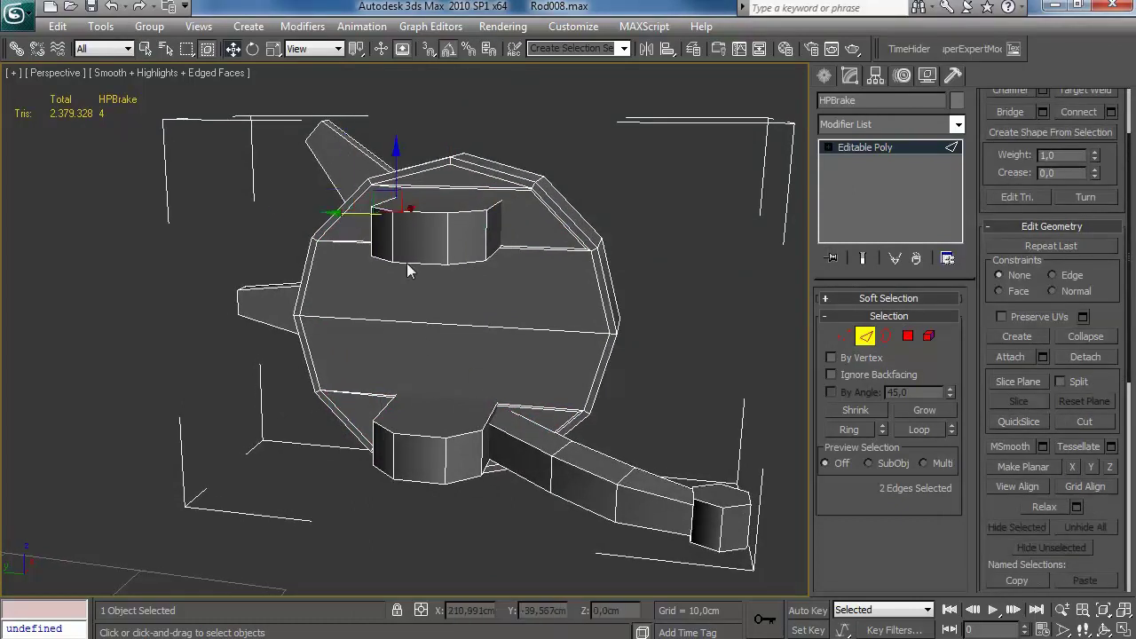
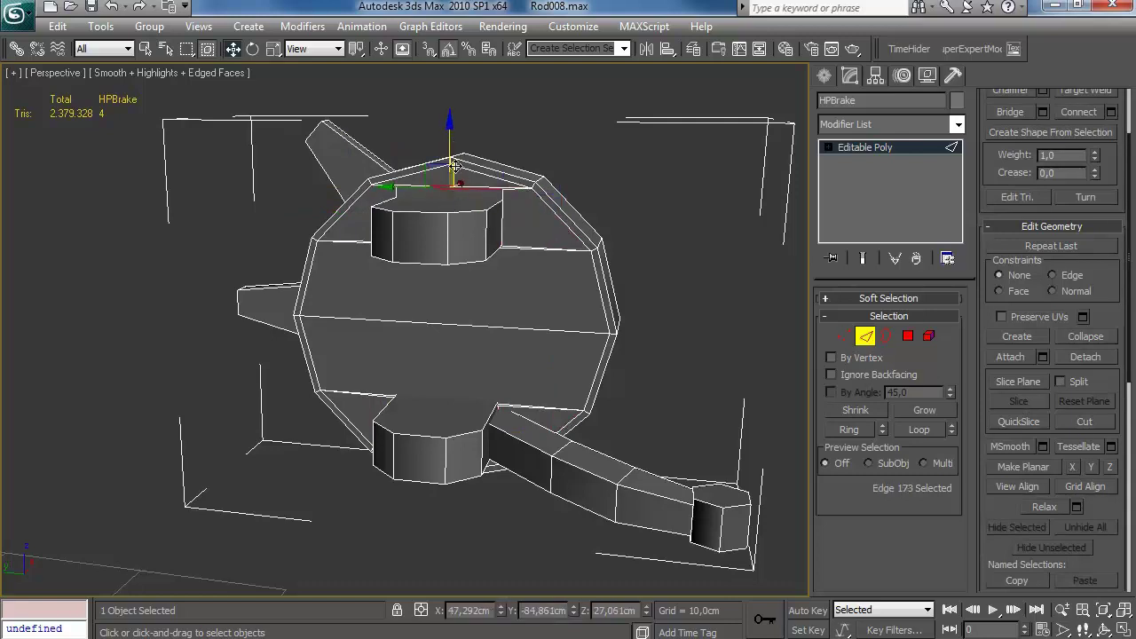
mouse_move(449, 156)
alt+middle_down()
mouse_move(539, 352)
mouse_move(441, 468)
alt+middle_up()
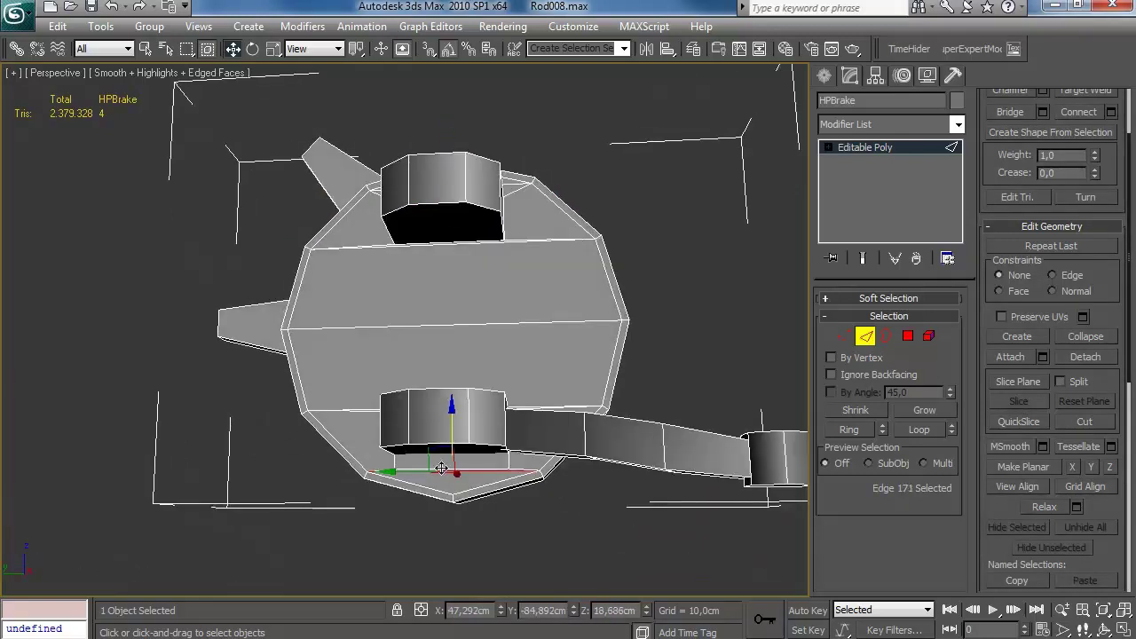
alt+middle_drag(452, 416, 545, 360)
scroll(545, 359, up, 5)
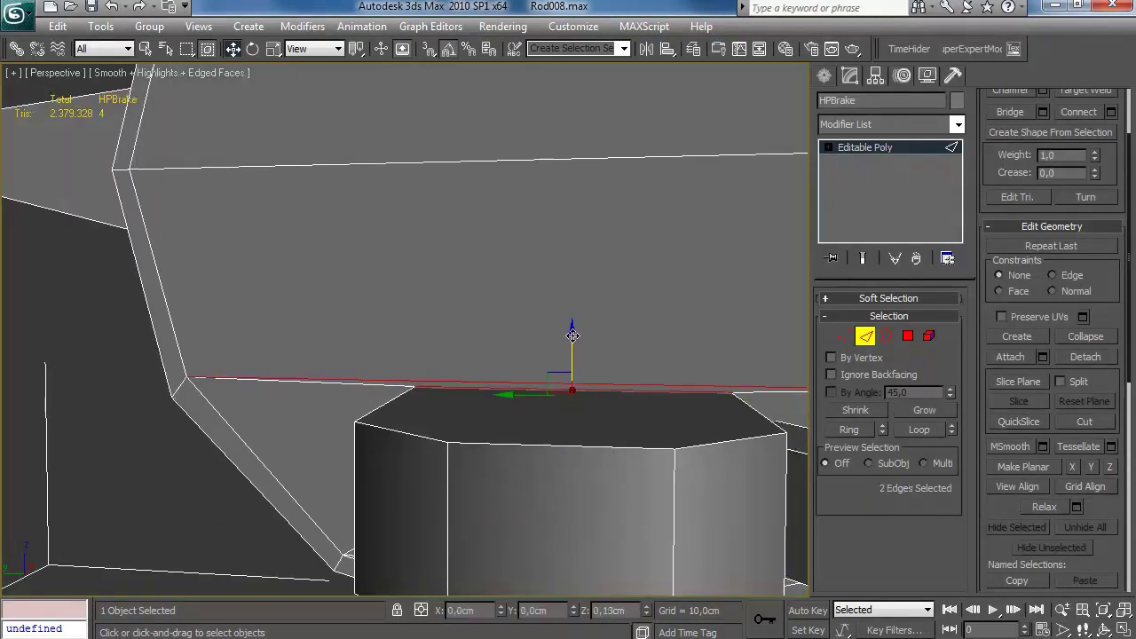
alt+middle_drag(573, 348, 506, 359)
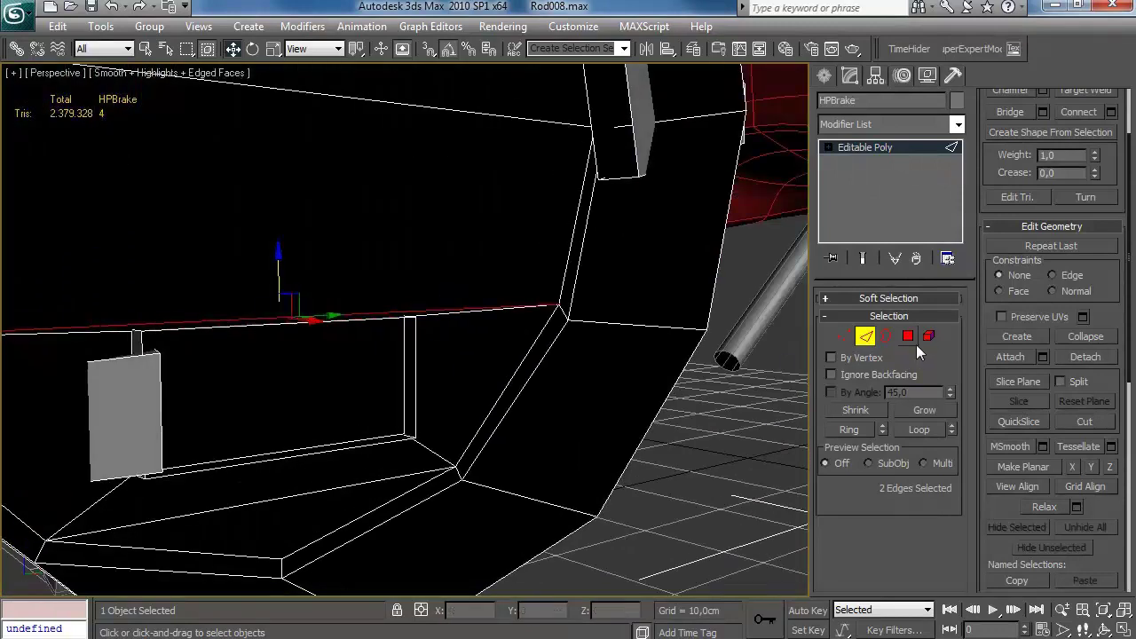
Step: Delete the two inset polygons on the disc that cover the back openings of the upper and lower bosses
click(907, 338)
click(362, 411)
alt+middle_drag(362, 411, 445, 466)
ctrl+click(424, 330)
key(Delete)
Step: Bridge the open borders of both bosses to the matching holes in the disc face
alt+middle_drag(444, 317, 421, 307)
click(888, 338)
click(524, 275)
alt+middle_drag(524, 274, 433, 503)
ctrl+click(423, 307)
alt+middle_drag(627, 296, 657, 293)
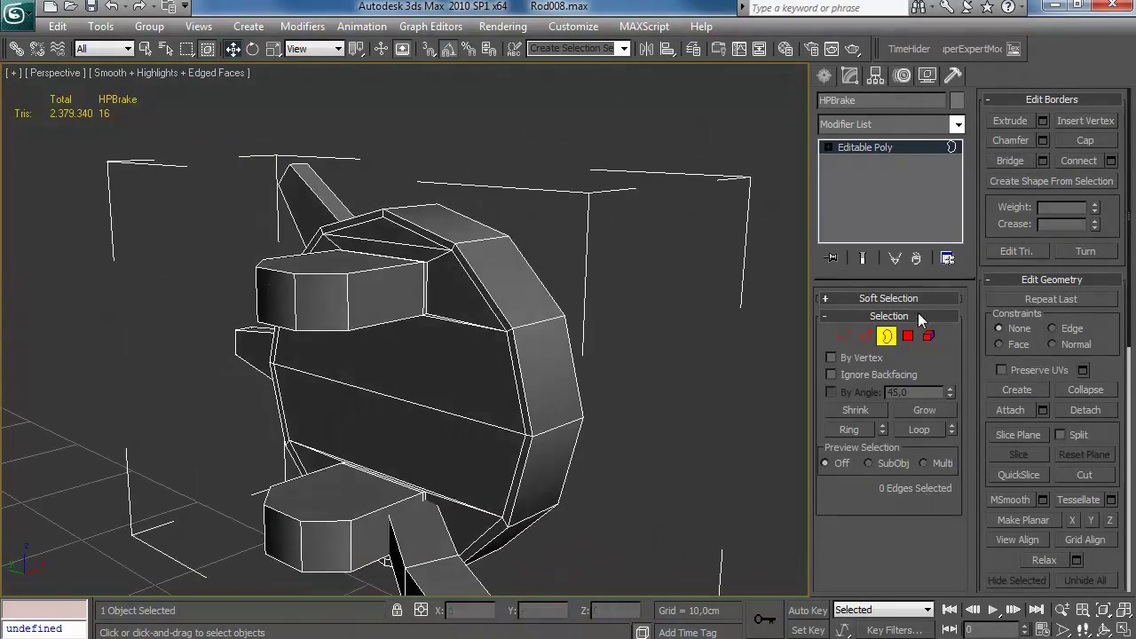
Step: Offset the horizontal disc edges under the upper boss and above the lower boss slightly from the bosses
key(2)
alt+middle_drag(433, 310, 632, 293)
drag(364, 265, 364, 273)
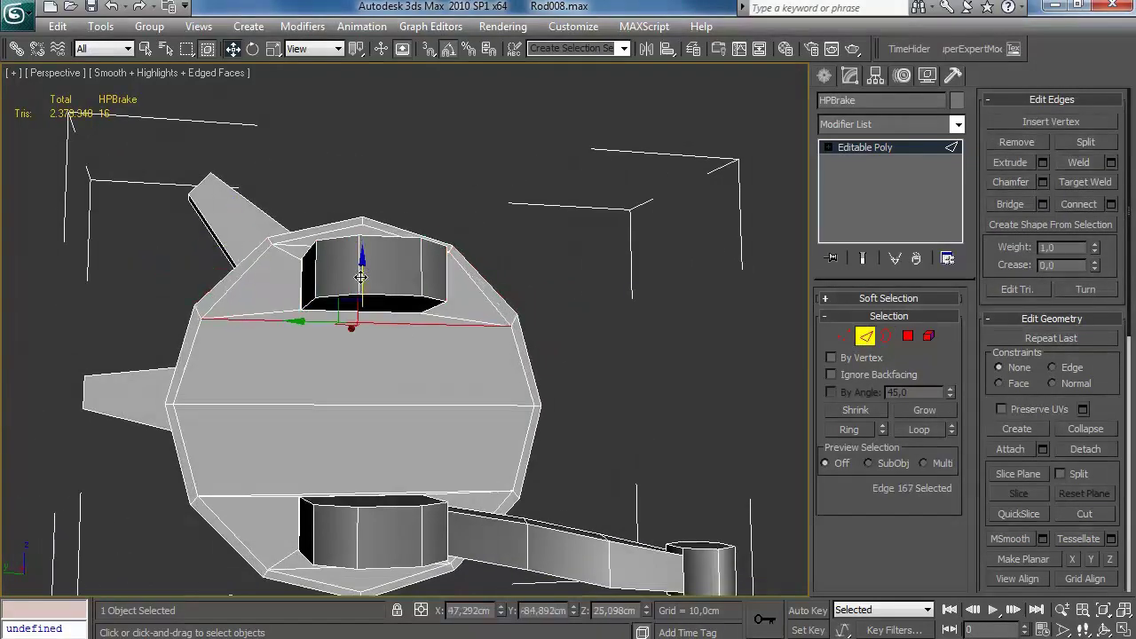
click(319, 491)
alt+middle_drag(457, 318, 707, 350)
alt+middle_drag(531, 303, 563, 356)
Step: Inset the top and bottom polygons of both bosses with their adjoining disc polygons as a group by 0.06 cm
click(908, 337)
click(401, 268)
alt+middle_drag(400, 268, 414, 489)
ctrl+click(424, 410)
ctrl+click(414, 489)
ctrl+click(418, 474)
ctrl+click(450, 277)
ctrl+click(437, 271)
click(1111, 160)
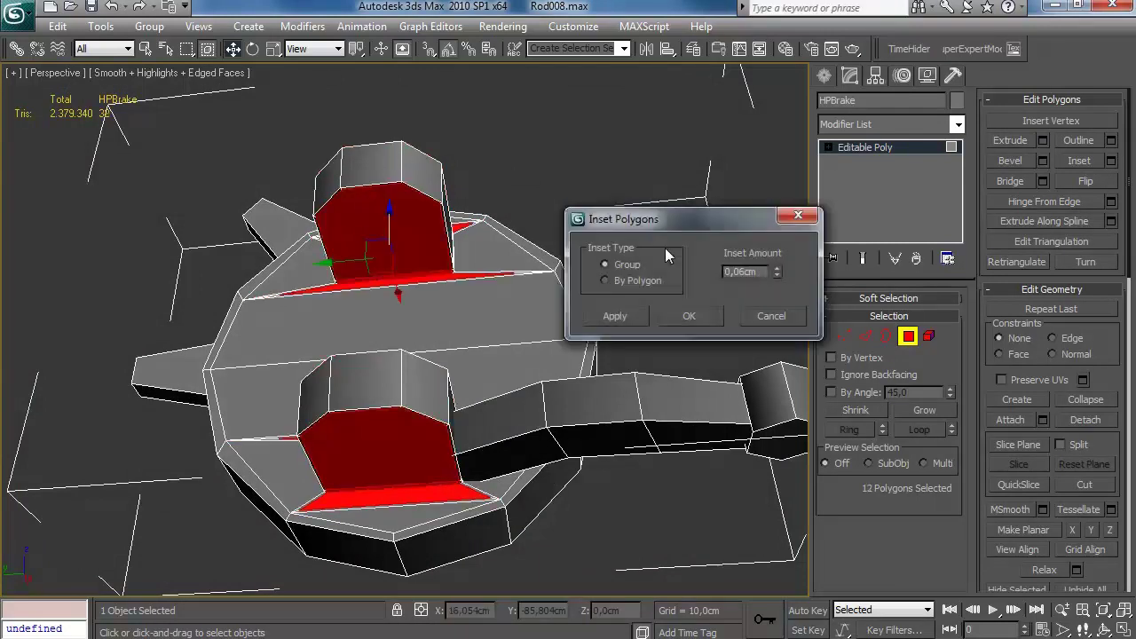
click(694, 318)
Step: Paste the TurboSmooth modifier onto HPBrake and show the model without edged faces
alt+middle_drag(483, 289, 566, 353)
click(902, 340)
right_click(885, 145)
click(948, 177)
alt+middle_drag(754, 235, 728, 227)
key(F4)
Step: Add an edge loop around the disc's outer side wall and move it close to the front rim
click(864, 164)
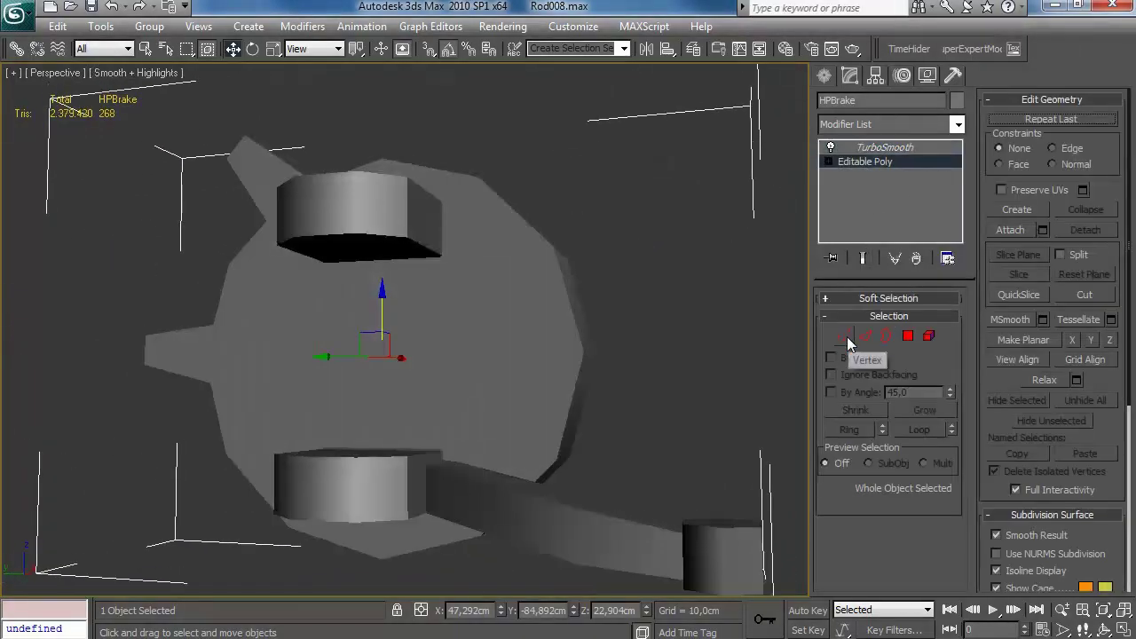
click(845, 337)
key(F4)
mouse_move(615, 377)
alt+middle_down()
mouse_move(654, 334)
mouse_move(610, 333)
mouse_move(621, 393)
alt+middle_up()
key(2)
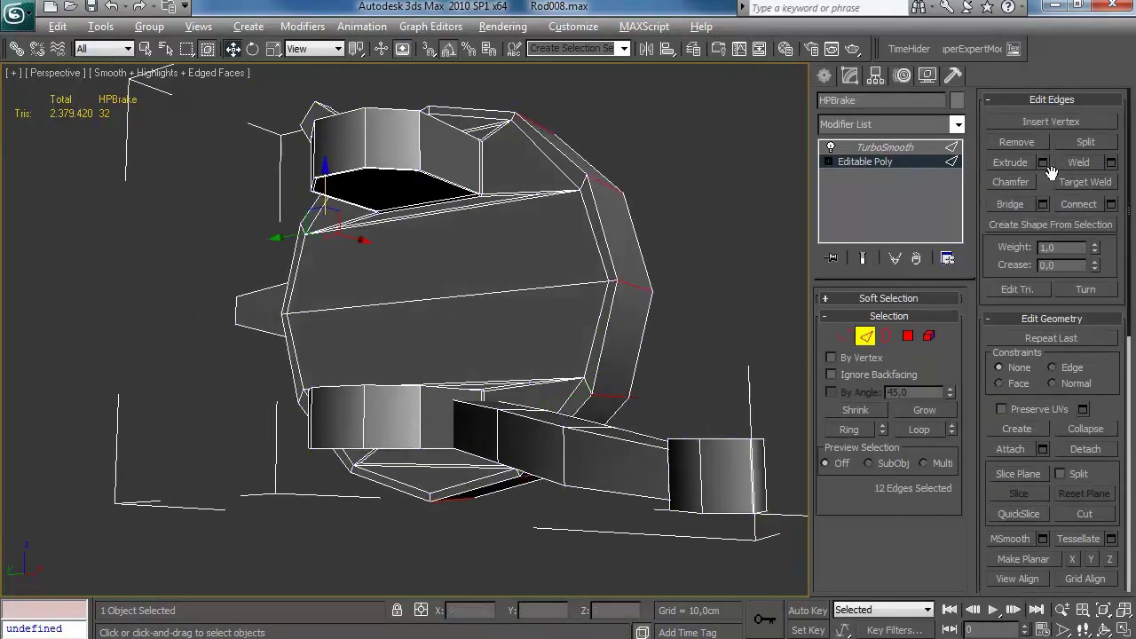
key(alt+r)
click(1111, 204)
click(684, 345)
alt+middle_drag(675, 351, 502, 322)
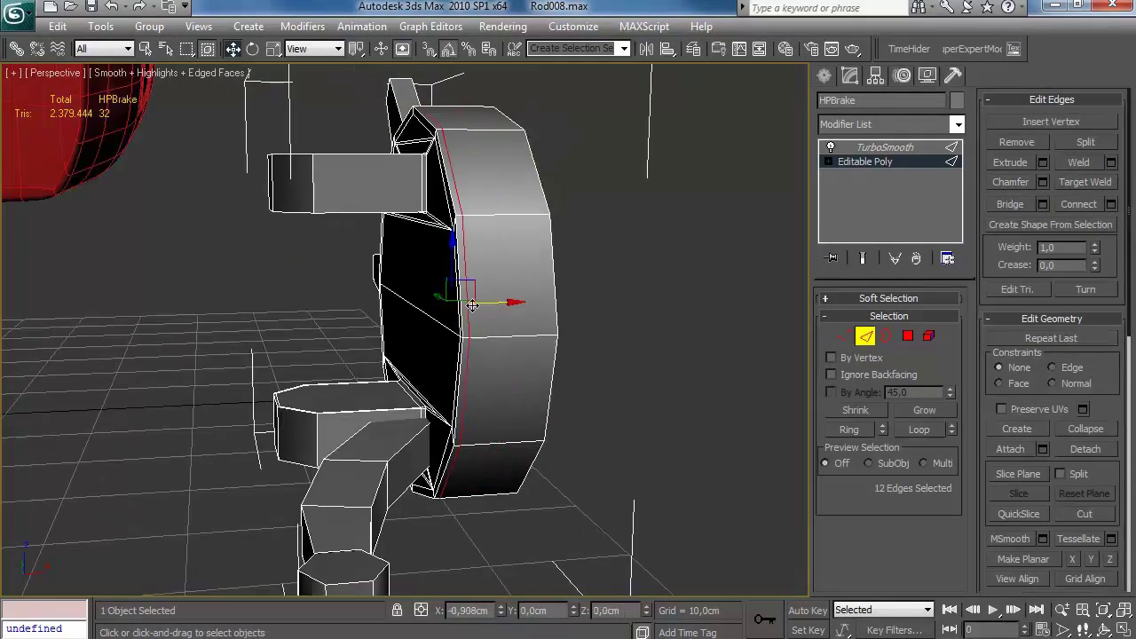
Step: Check the smoothed surface and align the disc vertices just below the upper boss horizontally with the boss corners
click(889, 148)
alt+middle_drag(533, 253, 661, 253)
middle_drag(550, 258, 631, 324)
scroll(568, 333, up, 5)
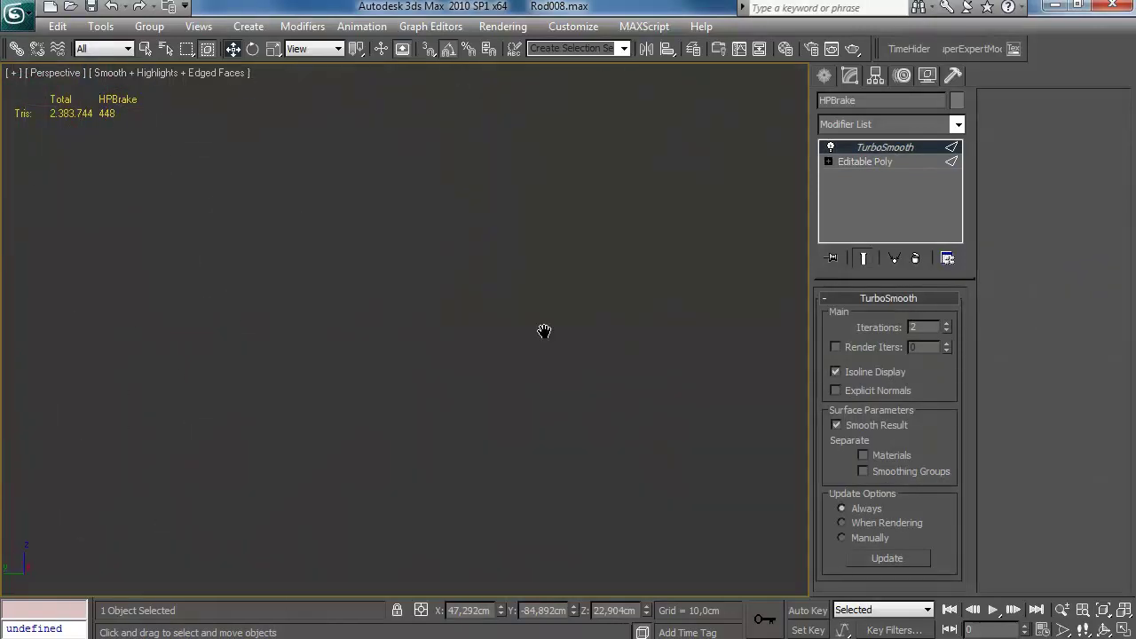
scroll(546, 328, down, 2)
click(863, 162)
click(843, 335)
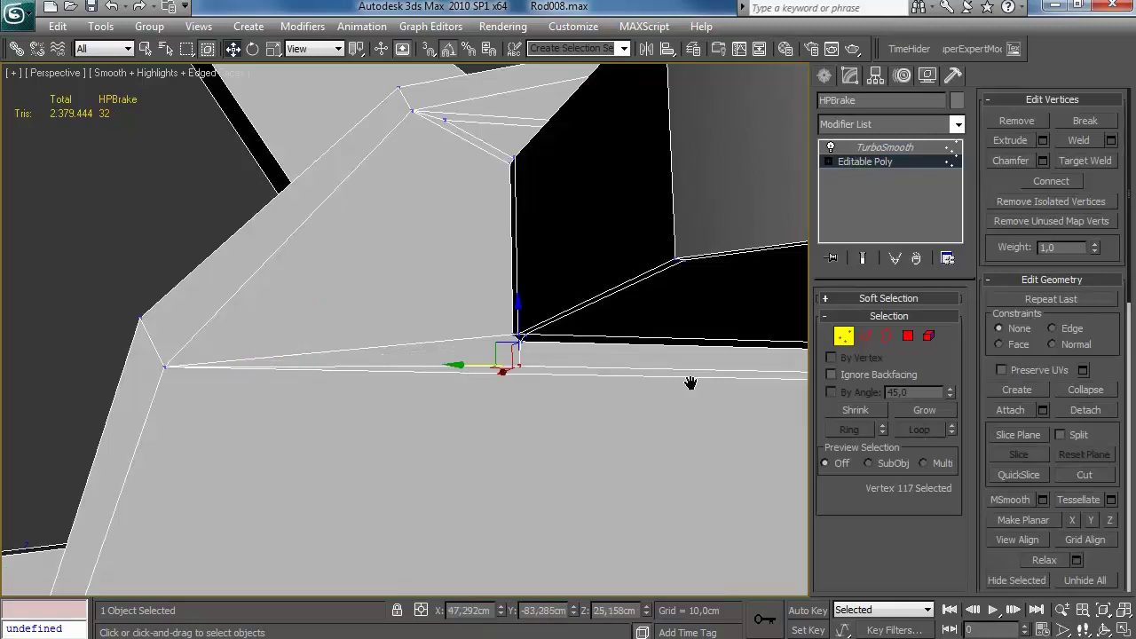
alt+middle_drag(646, 389, 555, 324)
click(477, 299)
scroll(378, 295, down, 8)
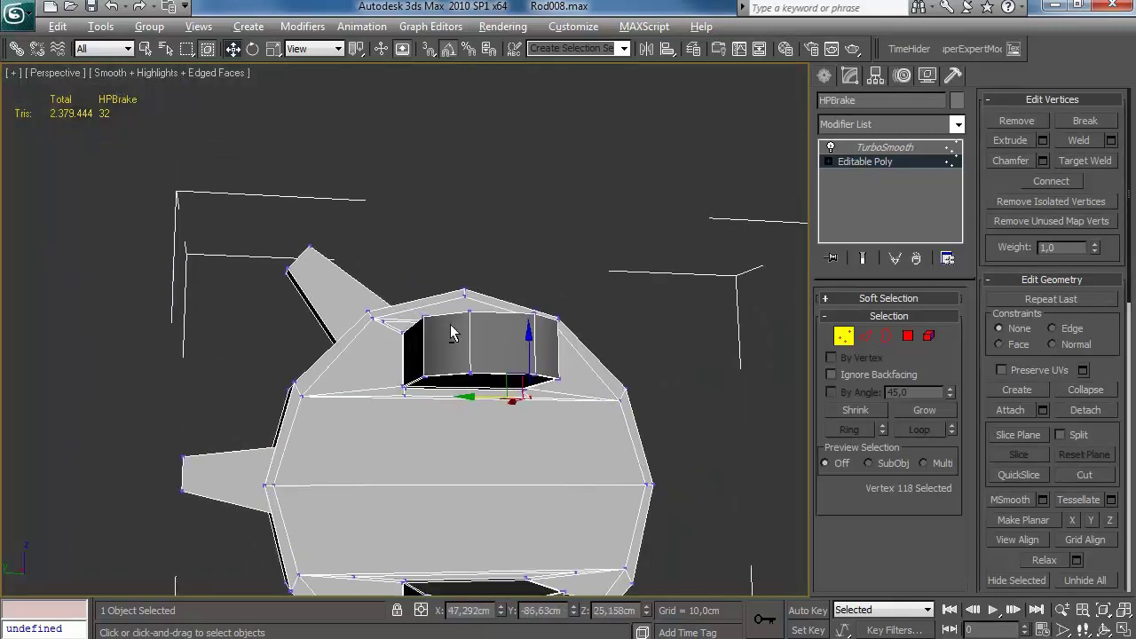
Step: Review the smoothed disc face and remove the horizontal edge running across its middle
click(889, 148)
scroll(560, 284, up, 8)
alt+middle_drag(468, 331, 510, 332)
scroll(503, 307, down, 5)
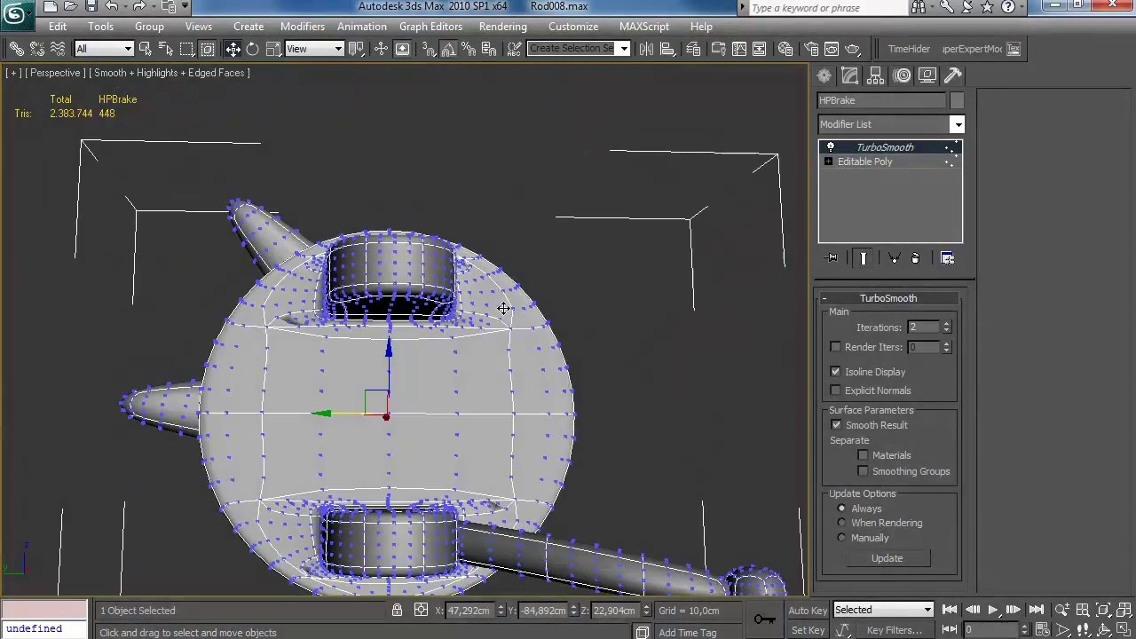
click(888, 163)
click(866, 337)
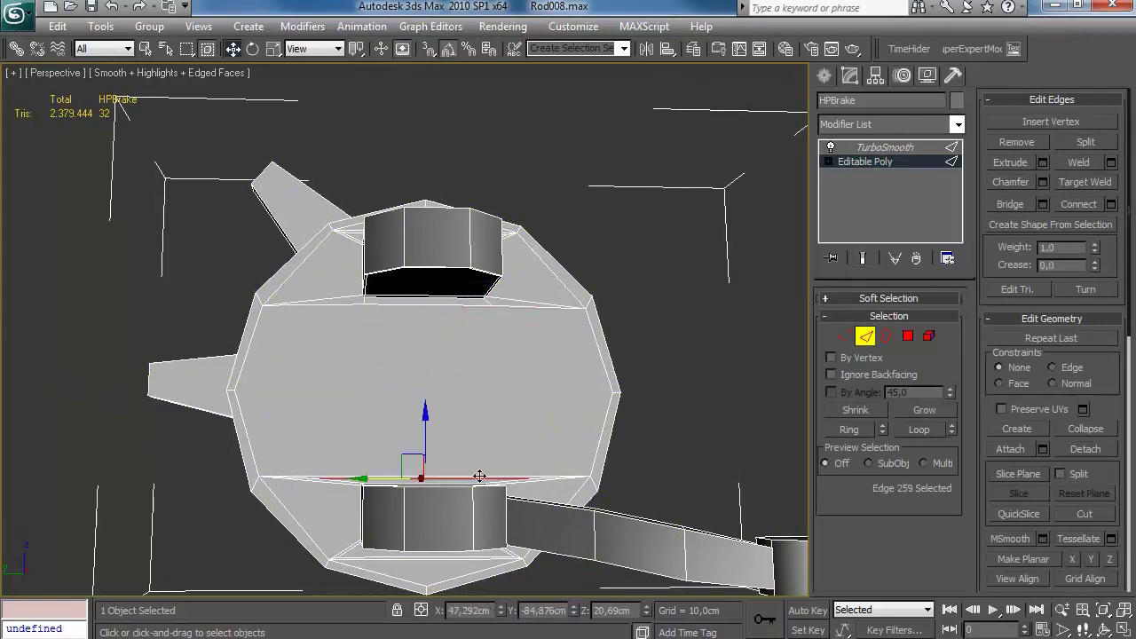
click(480, 478)
click(494, 449)
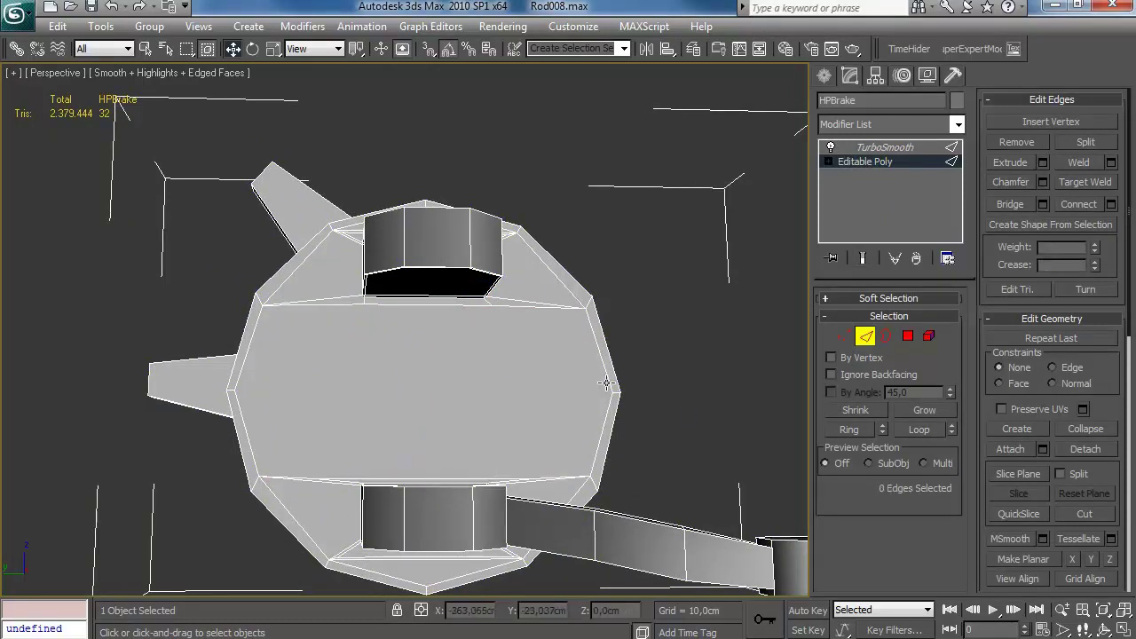
Step: Connect the inner vertices between the bosses with two vertical edges and move the upper and lower vertex pairs toward the disc's centre
key(1)
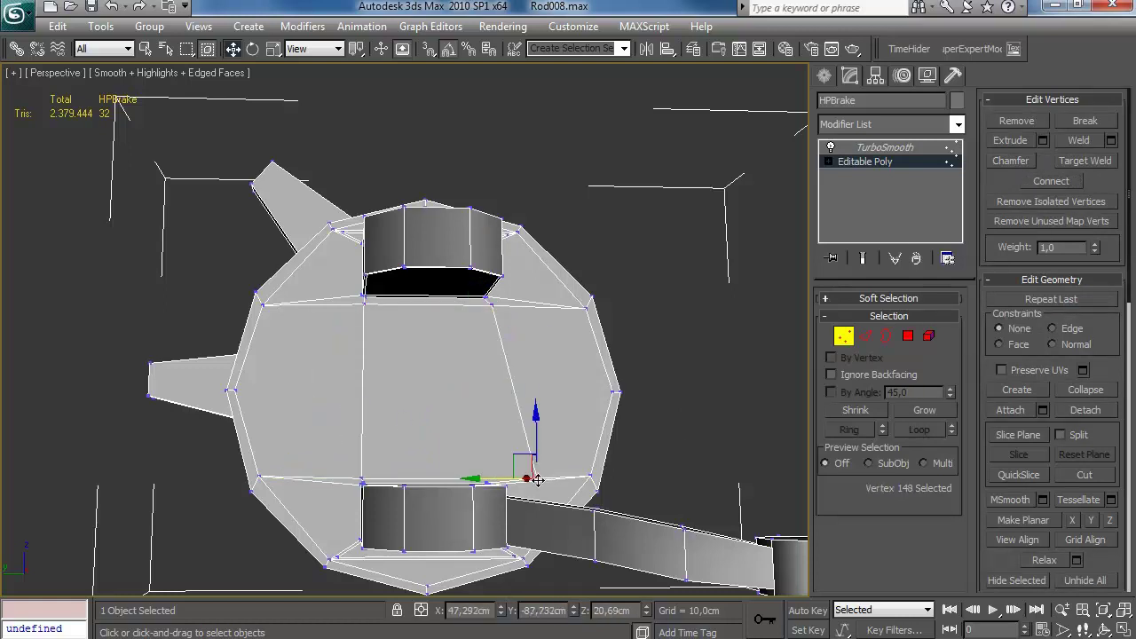
drag(424, 406, 424, 382)
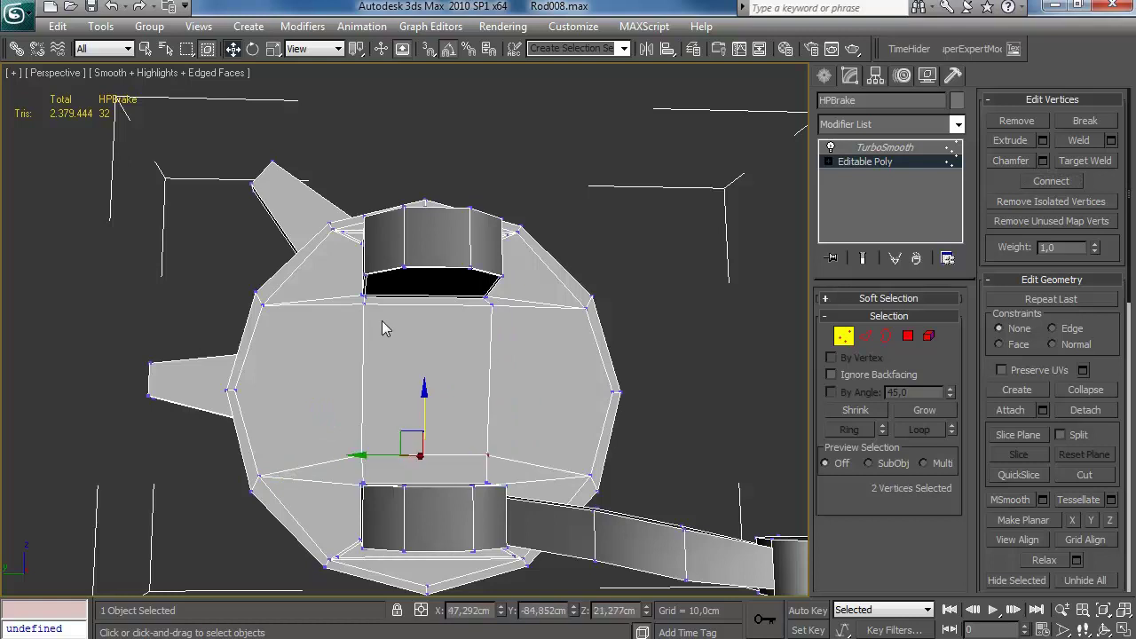
ctrl+click(494, 306)
drag(429, 267, 429, 291)
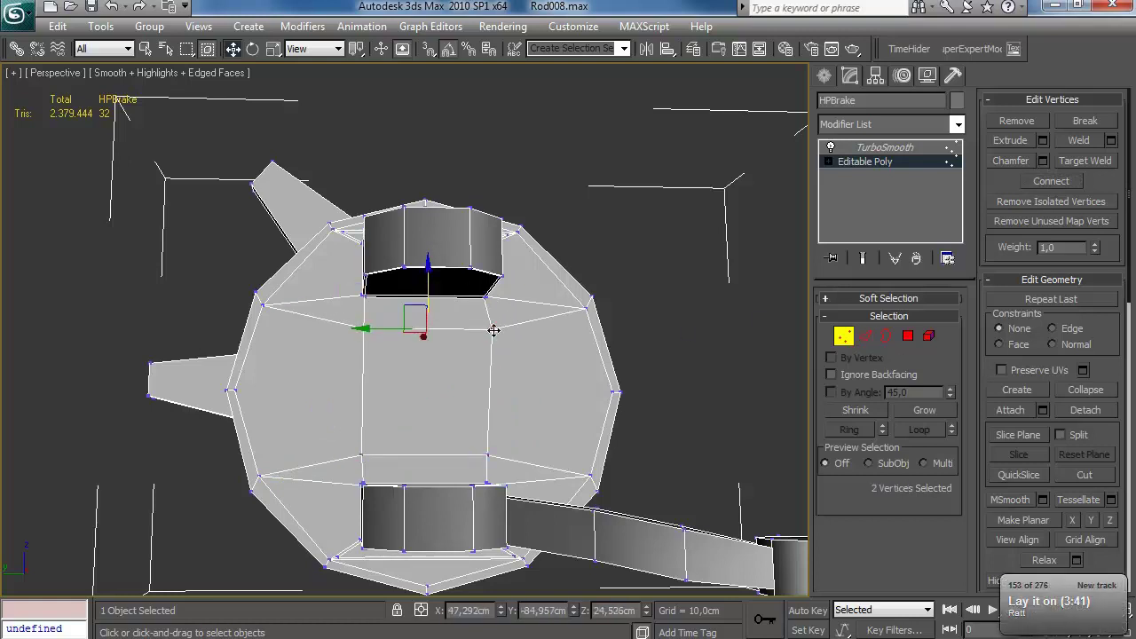
Step: Connect the two vertical edges with a one-segment horizontal edge and join its ends to the side rim vertices
click(866, 337)
click(1111, 201)
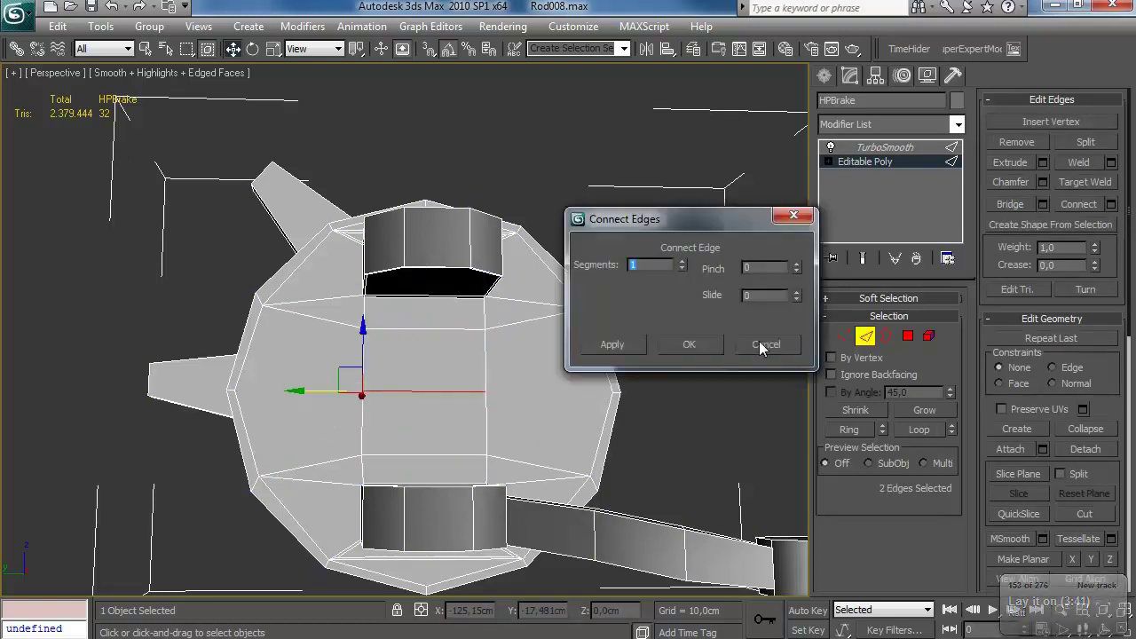
click(691, 343)
click(840, 337)
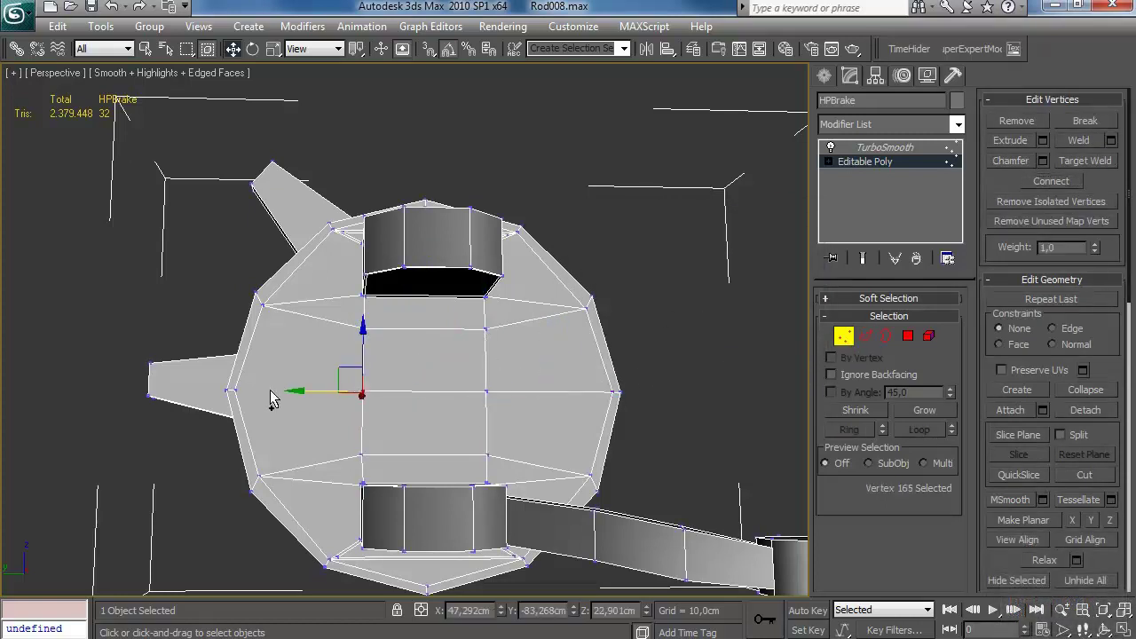
Step: Inspect the smoothed brake without edged faces from several angles and distances
alt+middle_drag(520, 280, 393, 382)
key(F4)
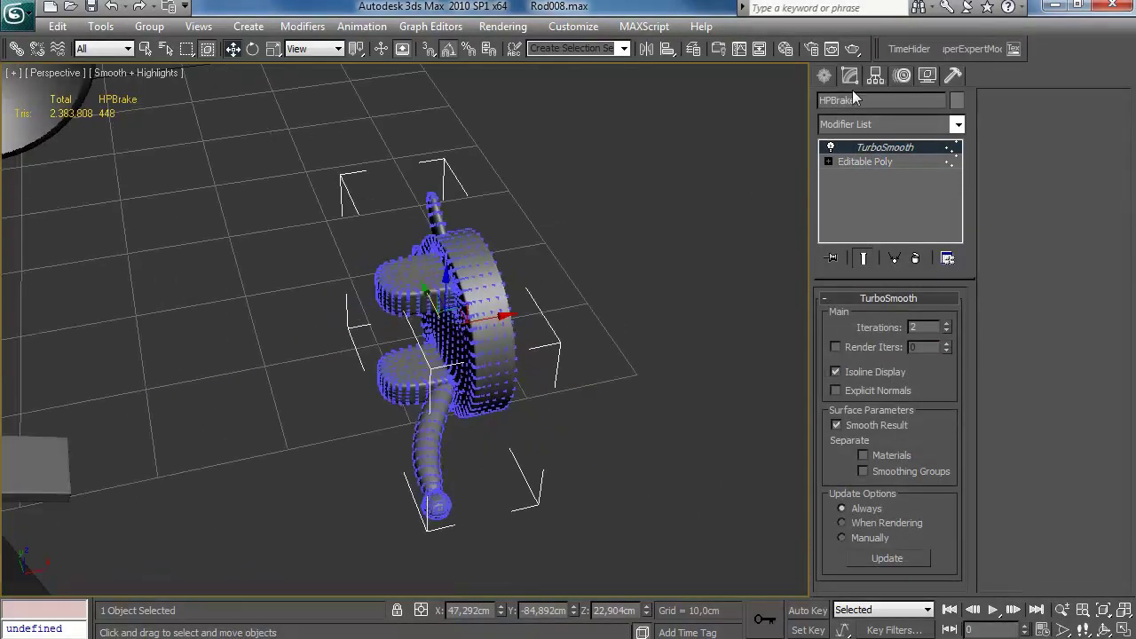
click(825, 76)
click(558, 275)
alt+middle_drag(558, 275, 714, 153)
scroll(568, 331, up, 3)
scroll(604, 281, up, 3)
scroll(597, 258, down, 3)
click(604, 278)
key(z)
scroll(666, 200, up, 3)
Step: Connect the lengthwise edges of the two side lugs with one segment at slide 86, near the lug tips
key(1)
click(879, 161)
key(2)
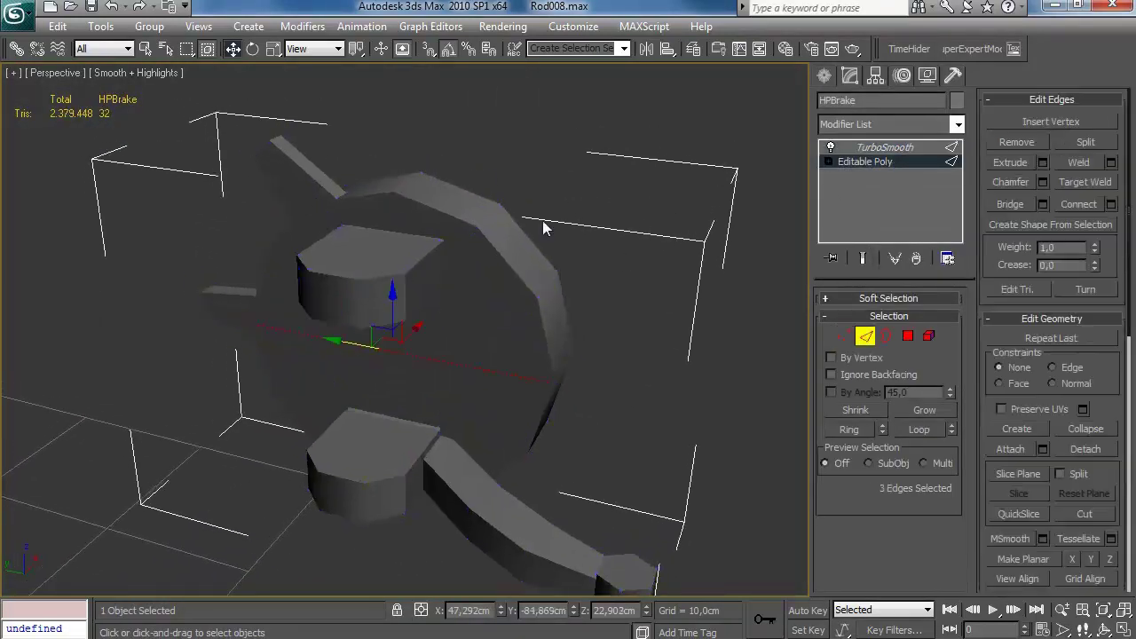
key(F4)
click(324, 188)
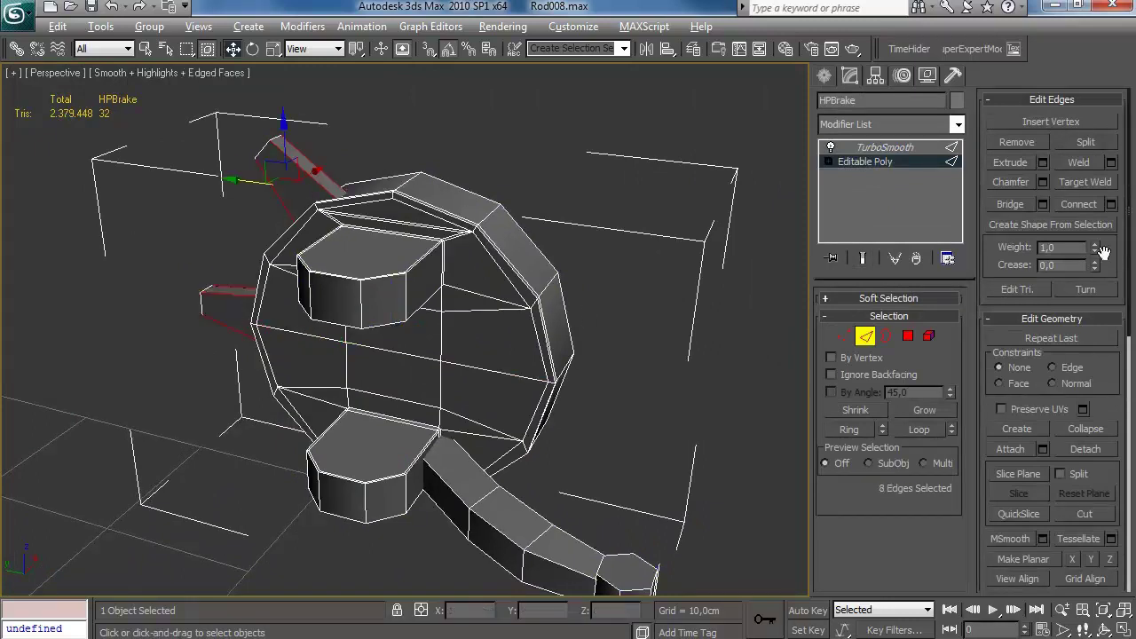
click(1111, 205)
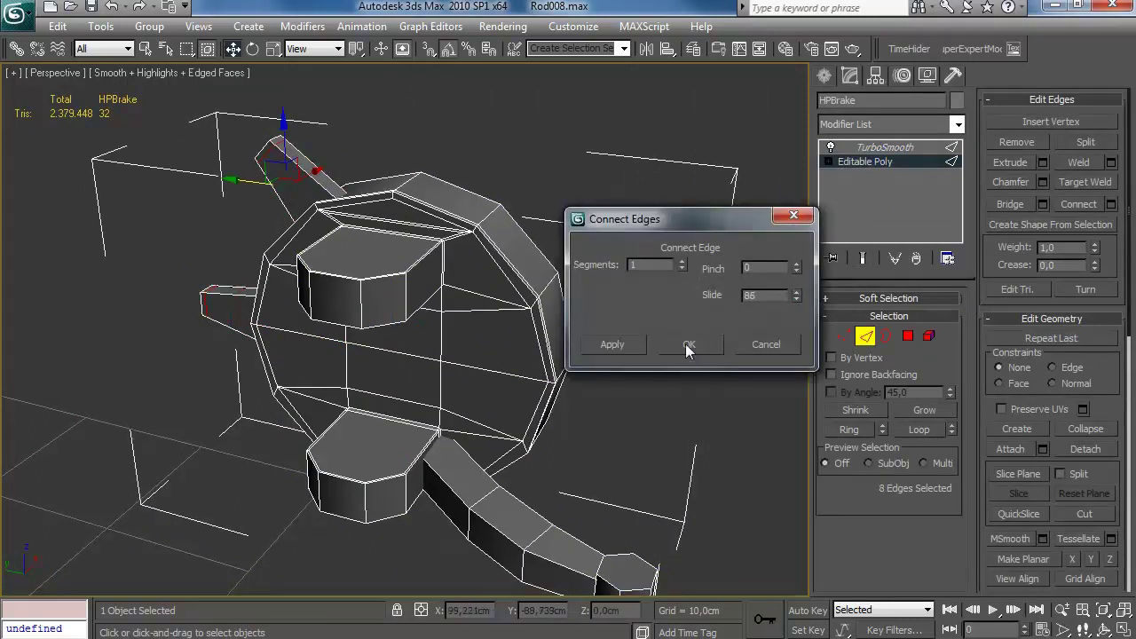
click(689, 345)
Step: Connect the edges across the width of both side lugs with 2 segments pinched toward their outer edges
alt+middle_drag(691, 349, 420, 212)
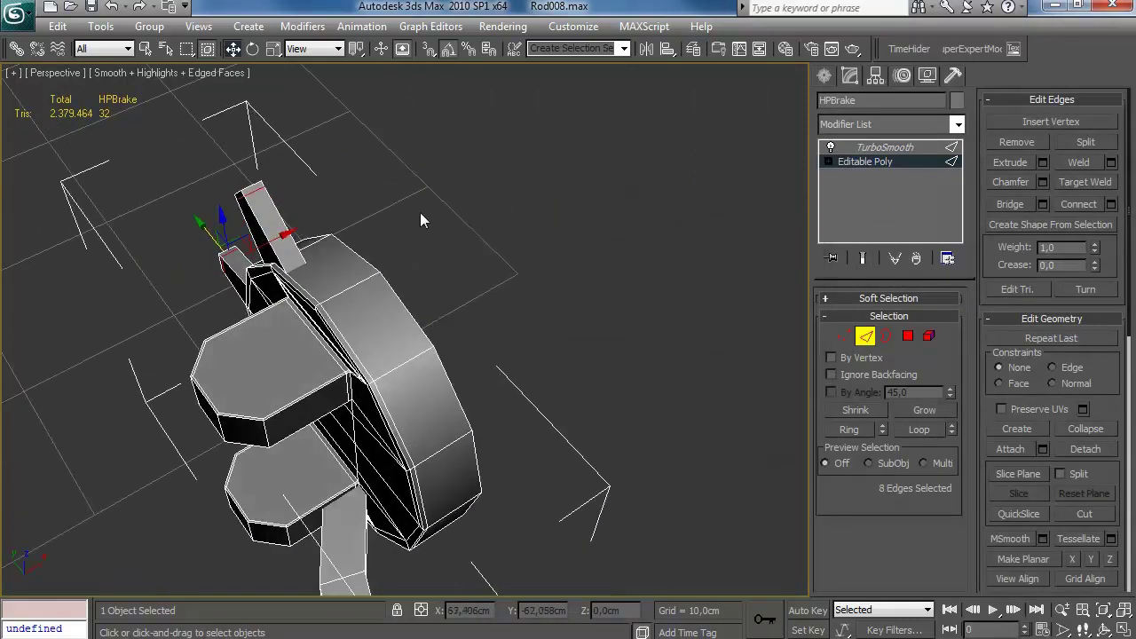
click(1111, 204)
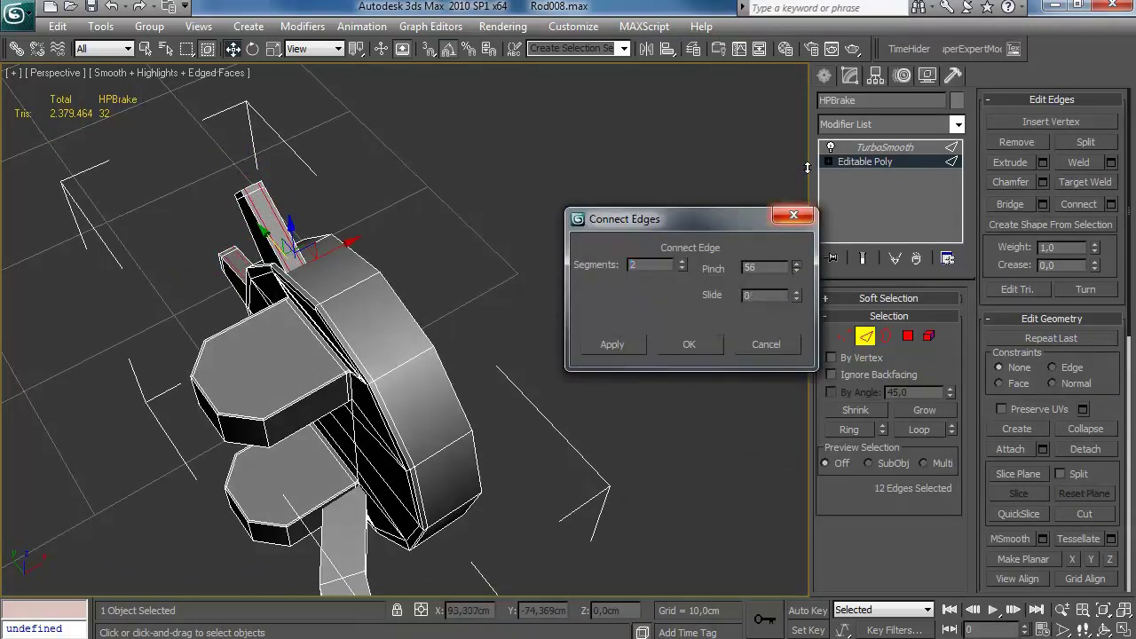
click(689, 345)
alt+middle_drag(531, 369, 501, 299)
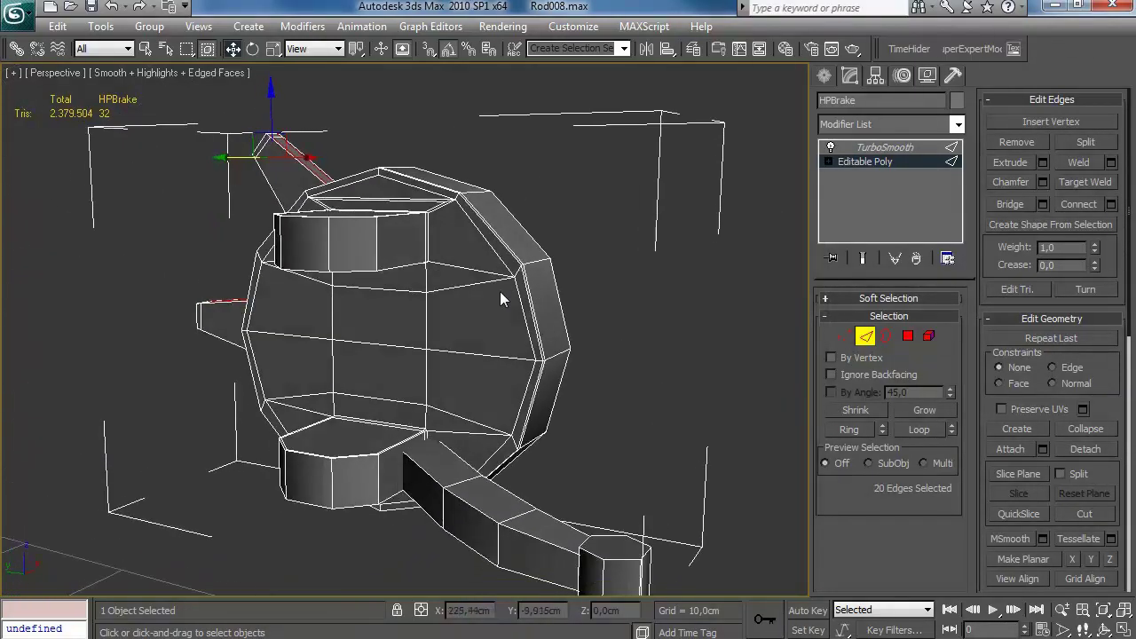
Step: Bring the vertices of the inset edge above the upper boss closer together and connect them to the disc's top inner vertex
alt+middle_drag(426, 321, 456, 414)
scroll(469, 317, up, 3)
scroll(456, 413, up, 2)
key(1)
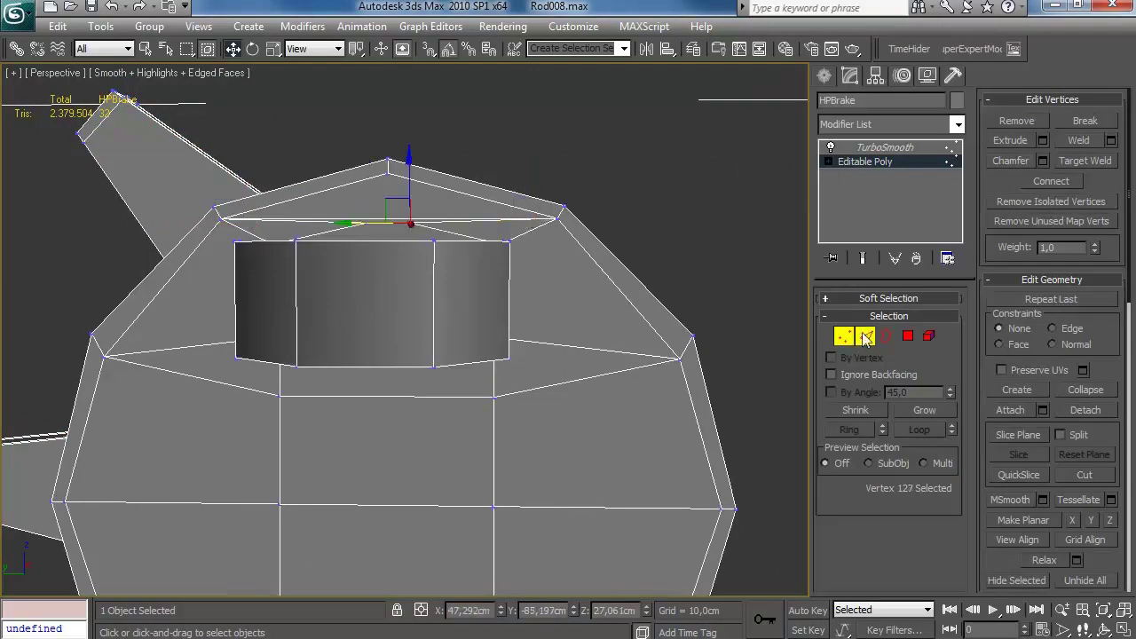
click(867, 336)
click(852, 337)
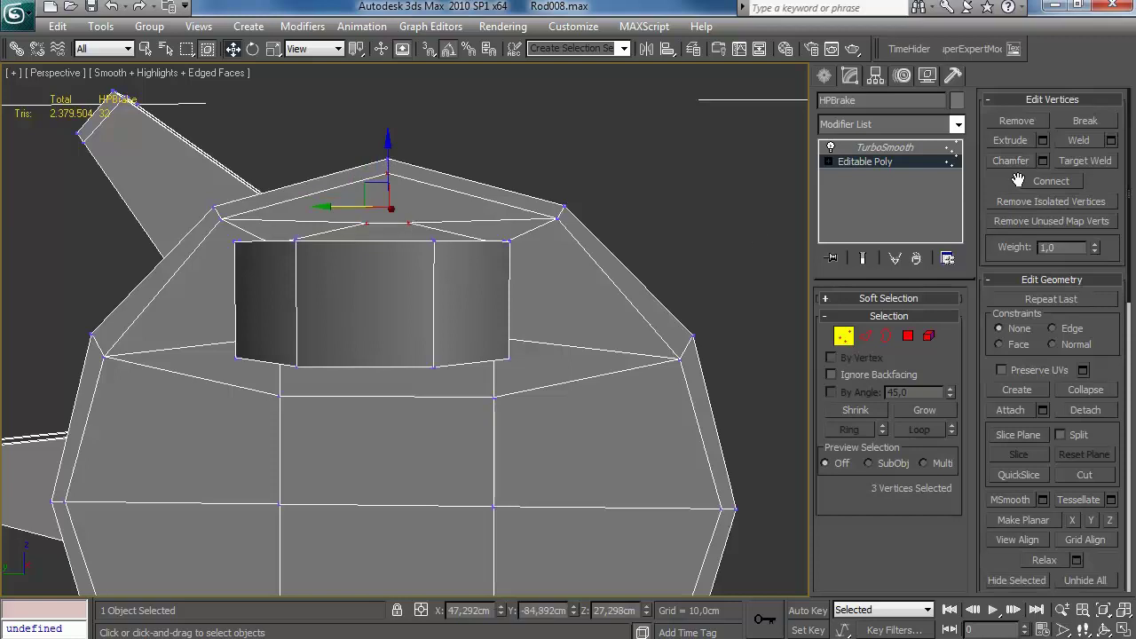
Step: Scale the inset edge below the lower boss narrower and connect its end vertices to the disc's lowest inner vertex
alt+middle_drag(717, 287, 675, 278)
key(2)
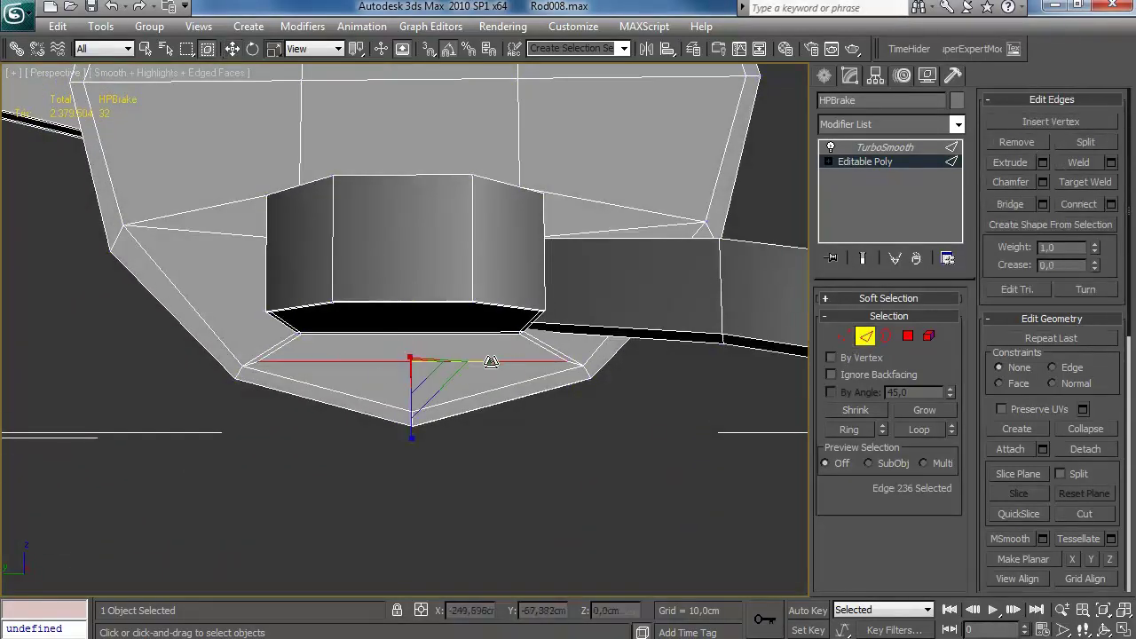
click(843, 336)
drag(361, 367, 471, 353)
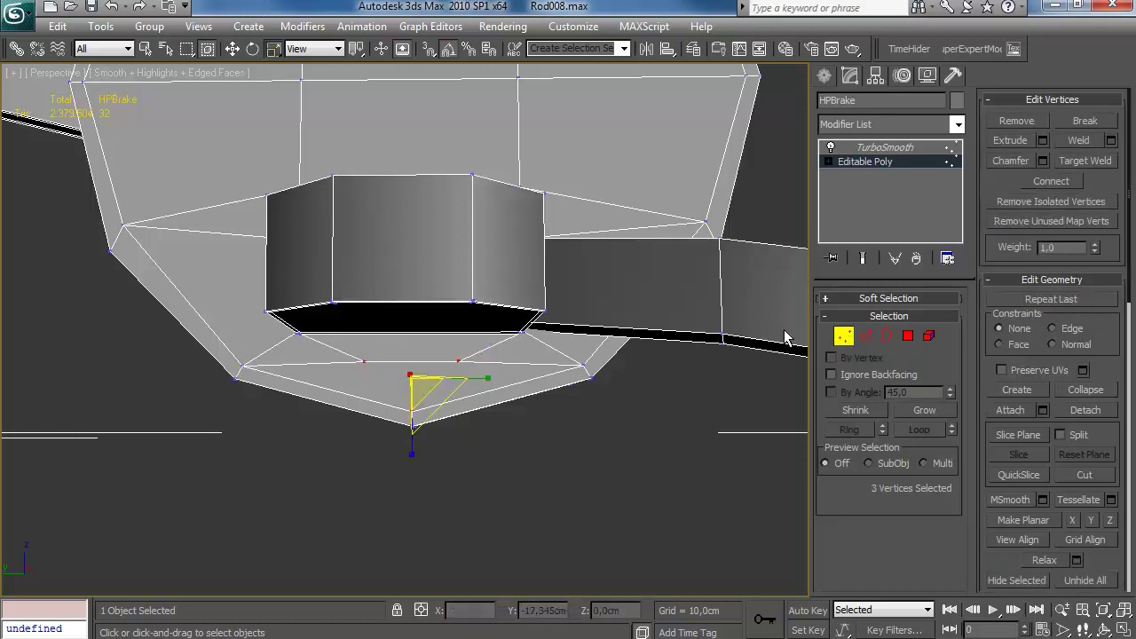
click(848, 334)
Step: Check the smoothed brake, connect the edge rings of the curved arm with new lengthwise edges, and view it in wireframe
click(891, 149)
key(F4)
scroll(620, 302, down, 5)
alt+middle_drag(619, 302, 518, 360)
click(865, 161)
key(2)
key(F4)
alt+middle_drag(516, 421, 585, 417)
click(1112, 204)
key(Return)
key(F3)
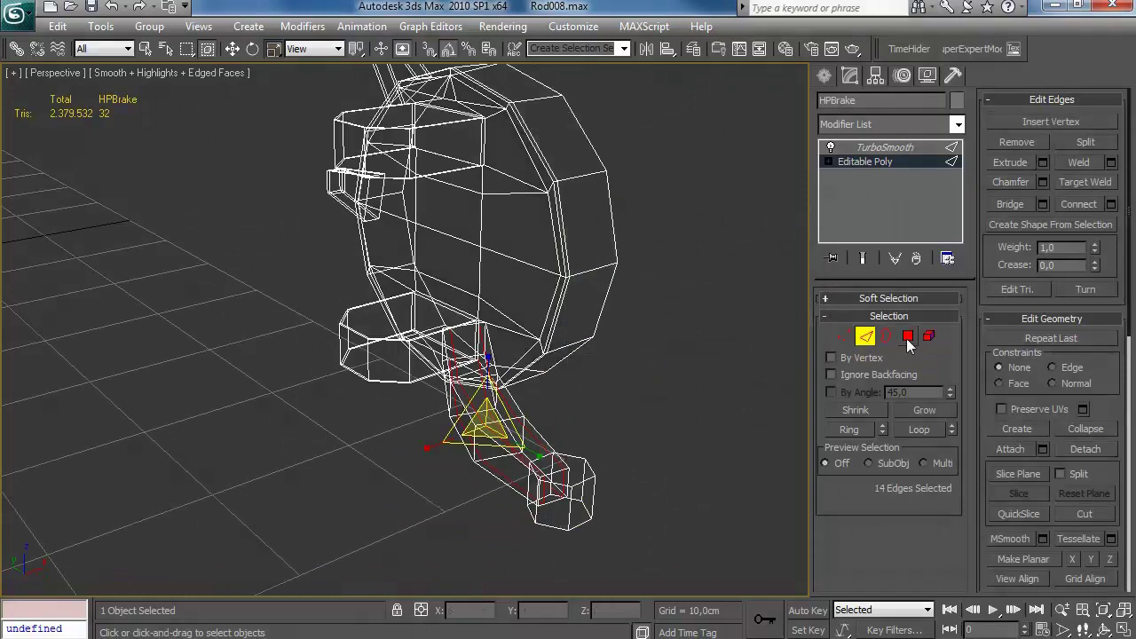
Step: Delete the curved arm's end polygons hidden inside the knob at its tip
click(908, 335)
alt+middle_drag(626, 469, 530, 549)
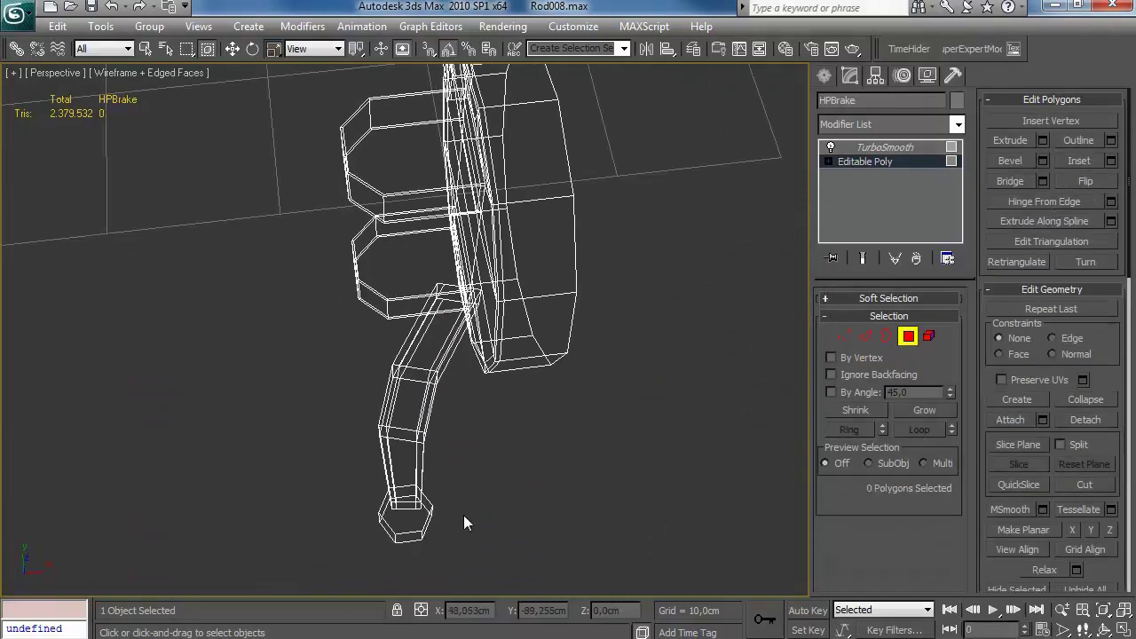
drag(382, 511, 382, 512)
alt+middle_drag(383, 512, 598, 385)
key(Delete)
scroll(513, 430, up, 3)
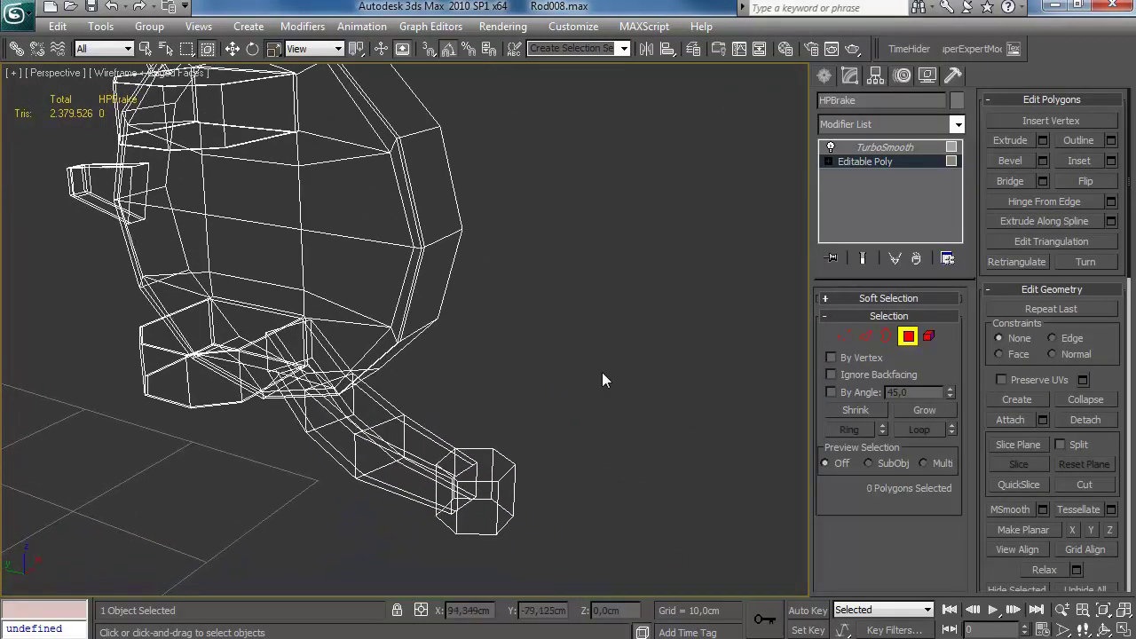
Step: Connect the vertical edges of the curved arm's end knob with 2 segments
key(F3)
click(867, 337)
key(F4)
click(527, 519)
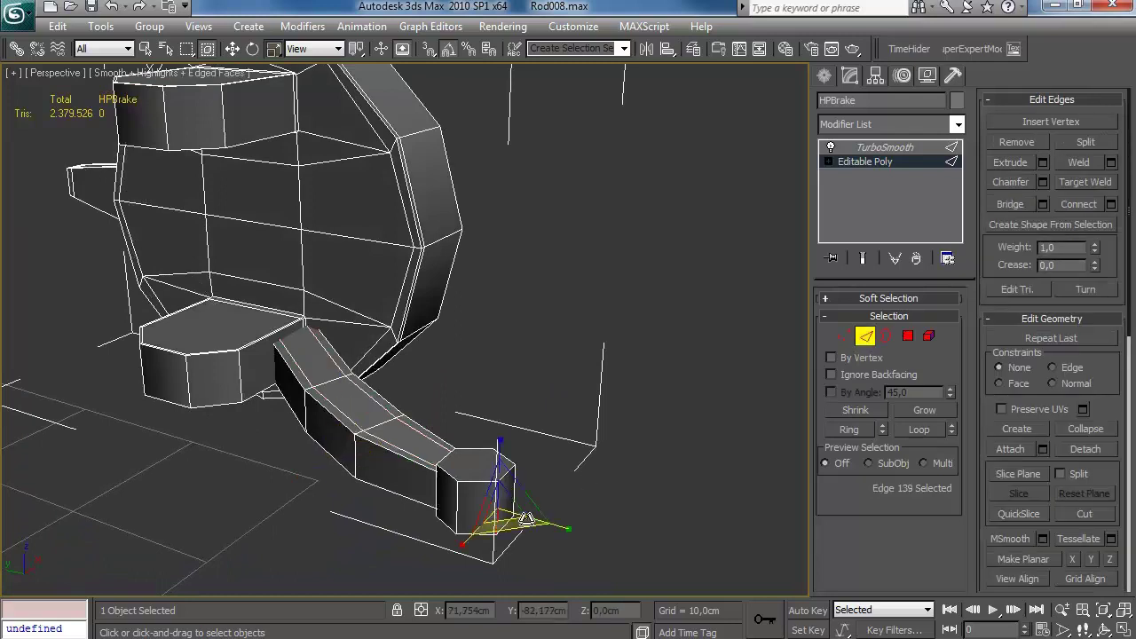
click(1111, 204)
text(2)
click(684, 340)
Step: Leave edge editing and view the brake's TurboSmooth result without edged faces
scroll(503, 400, up, 2)
alt+middle_drag(462, 356, 570, 414)
scroll(570, 414, down, 3)
click(867, 336)
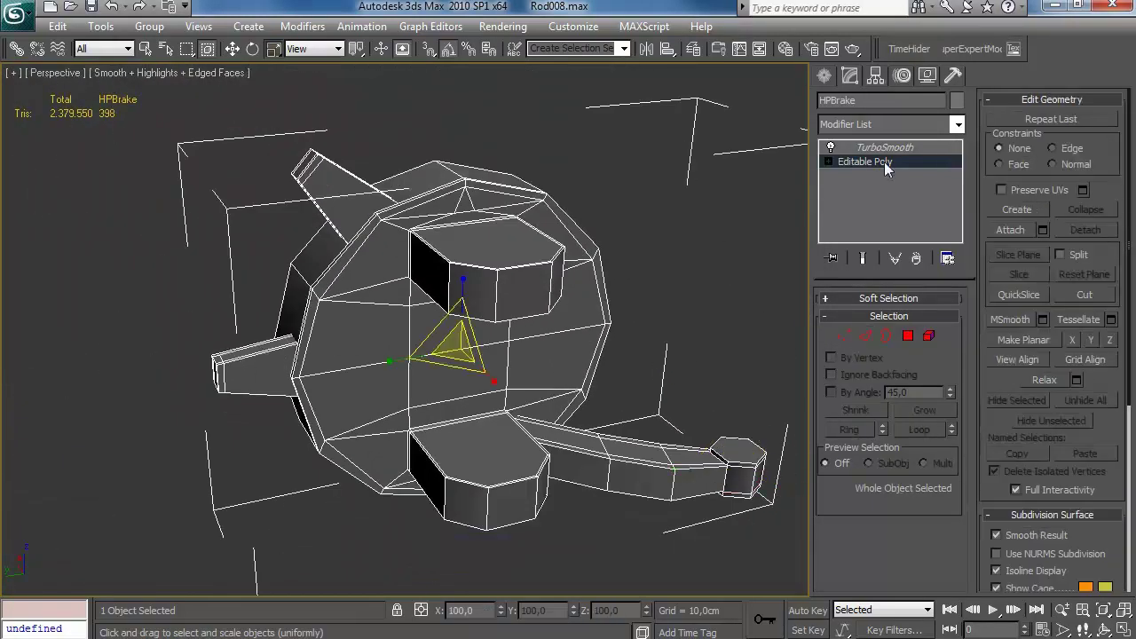
click(885, 147)
alt+middle_drag(622, 311, 434, 333)
key(F4)
Step: Switch to Windows Photo Viewer and browse the hot rod reference photos for front wheel and brake details
key(alt+Tab)
key(Right)
key(Right)
key(Right)
key(Right)
key(Right)
key(Right)
key(Right)
key(Right)
key(Right)
key(Right)
key(Right)
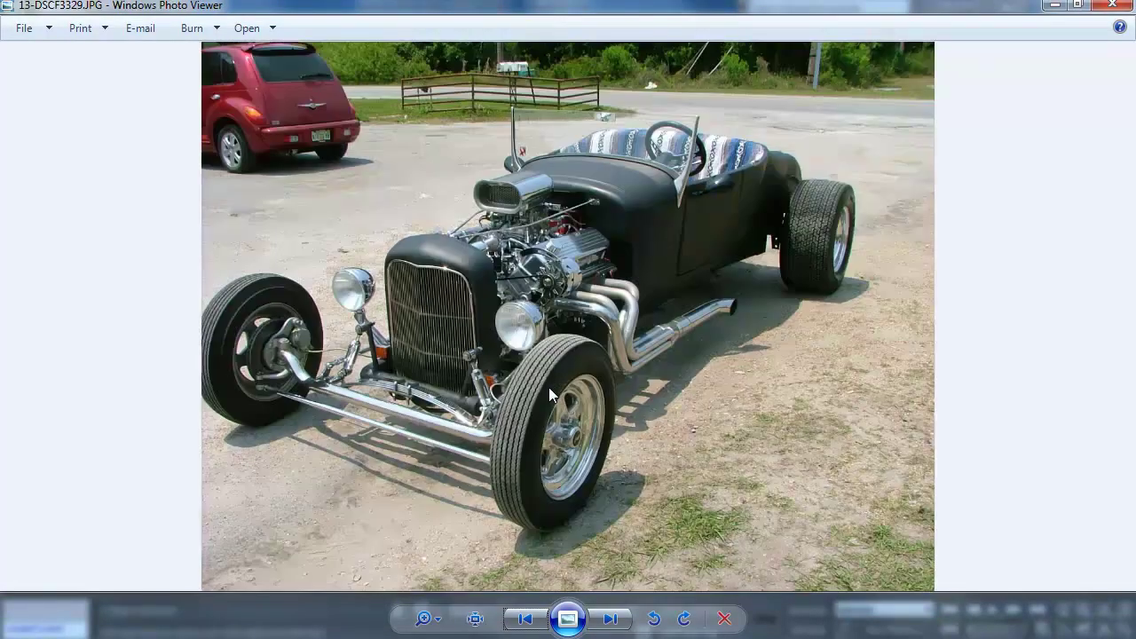
scroll(537, 375, up, 5)
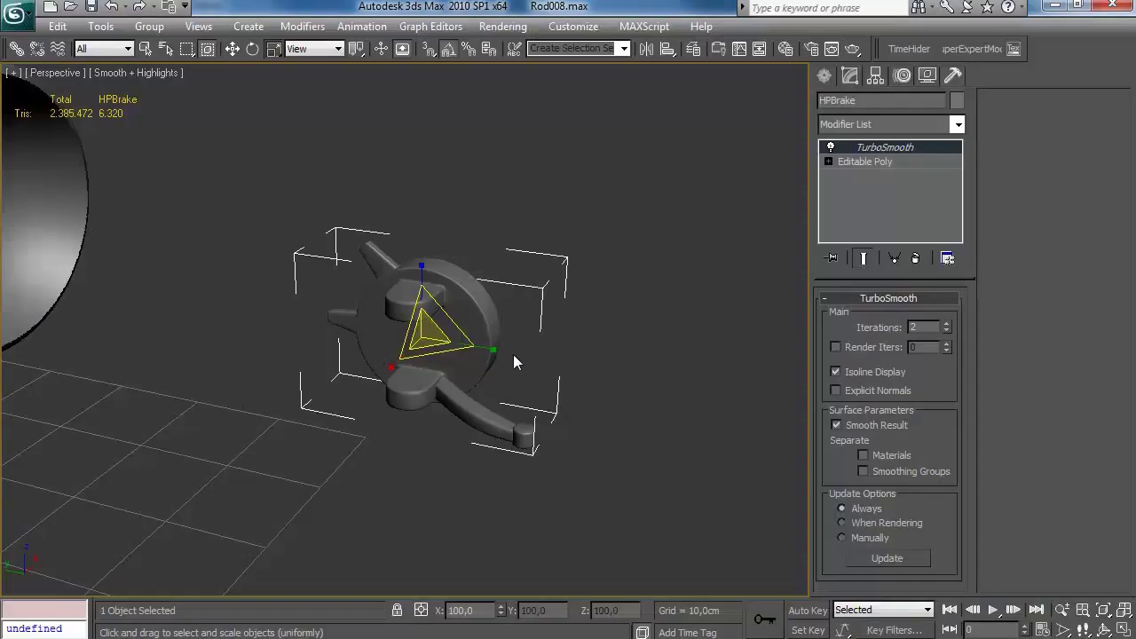
Step: Create a small cylinder on the disc face beside the upper boss, radius about 0.55 cm, height about 0.25 cm, with 1 height segment
click(659, 355)
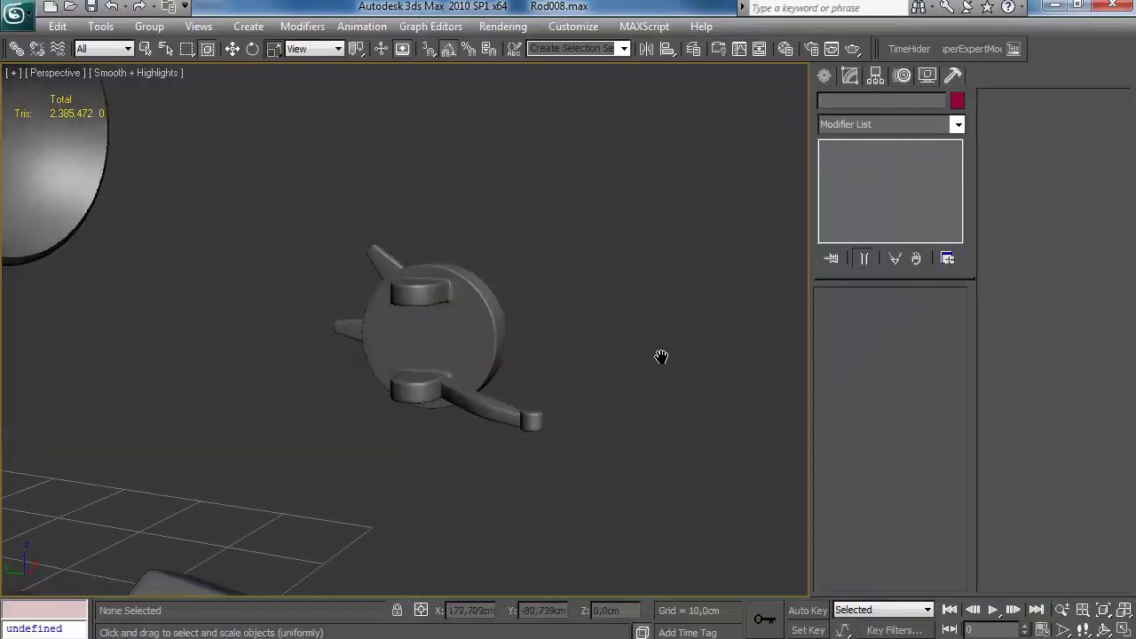
click(831, 74)
click(874, 226)
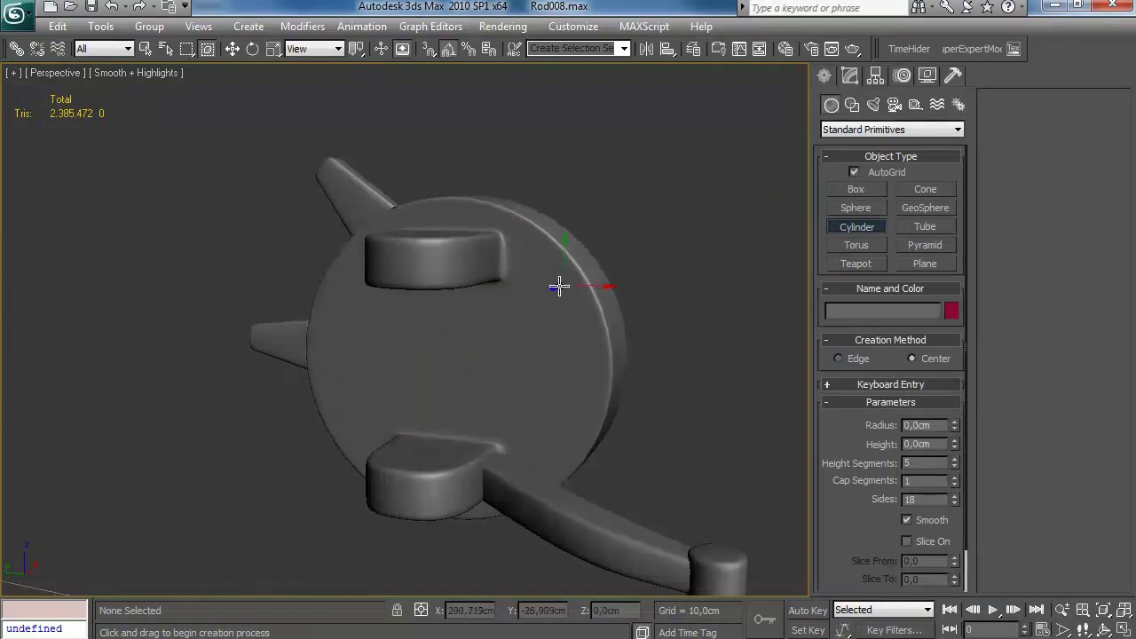
key(w)
alt+middle_drag(549, 293, 571, 311)
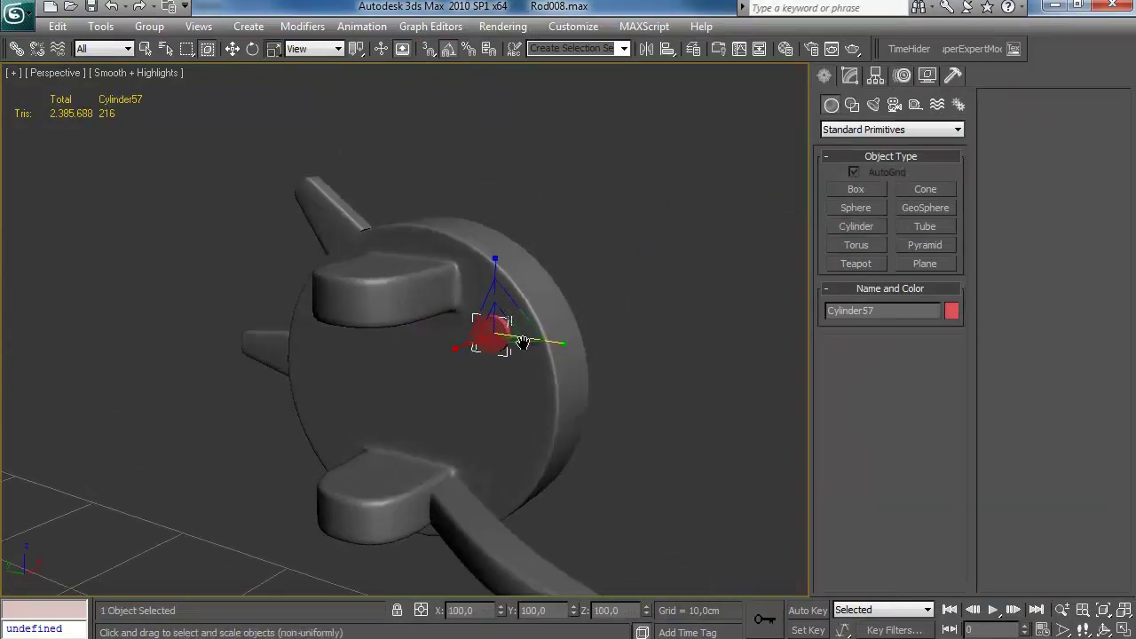
scroll(586, 297, up, 6)
alt+middle_drag(633, 340, 577, 368)
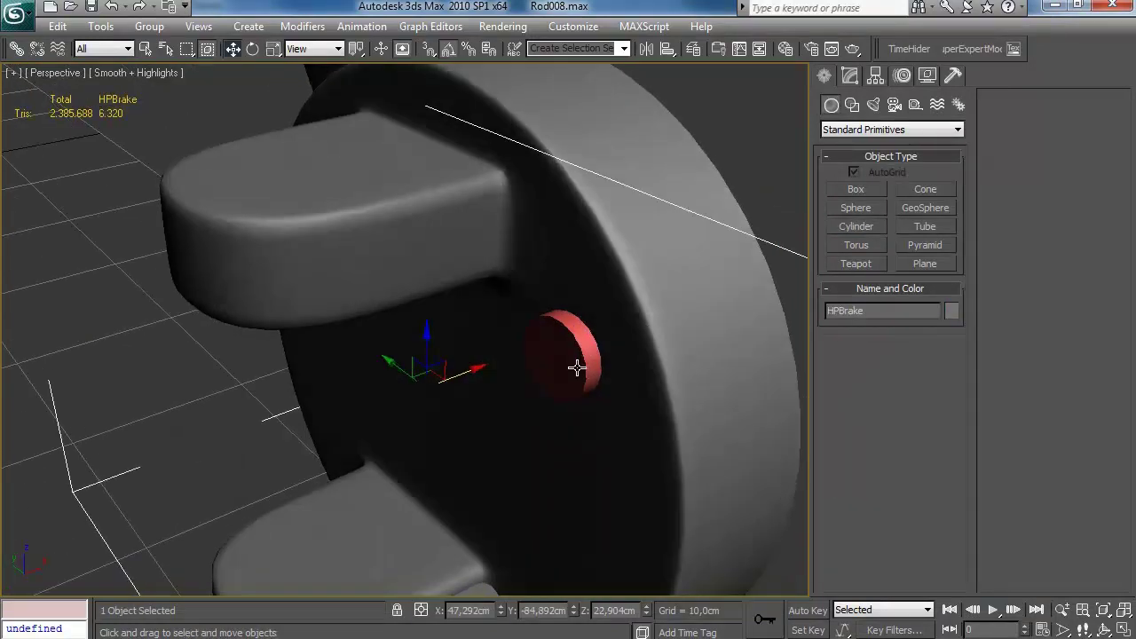
click(849, 76)
key(F4)
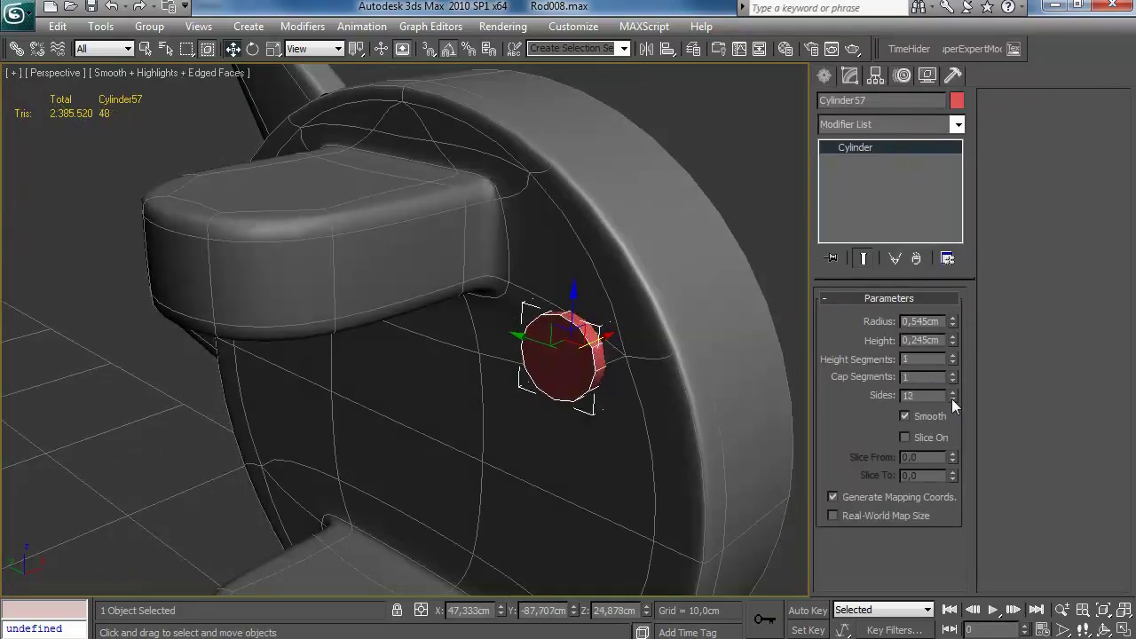
Step: Convert the small cylinder to an Editable Poly and delete its hidden back cap
right_click(878, 147)
click(914, 282)
key(4)
click(575, 349)
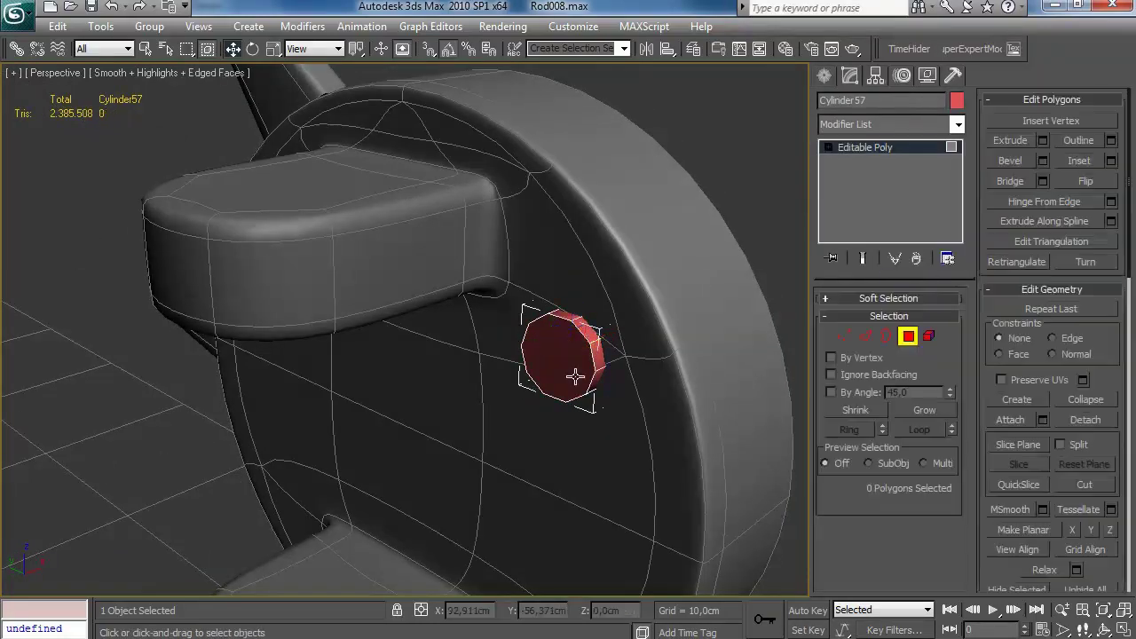
alt+middle_drag(563, 359, 544, 361)
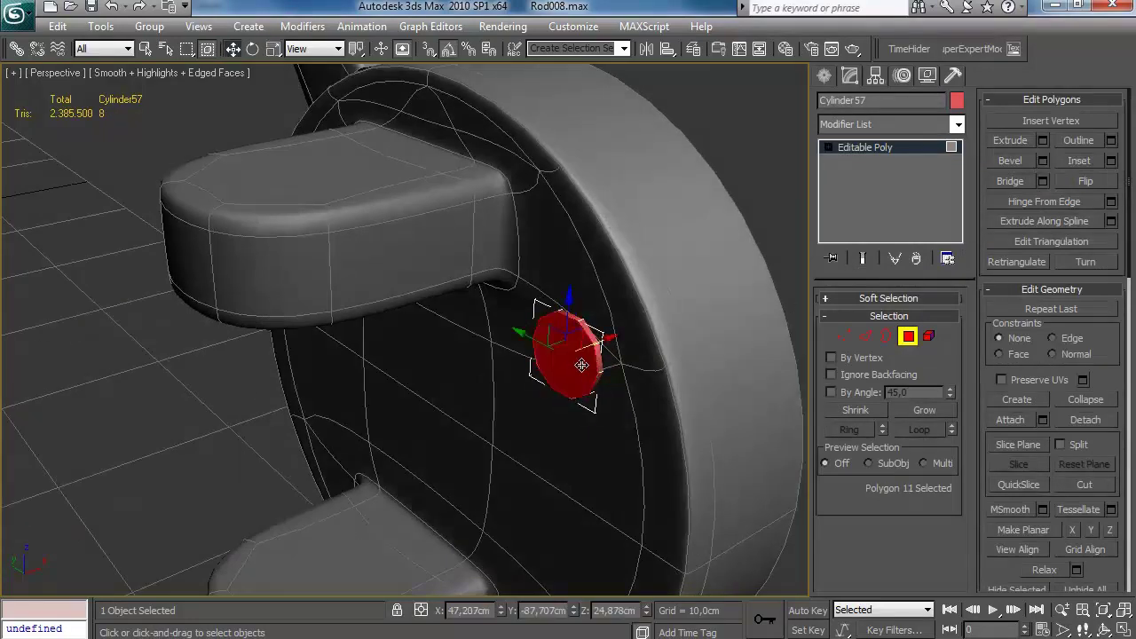
Step: Bevel and inset the small cylinder's front polygon into a tapered bolt head, and extrude the centre inward as a hole
click(1044, 162)
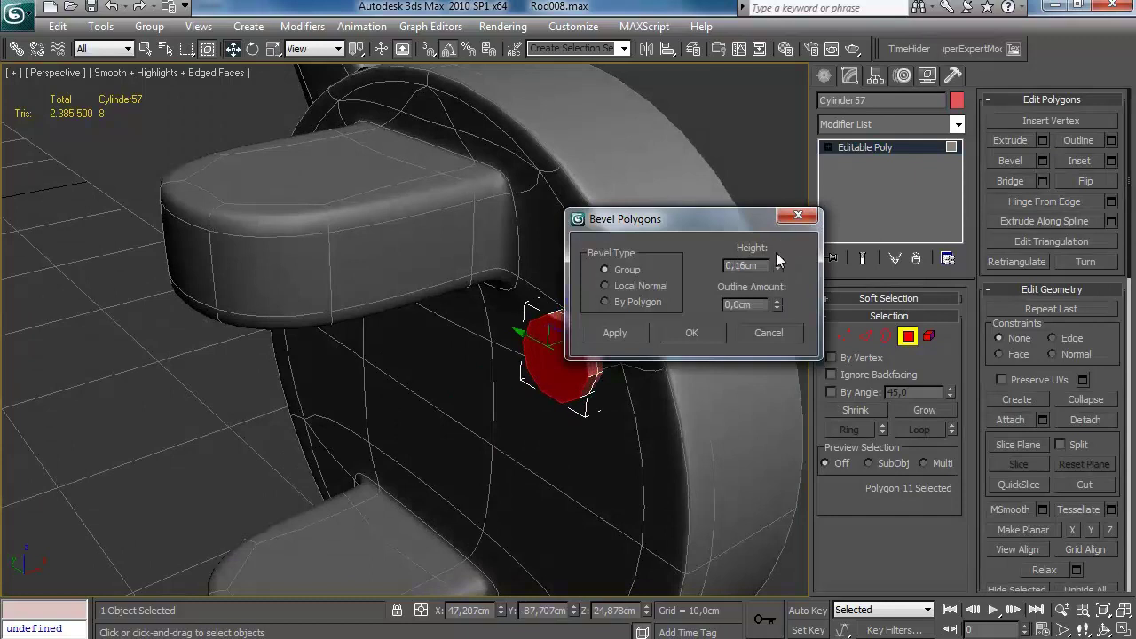
click(778, 332)
click(1111, 161)
click(766, 316)
click(1043, 141)
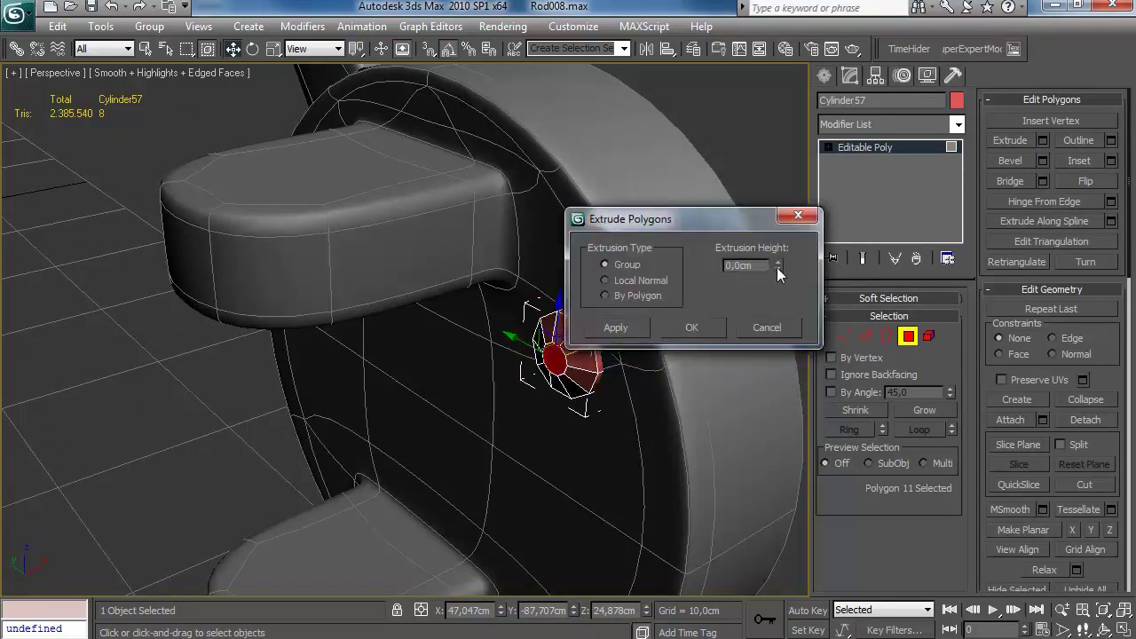
click(767, 328)
Step: Select the outer rim edge loop of the bolt head and chamfer it
click(865, 336)
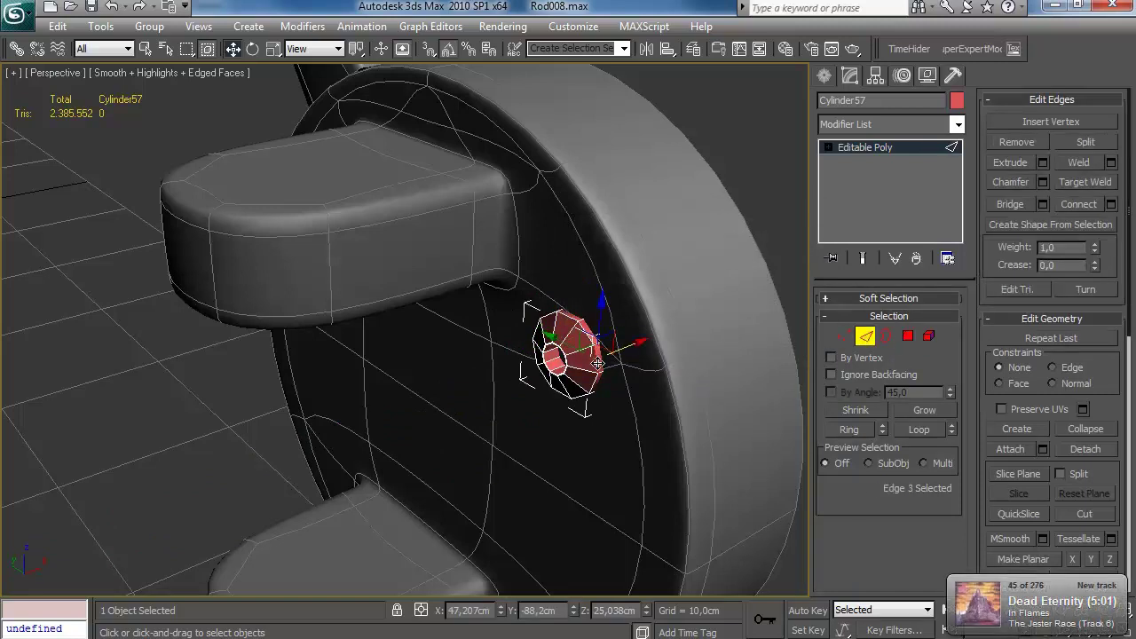
key(alt+l)
click(1043, 182)
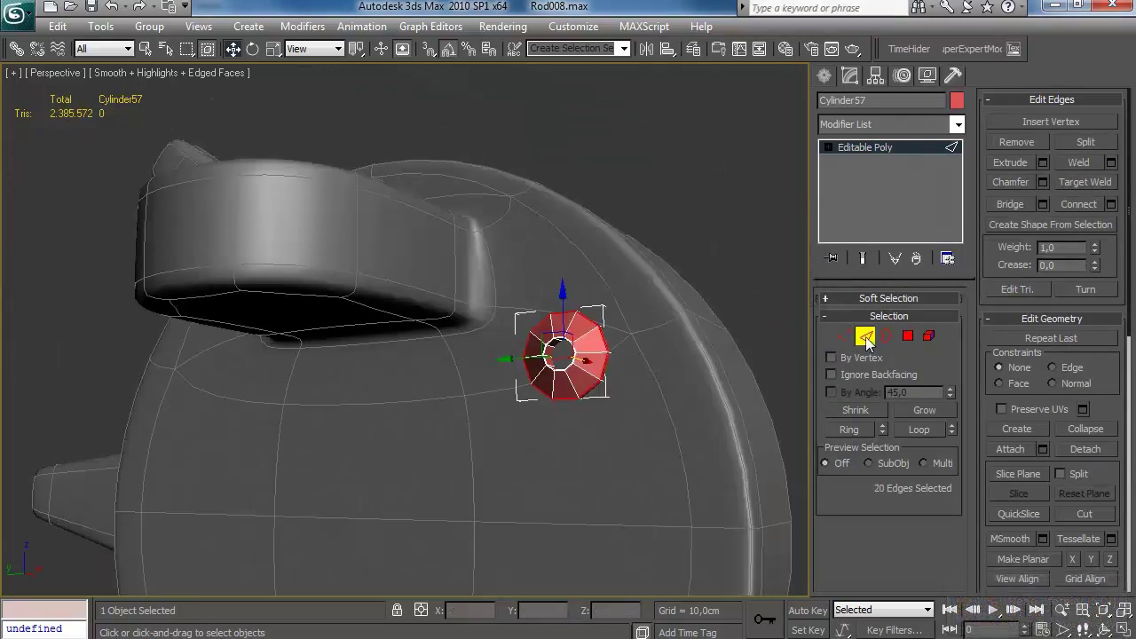
key(2)
Step: Attach the bolt head to the HPBrake mesh and select it as an element
click(682, 369)
click(883, 162)
key(5)
alt+middle_drag(640, 356, 600, 216)
click(508, 217)
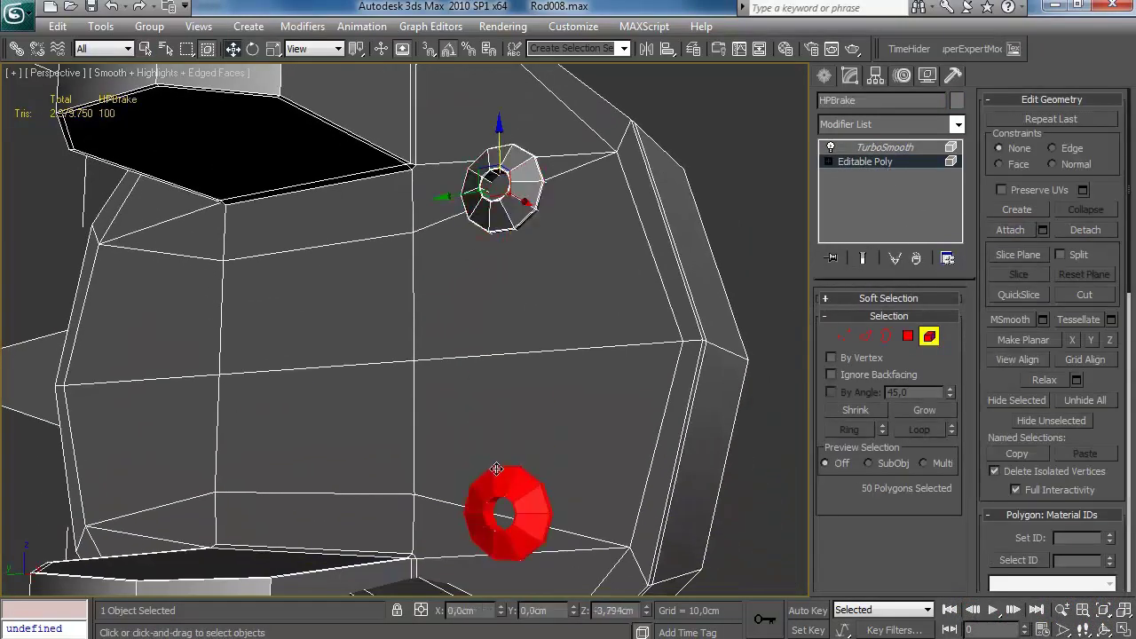
Step: Copy the bolt element straight down to beside the lower boss, keeping the copy in the brake mesh
shift+drag(497, 474, 496, 484)
click(764, 279)
click(933, 337)
click(769, 362)
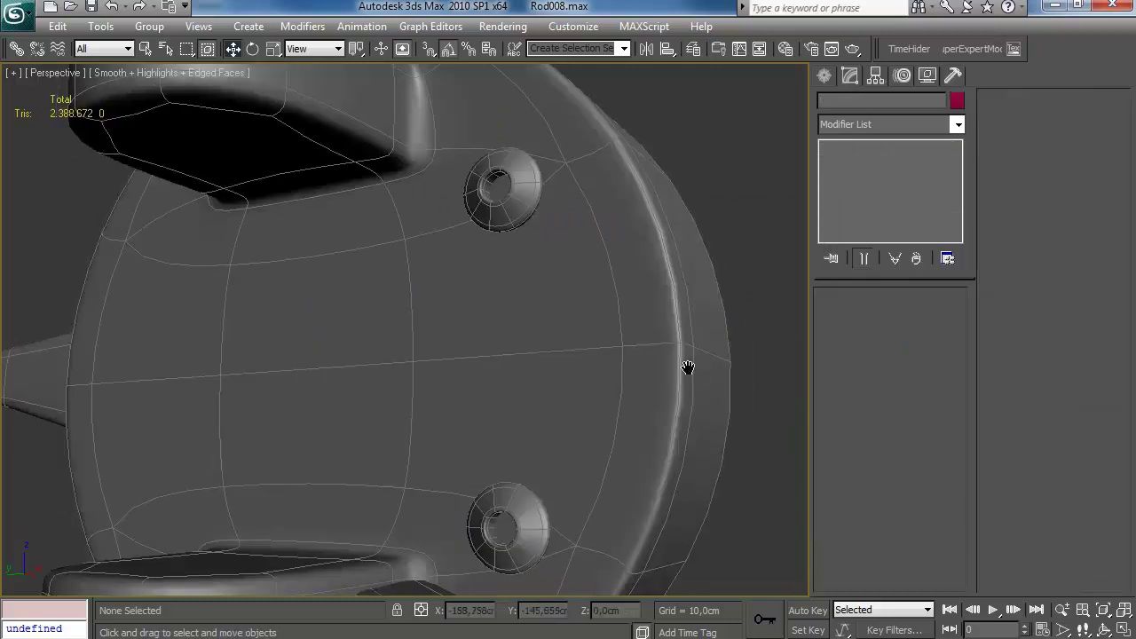
Step: Inspect the smoothed brake and its two bolts from several angles without edged faces
scroll(688, 368, down, 5)
key(F4)
scroll(659, 359, down, 6)
alt+middle_drag(704, 420, 508, 448)
scroll(580, 435, down, 5)
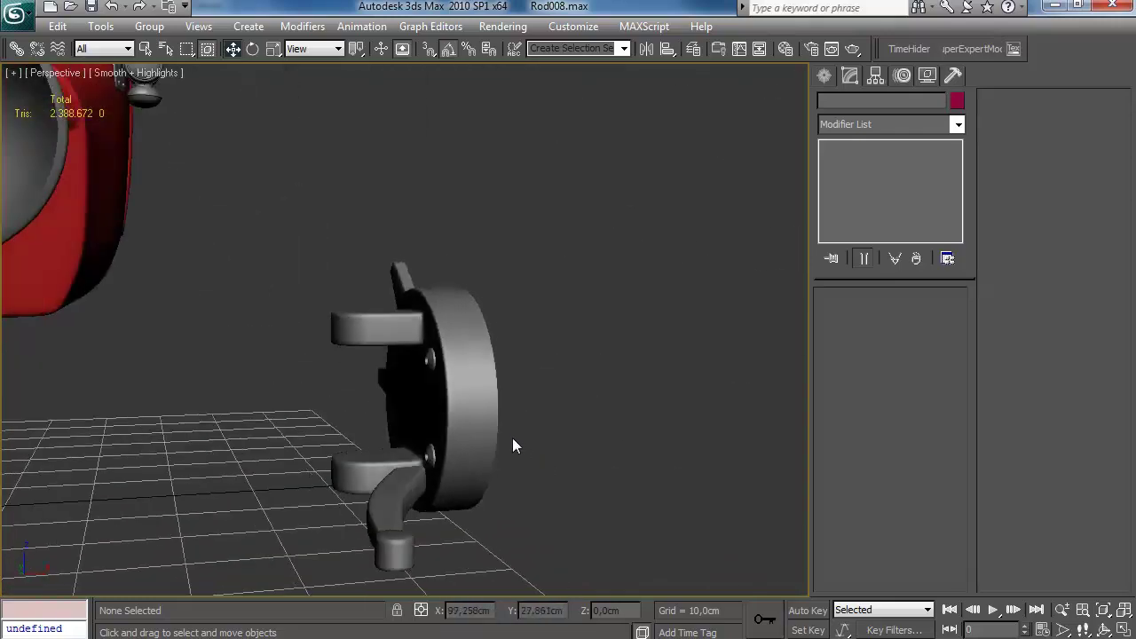
alt+middle_drag(548, 388, 507, 350)
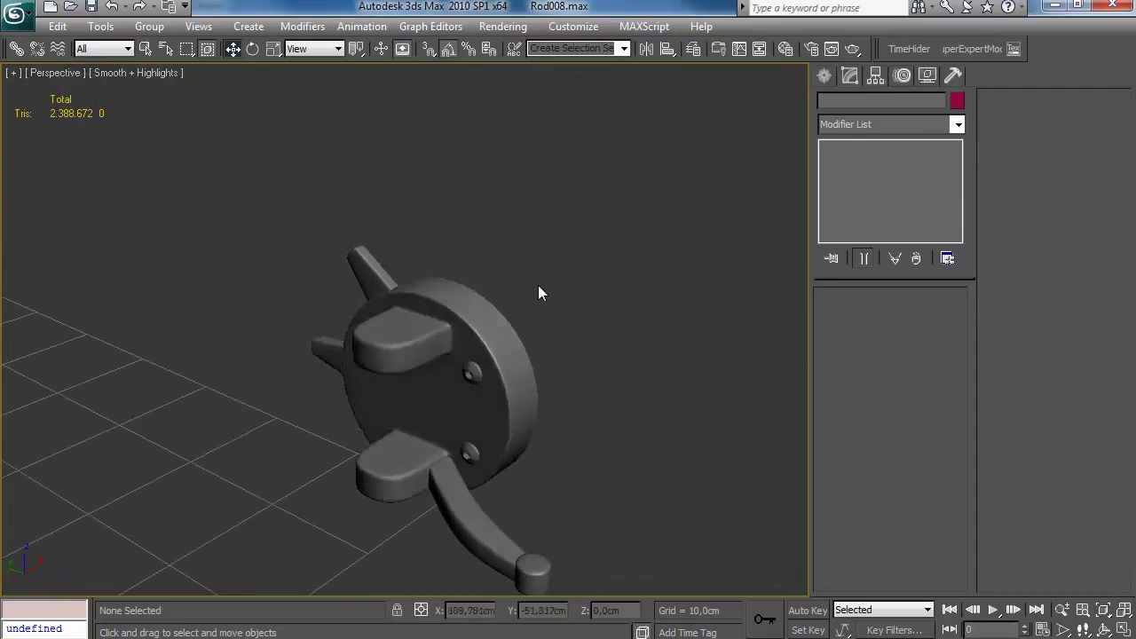
Step: Hide the HPbody layer and show the 0 (default) layer with the low-poly parts
click(694, 50)
click(783, 398)
click(782, 365)
Step: Clone the low-poly caliper cylinder beside the brake disc and name the copy HPCaliper
click(322, 273)
ctrl+click(477, 254)
alt+middle_drag(477, 254, 329, 311)
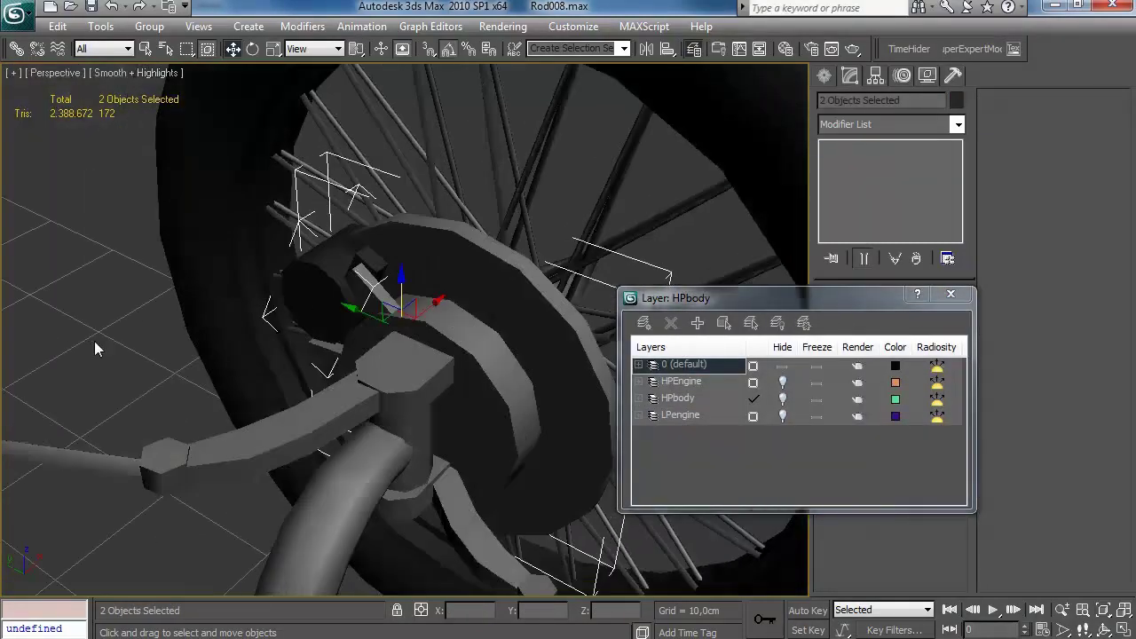
click(329, 311)
key(ctrl+v)
click(522, 391)
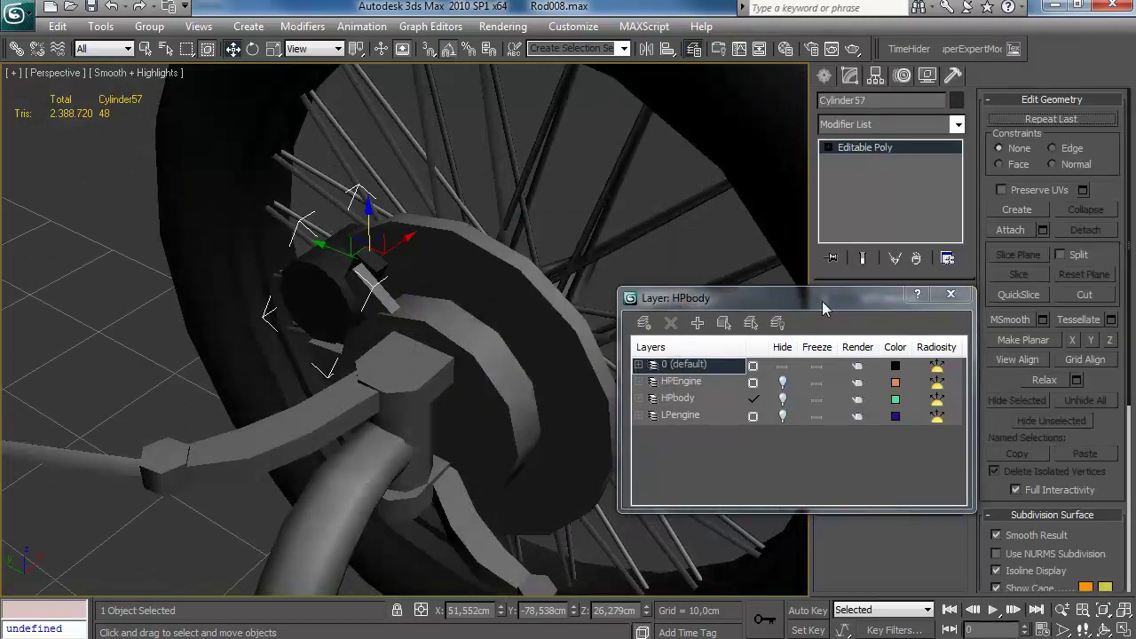
click(890, 125)
click(785, 15)
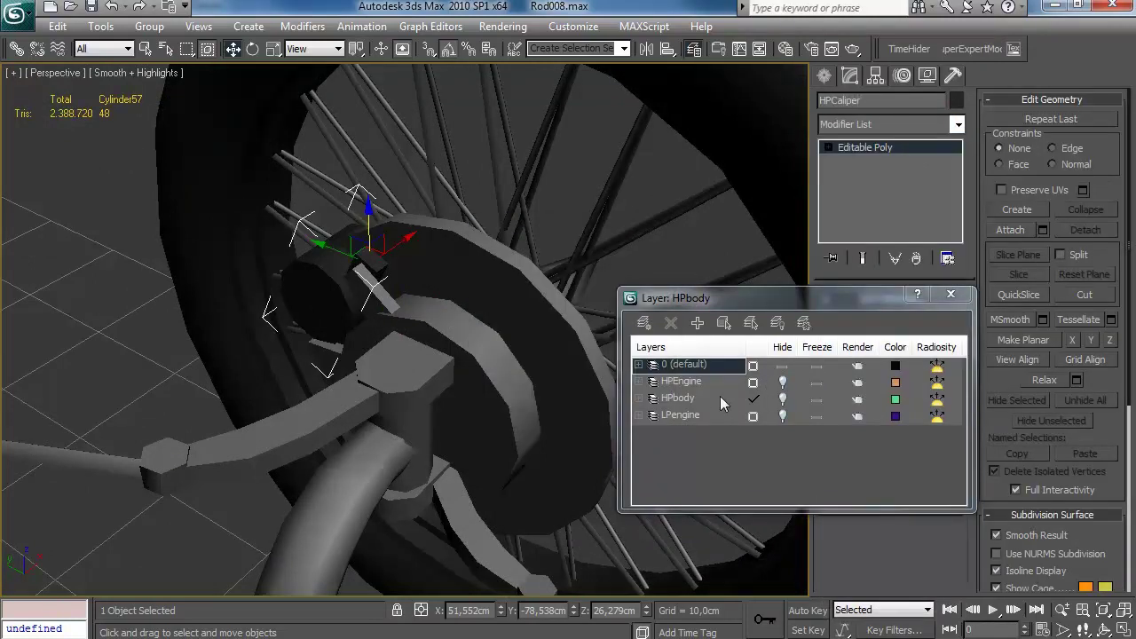
Step: Add HPCaliper to the HPbody layer, and show that layer with 0 (default) hidden
click(689, 398)
click(782, 398)
click(782, 364)
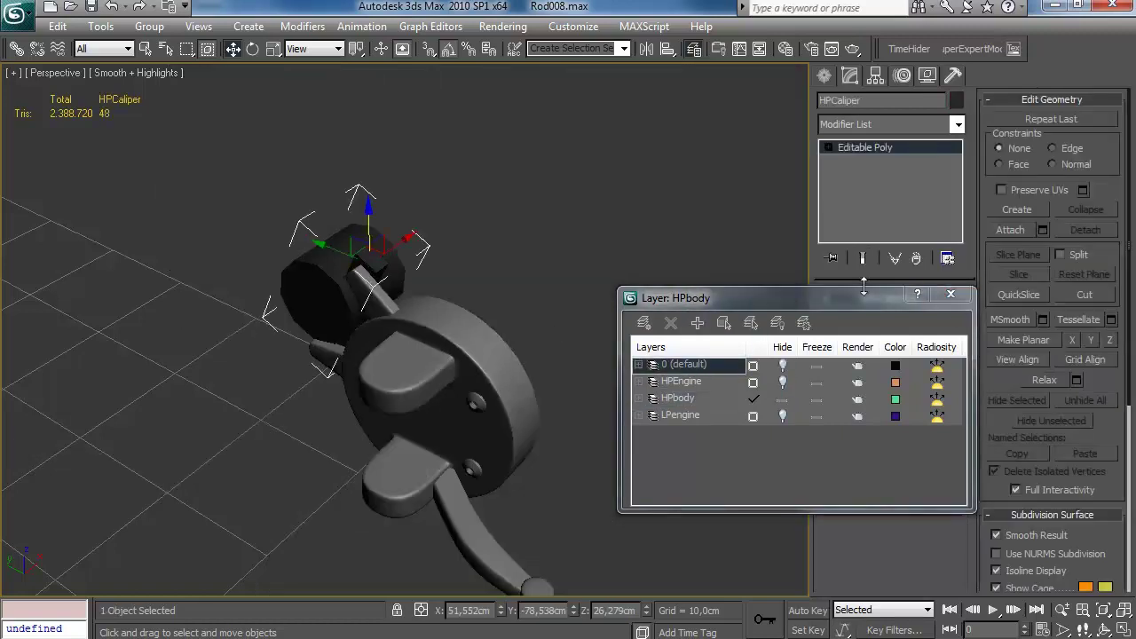
click(951, 293)
Step: Bevel the caliper cylinder's end polygon facing the brake disc with an outline amount of about -0.34 cm
key(F4)
alt+middle_drag(622, 360, 533, 310)
scroll(619, 307, up, 2)
scroll(598, 324, up, 2)
key(4)
click(414, 330)
click(1043, 161)
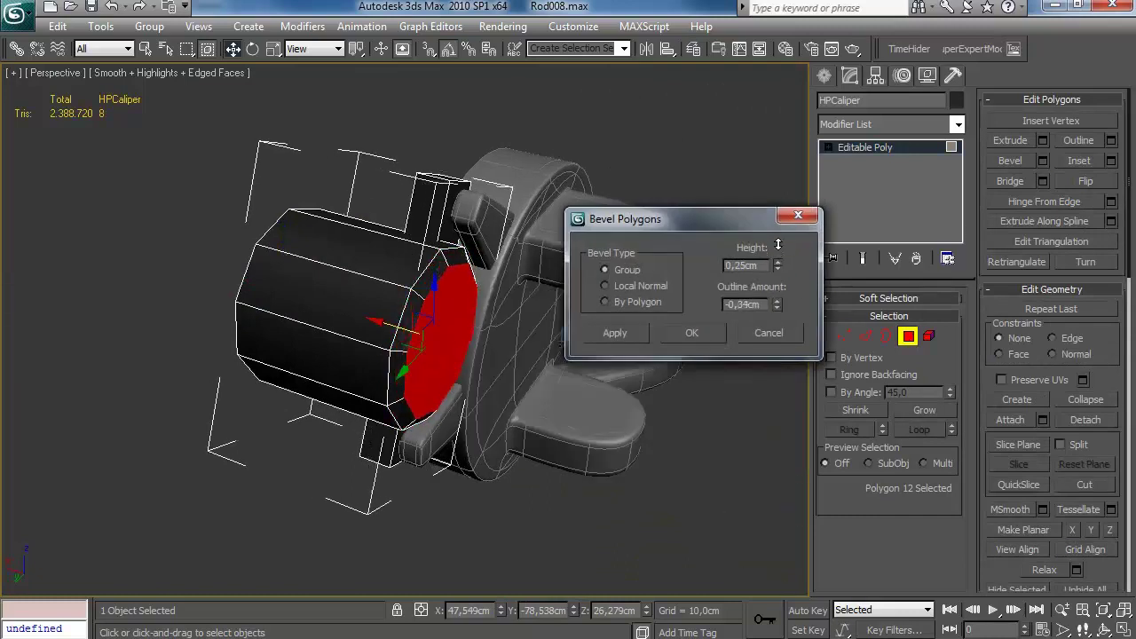
click(721, 331)
Step: Connect the bevel's edge ring with 2 segments and inset the caliper's end polygon by about 0.13 cm
key(2)
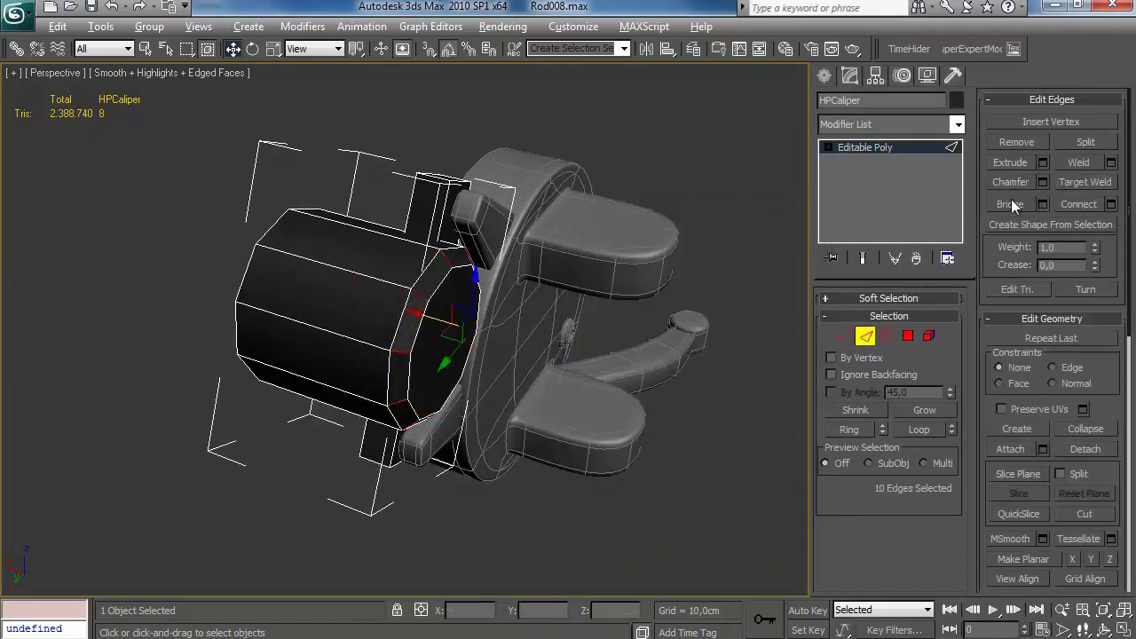
key(alt+r)
click(1111, 204)
click(760, 342)
key(4)
click(1111, 160)
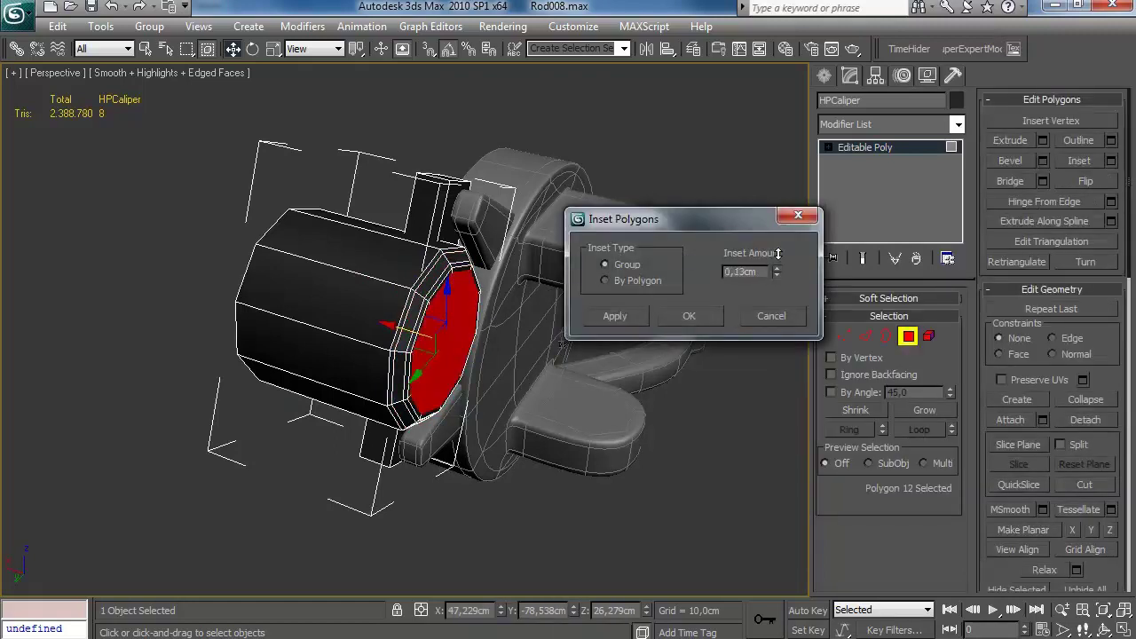
click(689, 316)
Step: Connect the caliper cylinder's long edges with 2 segments pinched toward both ends
click(866, 335)
click(1110, 204)
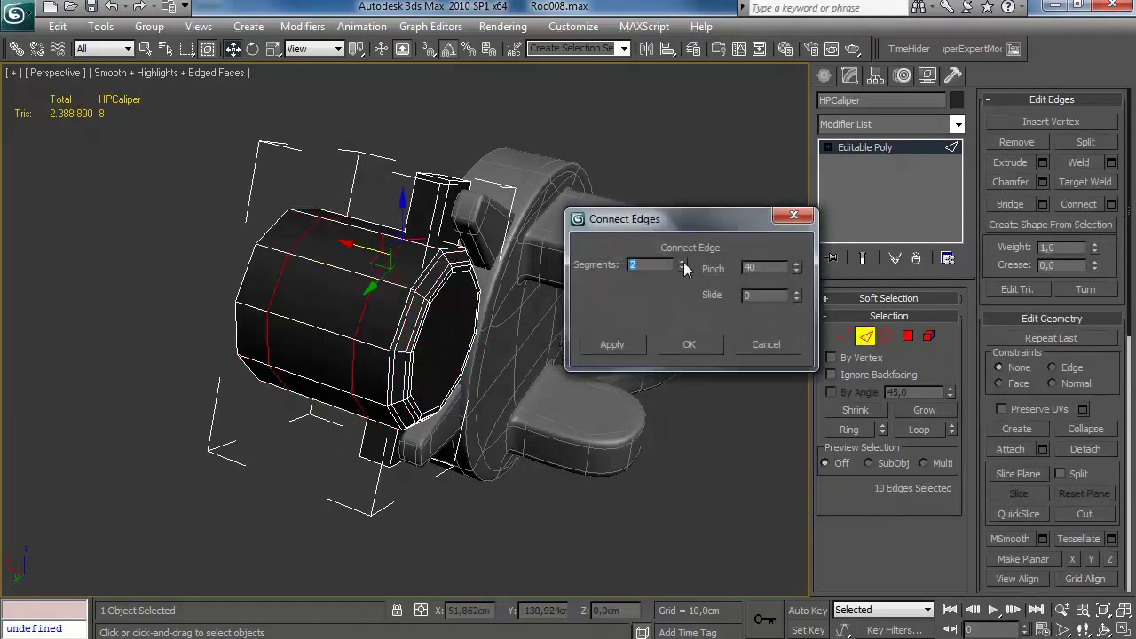
key(Return)
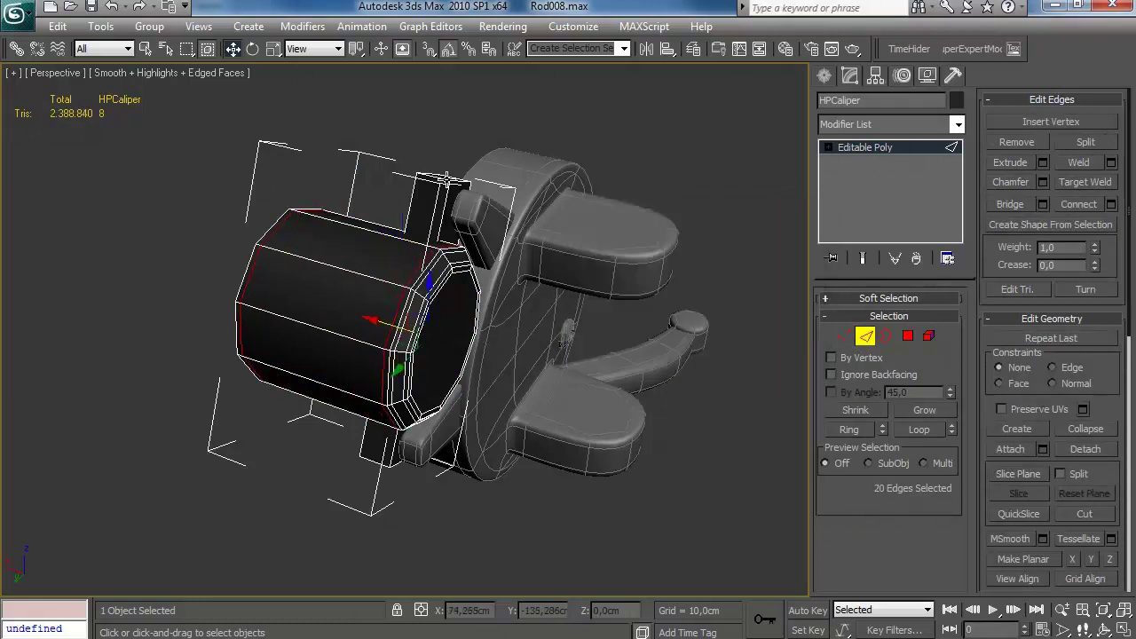
Step: Connect the edges of the caliper's two mounting lugs in both directions with 2 segments pinched toward their outer edges
alt+middle_drag(670, 258, 649, 246)
click(1111, 204)
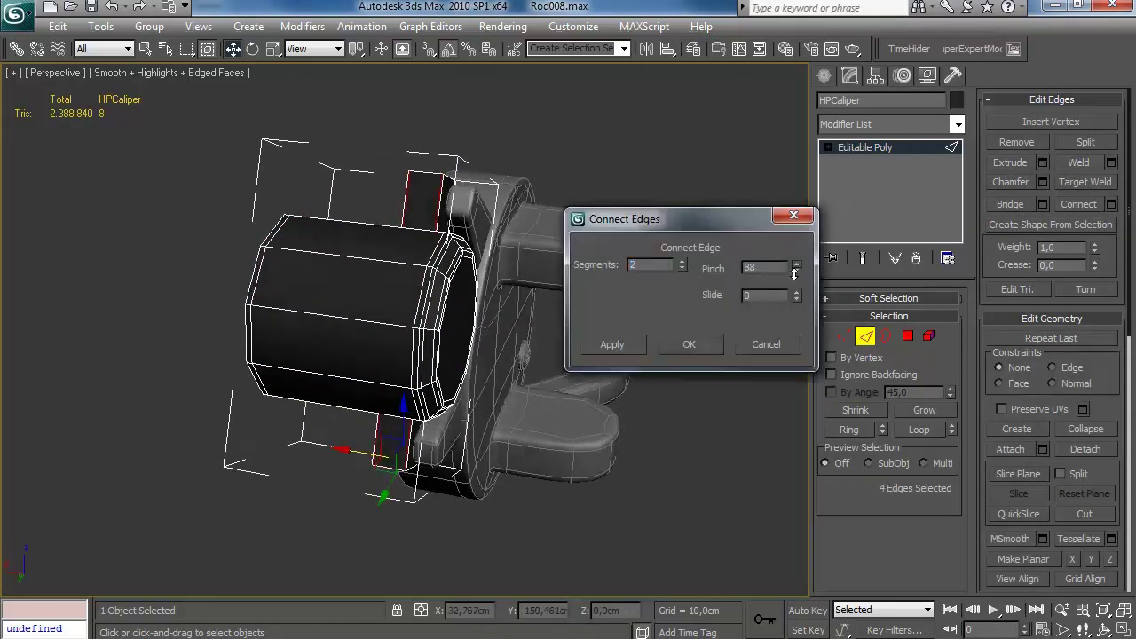
key(Return)
alt+middle_drag(765, 322, 441, 221)
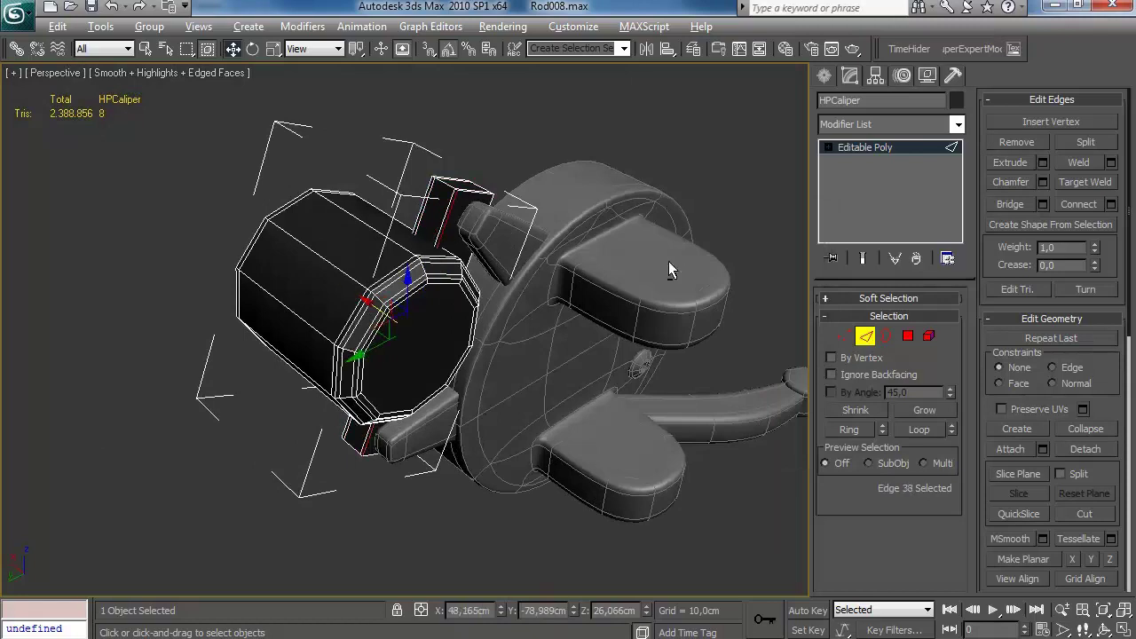
click(1111, 205)
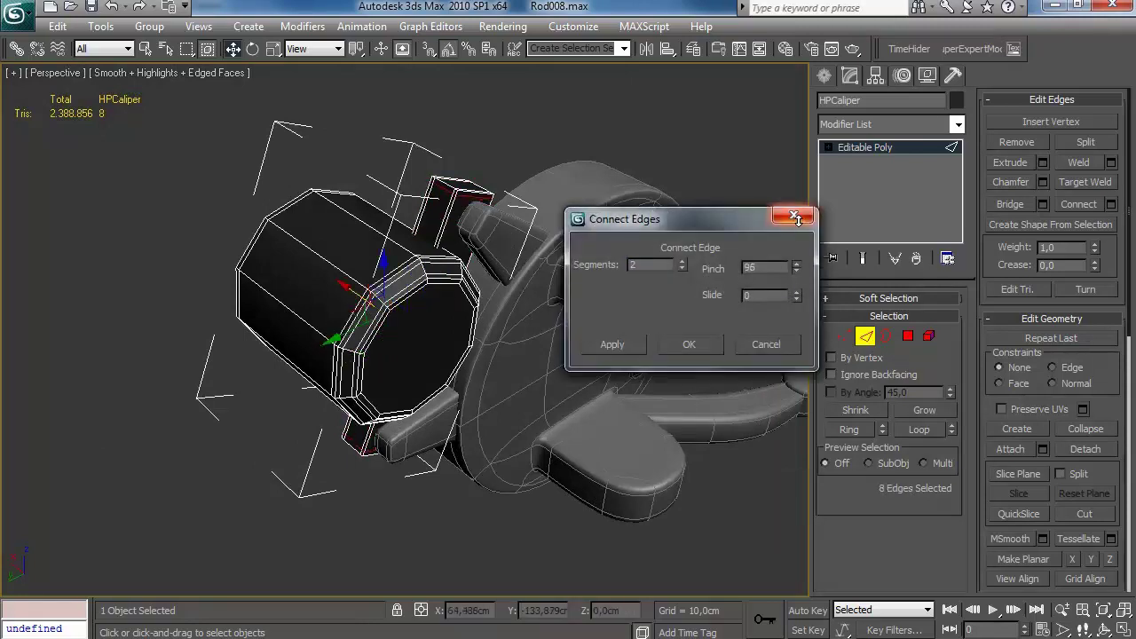
click(698, 338)
Step: Inset the polygon on the caliper cylinder's opposite end
alt+middle_drag(698, 338, 818, 238)
key(4)
click(448, 359)
click(1112, 162)
click(698, 317)
Step: Apply TurboSmooth with 2 iterations to HPCaliper and check the smoothed shape without edged faces
click(867, 192)
alt+middle_drag(661, 333, 329, 345)
right_click(890, 149)
click(933, 175)
key(F4)
scroll(621, 246, down, 5)
alt+middle_drag(500, 340, 681, 328)
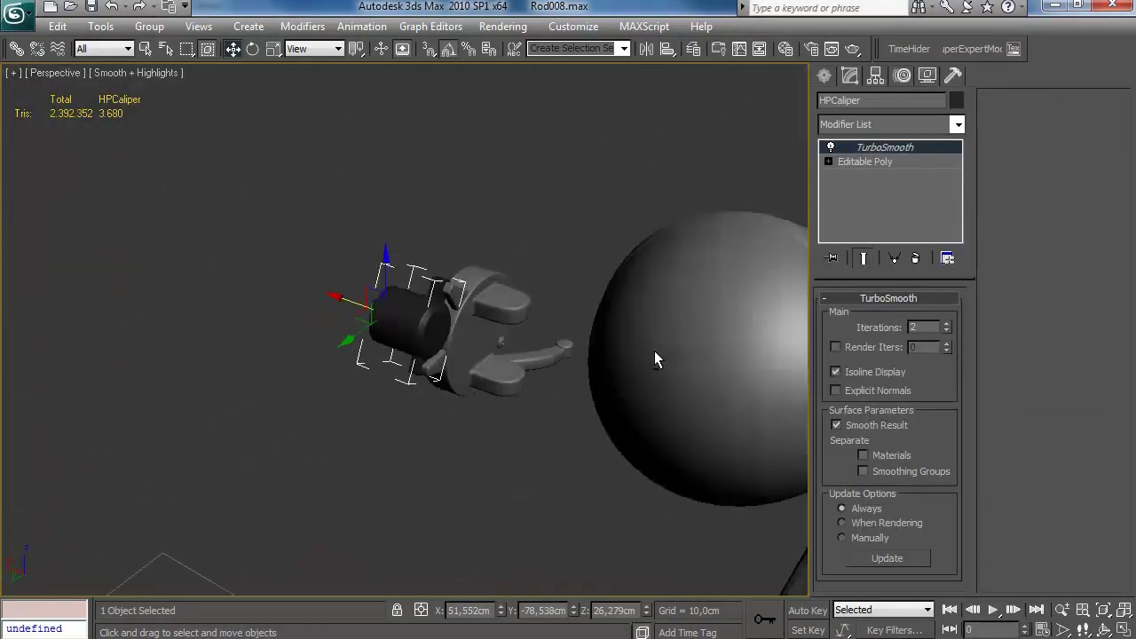
scroll(405, 408, up, 5)
key(z)
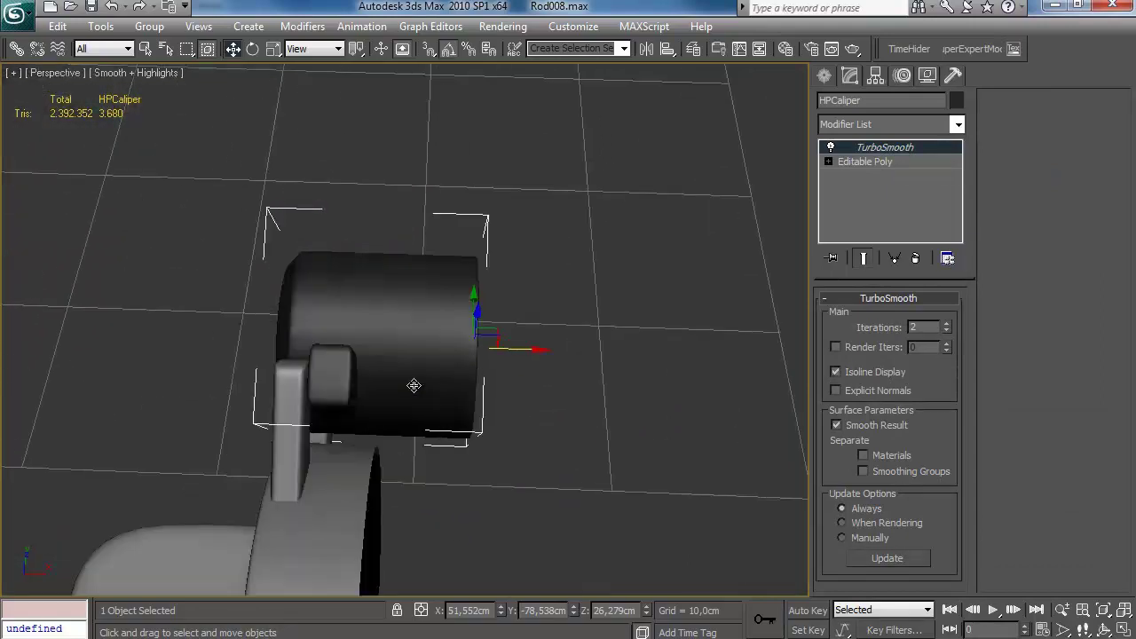
Step: Clone the upper bolt element of HPBrake's round plate and place the copy on the upper lug next to the caliper
click(824, 76)
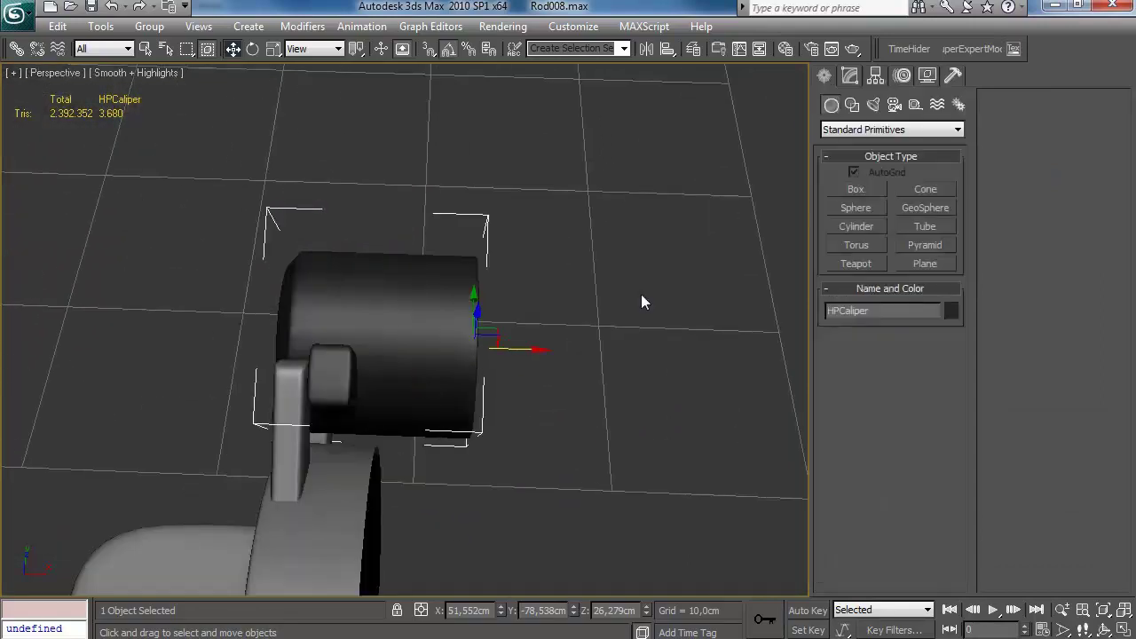
click(672, 228)
scroll(543, 342, down, 5)
alt+middle_drag(543, 342, 636, 263)
scroll(657, 283, up, 3)
scroll(658, 430, up, 3)
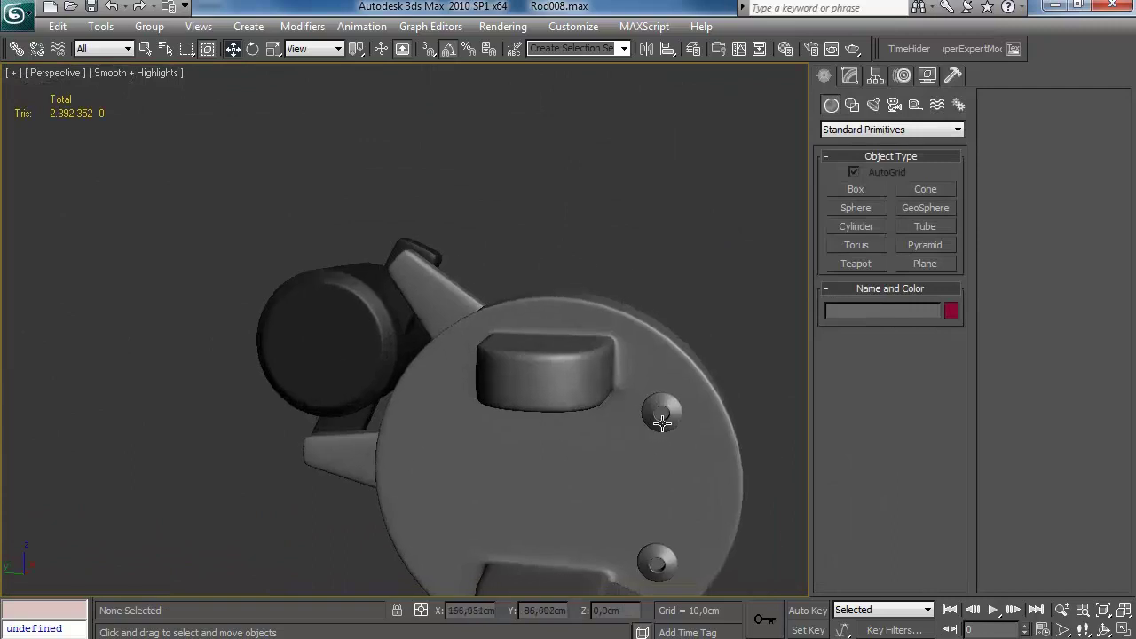
click(888, 161)
click(929, 336)
click(665, 394)
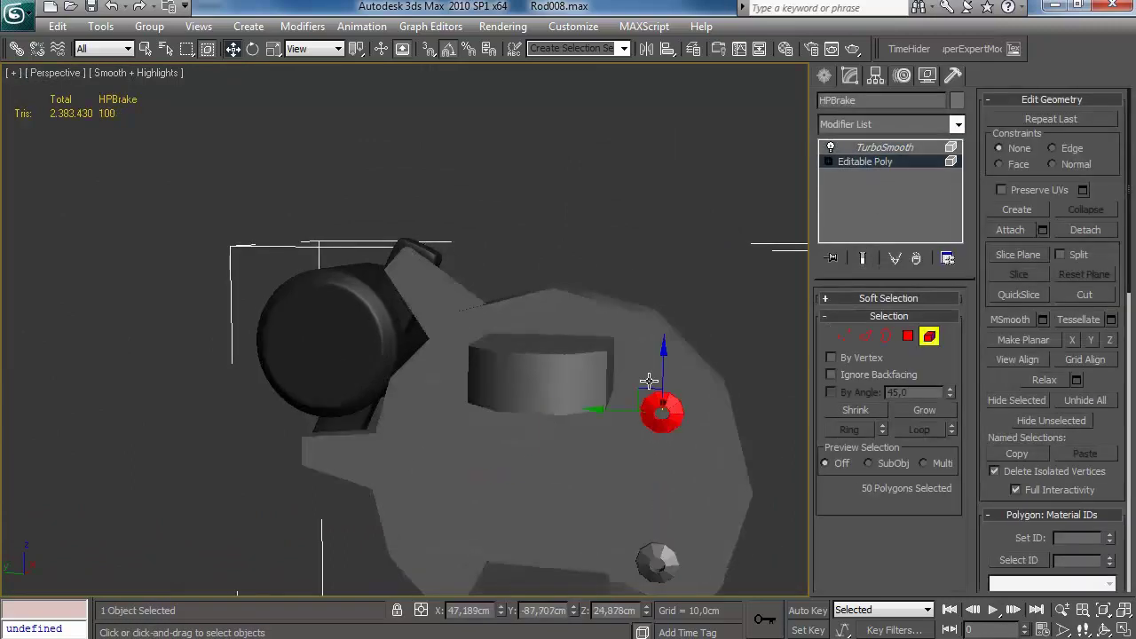
shift+drag(418, 249, 391, 248)
key(Return)
mouse_move(406, 280)
alt+middle_down()
mouse_move(444, 337)
mouse_move(418, 373)
mouse_move(401, 362)
alt+middle_up()
alt+middle_drag(442, 331, 377, 327)
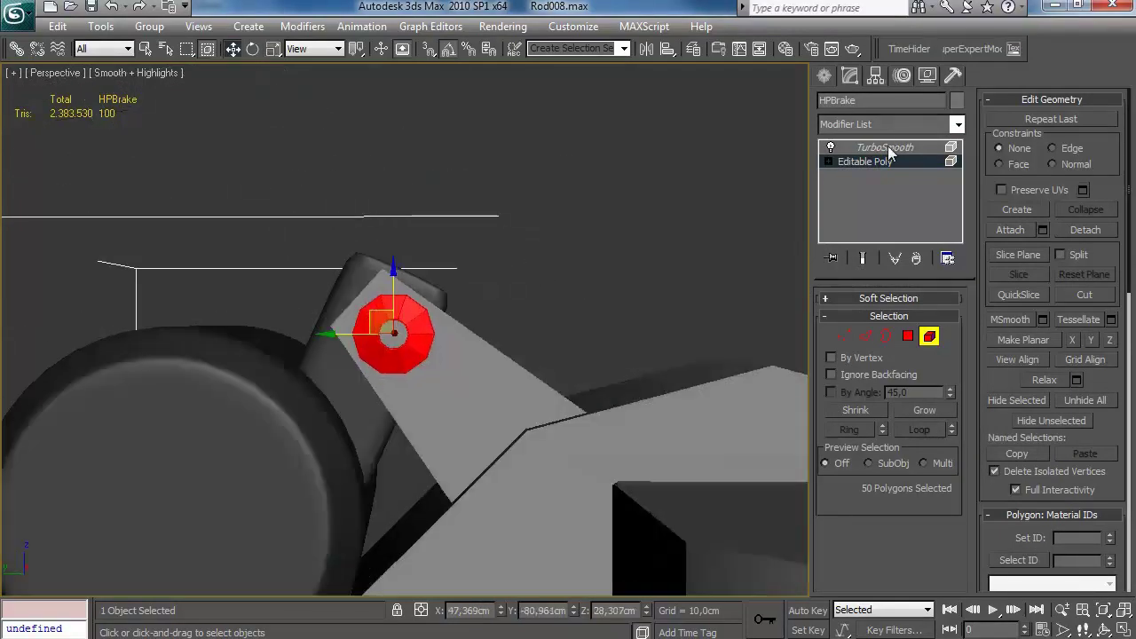
Step: Scale the bolt copy on the upper lug down uniformly so it fits within the lug's width
click(886, 147)
click(892, 163)
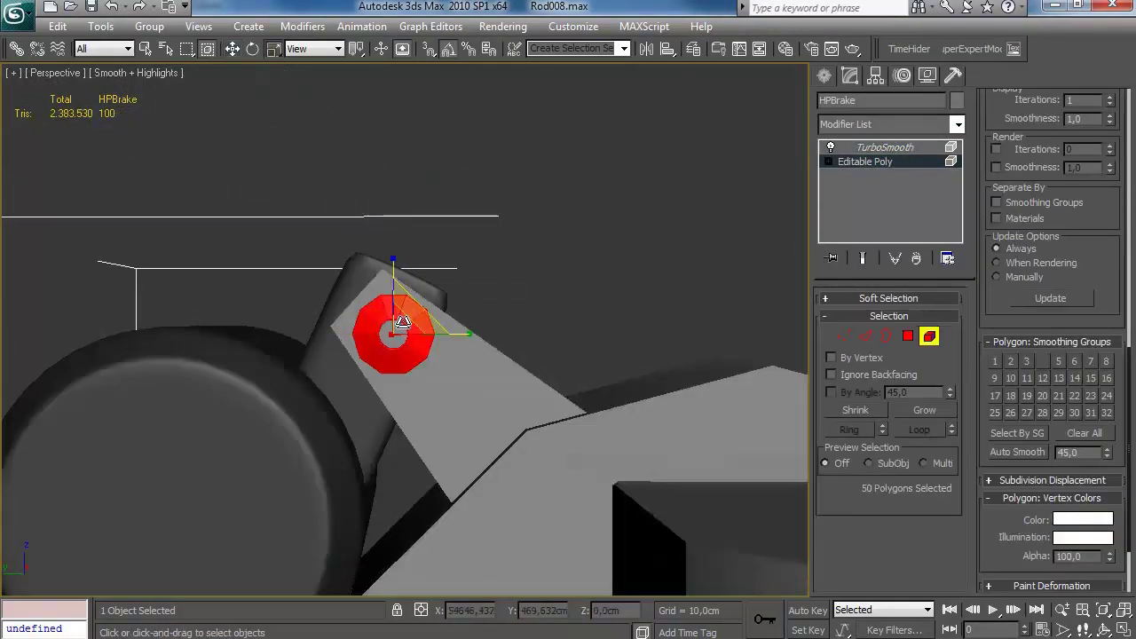
alt+middle_drag(392, 338, 428, 379)
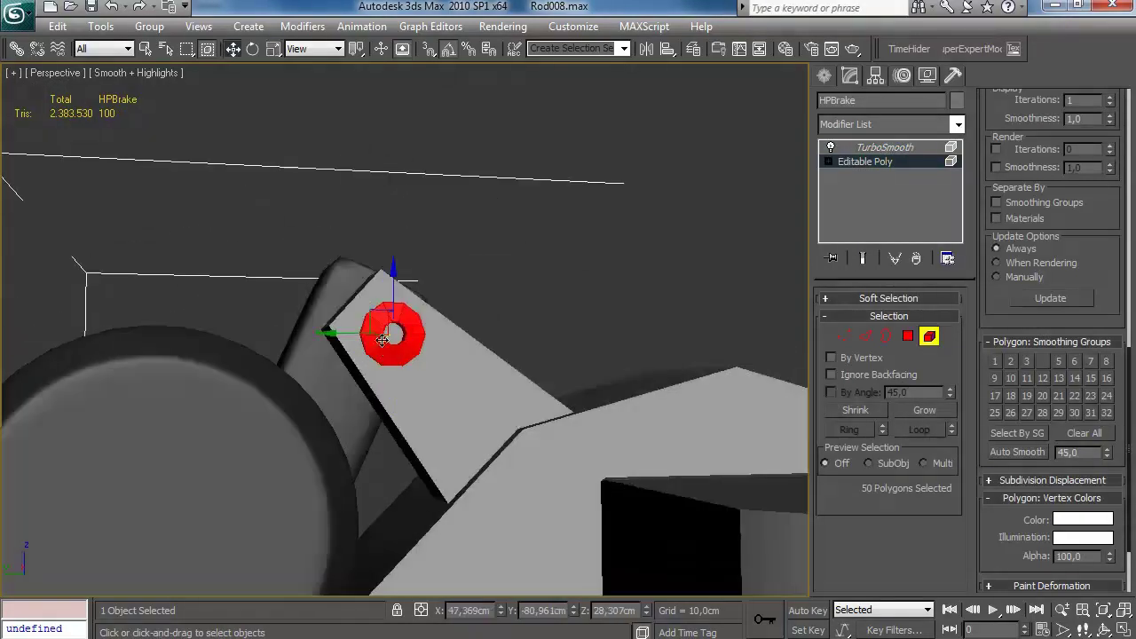
Step: Clone the reduced bolt onto the brake's lower lug and leave element editing
alt+middle_drag(370, 305, 428, 178)
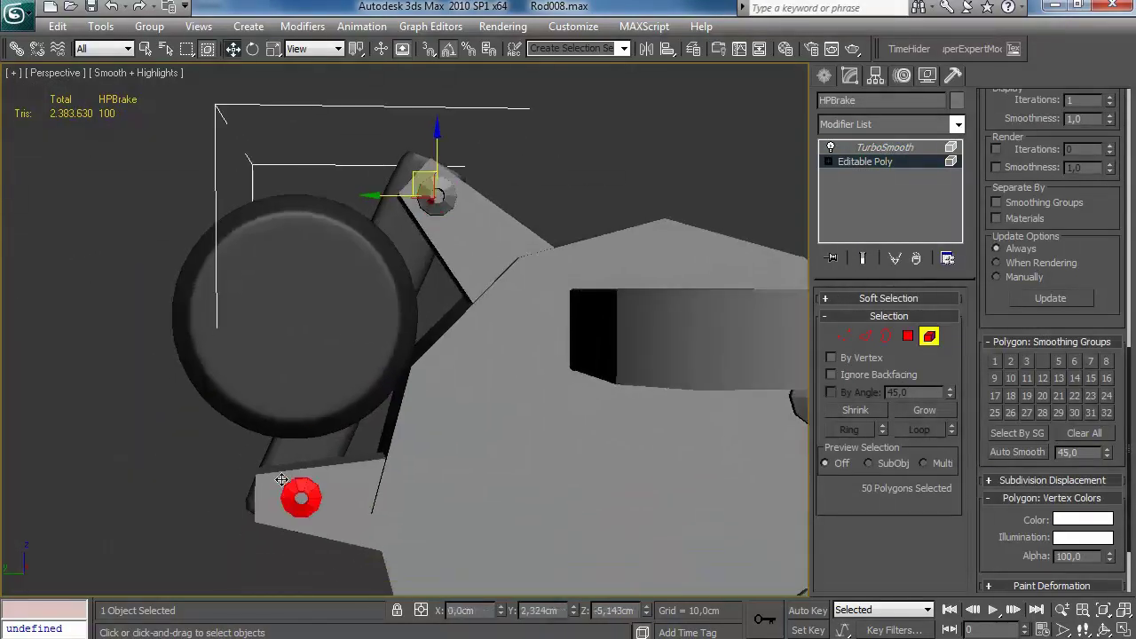
shift+drag(267, 478, 268, 479)
click(762, 281)
mouse_move(421, 388)
alt+middle_down()
mouse_move(482, 358)
mouse_move(475, 335)
alt+middle_up()
alt+middle_drag(391, 421, 618, 253)
key(4)
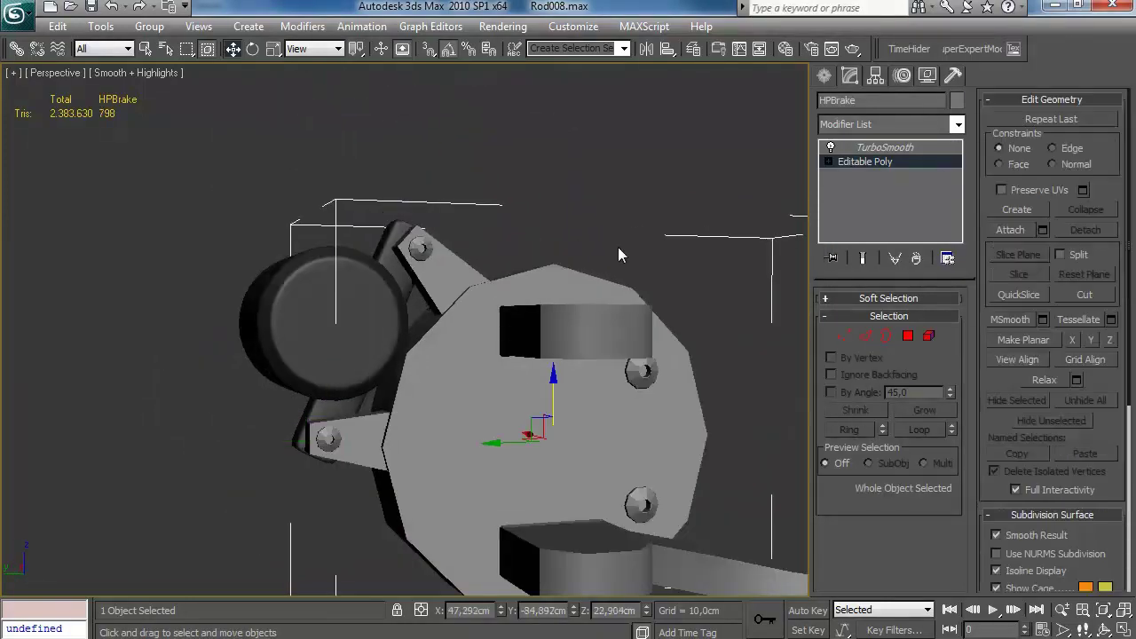
Step: Examine the smoothed brake and caliper from several sides, including the new lug bolts and the plate's rim
click(698, 287)
scroll(698, 287, down, 5)
alt+middle_drag(601, 353, 617, 320)
scroll(359, 374, up, 4)
scroll(568, 373, up, 2)
alt+middle_drag(620, 317, 383, 363)
scroll(497, 376, down, 2)
scroll(382, 363, up, 5)
click(383, 363)
click(889, 164)
click(866, 336)
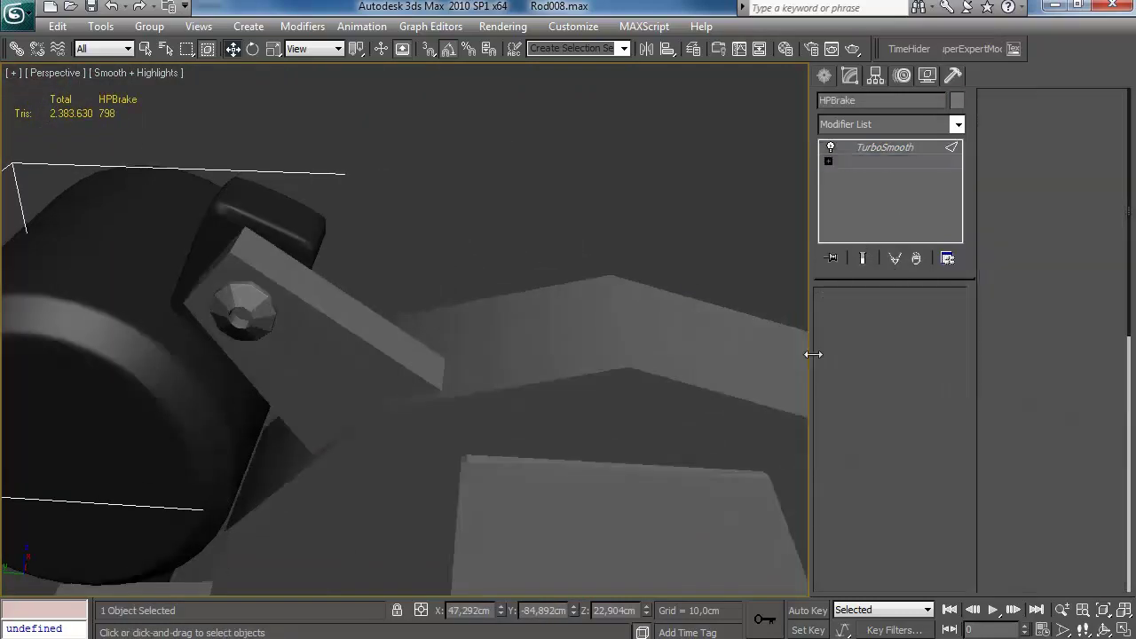
alt+middle_drag(524, 382, 469, 335)
click(825, 75)
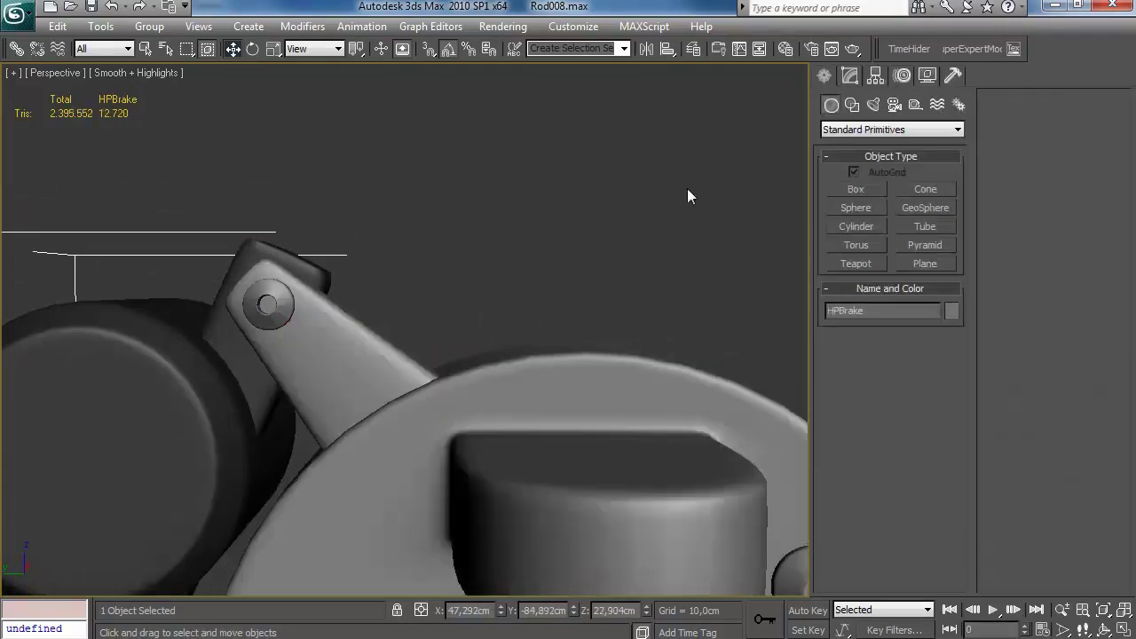
scroll(567, 299, down, 4)
click(568, 300)
alt+middle_drag(567, 299, 504, 257)
scroll(504, 257, up, 5)
scroll(503, 364, down, 5)
alt+middle_drag(503, 370, 512, 332)
scroll(384, 326, up, 5)
alt+middle_drag(383, 319, 457, 216)
scroll(628, 320, down, 5)
scroll(470, 329, up, 5)
alt+middle_drag(469, 329, 531, 425)
scroll(507, 337, up, 5)
Step: Show edged faces, select the 12-edge loop just inside the rim of HPBrake's round plate, and scale it uniformly
click(532, 424)
key(F4)
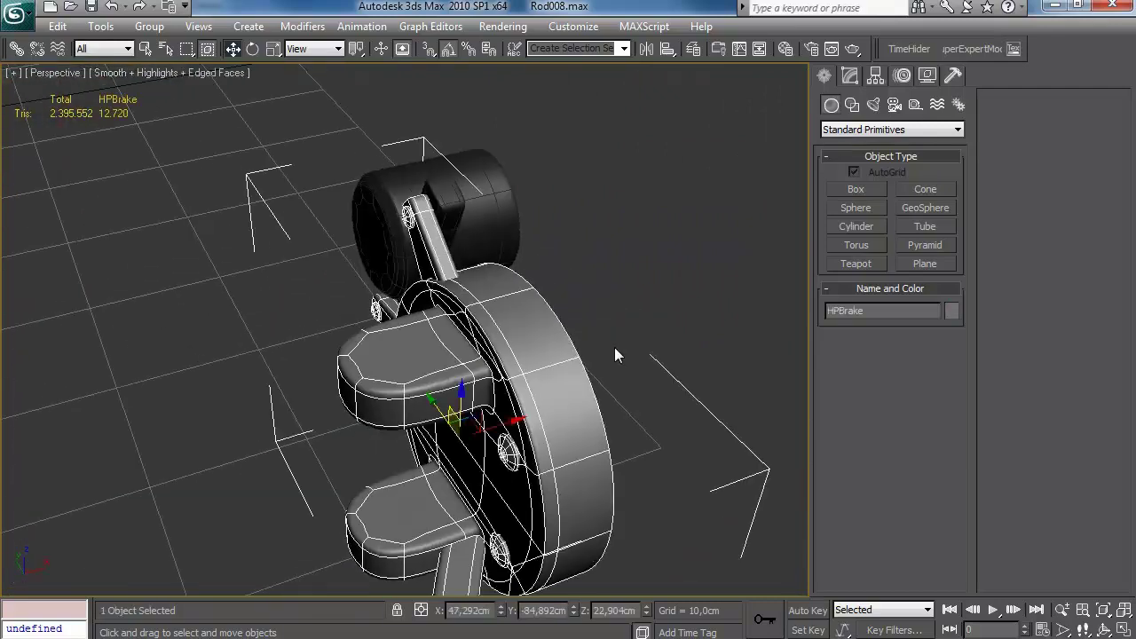
click(849, 77)
click(866, 162)
click(865, 337)
double_click(509, 415)
alt+middle_drag(515, 413, 643, 336)
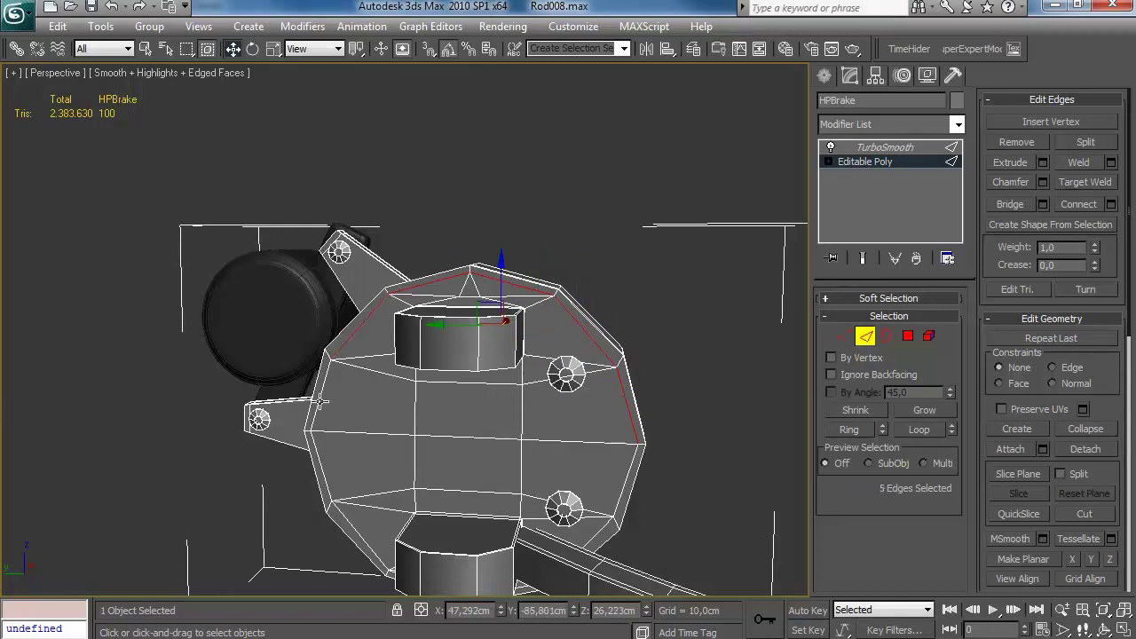
ctrl+click(362, 532)
alt+middle_drag(362, 533, 502, 327)
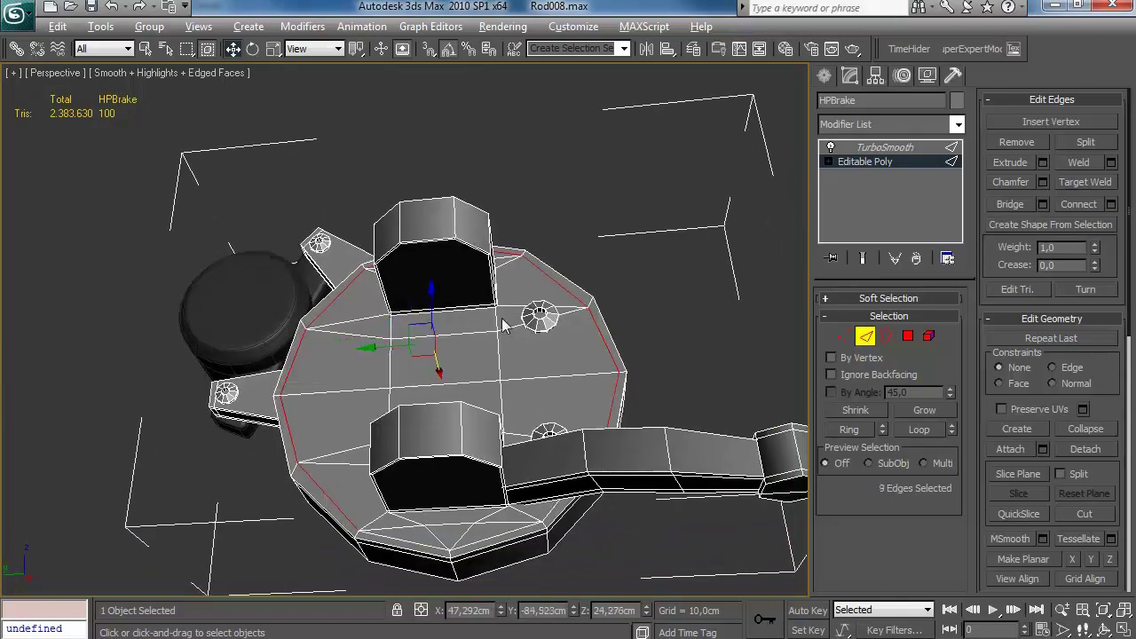
alt+middle_drag(589, 477, 523, 364)
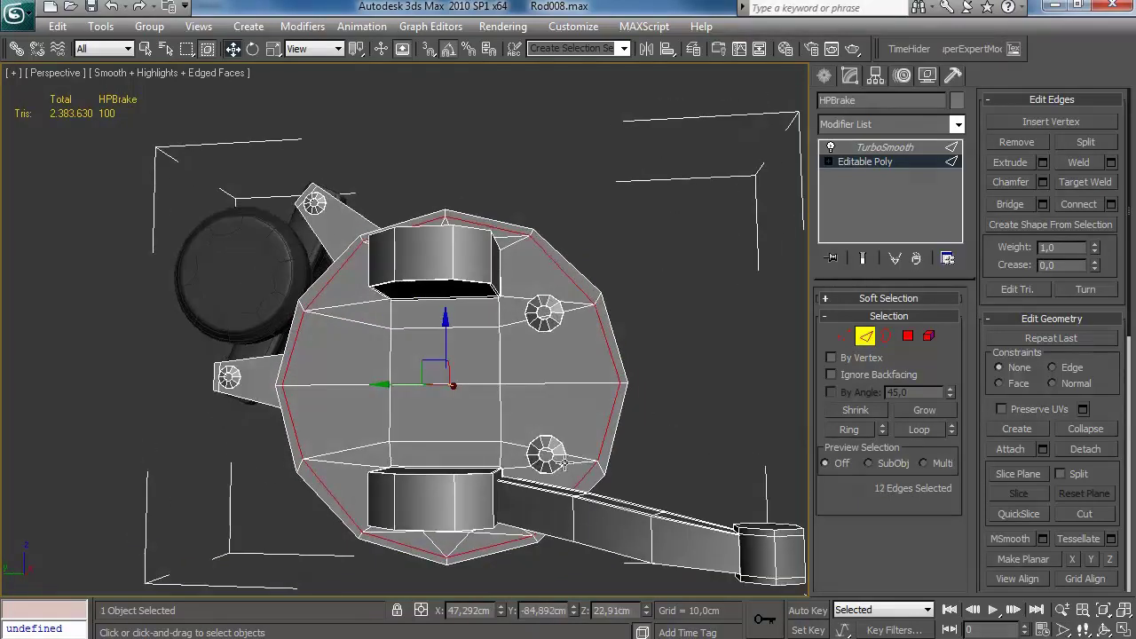
click(866, 335)
click(638, 365)
alt+middle_drag(639, 365, 460, 247)
scroll(657, 304, down, 12)
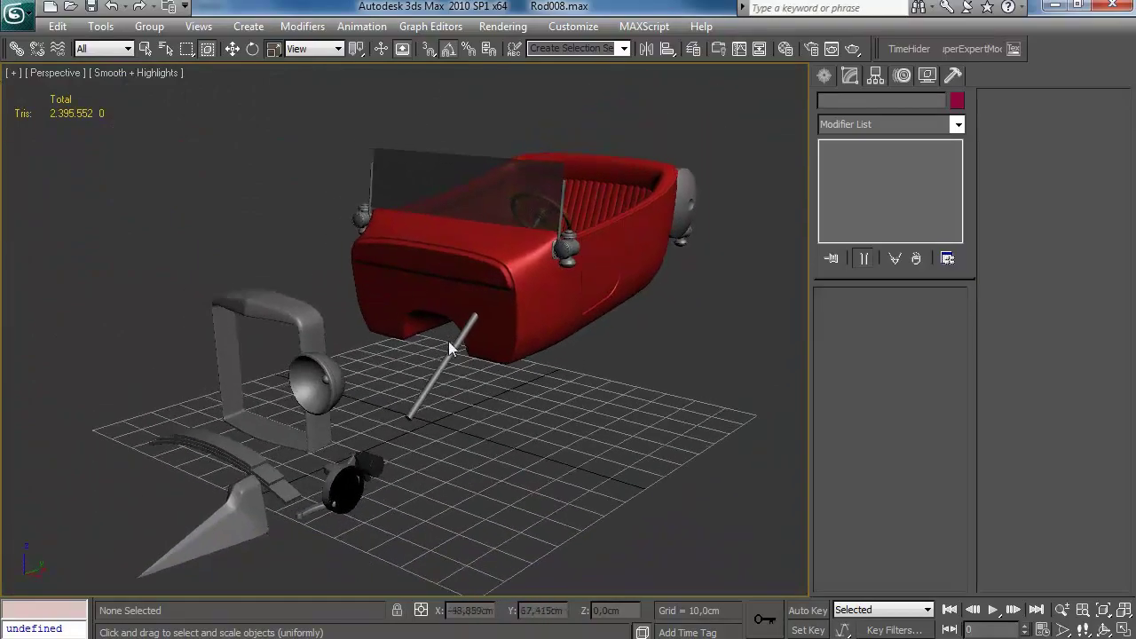